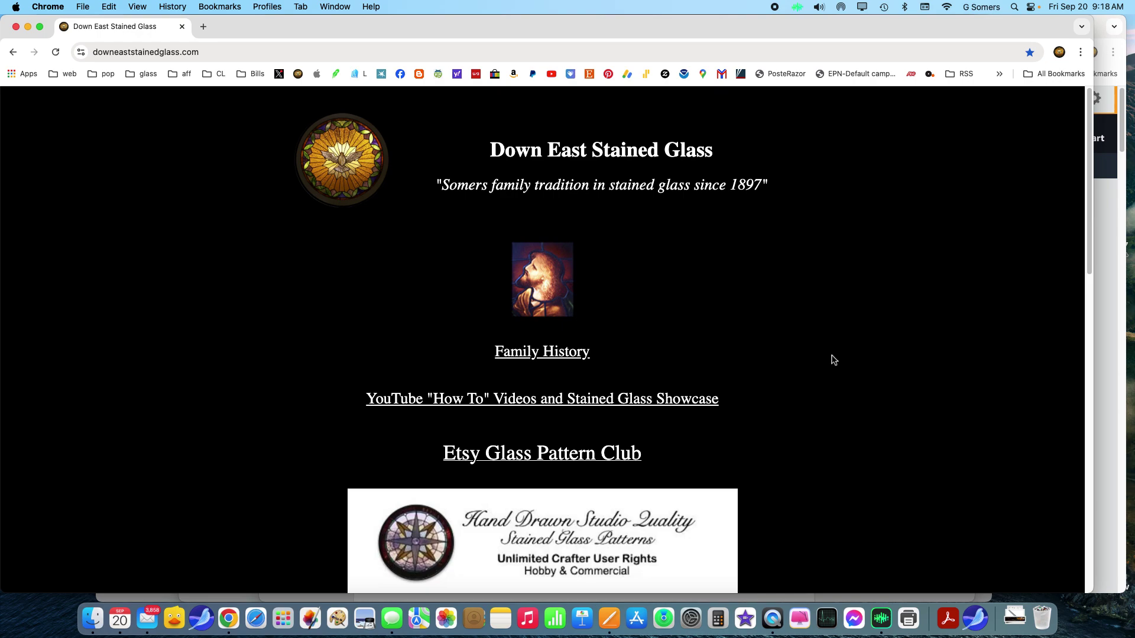
pyautogui.scroll(-5, 834, 353)
pyautogui.scroll(5, 833, 352)
pyautogui.scroll(-3, 841, 351)
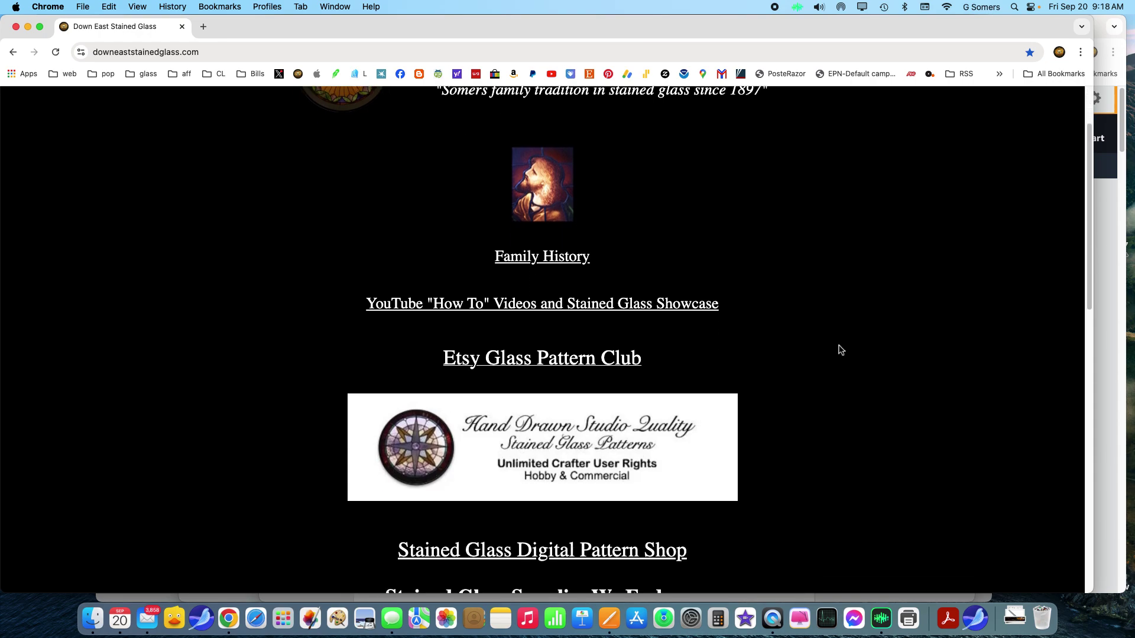
pyautogui.scroll(3, 842, 350)
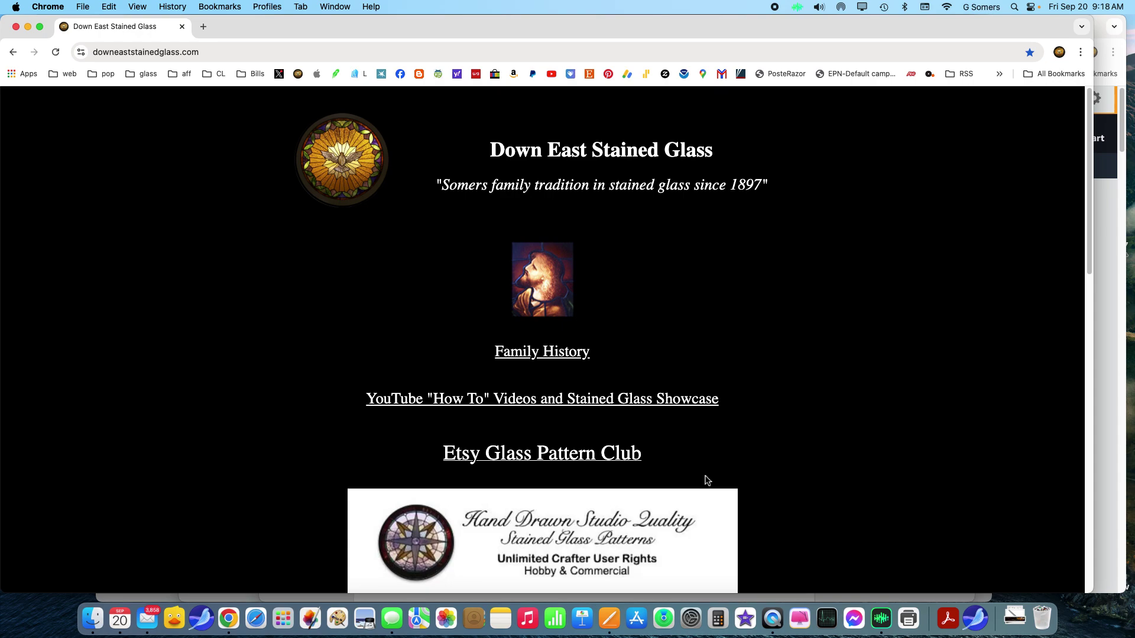
# - Switch to Pages and create a new document from the Blank Layout template
pyautogui.click(609, 617)
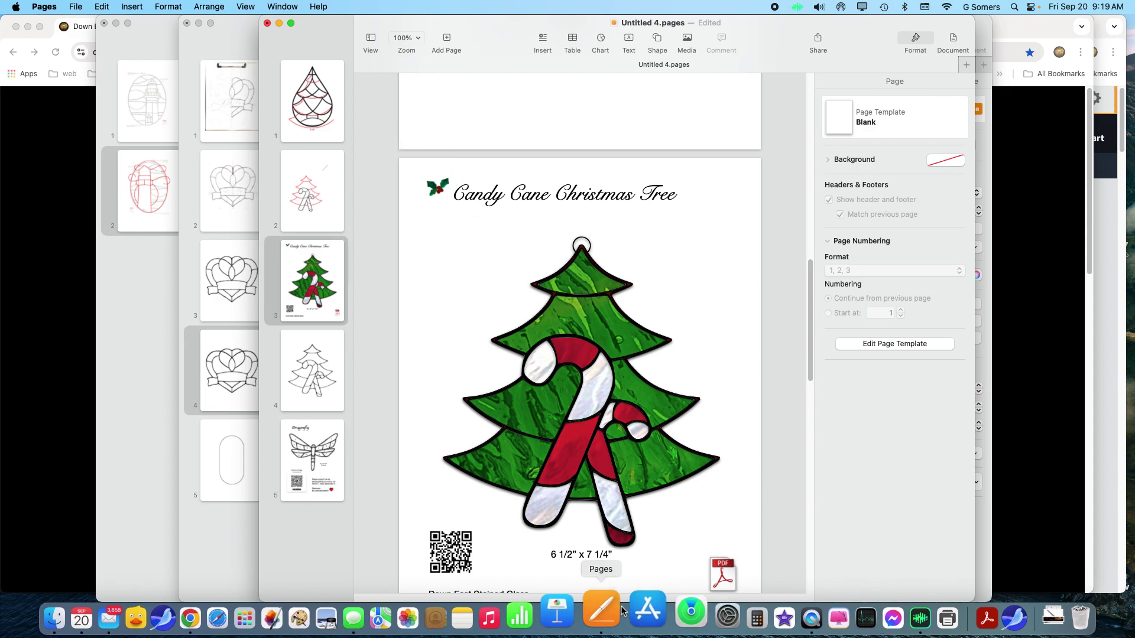
pyautogui.click(75, 8)
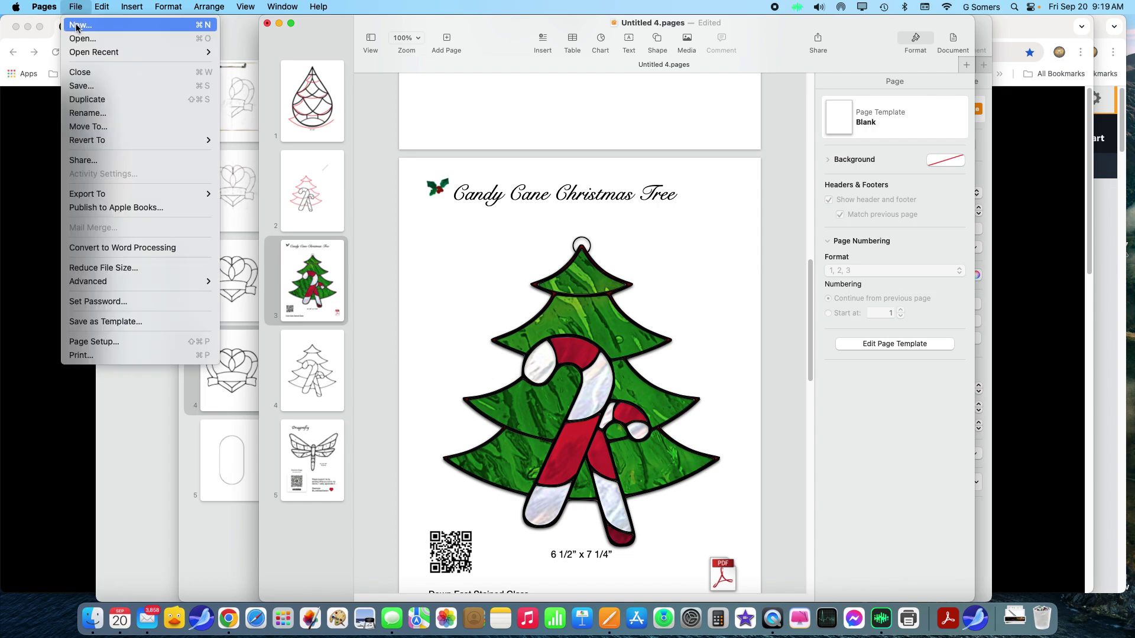
pyautogui.click(77, 26)
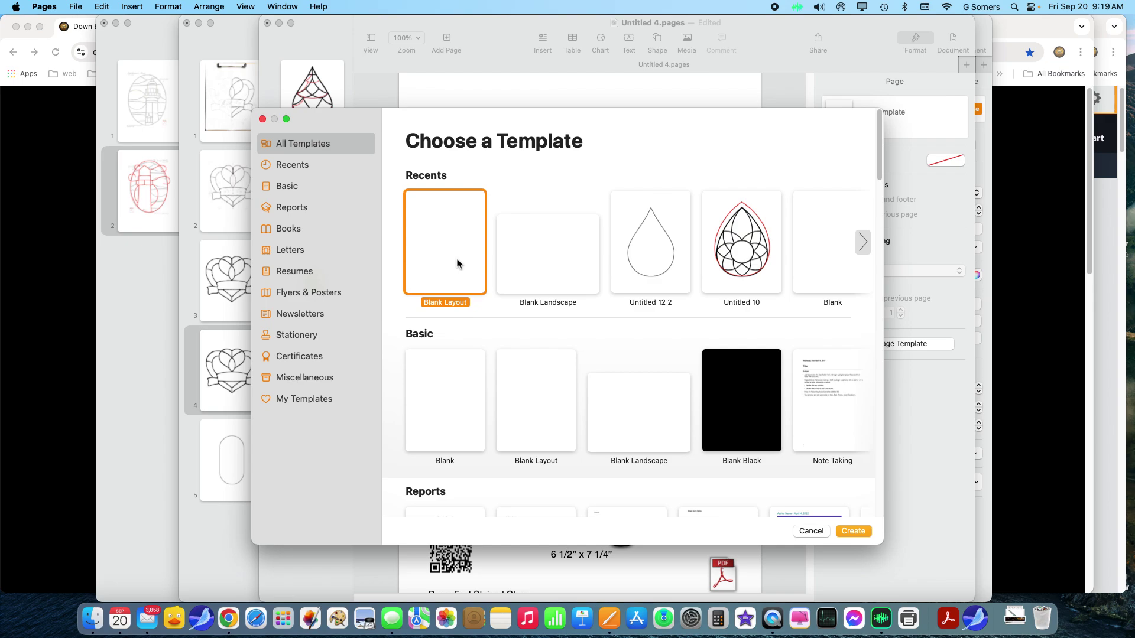
pyautogui.doubleClick(458, 264)
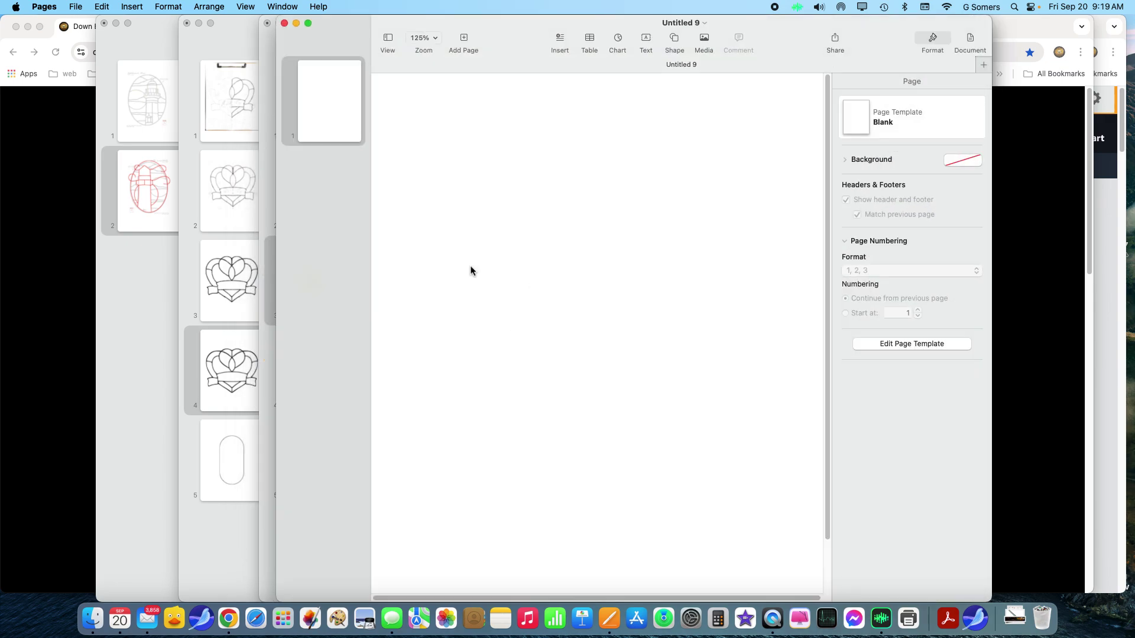
# - Widen the new document's window and set the page zoom to 50%
pyautogui.moveTo(276, 158); pyautogui.dragTo(120, 200)
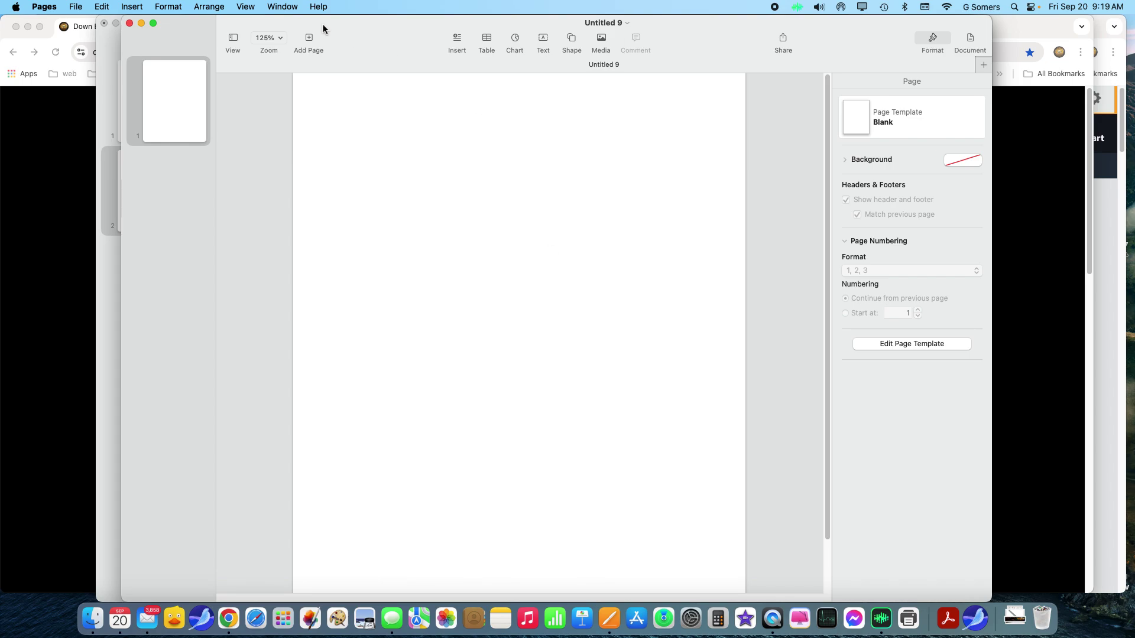
pyautogui.click(269, 38)
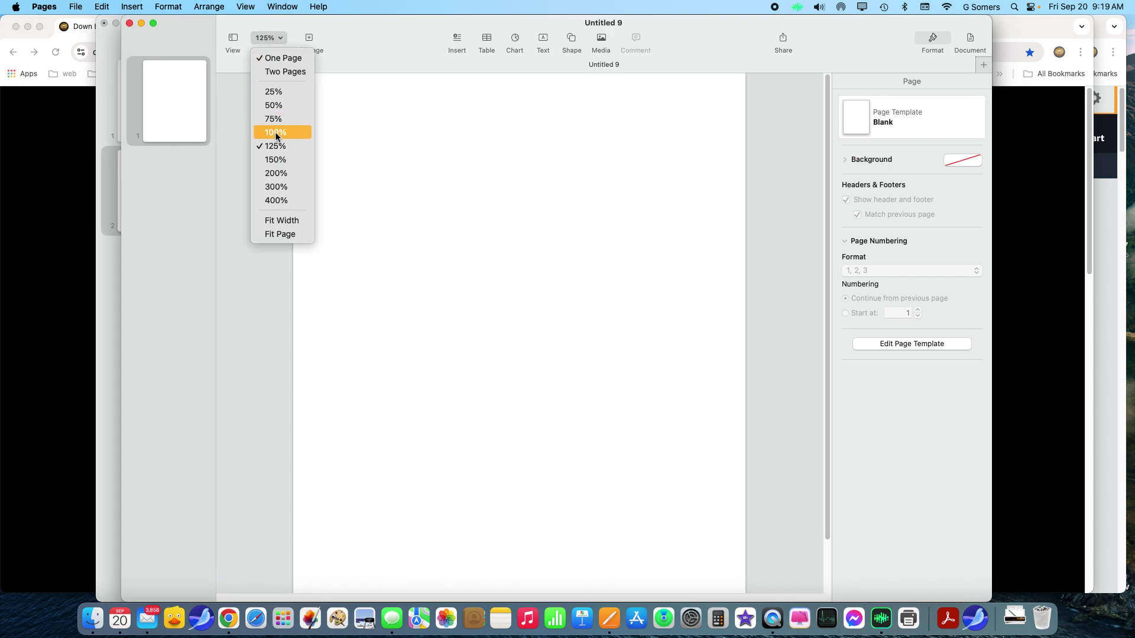
pyautogui.click(276, 108)
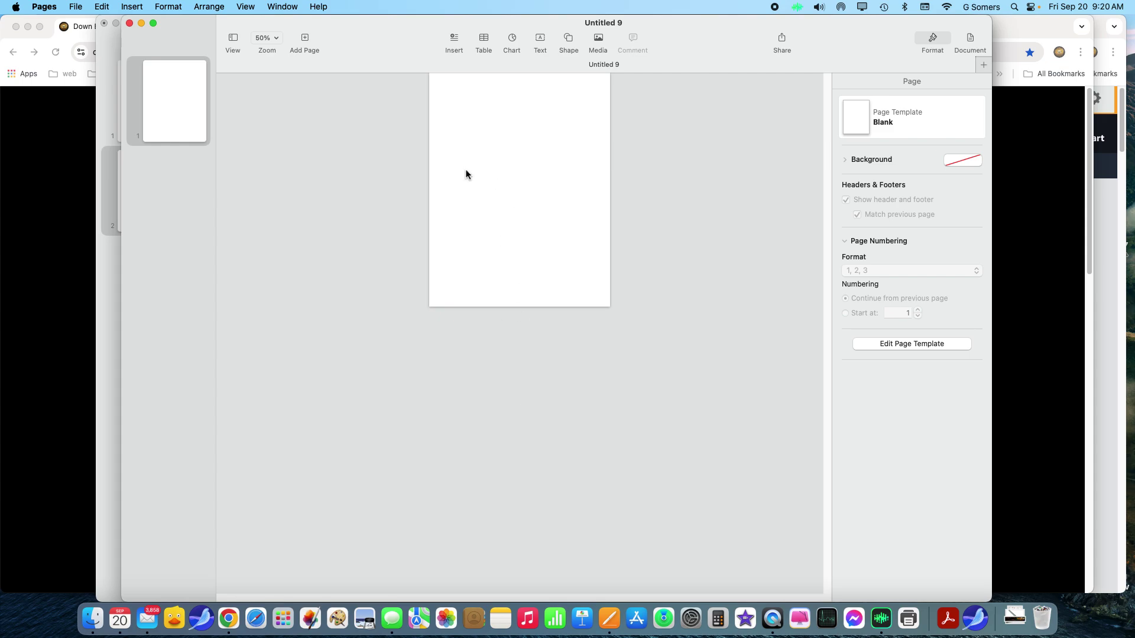
# - Add a custom paper size named "New for dummies" in the document's page setup
pyautogui.click(78, 6)
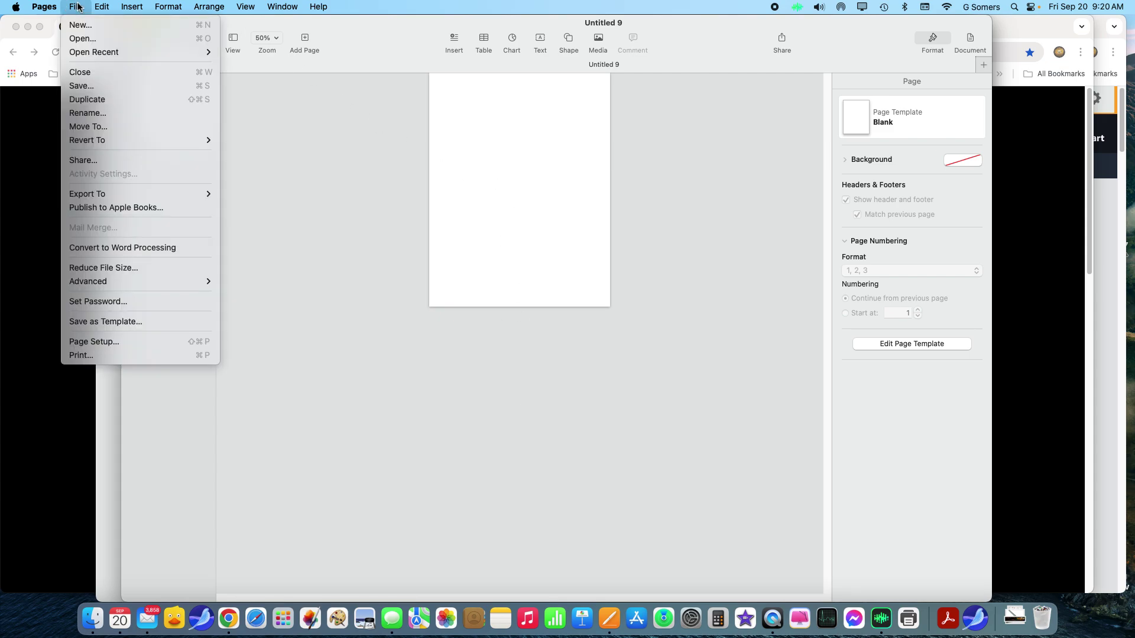
pyautogui.moveTo(54, 7)
pyautogui.click(101, 341)
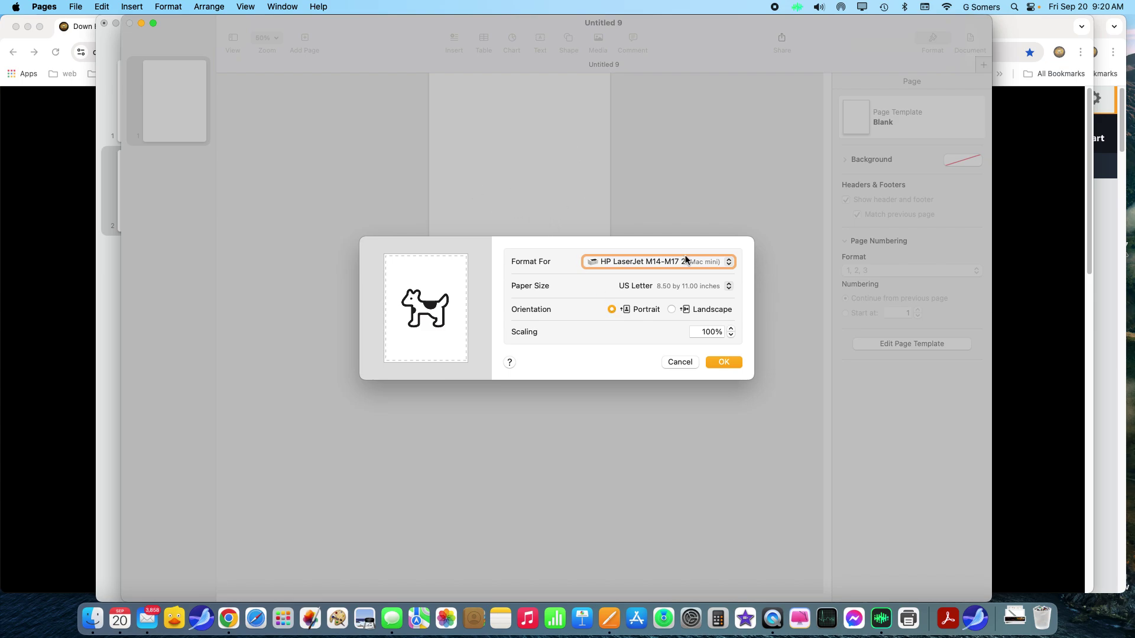
pyautogui.click(691, 285)
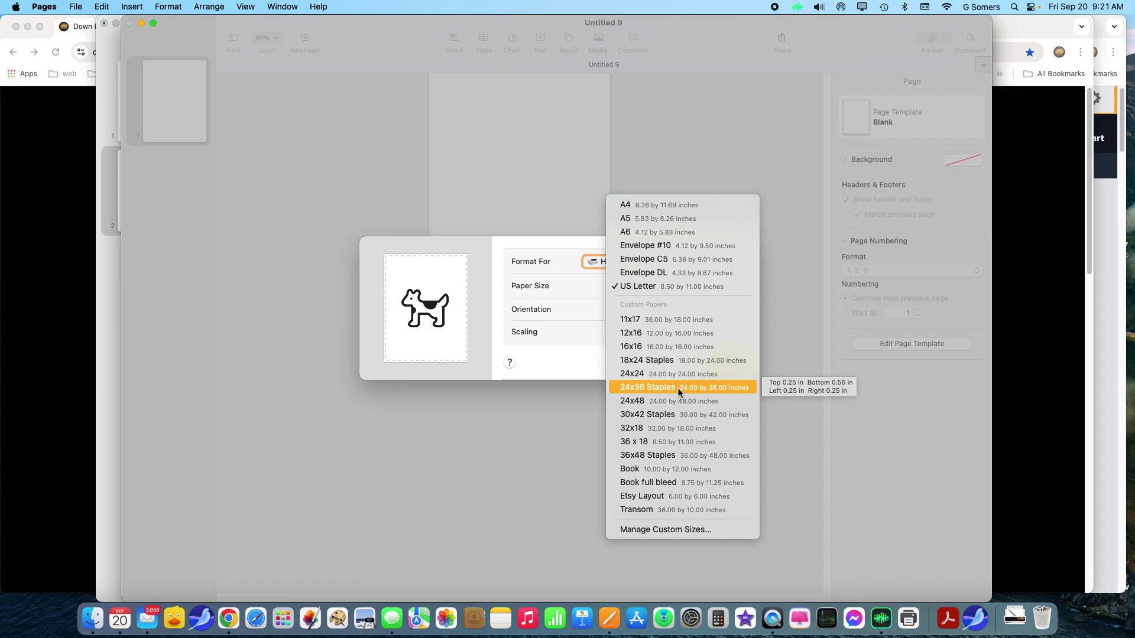
pyautogui.click(679, 530)
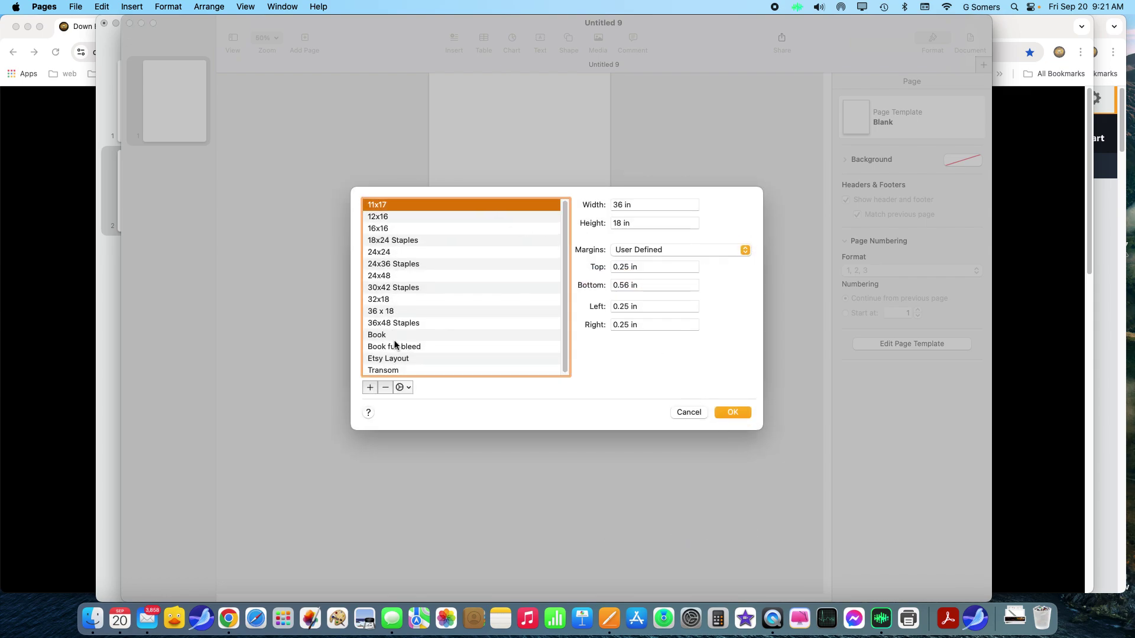
pyautogui.click(370, 387)
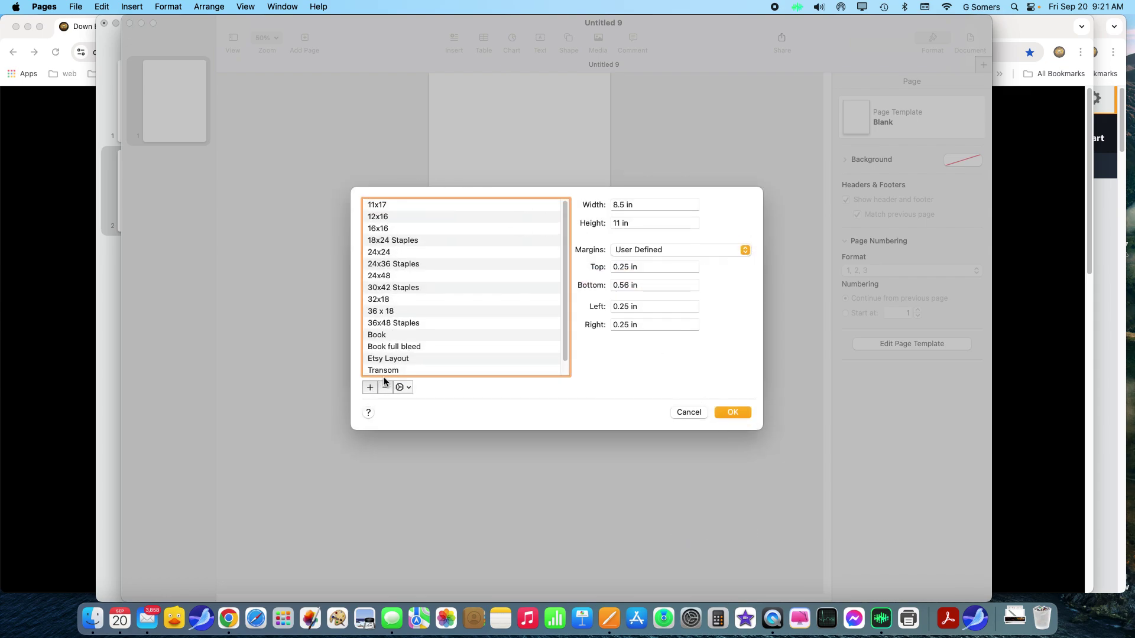
pyautogui.scroll(-1, 448, 313)
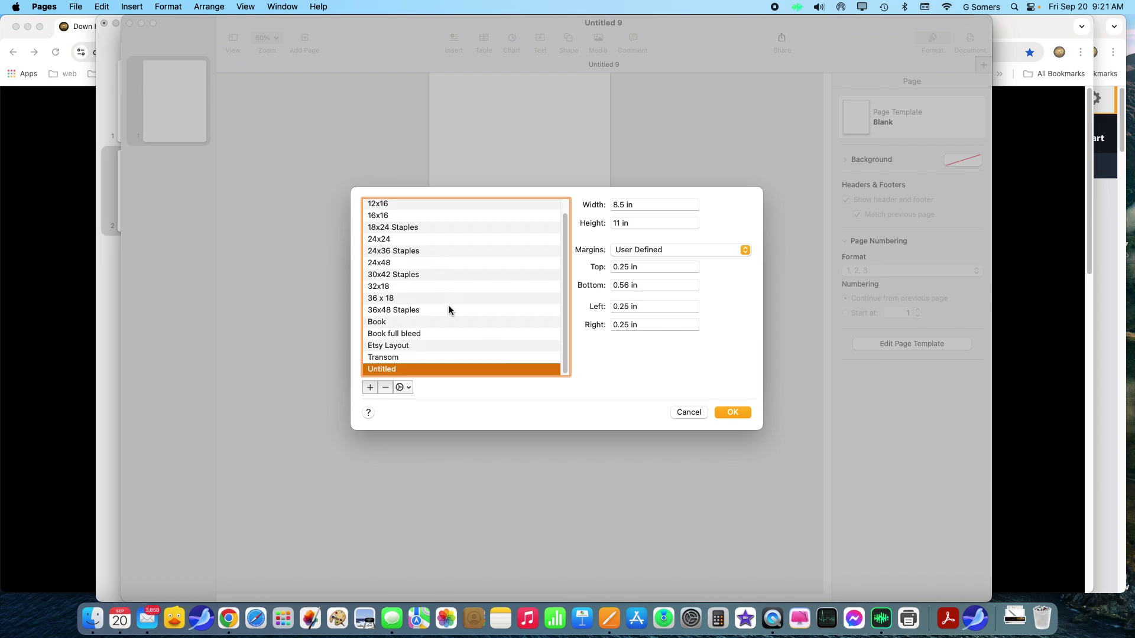
pyautogui.click(391, 369)
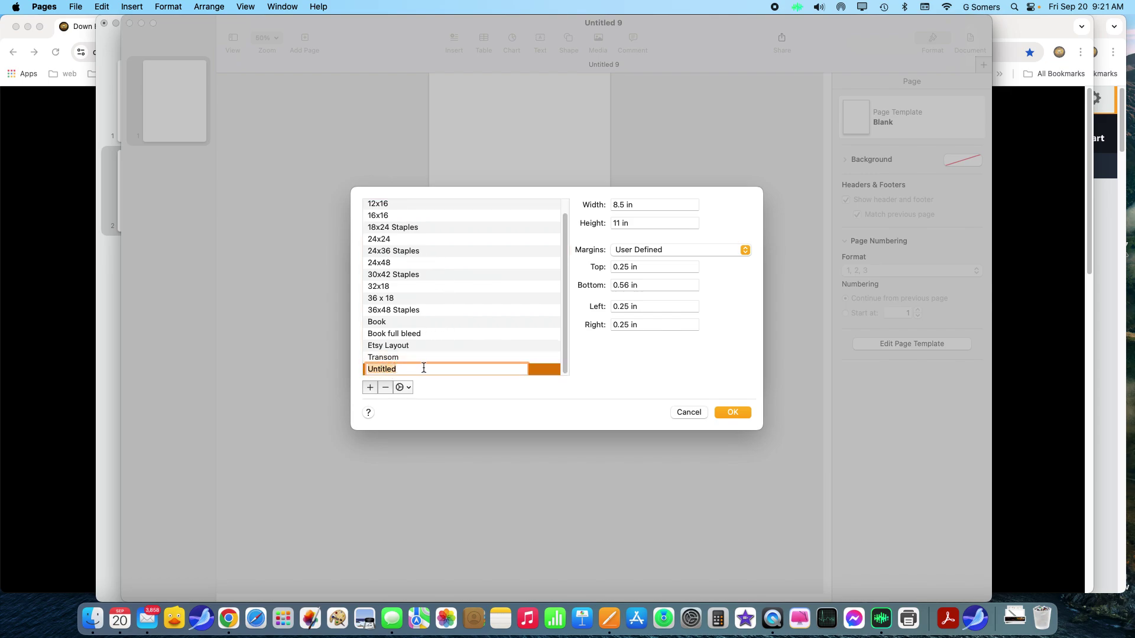
pyautogui.write('New for dummies')
pyautogui.click(734, 412)
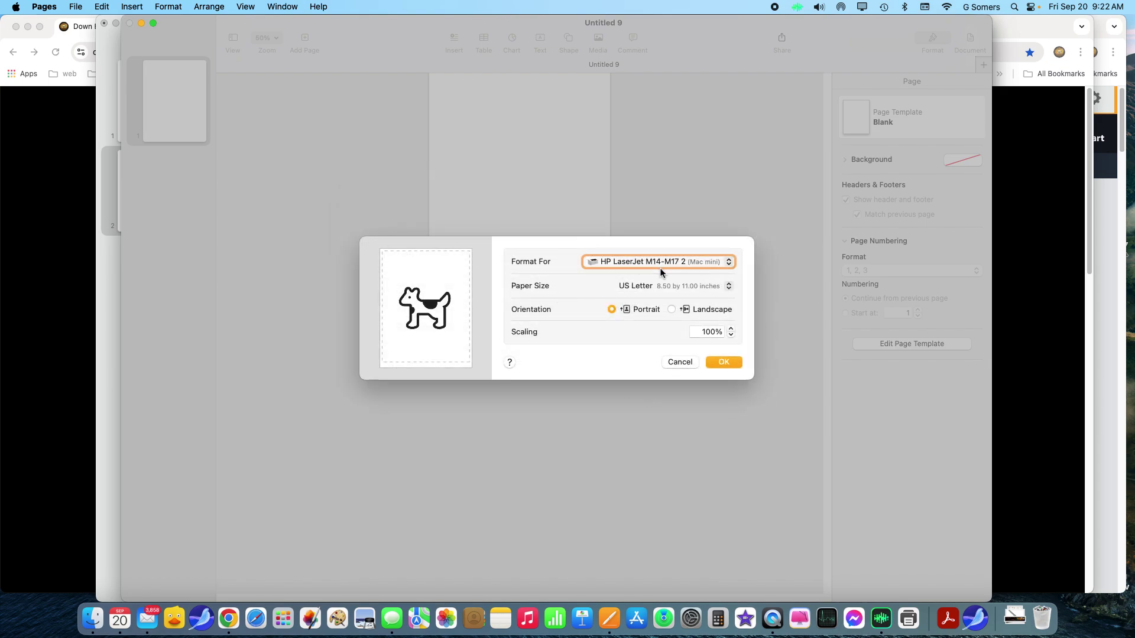
# - Set the "New for dummies" custom paper size to 14 in wide and 20 in high
pyautogui.click(677, 285)
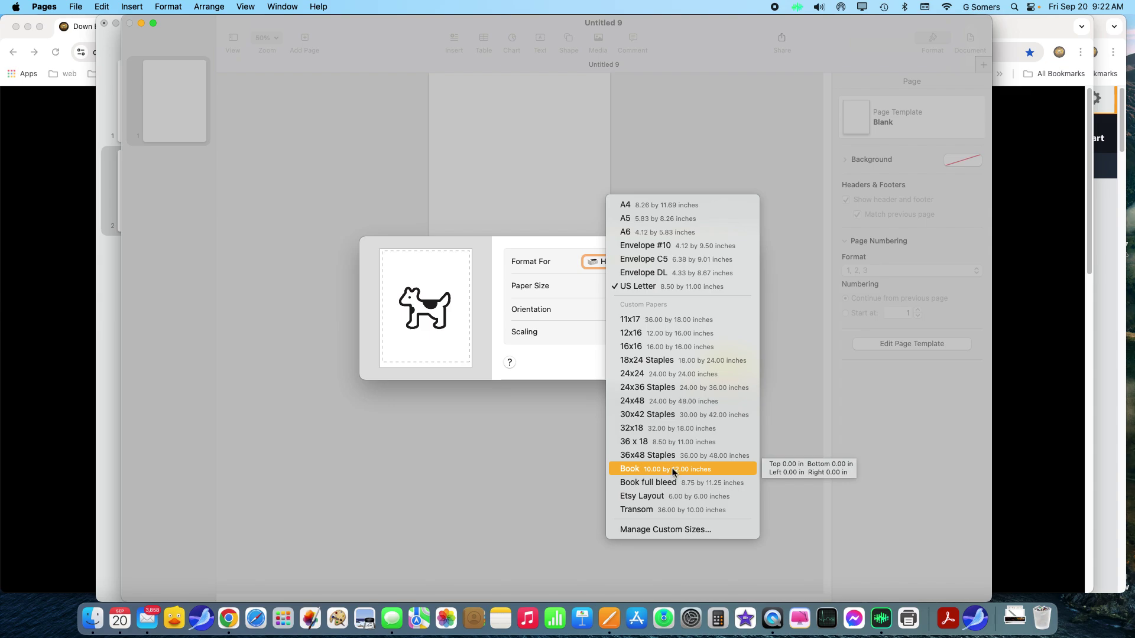
pyautogui.click(676, 528)
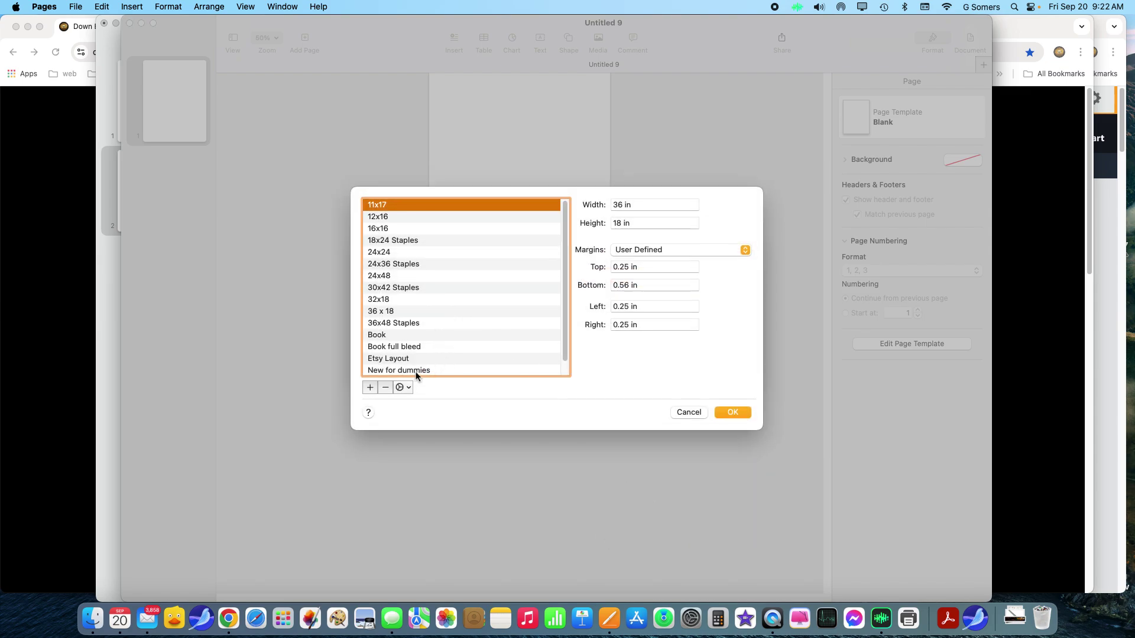
pyautogui.click(415, 371)
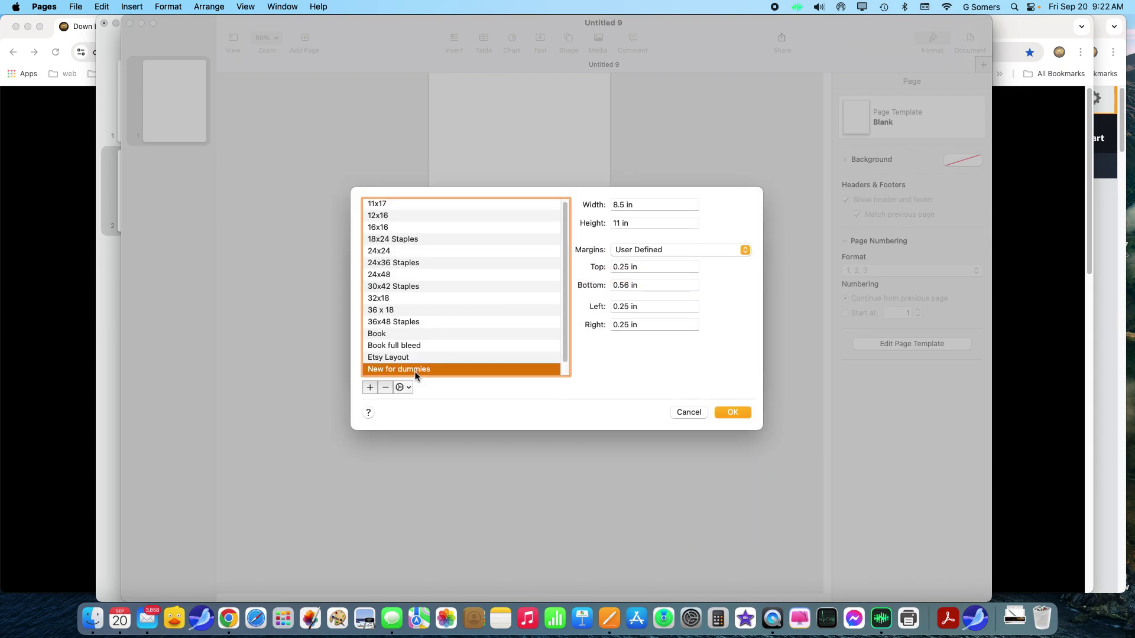
pyautogui.click(635, 205)
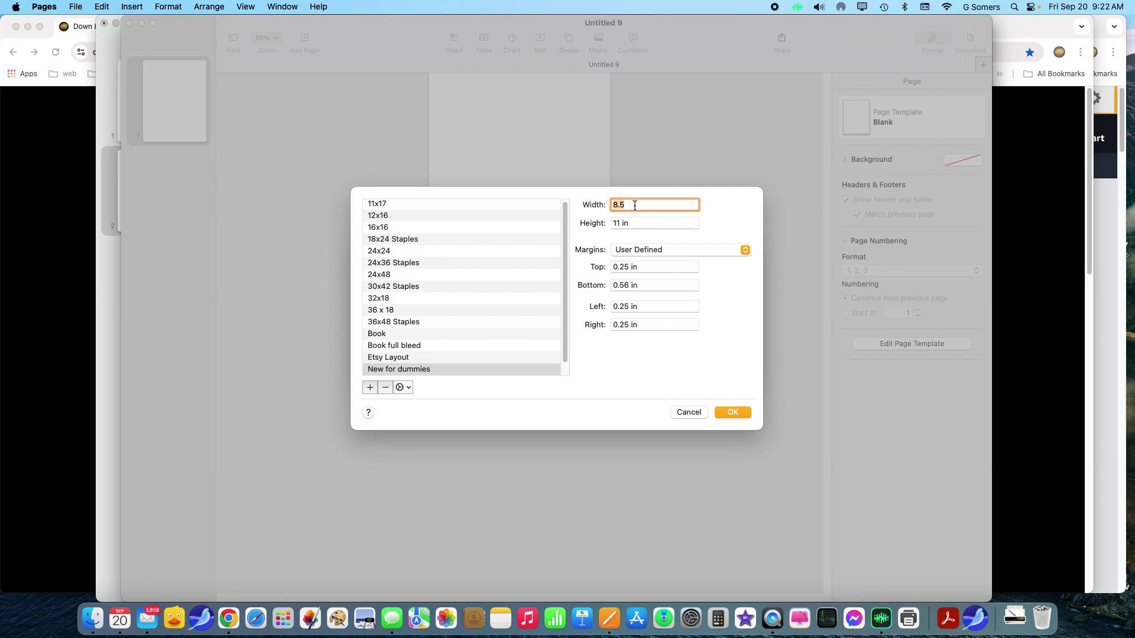
pyautogui.write('14')
pyautogui.click(630, 224)
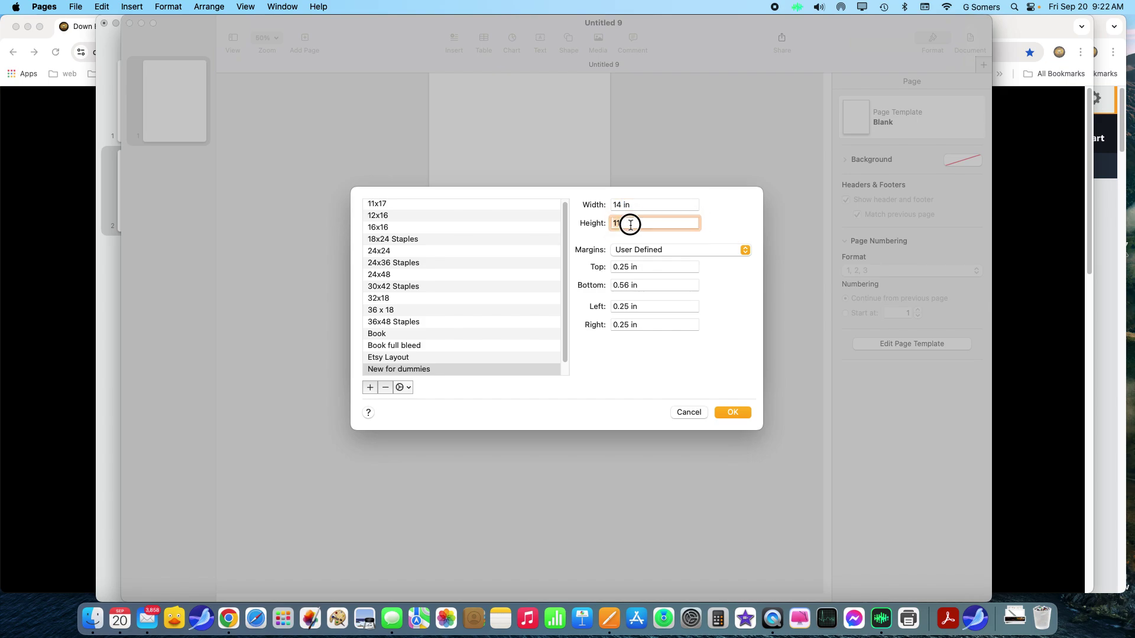
pyautogui.write('20')
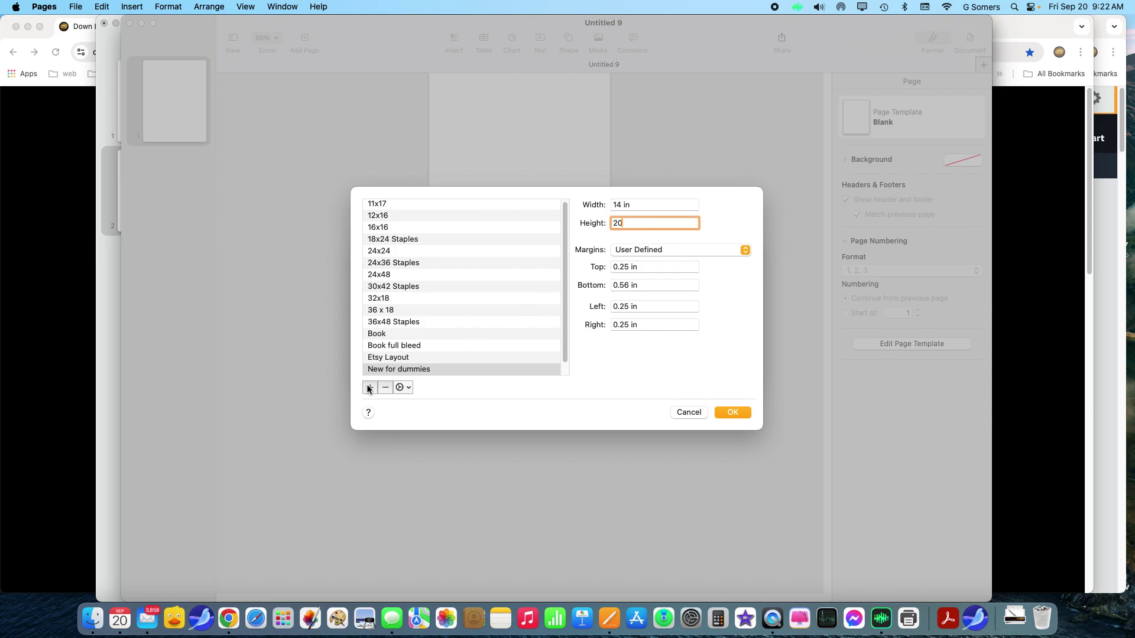
pyautogui.click(741, 415)
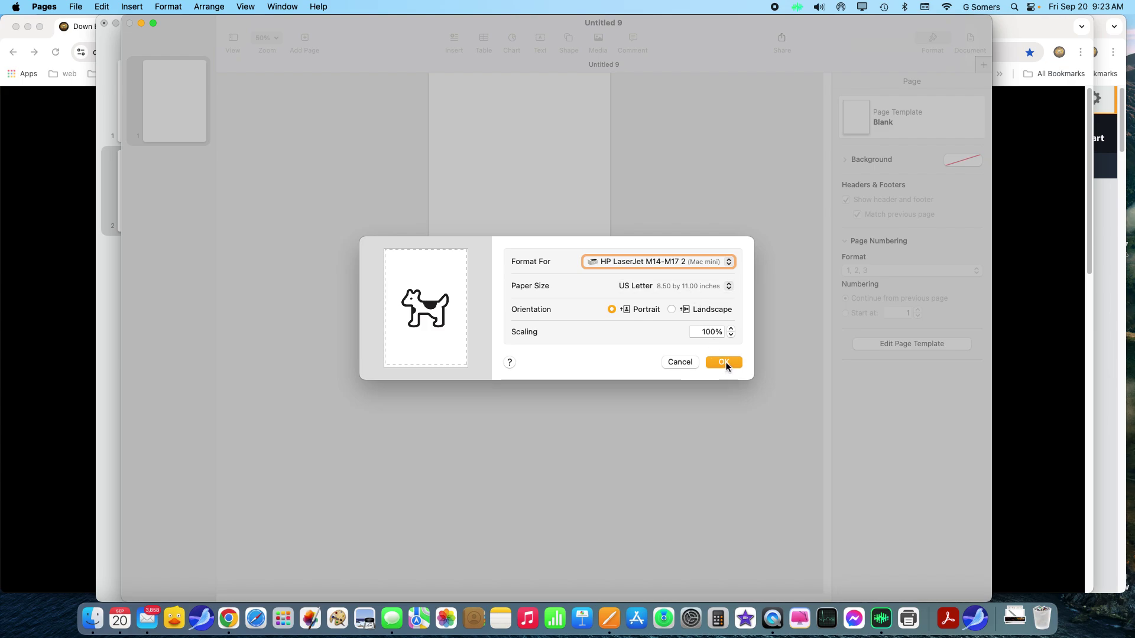
pyautogui.click(698, 286)
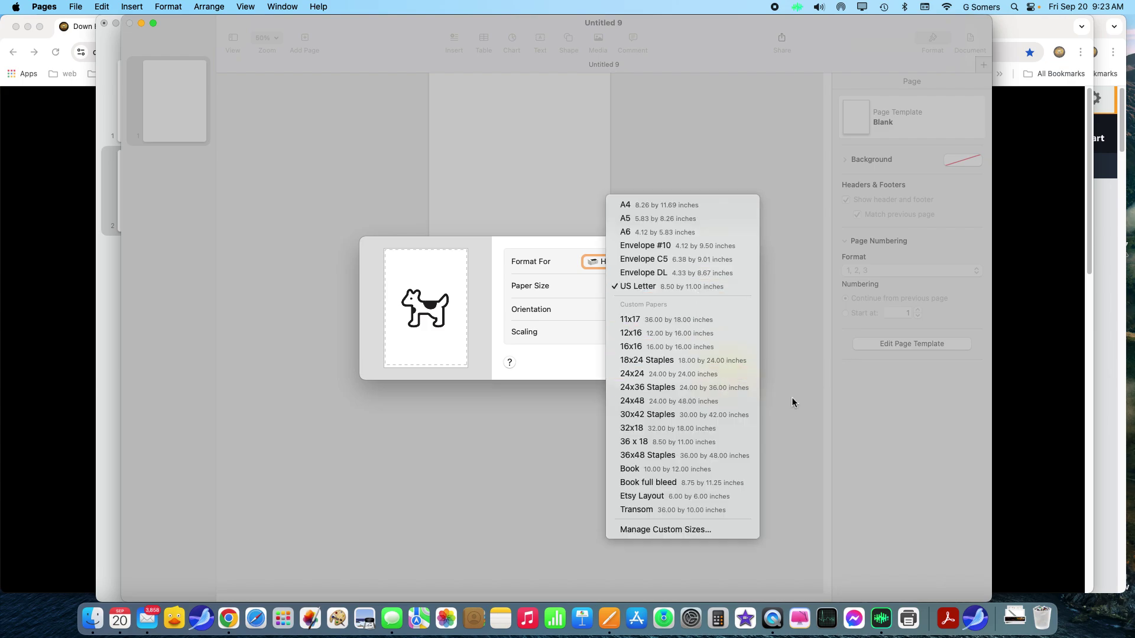
pyautogui.click(811, 425)
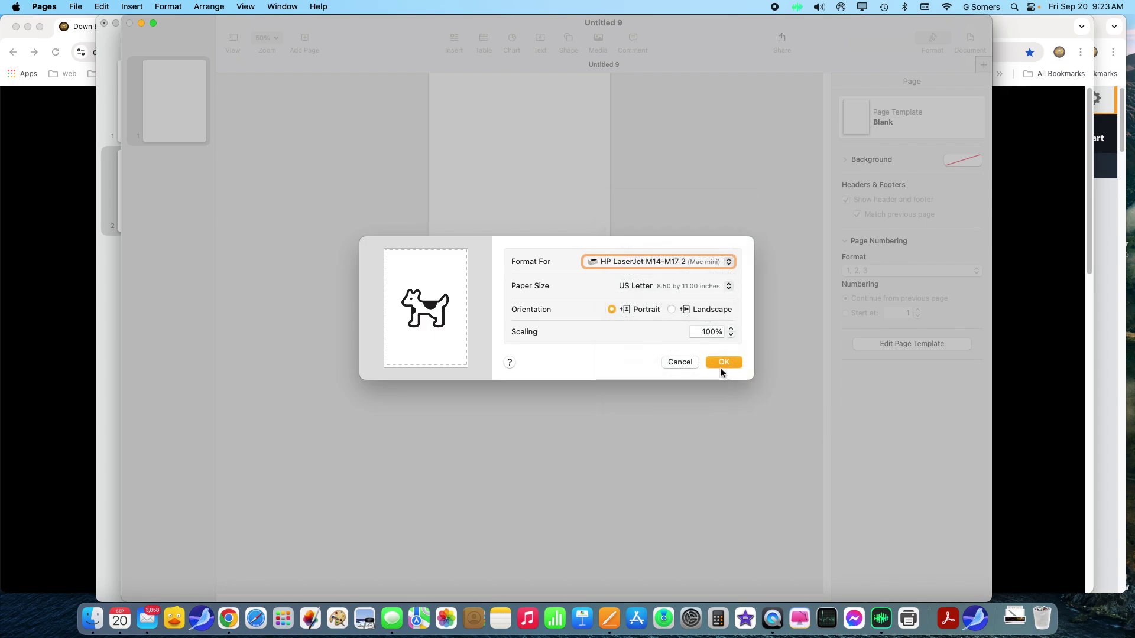
pyautogui.click(679, 362)
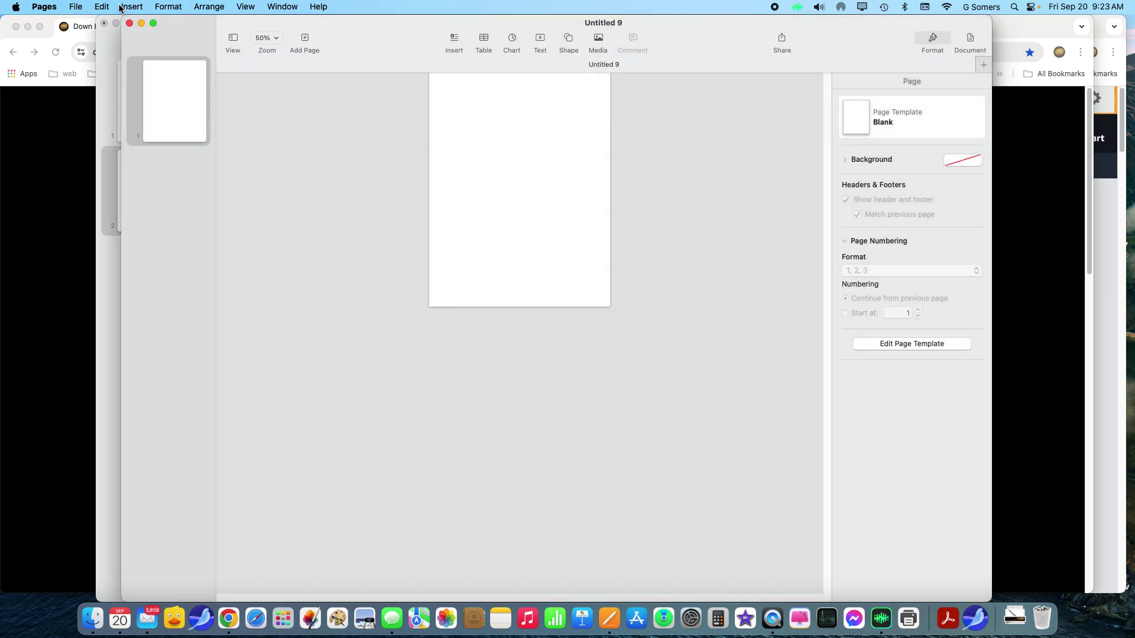
# - Set the document's paper size to the custom "New for dummies" size, 14 by 20 inches
pyautogui.click(72, 8)
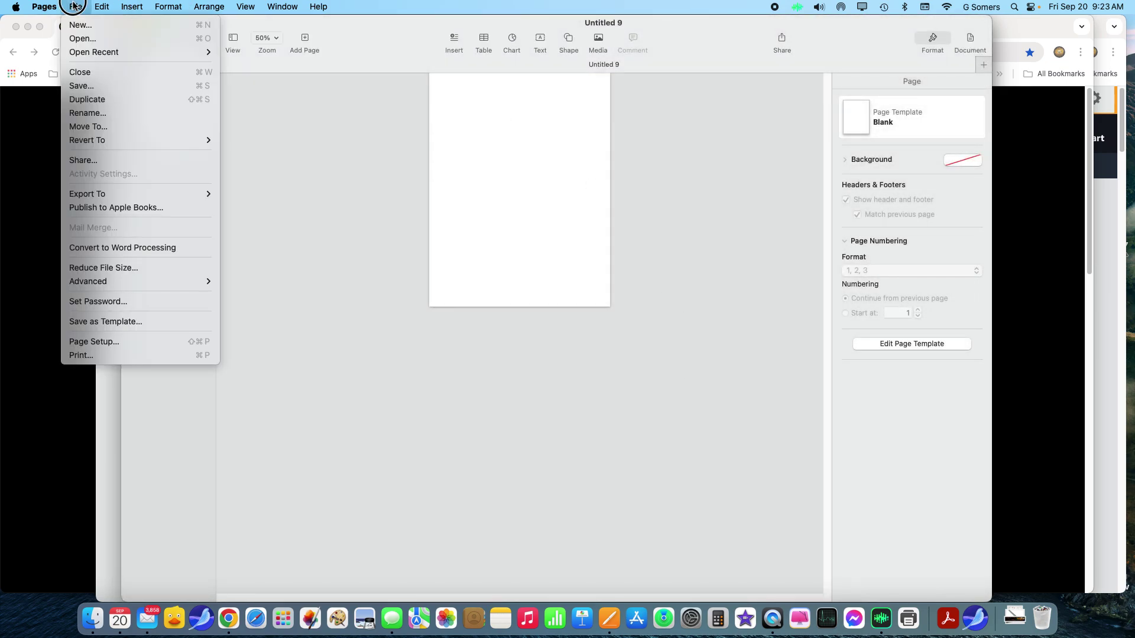
pyautogui.click(105, 342)
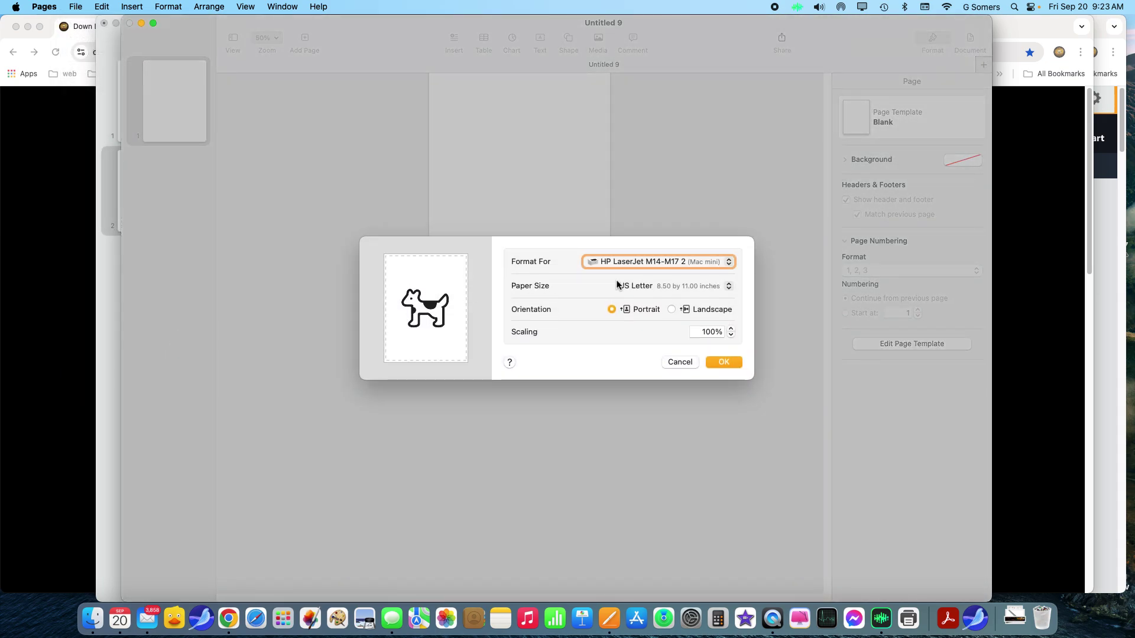
pyautogui.click(678, 286)
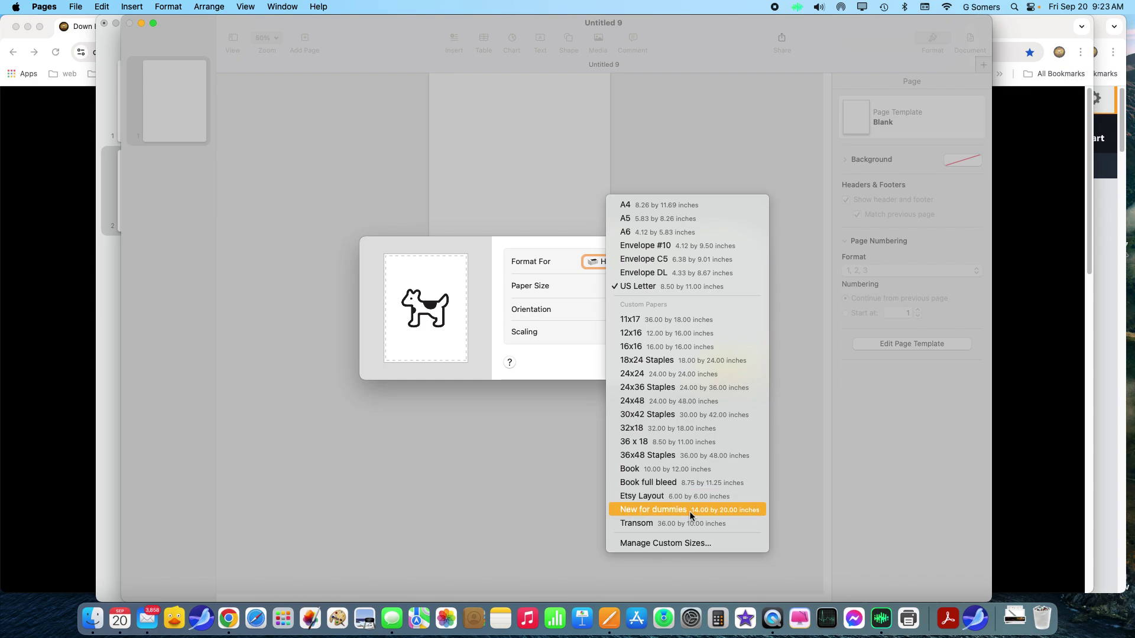
pyautogui.click(731, 510)
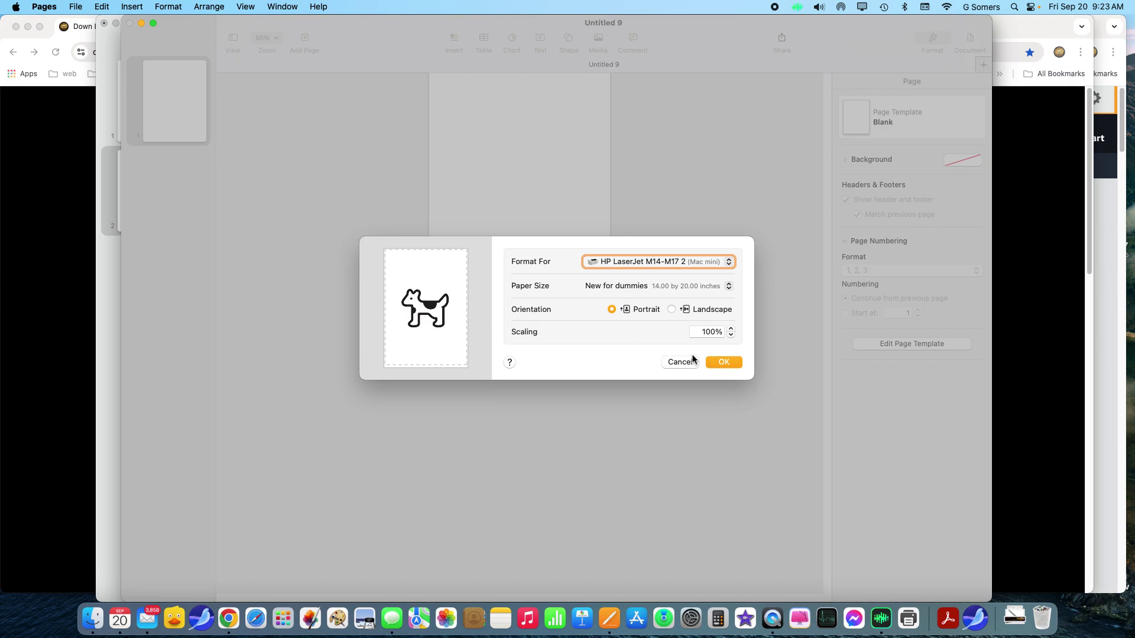
pyautogui.click(725, 361)
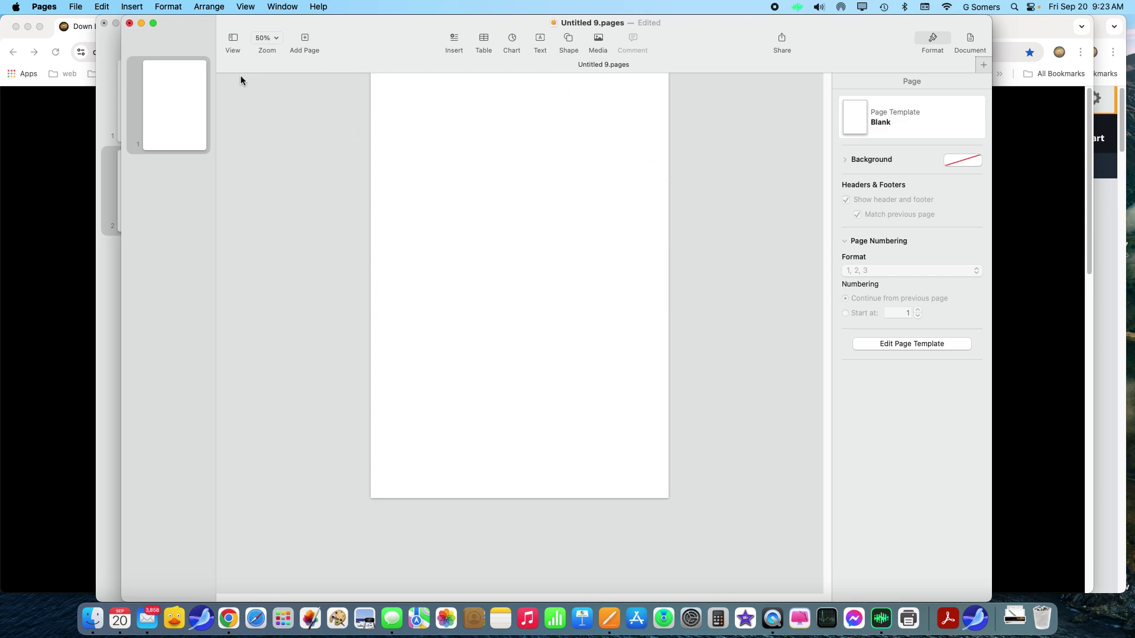
# - Zoom the document to 150% and look over the blank page
pyautogui.click(265, 39)
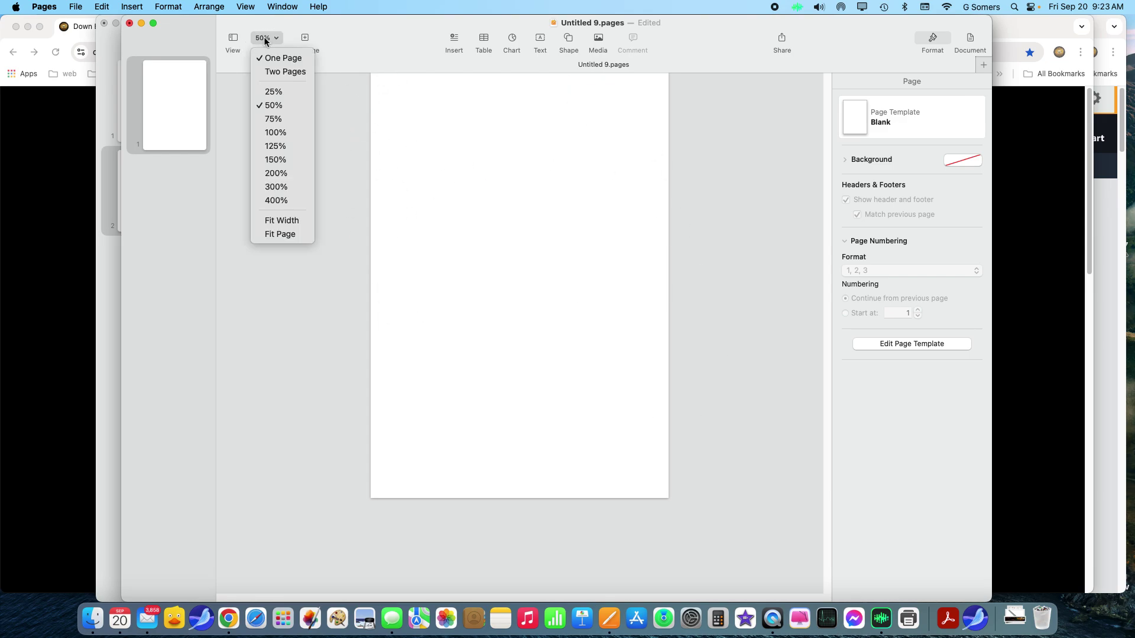
pyautogui.click(273, 159)
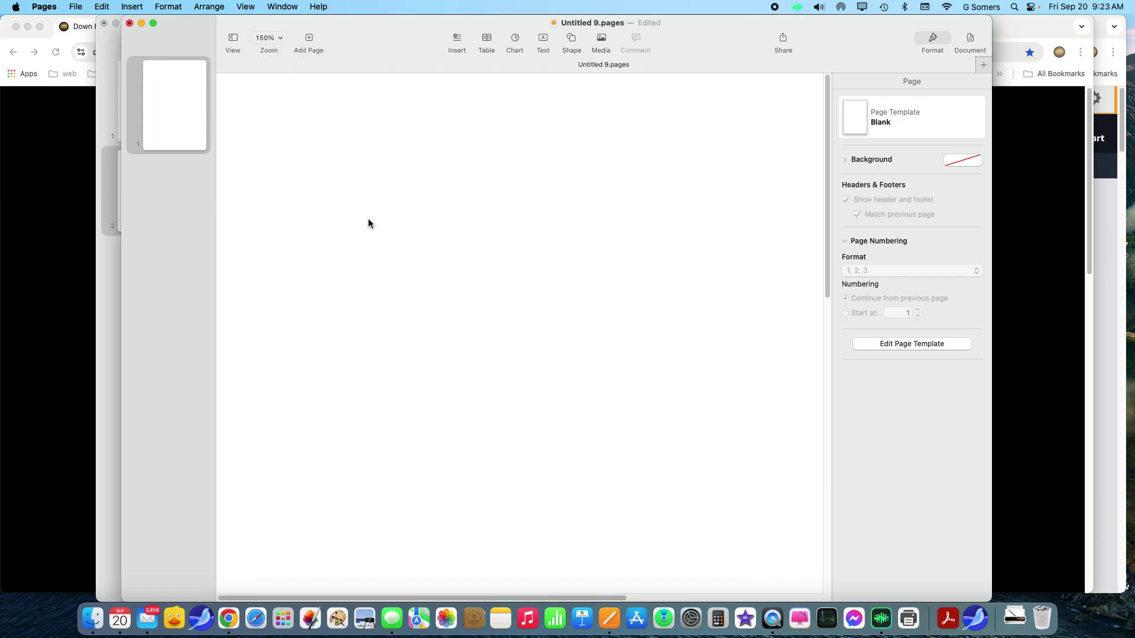
pyautogui.scroll(-5, 461, 201)
pyautogui.scroll(-5, 461, 203)
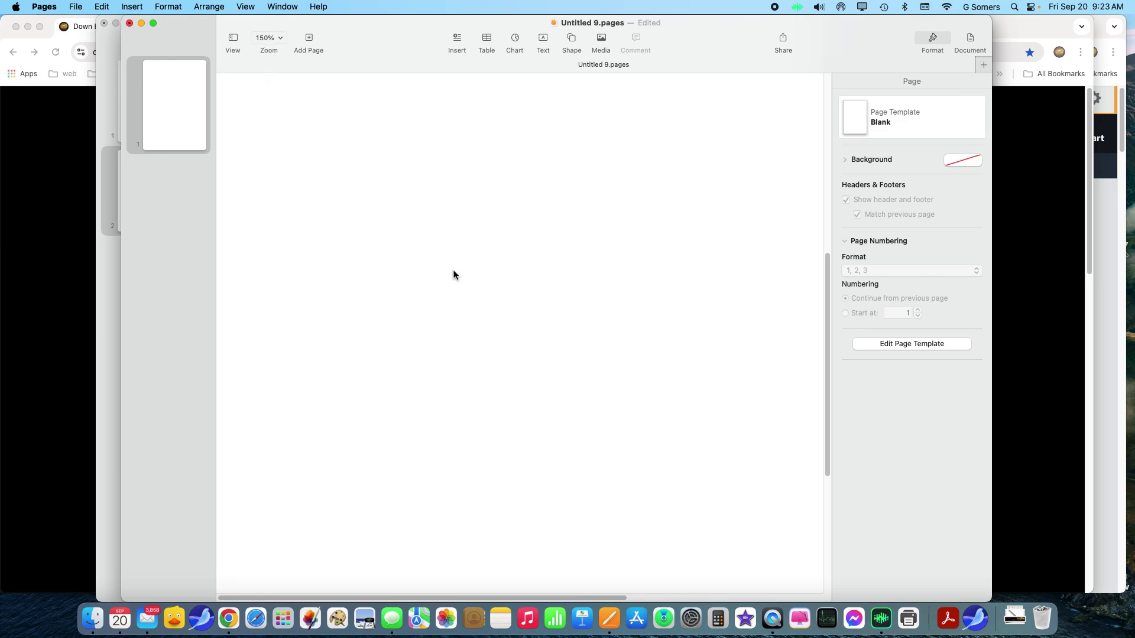
# - Insert the pill shape from the Geometry shapes and enlarge it proportionally to about 4.24 by 2.12 in
pyautogui.click(570, 38)
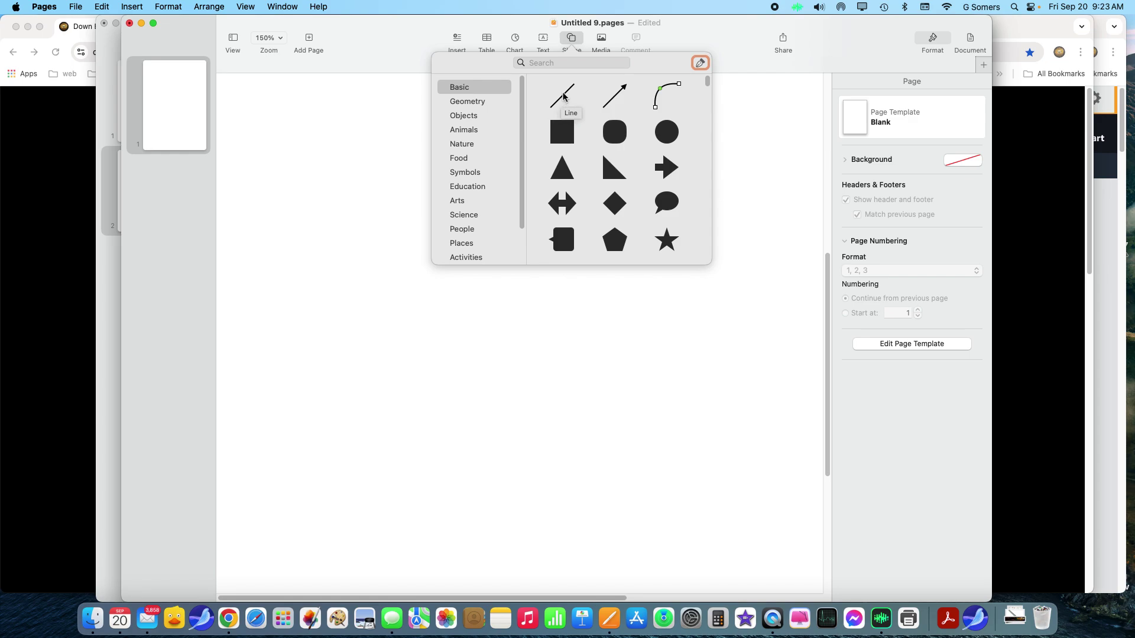
pyautogui.scroll(-5, 578, 129)
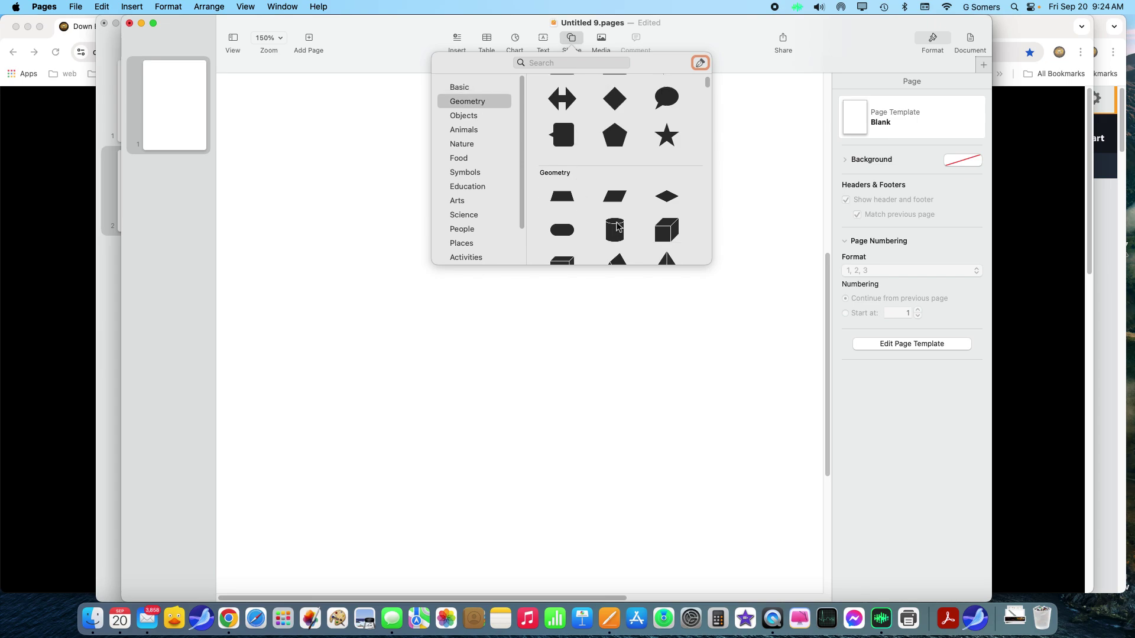
pyautogui.click(564, 233)
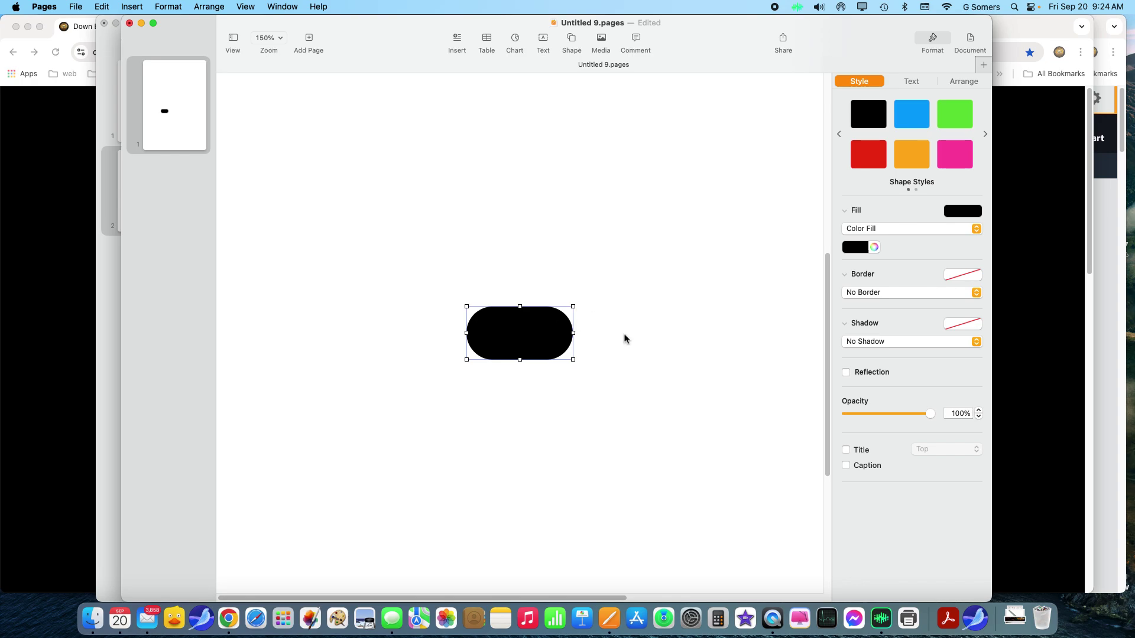
pyautogui.moveTo(520, 307); pyautogui.dragTo(520, 225)
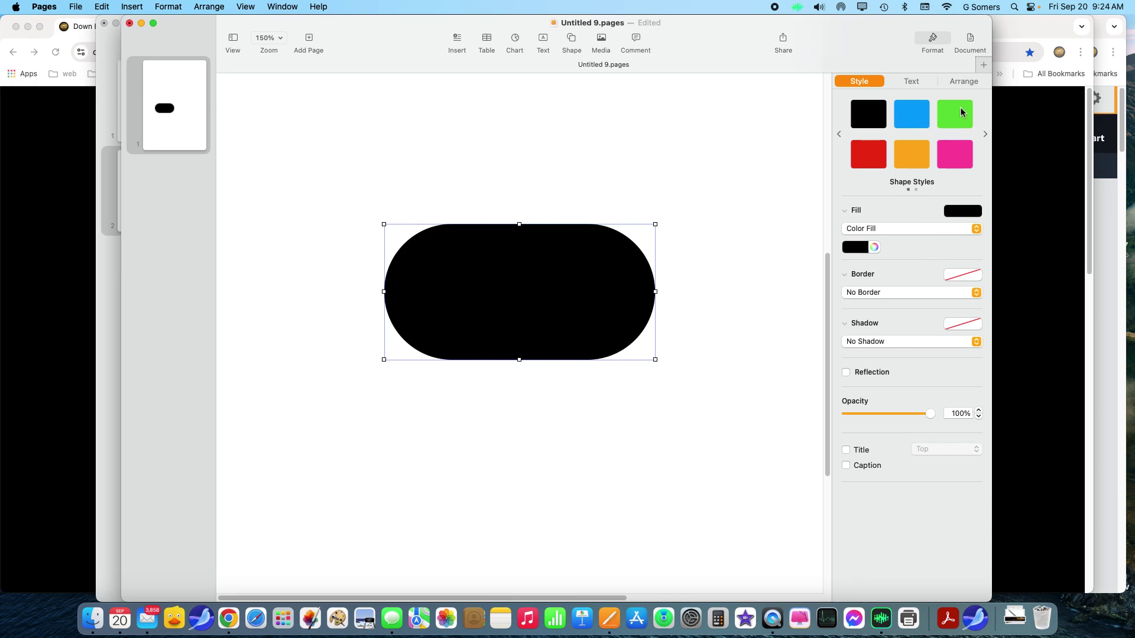
# - Set the pill shape's rotation angle to 90° so it stands upright
pyautogui.click(962, 81)
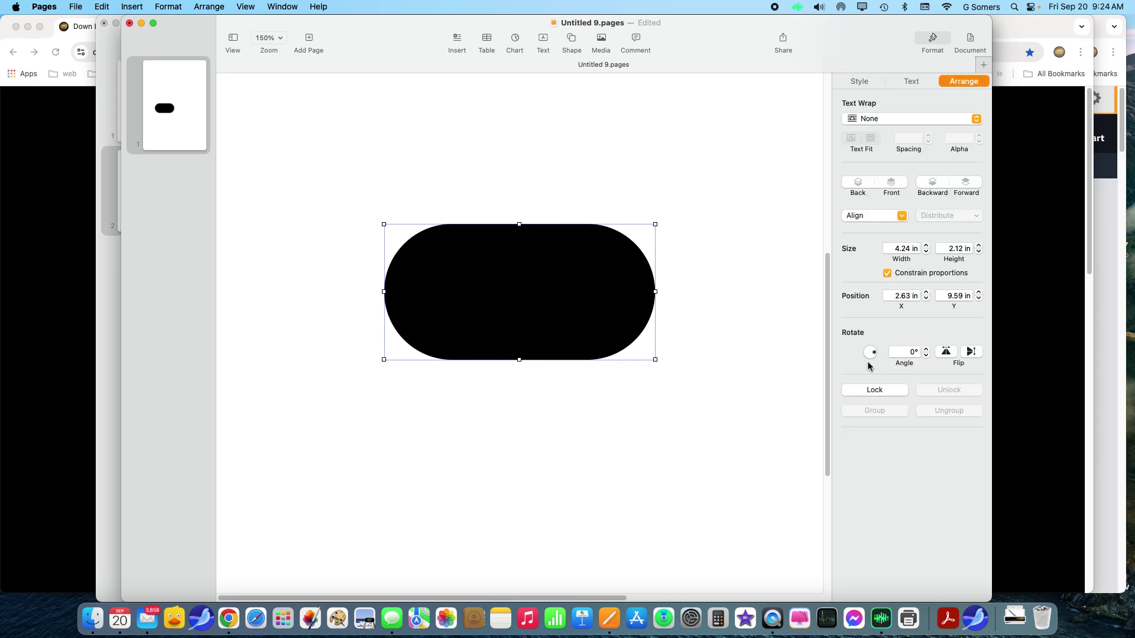
pyautogui.click(913, 354)
pyautogui.press('Return')
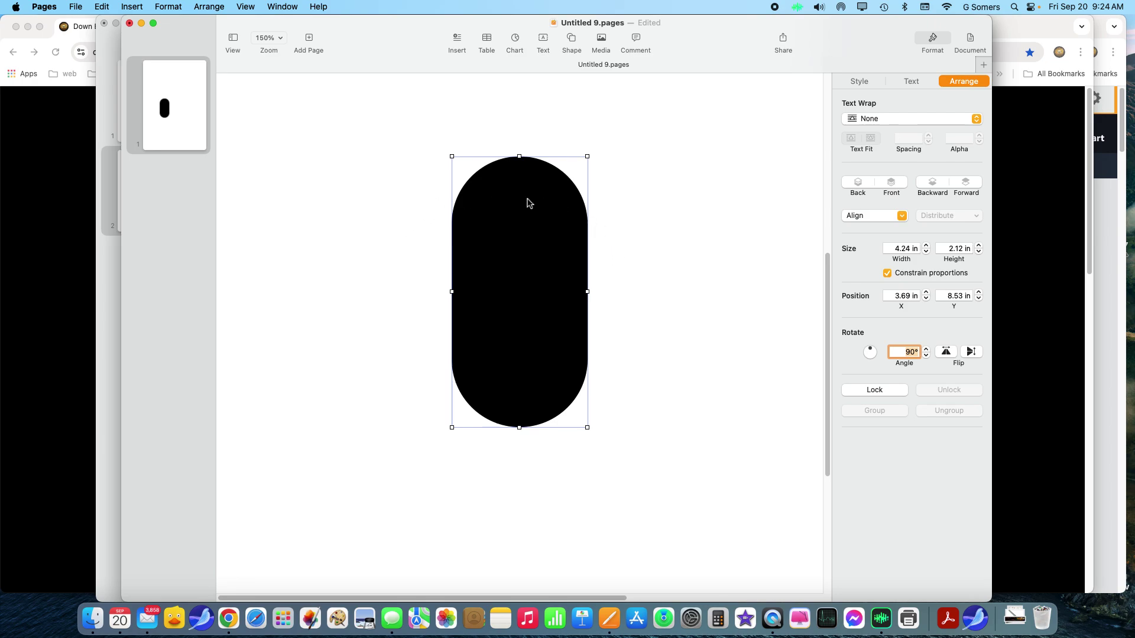
# - Try tilting the pill shape freely with the rotation dial, and set its angle back to 90°
pyautogui.moveTo(870, 355); pyautogui.dragTo(881, 360)
pyautogui.click(906, 352)
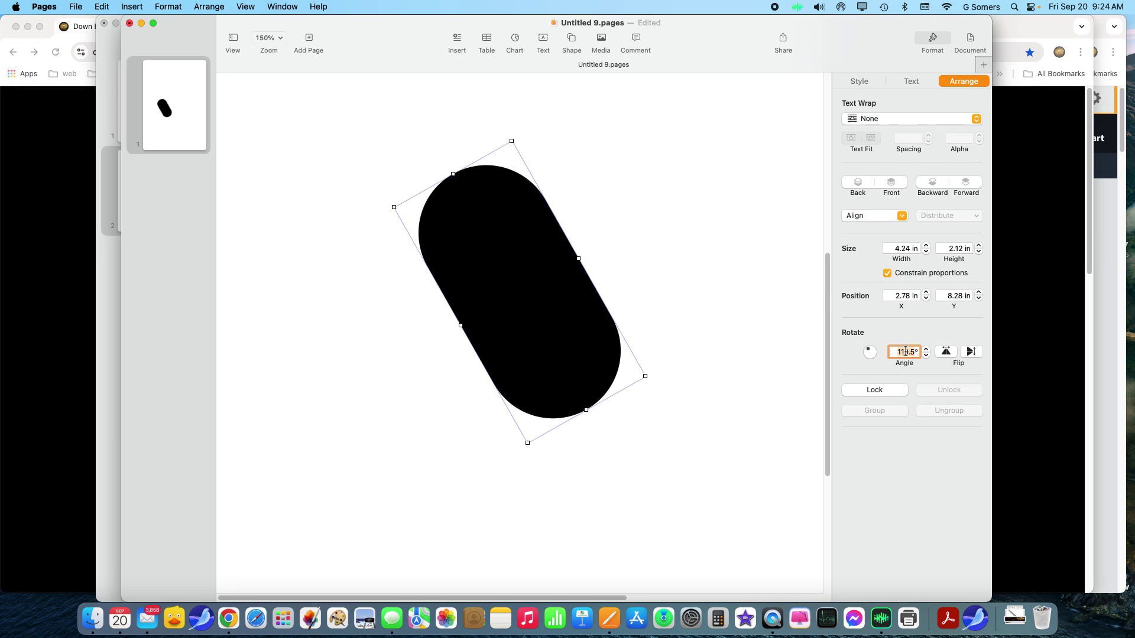
pyautogui.write('90')
pyautogui.press('Return')
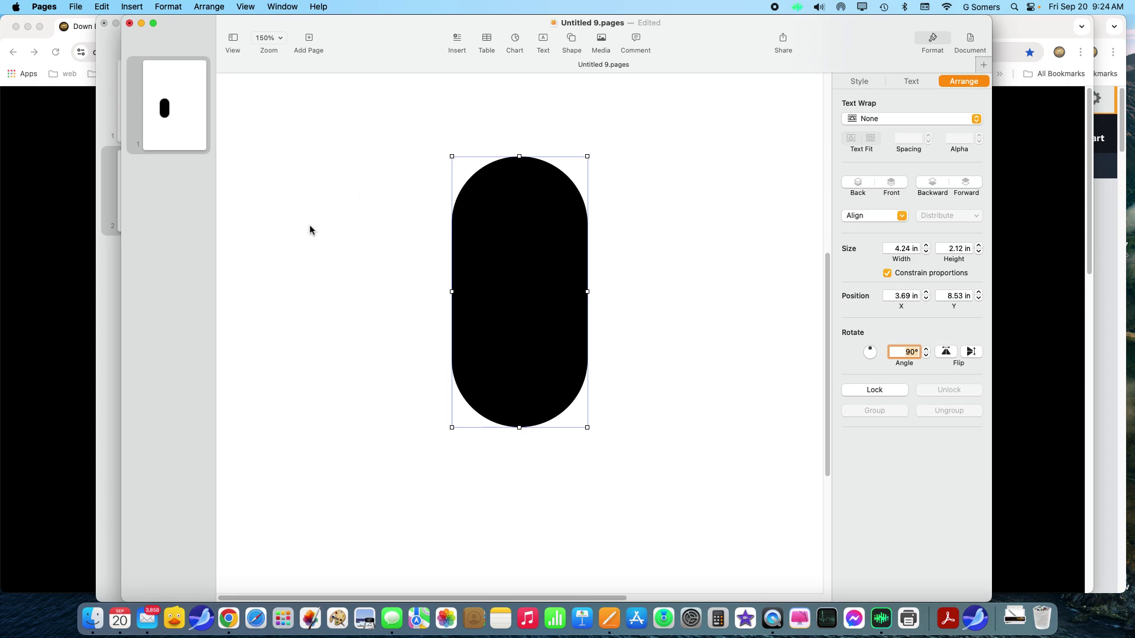
# - Change the pill shape to No Fill and give it a 2 pt line border
pyautogui.click(860, 81)
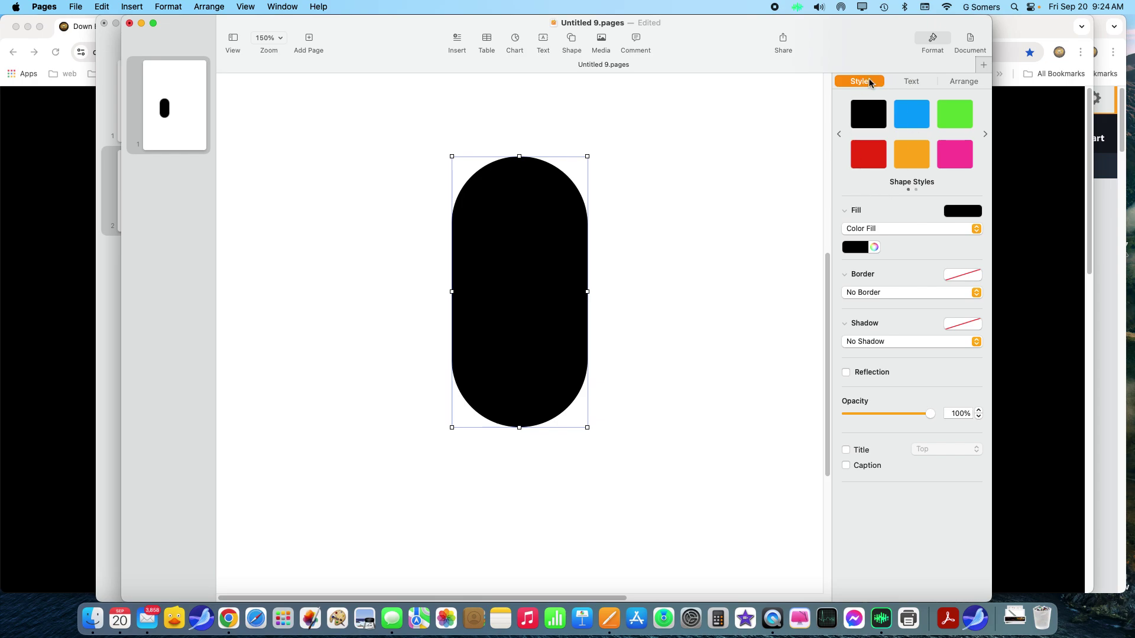
pyautogui.click(959, 83)
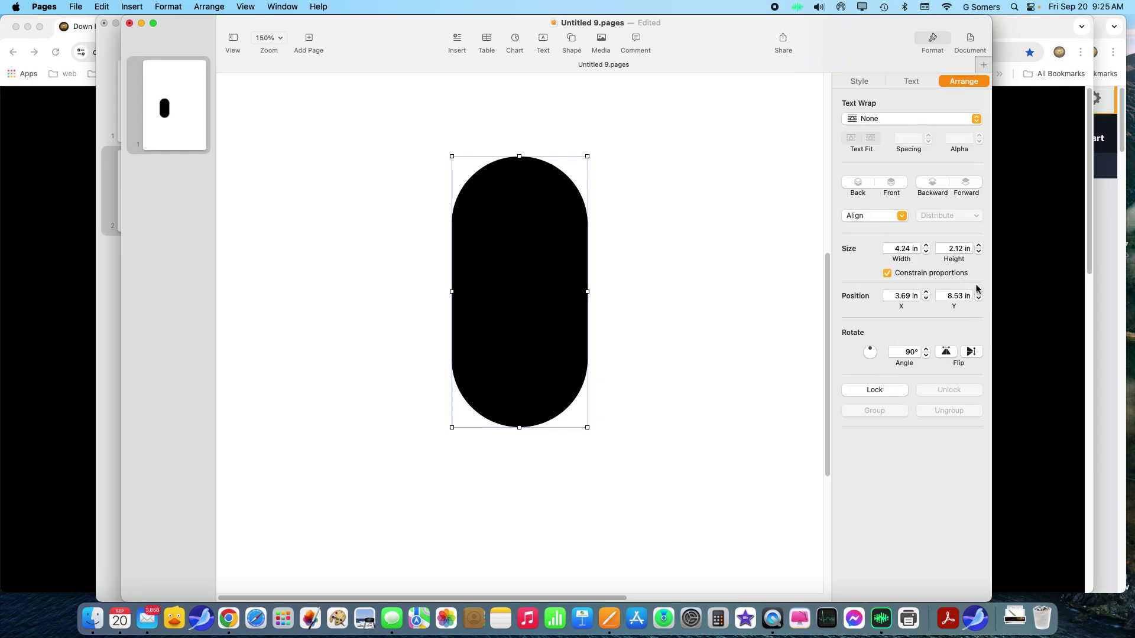
pyautogui.click(860, 83)
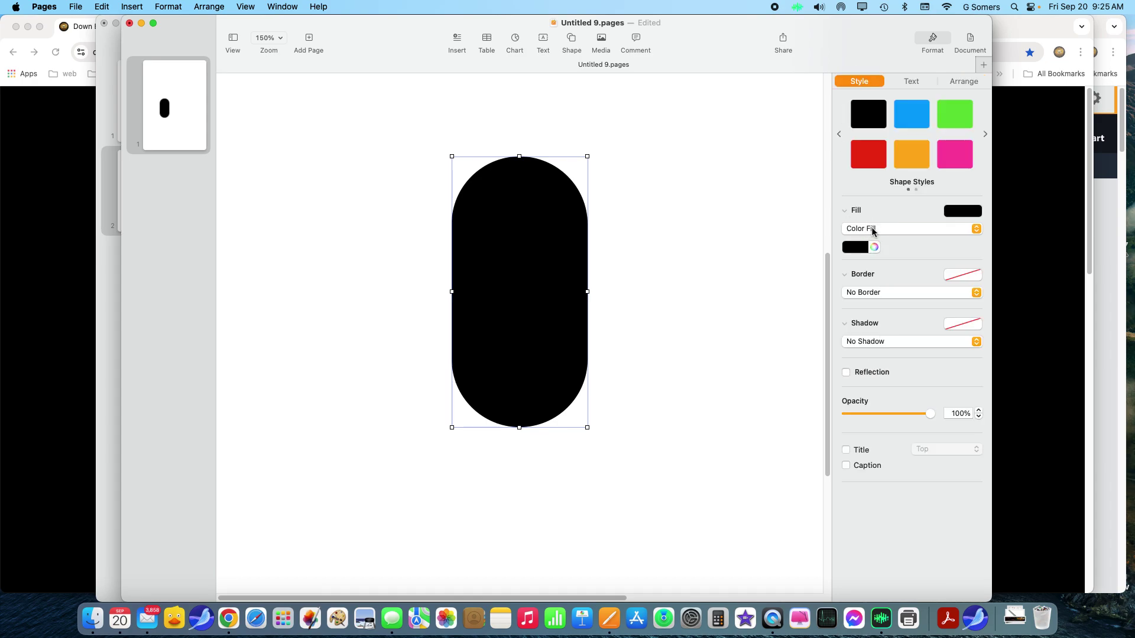
pyautogui.click(873, 230)
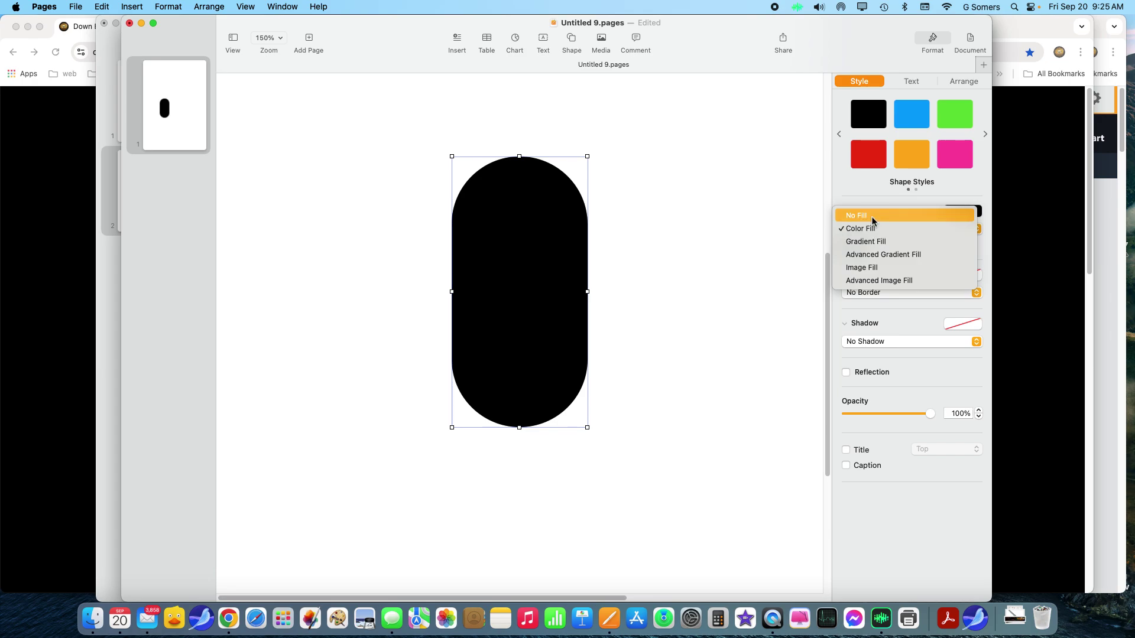
pyautogui.click(873, 216)
pyautogui.click(878, 279)
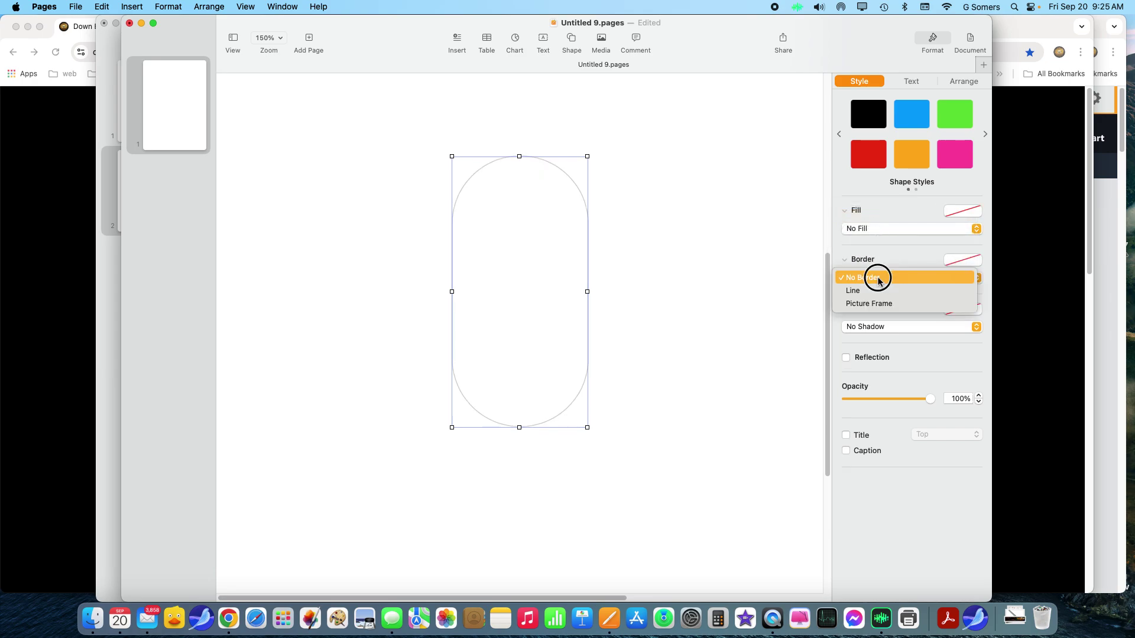
pyautogui.click(881, 290)
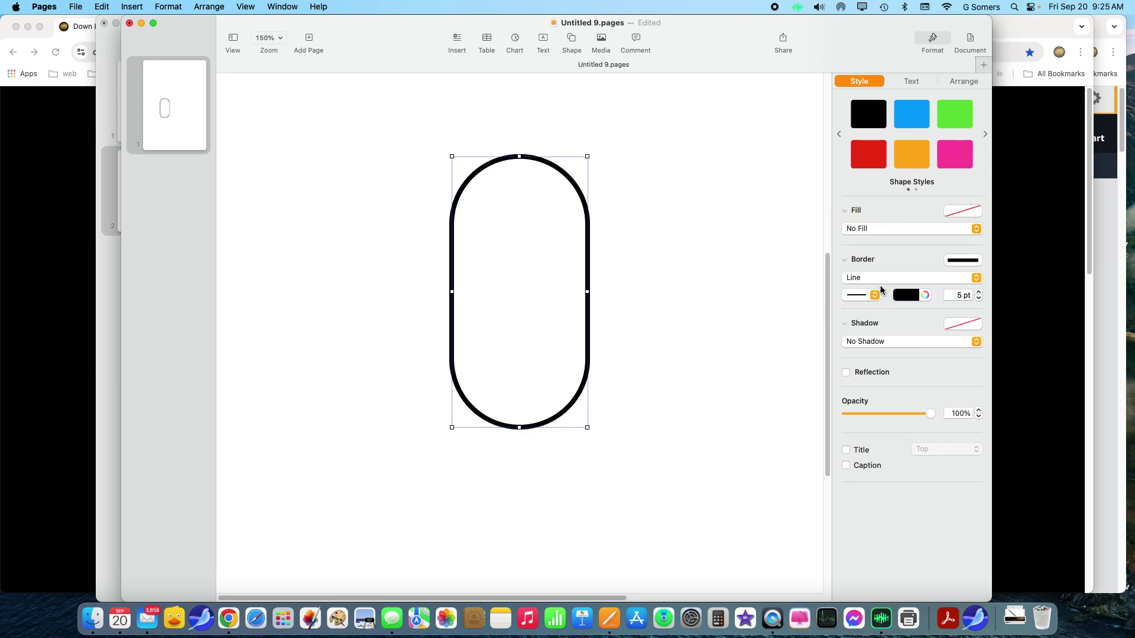
pyautogui.click(979, 298)
pyautogui.click(979, 298)
pyautogui.click(979, 299)
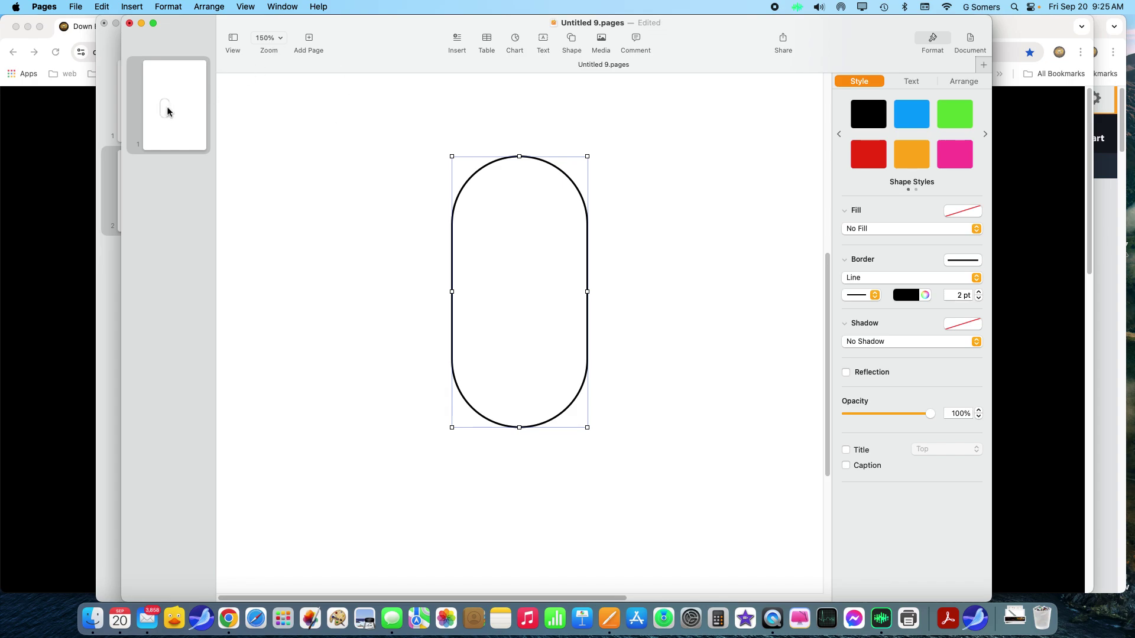
# - Move the pill outline up and to the right, to the horizontal middle of the page, working at 50% zoom
pyautogui.click(265, 39)
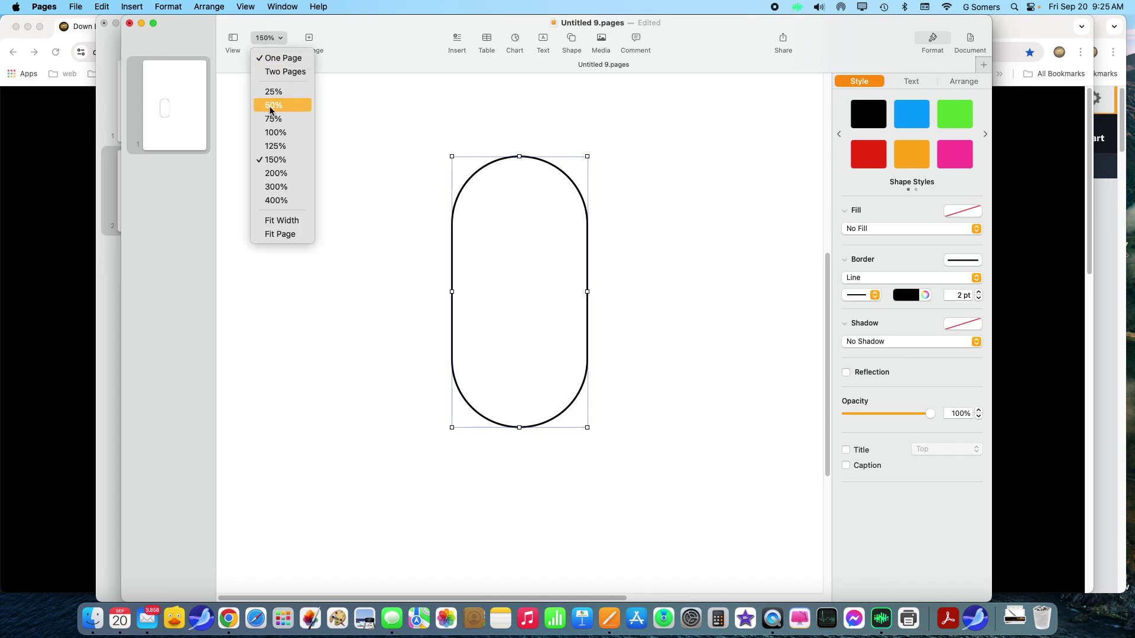
pyautogui.click(272, 106)
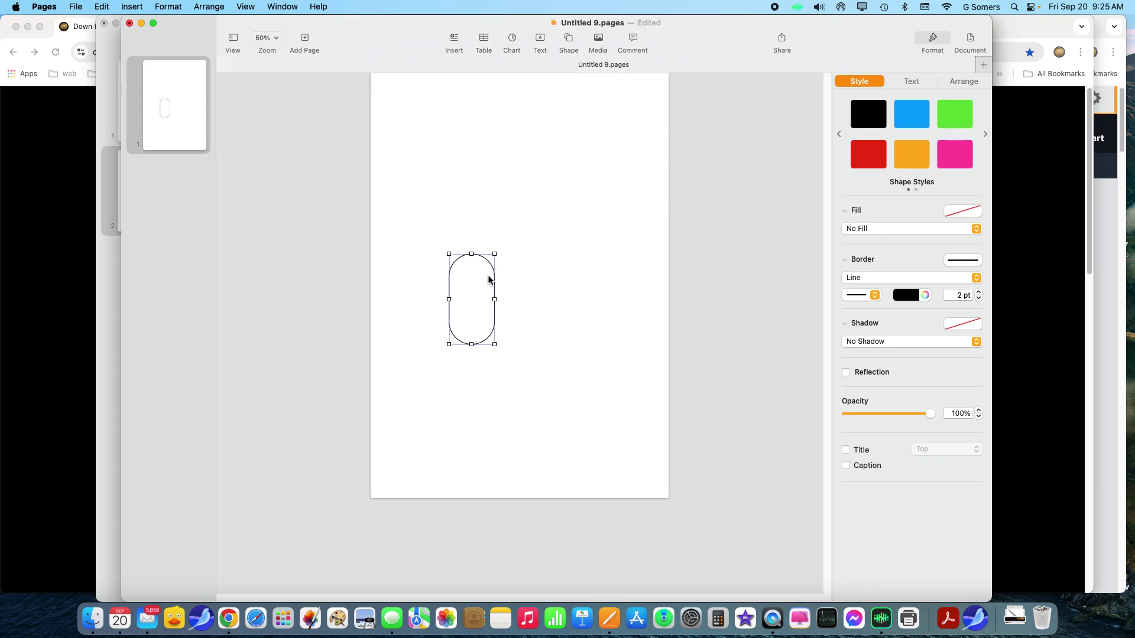
pyautogui.moveTo(495, 278); pyautogui.dragTo(545, 228)
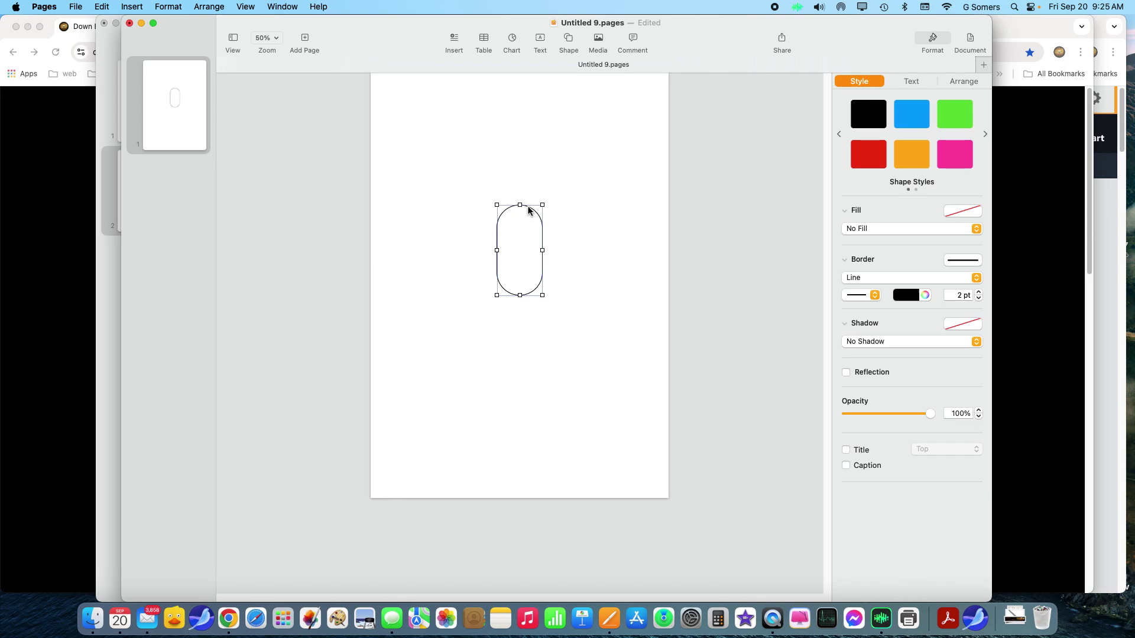
# - Thin the pill outline's border to 0.5 pt and deselect the shape
pyautogui.click(979, 299)
pyautogui.click(978, 299)
pyautogui.click(611, 259)
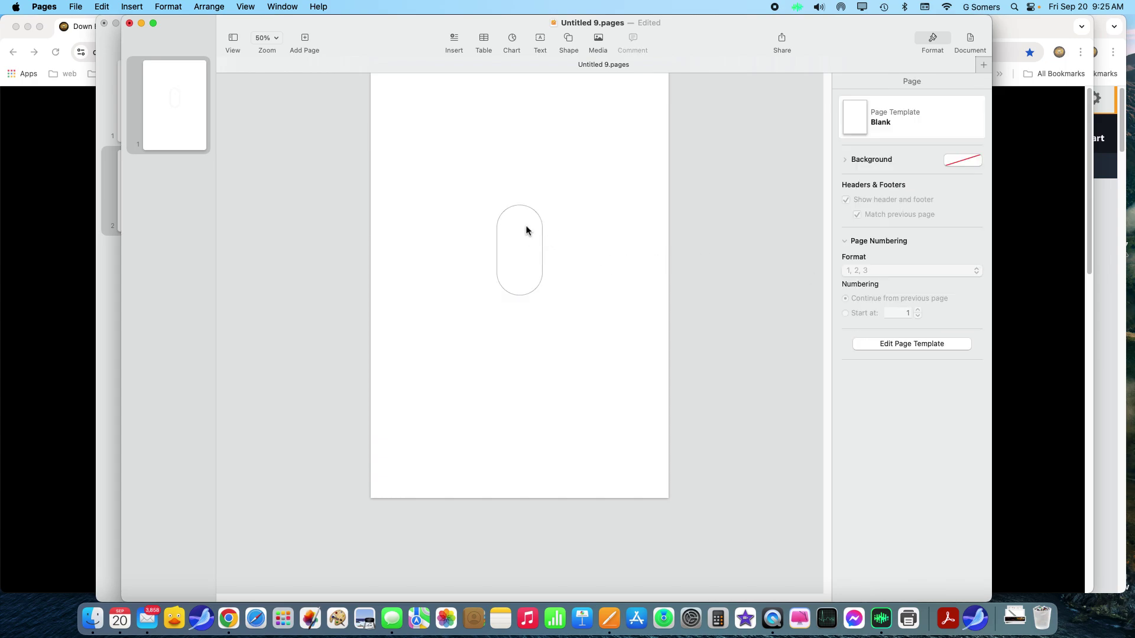
# - Examine the thin outline at 100% zoom and compare the format options for the shape, the page and the document
pyautogui.click(273, 41)
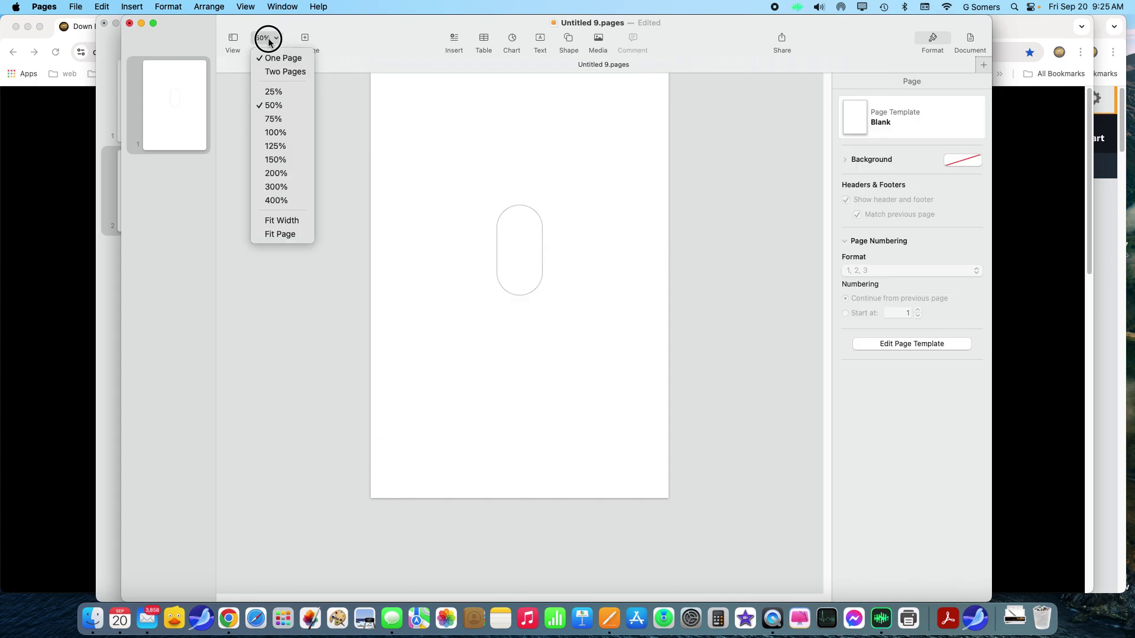
pyautogui.click(275, 132)
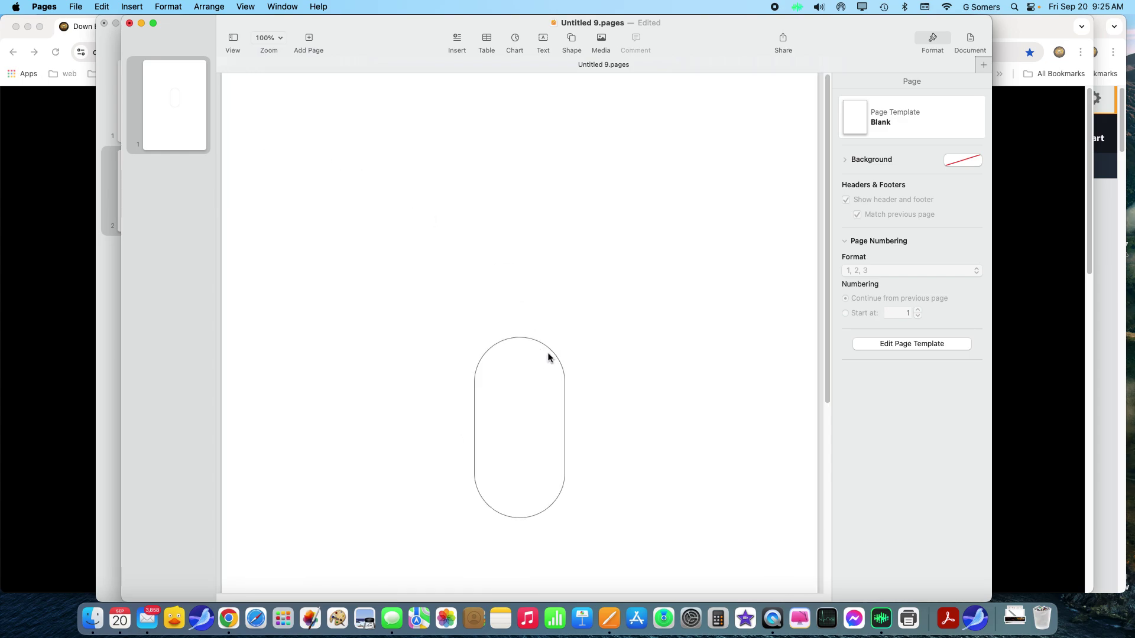
pyautogui.scroll(-4, 544, 325)
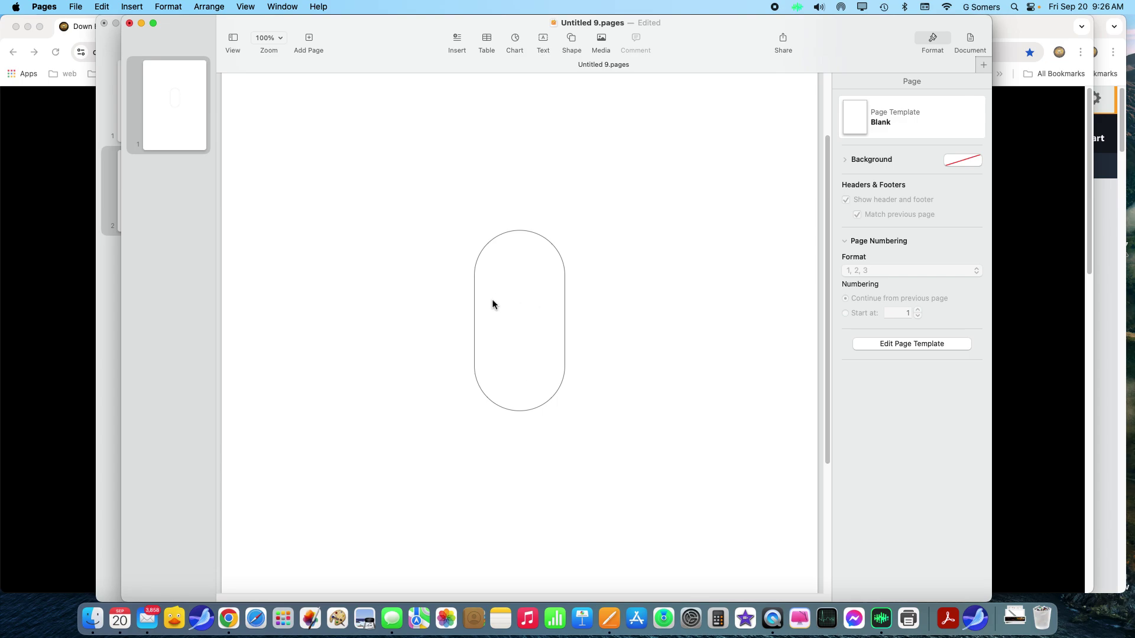
pyautogui.click(564, 353)
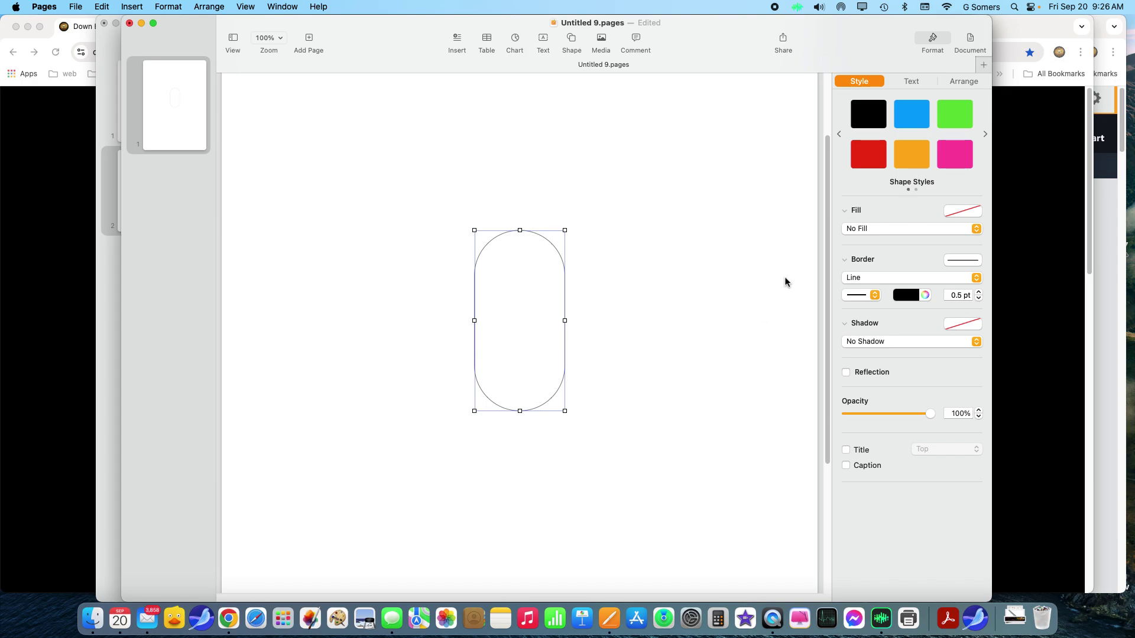
pyautogui.click(185, 87)
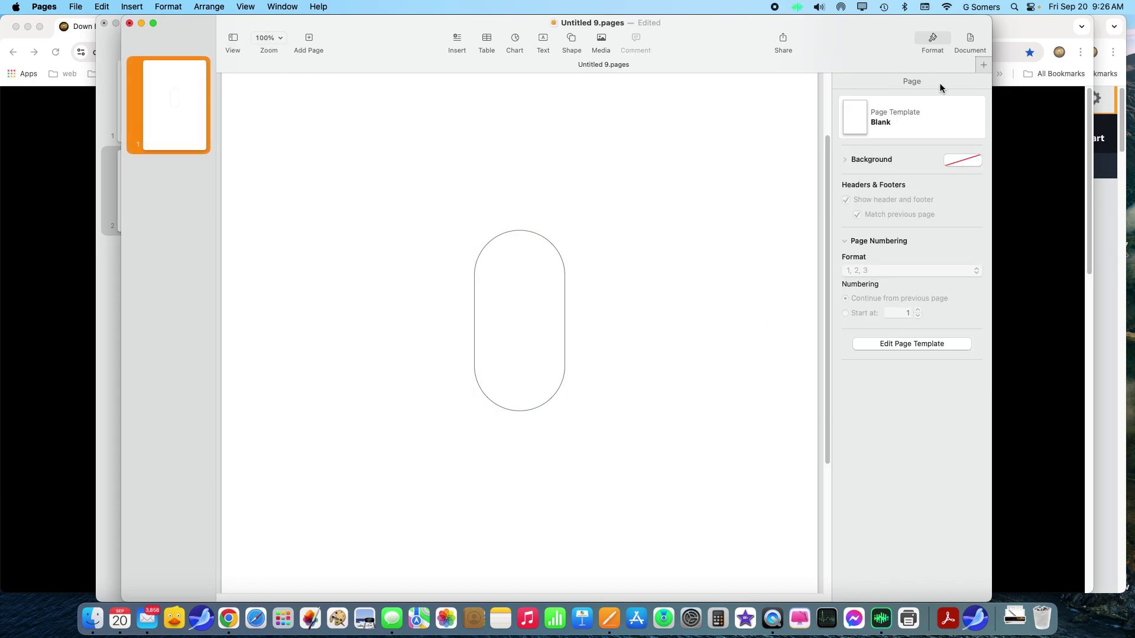
pyautogui.click(966, 40)
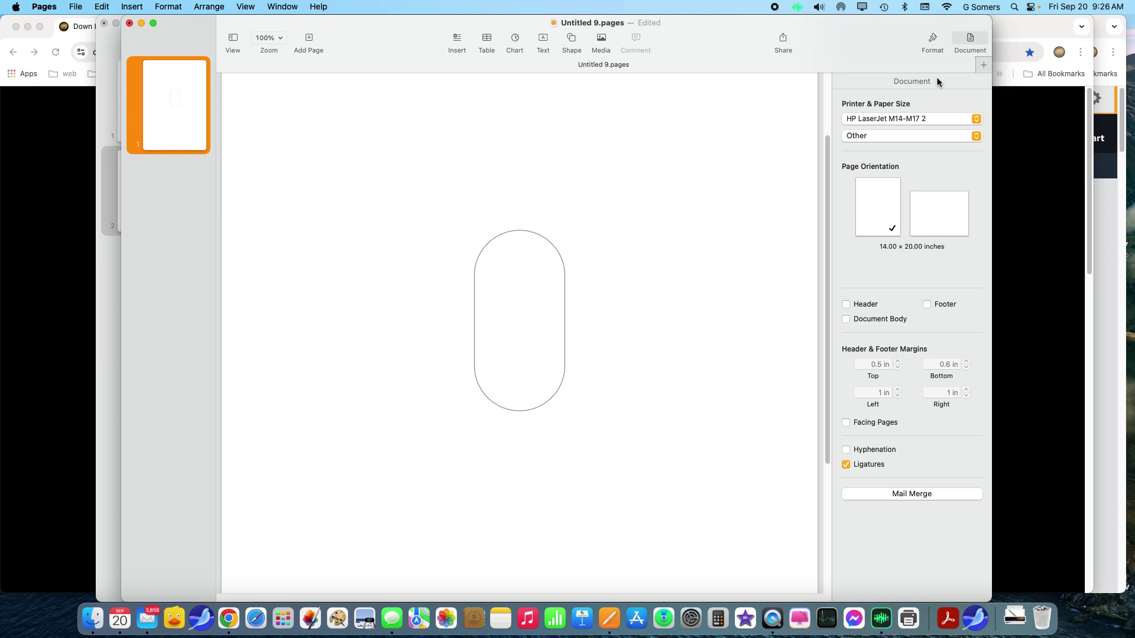
pyautogui.click(937, 41)
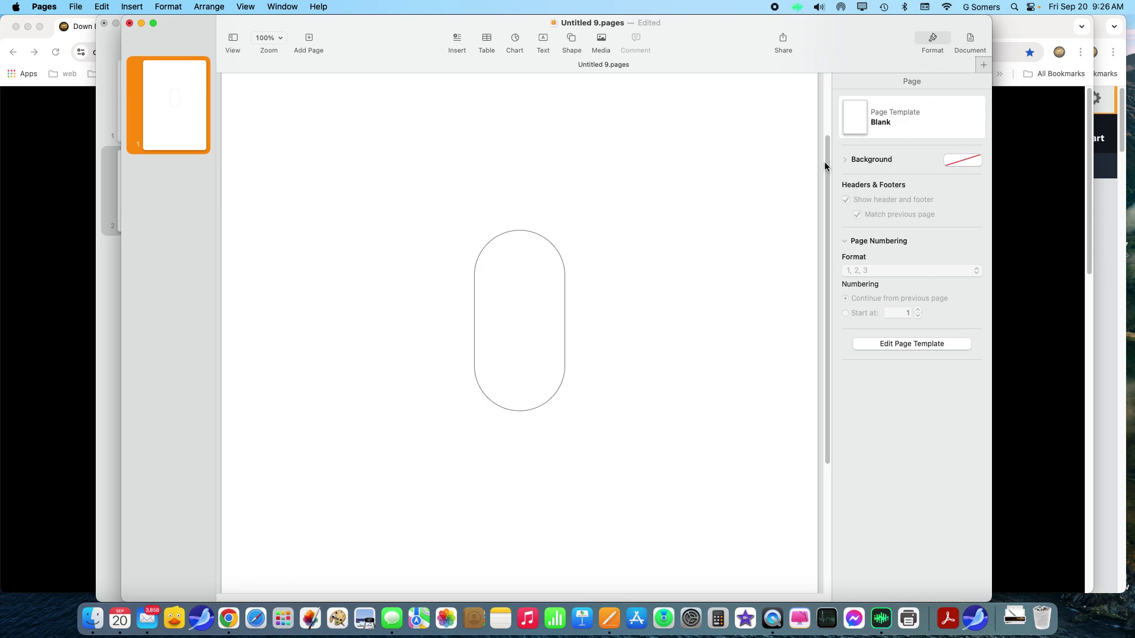
# - Select the pill outline and set its border thickness to 2 pt
pyautogui.click(565, 328)
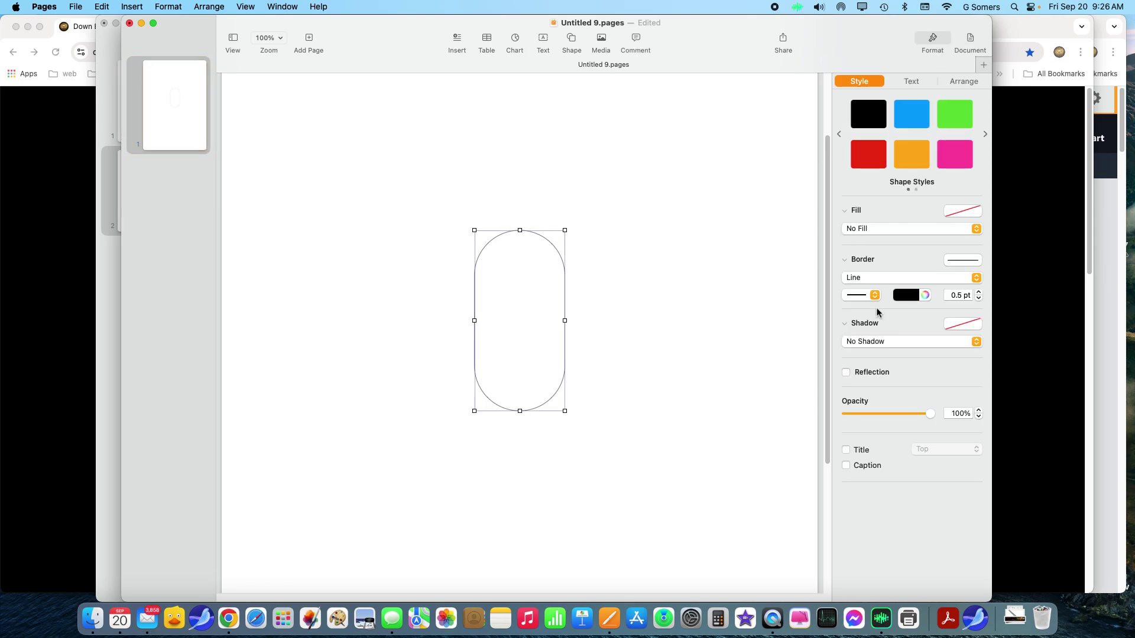
pyautogui.click(979, 299)
pyautogui.click(979, 293)
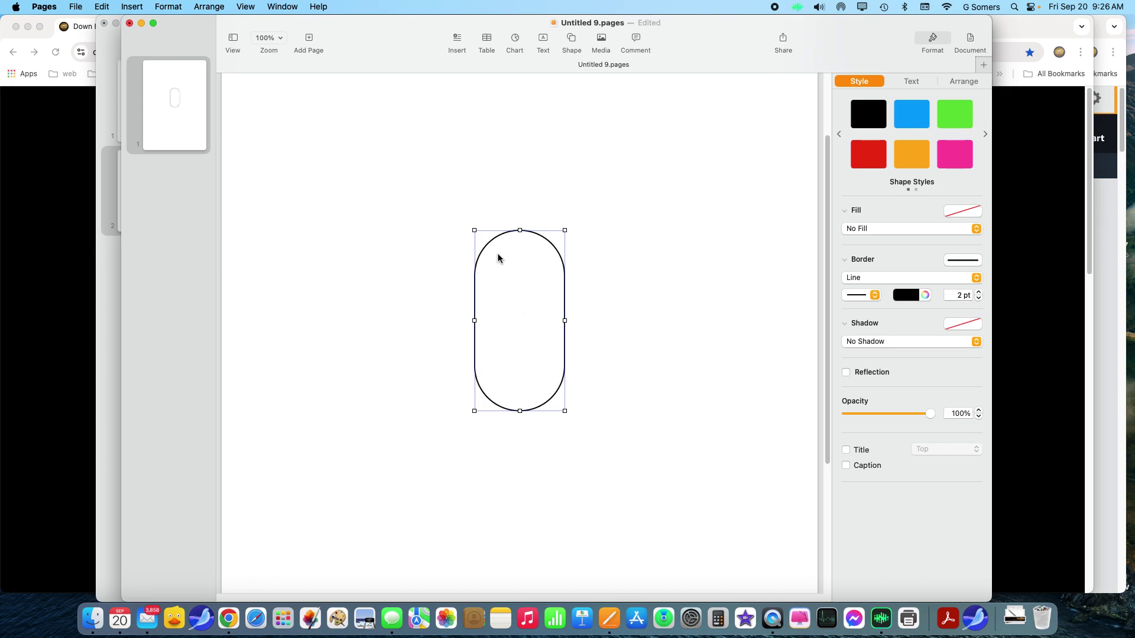
# - Enlarge the pill outline proportionally, shift it slightly down and right on the page, and leave it selected
pyautogui.moveTo(474, 320); pyautogui.dragTo(416, 317)
pyautogui.moveTo(525, 307); pyautogui.dragTo(565, 325)
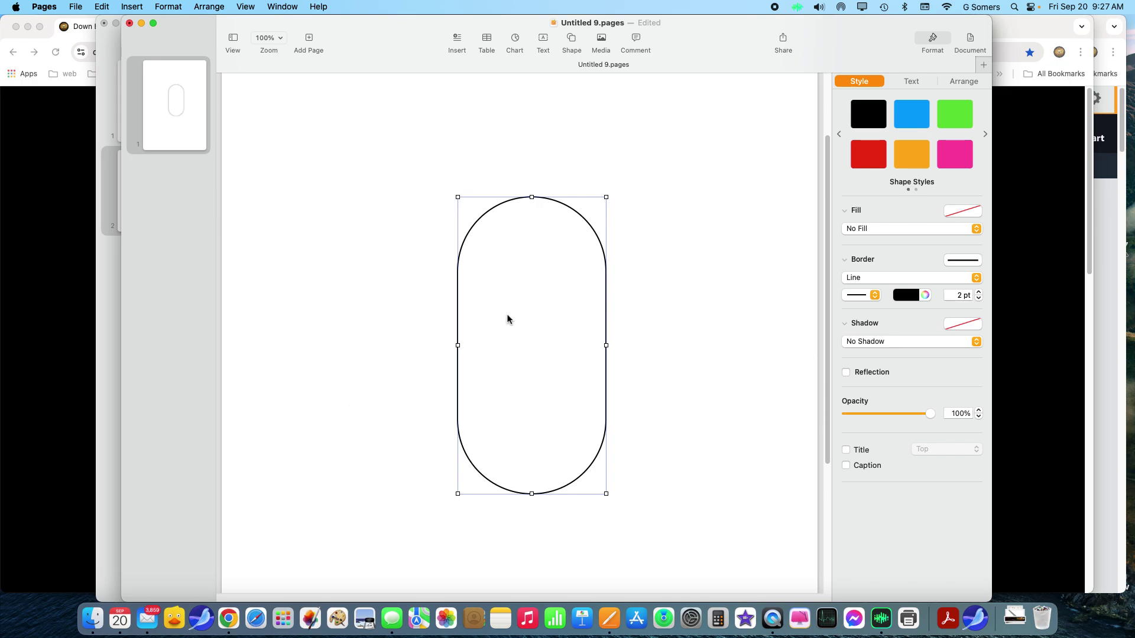
pyautogui.click(622, 216)
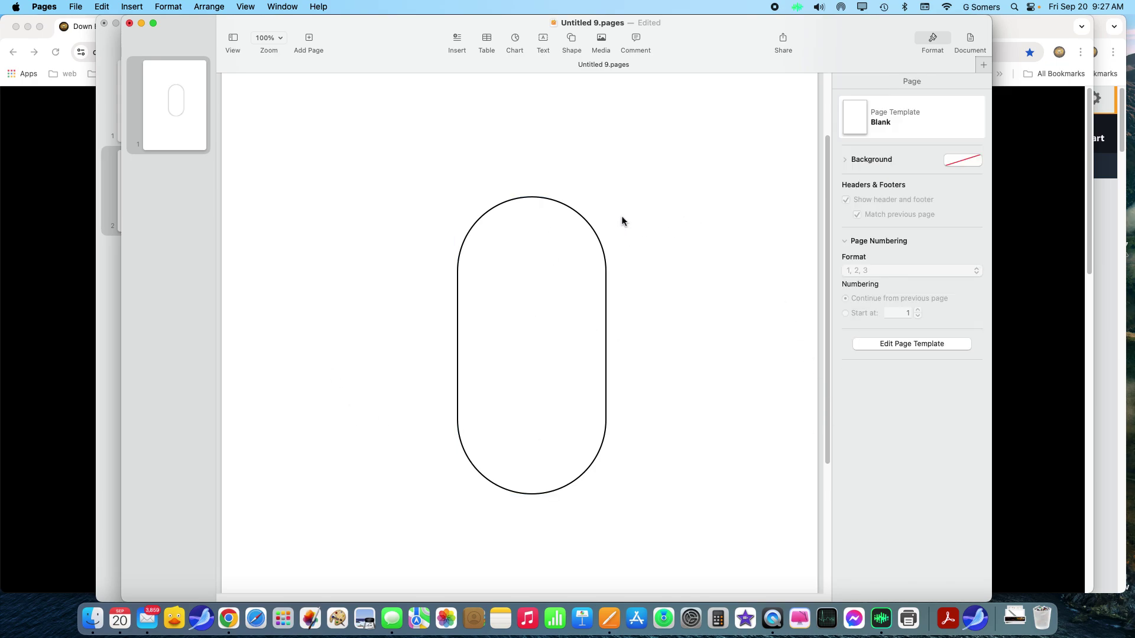
pyautogui.click(583, 216)
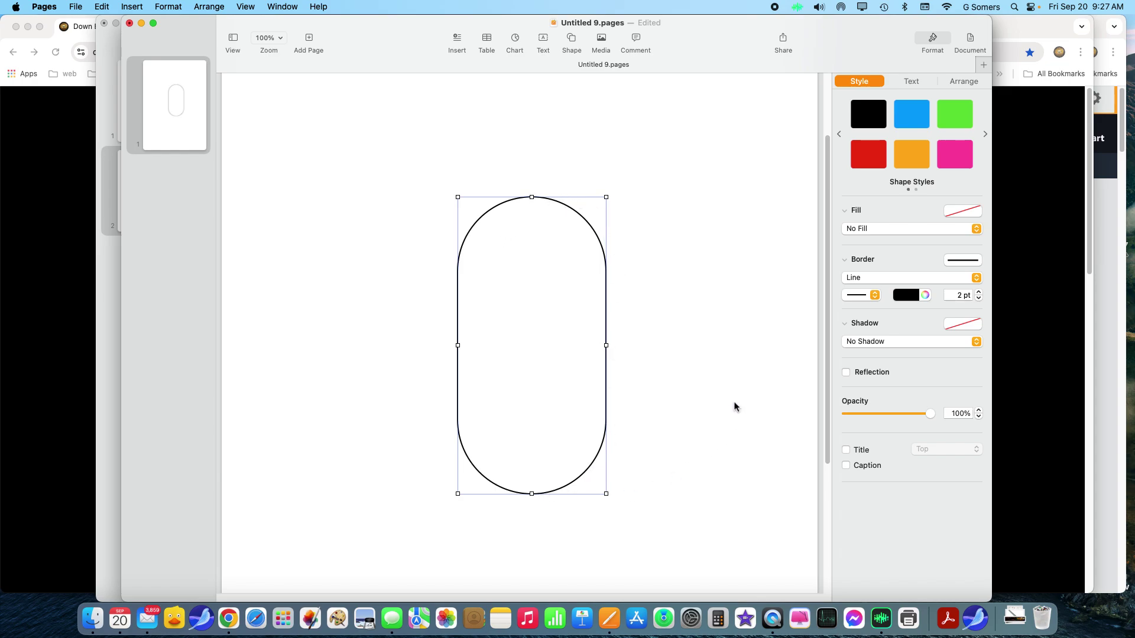
# - Change the document's paper size to US Letter in portrait and centre the pill outline on the page
pyautogui.click(970, 41)
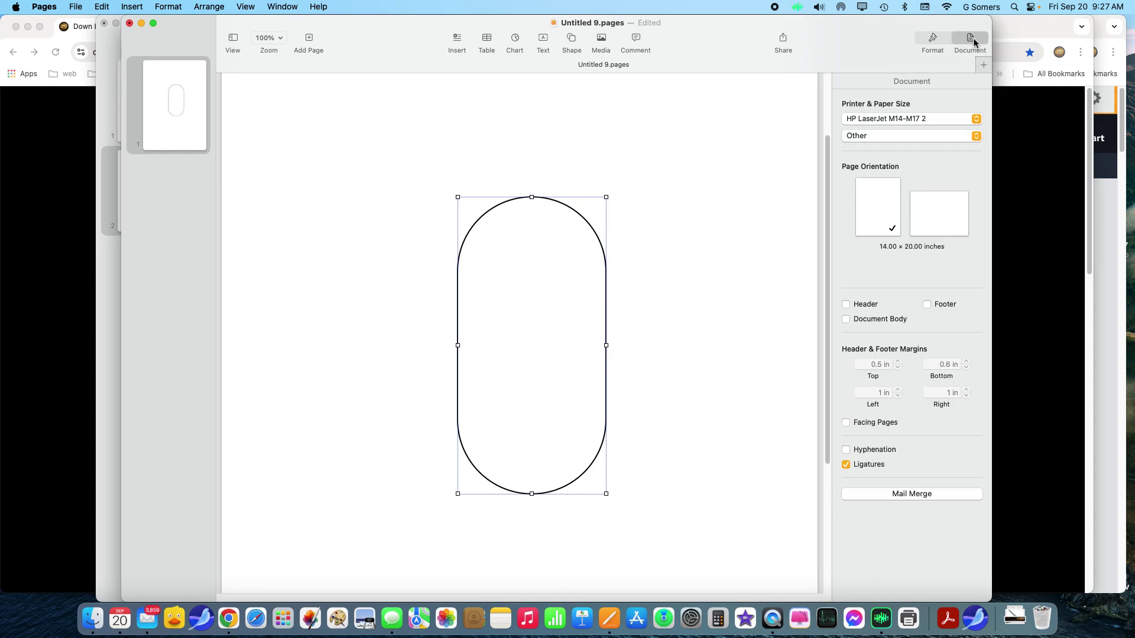
pyautogui.click(874, 200)
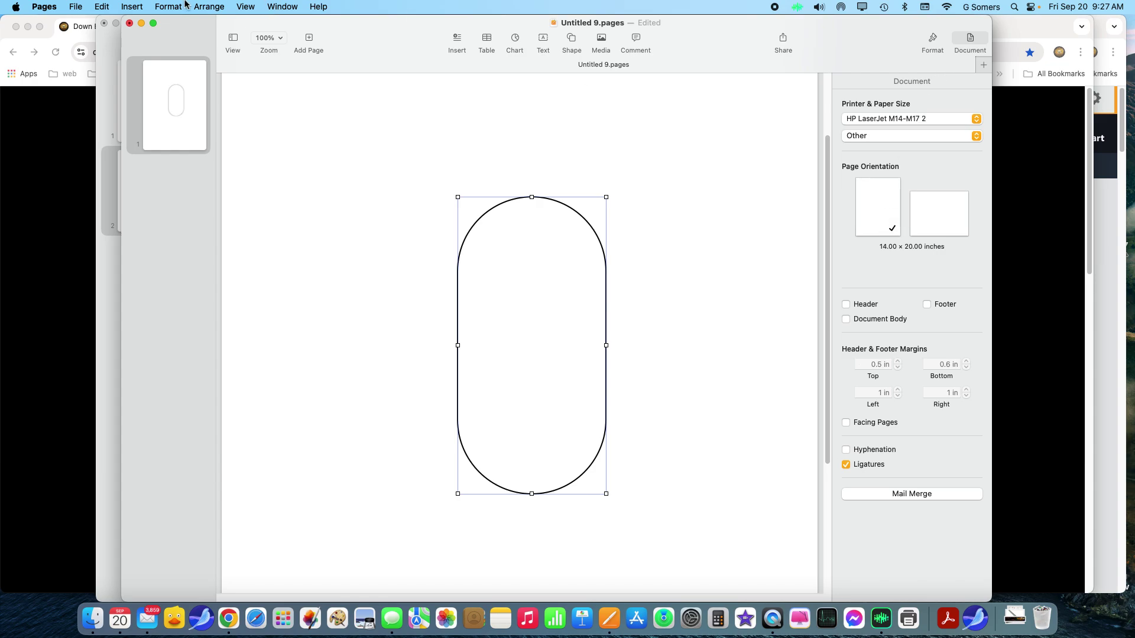
pyautogui.click(74, 8)
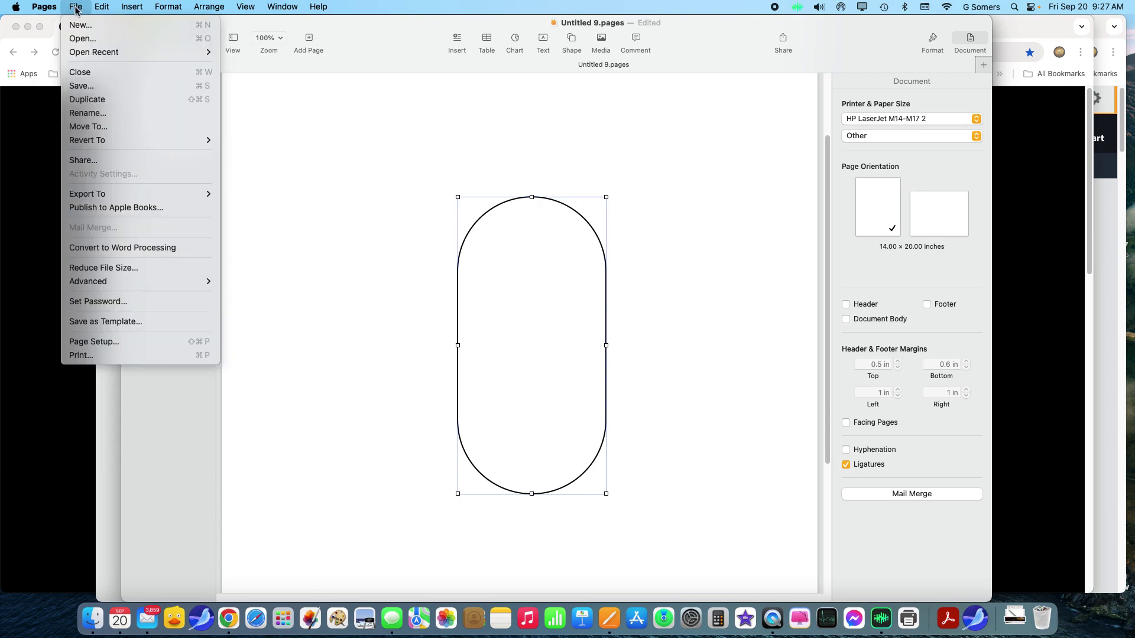
pyautogui.click(129, 341)
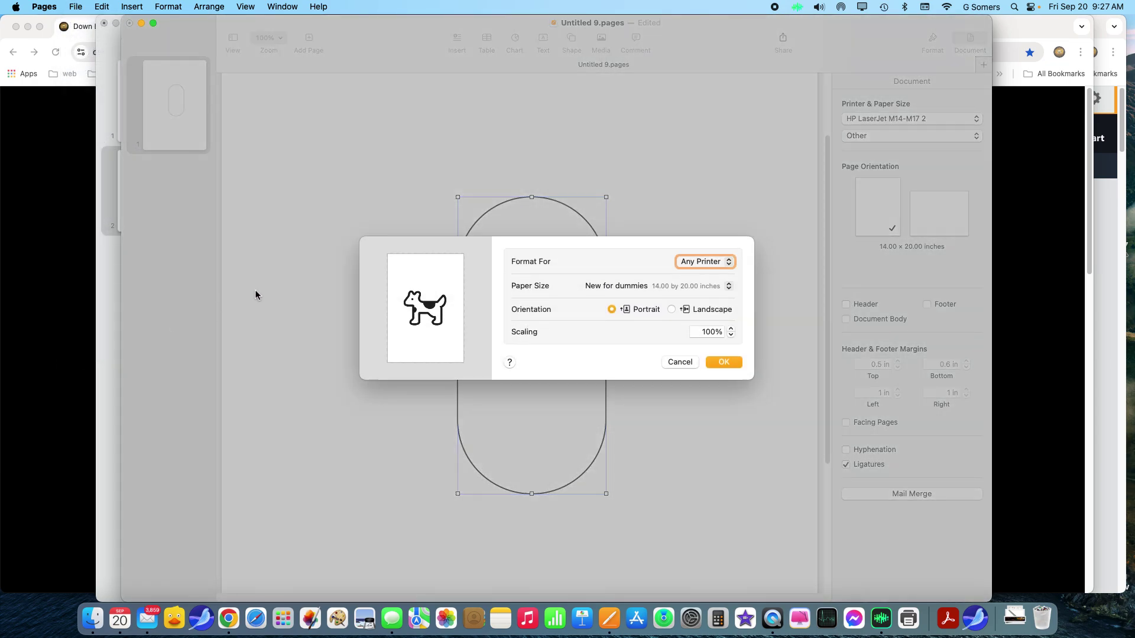
pyautogui.click(687, 287)
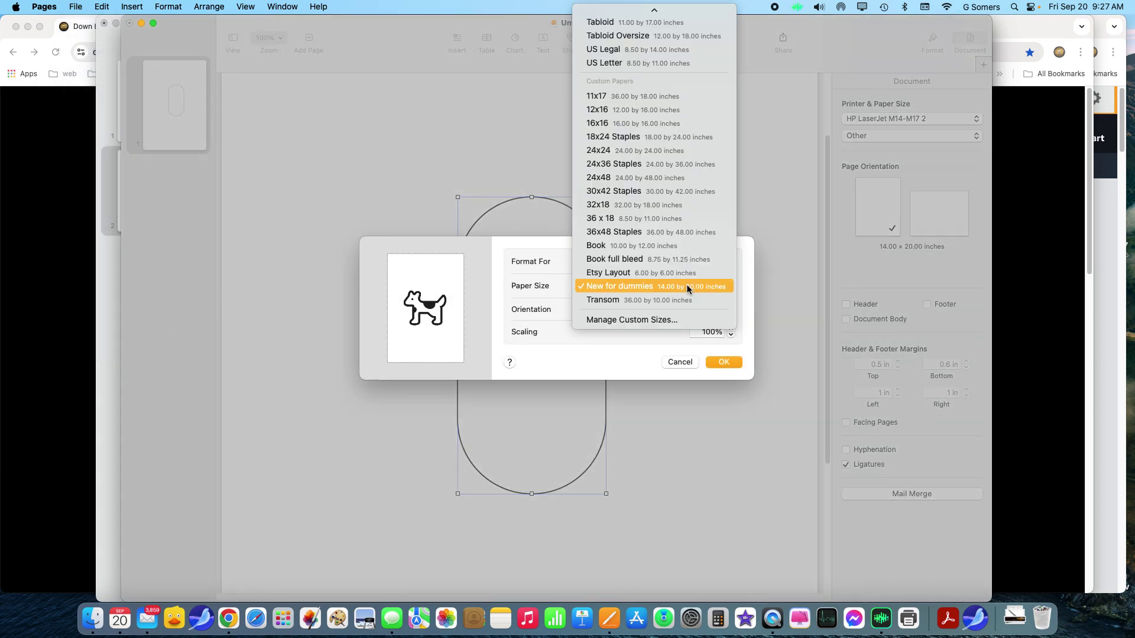
pyautogui.click(637, 64)
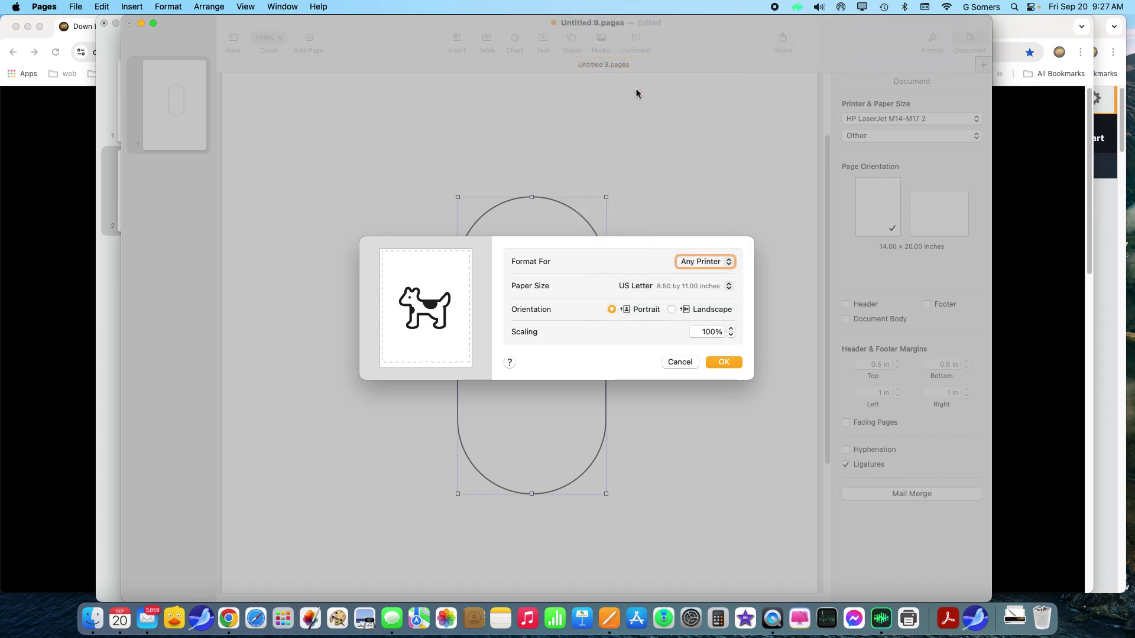
pyautogui.click(717, 363)
pyautogui.moveTo(667, 312); pyautogui.dragTo(544, 168)
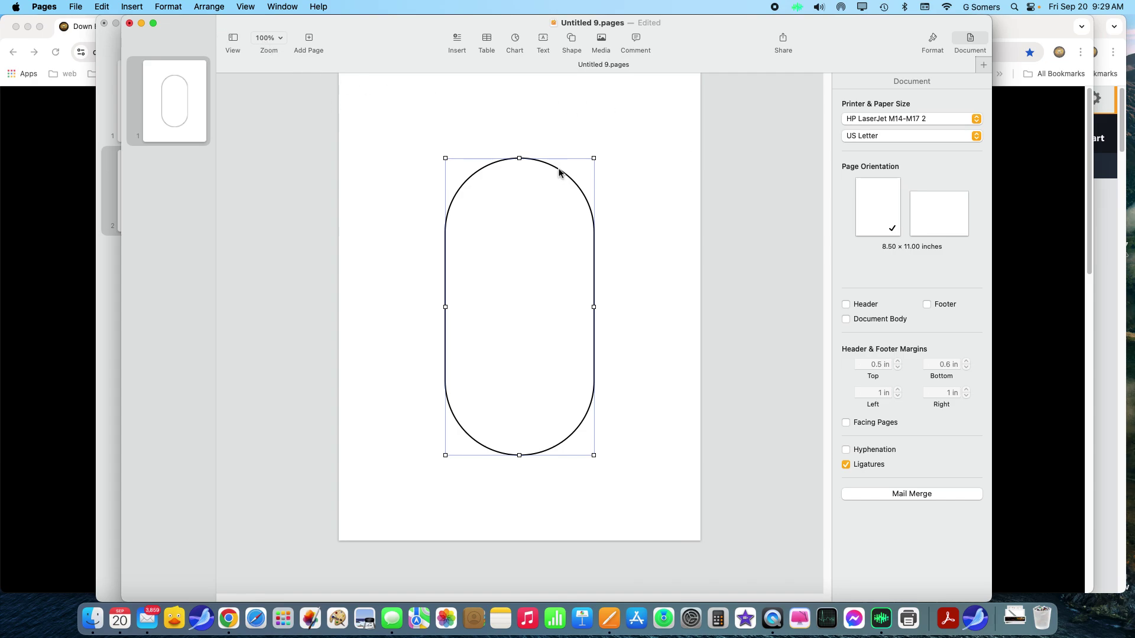
pyautogui.moveTo(563, 173); pyautogui.dragTo(563, 172)
# - Examine the Geometry, Arts and Ornaments categories of the shape library
pyautogui.click(571, 41)
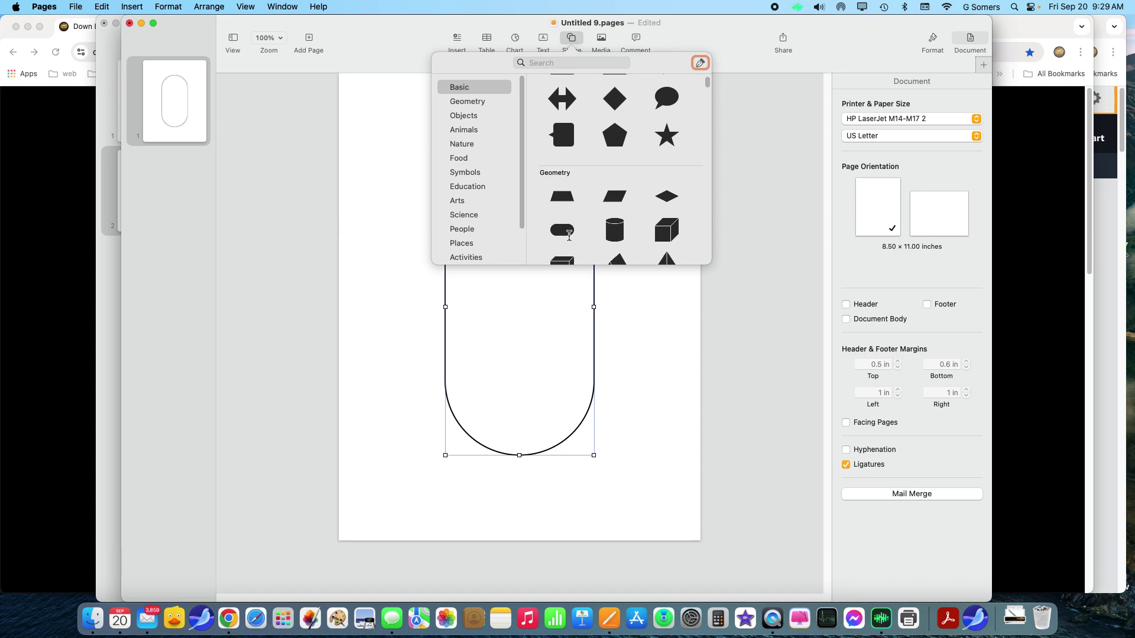
pyautogui.scroll(-5, 659, 202)
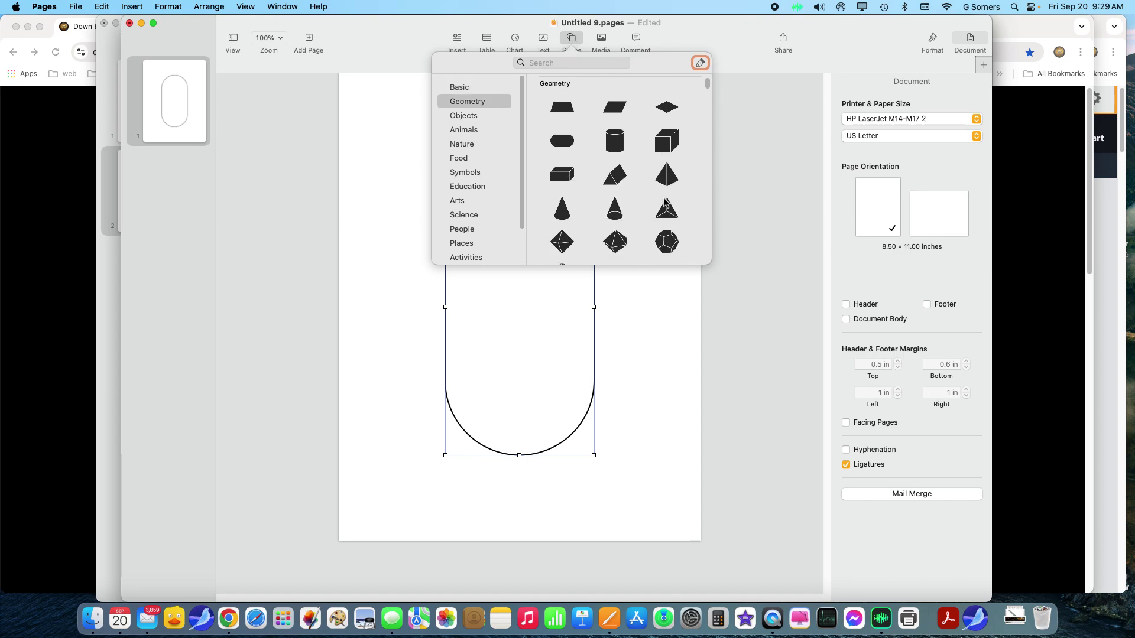
pyautogui.scroll(-1, 665, 202)
pyautogui.scroll(1, 664, 203)
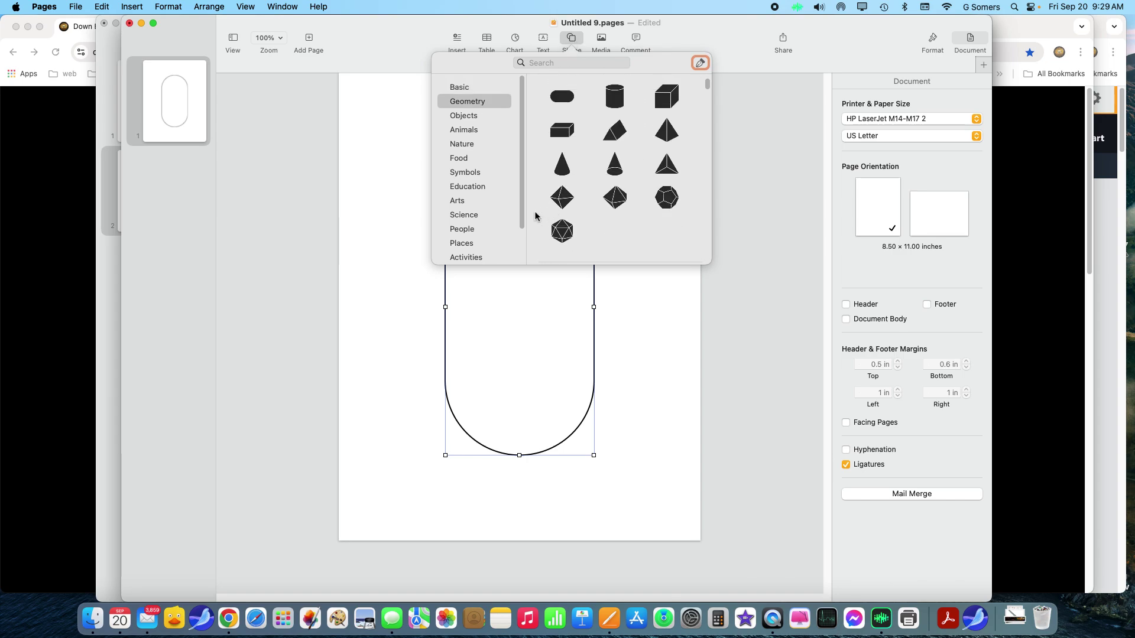
pyautogui.click(461, 201)
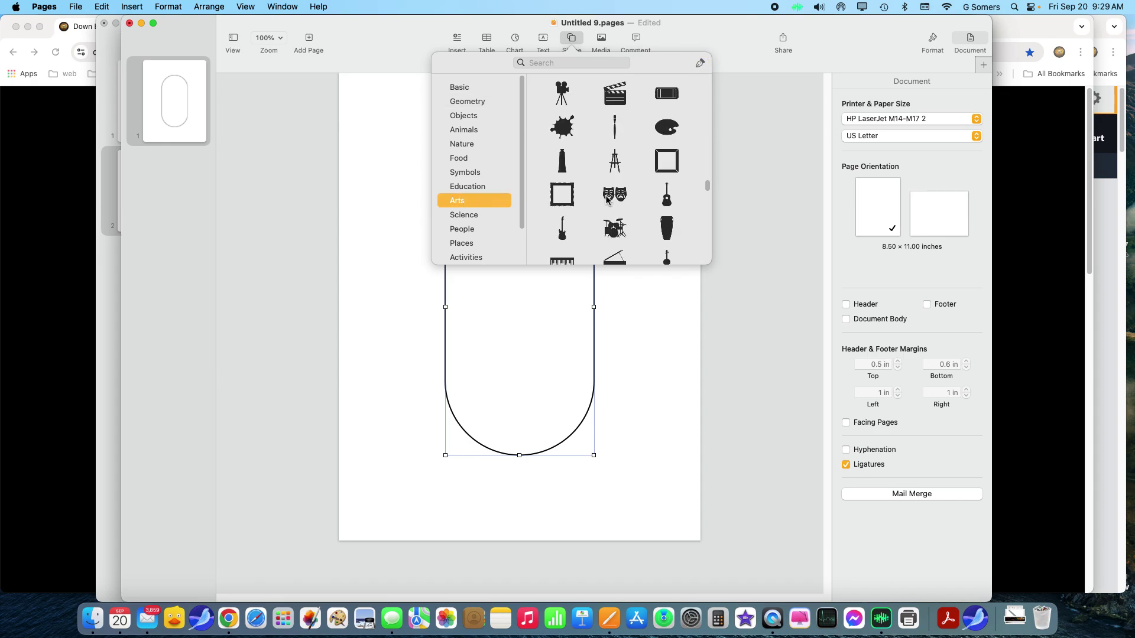
pyautogui.scroll(-2, 608, 201)
pyautogui.scroll(-2, 484, 211)
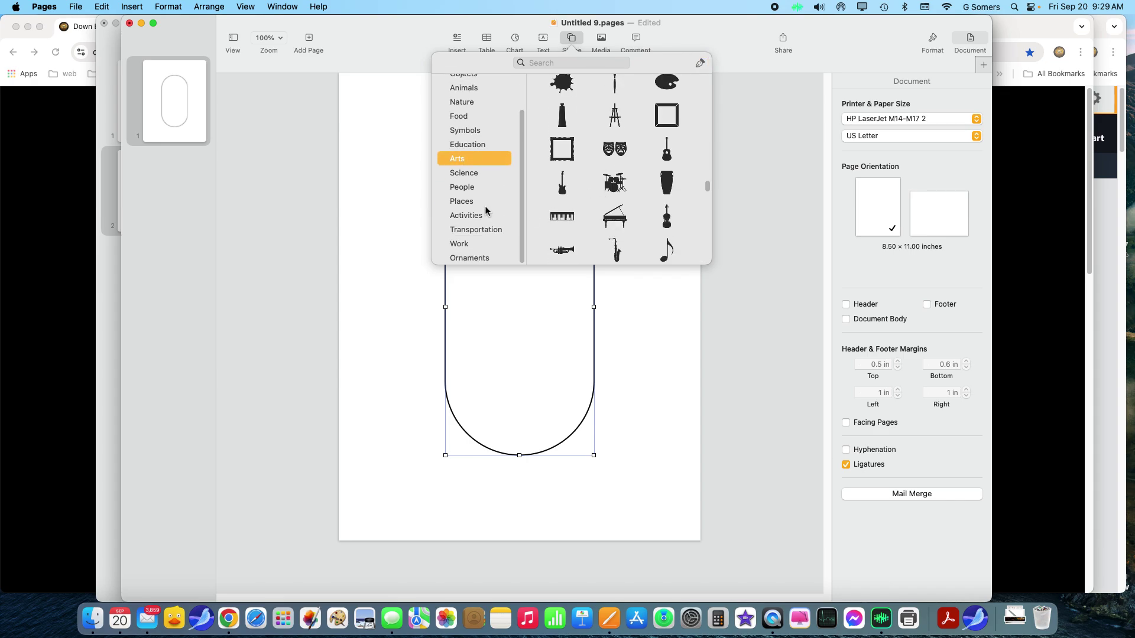
pyautogui.click(469, 256)
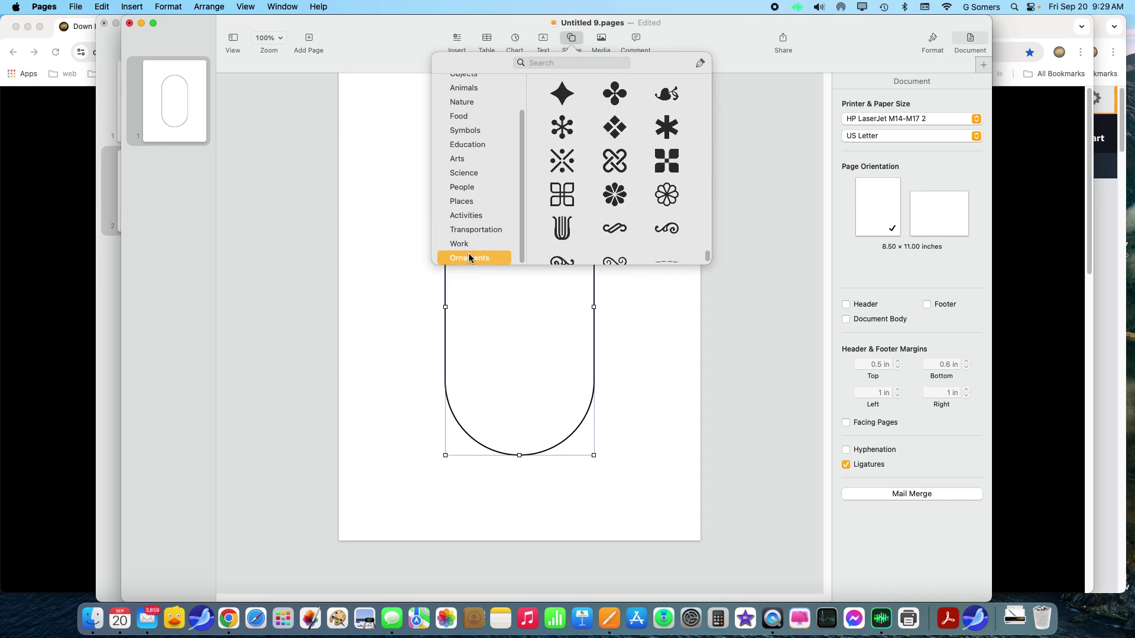
pyautogui.scroll(1, 626, 222)
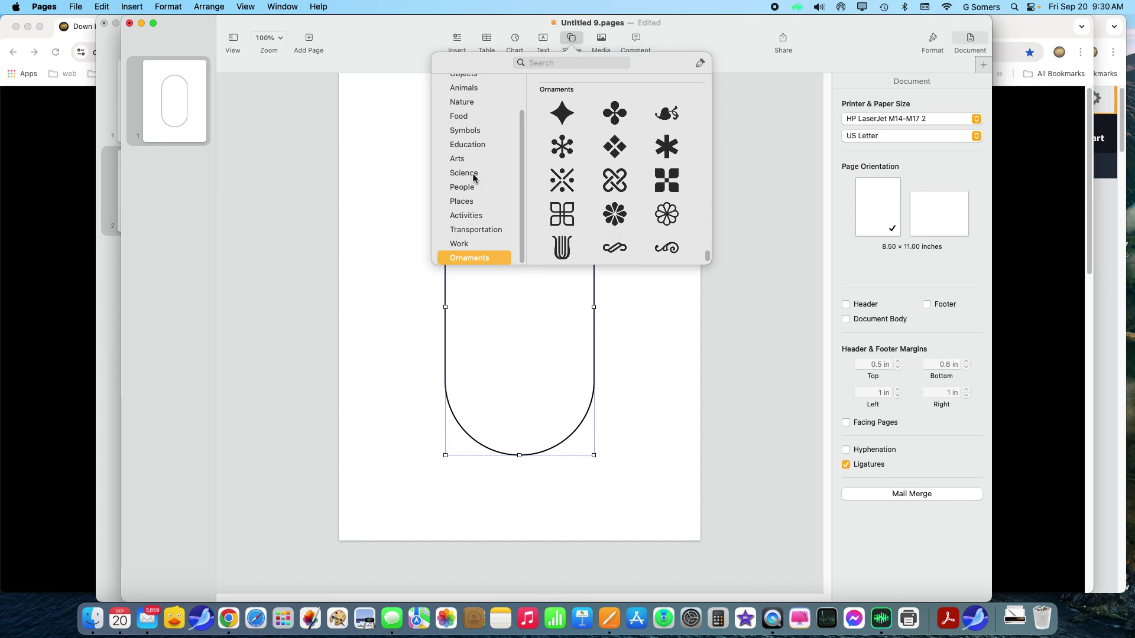
# - Insert the solid heart from the Symbols category of the shape library
pyautogui.click(474, 132)
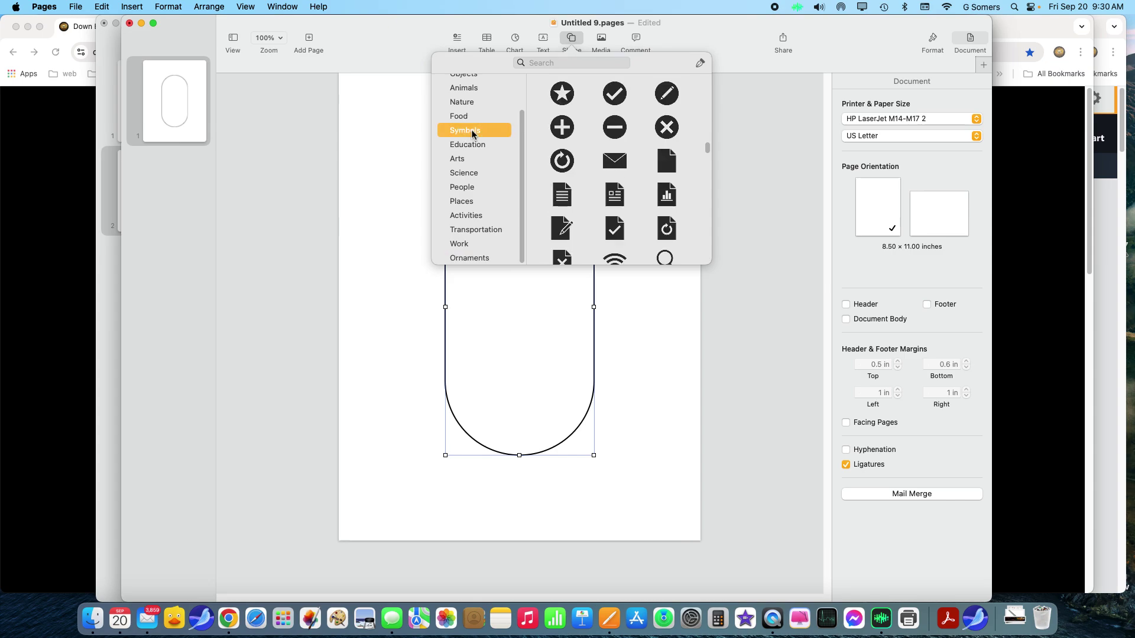
pyautogui.scroll(-3, 590, 180)
pyautogui.scroll(-10, 590, 180)
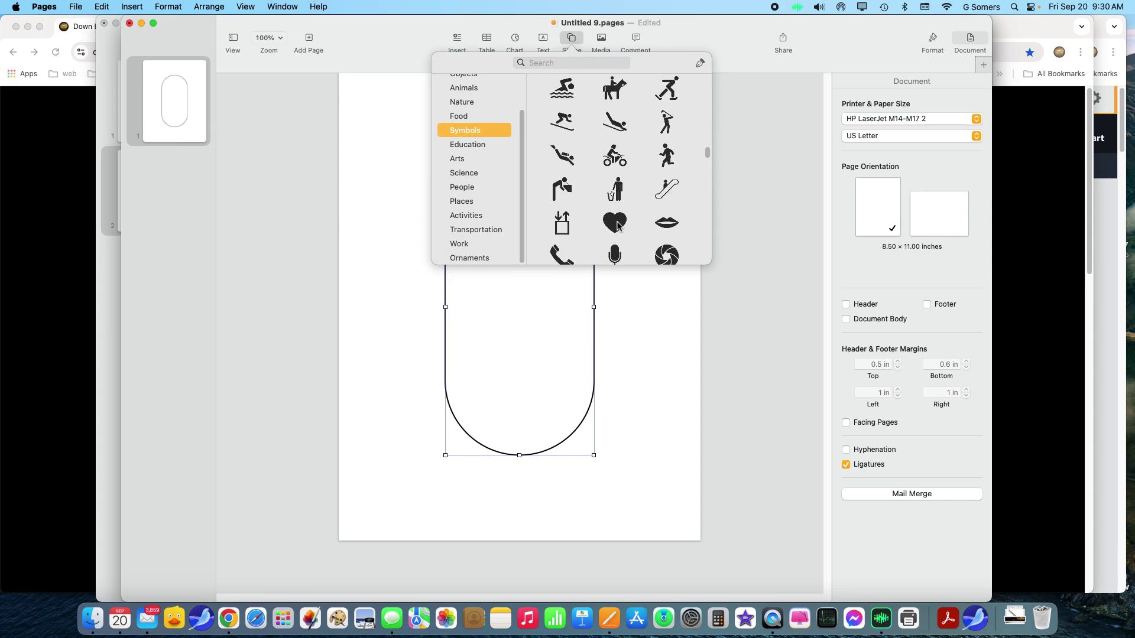
pyautogui.click(615, 222)
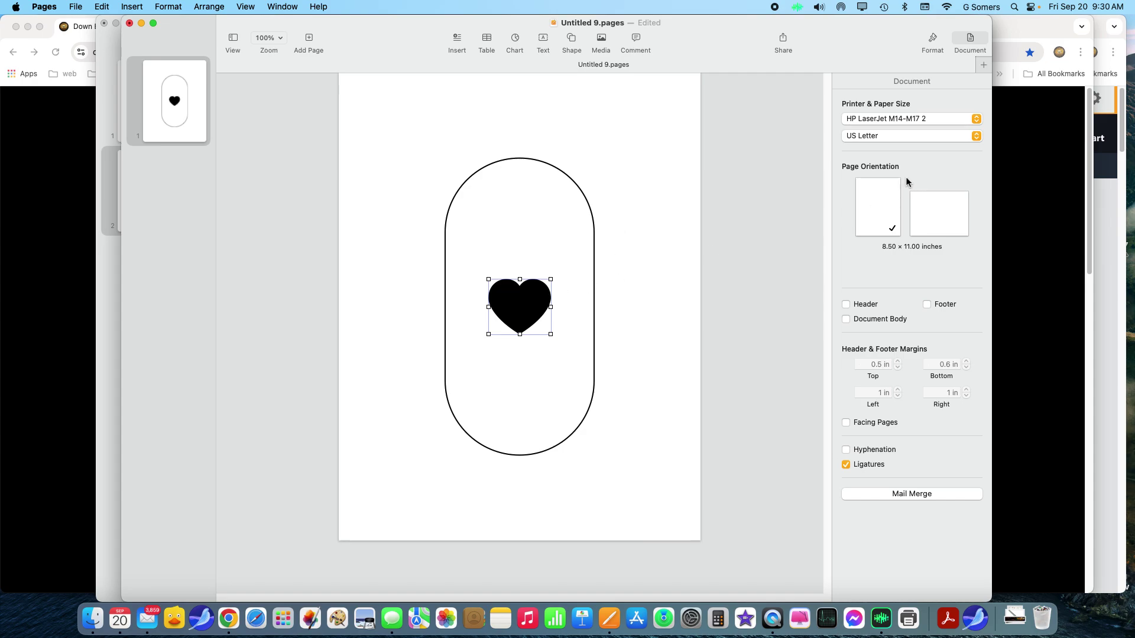
# - Turn the heart into an outline by setting it to No Fill with a line border
pyautogui.click(933, 42)
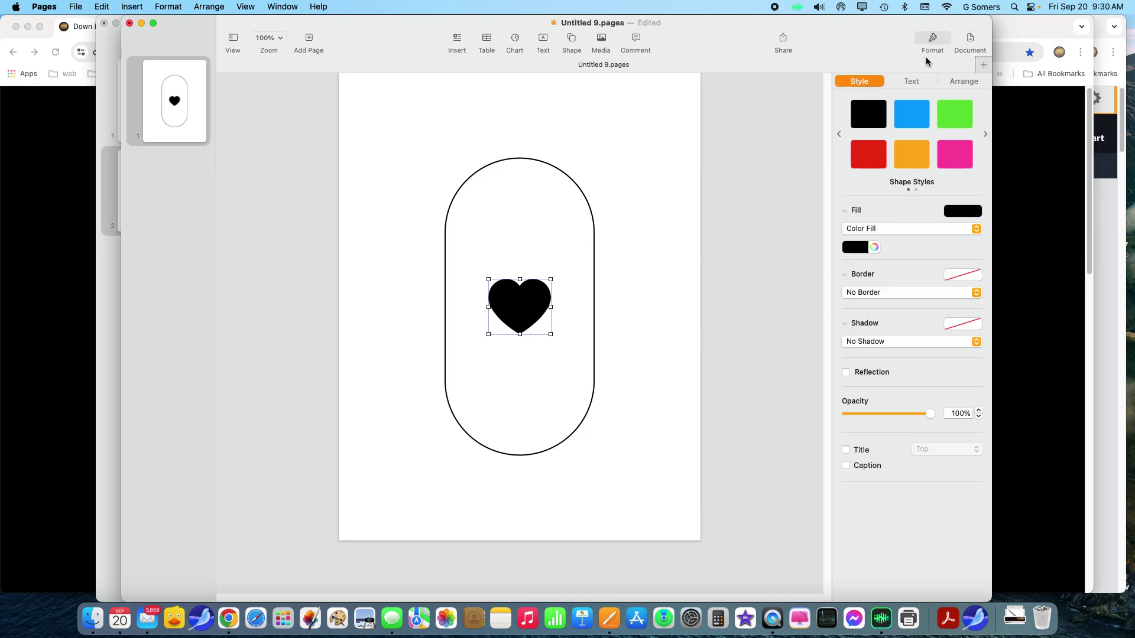
pyautogui.click(885, 228)
pyautogui.click(884, 216)
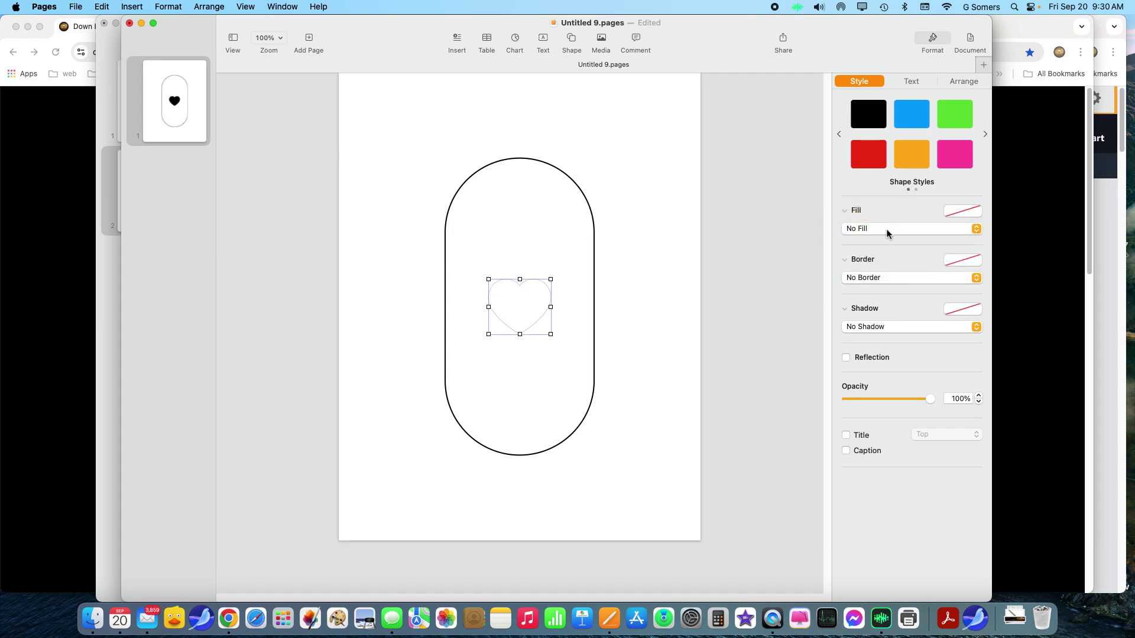
pyautogui.click(879, 278)
pyautogui.click(879, 287)
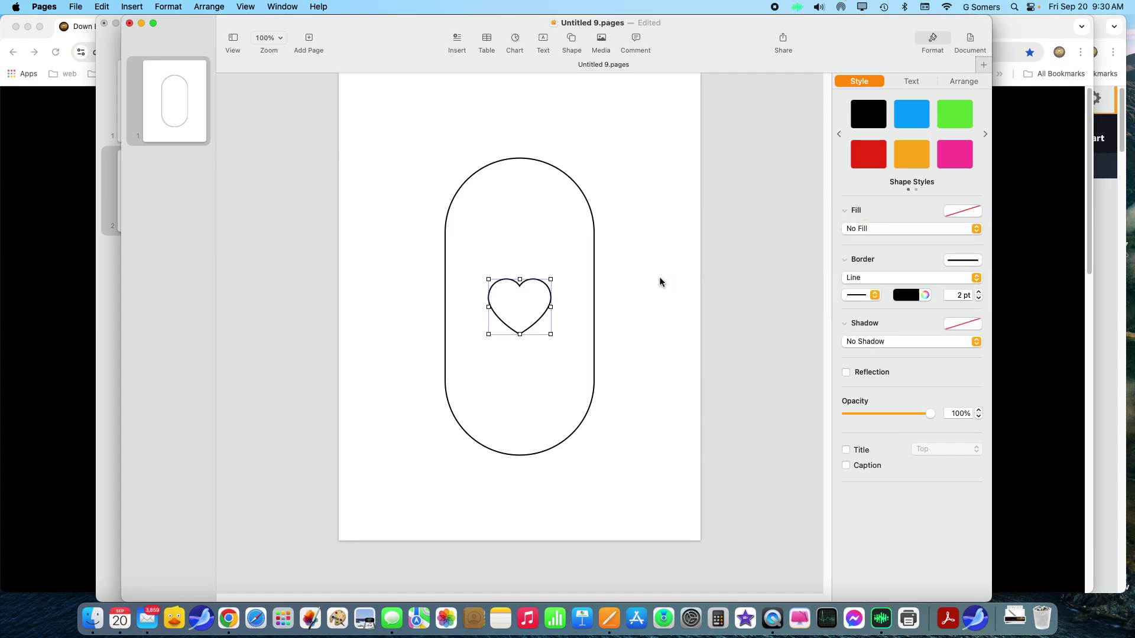
# - Enlarge the heart to about 2.75 in wide, then turn off constrained proportions and stretch its height to about 2.74 in
pyautogui.moveTo(520, 279); pyautogui.dragTo(524, 231)
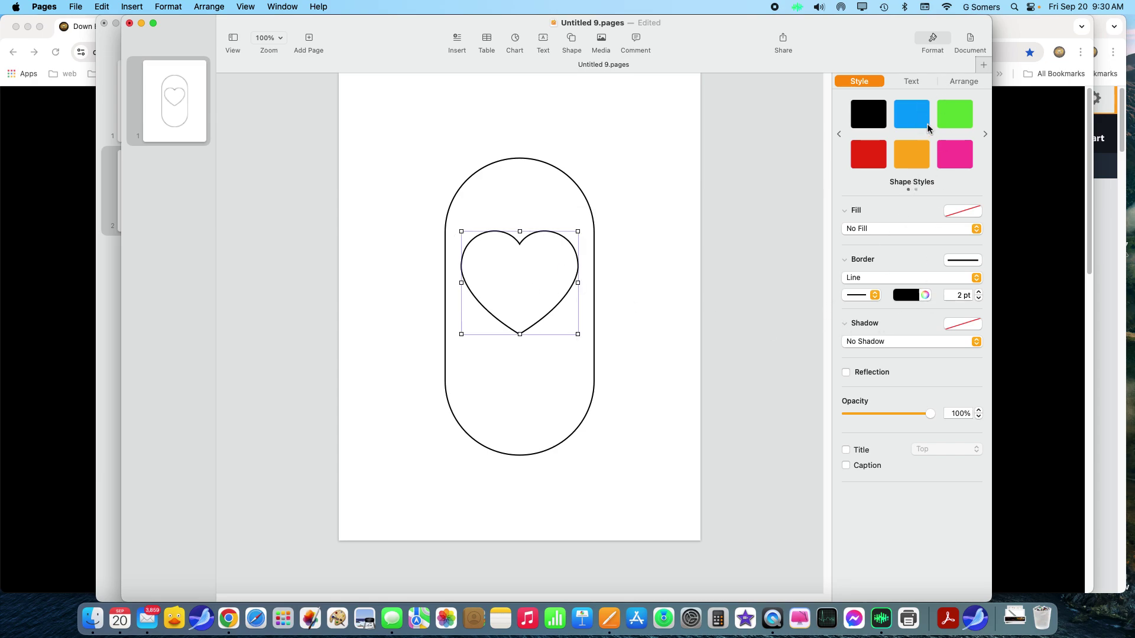
pyautogui.click(958, 82)
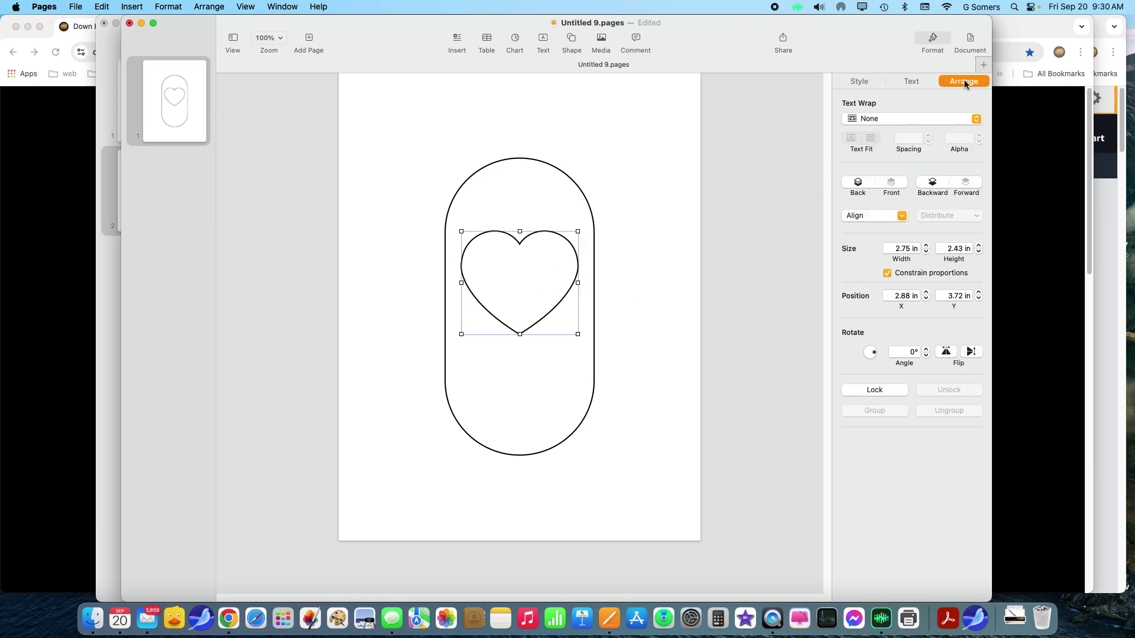
pyautogui.click(887, 273)
pyautogui.moveTo(519, 334)
pyautogui.mouseDown()
pyautogui.moveTo(514, 413)
pyautogui.moveTo(525, 317)
pyautogui.moveTo(527, 347)
pyautogui.mouseUp()
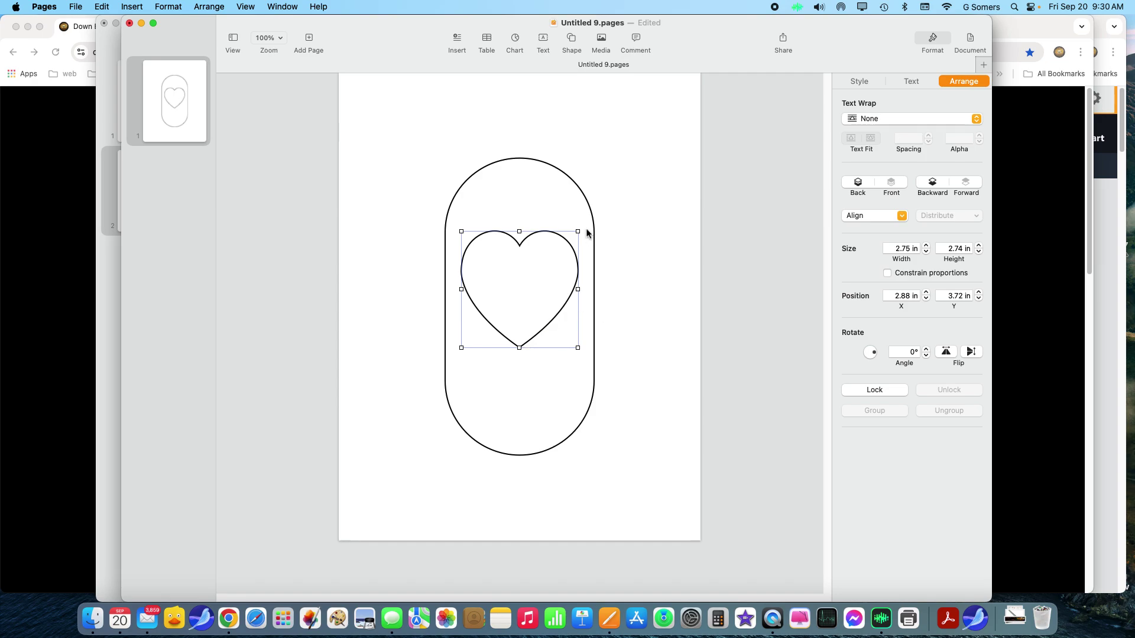
# - Make the heart editable, raise the notch point between its lobes to flatten the dip, and deselect it
pyautogui.rightClick(545, 234)
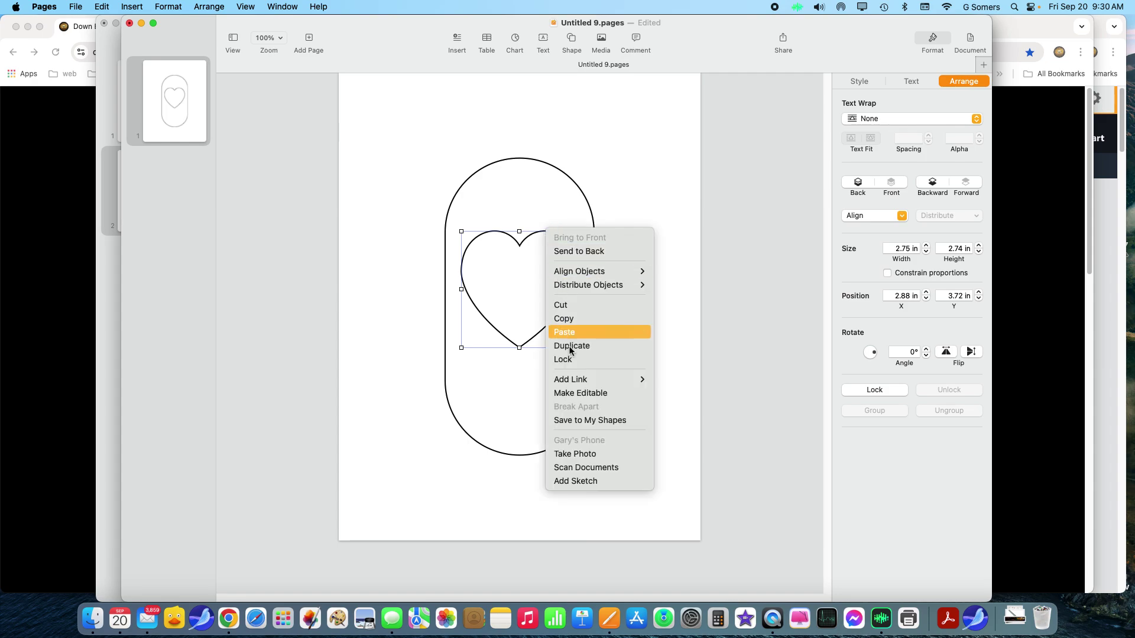
pyautogui.click(614, 394)
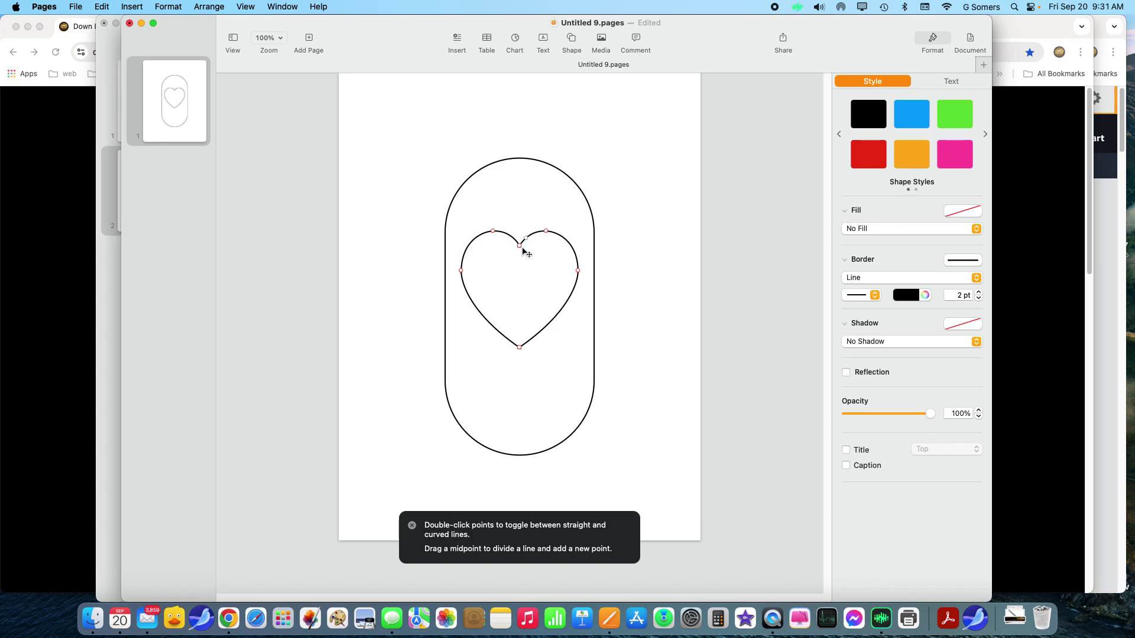
pyautogui.moveTo(519, 246)
pyautogui.mouseDown()
pyautogui.moveTo(521, 259)
pyautogui.moveTo(519, 239)
pyautogui.mouseUp()
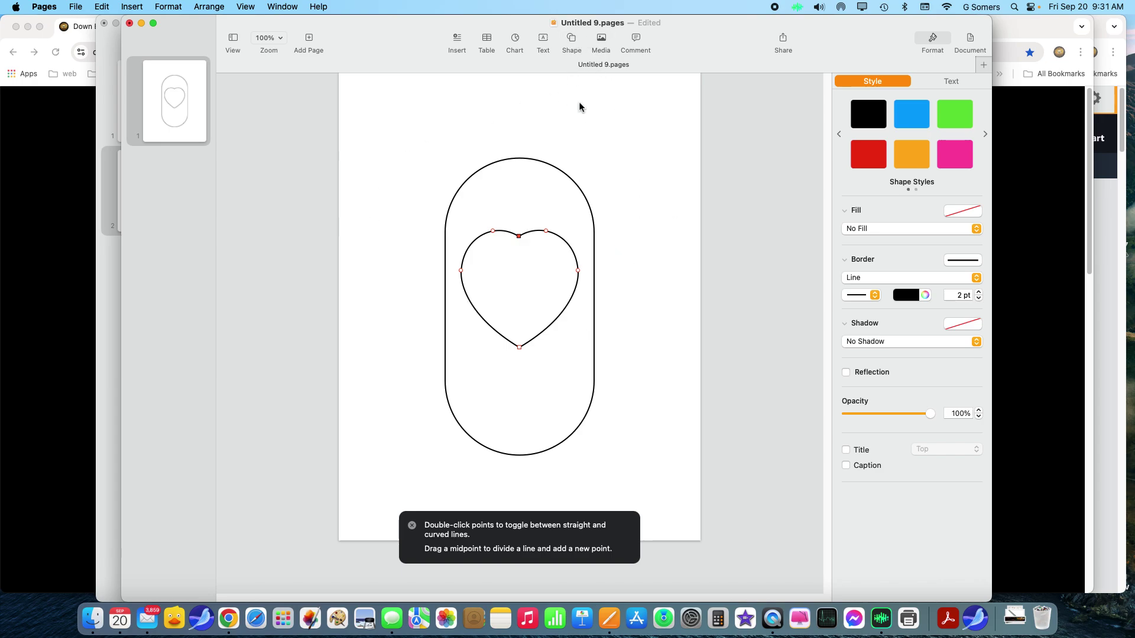
pyautogui.click(628, 235)
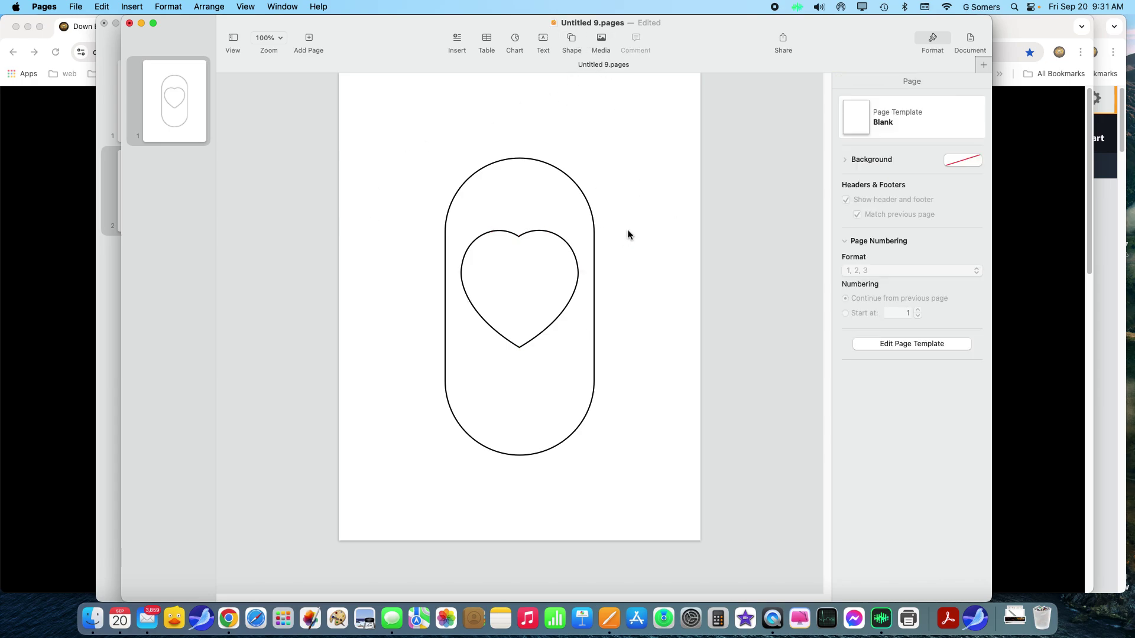
# - Add a basic straight line running vertically through the centre of the pill and heart, from about Y 0.75 in to Y 9.99 in
pyautogui.click(572, 40)
pyautogui.scroll(3, 506, 184)
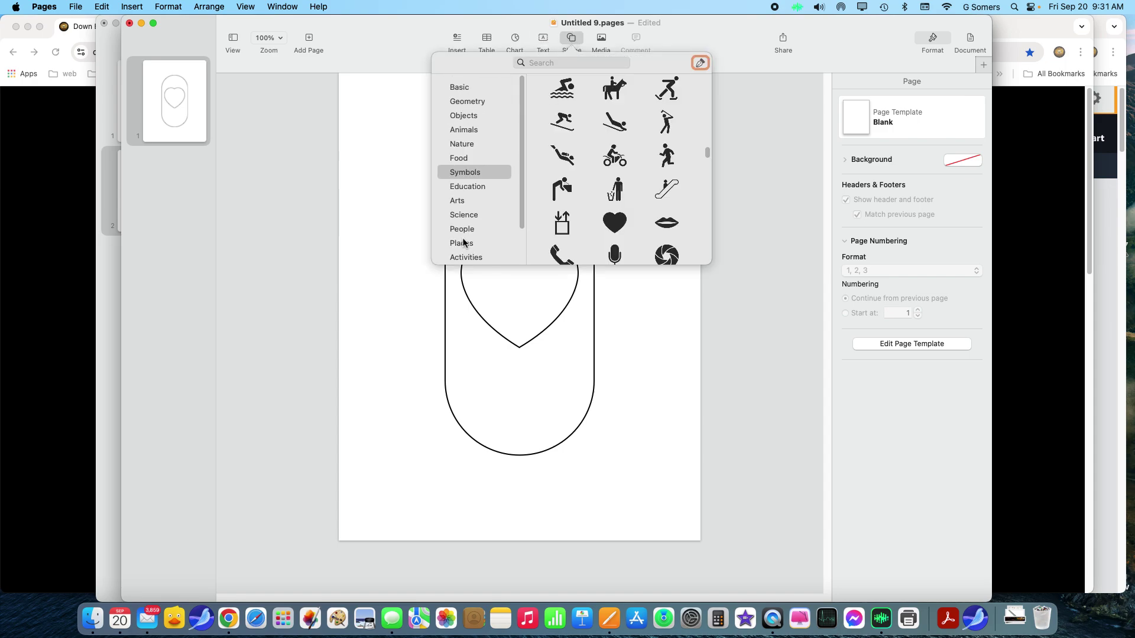
pyautogui.click(470, 88)
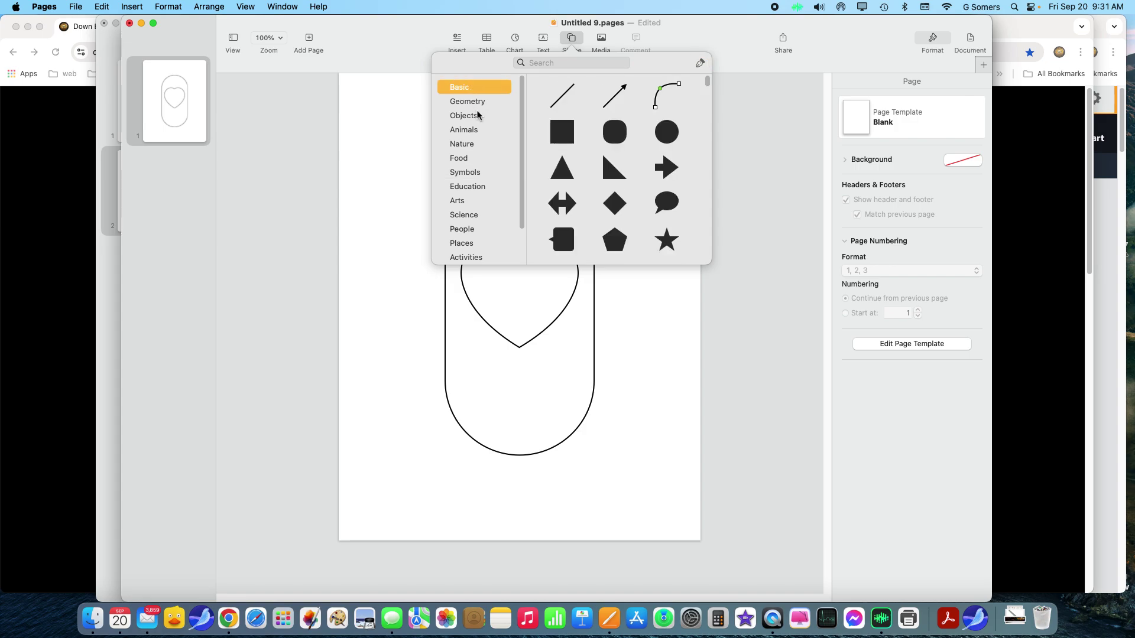
pyautogui.click(562, 96)
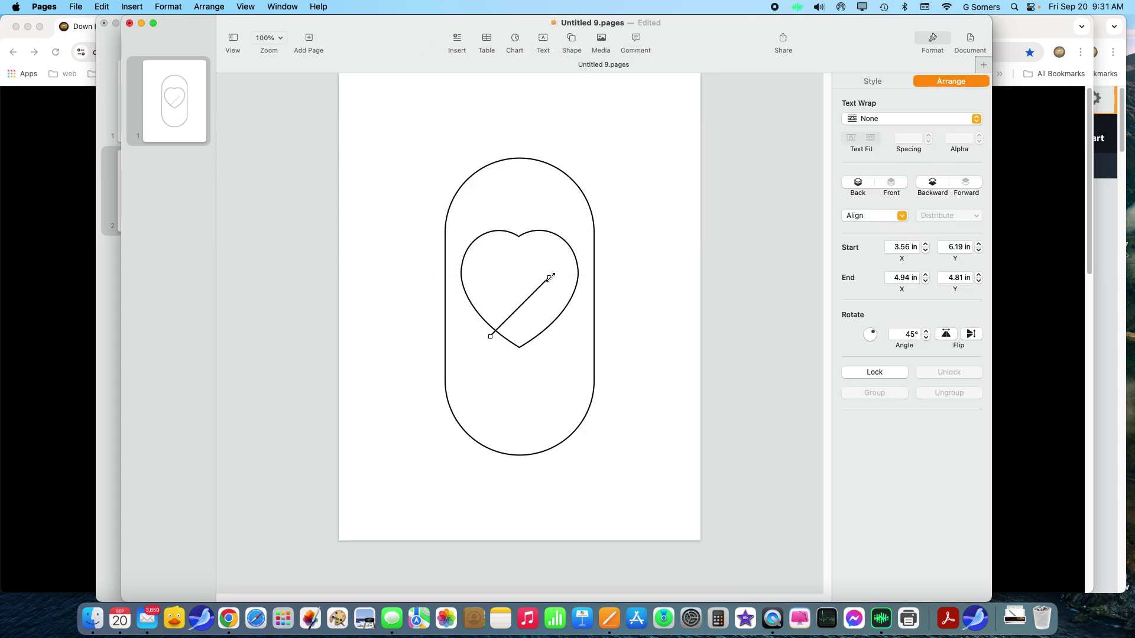
pyautogui.moveTo(551, 278); pyautogui.dragTo(519, 104)
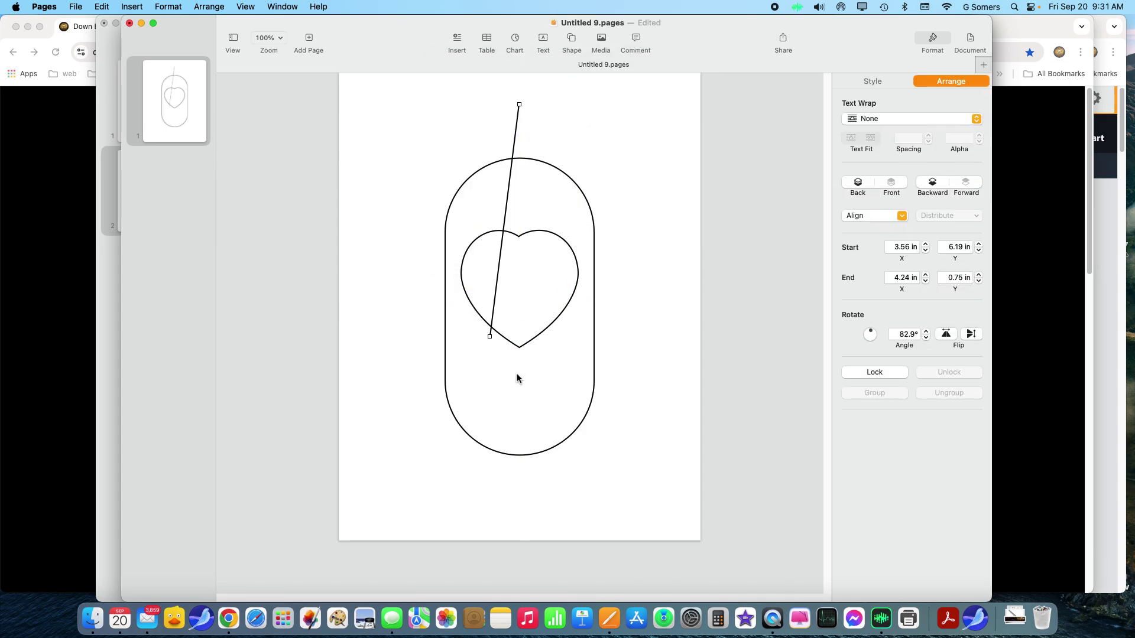
pyautogui.moveTo(486, 337); pyautogui.dragTo(512, 497)
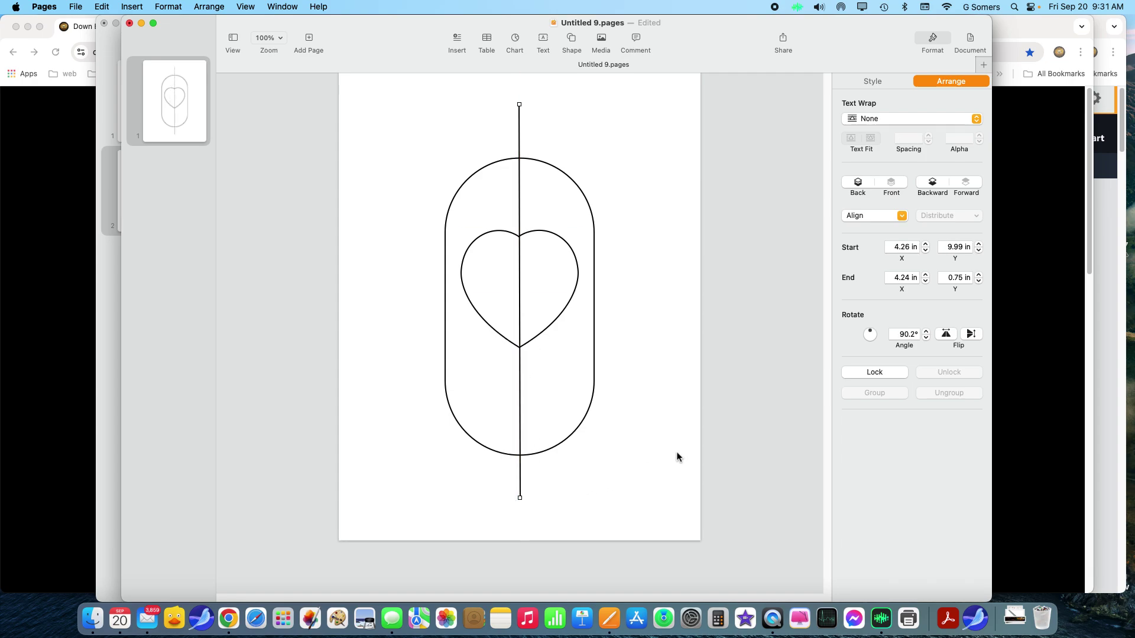
# - Reduce the stroke width of the vertical centre line to 0.75 pt
pyautogui.click(891, 84)
pyautogui.click(979, 250)
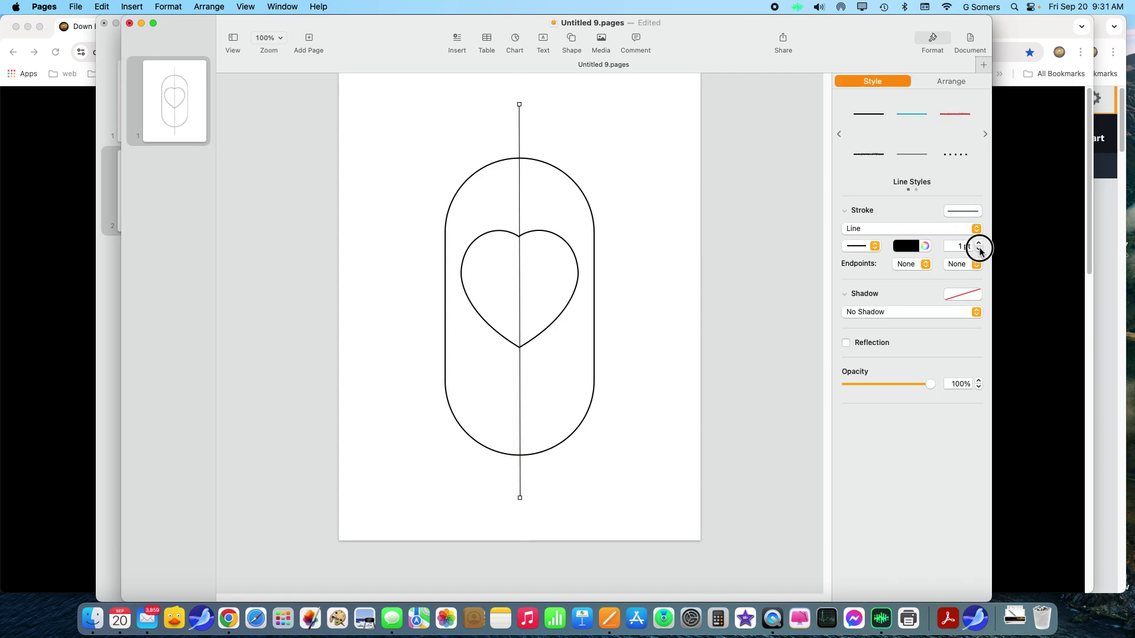
pyautogui.click(979, 243)
pyautogui.click(979, 250)
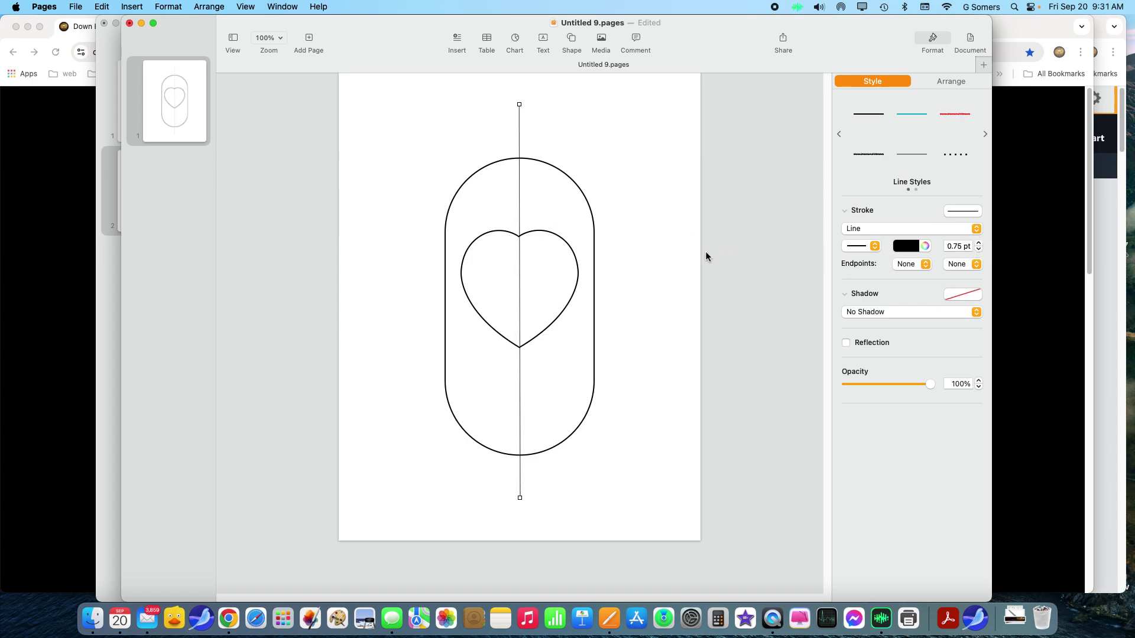
# - Try a teal colour and a dotted stroke on the centre line, then recolour it black
pyautogui.click(915, 246)
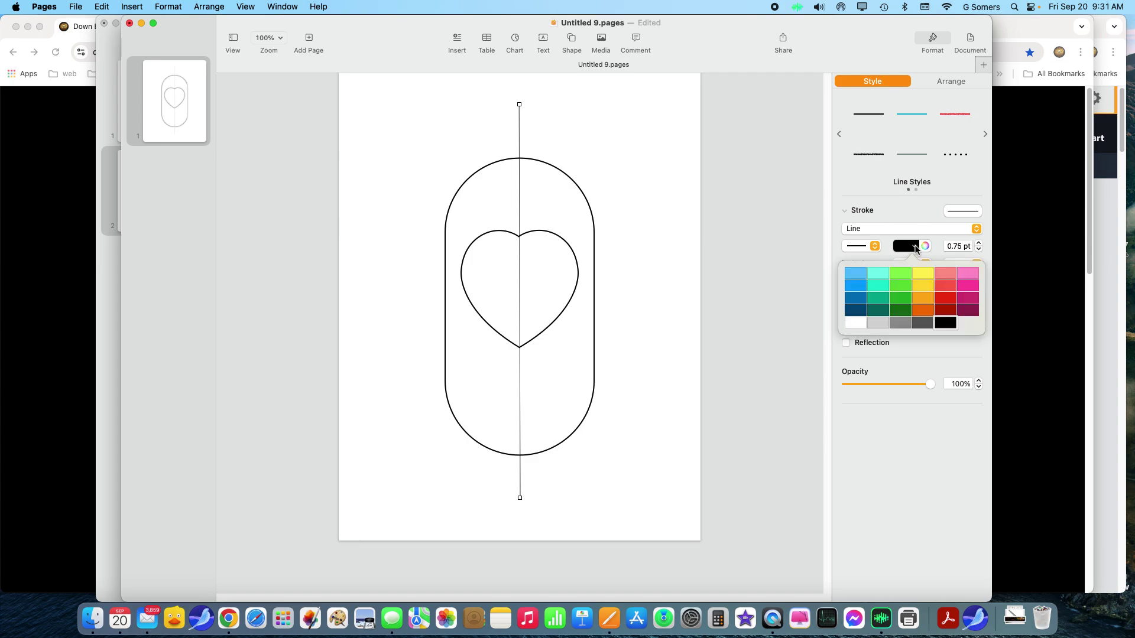
pyautogui.click(881, 285)
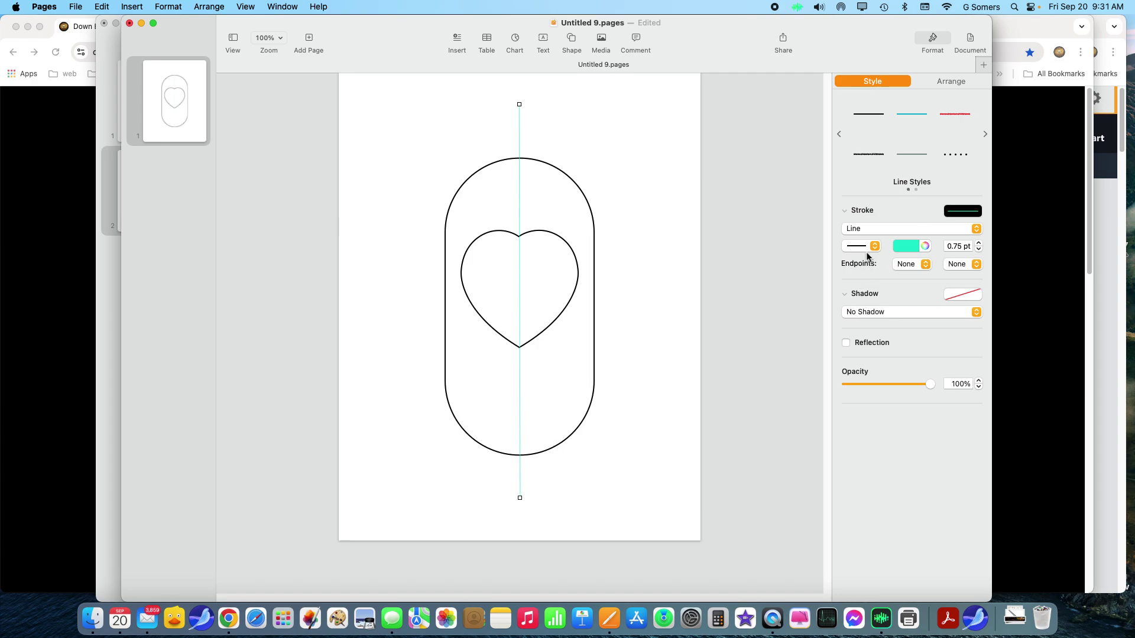
pyautogui.click(868, 251)
pyautogui.click(868, 261)
pyautogui.click(915, 249)
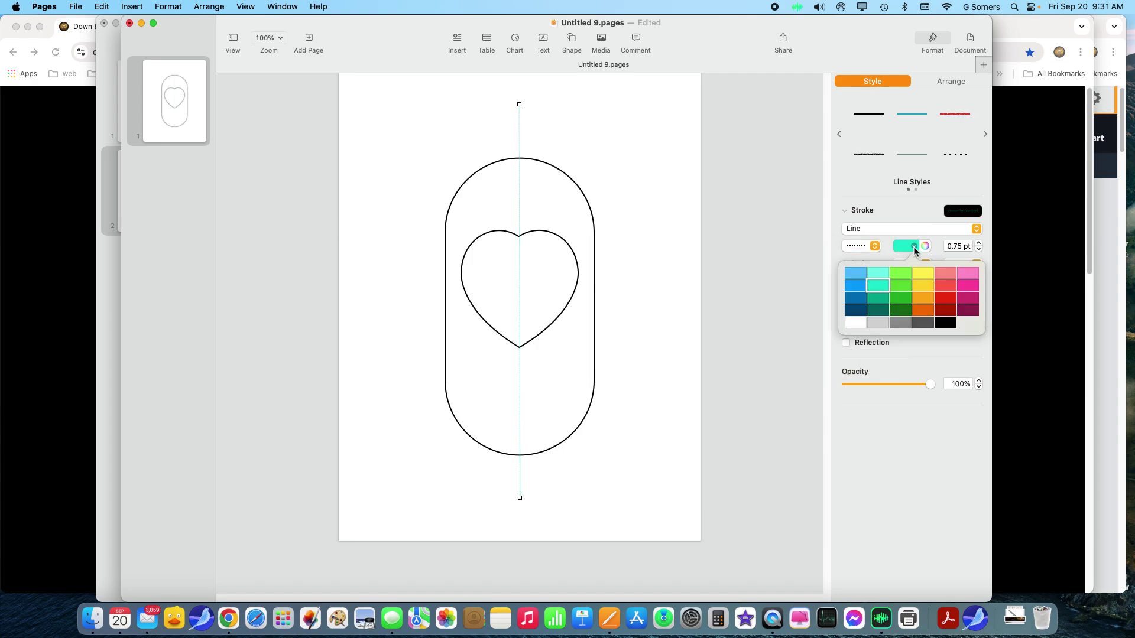
pyautogui.click(945, 323)
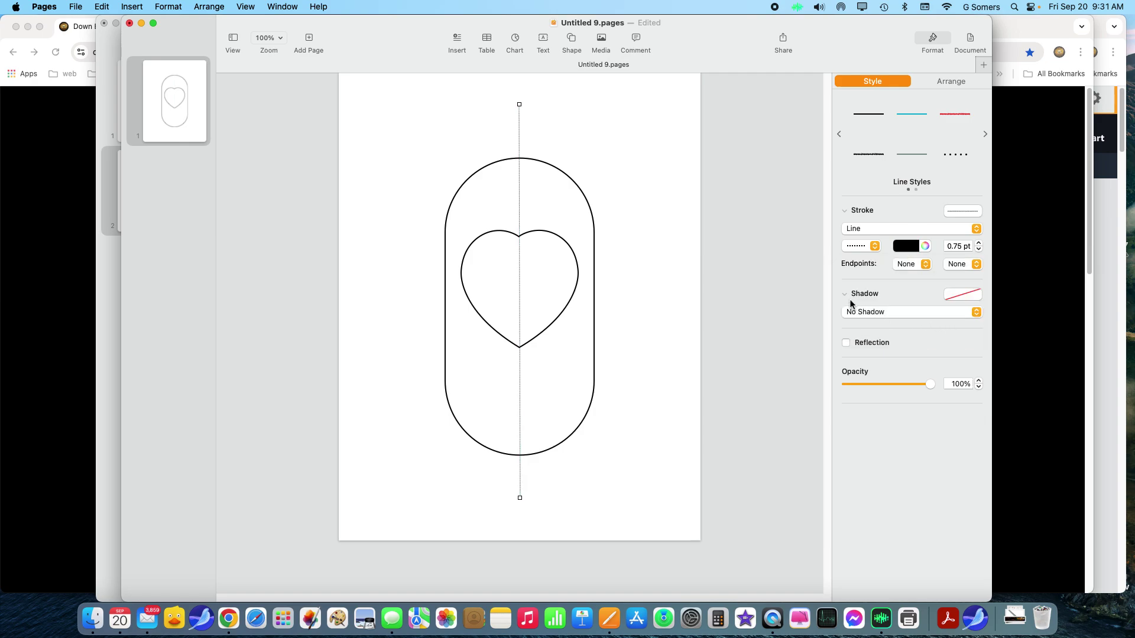
# - Give the vertical centre line a 1 pt dashed stroke and inspect it at 150% zoom
pyautogui.click(978, 243)
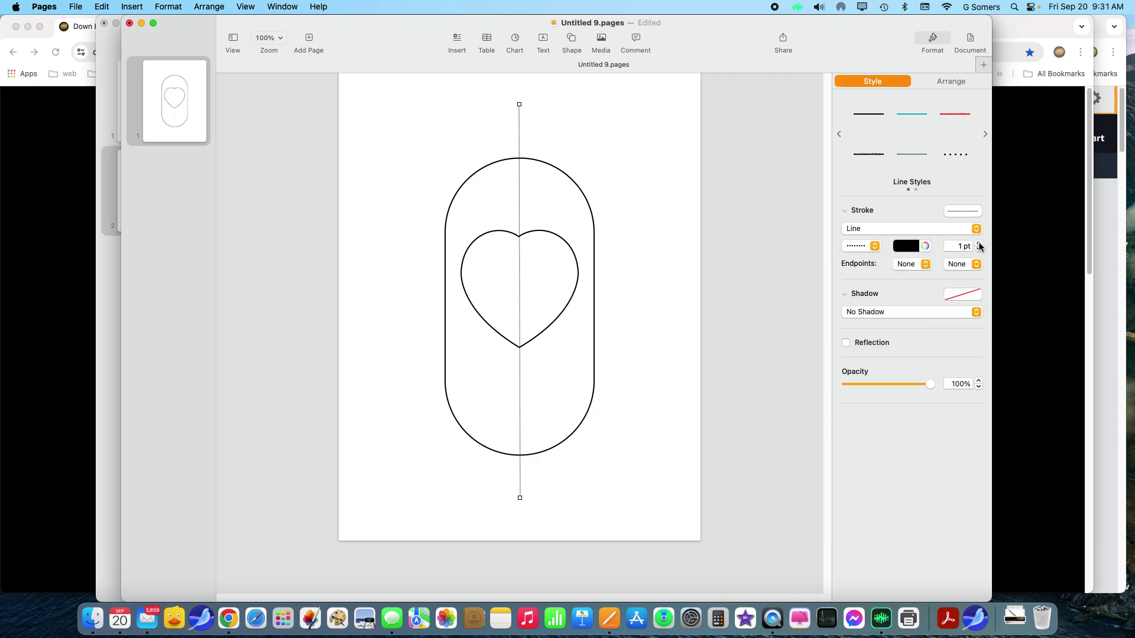
pyautogui.click(867, 246)
pyautogui.click(867, 263)
pyautogui.click(269, 38)
pyautogui.click(276, 159)
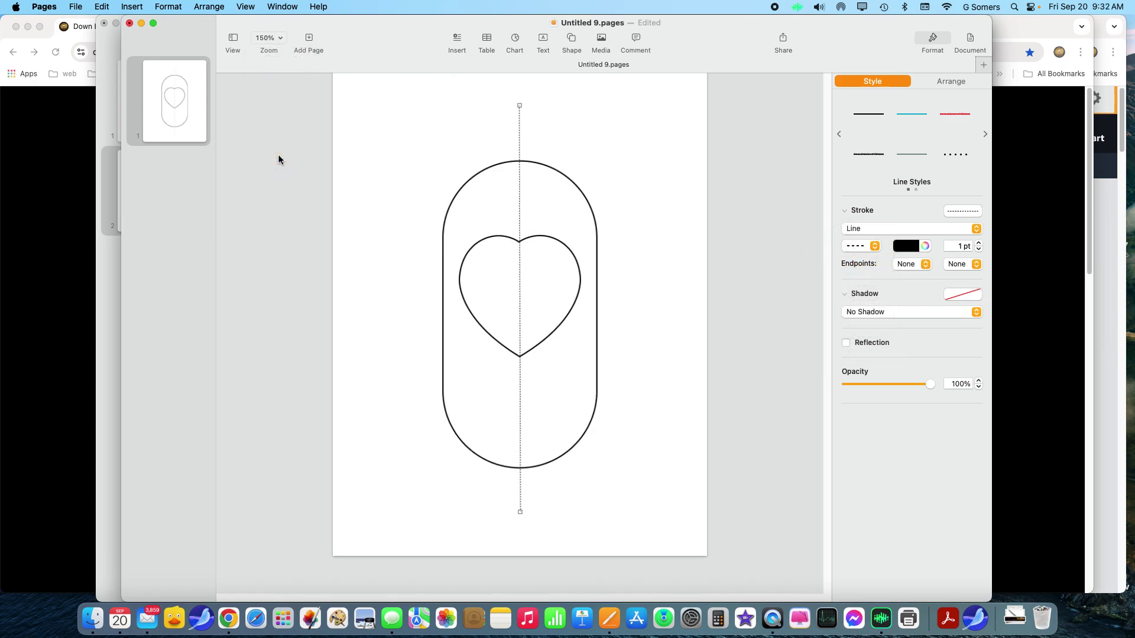
pyautogui.scroll(-3, 438, 197)
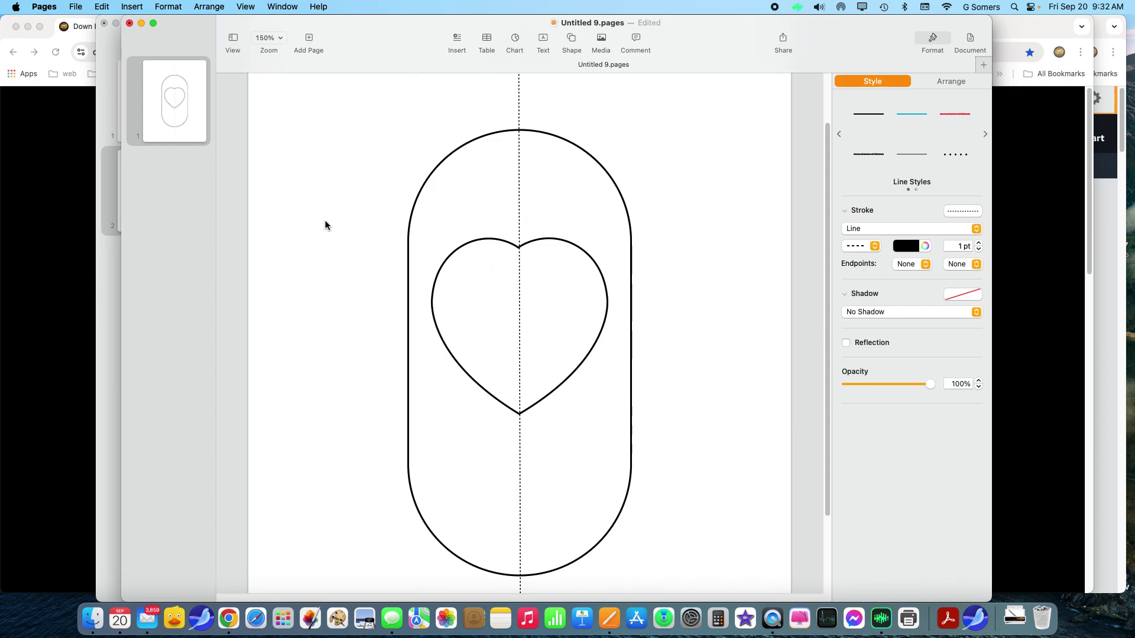
pyautogui.click(271, 39)
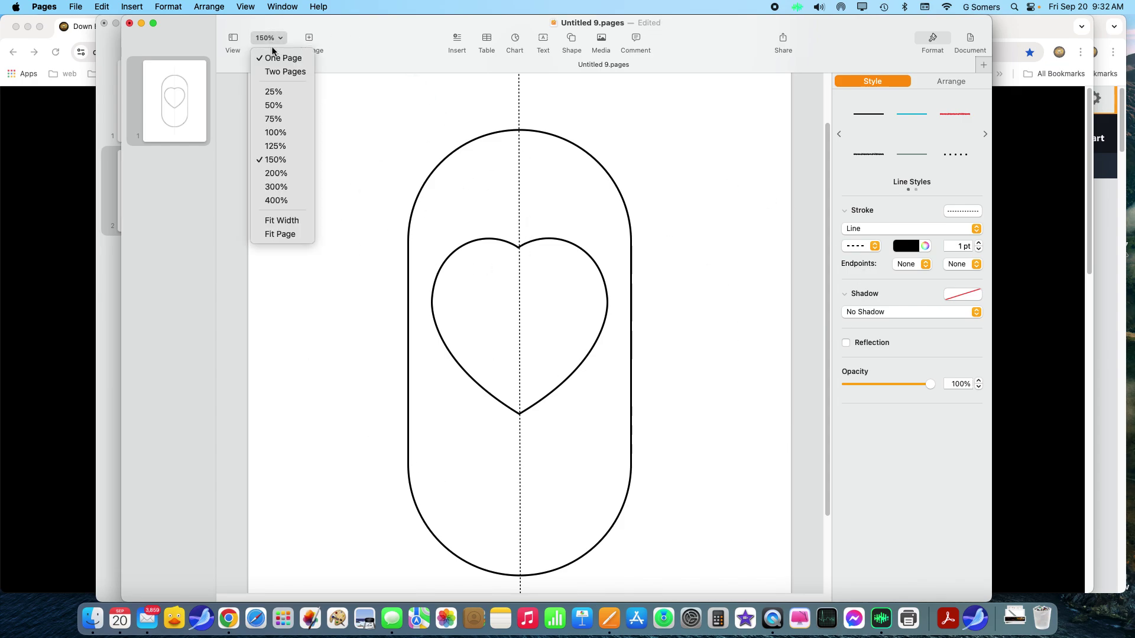
pyautogui.click(283, 133)
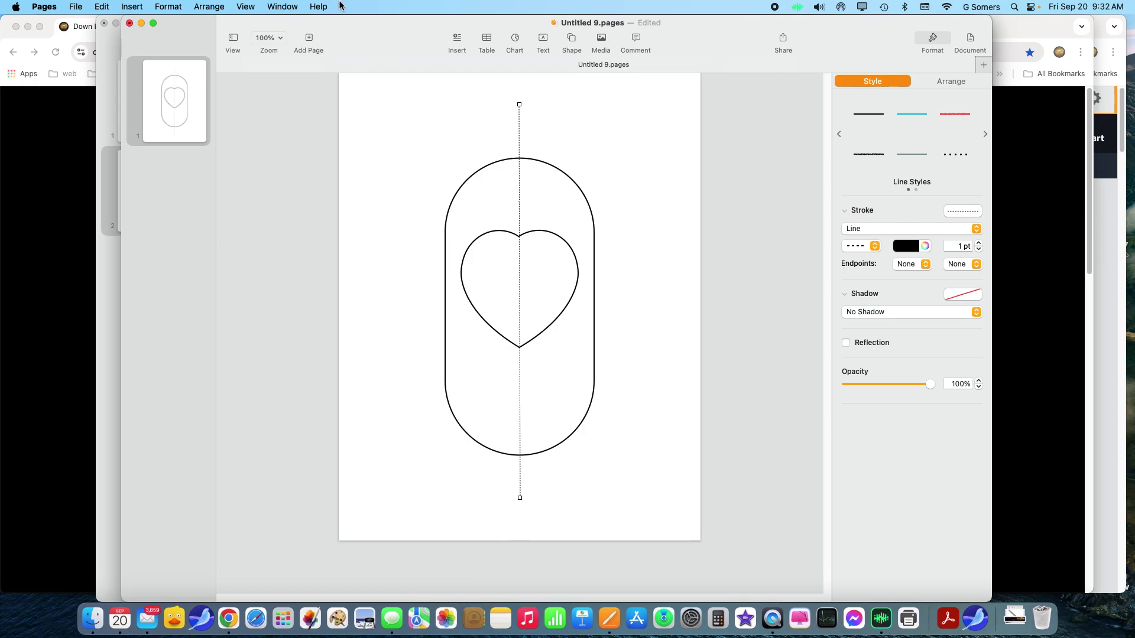
# - Set the pill's long dimension to 7 in, turn off its constrained proportions, and deselect it
pyautogui.click(269, 38)
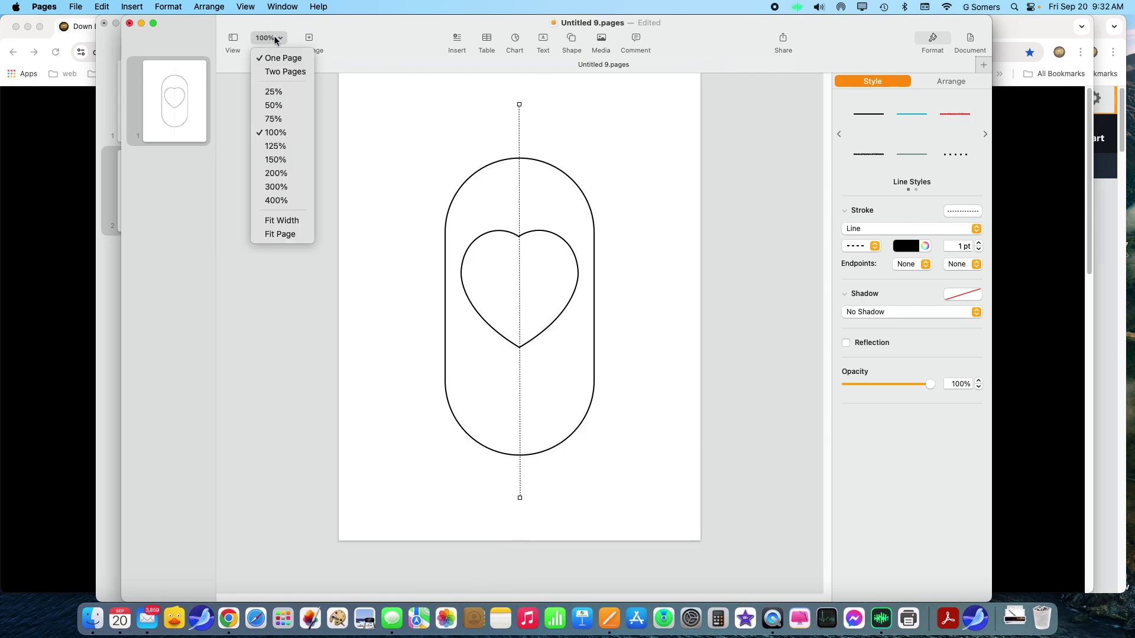
pyautogui.click(282, 146)
pyautogui.scroll(-3, 663, 263)
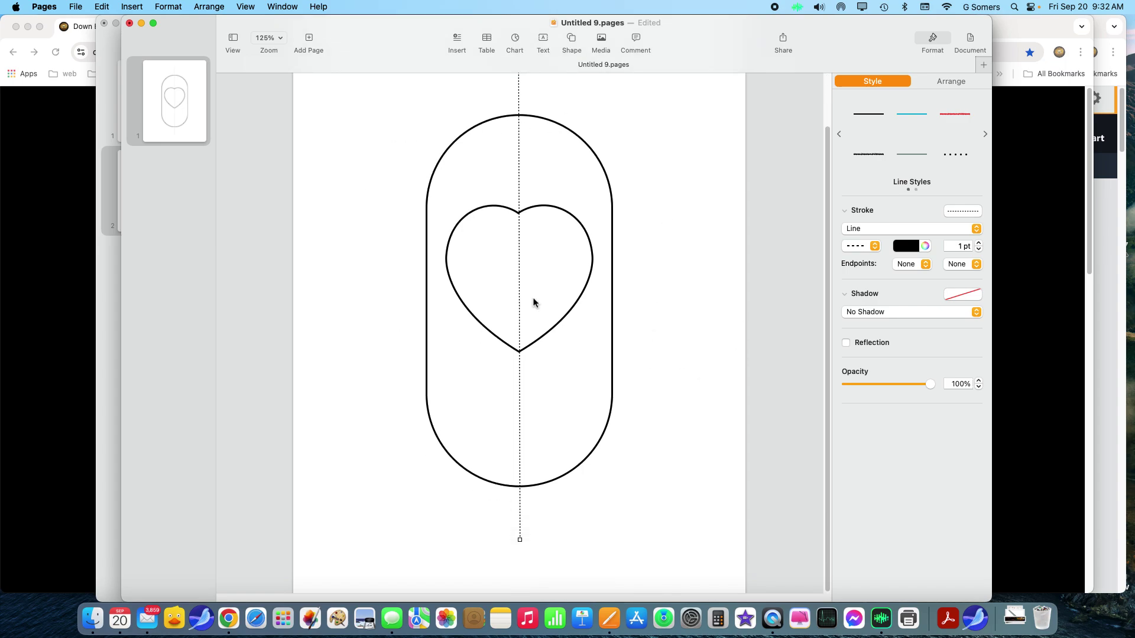
pyautogui.click(593, 155)
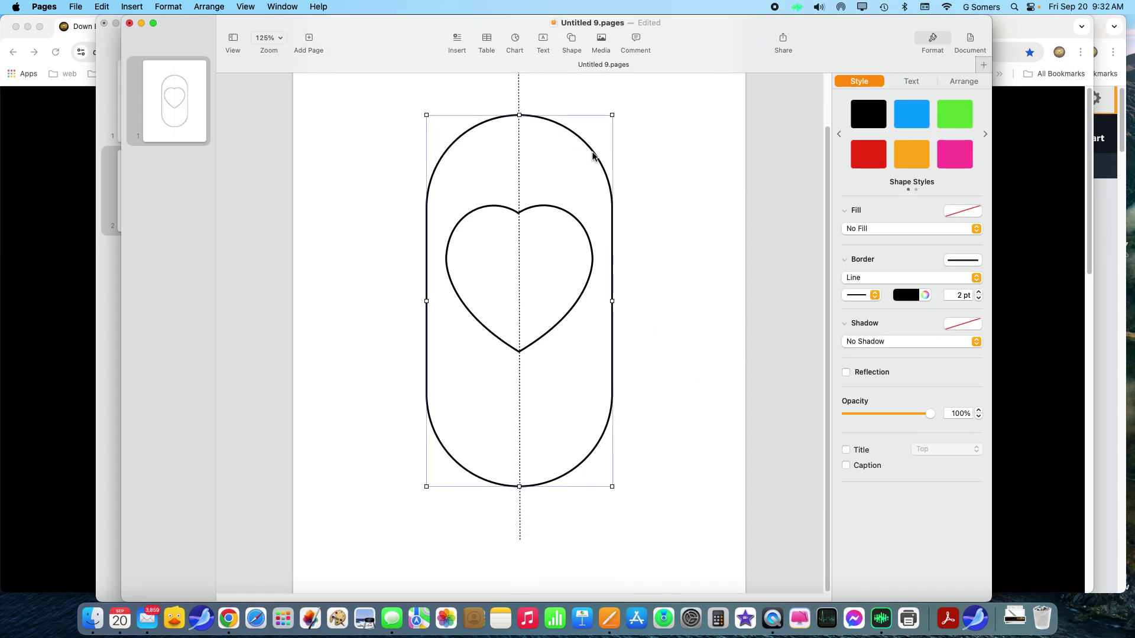
pyautogui.click(964, 79)
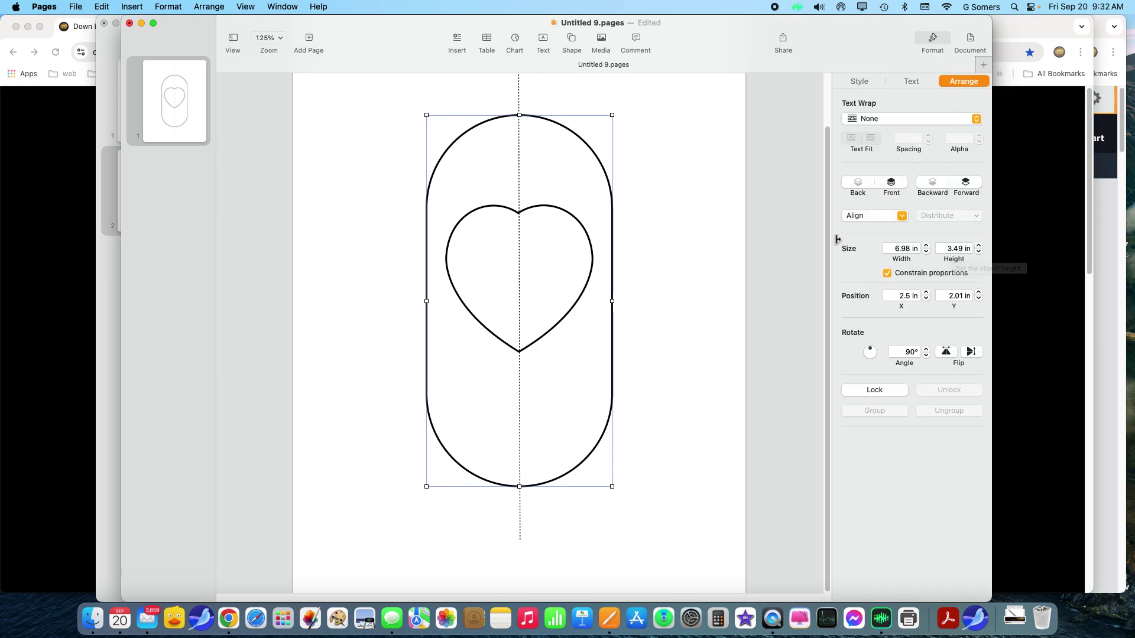
pyautogui.click(900, 247)
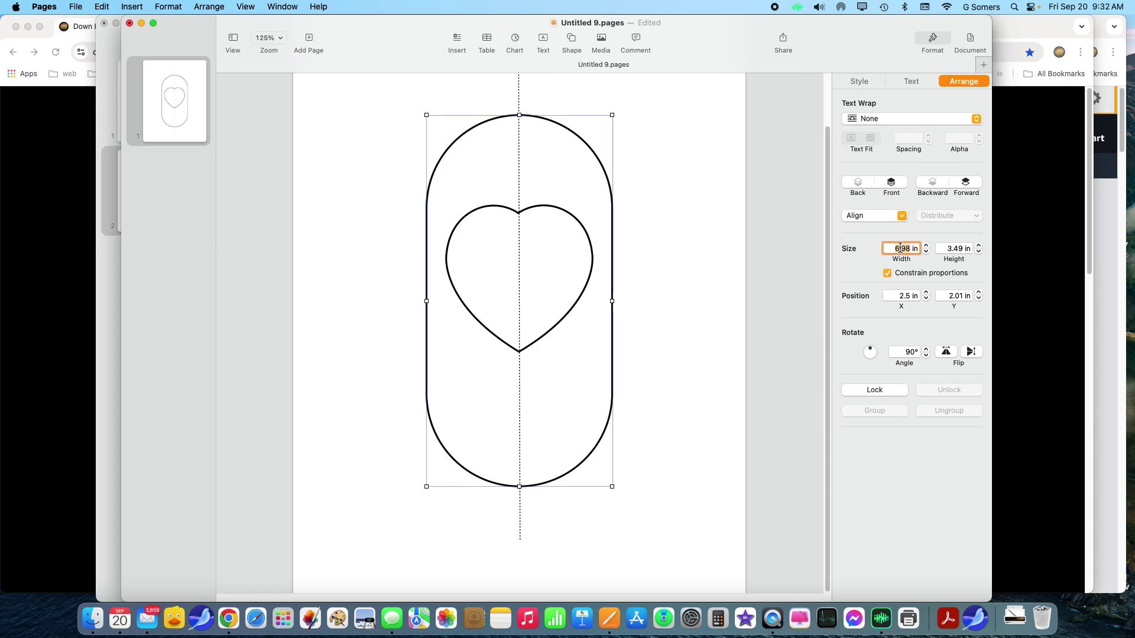
pyautogui.write('7')
pyautogui.click(887, 273)
pyautogui.click(578, 186)
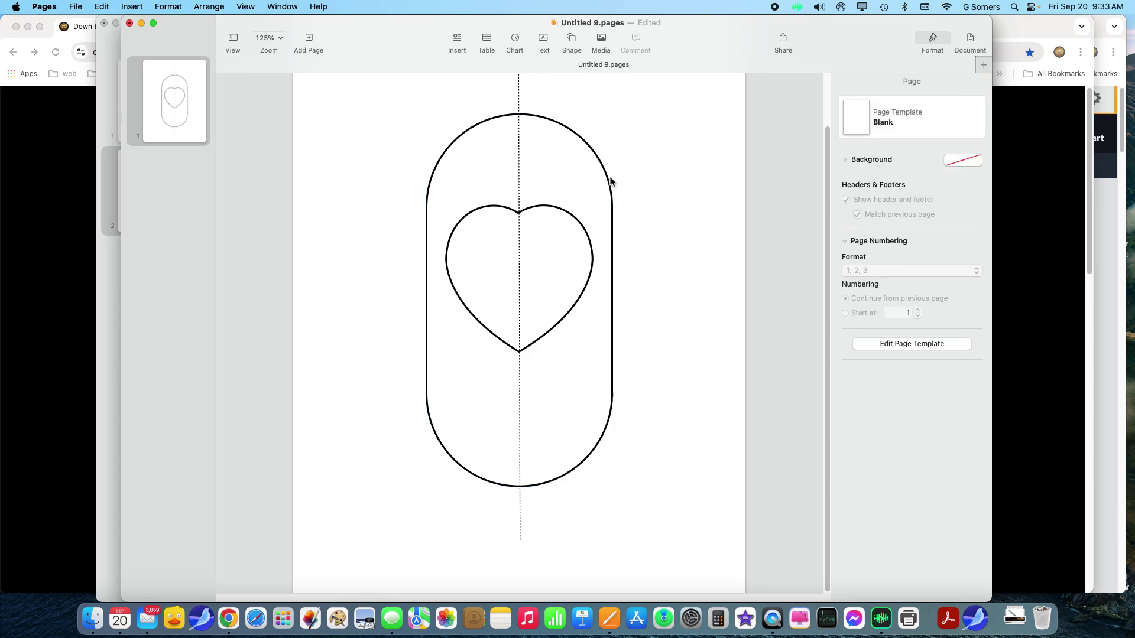
# - Widen the pill to about 3.53 in across and shift it slightly so it is centred on the dashed line
pyautogui.scroll(2, 690, 207)
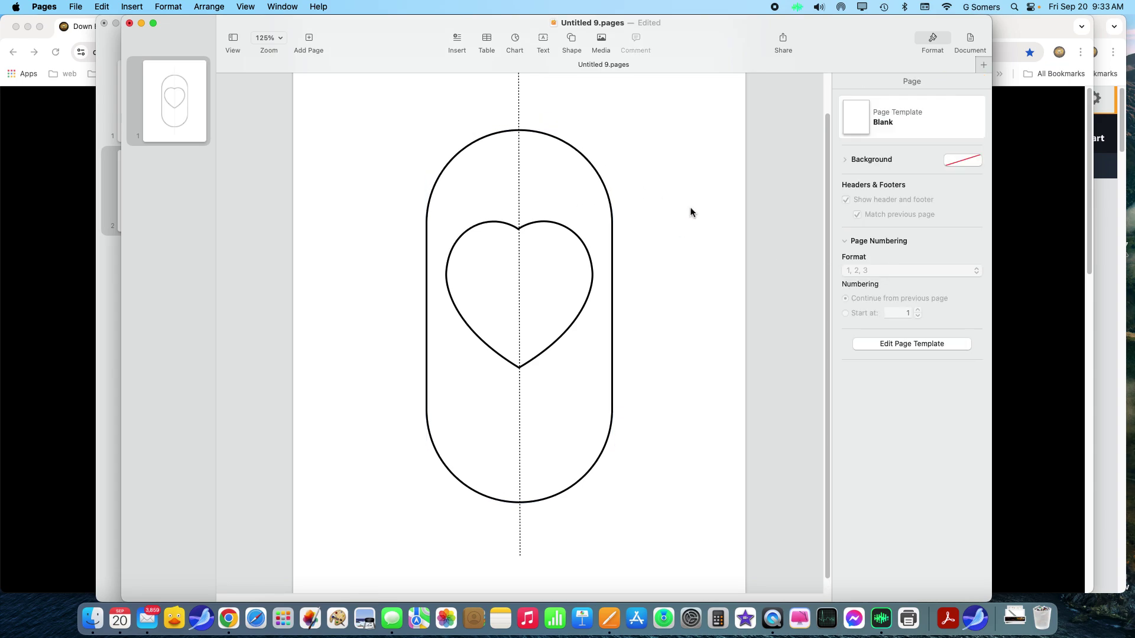
pyautogui.click(550, 142)
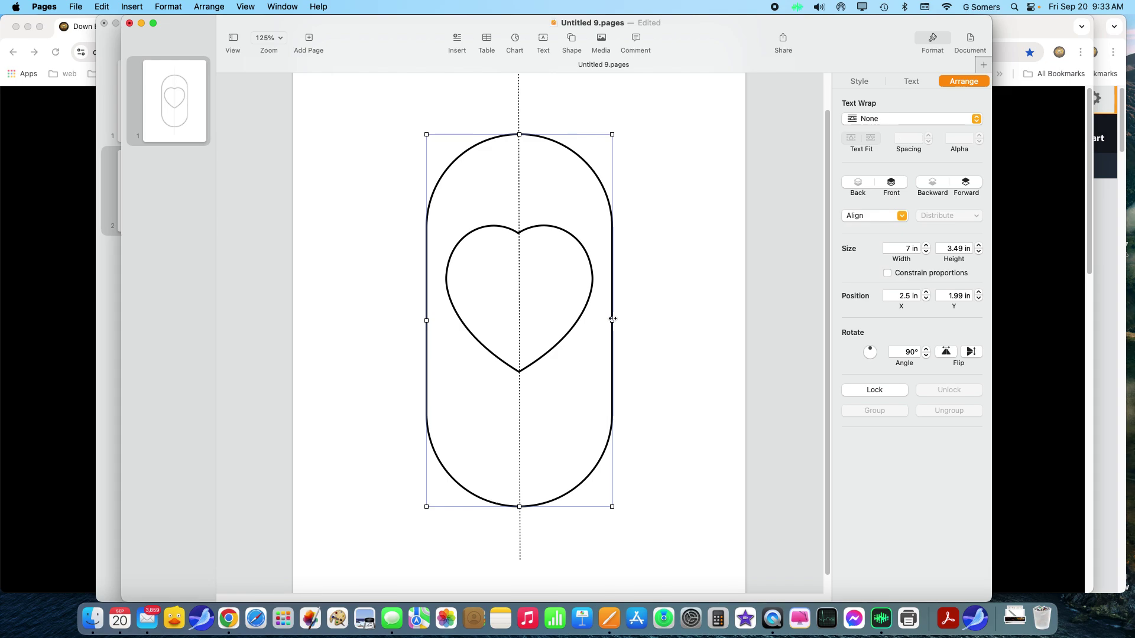
pyautogui.moveTo(613, 320)
pyautogui.mouseDown()
pyautogui.moveTo(654, 322)
pyautogui.moveTo(608, 315)
pyautogui.moveTo(634, 316)
pyautogui.moveTo(617, 319)
pyautogui.mouseUp()
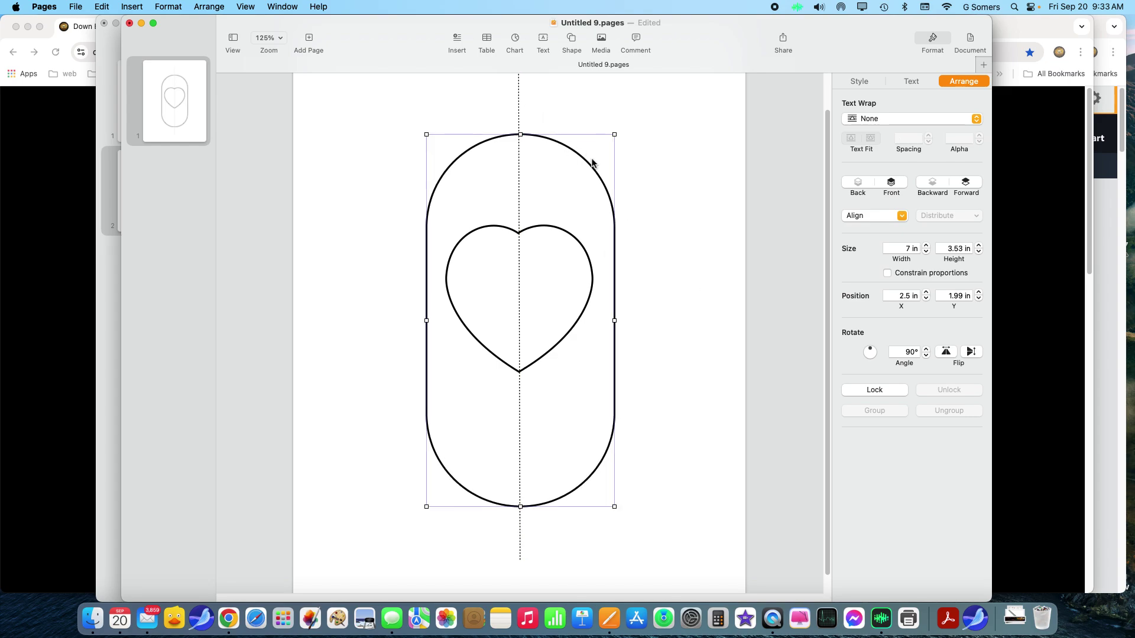
pyautogui.moveTo(596, 135); pyautogui.dragTo(596, 140)
pyautogui.click(519, 96)
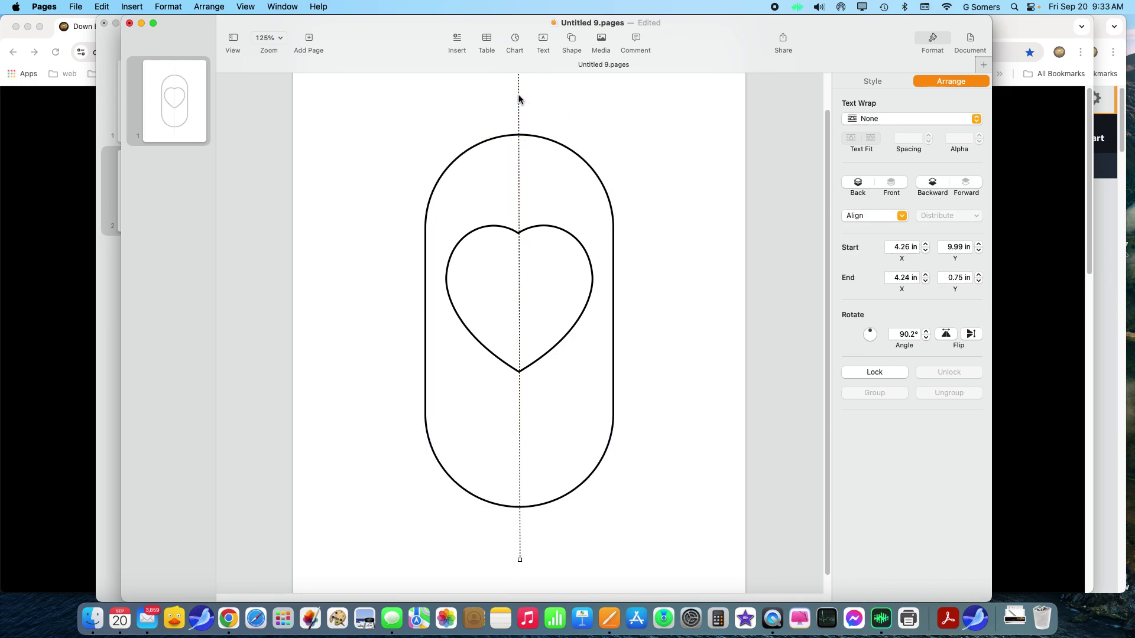
pyautogui.click(519, 96)
pyautogui.scroll(1, 727, 237)
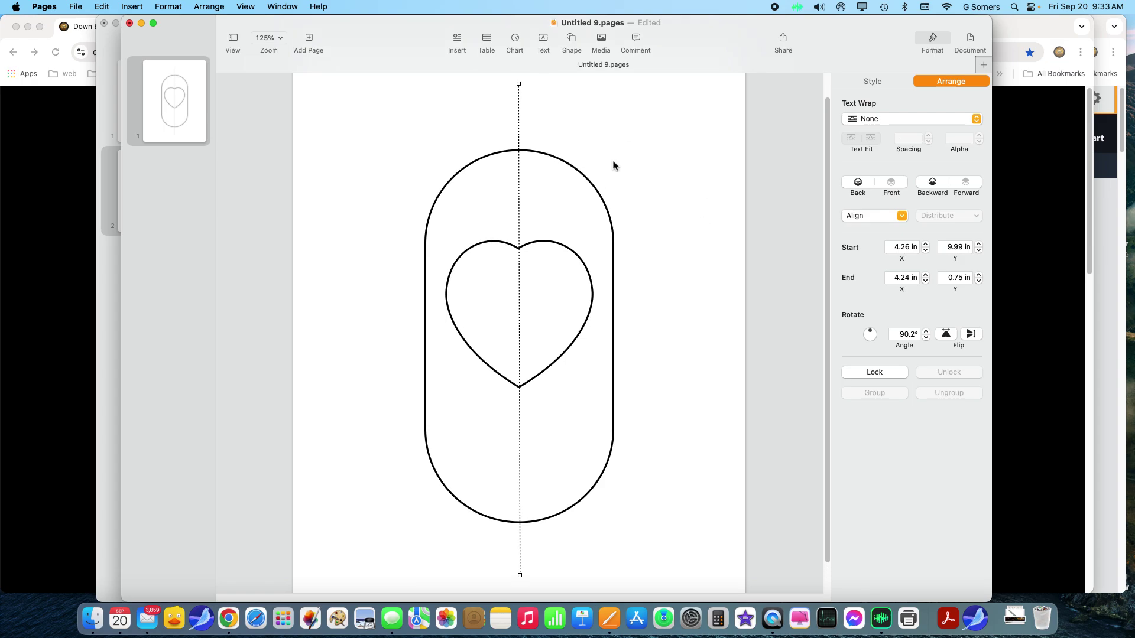
pyautogui.moveTo(519, 121); pyautogui.dragTo(519, 121)
# - Make the heart editable, deepen its notch along the dashed line, and pull its tip down until it is about 3.78 in high
pyautogui.moveTo(550, 239); pyautogui.dragTo(548, 242)
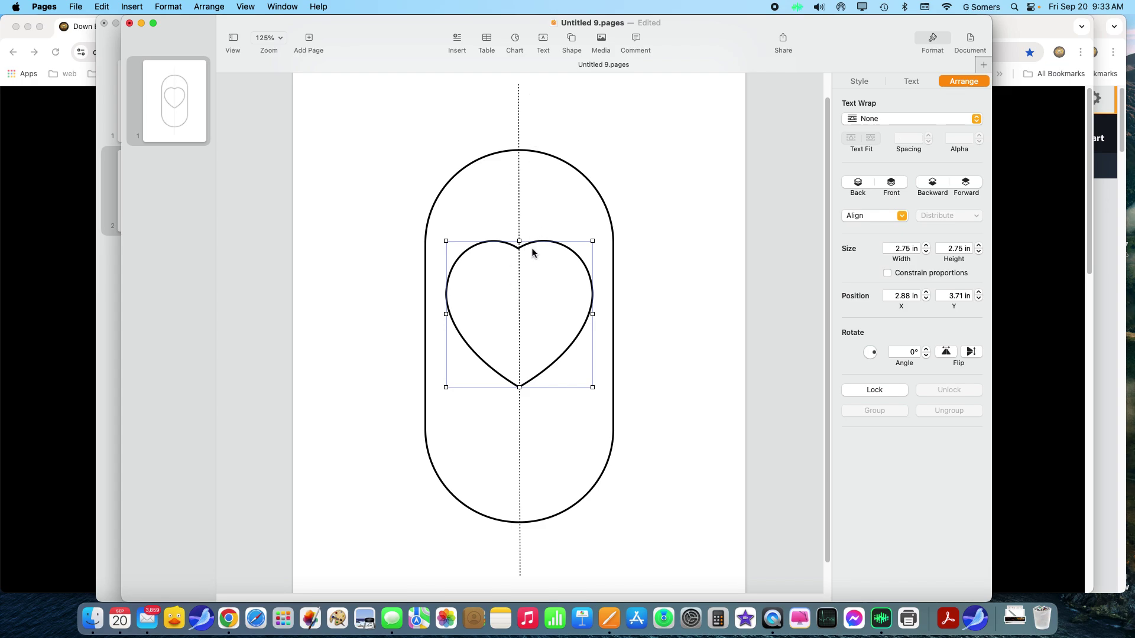
pyautogui.rightClick(556, 244)
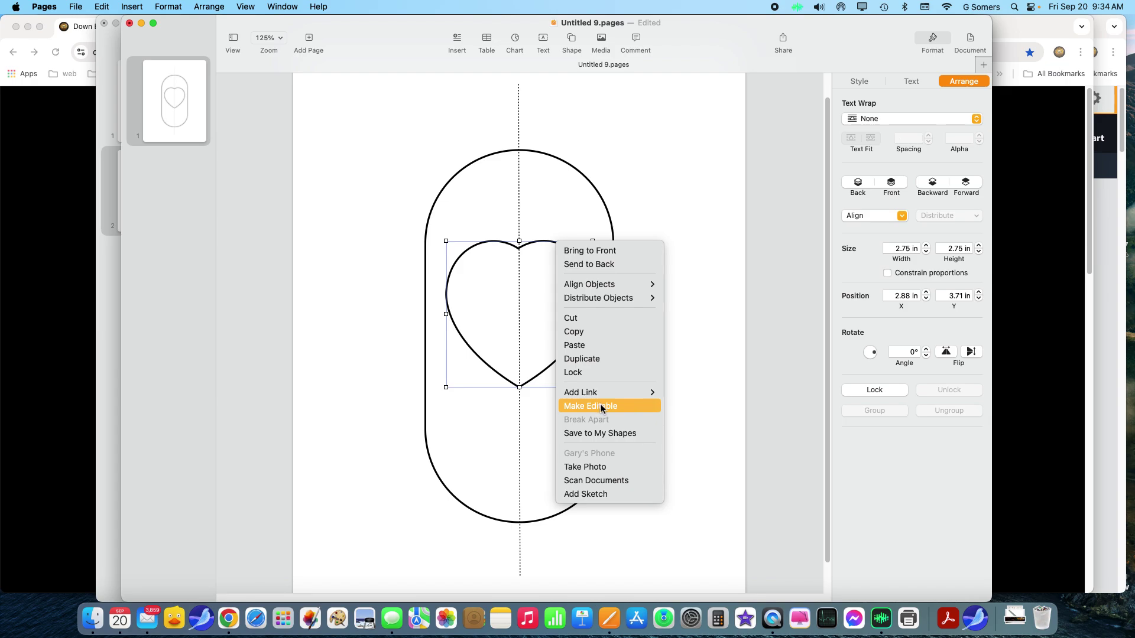
pyautogui.click(600, 407)
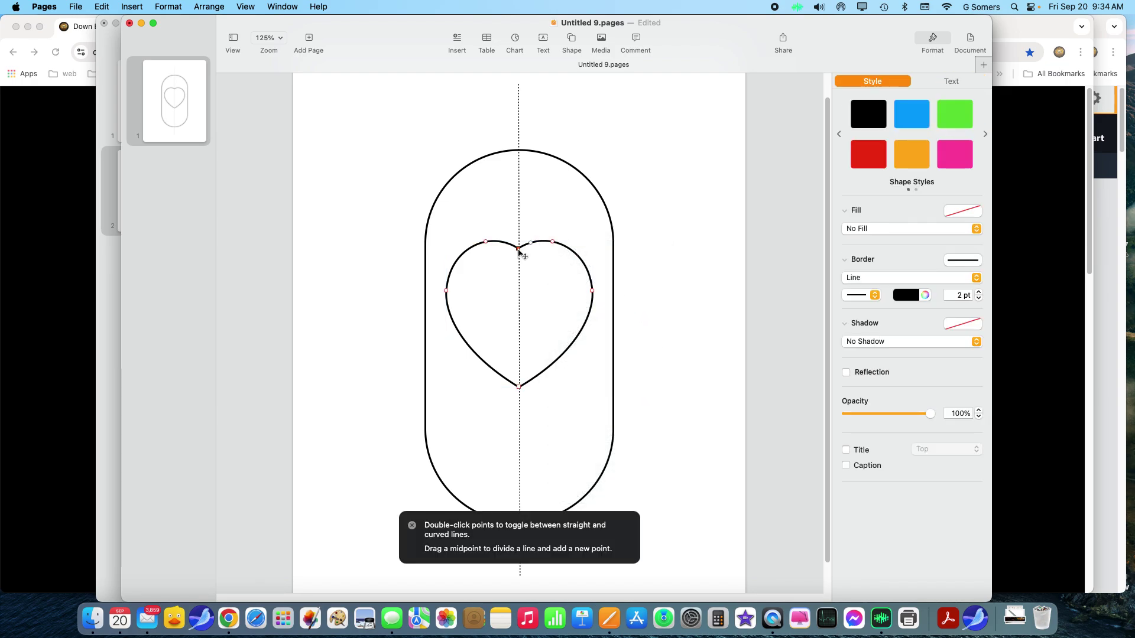
pyautogui.moveTo(519, 250)
pyautogui.mouseDown()
pyautogui.moveTo(517, 225)
pyautogui.moveTo(520, 267)
pyautogui.mouseUp()
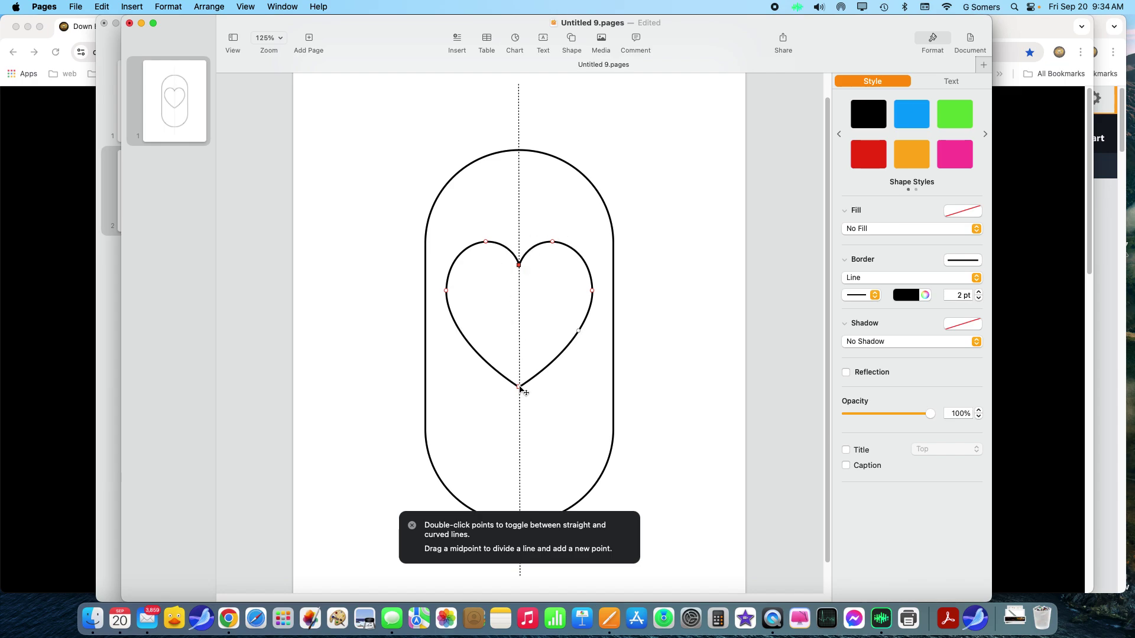
pyautogui.moveTo(520, 388)
pyautogui.mouseDown()
pyautogui.moveTo(514, 444)
pyautogui.moveTo(549, 448)
pyautogui.moveTo(523, 448)
pyautogui.mouseUp()
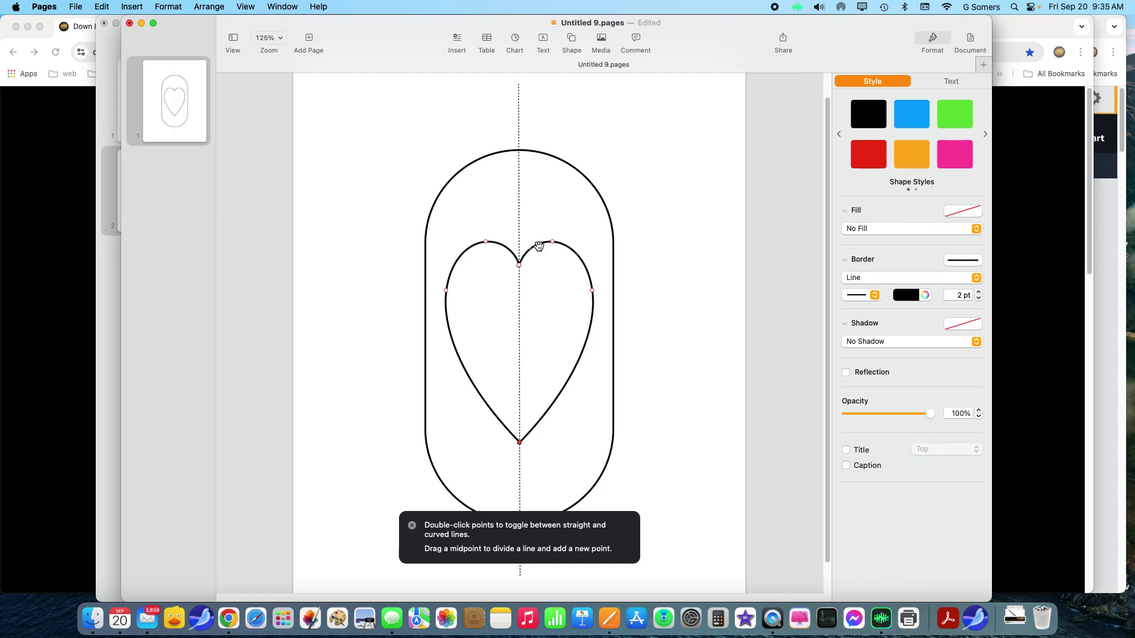
pyautogui.click(671, 332)
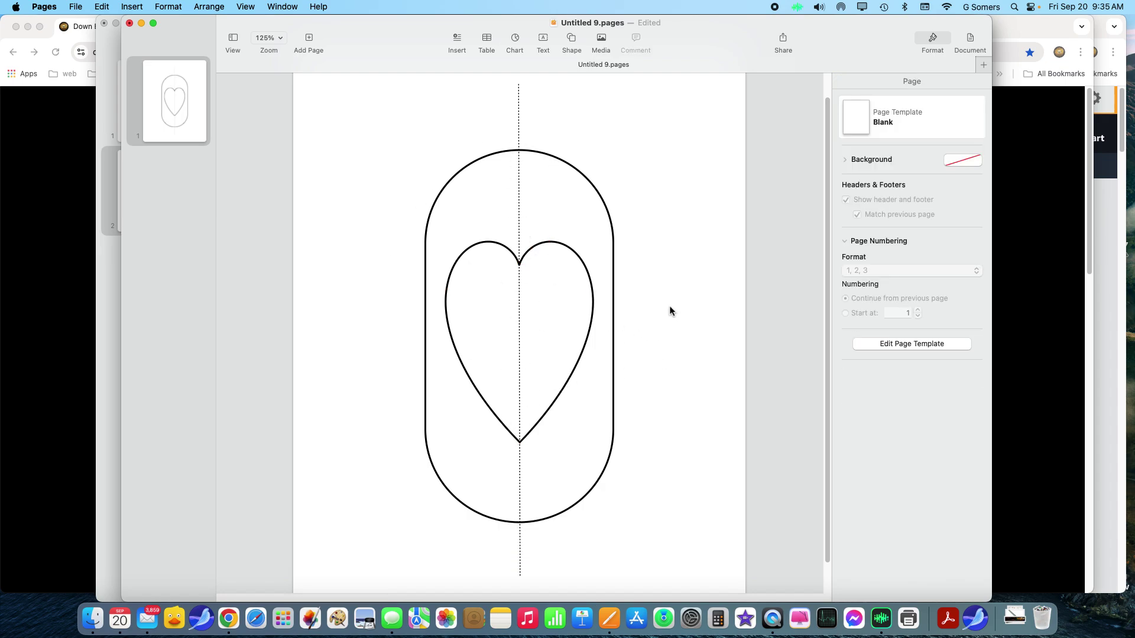
# - Compress the heart to about 2.81 in high by moving its bottom and top edges inward, and undo the stray shift of the dashed line
pyautogui.click(577, 253)
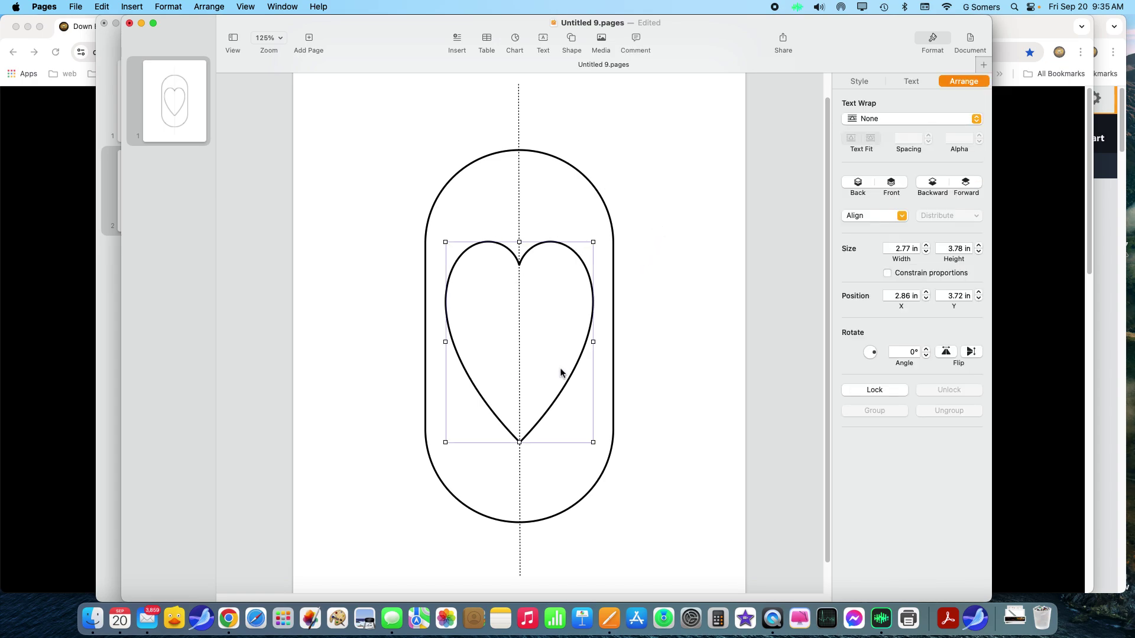
pyautogui.rightClick(534, 244)
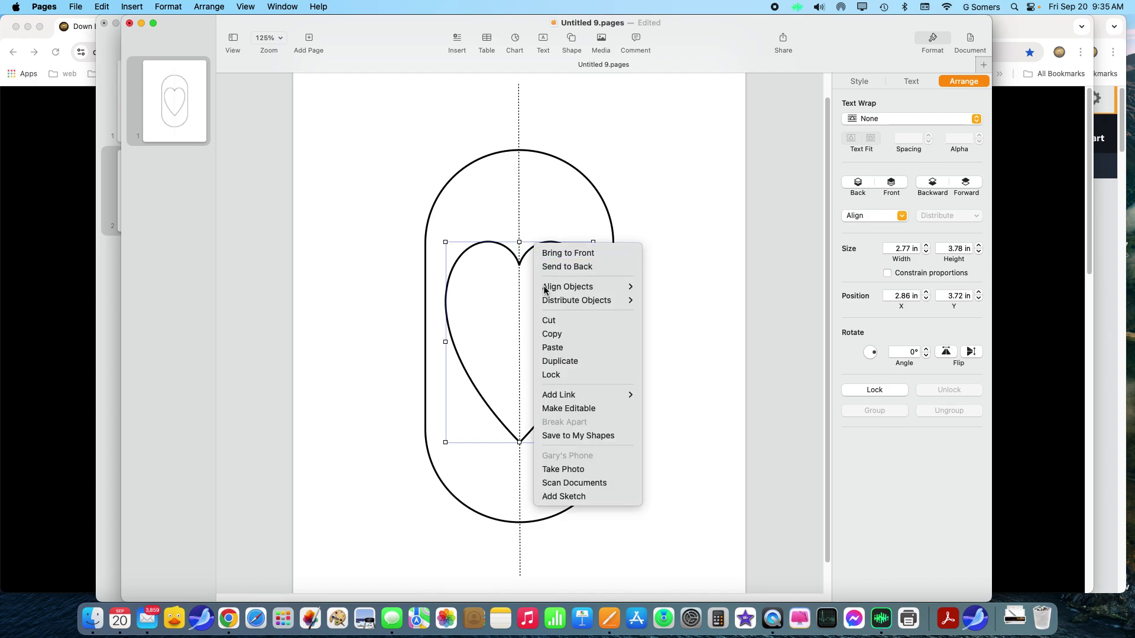
pyautogui.click(682, 278)
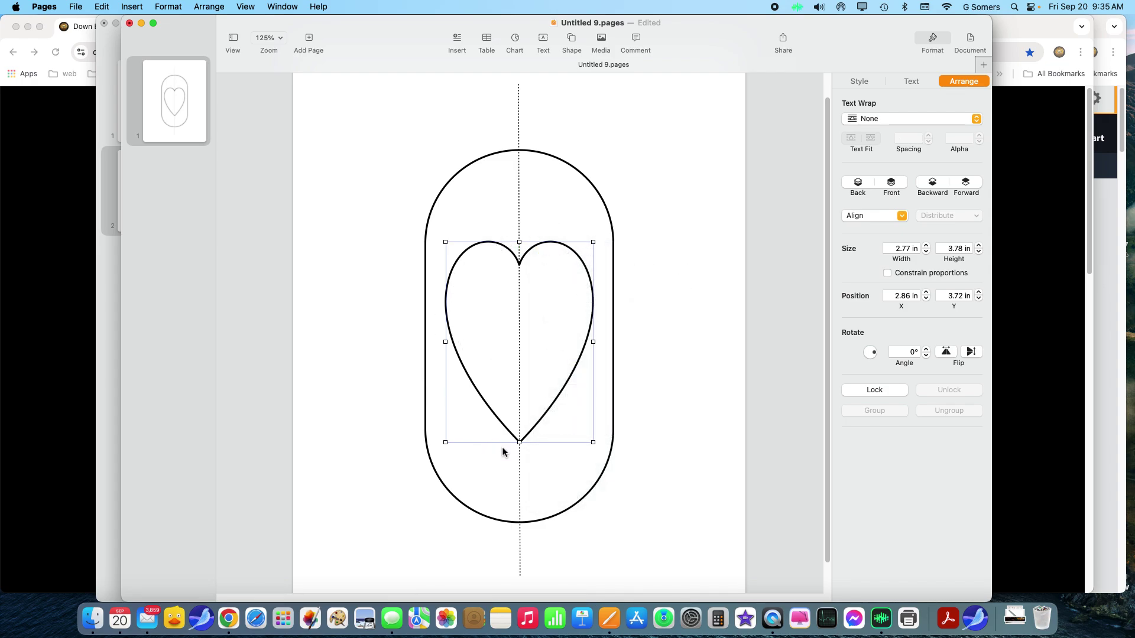
pyautogui.moveTo(519, 442)
pyautogui.mouseDown()
pyautogui.moveTo(519, 348)
pyautogui.moveTo(516, 452)
pyautogui.moveTo(519, 430)
pyautogui.mouseUp()
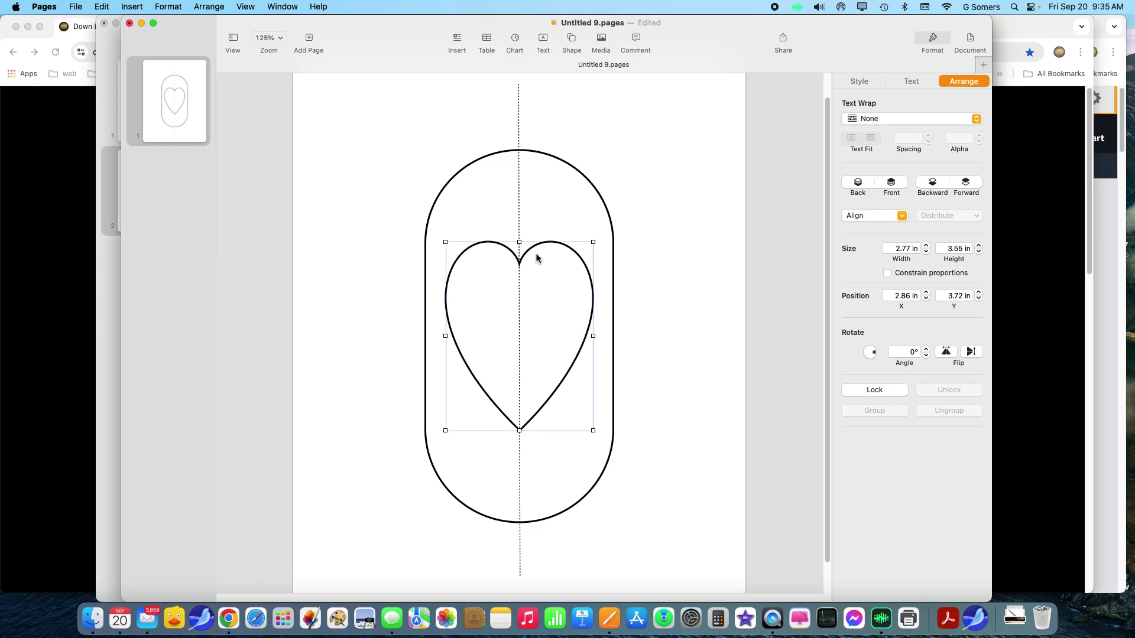
pyautogui.moveTo(519, 242); pyautogui.dragTo(535, 314)
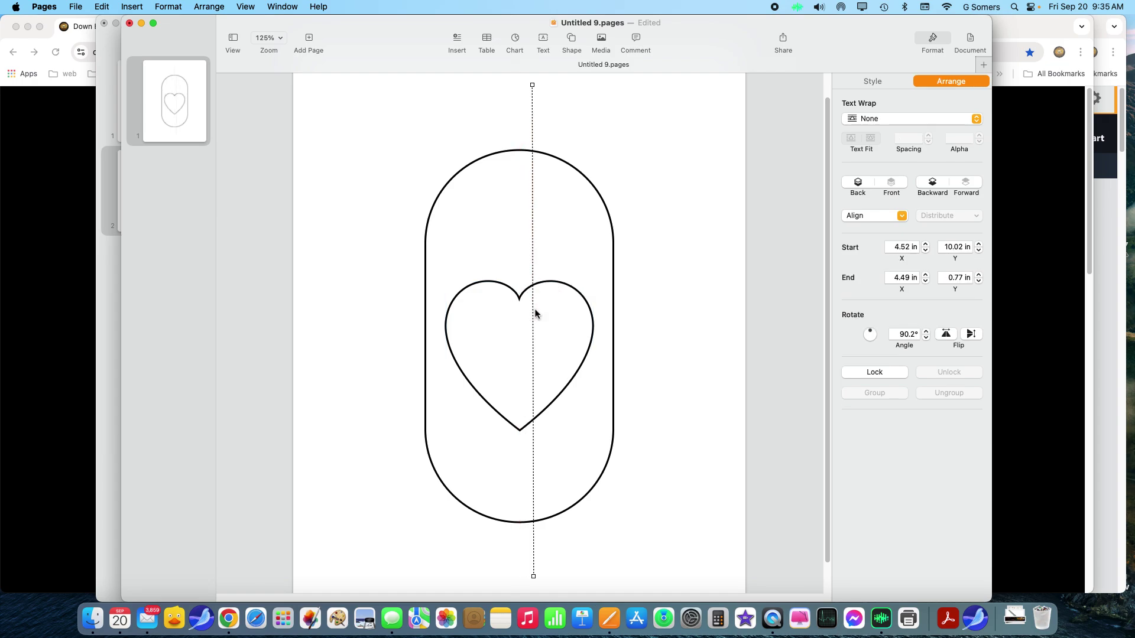
pyautogui.press('cmd+z')
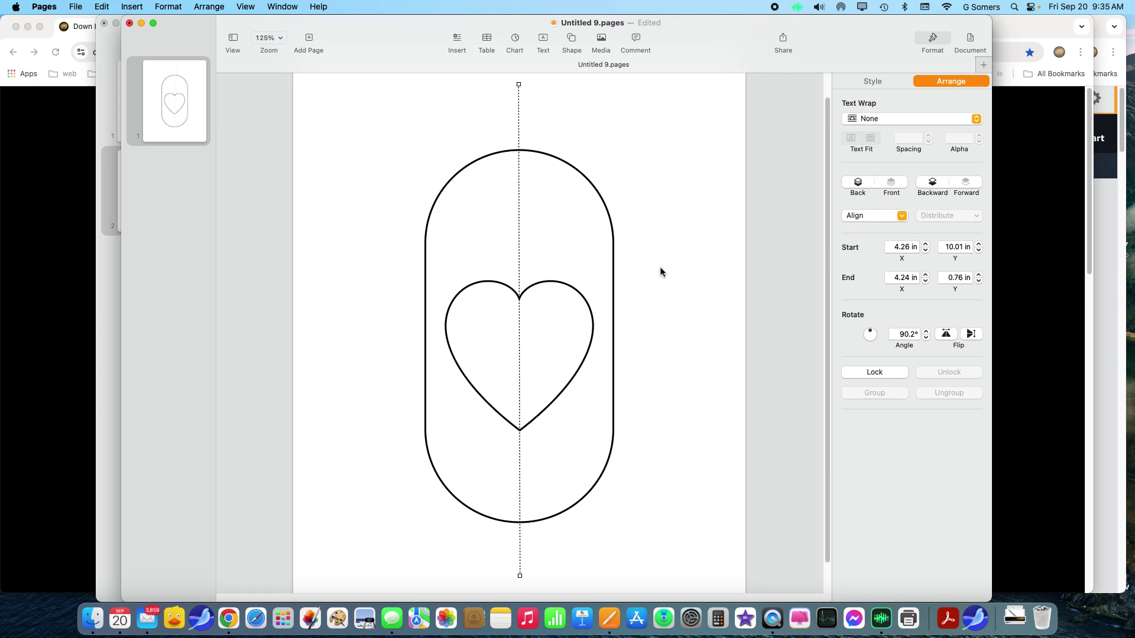
pyautogui.click(636, 280)
pyautogui.click(555, 288)
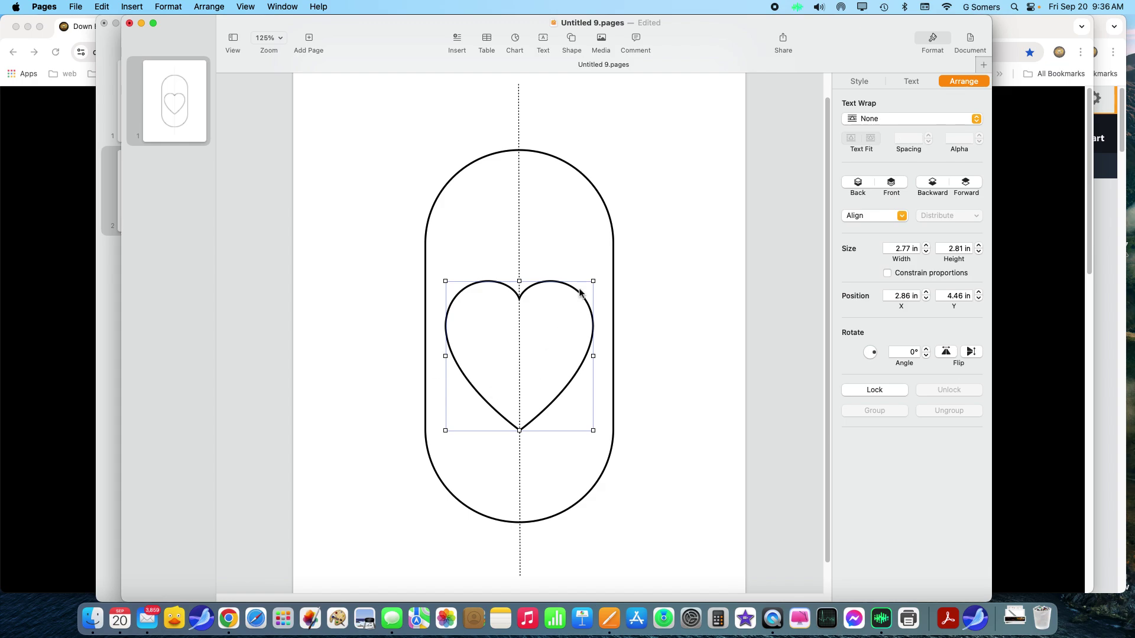
# - Delete the heart from inside the pill, leaving nothing on the page selected
pyautogui.press('Delete')
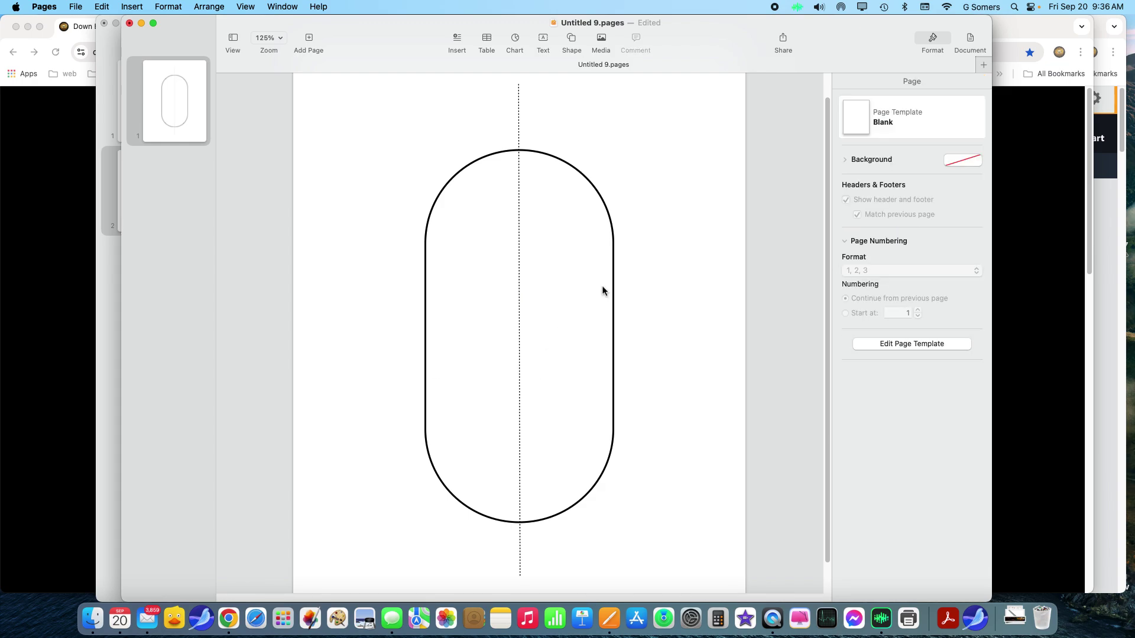
pyautogui.click(520, 268)
pyautogui.click(705, 272)
# - Add a straight 45° line outside the pill's upper-left curve, from about X 0.84, Y 3.07 in to X 2.23, Y 1.68 in, and show its style settings
pyautogui.click(566, 40)
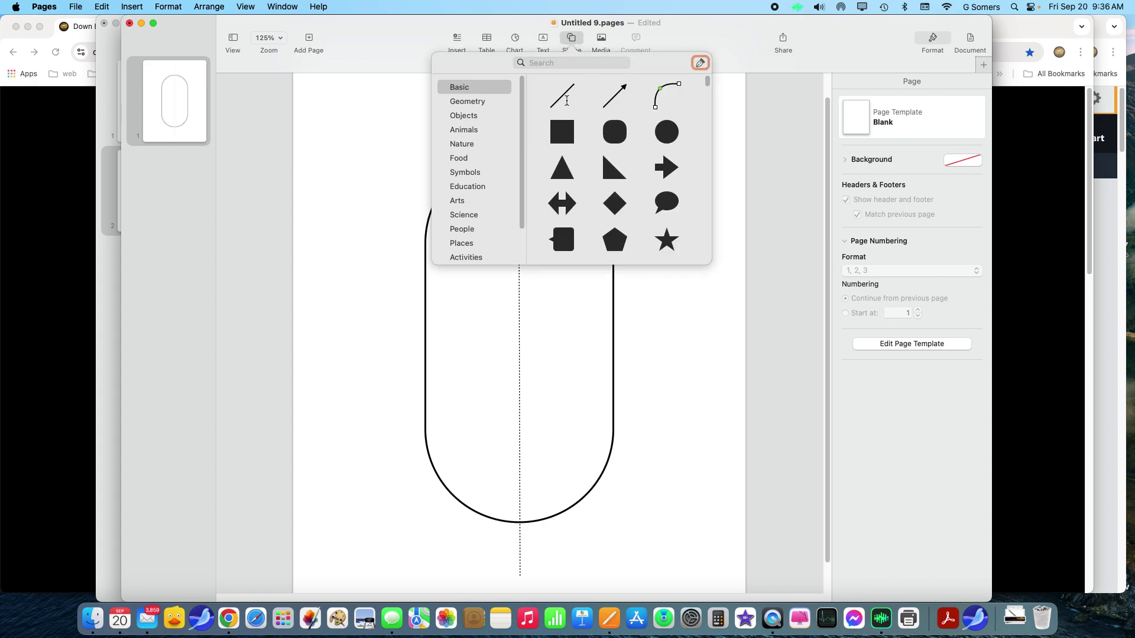
pyautogui.click(563, 95)
pyautogui.moveTo(536, 318); pyautogui.dragTo(391, 154)
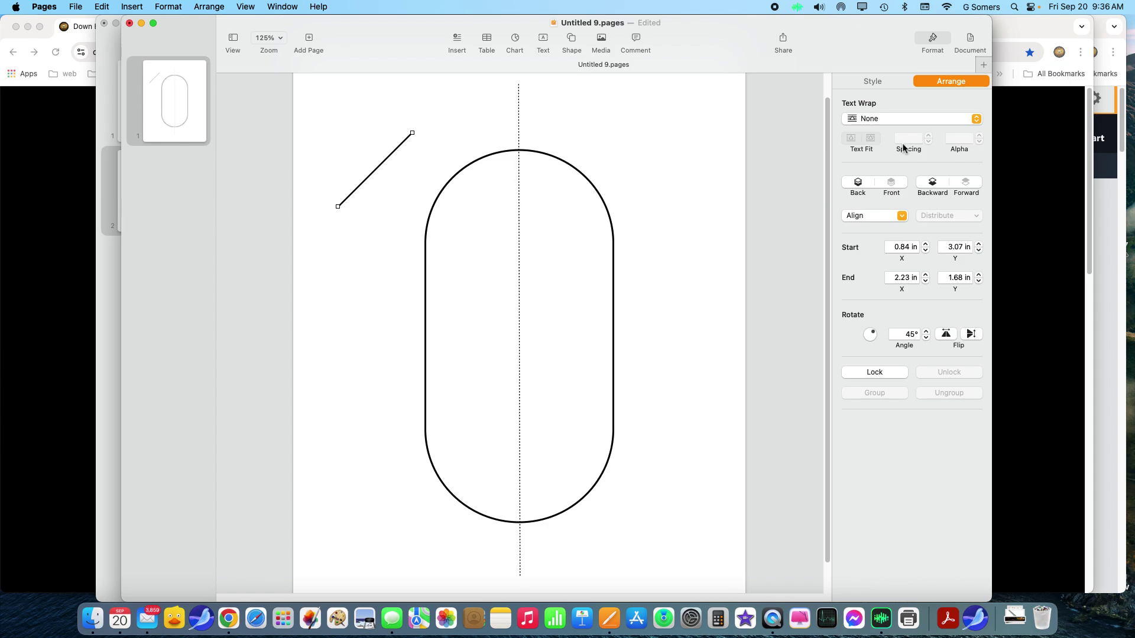
pyautogui.click(880, 78)
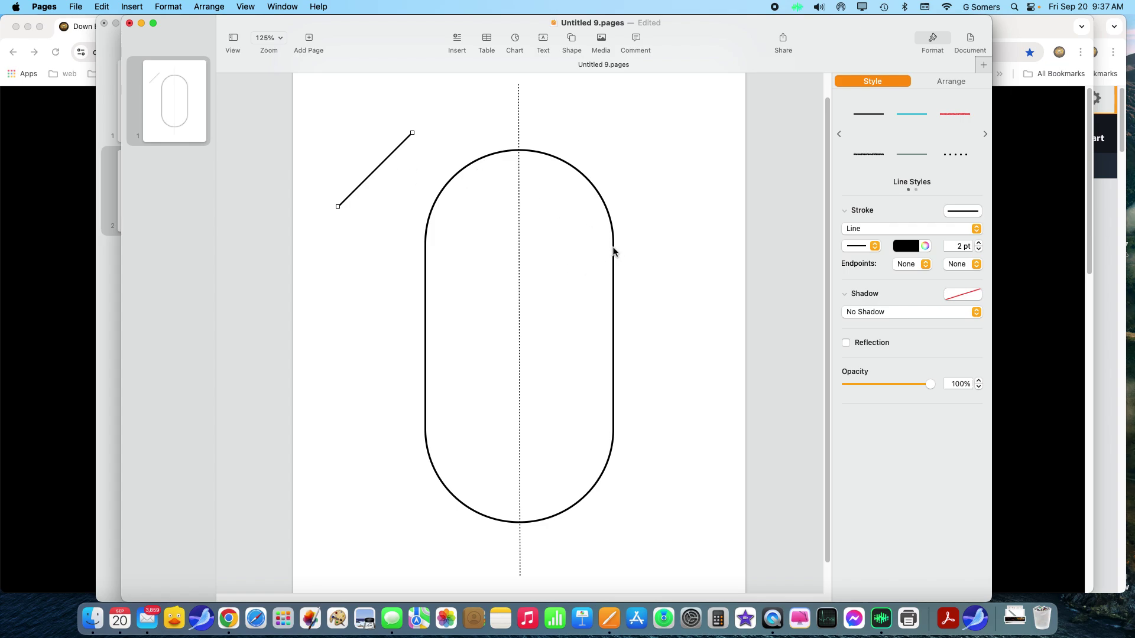
# - Examine which file formats the document can be exported to, and leave all shapes deselected
pyautogui.click(71, 9)
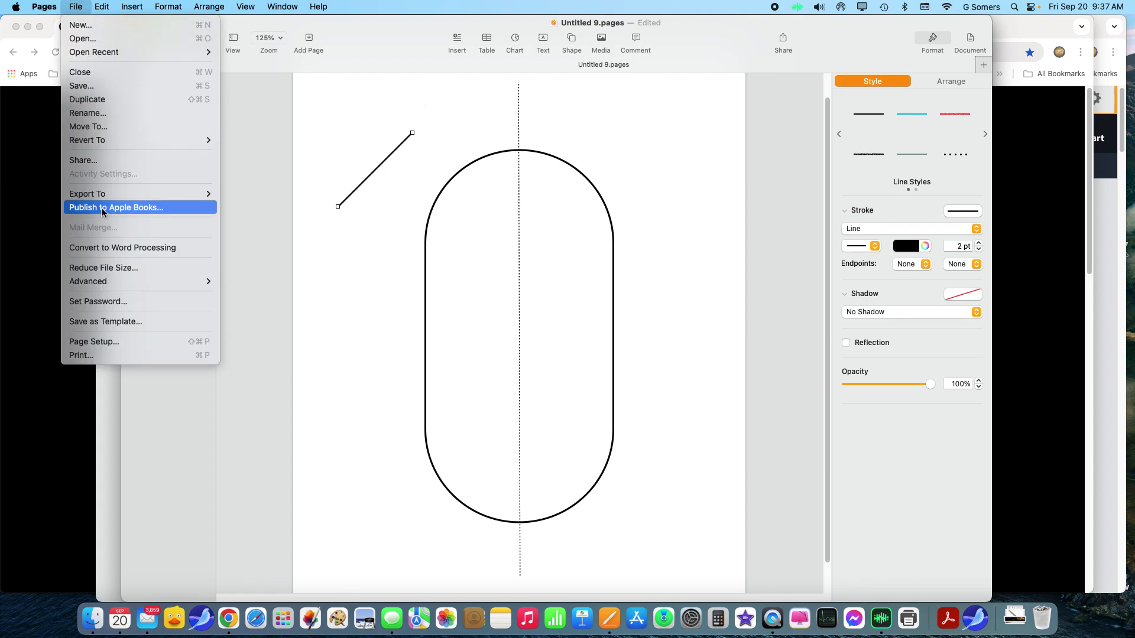
pyautogui.moveTo(100, 199)
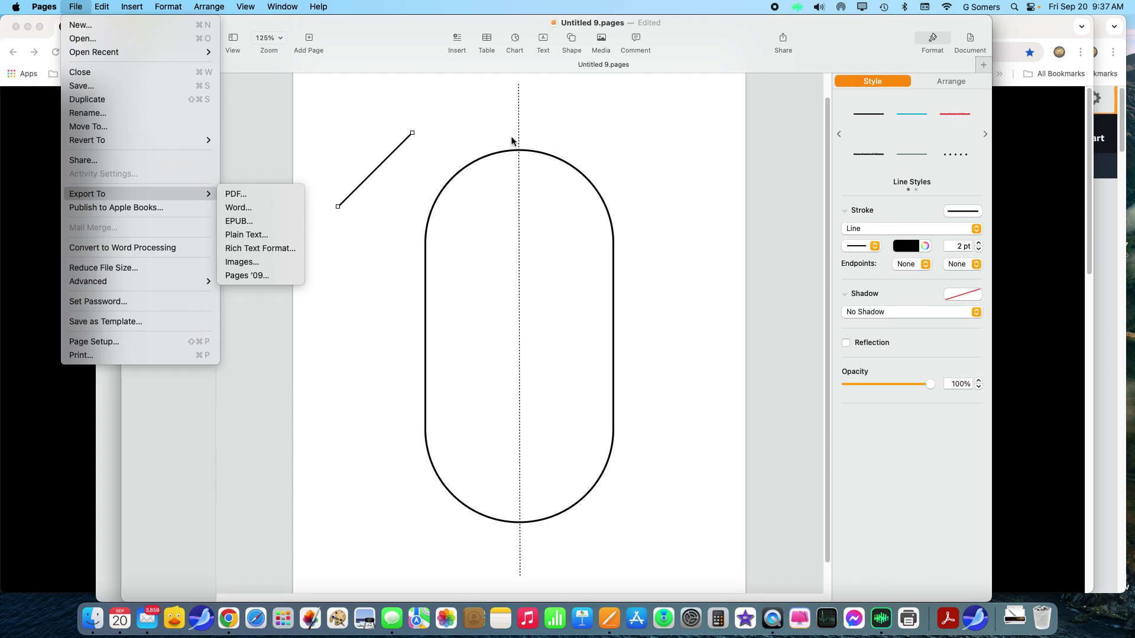
pyautogui.click(314, 145)
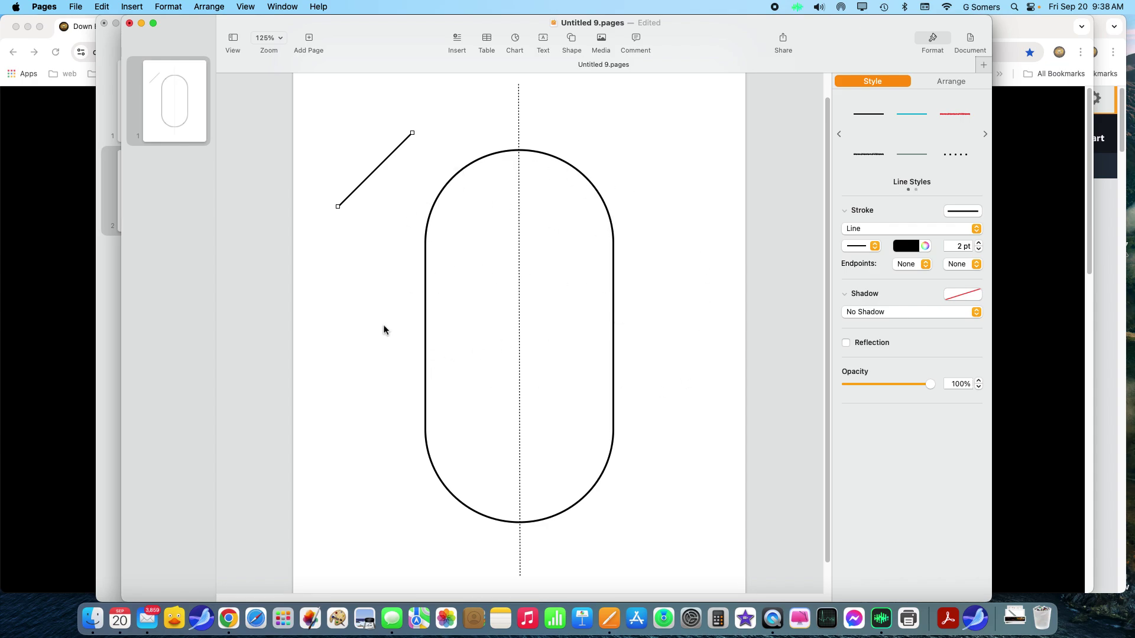
pyautogui.click(614, 313)
pyautogui.click(659, 307)
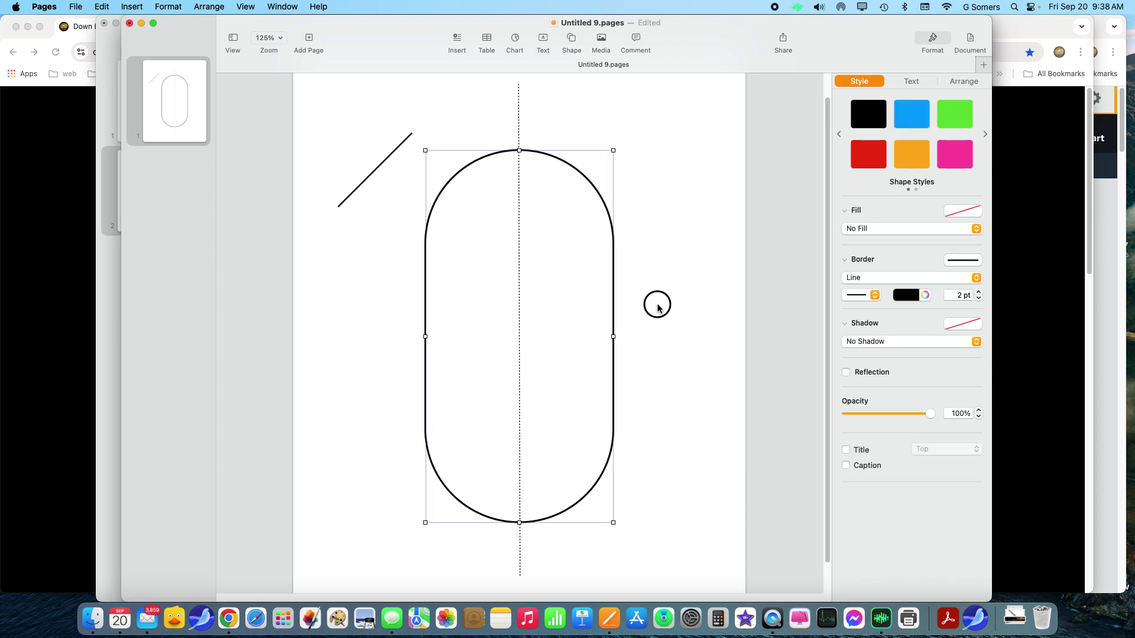
# - Examine the image export settings and their file format choices, and cancel the export
pyautogui.click(76, 7)
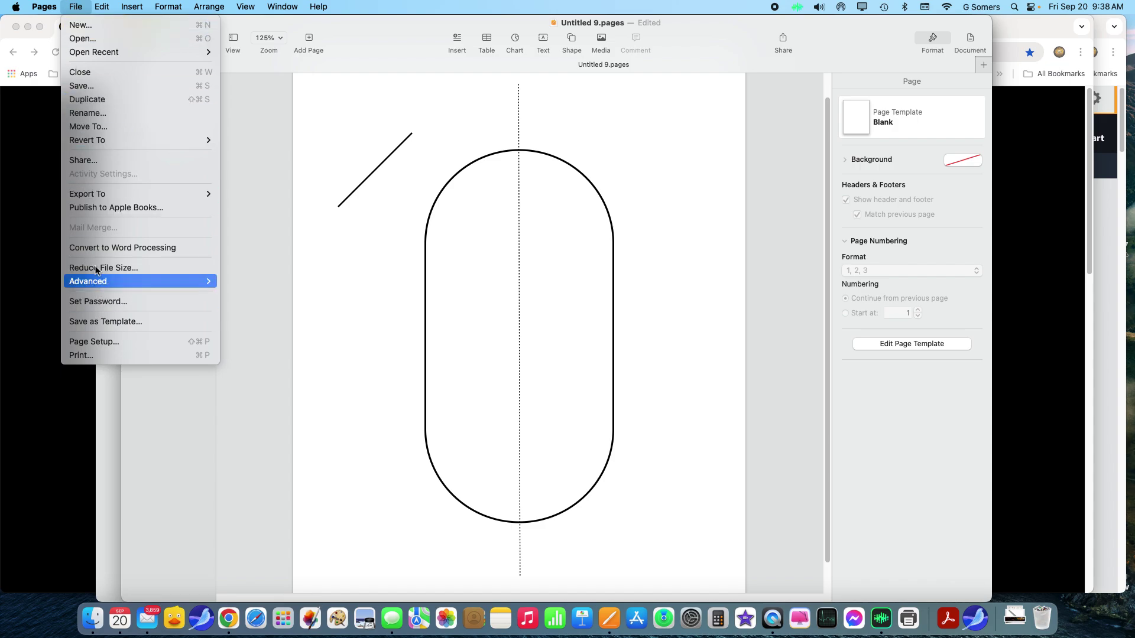
pyautogui.moveTo(98, 193)
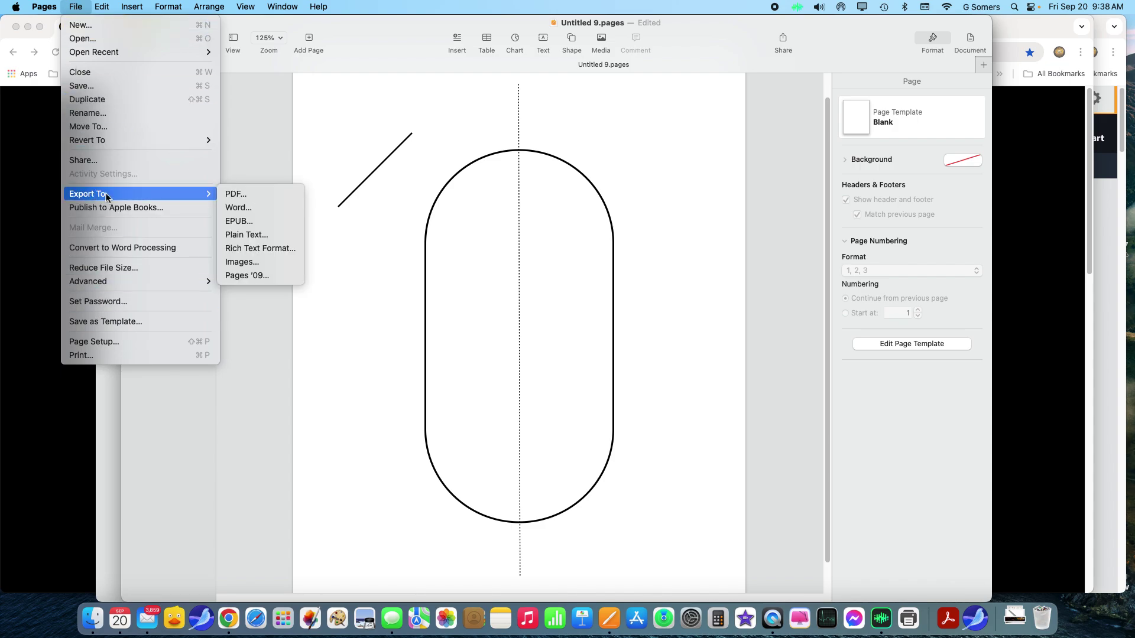
pyautogui.click(235, 262)
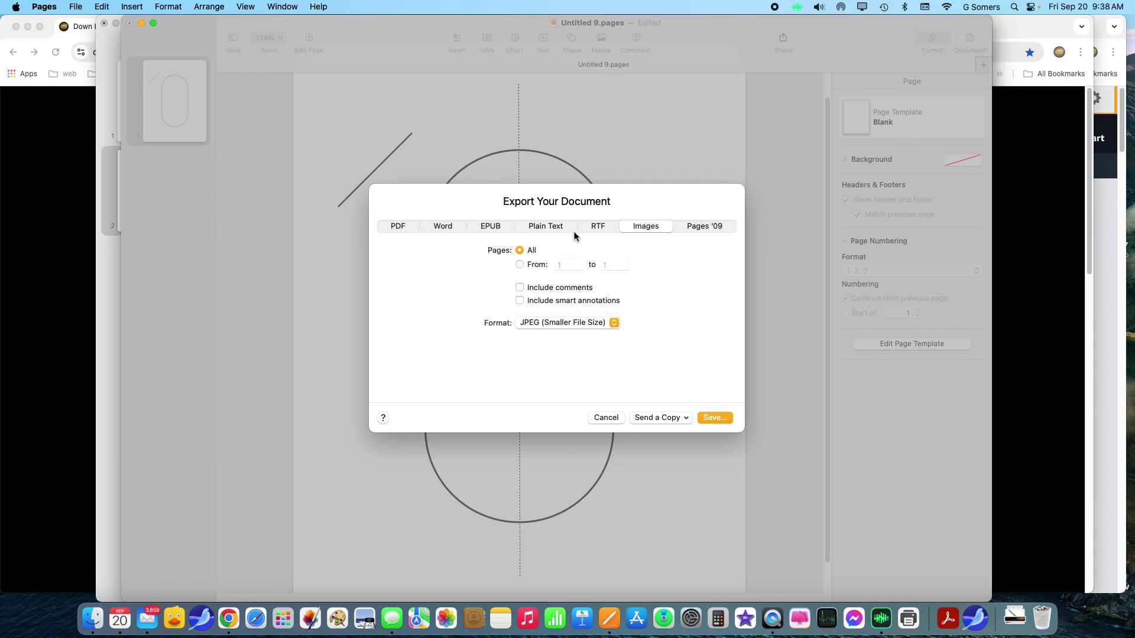
pyautogui.click(599, 321)
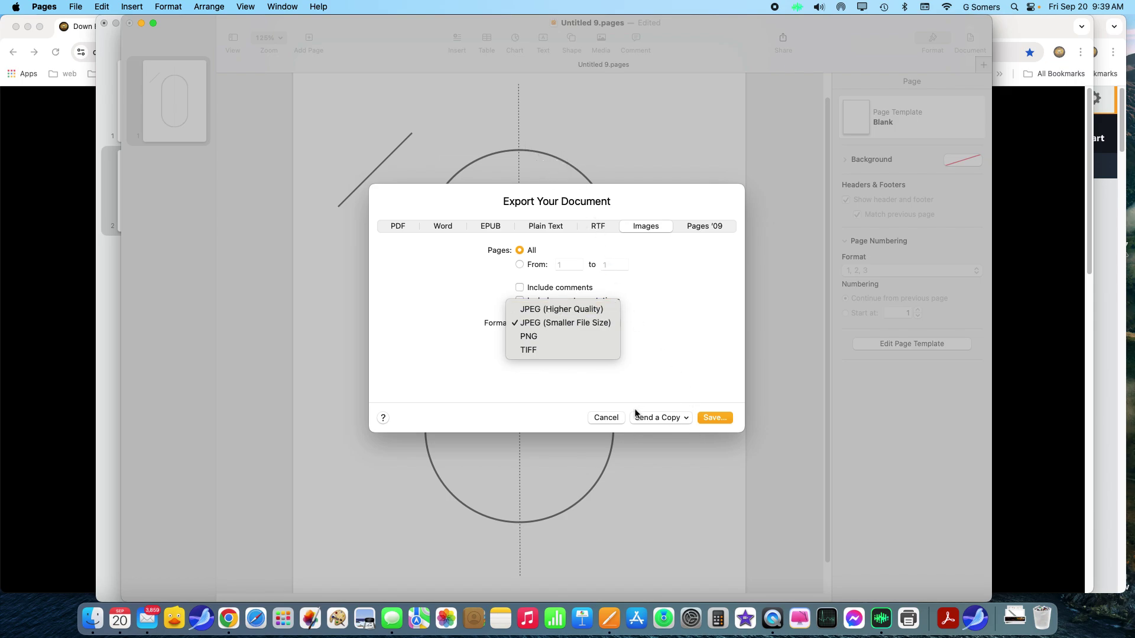
pyautogui.click(611, 416)
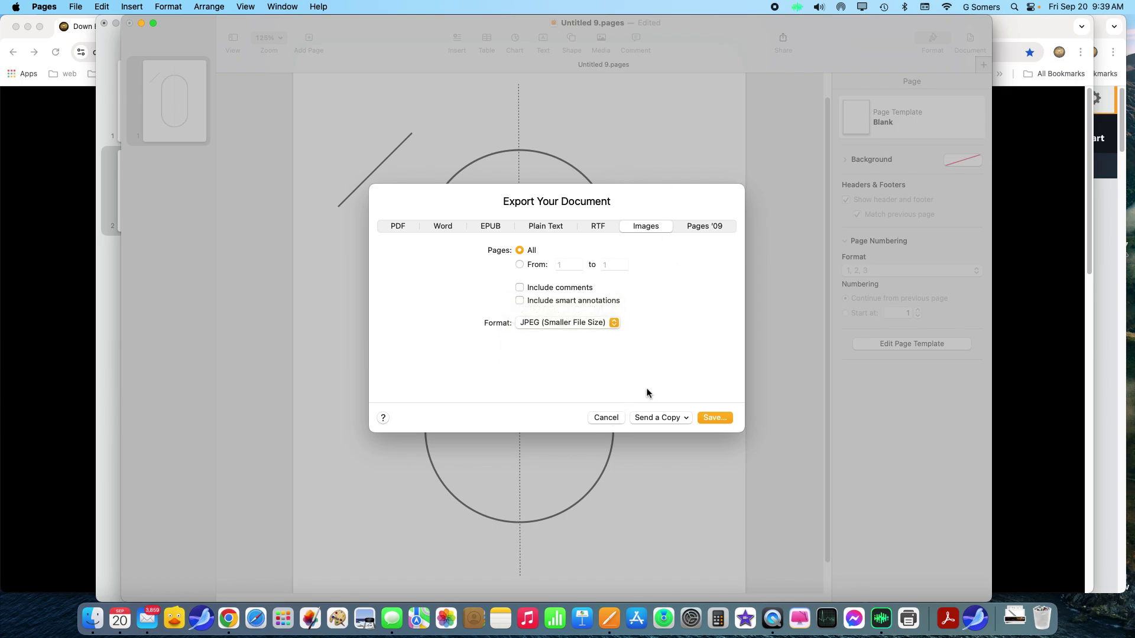
pyautogui.click(609, 417)
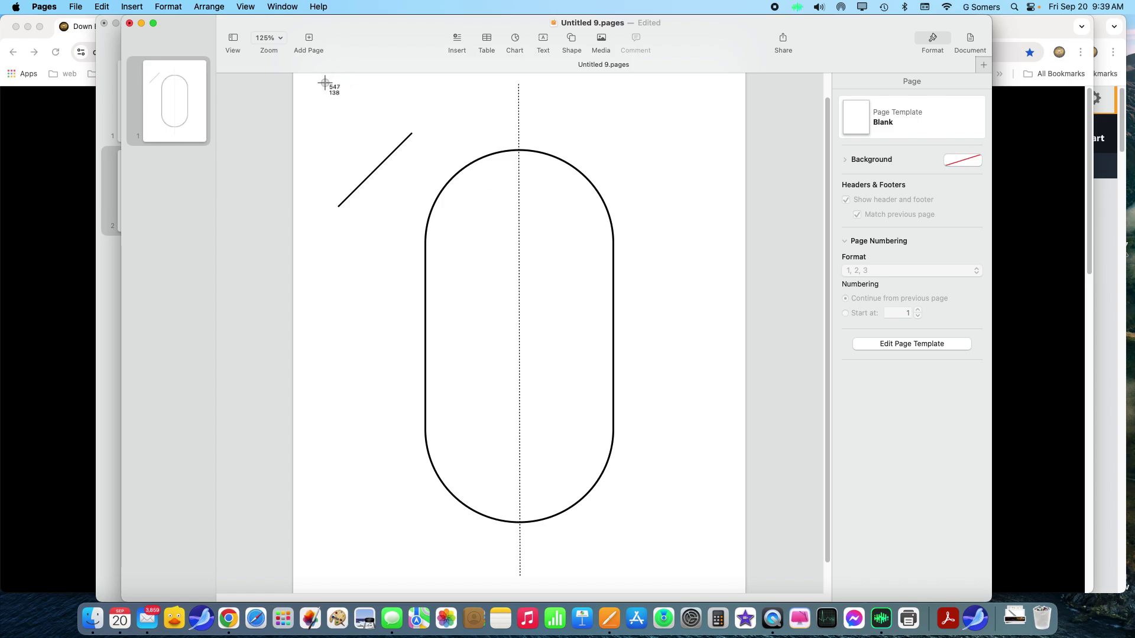
# - Capture the page area with the diagonal line, pill and dashed line to the clipboard, and create a new image from it in Preview
pyautogui.moveTo(308, 103); pyautogui.dragTo(698, 562)
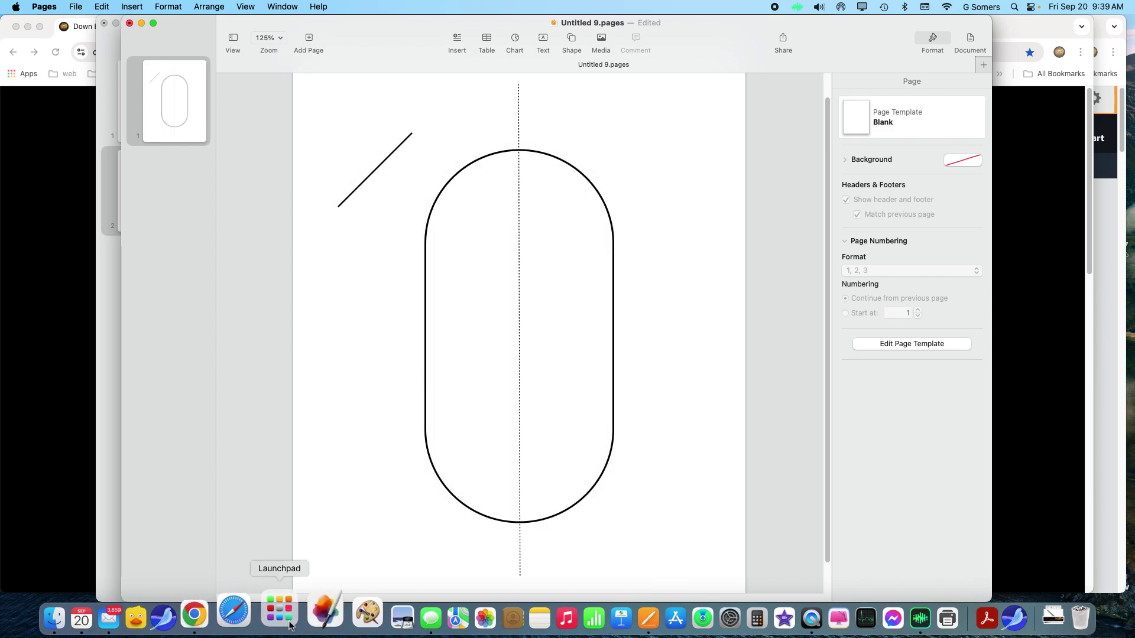
pyautogui.click(360, 619)
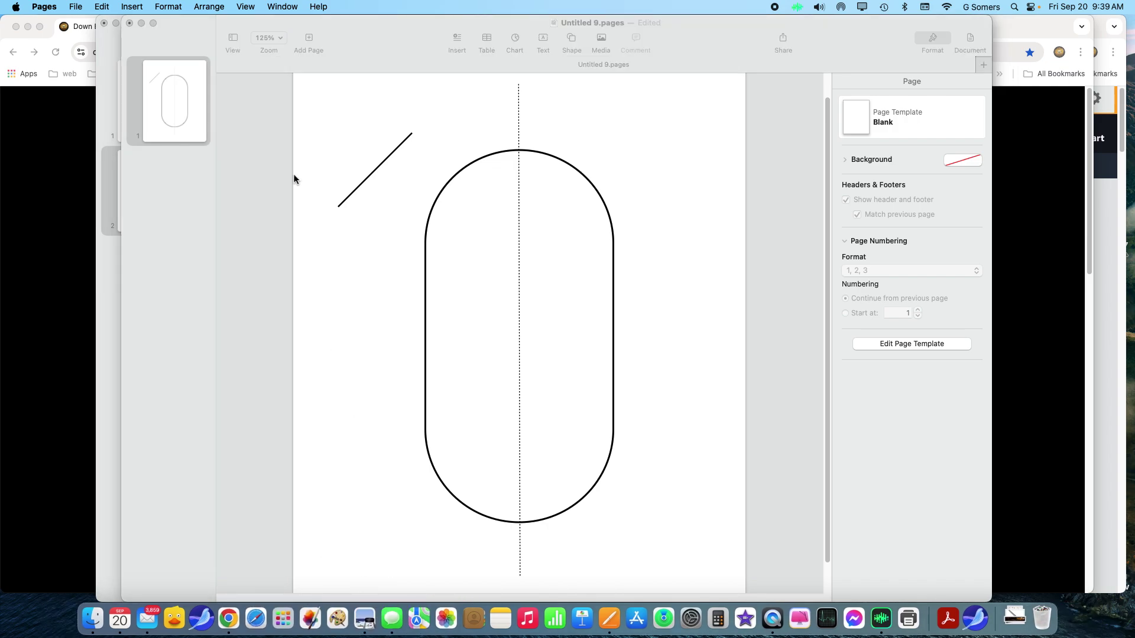
pyautogui.click(80, 6)
pyautogui.click(80, 7)
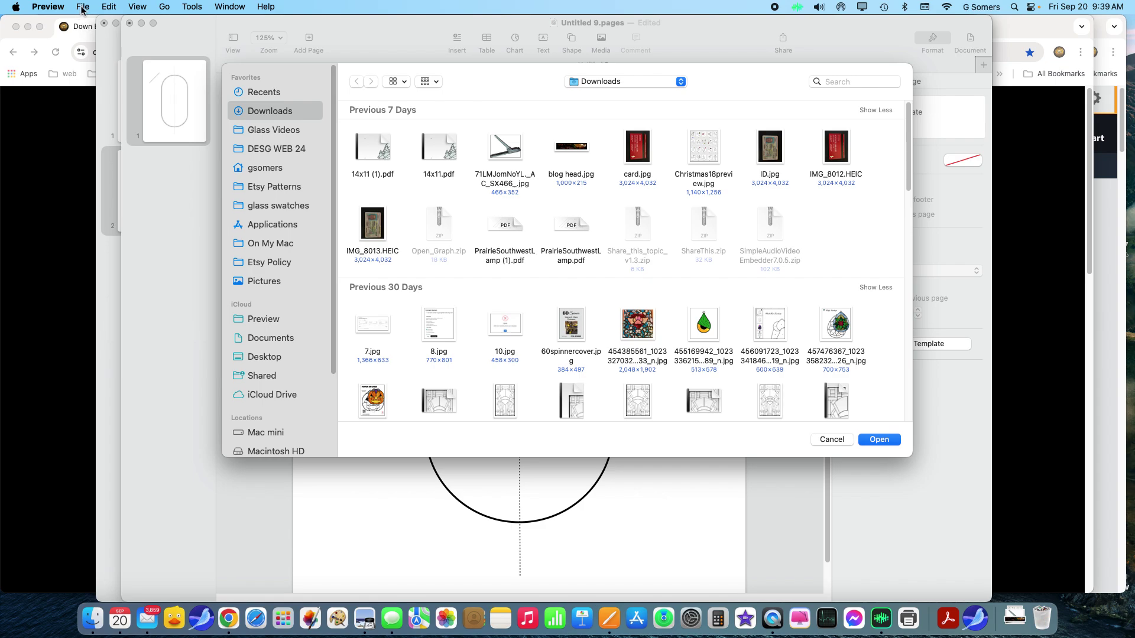
pyautogui.click(81, 6)
pyautogui.click(89, 26)
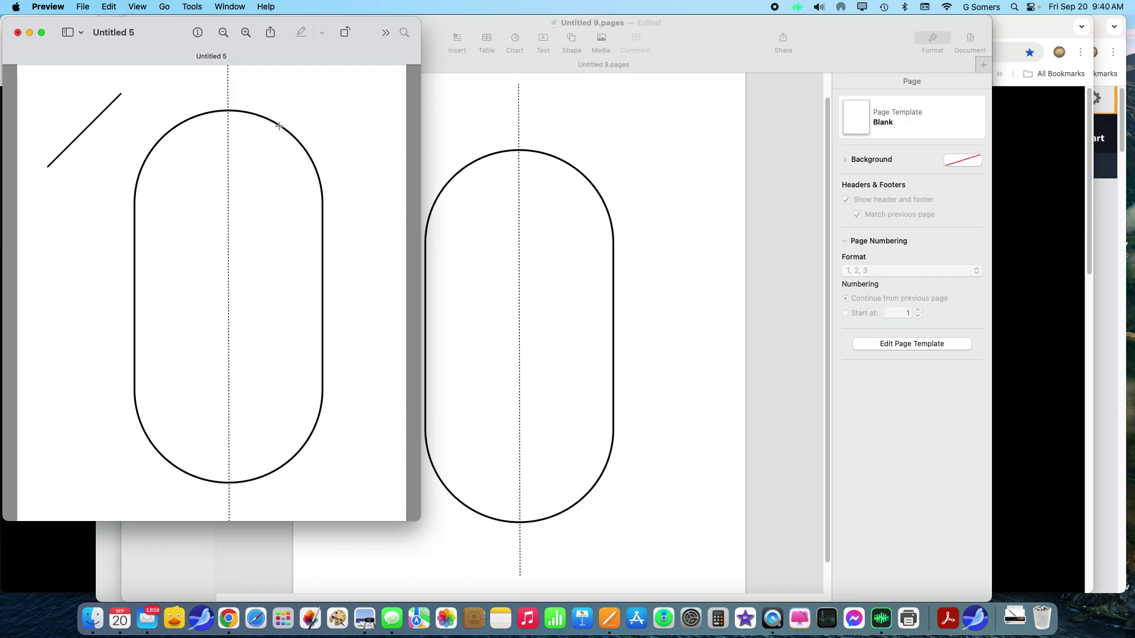
# - Switch back to Pages, add a blank page after page 1, and paste the captured image onto it
pyautogui.click(444, 125)
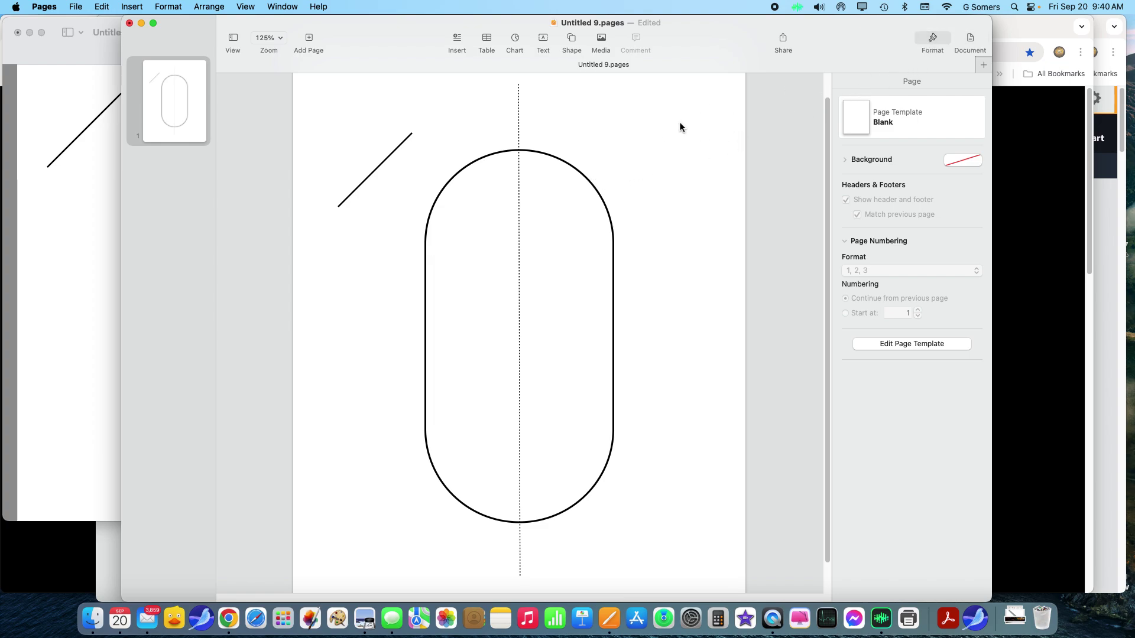
pyautogui.click(597, 197)
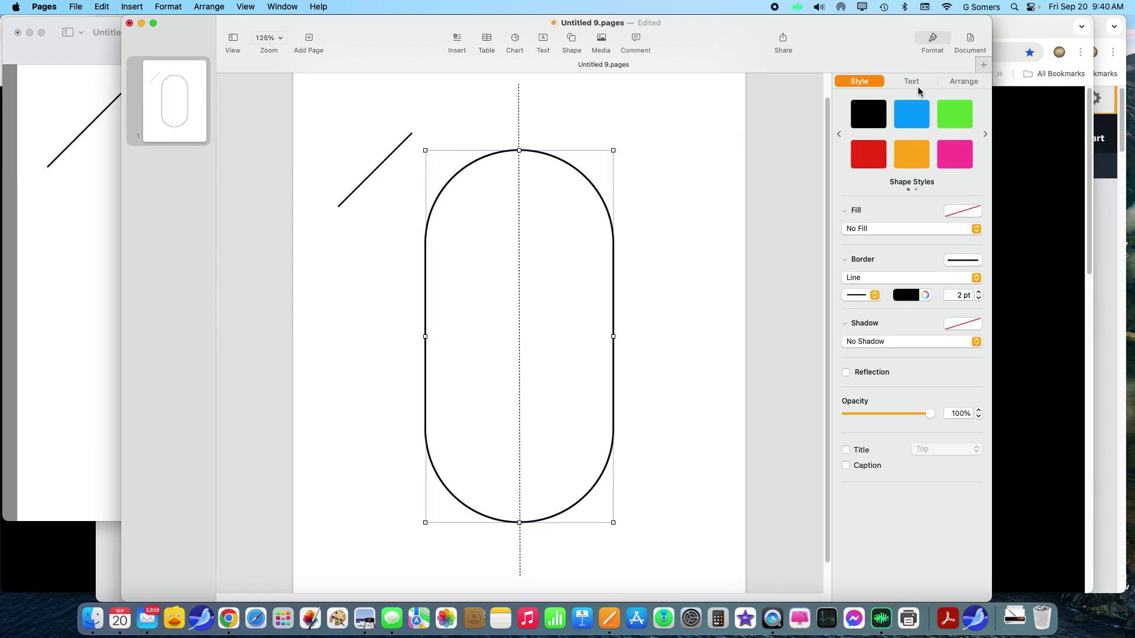
pyautogui.click(793, 151)
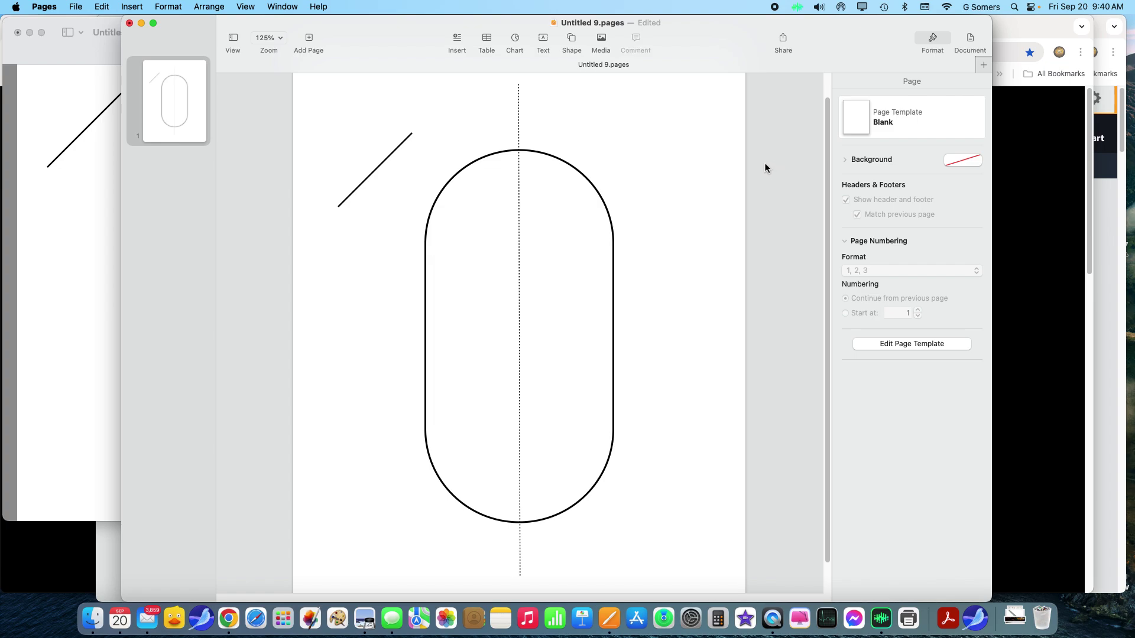
pyautogui.click(173, 97)
pyautogui.rightClick(173, 98)
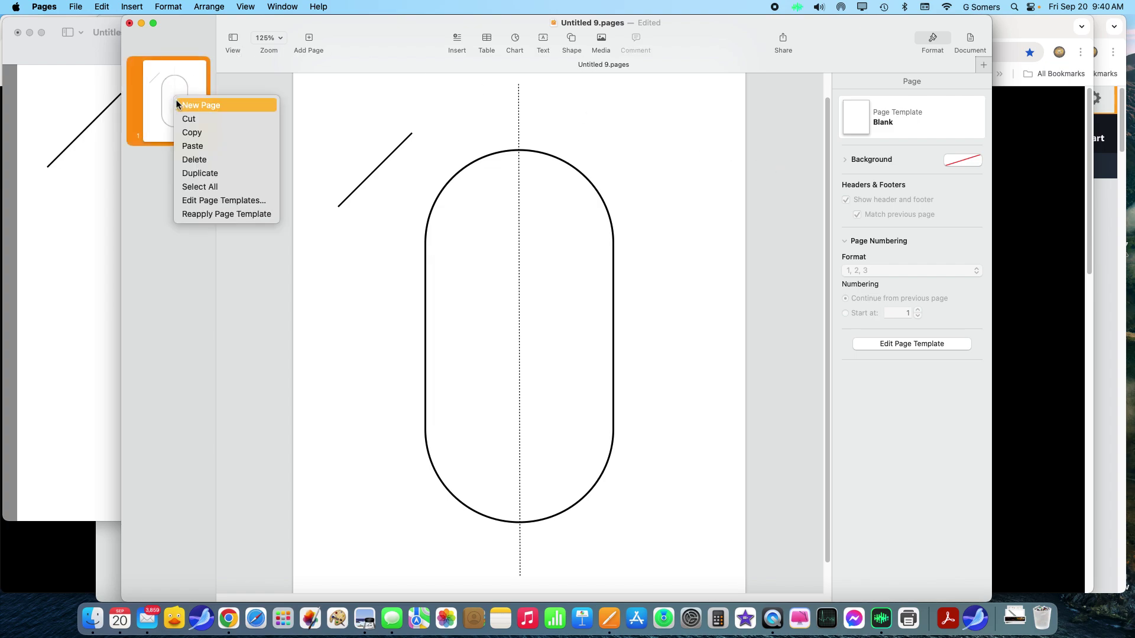
pyautogui.click(178, 104)
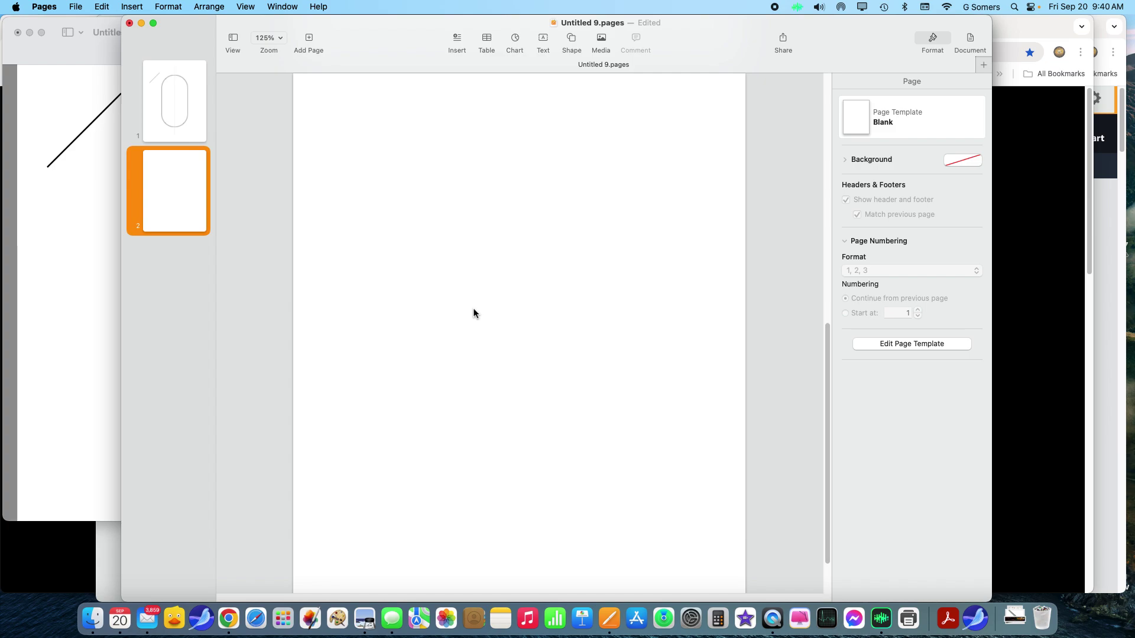
pyautogui.press('super+v')
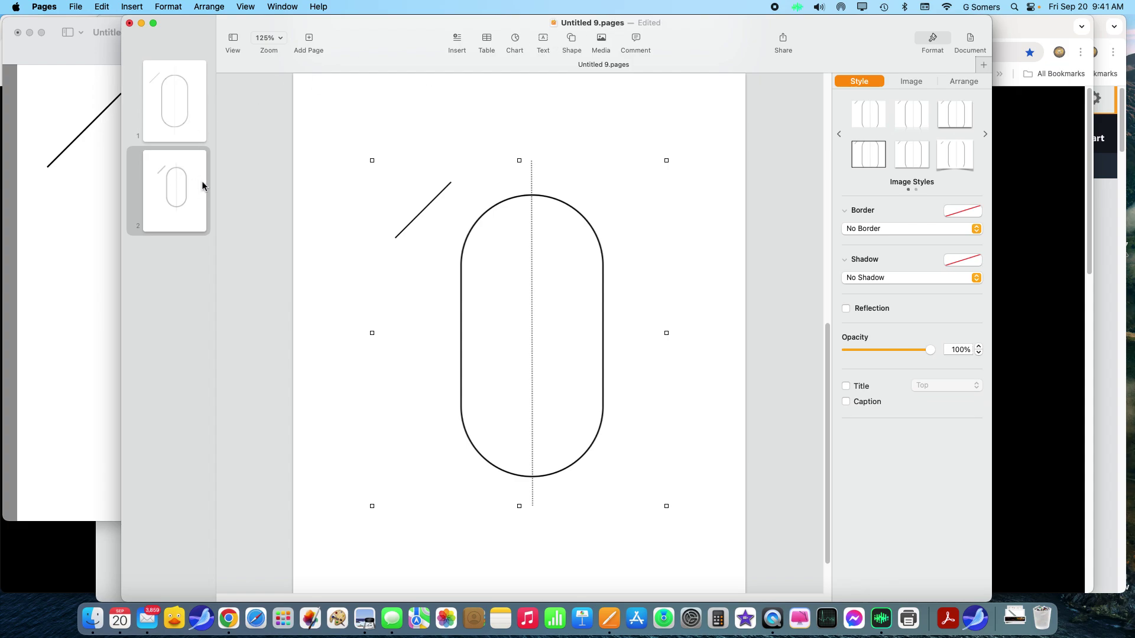
pyautogui.click(333, 169)
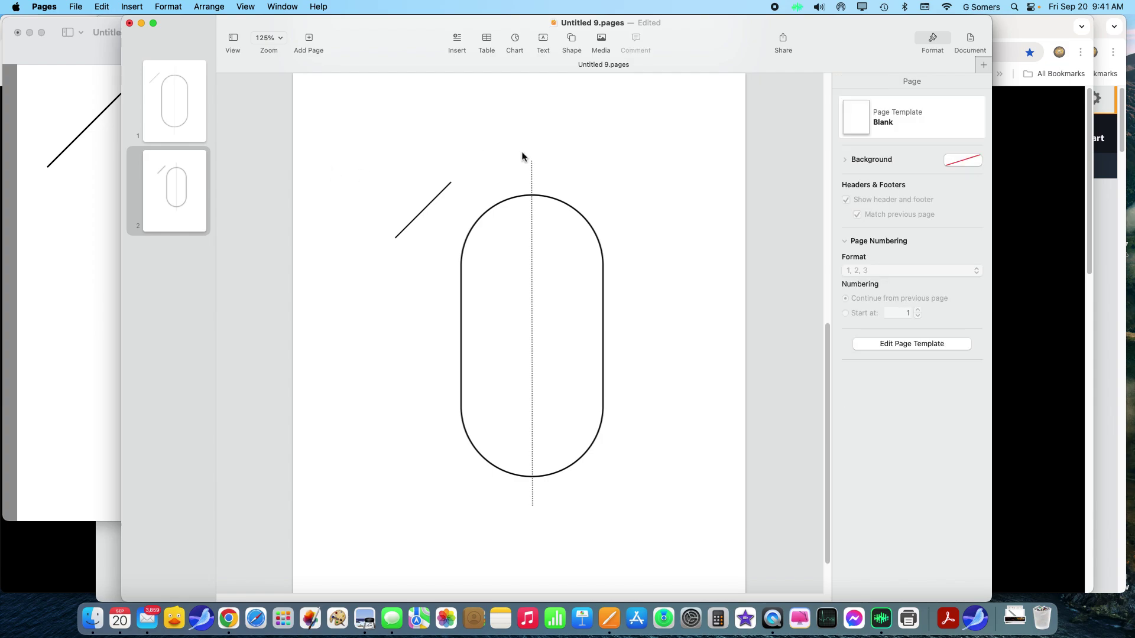
# - Start background removal on the pasted image, try the automatic result twice, and reset it each time
pyautogui.click(591, 234)
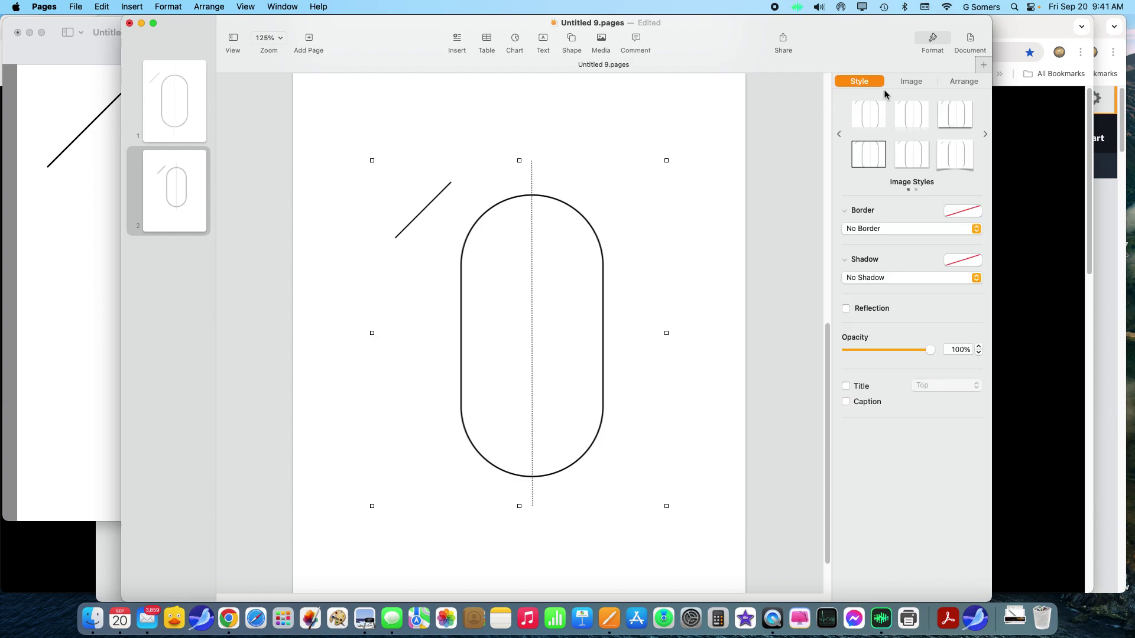
pyautogui.click(907, 83)
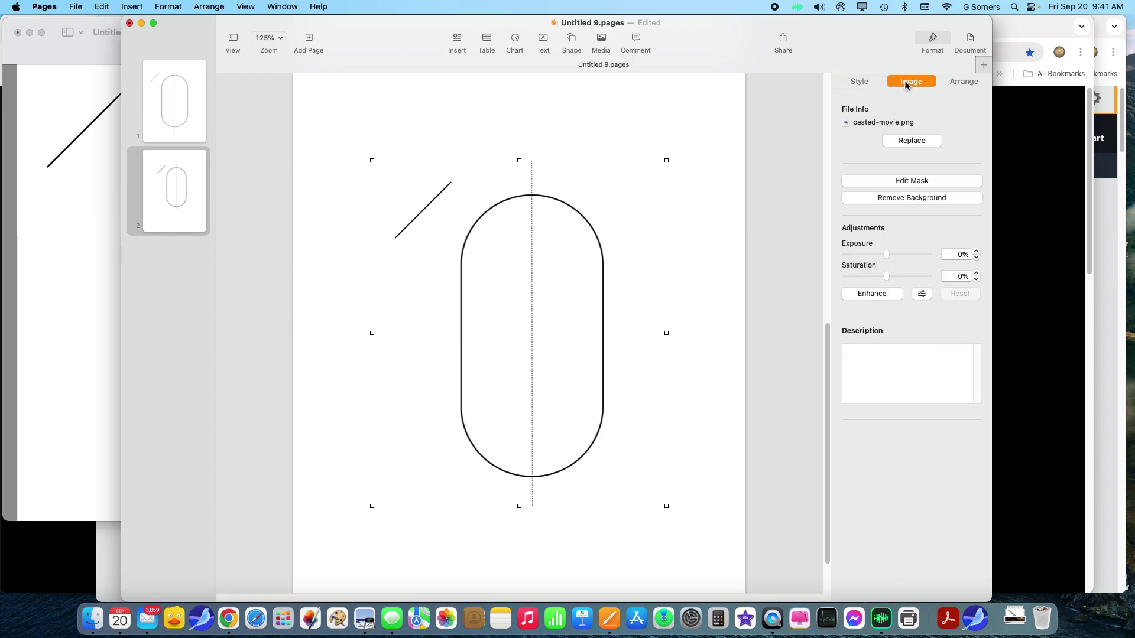
pyautogui.click(910, 198)
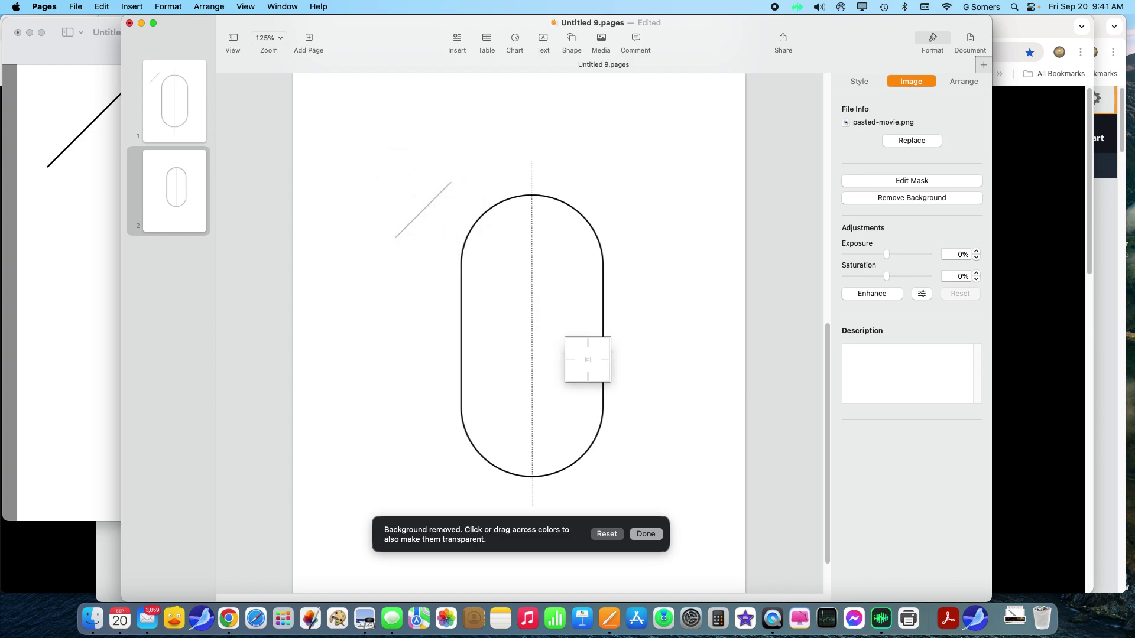
pyautogui.click(609, 539)
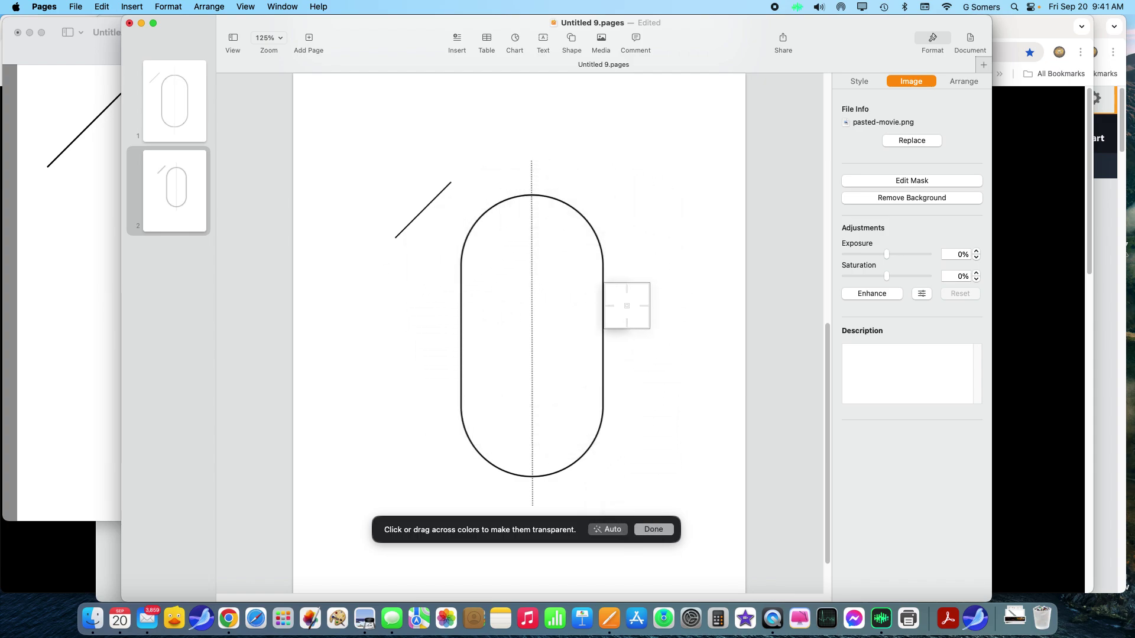
pyautogui.click(609, 530)
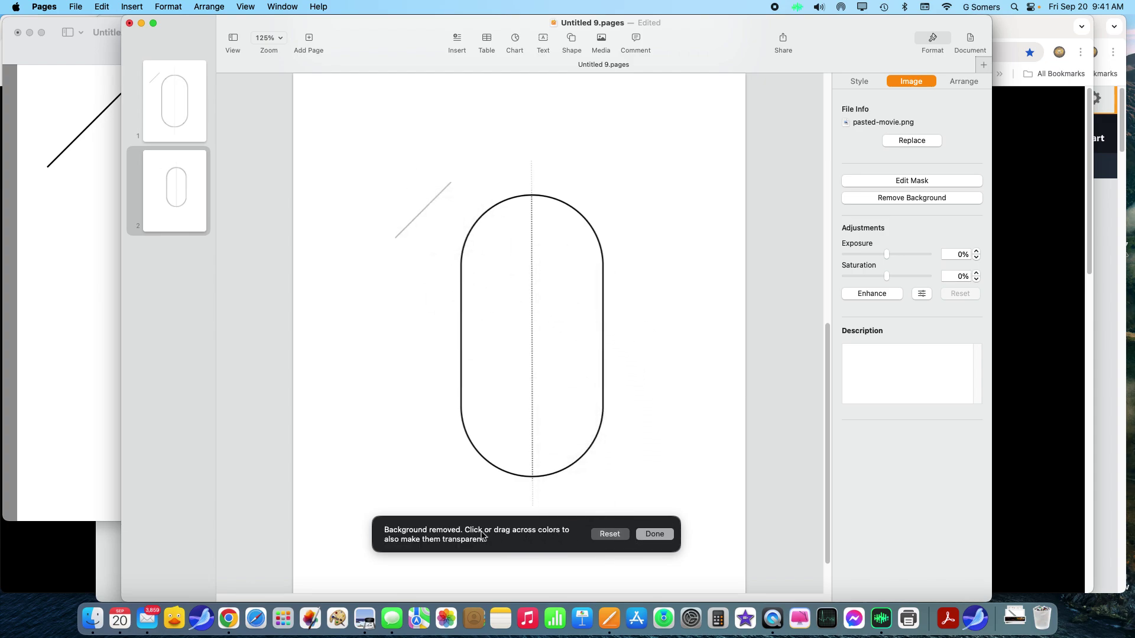
pyautogui.click(605, 535)
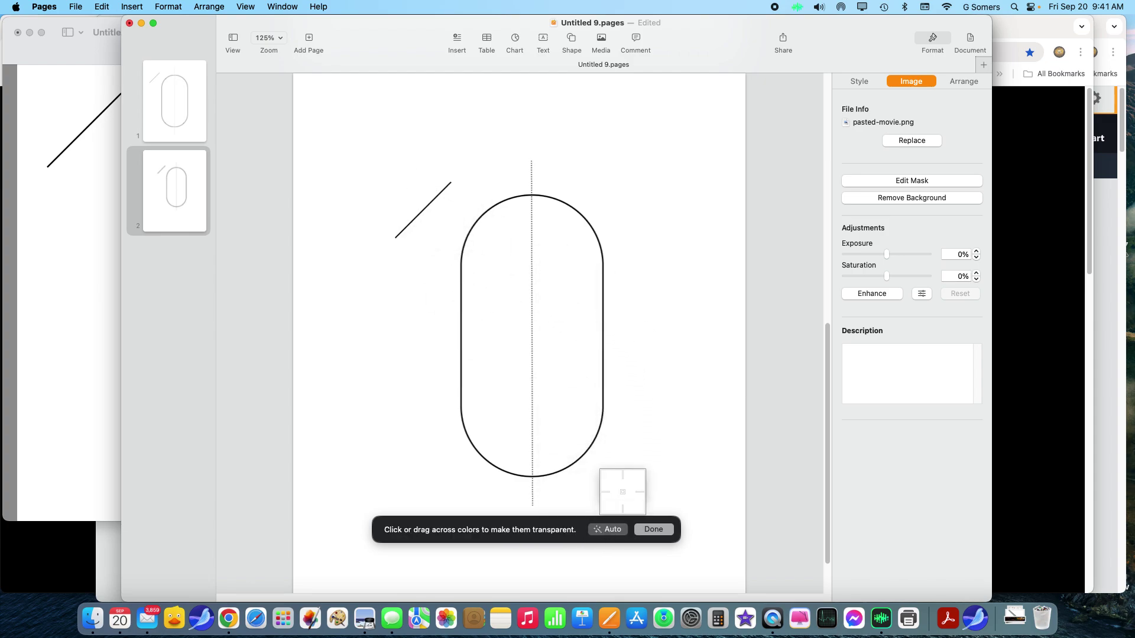
# - Make the white areas outside and inside the pill transparent by hand, finish the background removal, and deselect the image
pyautogui.moveTo(638, 274)
pyautogui.mouseDown()
pyautogui.moveTo(669, 281)
pyautogui.moveTo(637, 275)
pyautogui.mouseUp()
pyautogui.moveTo(568, 264); pyautogui.dragTo(568, 263)
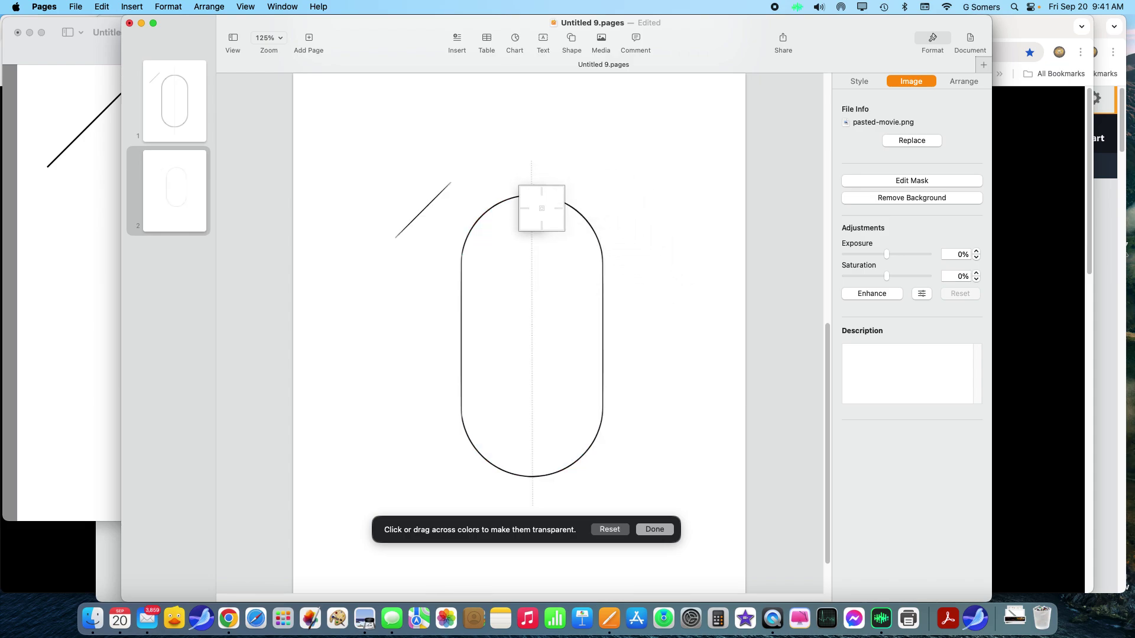
pyautogui.click(654, 529)
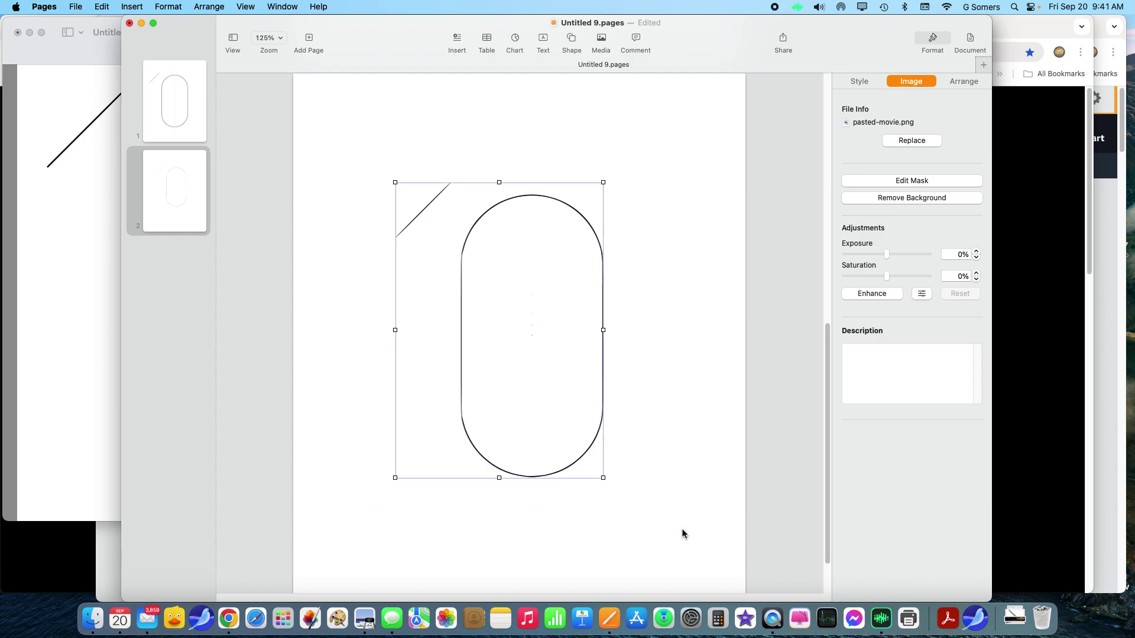
pyautogui.click(682, 534)
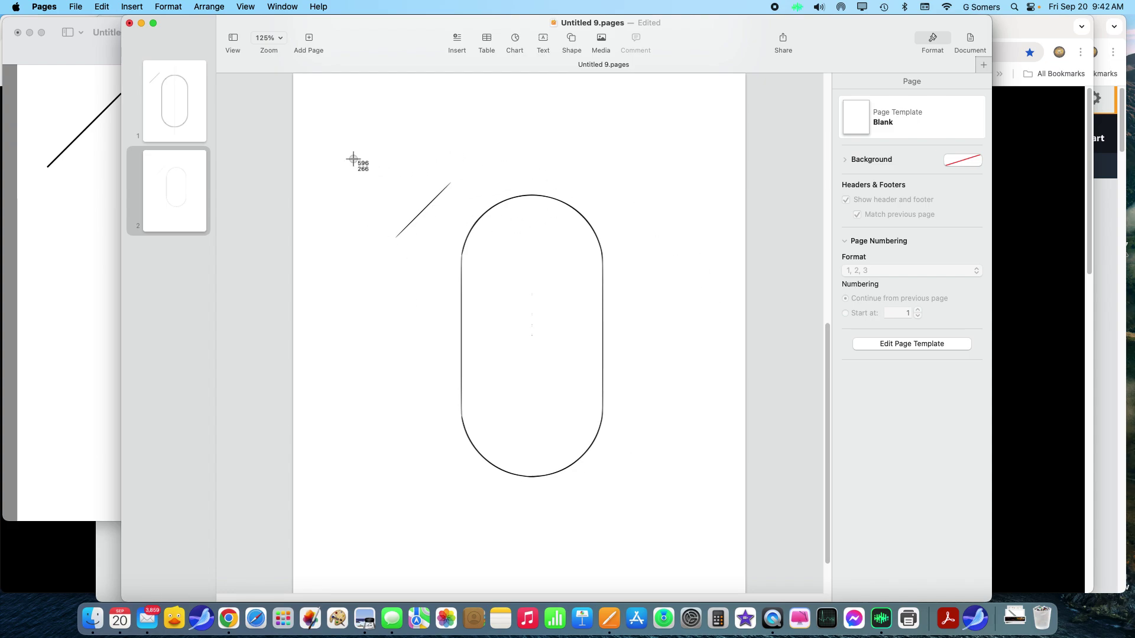
# - Capture the page 2 area with the diagonal line and pill to the clipboard, and create a new image from it in Preview
pyautogui.moveTo(365, 155); pyautogui.dragTo(665, 551)
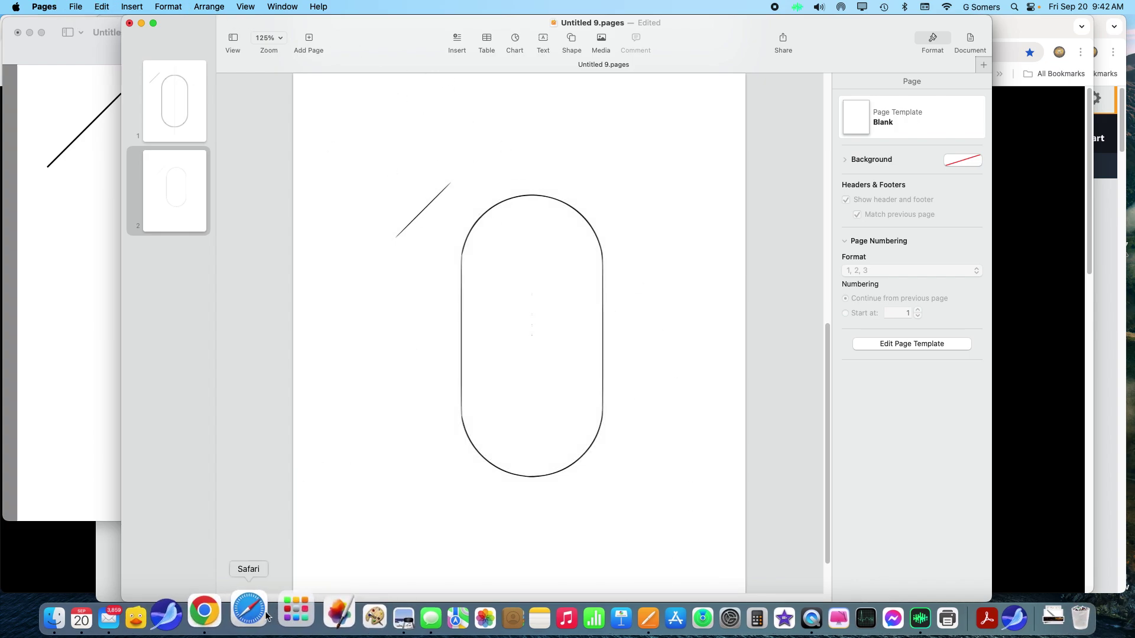
pyautogui.click(363, 616)
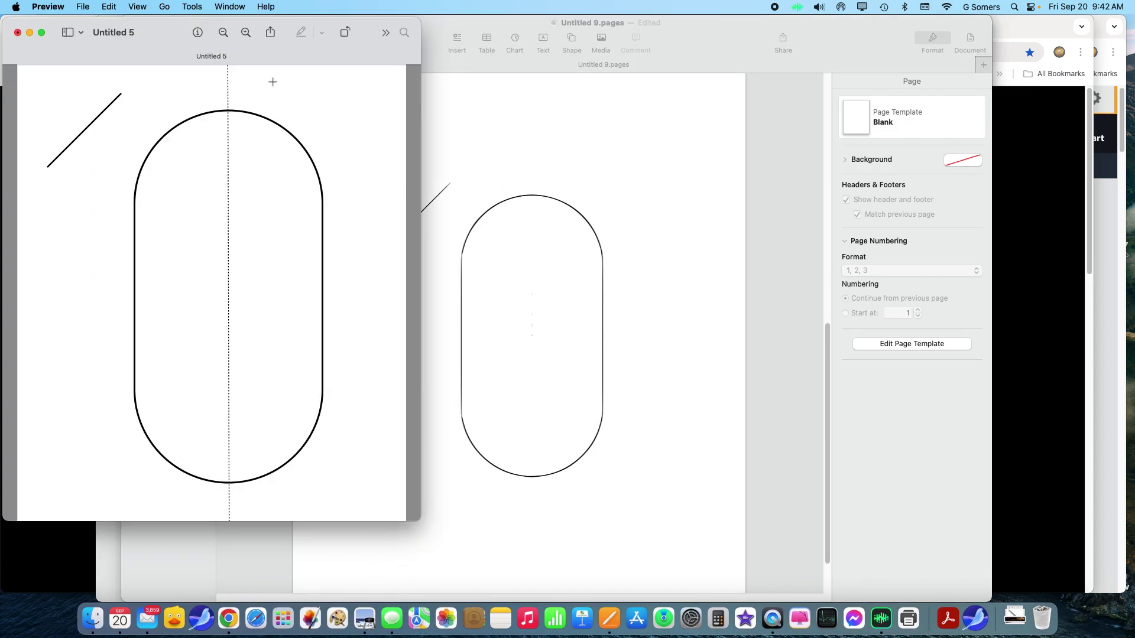
pyautogui.click(81, 7)
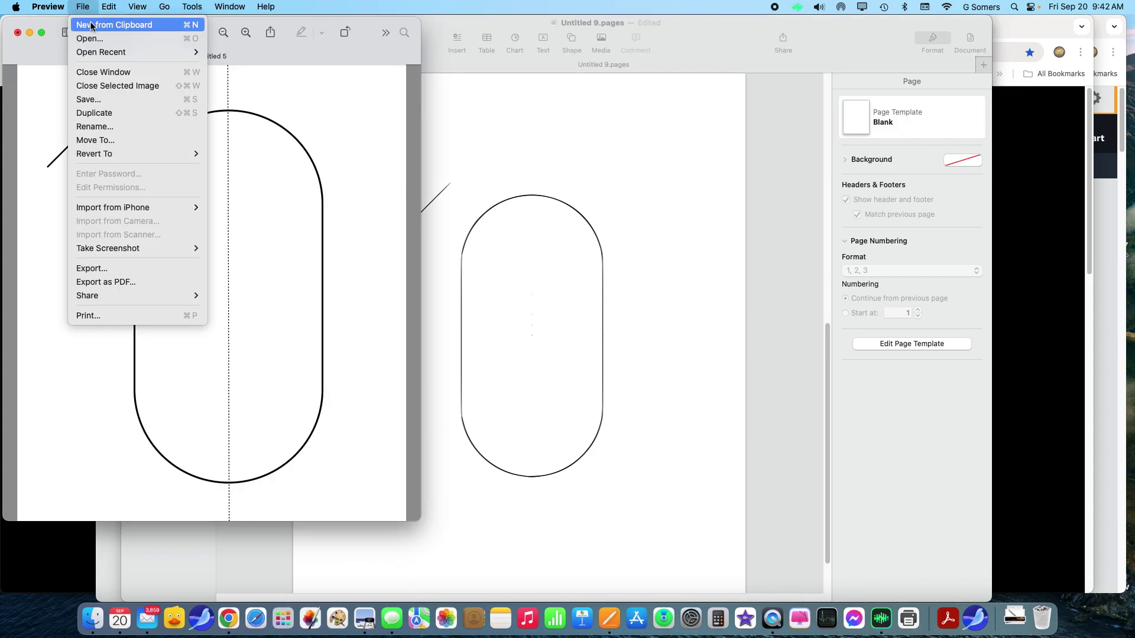
pyautogui.click(90, 25)
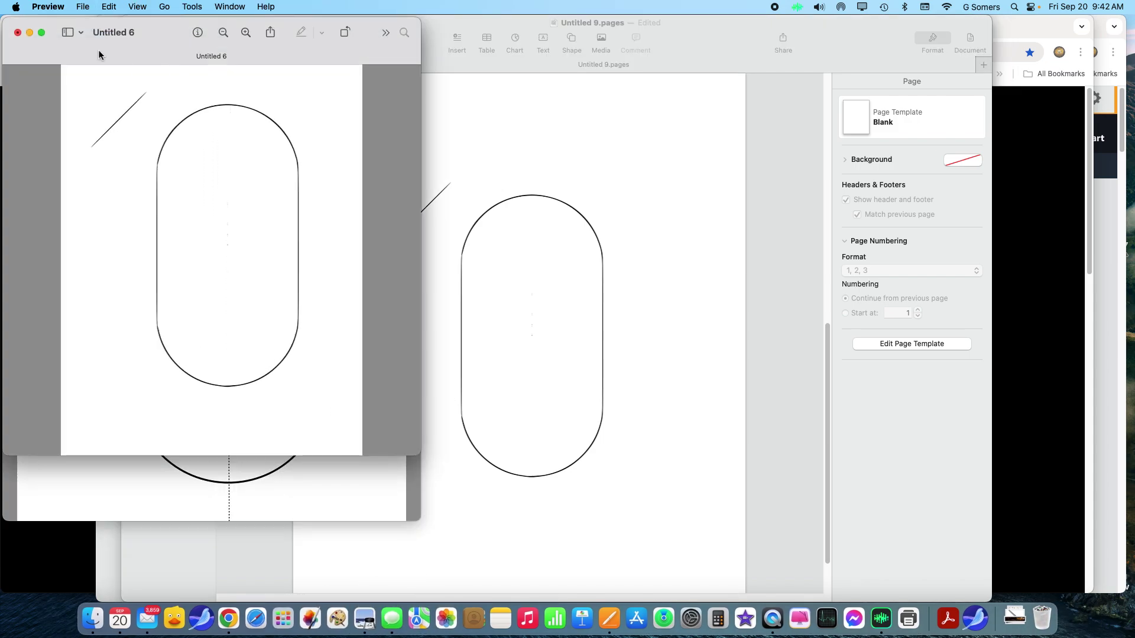
# - Close the newly captured image in Preview, deleting it instead of saving, and return to the Pages document
pyautogui.click(18, 33)
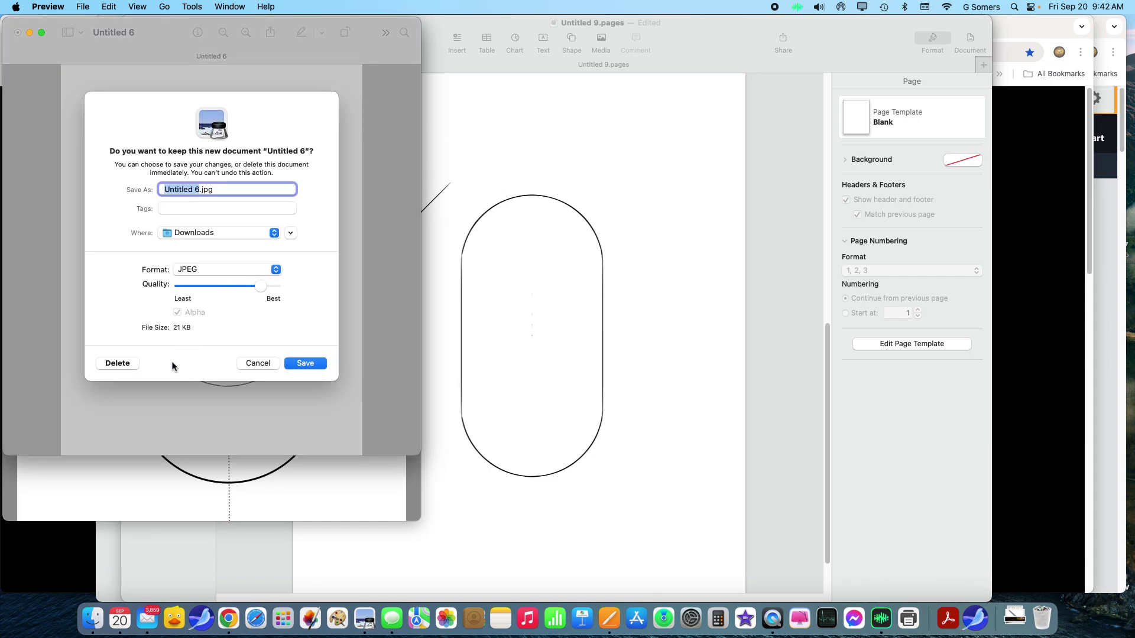
pyautogui.click(258, 363)
pyautogui.click(23, 35)
pyautogui.click(119, 363)
pyautogui.click(654, 193)
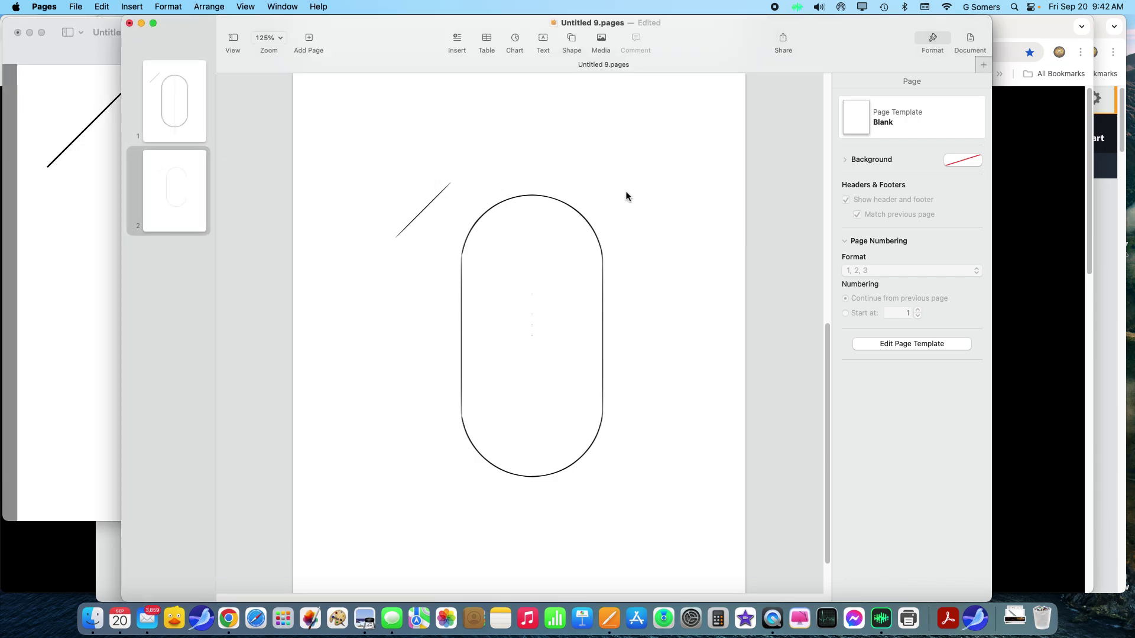
# - Remove the background of the pasted image again, making the remaining areas beside and inside the pill transparent, then finish and deselect
pyautogui.click(500, 203)
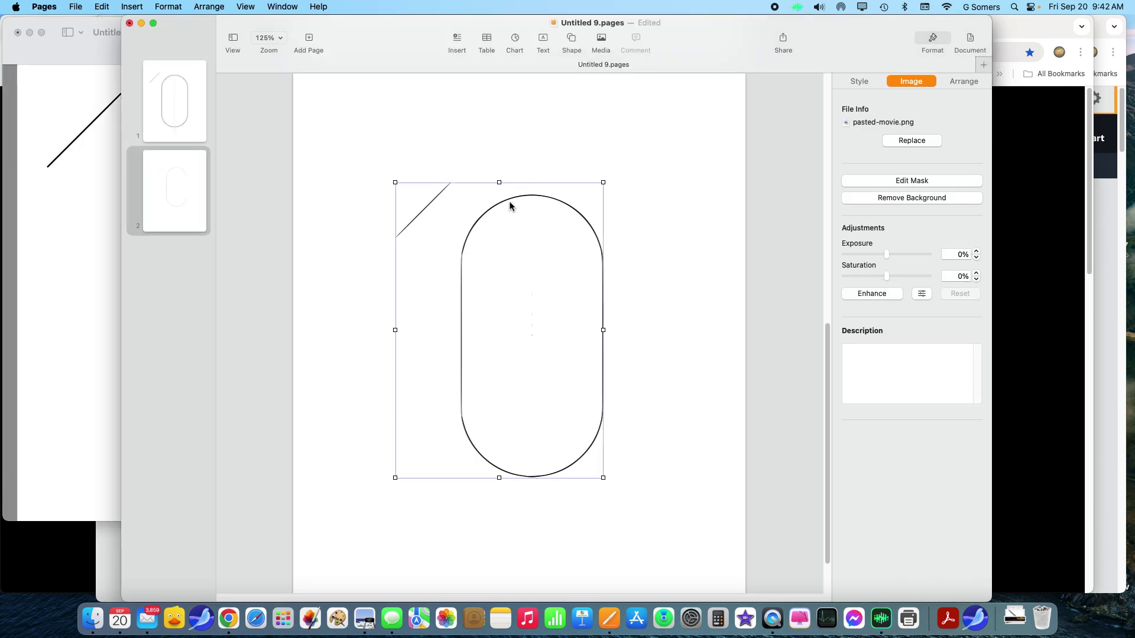
pyautogui.click(655, 185)
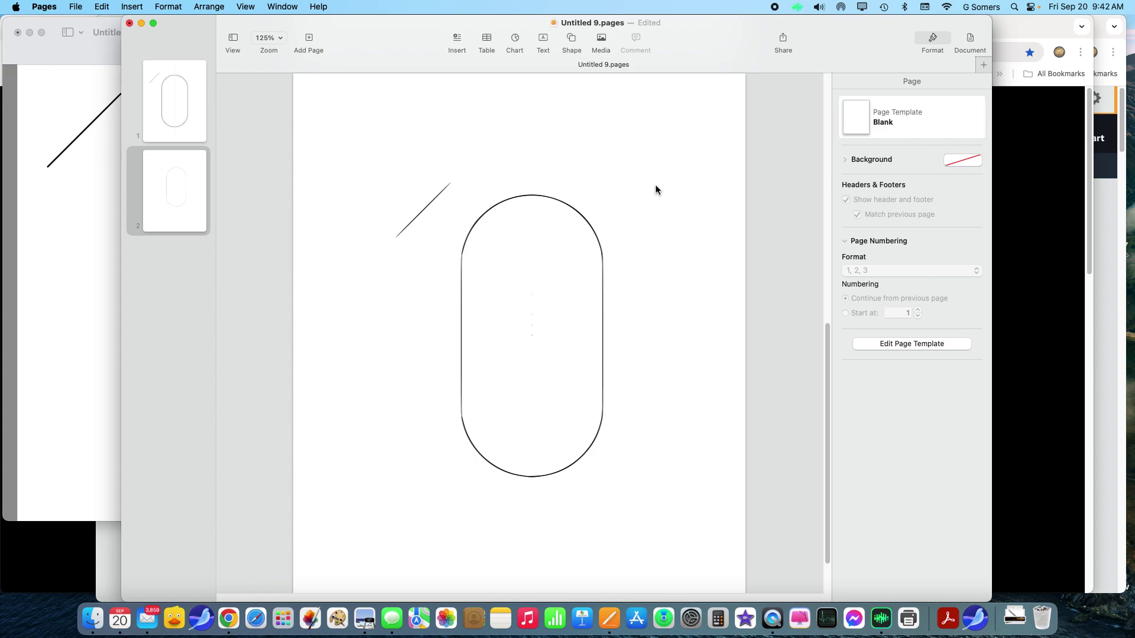
pyautogui.click(570, 193)
pyautogui.click(473, 207)
pyautogui.click(441, 189)
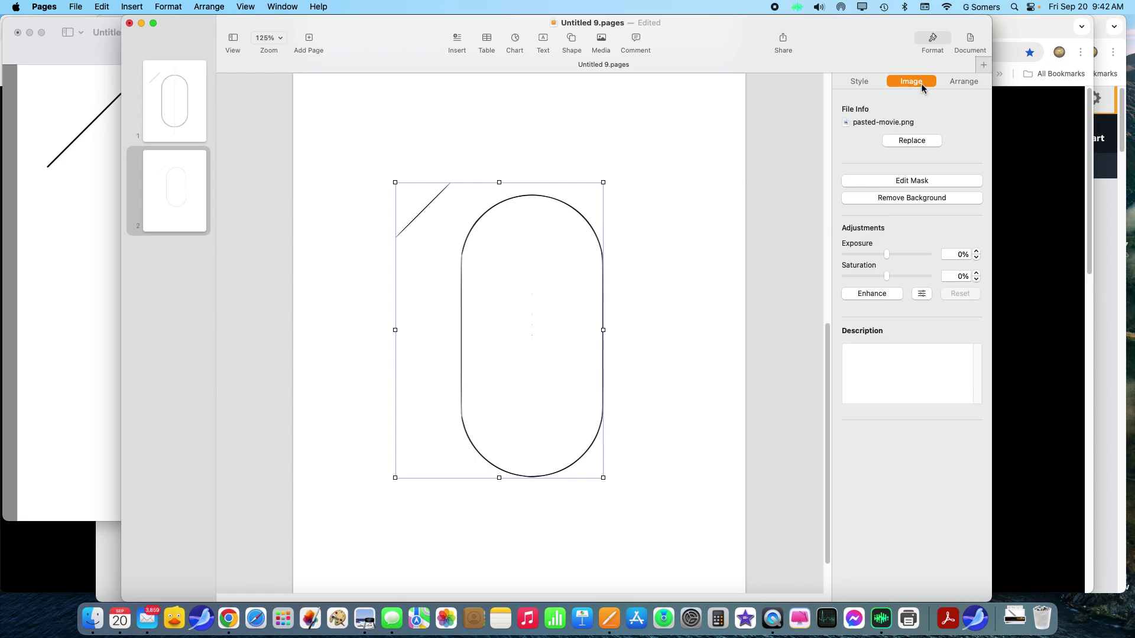
pyautogui.click(898, 199)
pyautogui.moveTo(630, 254); pyautogui.dragTo(692, 289)
pyautogui.moveTo(577, 374); pyautogui.dragTo(609, 383)
pyautogui.click(647, 529)
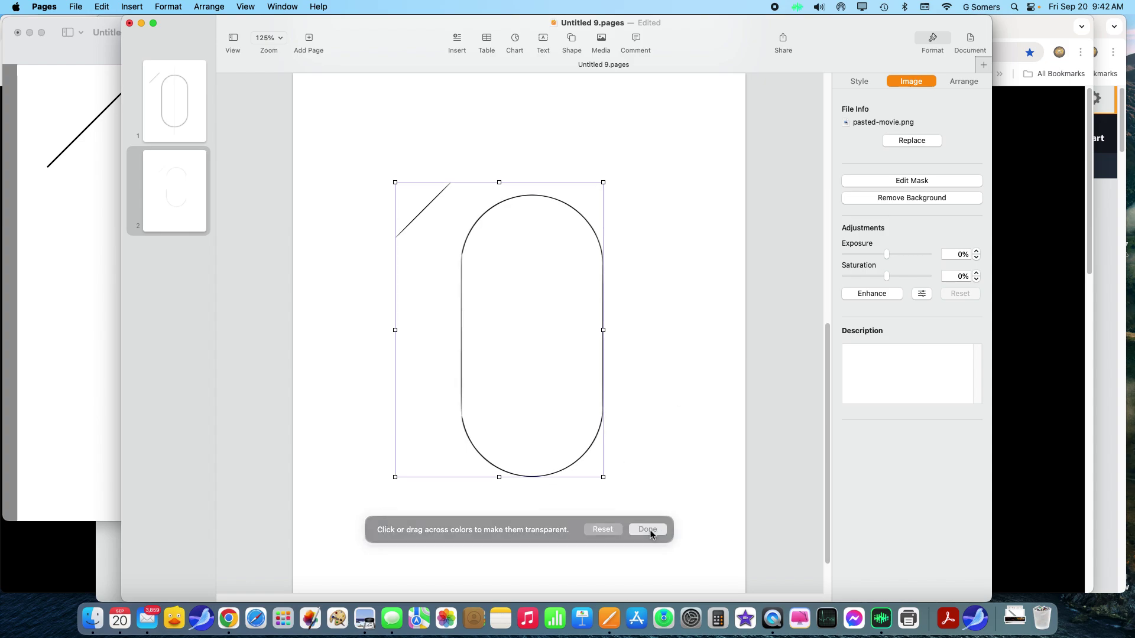
pyautogui.click(654, 532)
pyautogui.click(564, 397)
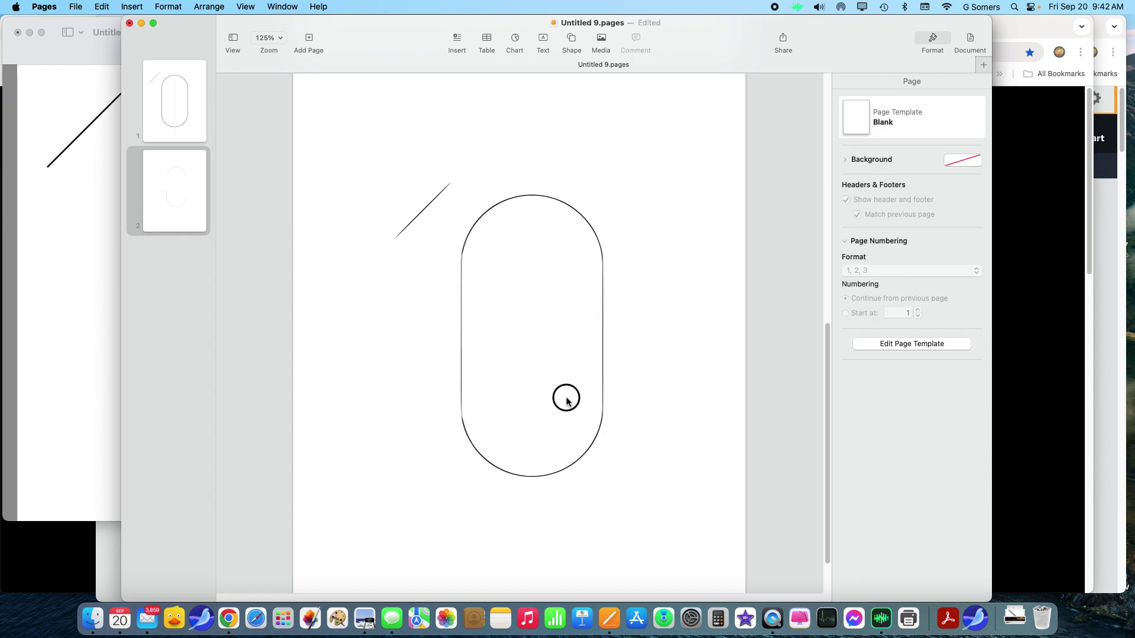
pyautogui.click(710, 364)
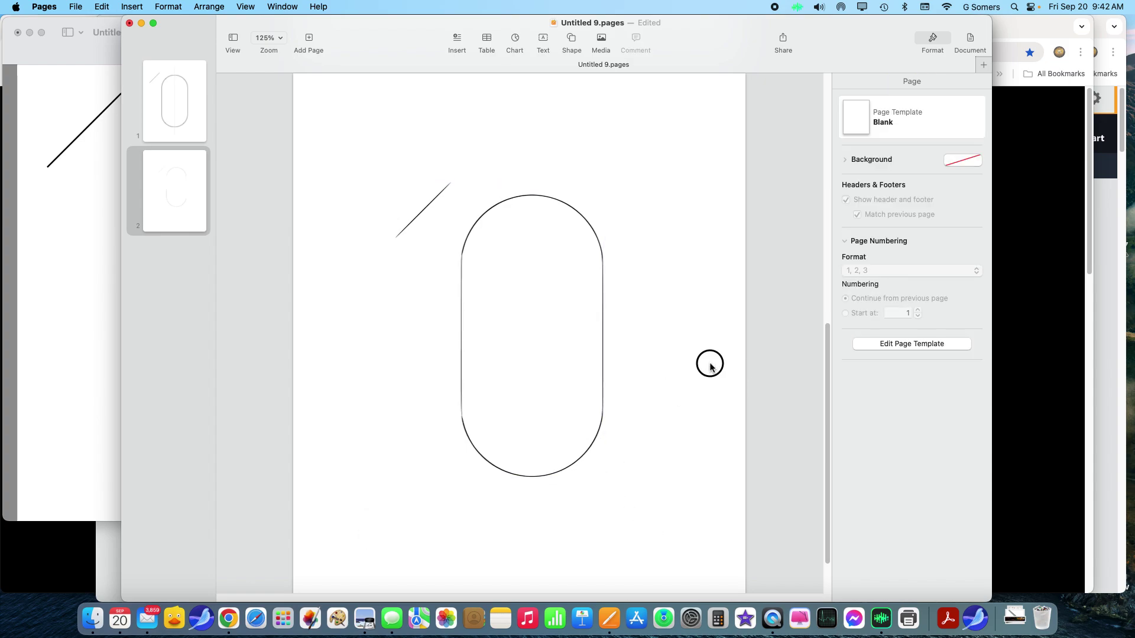
# - Copy the background-free image from page 2 and create a new image from the clipboard in Preview
pyautogui.click(602, 268)
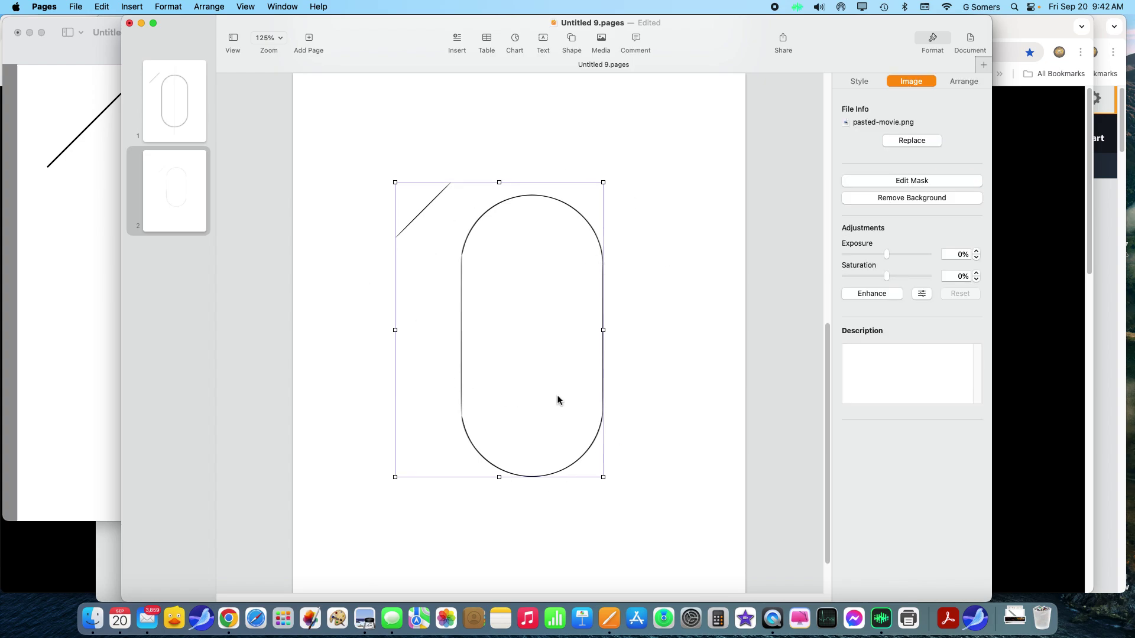
pyautogui.press('super+c')
pyautogui.click(366, 611)
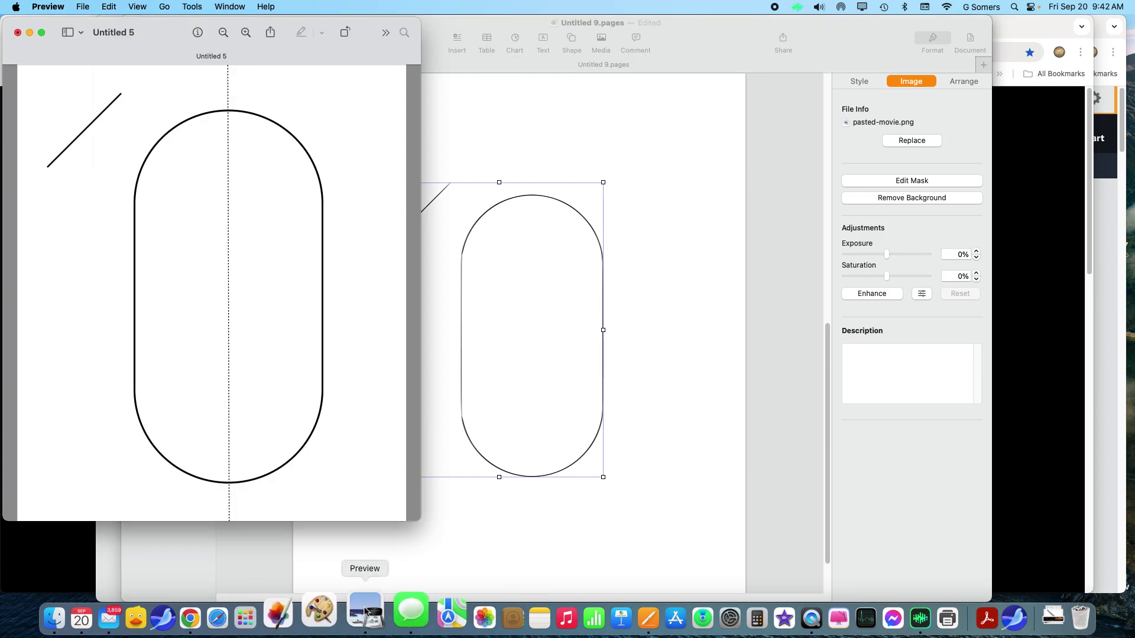
pyautogui.click(82, 7)
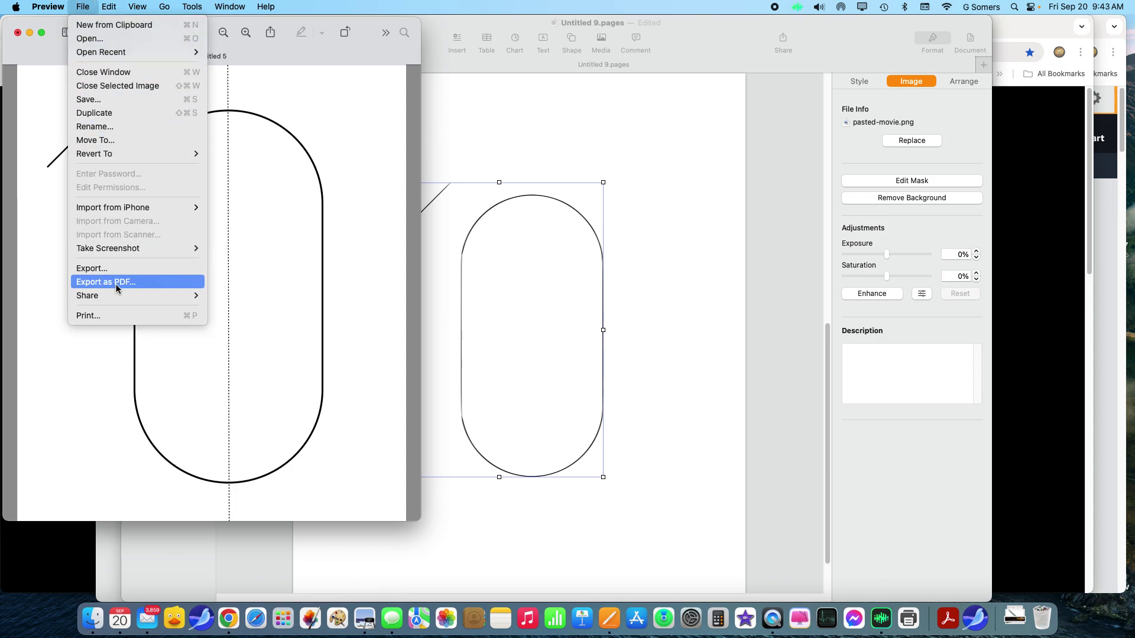
pyautogui.moveTo(119, 214)
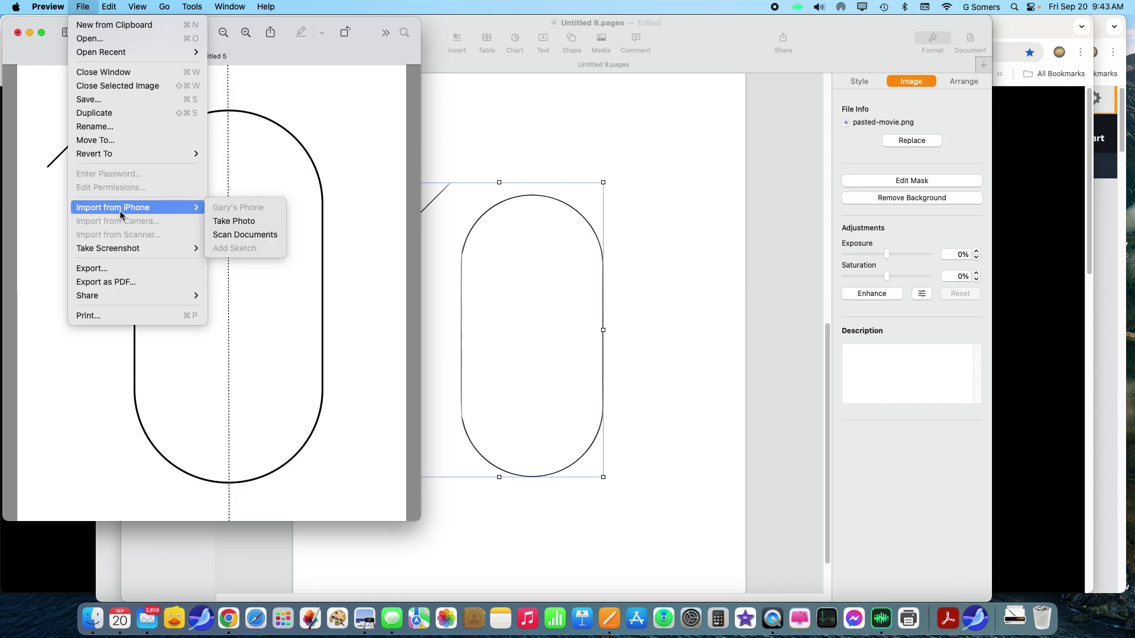
pyautogui.click(115, 25)
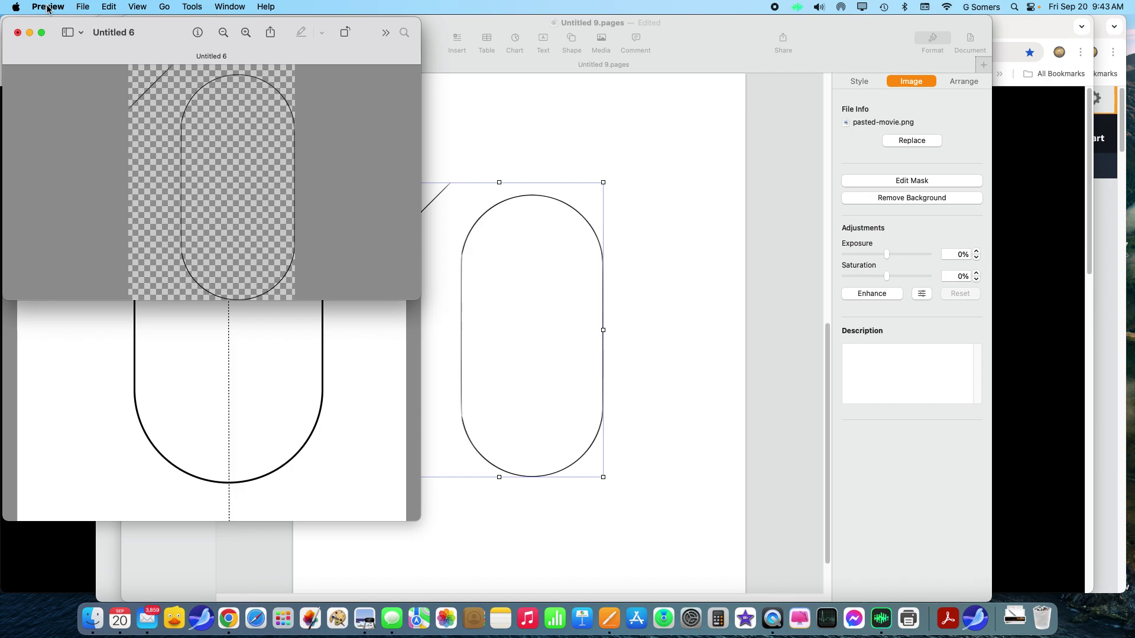
# - Start exporting the transparent image, look through the available file formats, and cancel the export
pyautogui.click(82, 8)
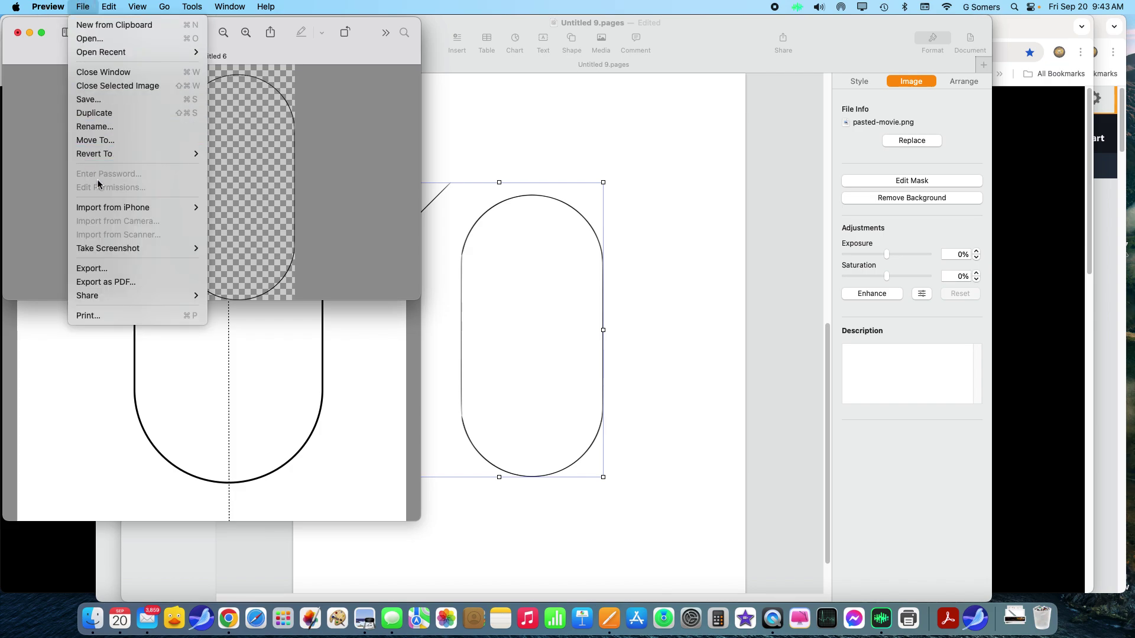
pyautogui.click(100, 269)
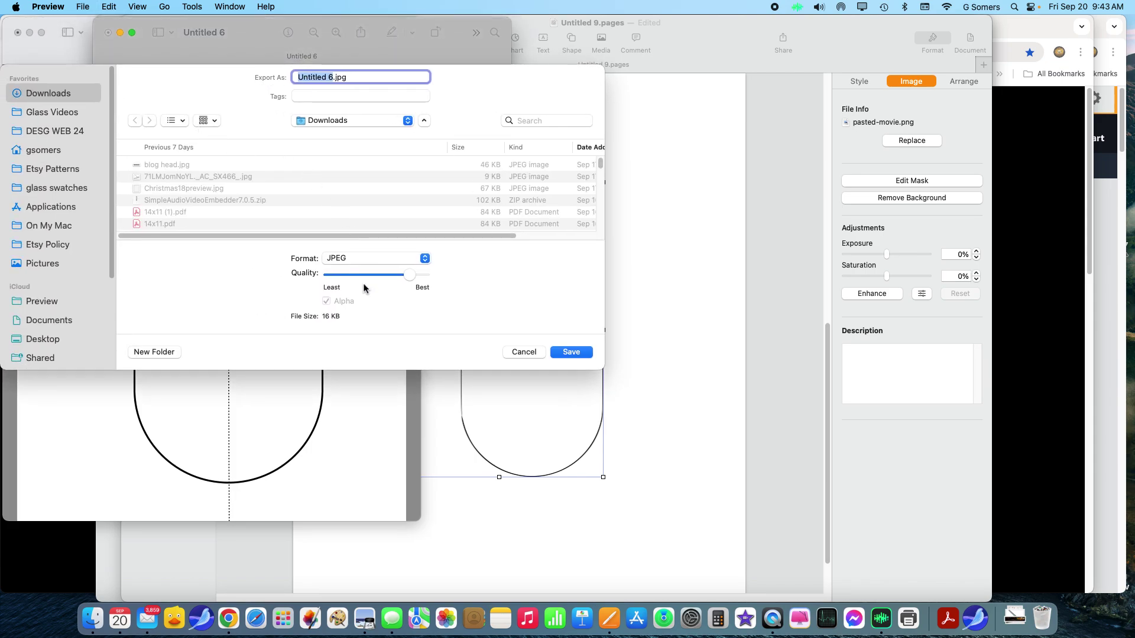
pyautogui.click(372, 258)
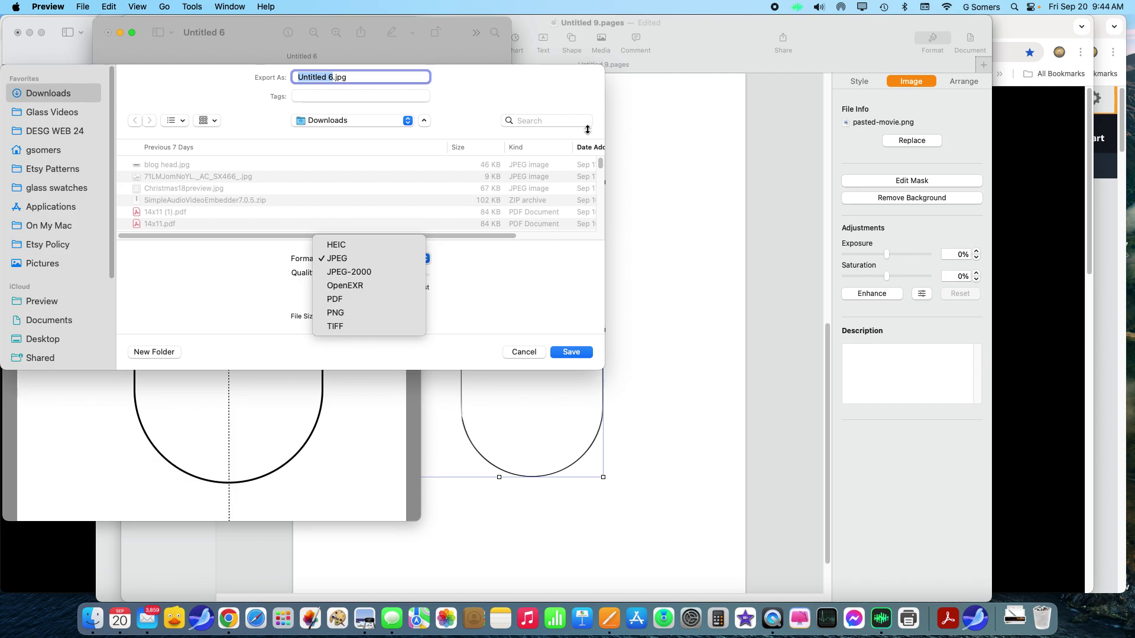
pyautogui.click(520, 352)
pyautogui.click(520, 352)
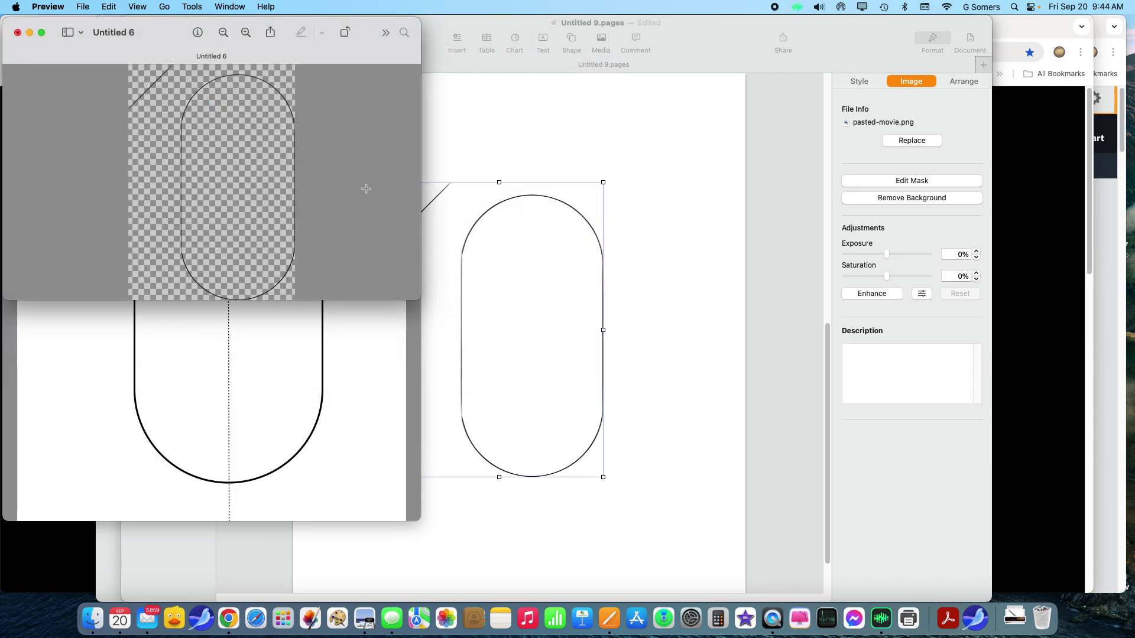
# - Quit Preview, deleting its untitled images, and deselect the pasted image in Pages
pyautogui.press('super+q')
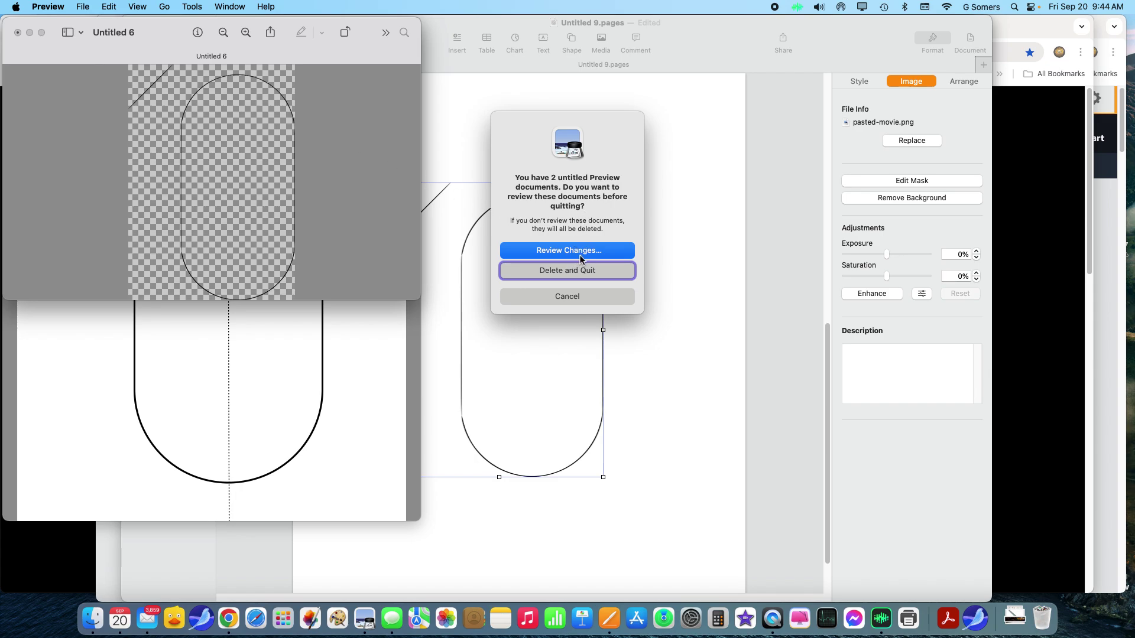
pyautogui.click(579, 271)
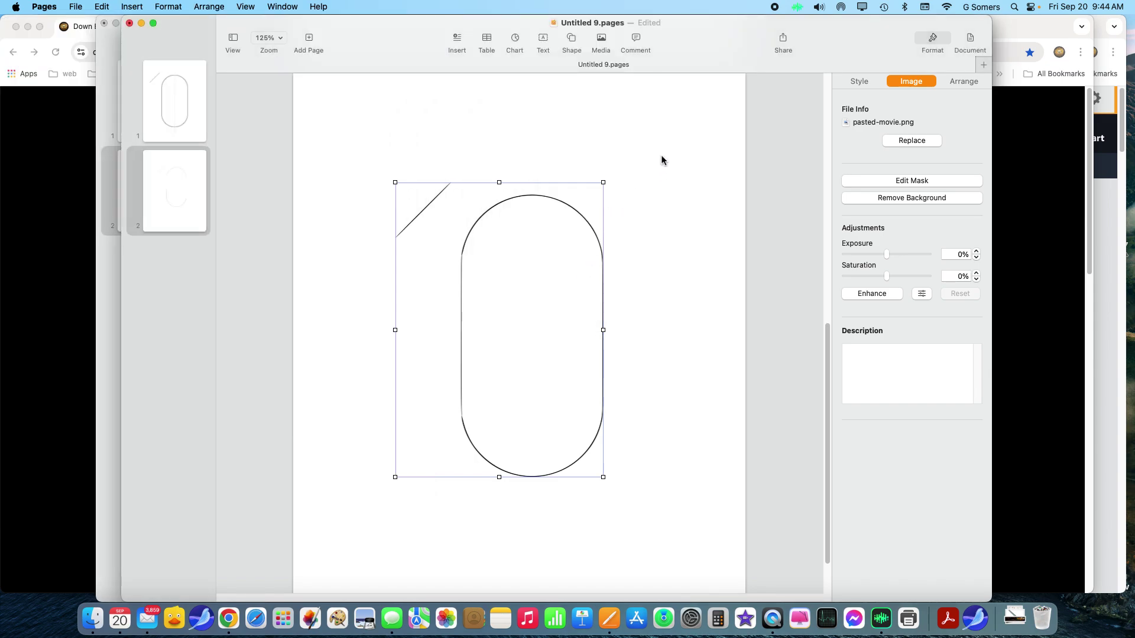
pyautogui.click(591, 322)
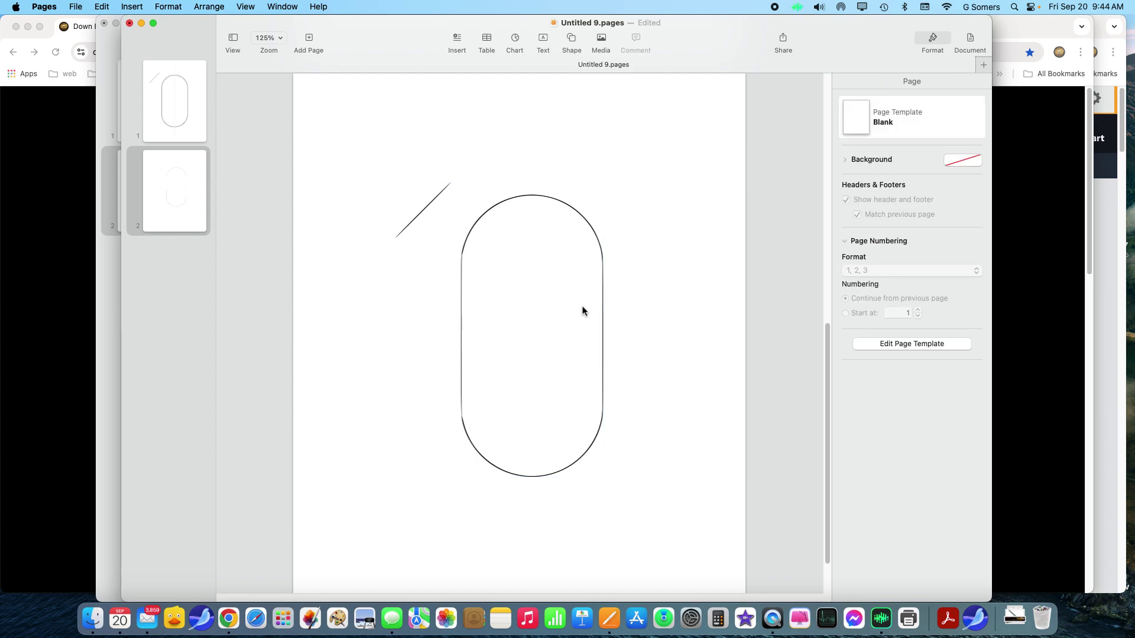
# - Delete page 2 with the pasted image from the Pages document
pyautogui.click(189, 168)
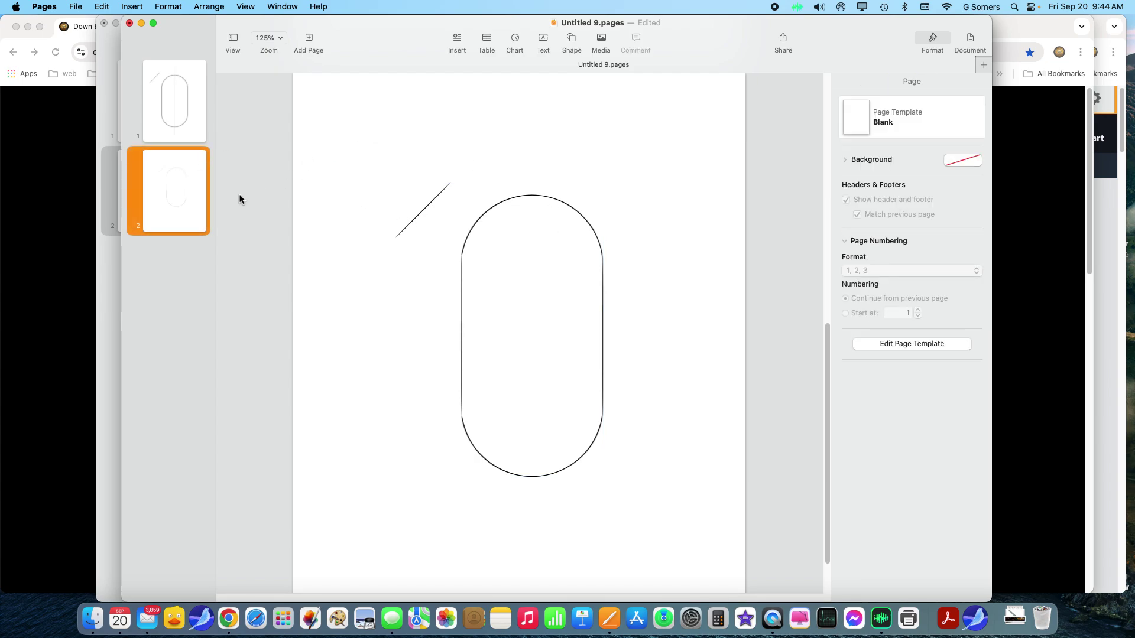
pyautogui.rightClick(196, 190)
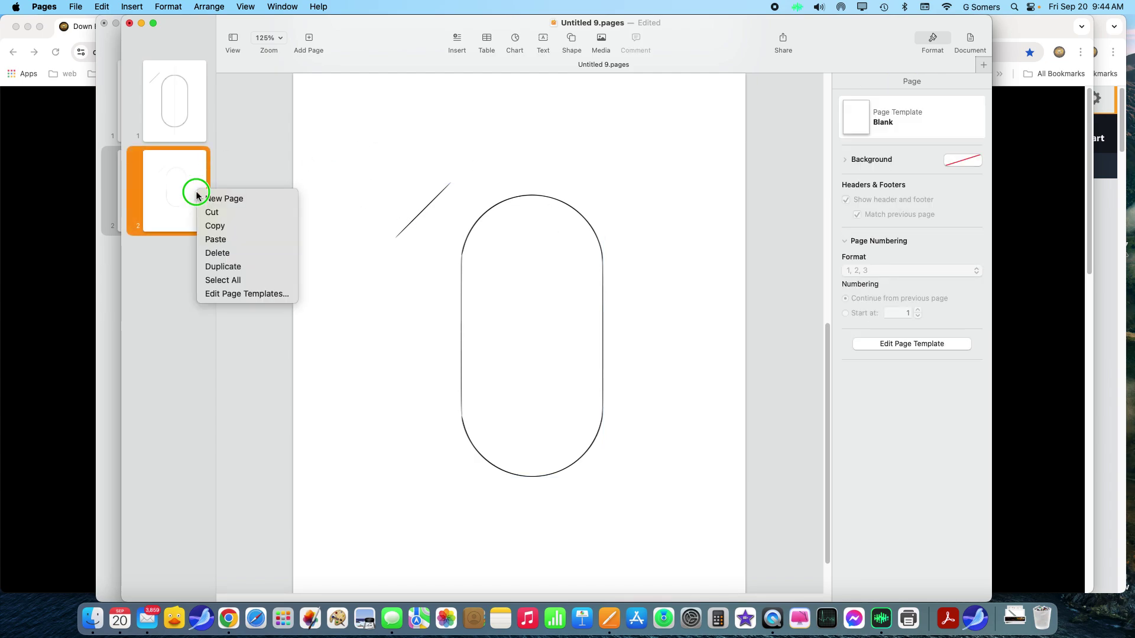
pyautogui.click(218, 253)
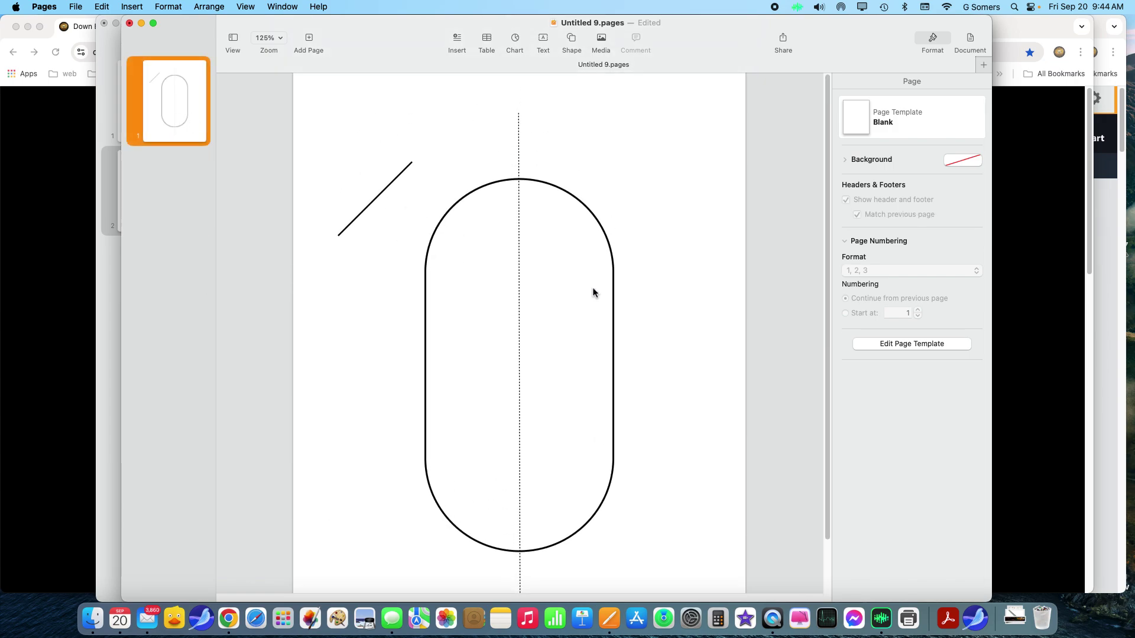
# - Delete the dashed vertical line running through the middle of the pill
pyautogui.click(372, 198)
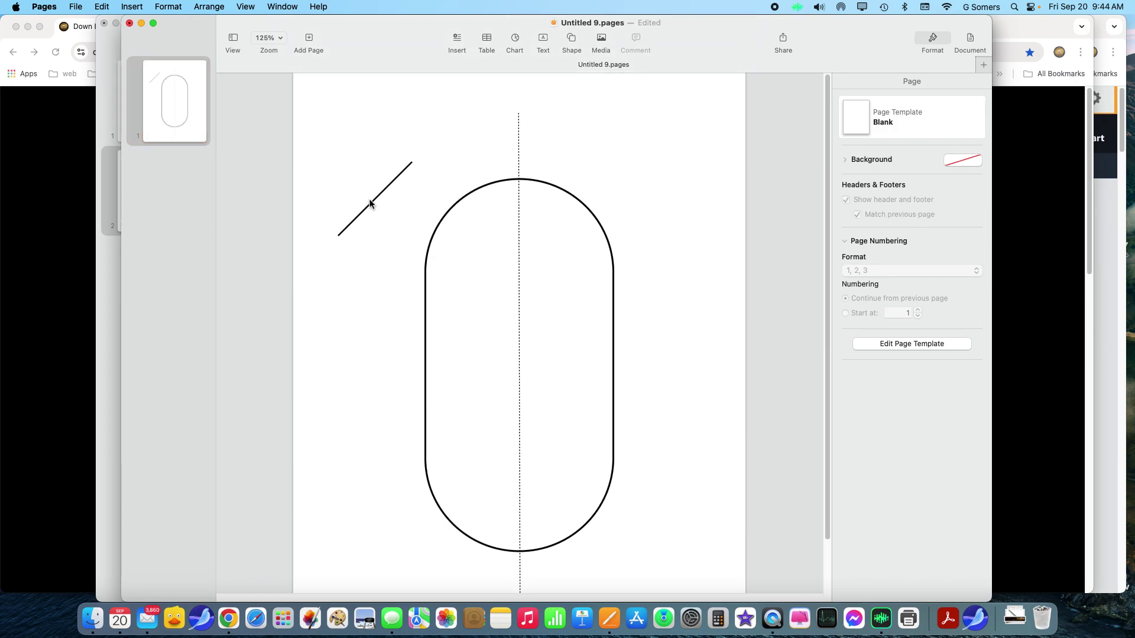
pyautogui.scroll(-1, 667, 277)
pyautogui.scroll(-2, 665, 279)
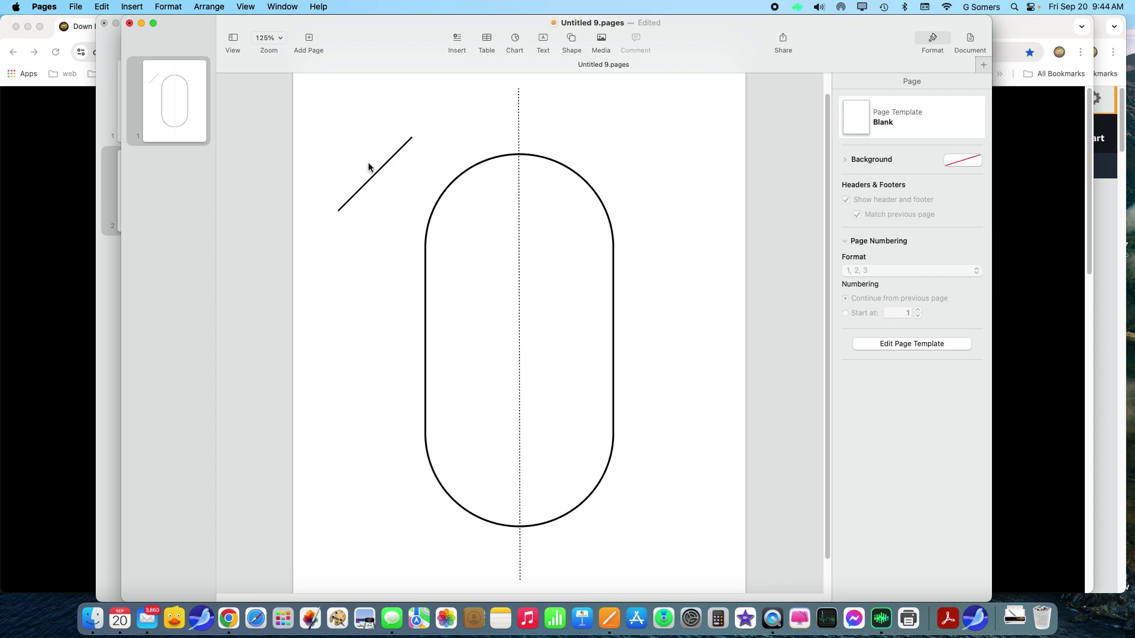
pyautogui.click(371, 180)
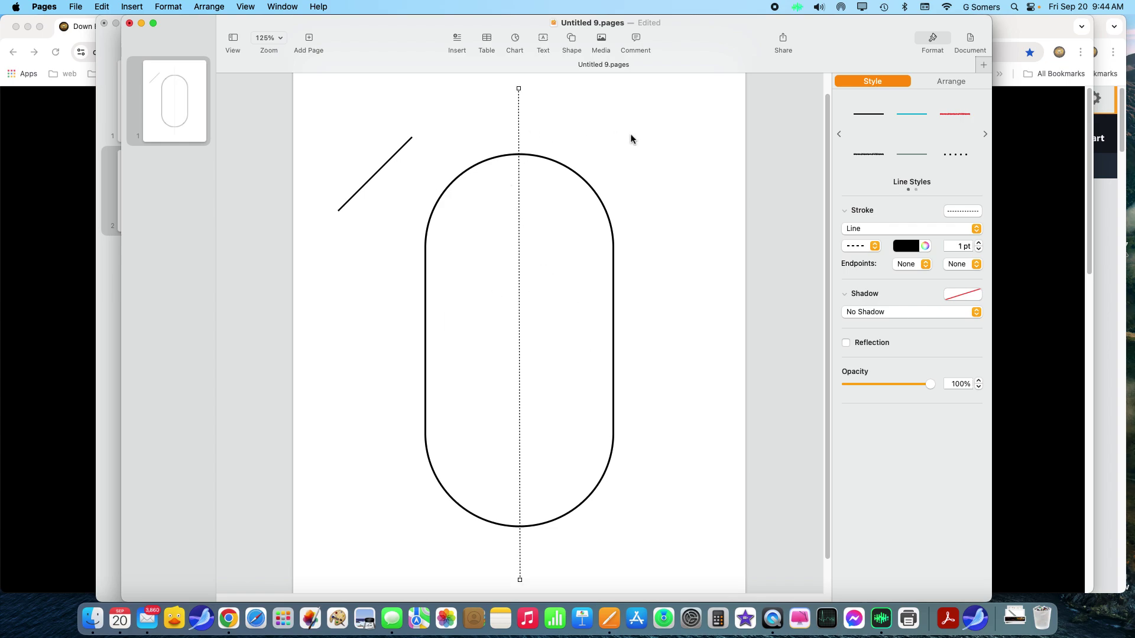
pyautogui.press('Delete')
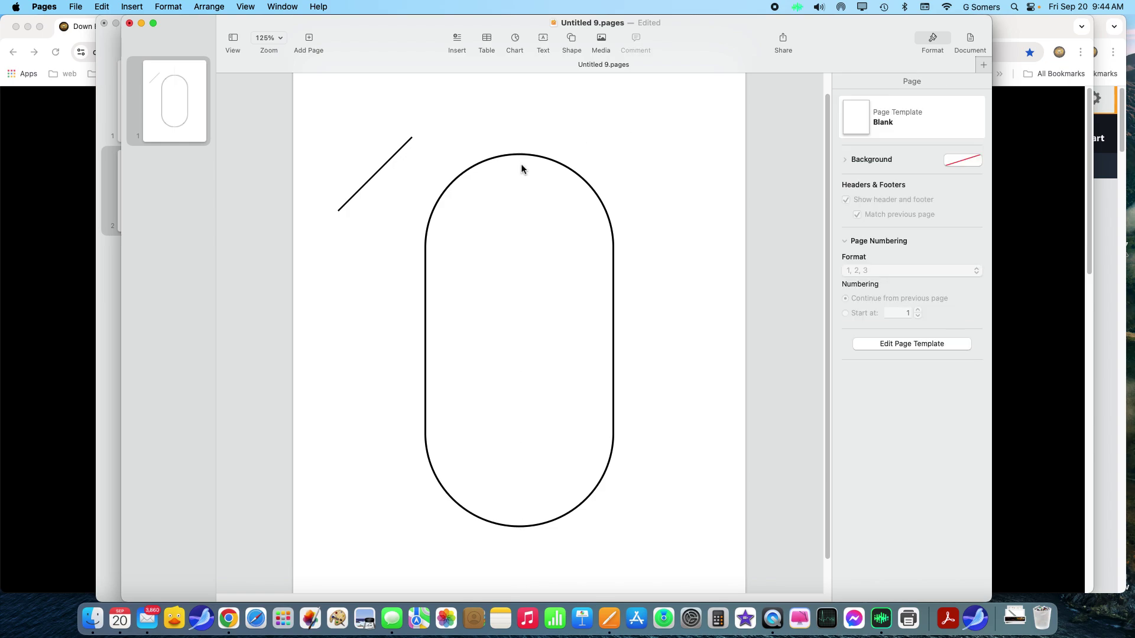
# - Move the diagonal line into the pill, stretching it across from one straight side to the other, and make it editable
pyautogui.moveTo(372, 176); pyautogui.dragTo(460, 314)
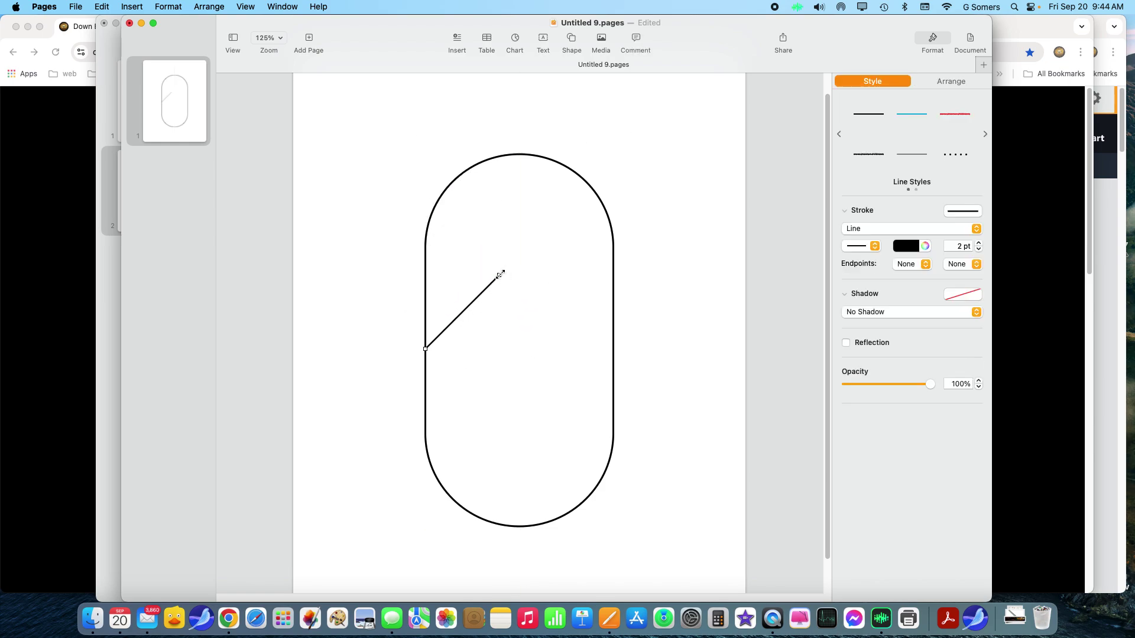
pyautogui.moveTo(499, 275); pyautogui.dragTo(613, 332)
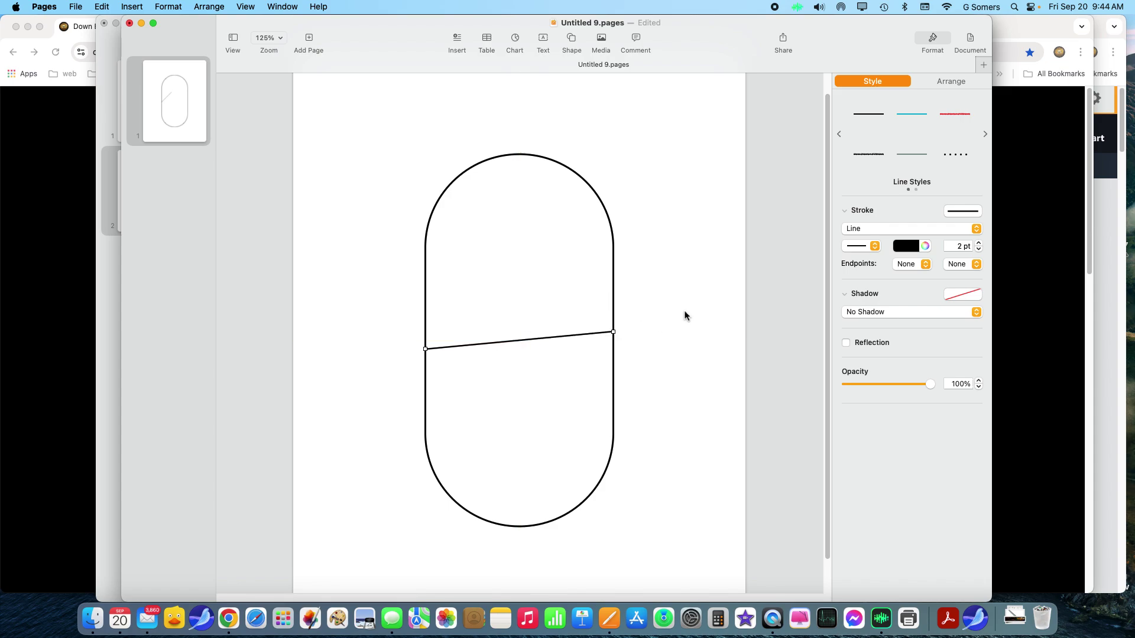
pyautogui.rightClick(549, 338)
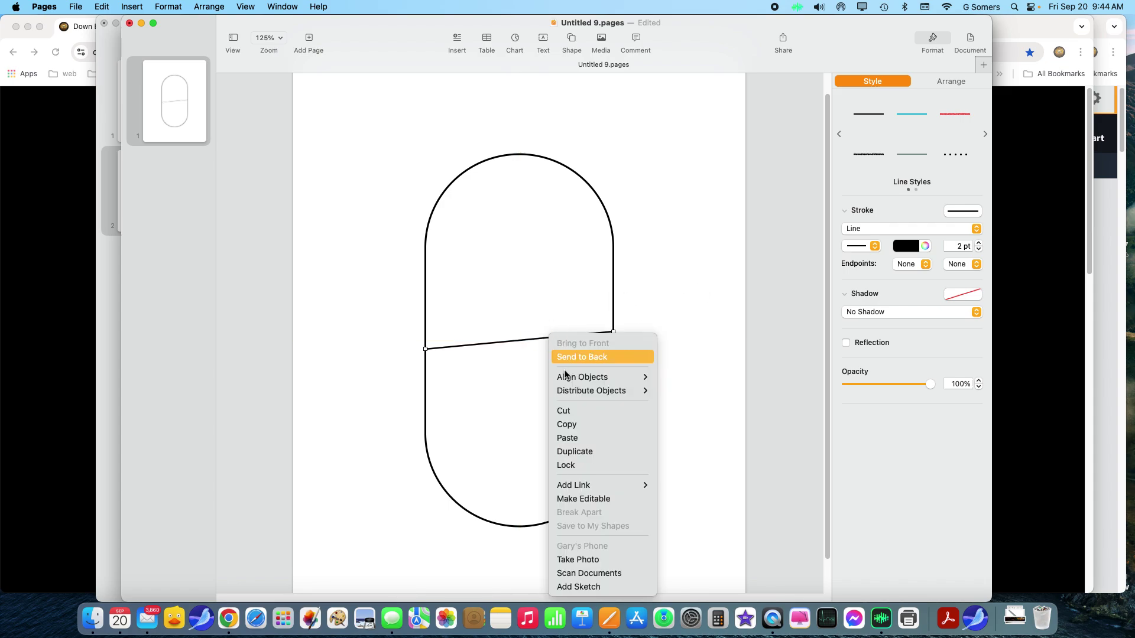
pyautogui.click(593, 498)
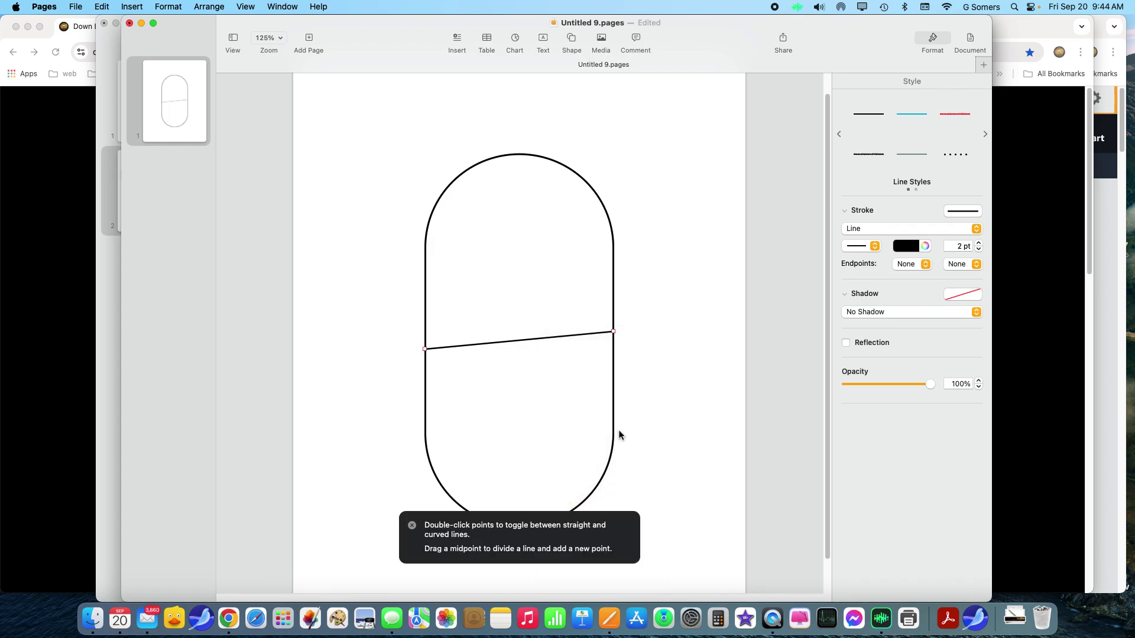
# - Pull the dividing line's midpoint up into a peak and turn the curve into two straight segments
pyautogui.moveTo(525, 338)
pyautogui.moveTo(521, 342); pyautogui.dragTo(516, 298)
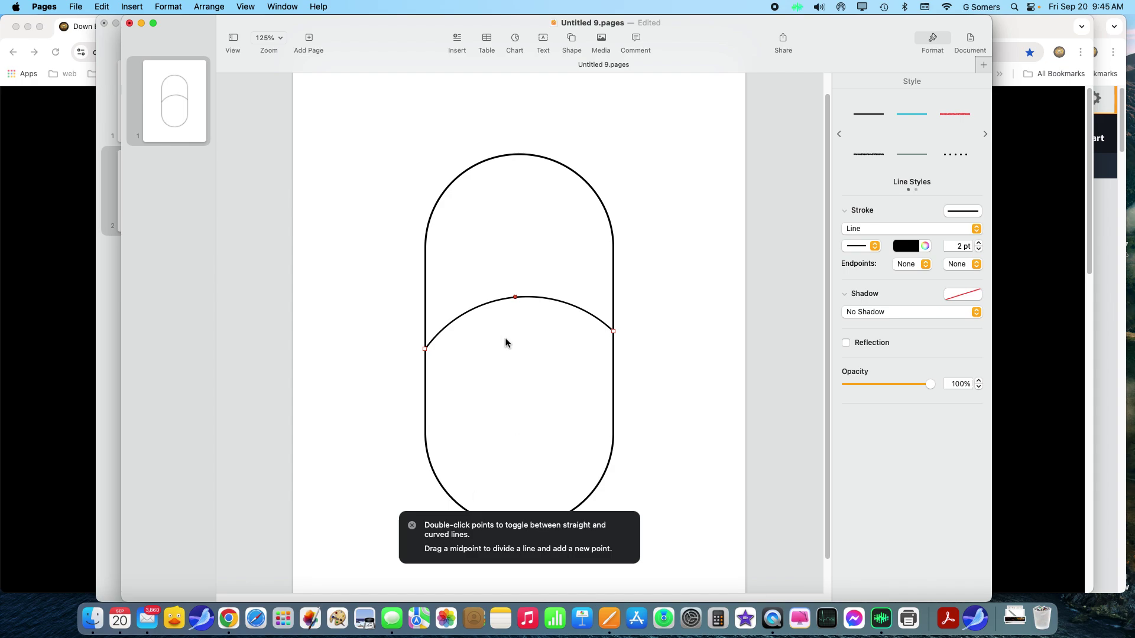
pyautogui.doubleClick(516, 298)
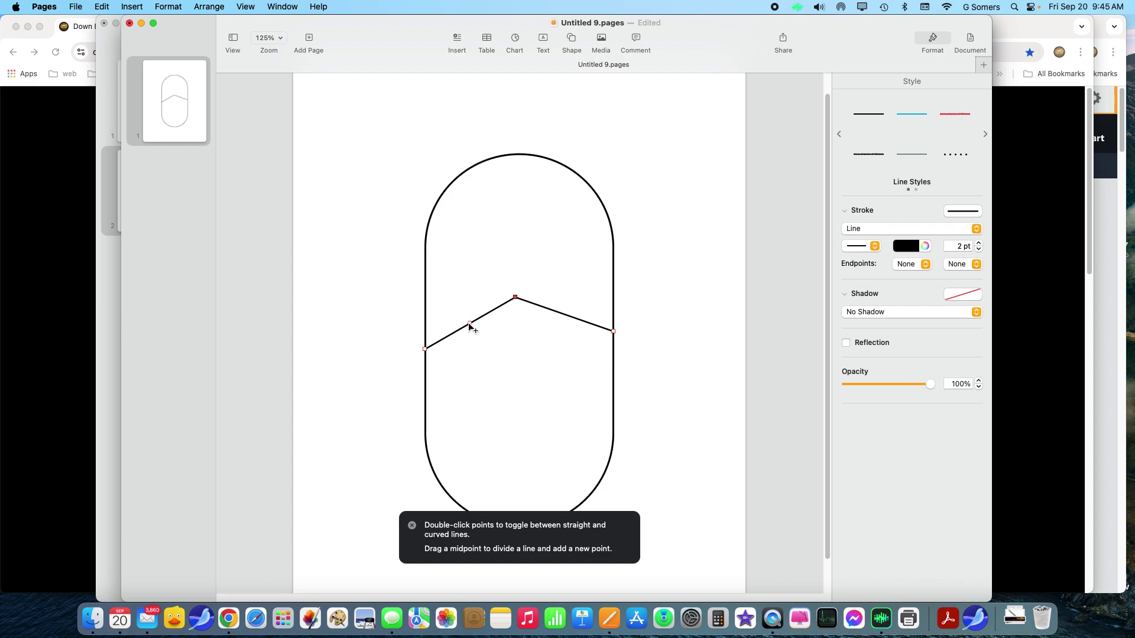
# - Add points along both slopes of the peak and make them sharp, forming a jagged mountain profile
pyautogui.moveTo(470, 323)
pyautogui.mouseDown()
pyautogui.moveTo(478, 335)
pyautogui.moveTo(451, 299)
pyautogui.moveTo(477, 329)
pyautogui.mouseUp()
pyautogui.doubleClick(479, 335)
pyautogui.moveTo(564, 316); pyautogui.dragTo(544, 303)
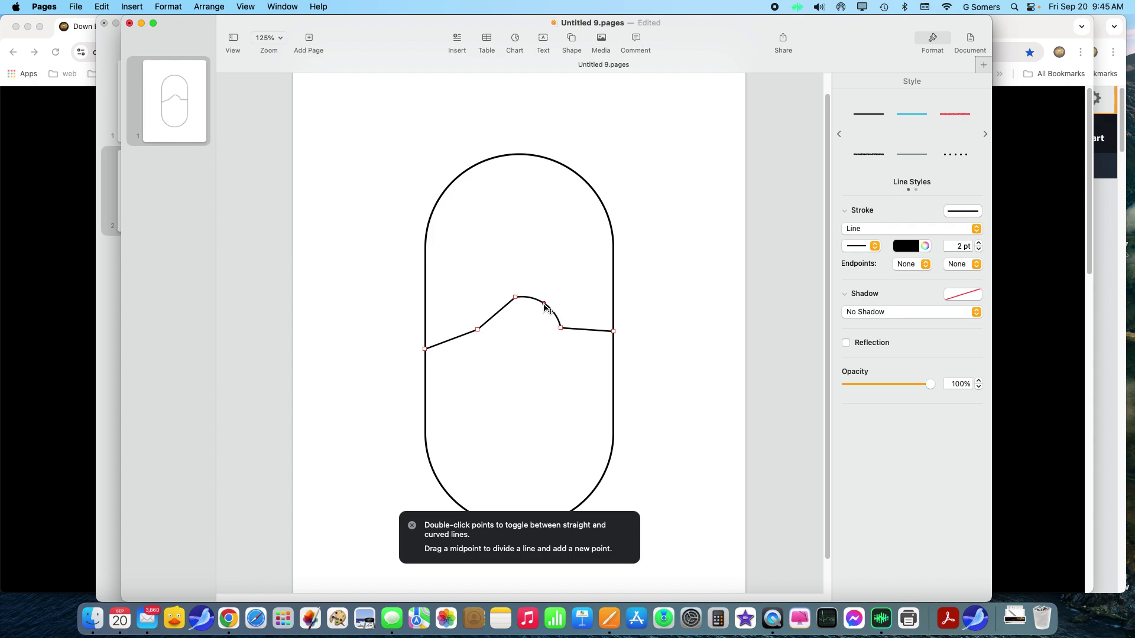
pyautogui.doubleClick(544, 304)
pyautogui.moveTo(495, 315); pyautogui.dragTo(507, 291)
pyautogui.doubleClick(478, 306)
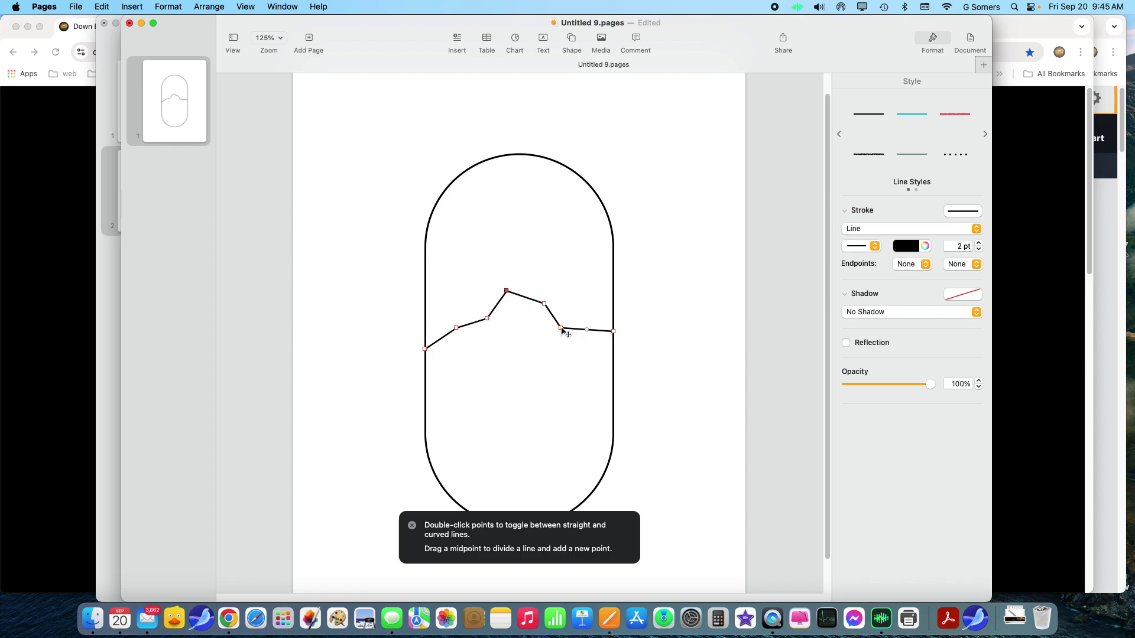
# - Move the point at the foot of the peak's right slope outward, add another above it, and smooth that slope's points
pyautogui.moveTo(561, 328); pyautogui.dragTo(569, 329)
pyautogui.rightClick(567, 329)
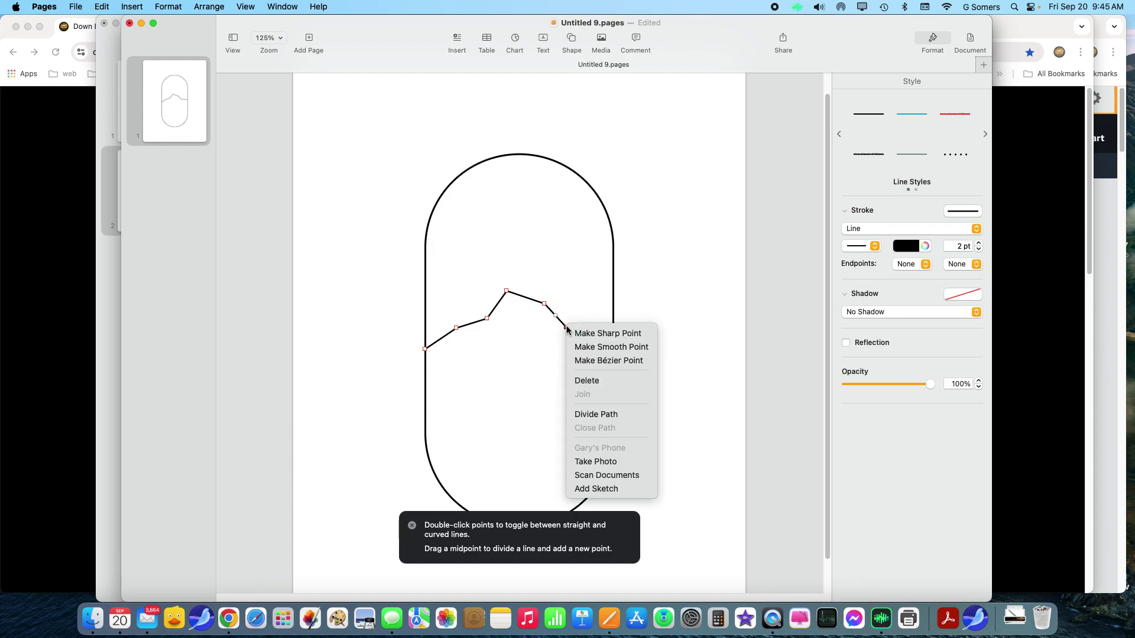
pyautogui.click(566, 327)
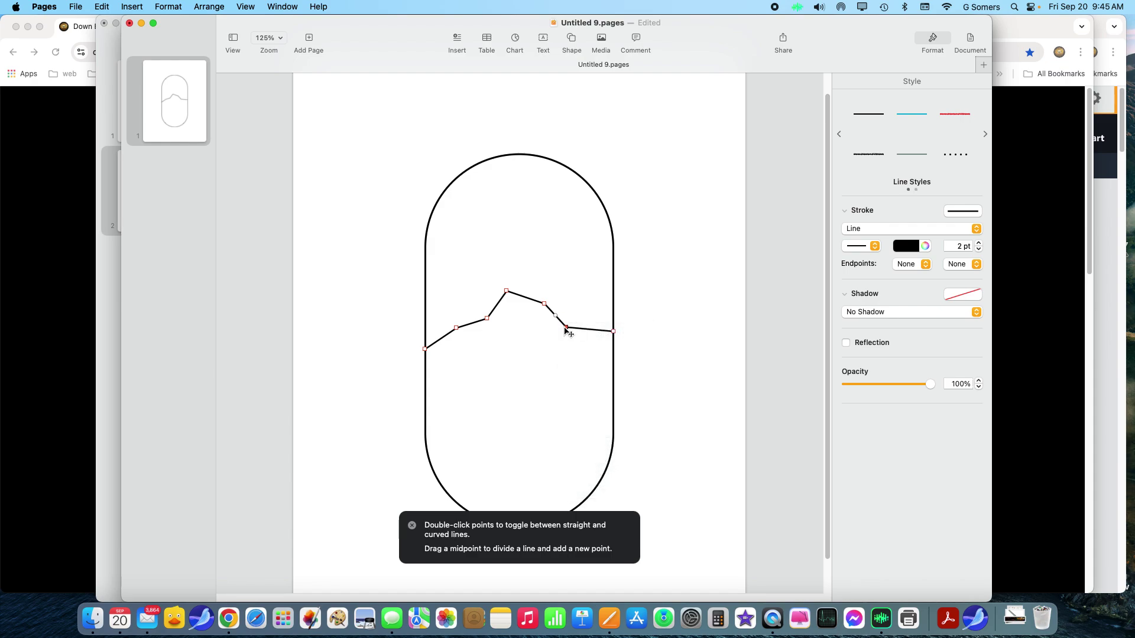
pyautogui.doubleClick(567, 328)
pyautogui.doubleClick(553, 319)
pyautogui.moveTo(553, 322)
pyautogui.mouseDown()
pyautogui.moveTo(561, 319)
pyautogui.moveTo(551, 320)
pyautogui.mouseUp()
pyautogui.doubleClick(544, 304)
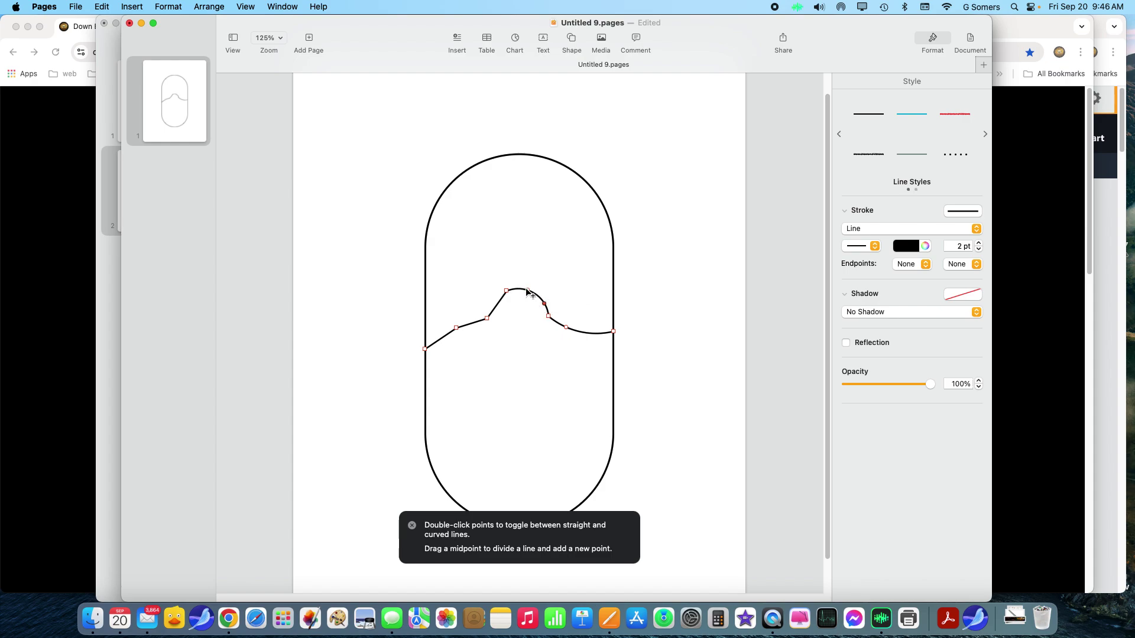
# - Add and reposition points across the summit and both slopes, smoothing the jagged corners into flowing curves
pyautogui.moveTo(528, 292); pyautogui.dragTo(550, 318)
pyautogui.doubleClick(550, 318)
pyautogui.moveTo(507, 293); pyautogui.dragTo(512, 290)
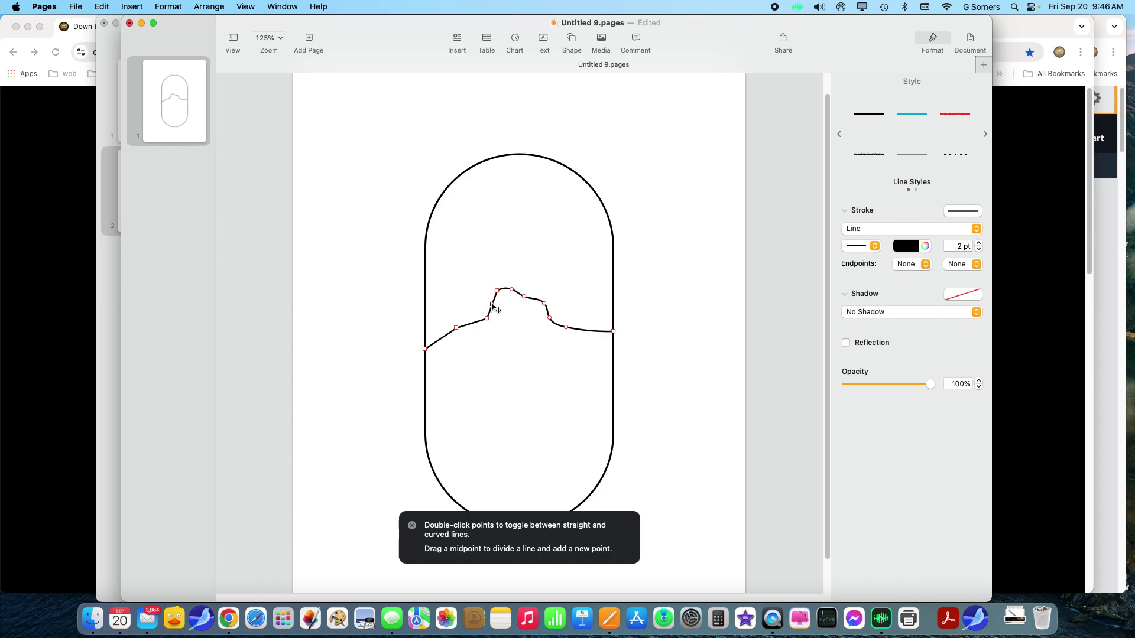
pyautogui.moveTo(493, 305); pyautogui.dragTo(491, 331)
pyautogui.doubleClick(490, 327)
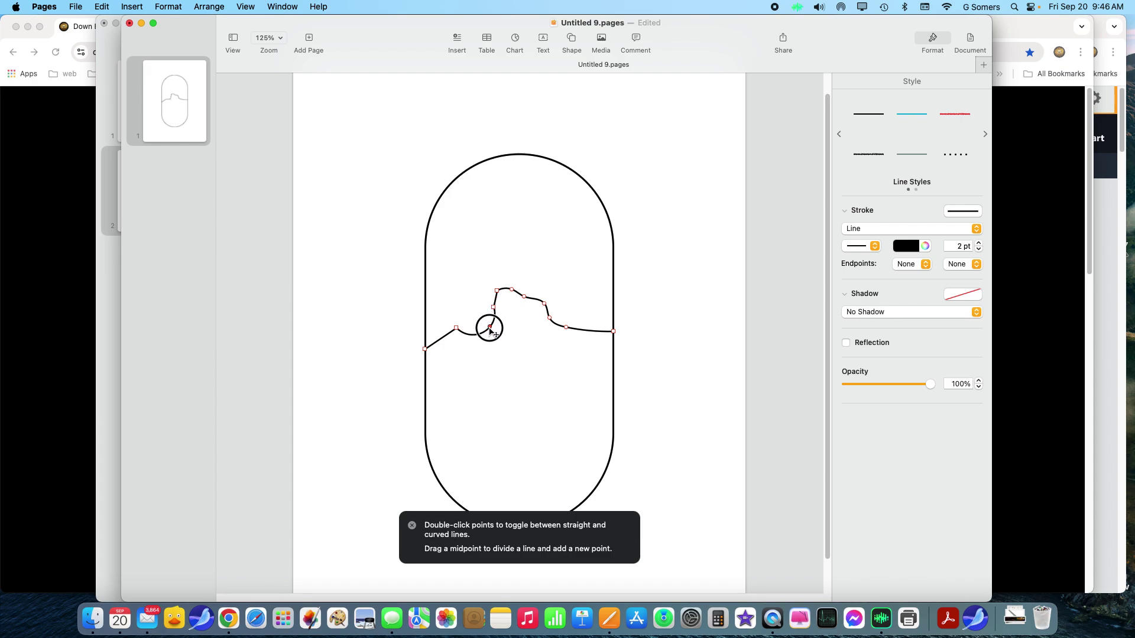
pyautogui.moveTo(488, 328); pyautogui.dragTo(485, 324)
# - Level both outer ends of the wavy line, adding a point near the right end and smoothing the one near the left
pyautogui.moveTo(586, 328); pyautogui.dragTo(613, 329)
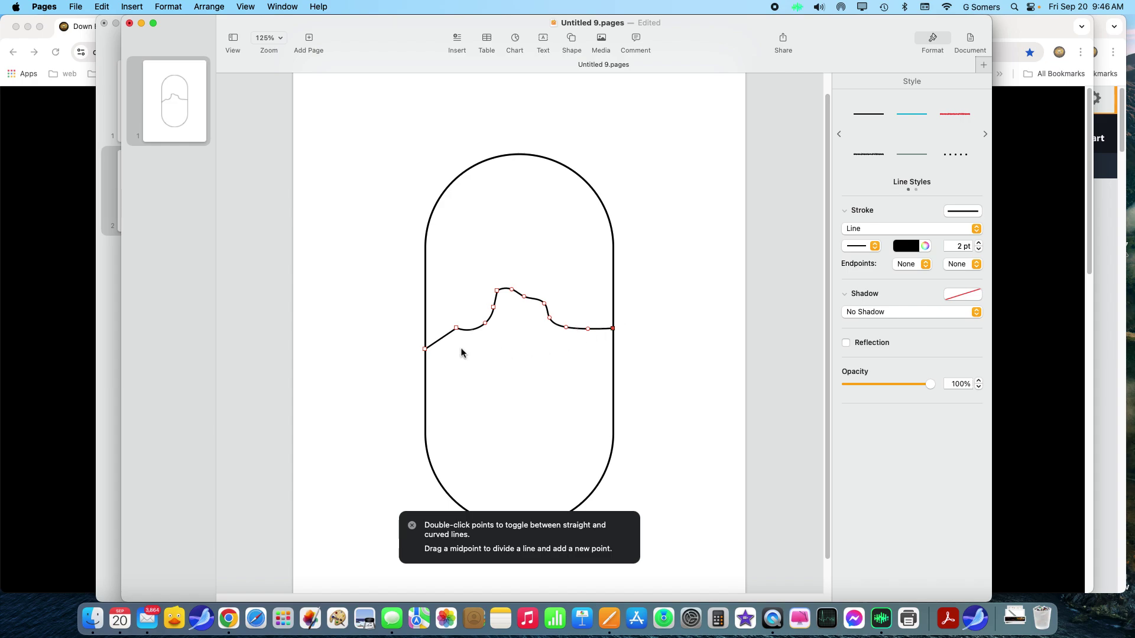
pyautogui.moveTo(458, 332); pyautogui.dragTo(453, 333)
pyautogui.doubleClick(452, 330)
pyautogui.moveTo(425, 350)
pyautogui.mouseDown()
pyautogui.moveTo(427, 322)
pyautogui.moveTo(437, 334)
pyautogui.mouseUp()
# - Leave point editing, reselect the wavy line and make it editable again
pyautogui.click(454, 341)
pyautogui.click(451, 331)
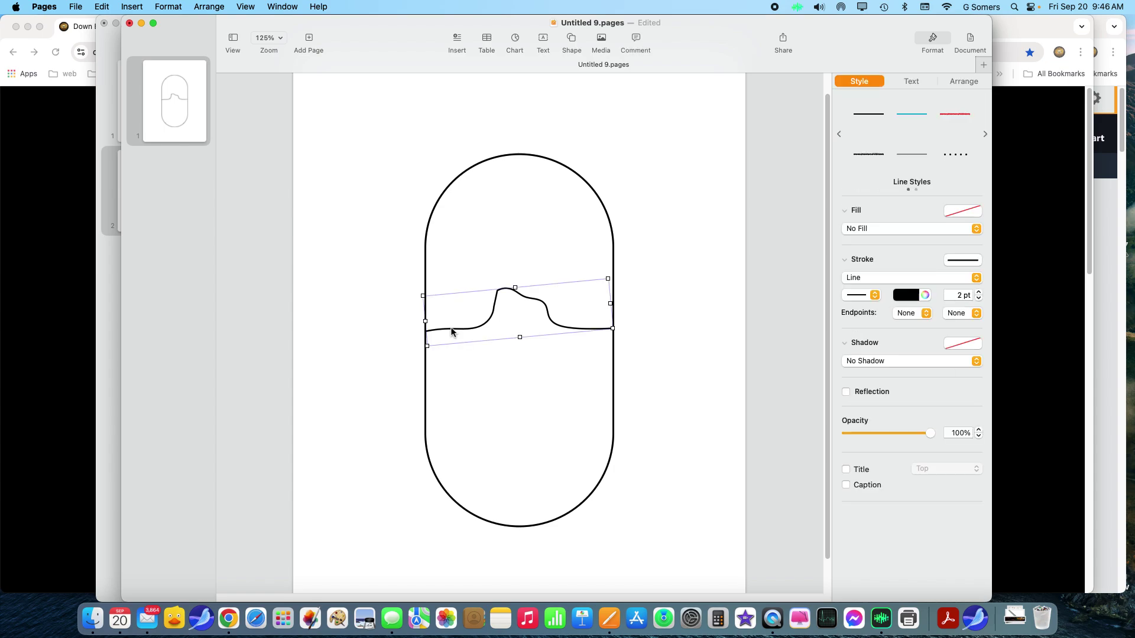
pyautogui.rightClick(452, 331)
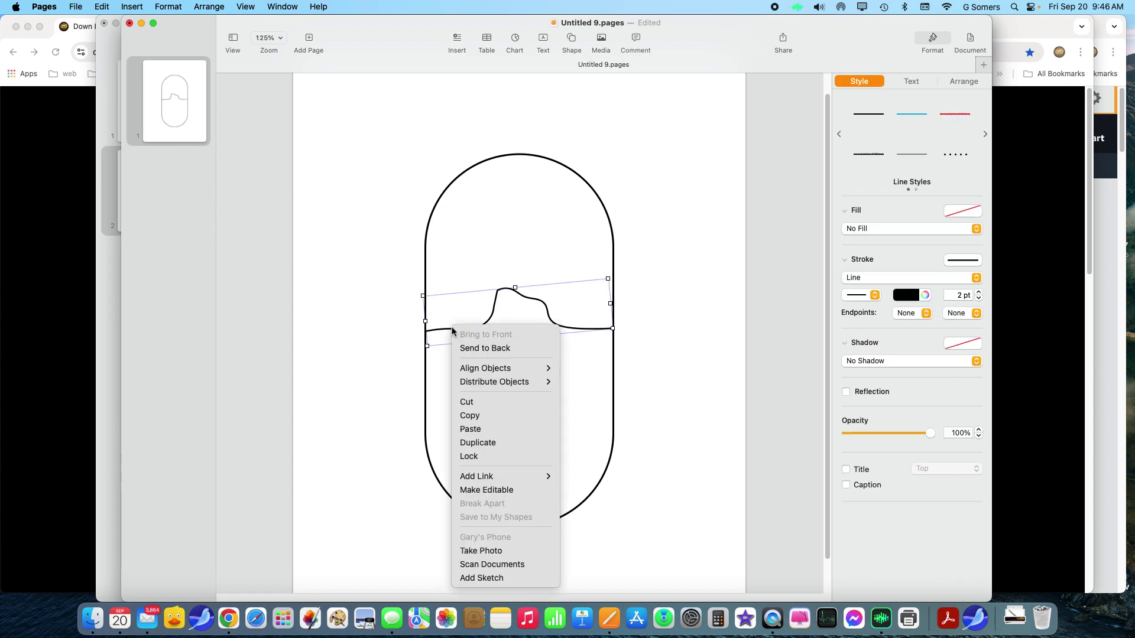
pyautogui.click(506, 489)
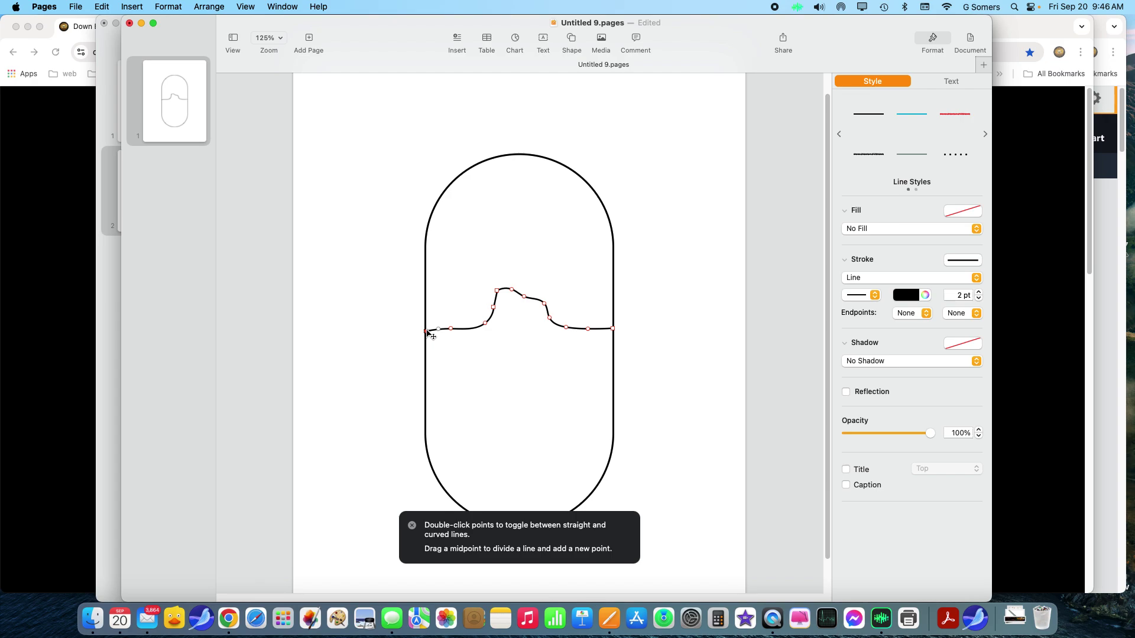
# - Try deleting the point near the wavy line's left end and undo the deletion
pyautogui.click(439, 329)
pyautogui.click(451, 330)
pyautogui.press('Delete')
pyautogui.press('cmd+z')
pyautogui.rightClick(453, 328)
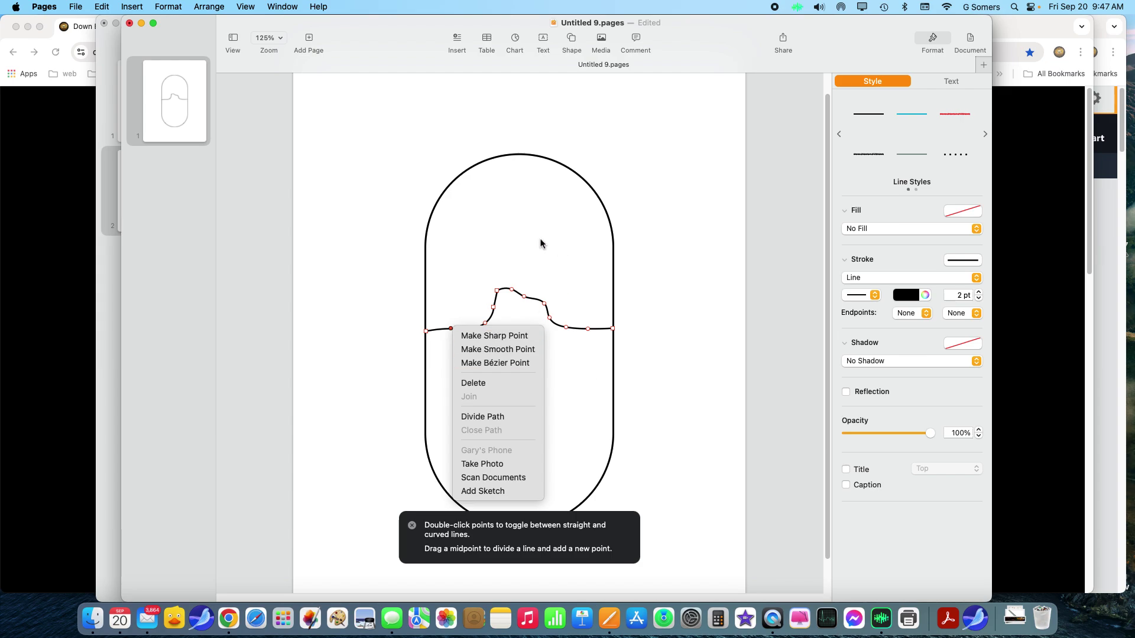
pyautogui.click(521, 270)
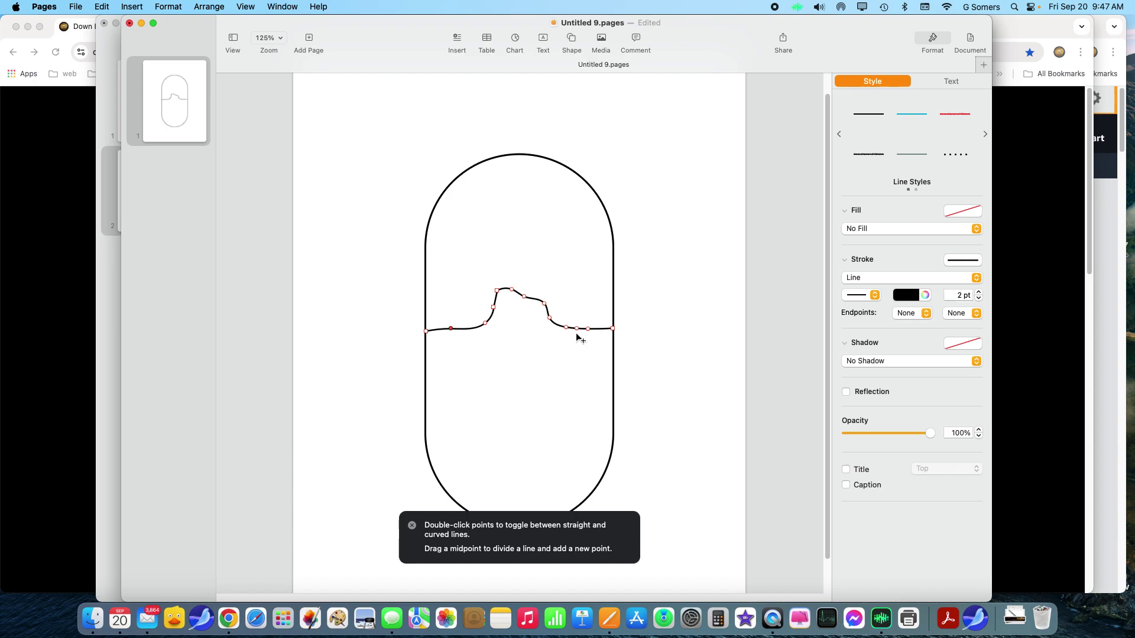
# - Raise the line's left endpoint slightly, lower its right end along the outline, and add a smooth dip there
pyautogui.click(427, 331)
pyautogui.moveTo(428, 331); pyautogui.dragTo(427, 327)
pyautogui.click(613, 329)
pyautogui.moveTo(588, 329); pyautogui.dragTo(613, 340)
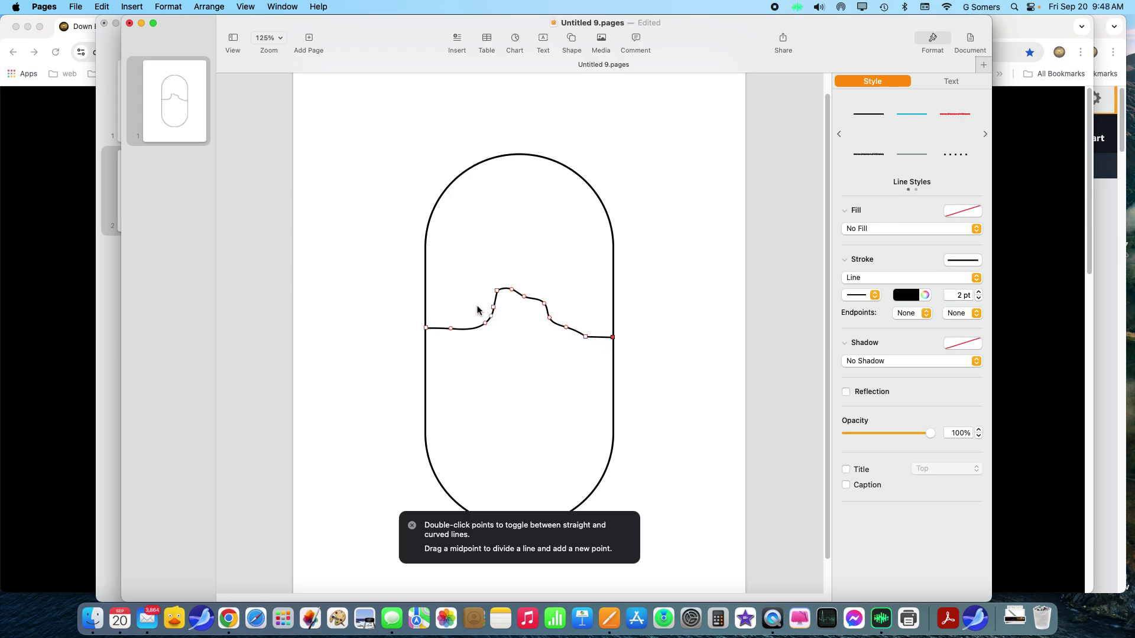
pyautogui.doubleClick(585, 337)
pyautogui.click(599, 335)
pyautogui.click(670, 325)
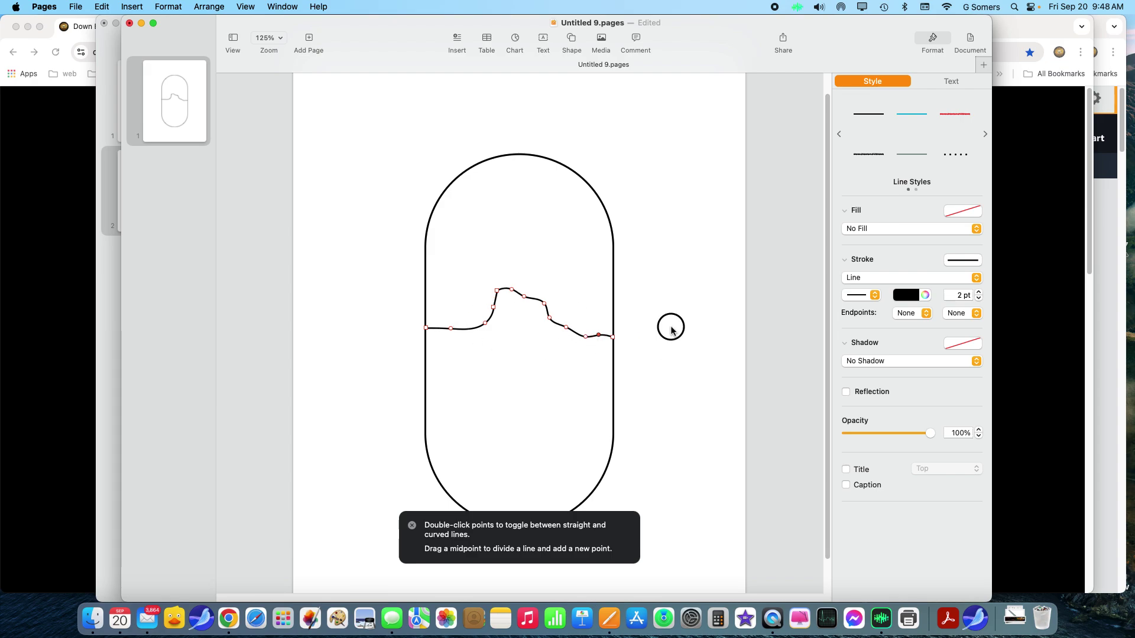
# - Stretch the wavy line slightly at its upper and left edges so it reaches the pill's left side
pyautogui.click(572, 333)
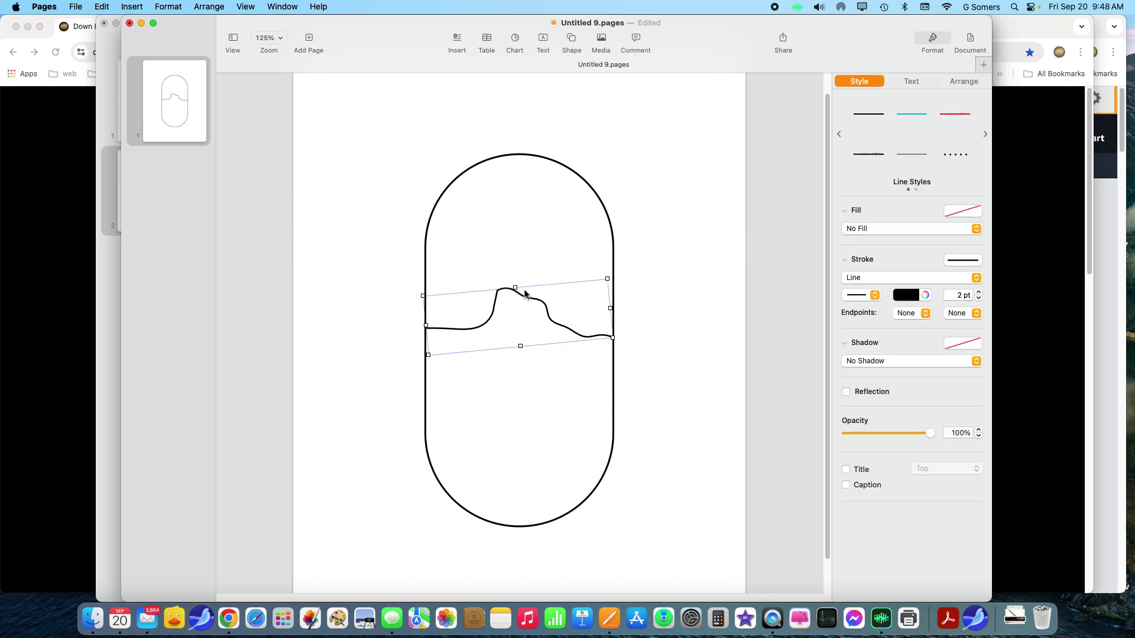
pyautogui.moveTo(515, 288)
pyautogui.mouseDown()
pyautogui.moveTo(515, 240)
pyautogui.moveTo(518, 298)
pyautogui.moveTo(516, 286)
pyautogui.mouseUp()
pyautogui.moveTo(425, 325); pyautogui.dragTo(425, 324)
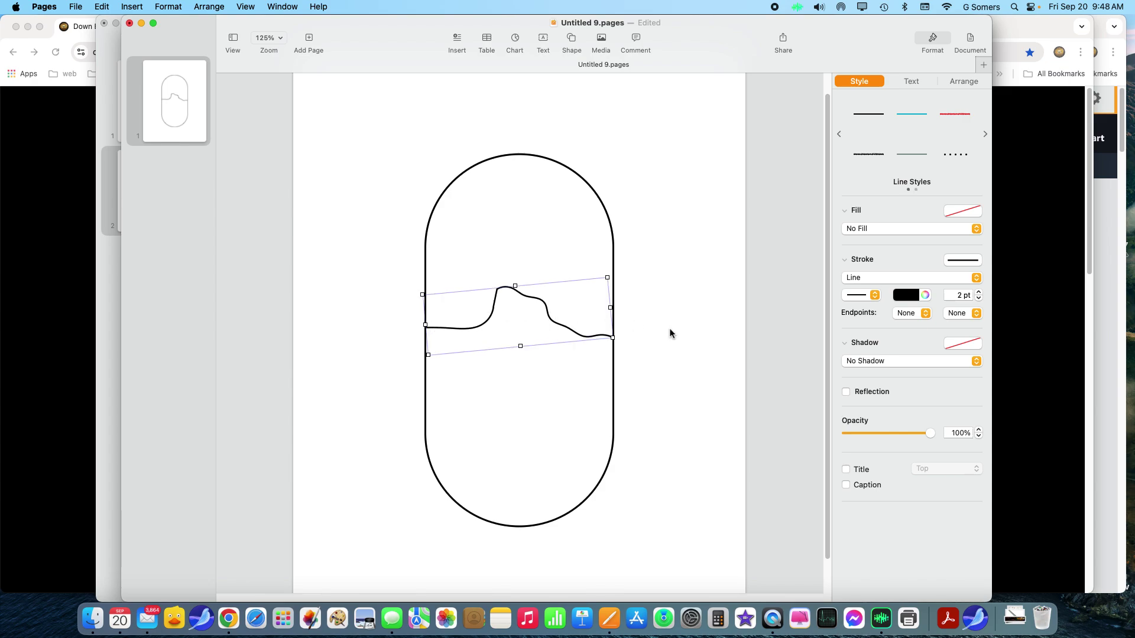
# - Reopen the wavy line's points and inspect where both ends meet the pill outline at 150% zoom
pyautogui.click(662, 327)
pyautogui.click(573, 331)
pyautogui.rightClick(573, 331)
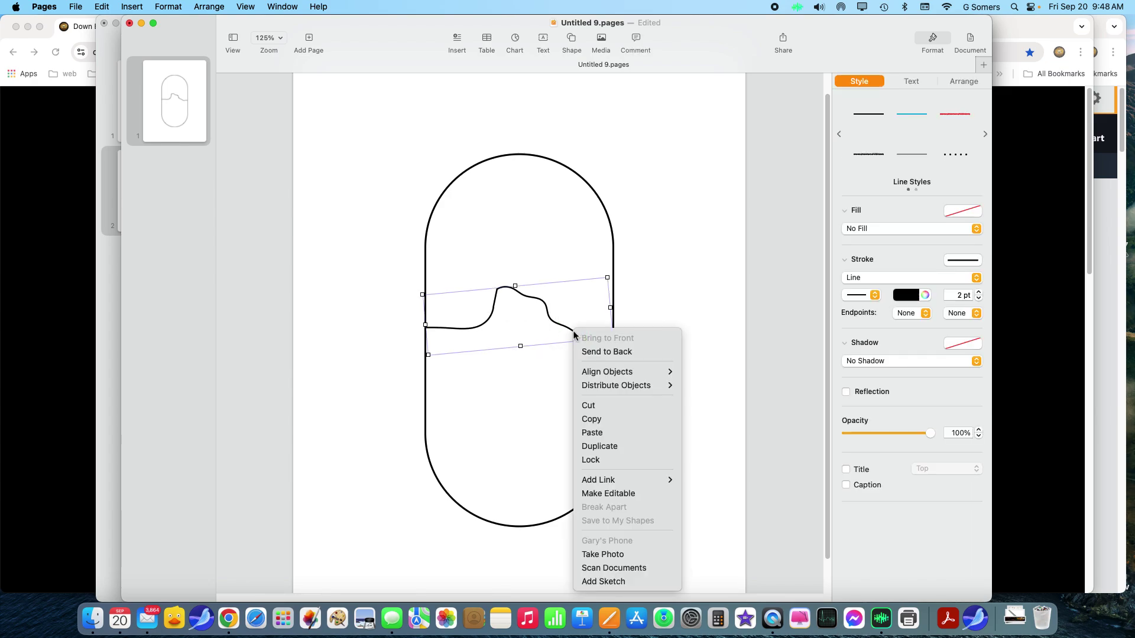
pyautogui.click(618, 492)
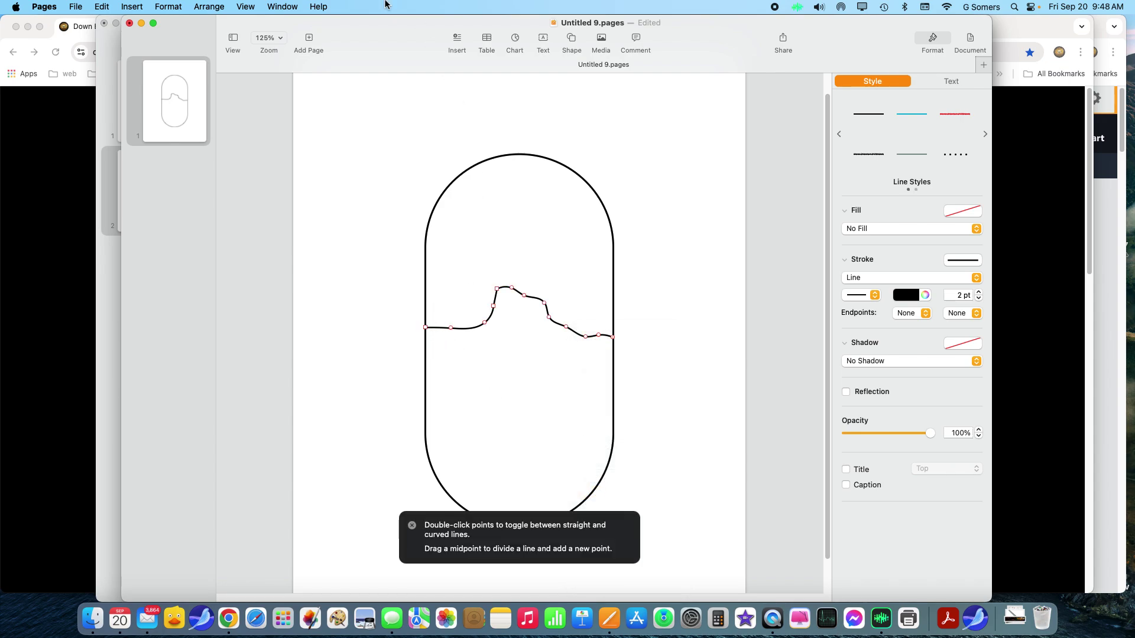
pyautogui.click(280, 39)
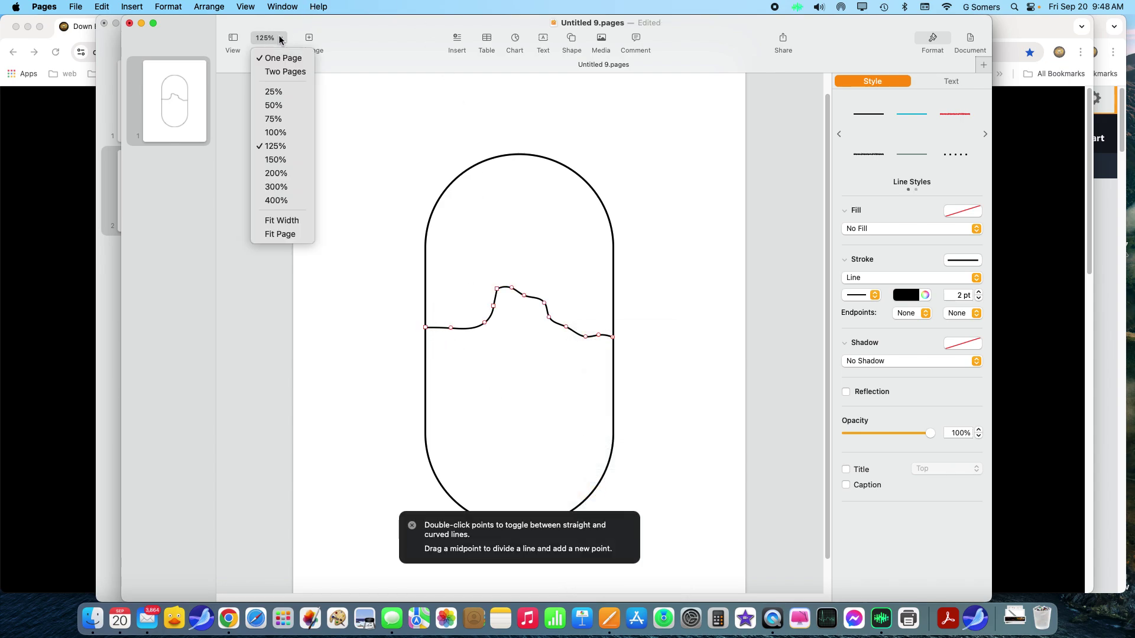
pyautogui.click(285, 161)
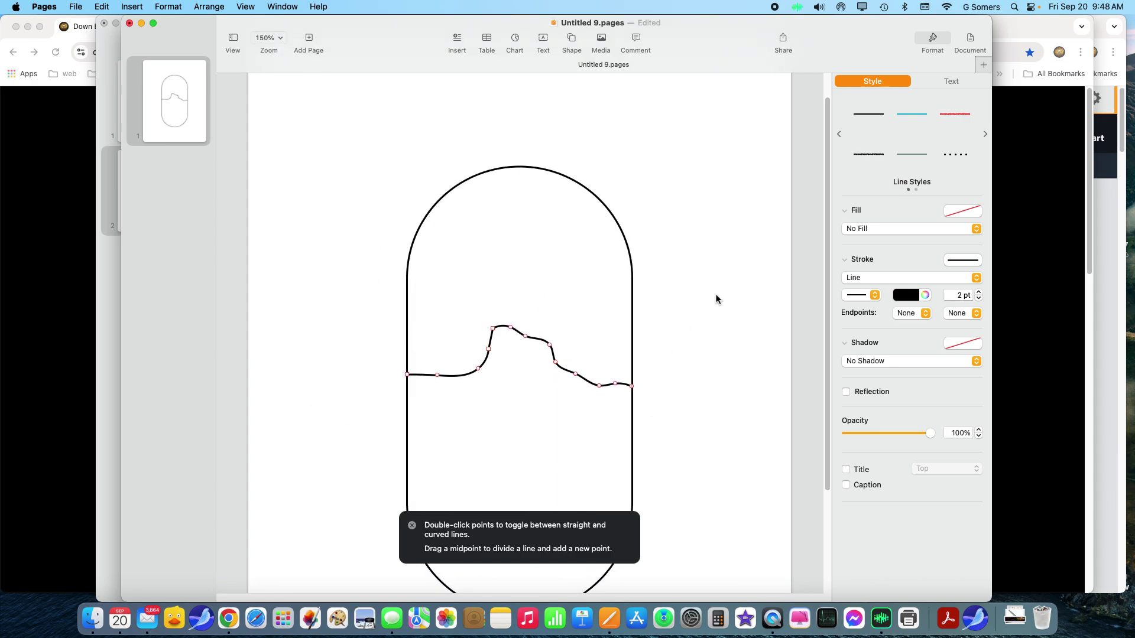
pyautogui.click(700, 352)
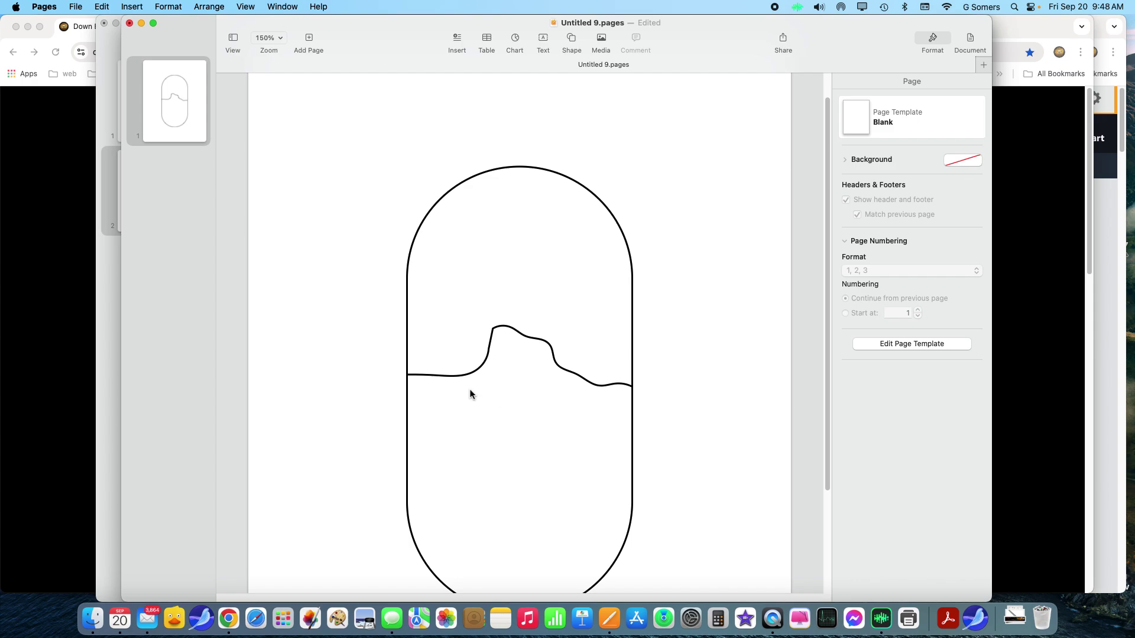
pyautogui.click(412, 377)
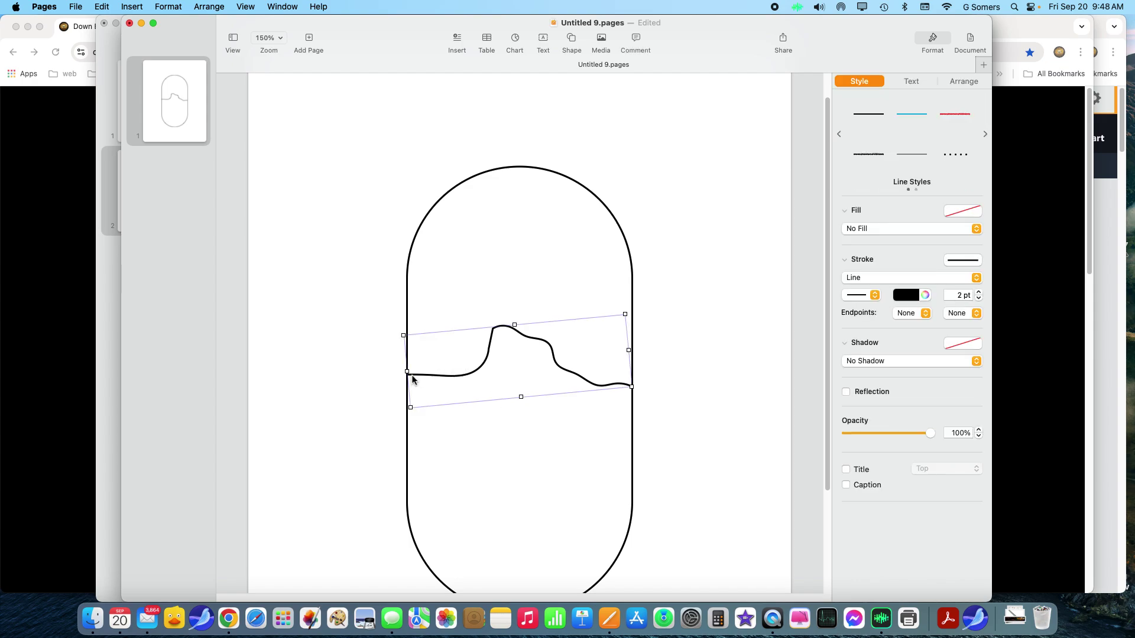
pyautogui.click(368, 366)
pyautogui.doubleClick(420, 376)
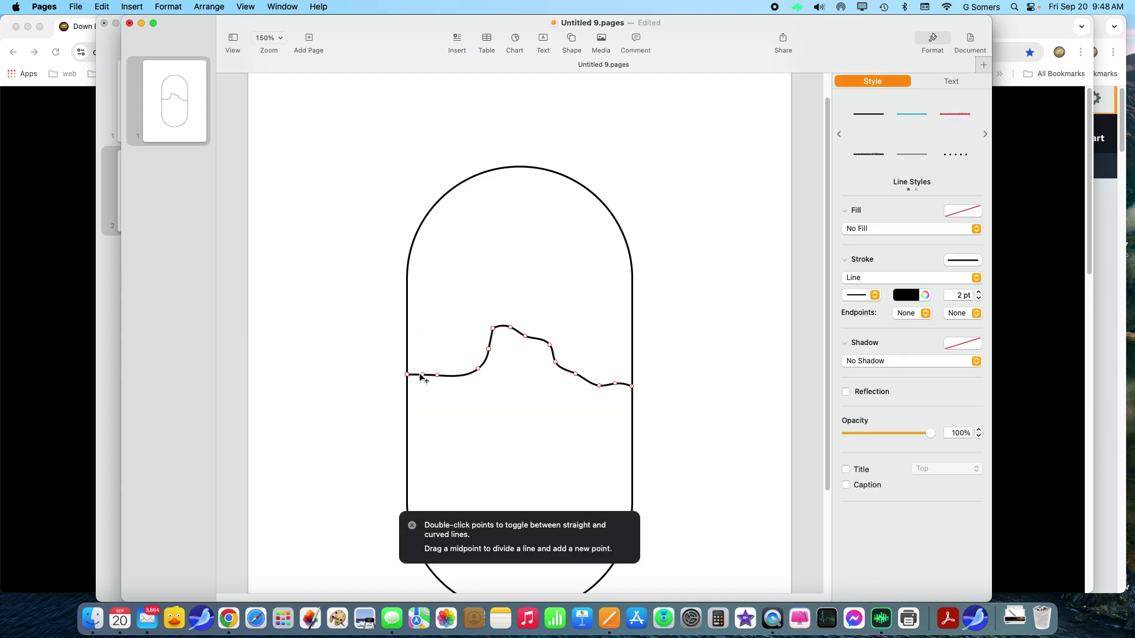
pyautogui.click(407, 375)
pyautogui.click(631, 386)
pyautogui.click(723, 365)
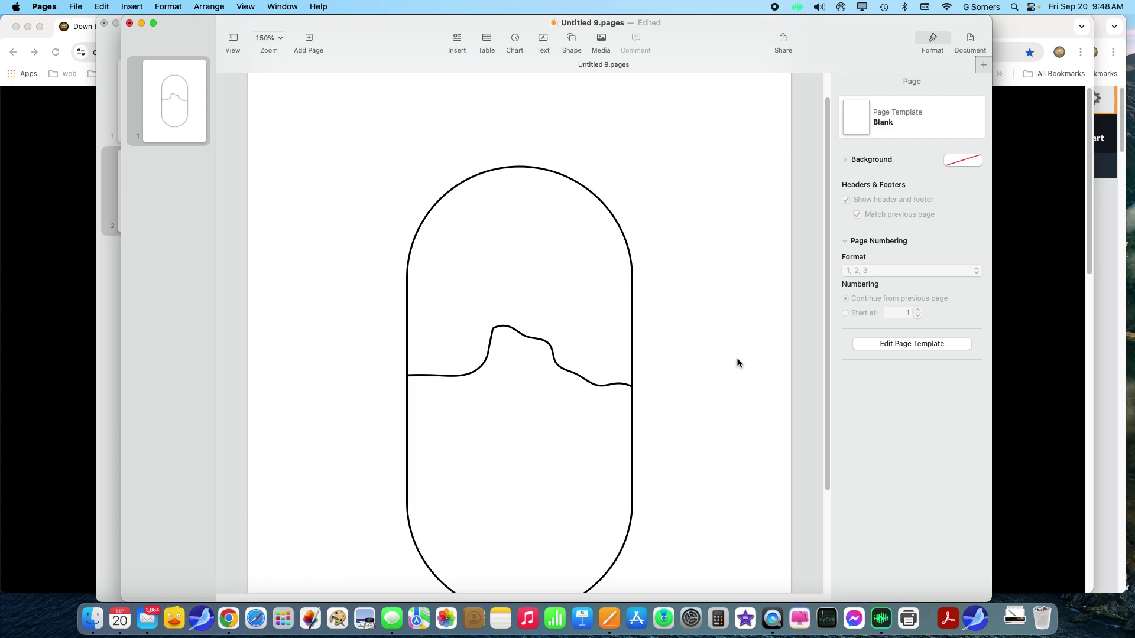
# - Insert a straight line and place it horizontally just above the peak, reaching nearly to the pill's right side
pyautogui.scroll(-3, 743, 369)
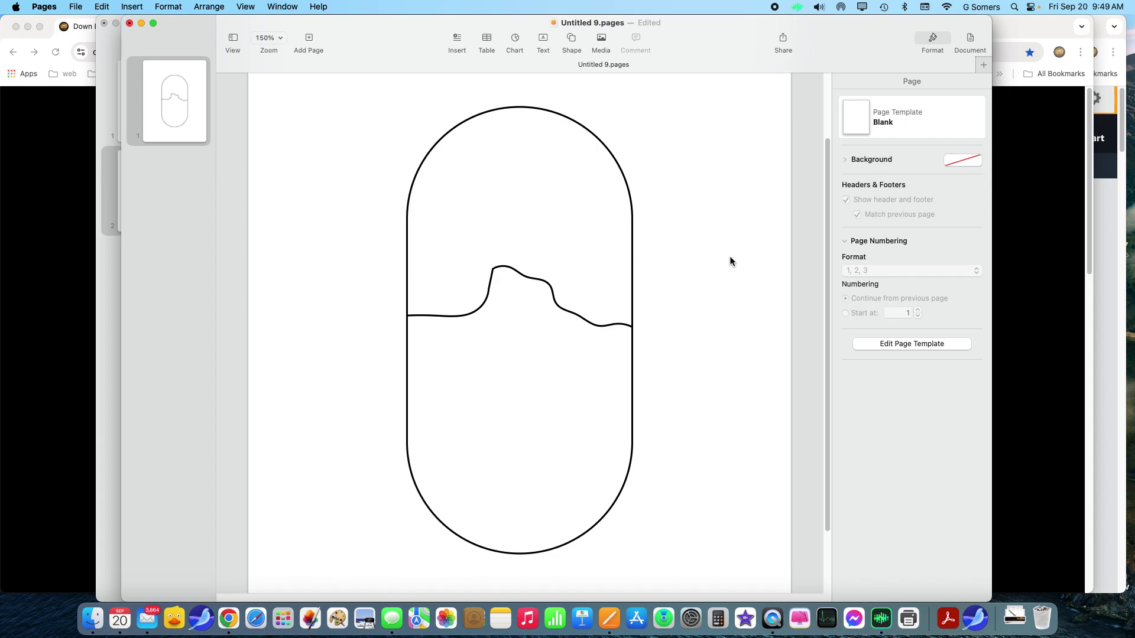
pyautogui.click(573, 39)
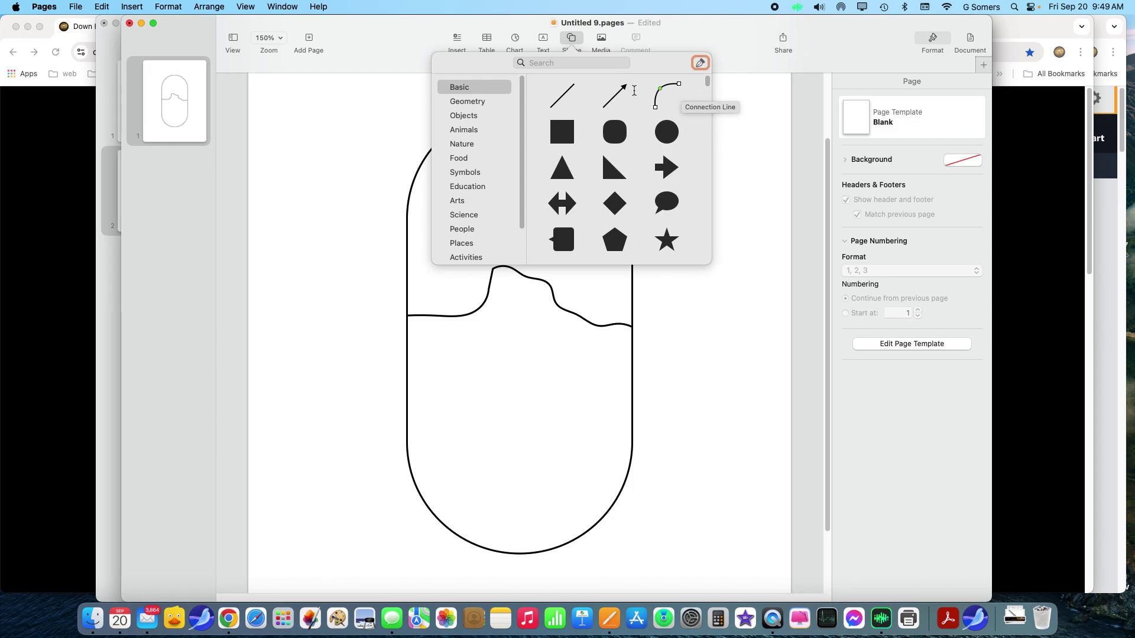
pyautogui.click(564, 96)
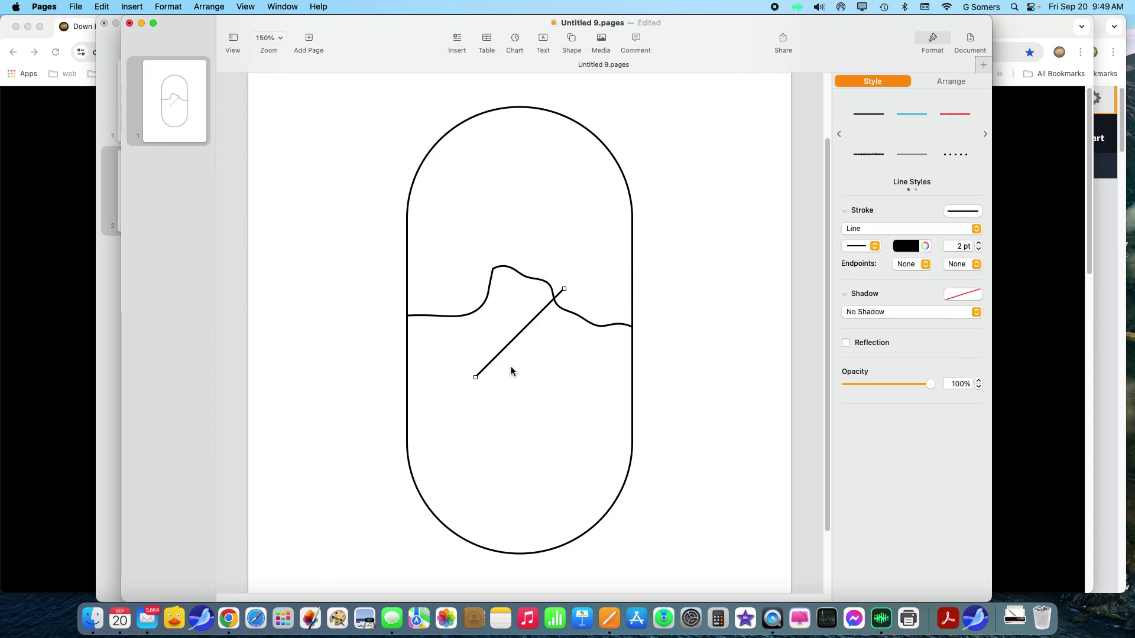
pyautogui.moveTo(475, 377); pyautogui.dragTo(475, 229)
pyautogui.moveTo(565, 288); pyautogui.dragTo(576, 230)
pyautogui.moveTo(476, 233); pyautogui.dragTo(441, 233)
pyautogui.moveTo(520, 233); pyautogui.dragTo(567, 261)
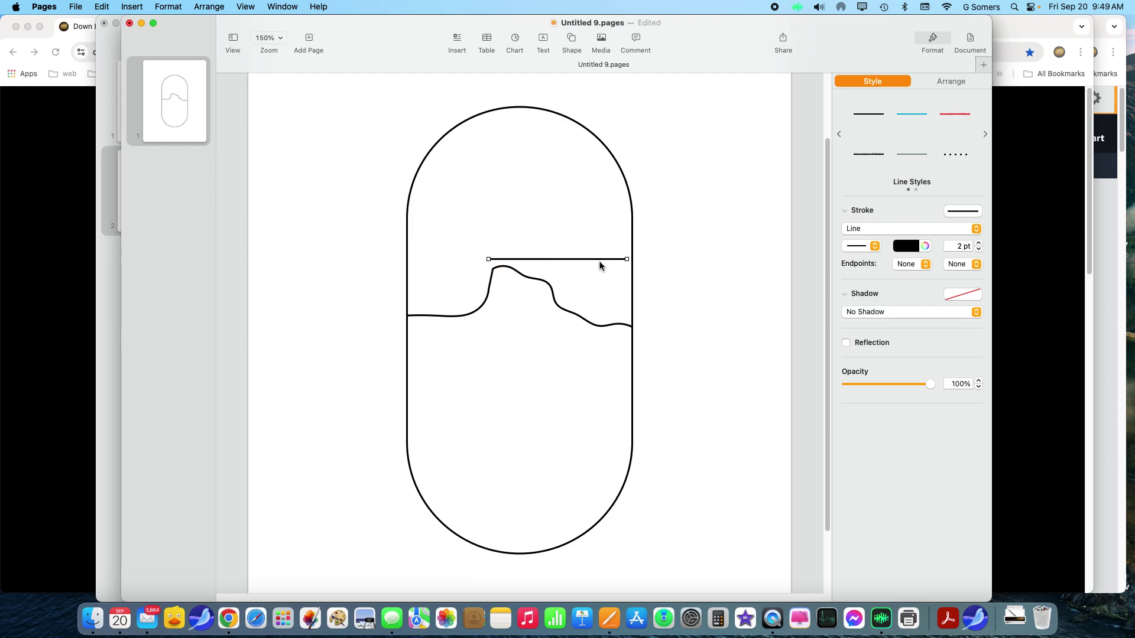
# - Make the horizontal line editable and pull its midpoint up into a rounded arch above the peak
pyautogui.rightClick(559, 262)
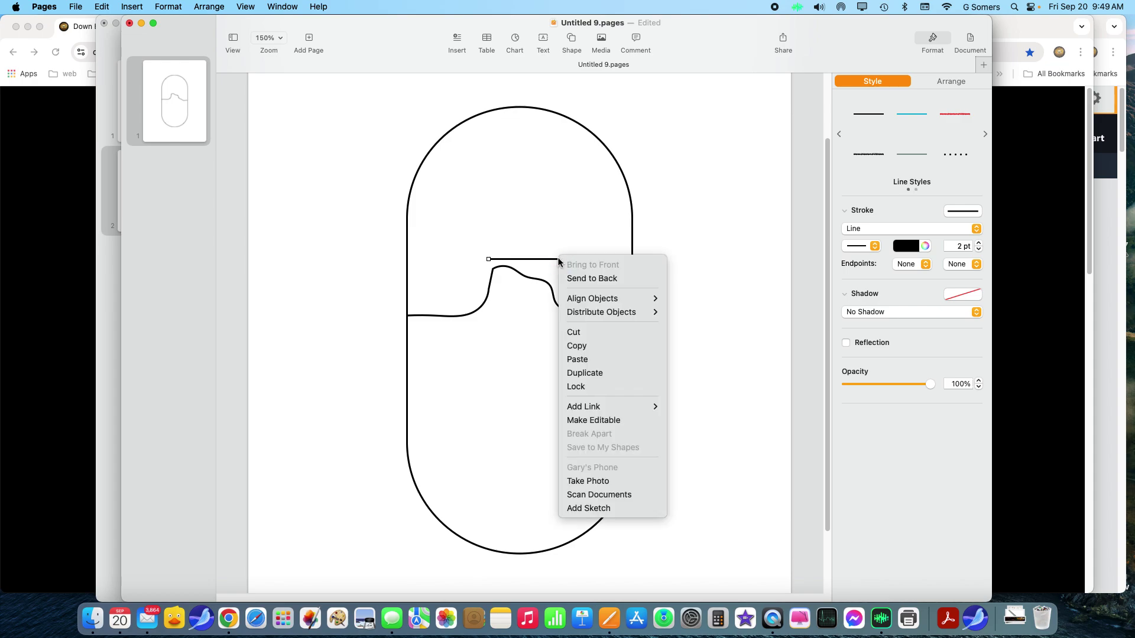
pyautogui.click(604, 420)
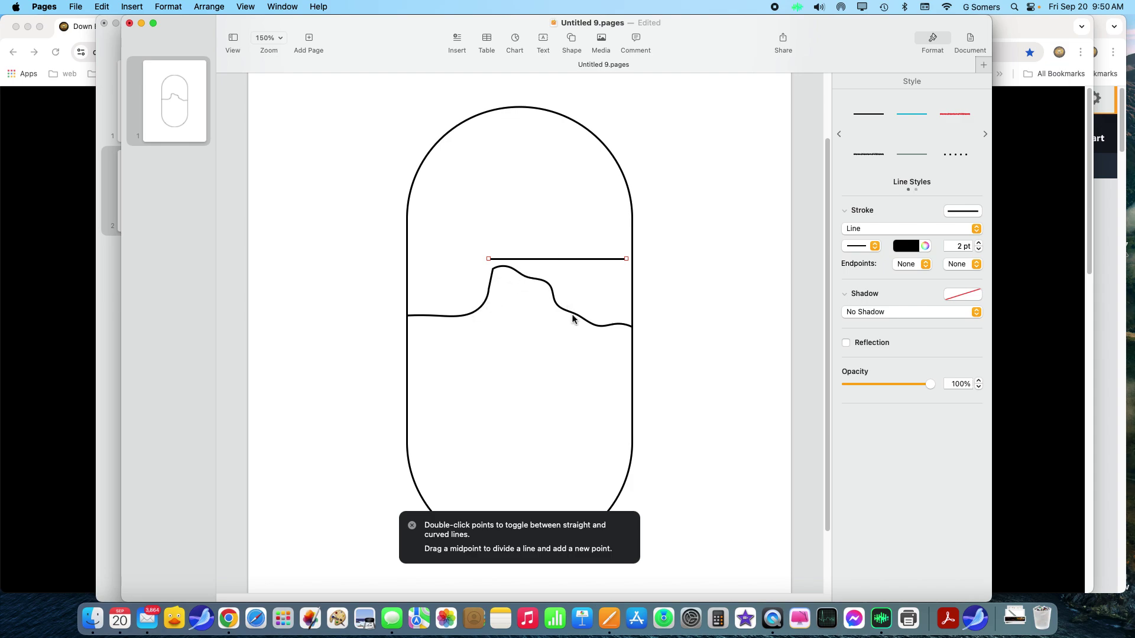
pyautogui.click(558, 258)
pyautogui.click(592, 258)
pyautogui.click(592, 259)
pyautogui.click(559, 260)
pyautogui.moveTo(559, 260); pyautogui.dragTo(556, 225)
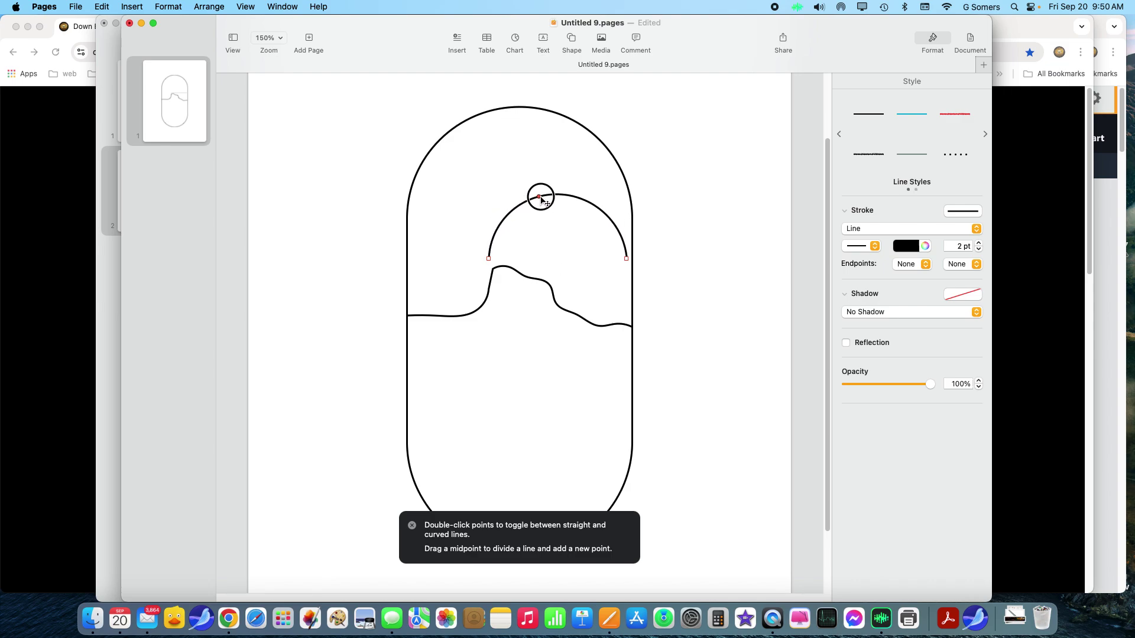
pyautogui.moveTo(607, 207); pyautogui.dragTo(564, 205)
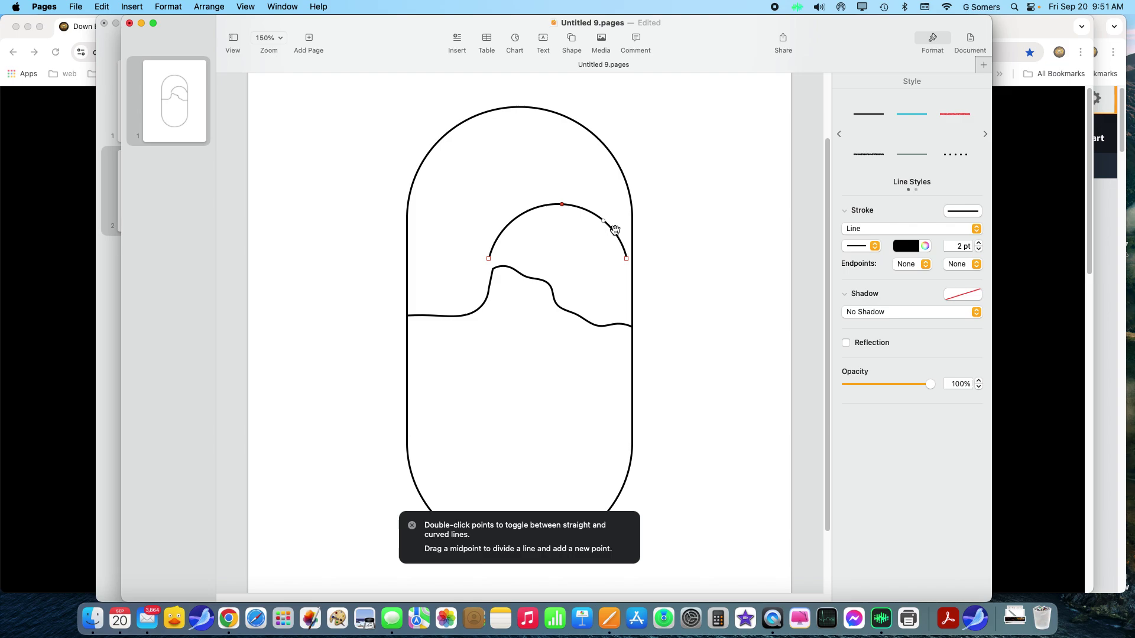
# - Finish editing the arch and move it down and right so it overlaps the peak and the pill's right side
pyautogui.click(751, 220)
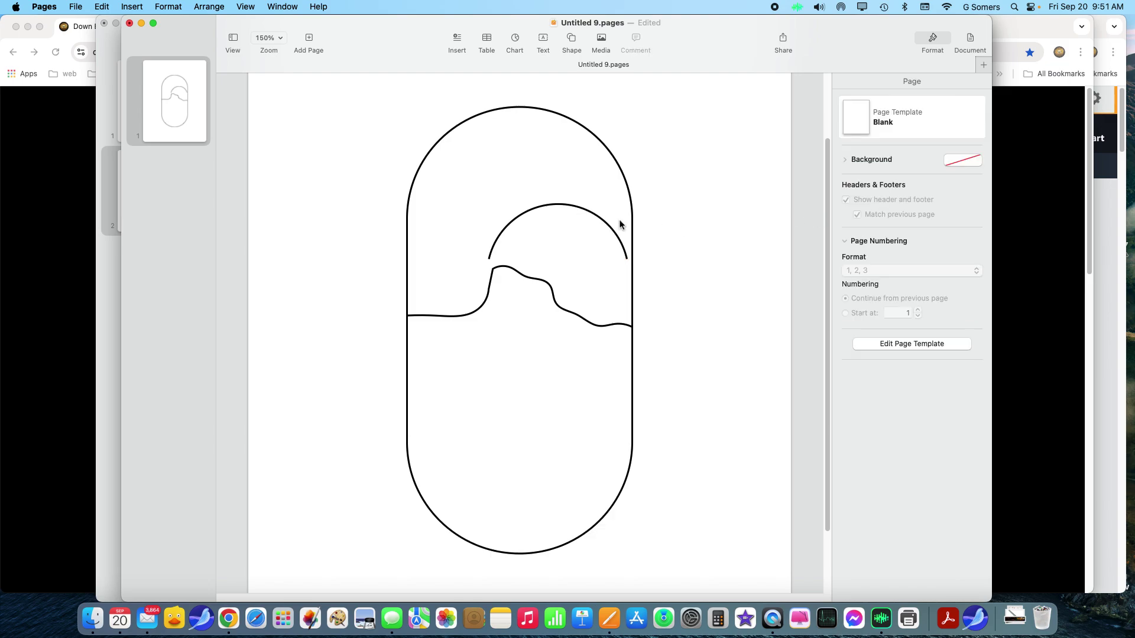
pyautogui.click(602, 220)
pyautogui.moveTo(601, 220); pyautogui.dragTo(612, 246)
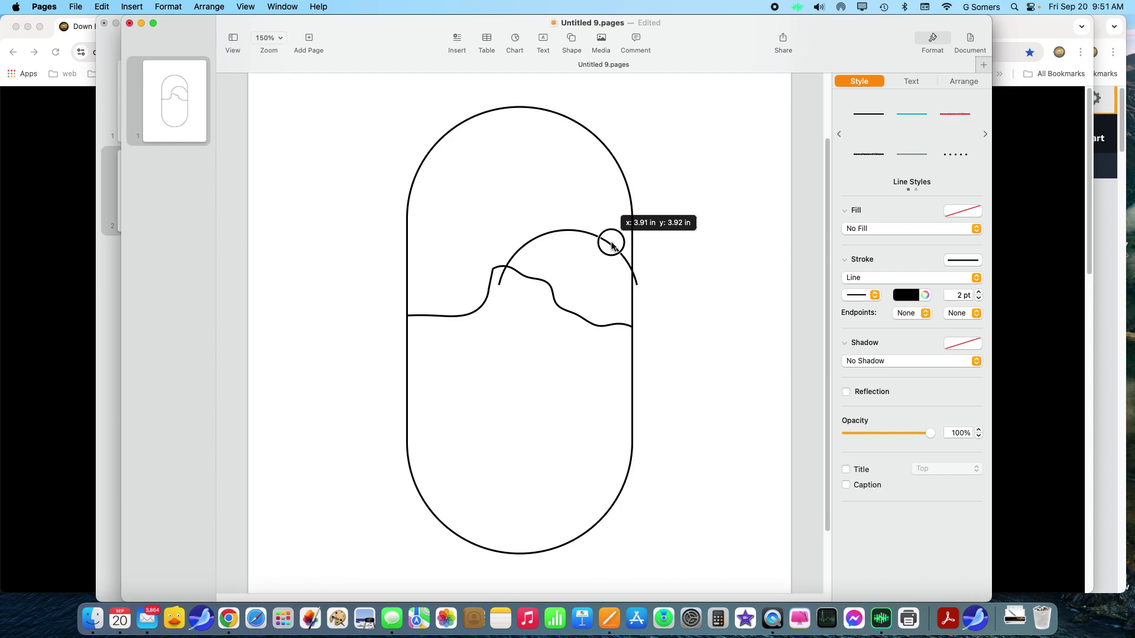
pyautogui.moveTo(612, 246); pyautogui.dragTo(612, 246)
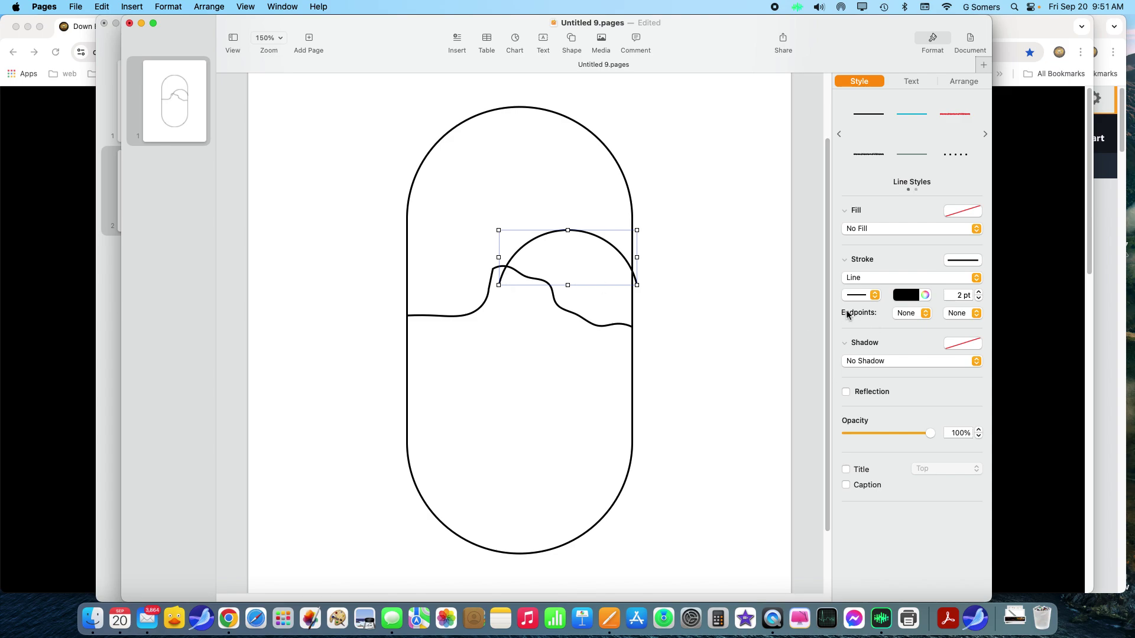
# - Make the arch editable and pull its end points onto the mountain peak and the pill's right side
pyautogui.rightClick(623, 260)
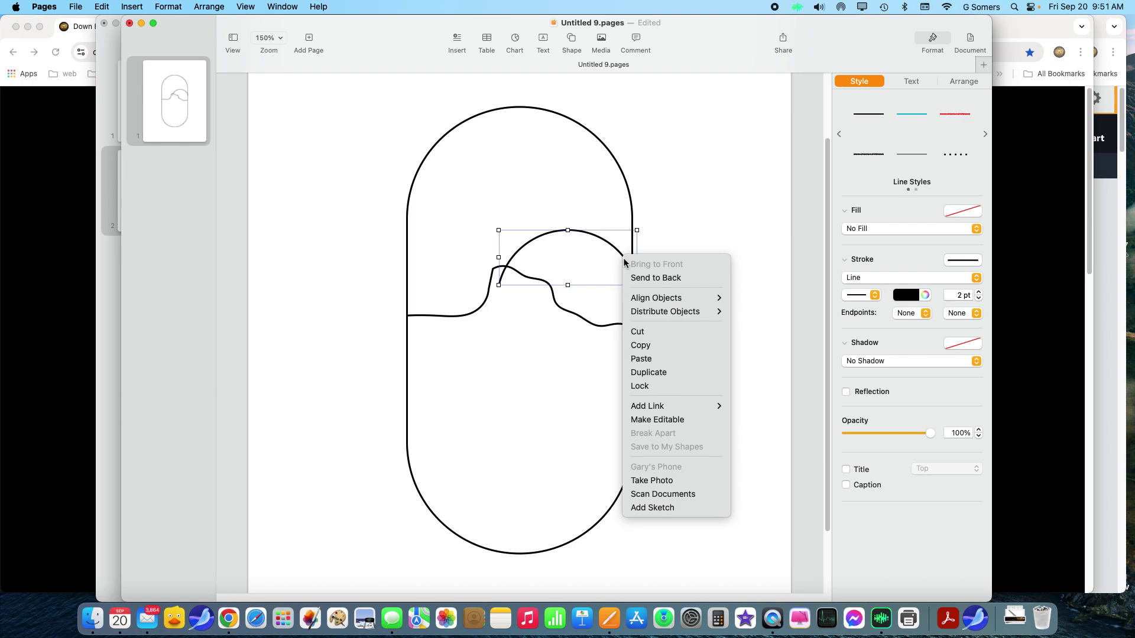
pyautogui.click(659, 420)
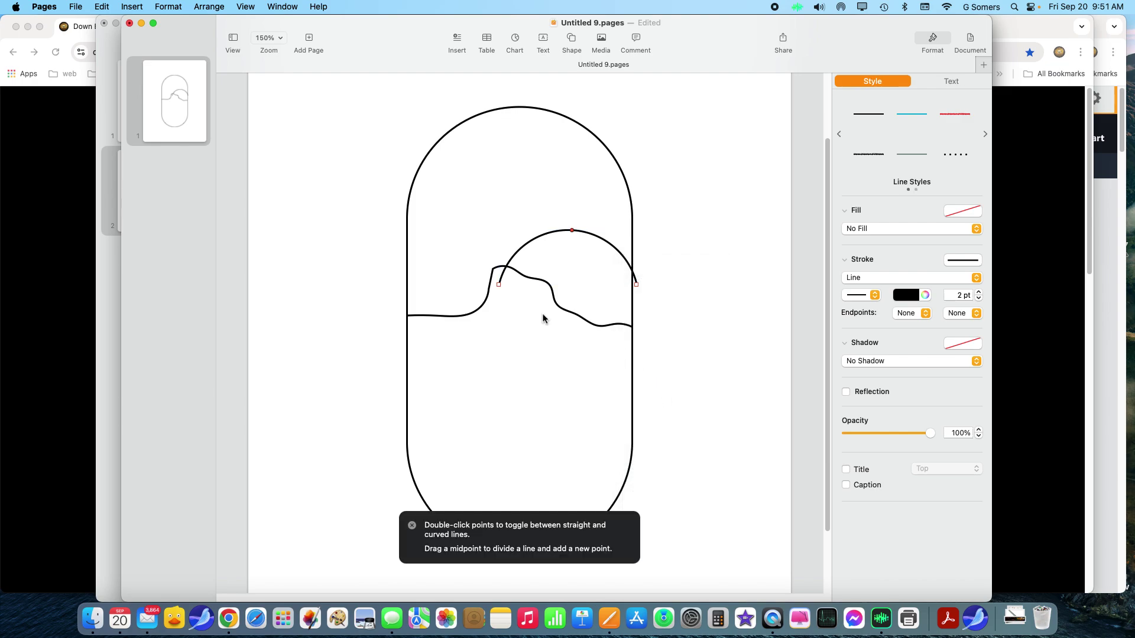
pyautogui.moveTo(501, 289); pyautogui.dragTo(507, 268)
pyautogui.moveTo(637, 285); pyautogui.dragTo(633, 271)
pyautogui.click(717, 269)
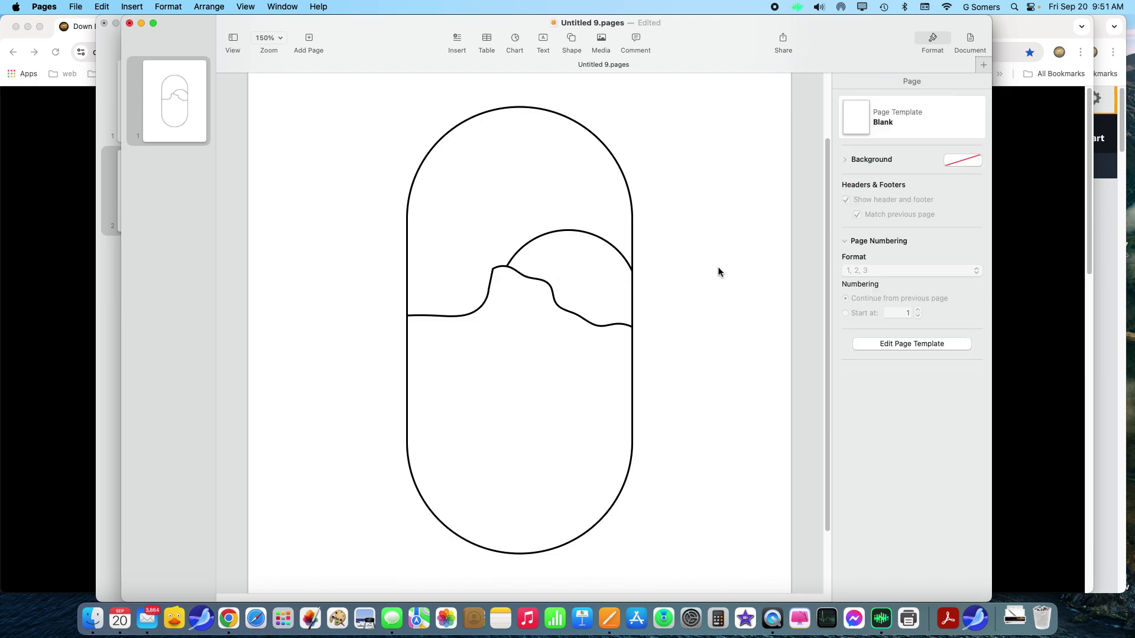
# - Insert a straight line and set it horizontally below the arch, from the mountain's right slope to the pill's right side
pyautogui.click(576, 40)
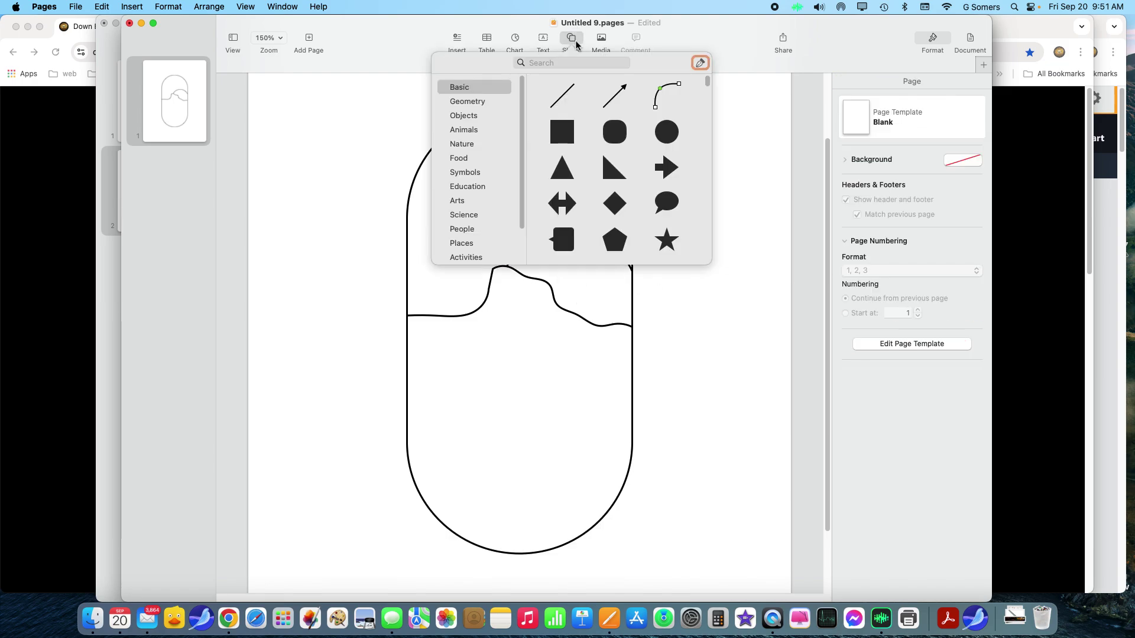
pyautogui.click(573, 89)
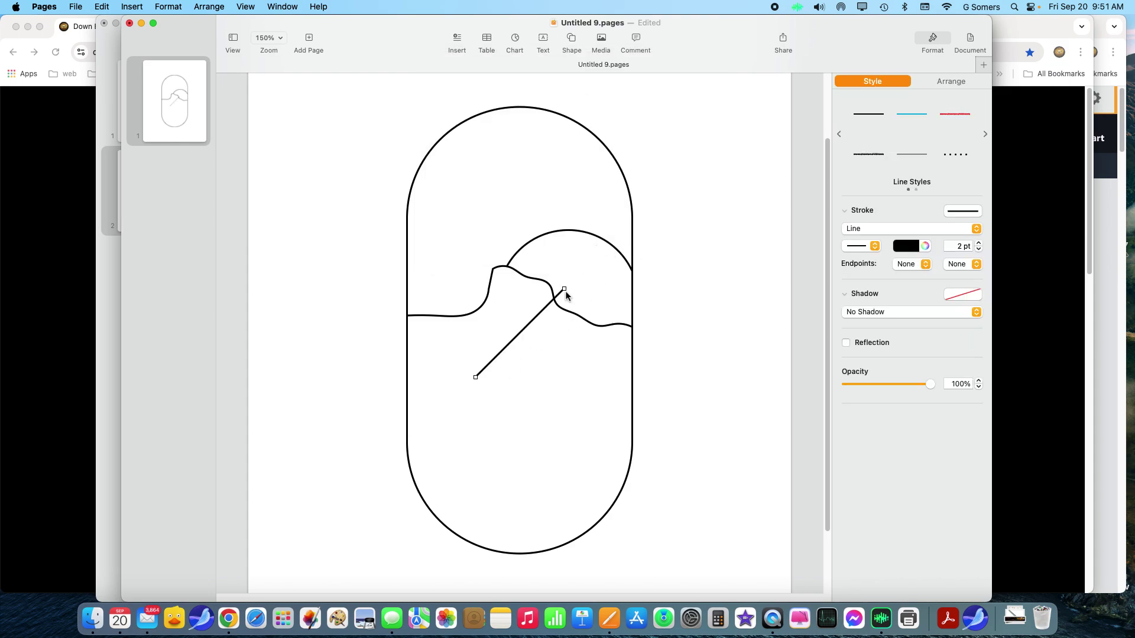
pyautogui.moveTo(564, 290); pyautogui.dragTo(634, 306)
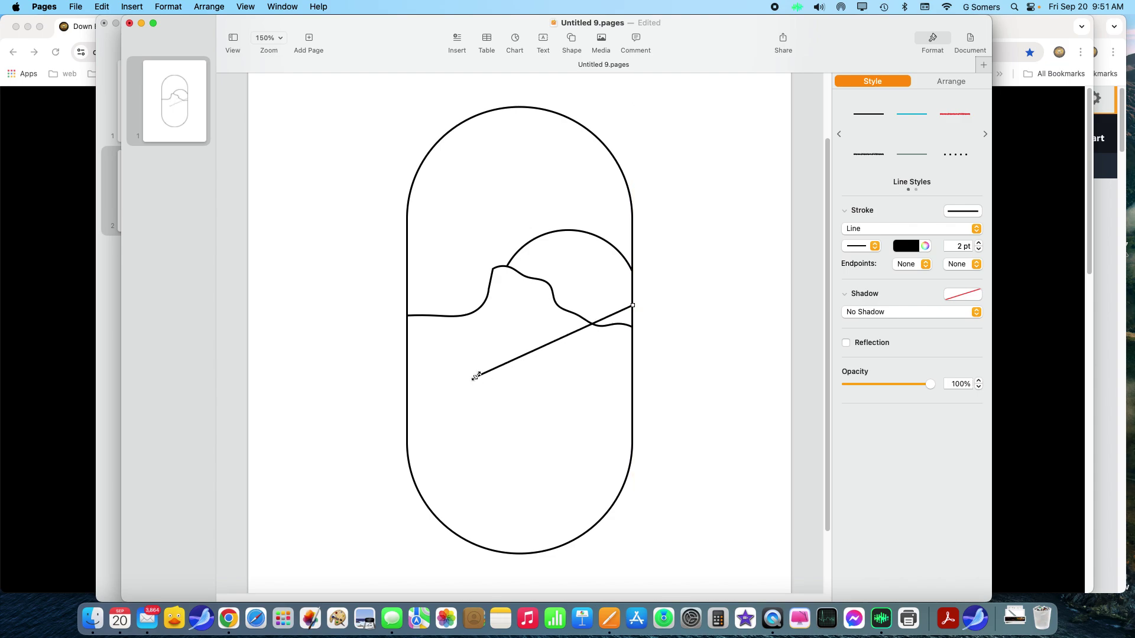
pyautogui.moveTo(476, 376); pyautogui.dragTo(560, 305)
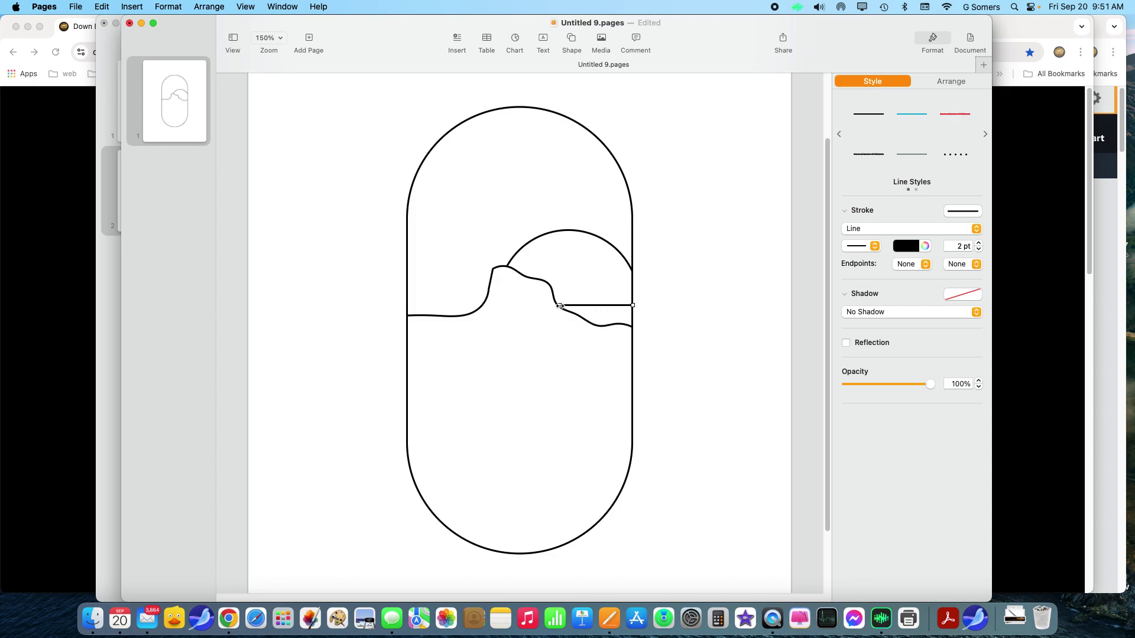
# - Make the horizontal line editable and fine-tune its left end point against the mountain slope
pyautogui.rightClick(595, 306)
pyautogui.click(661, 464)
pyautogui.click(559, 306)
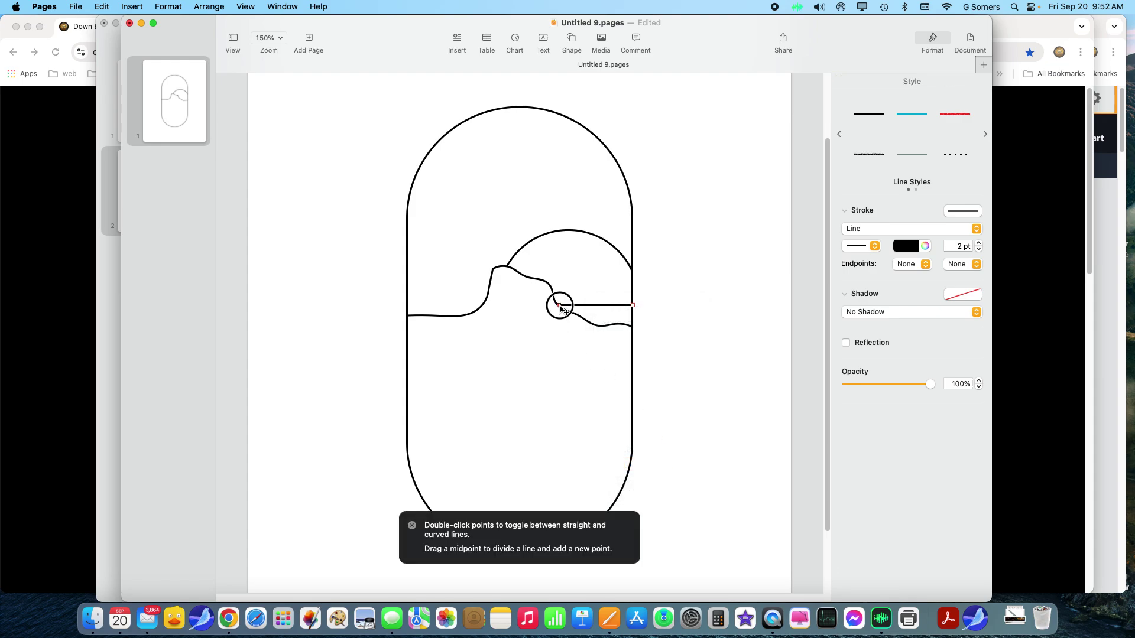
pyautogui.moveTo(561, 308); pyautogui.dragTo(559, 308)
pyautogui.click(633, 307)
pyautogui.click(719, 290)
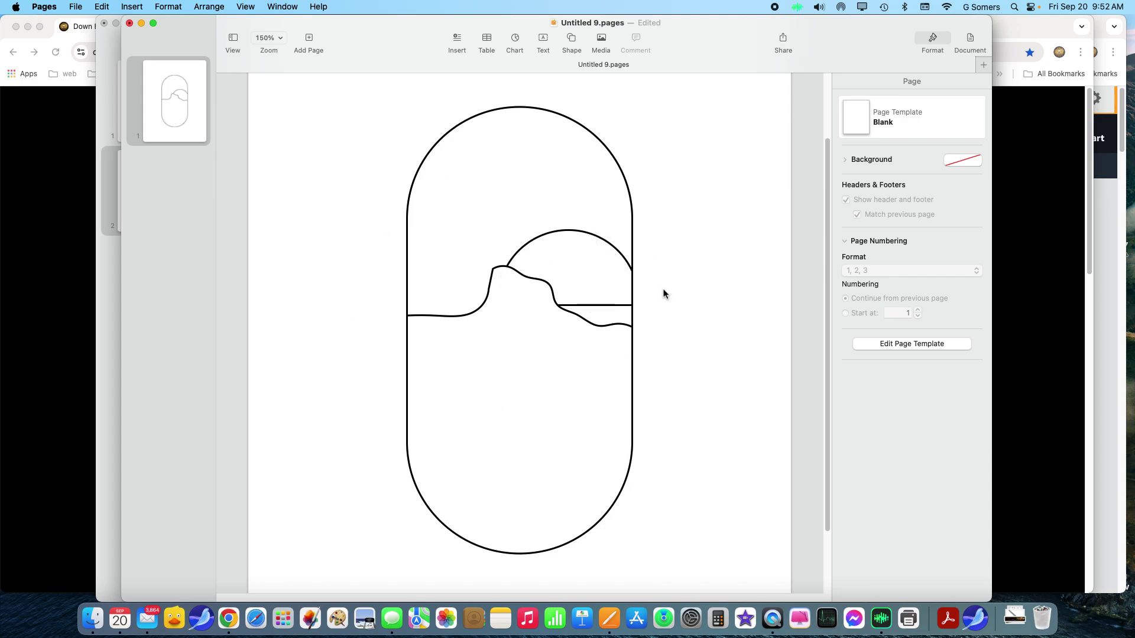
# - Try to reshape the arch's right side by making its right end a Bézier point and pulling the handle upward
pyautogui.click(604, 240)
pyautogui.rightClick(603, 237)
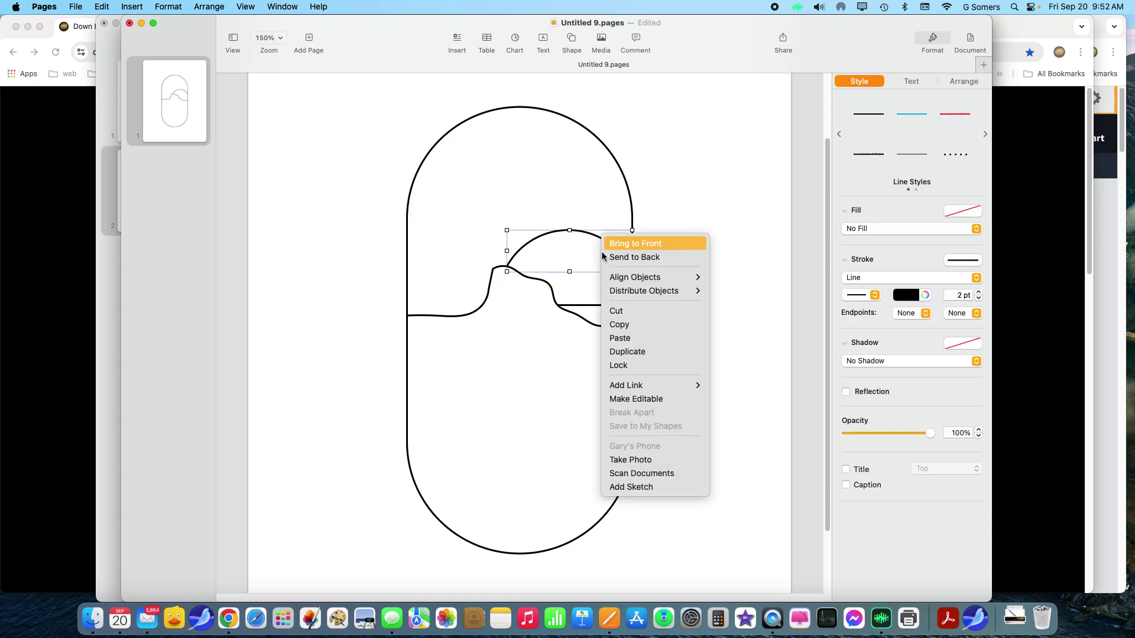
pyautogui.click(644, 406)
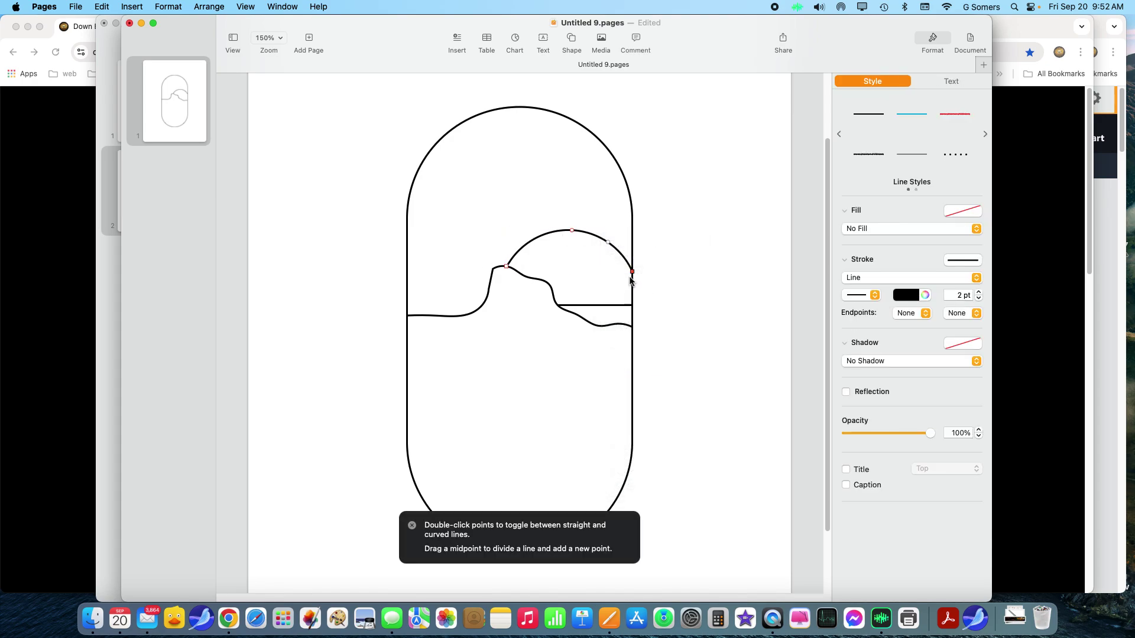
pyautogui.rightClick(632, 273)
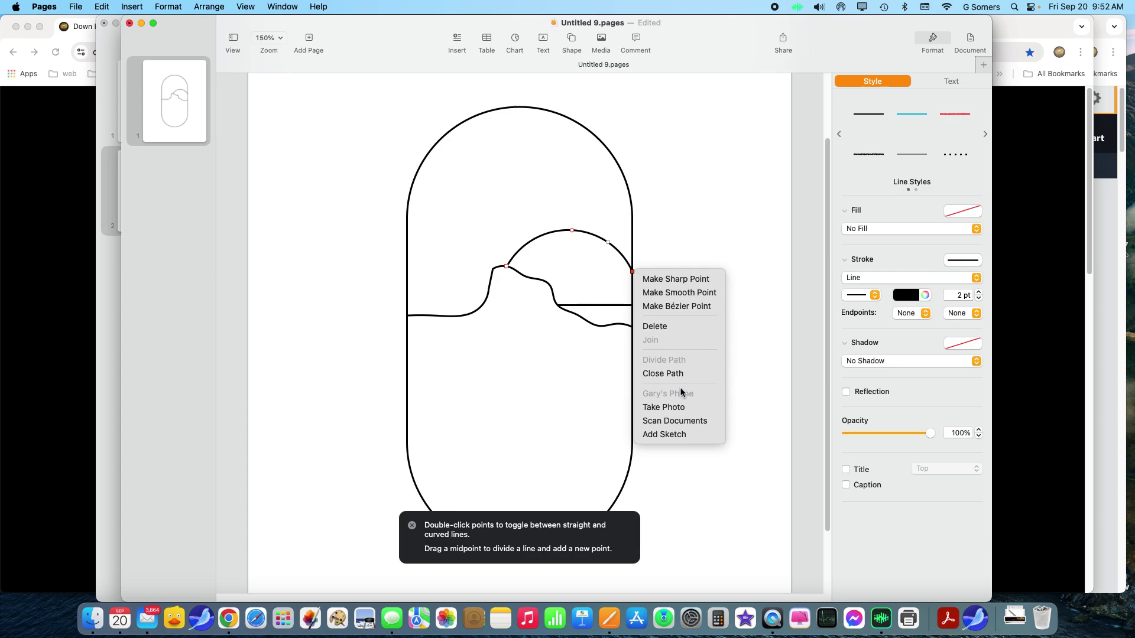
pyautogui.click(668, 308)
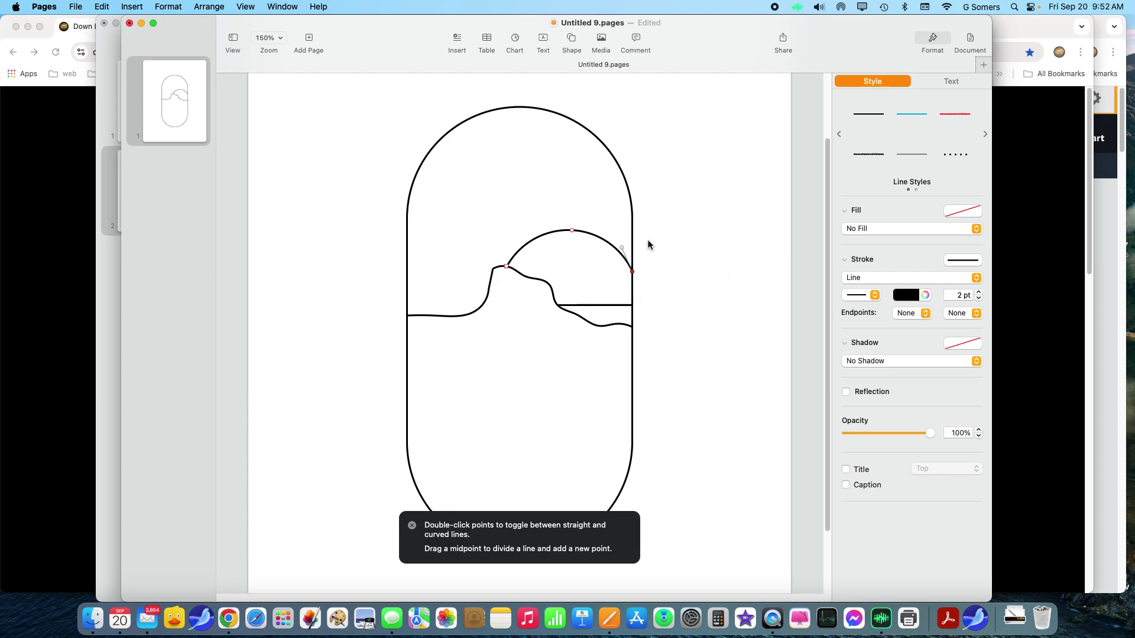
pyautogui.moveTo(625, 249)
pyautogui.mouseDown()
pyautogui.moveTo(614, 219)
pyautogui.moveTo(632, 223)
pyautogui.moveTo(611, 232)
pyautogui.moveTo(622, 231)
pyautogui.mouseUp()
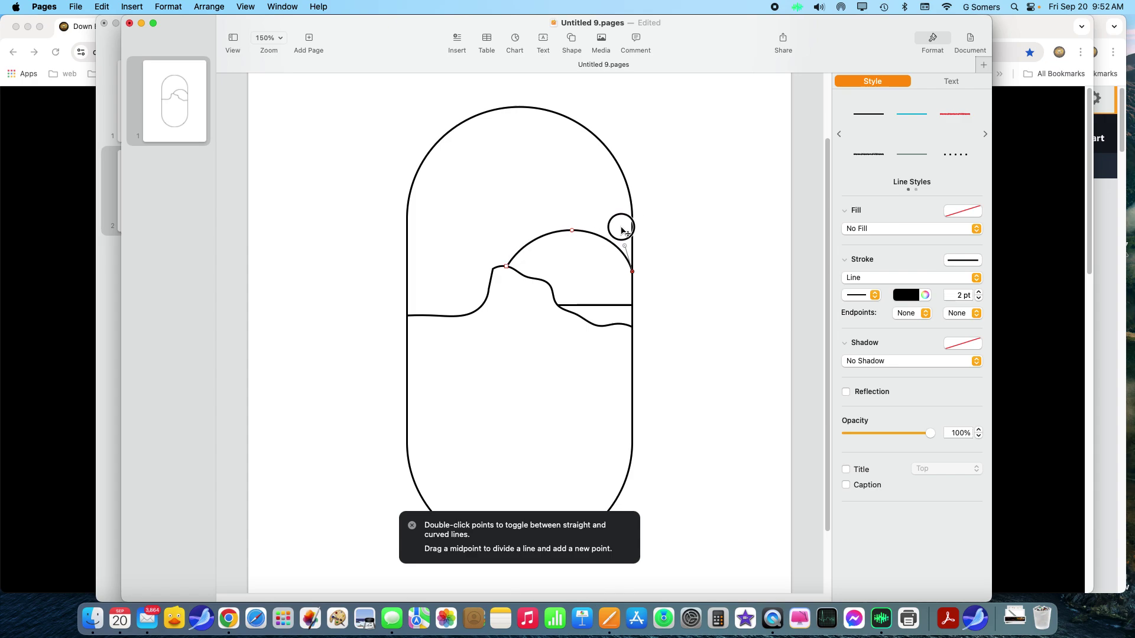
pyautogui.click(666, 240)
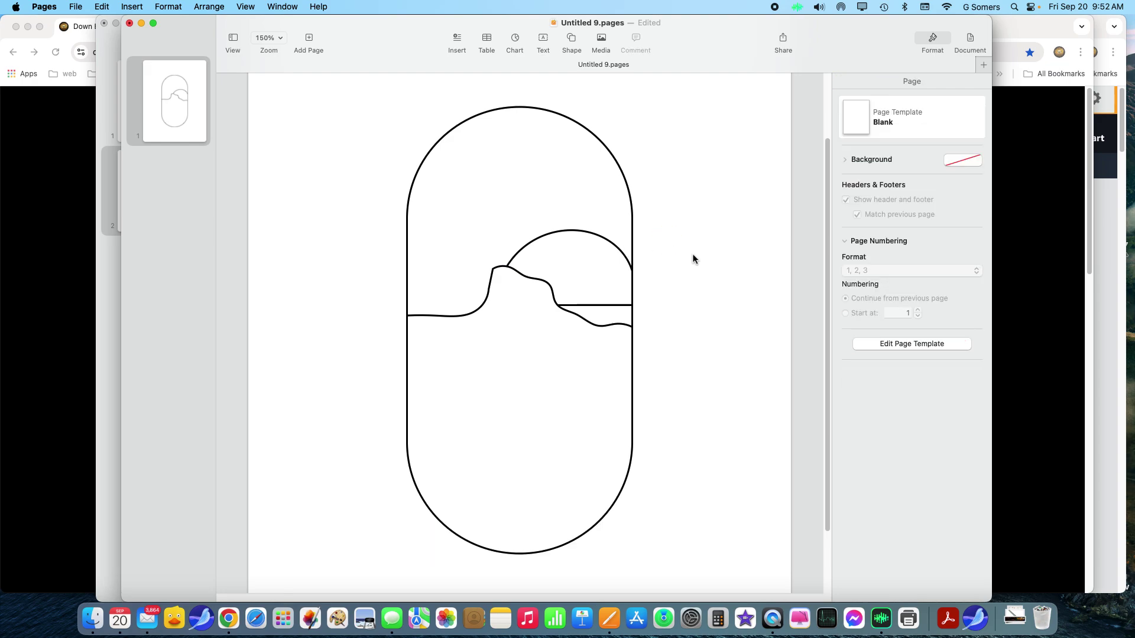
# - Undo the Bézier handle and point changes on the arch
pyautogui.press('super+z')
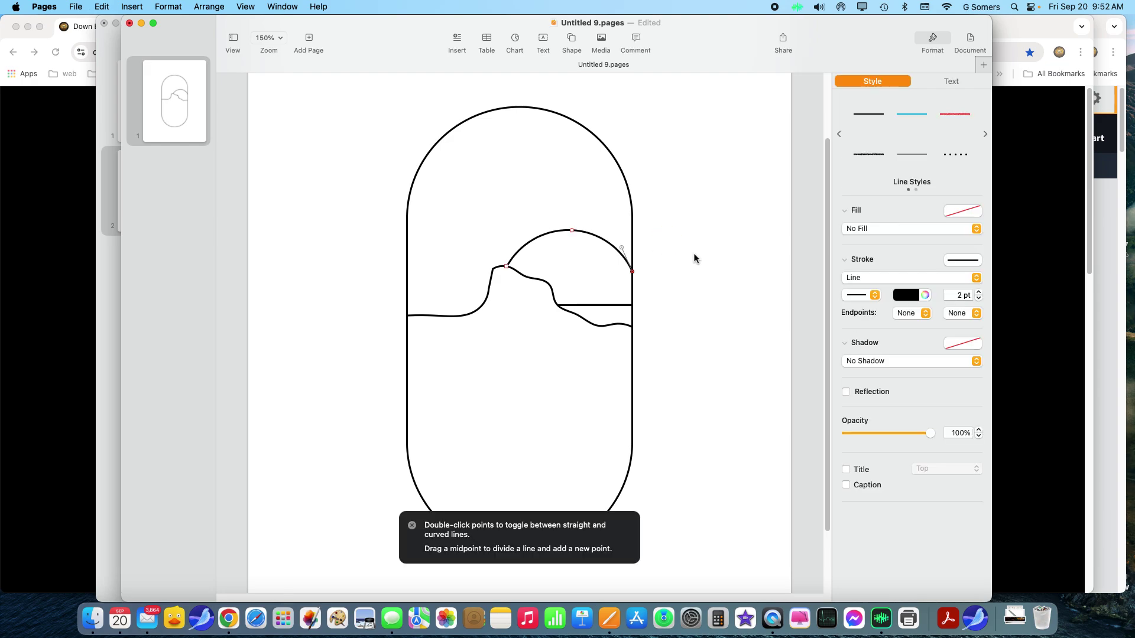
pyautogui.press('super+z')
pyautogui.click(684, 257)
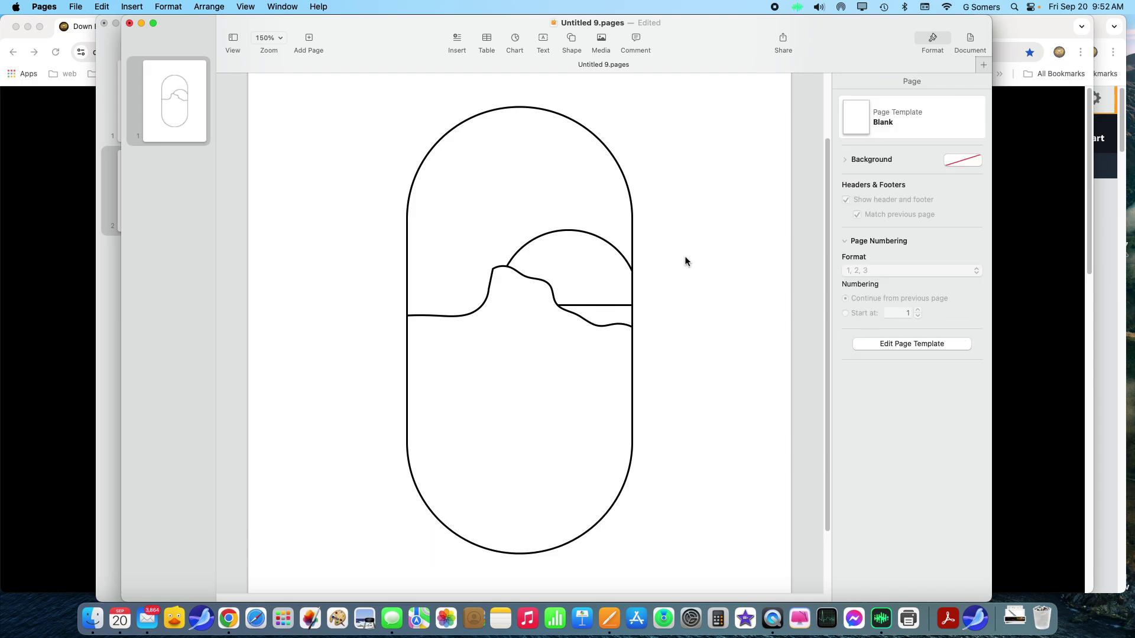
# - Flatten the arch slightly by lowering its upper edge, and trim its right edge to the pill's side
pyautogui.click(598, 237)
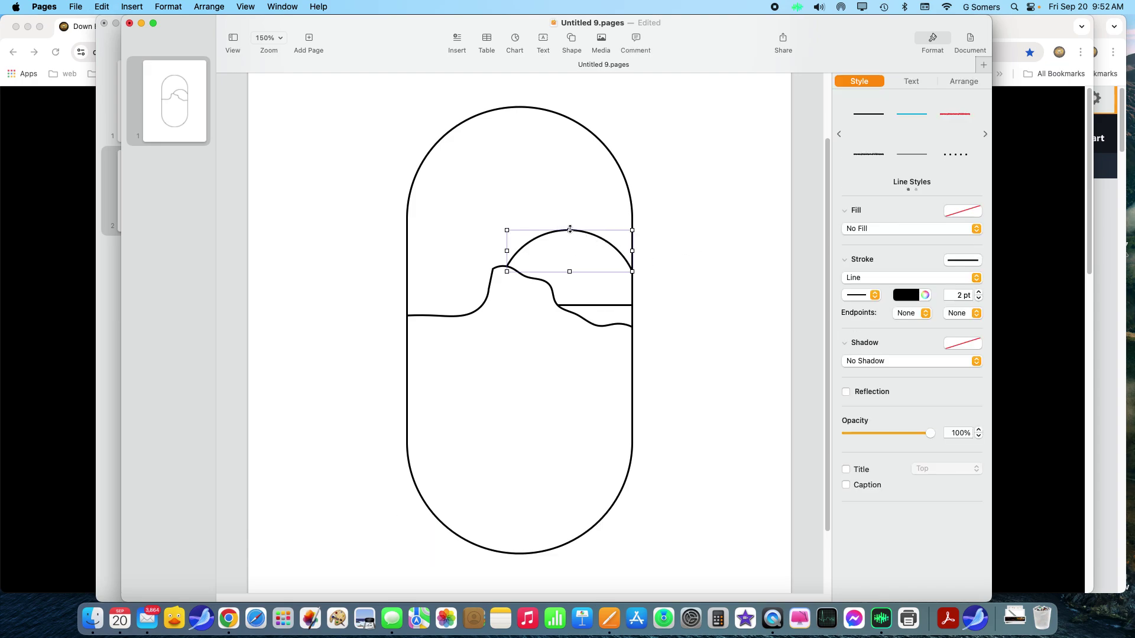
pyautogui.moveTo(569, 230); pyautogui.dragTo(570, 238)
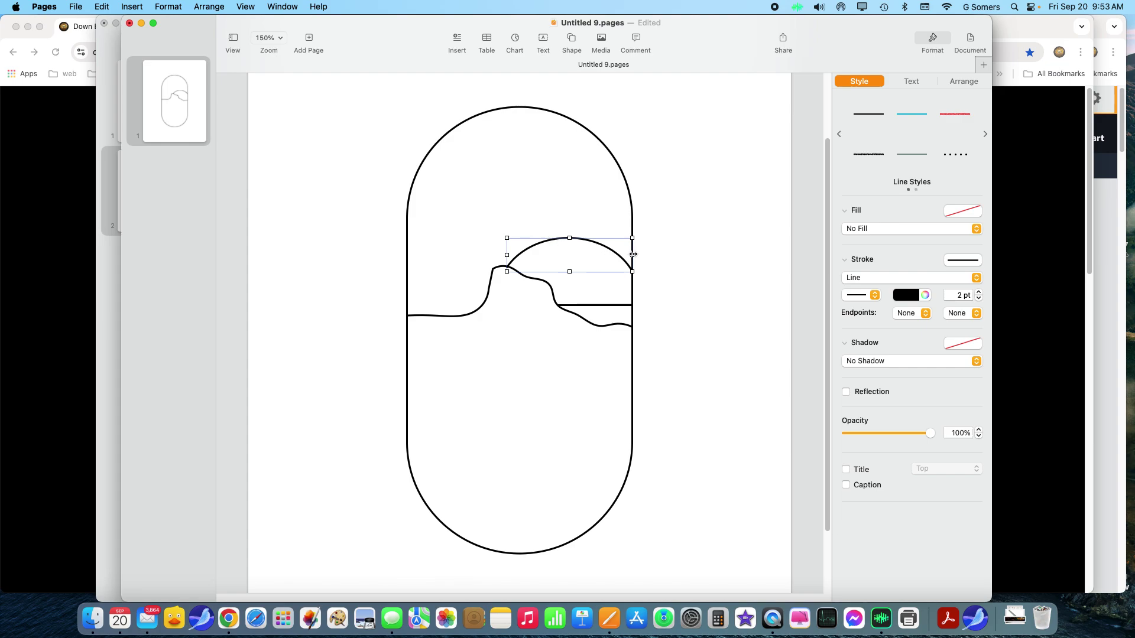
pyautogui.moveTo(633, 254)
pyautogui.mouseDown()
pyautogui.moveTo(679, 256)
pyautogui.moveTo(624, 252)
pyautogui.moveTo(632, 254)
pyautogui.mouseUp()
pyautogui.click(755, 214)
pyautogui.click(606, 307)
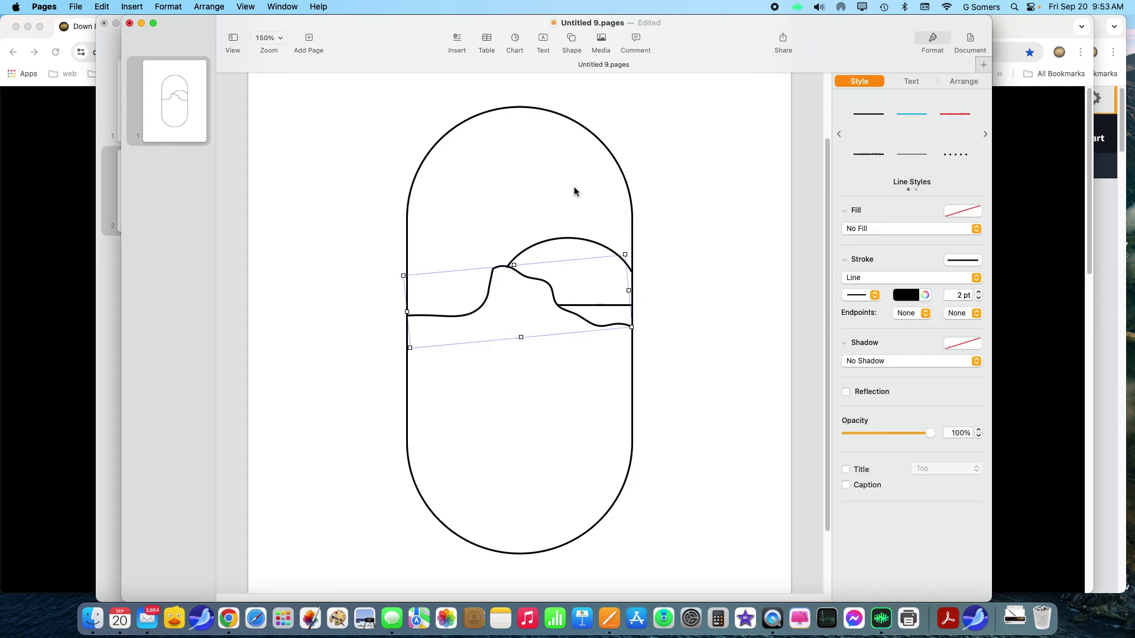
pyautogui.click(735, 215)
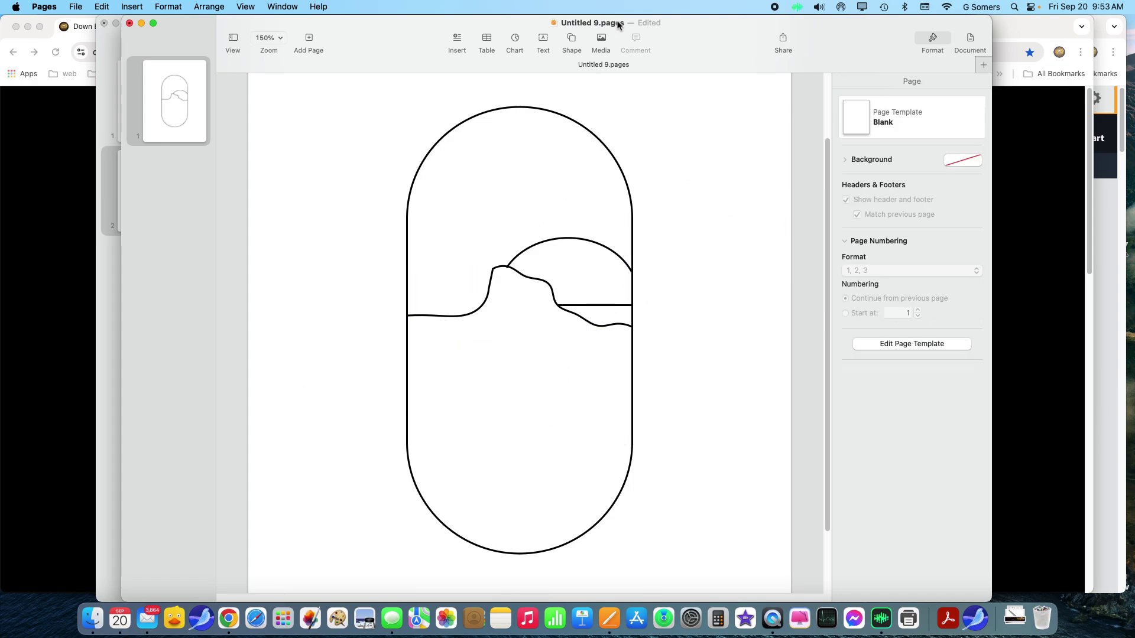
# - Insert a straight diagonal line, park it outside the pill near the page's upper-left corner, and make it editable
pyautogui.click(571, 41)
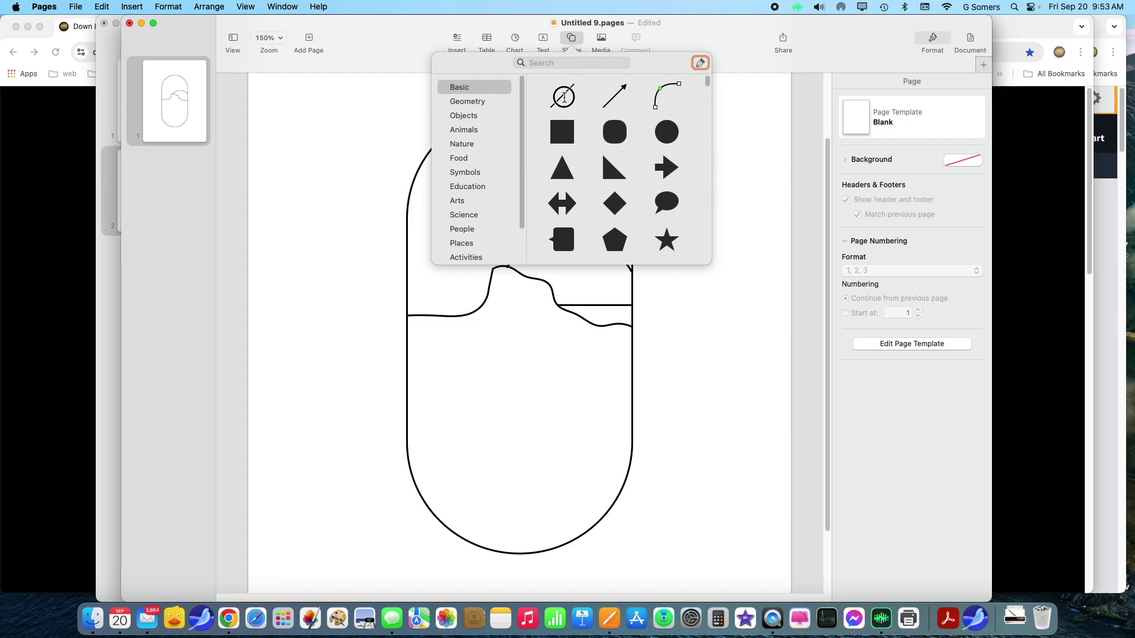
pyautogui.click(565, 97)
pyautogui.moveTo(519, 331); pyautogui.dragTo(318, 133)
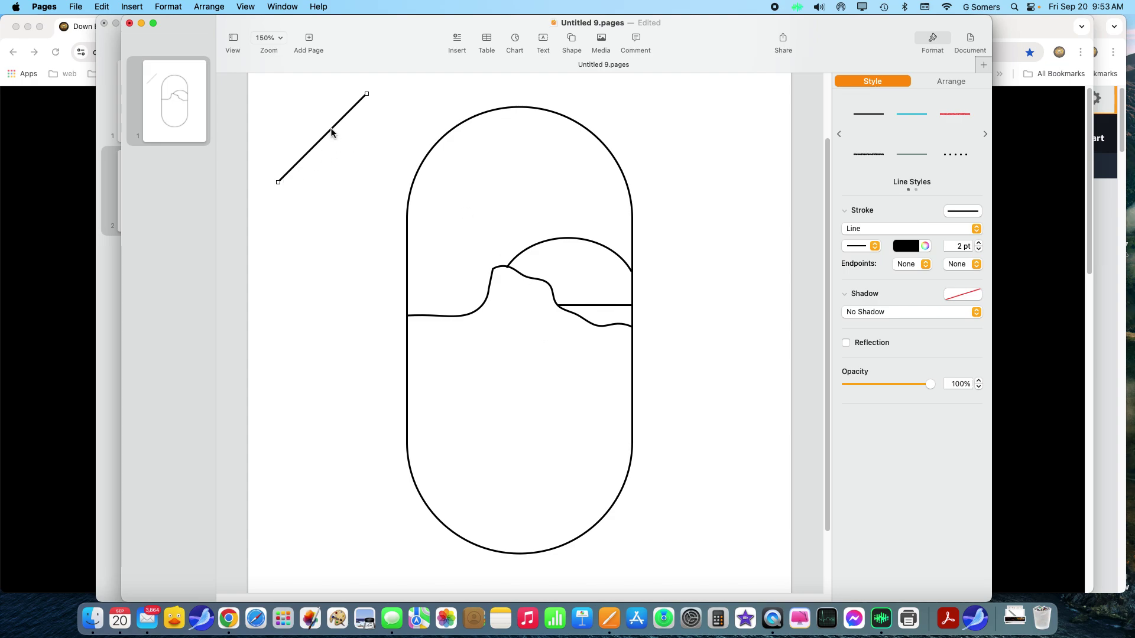
pyautogui.rightClick(332, 133)
pyautogui.click(373, 289)
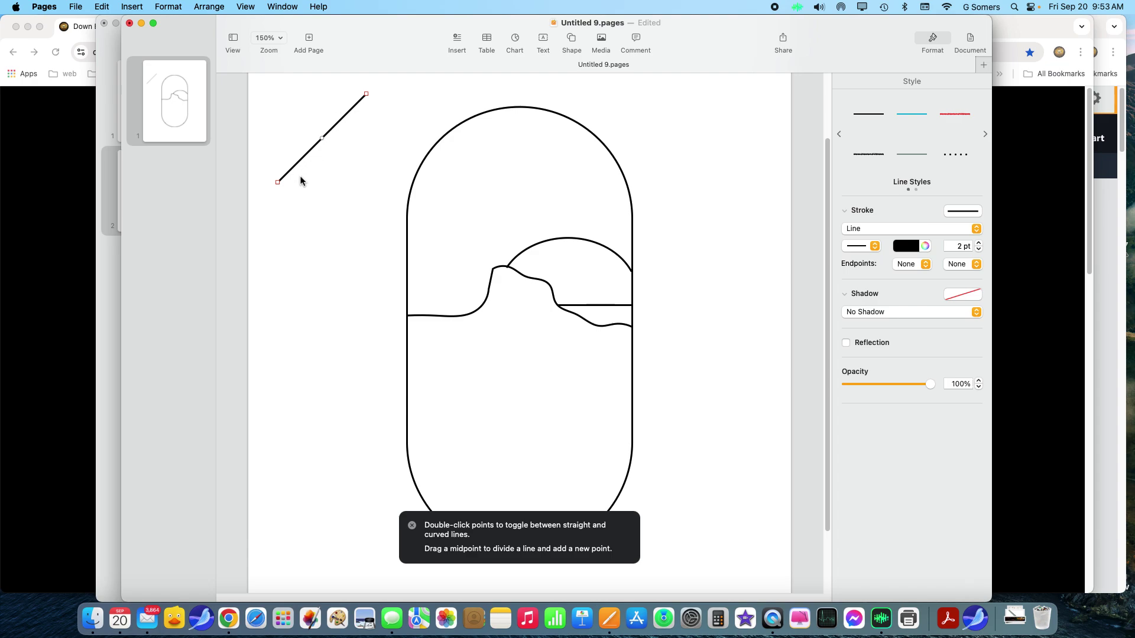
pyautogui.click(361, 156)
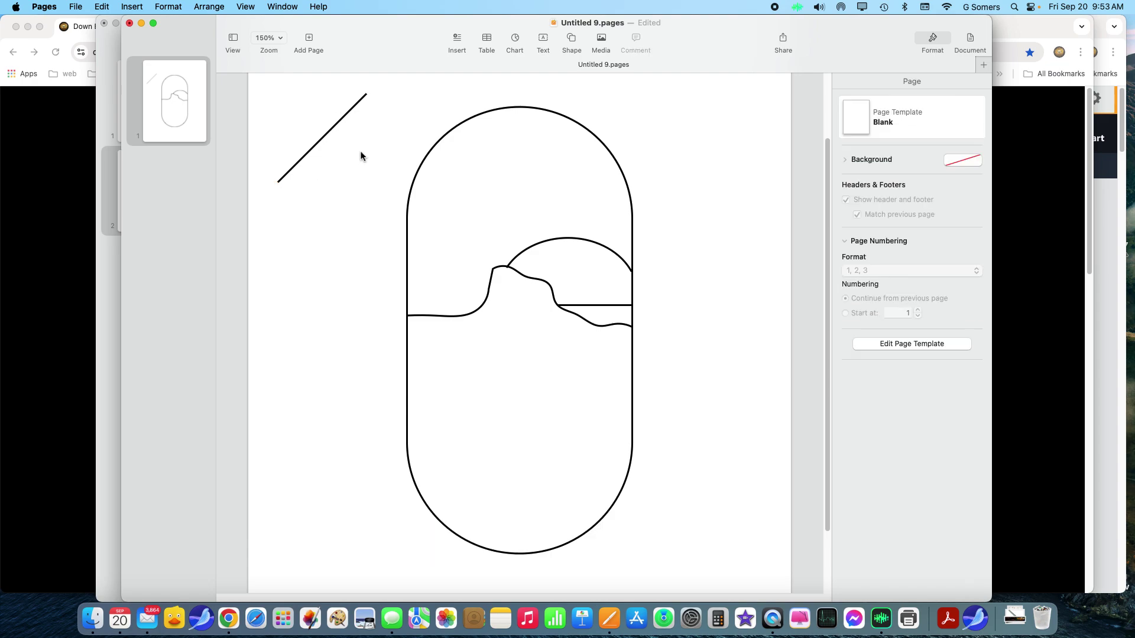
# - Copy the parked diagonal line and paste four copies of it beside the original
pyautogui.click(324, 130)
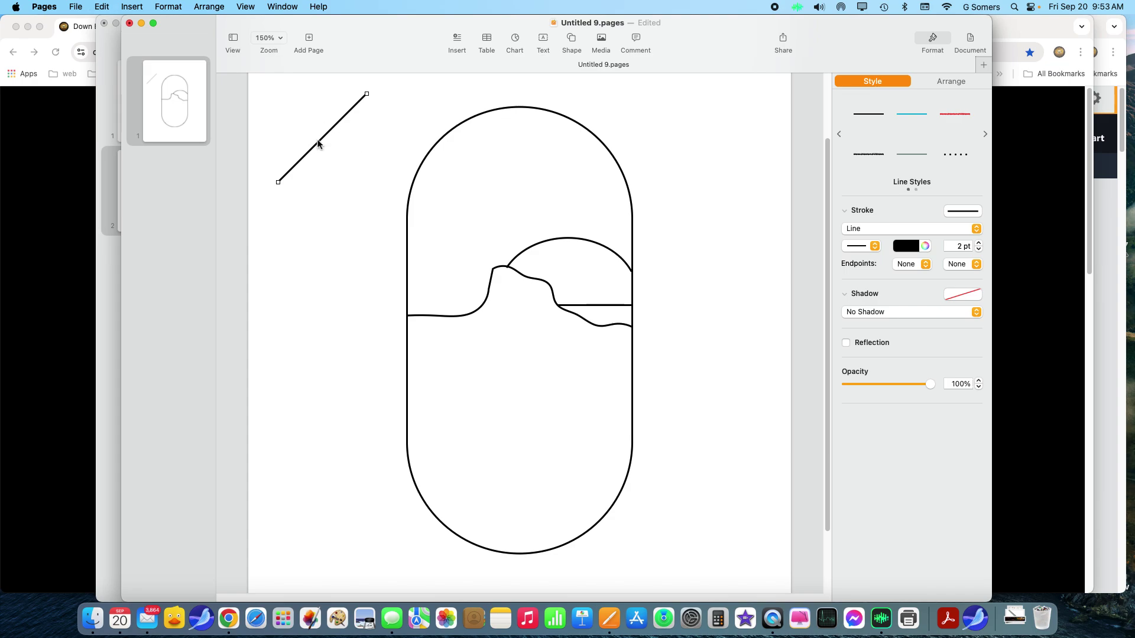
pyautogui.click(353, 160)
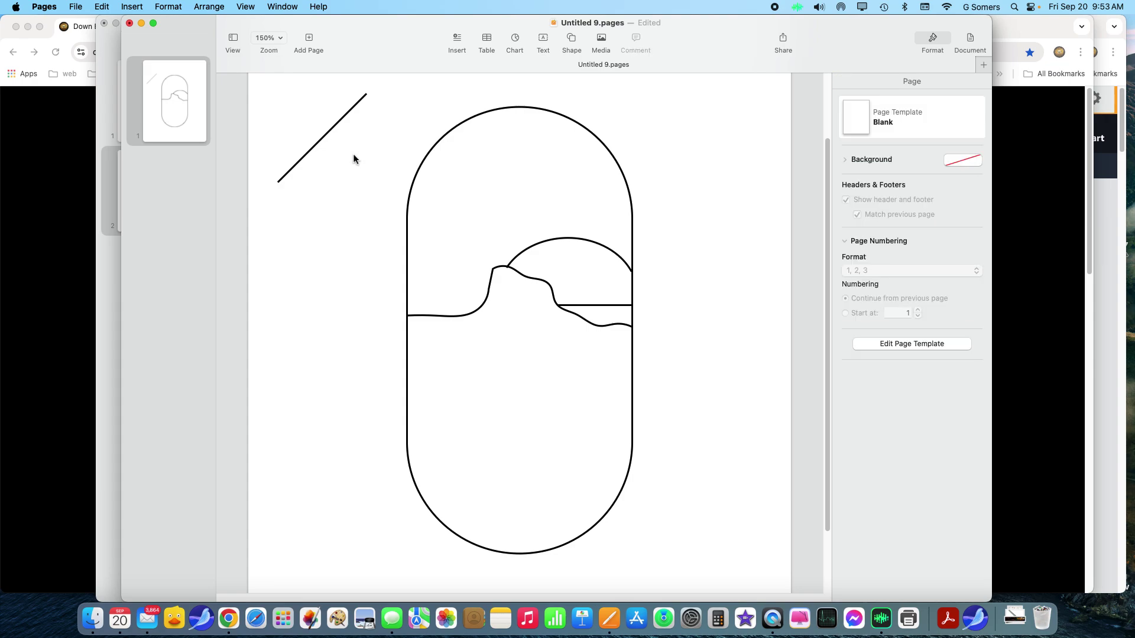
pyautogui.press('super+v')
pyautogui.press('super+v')
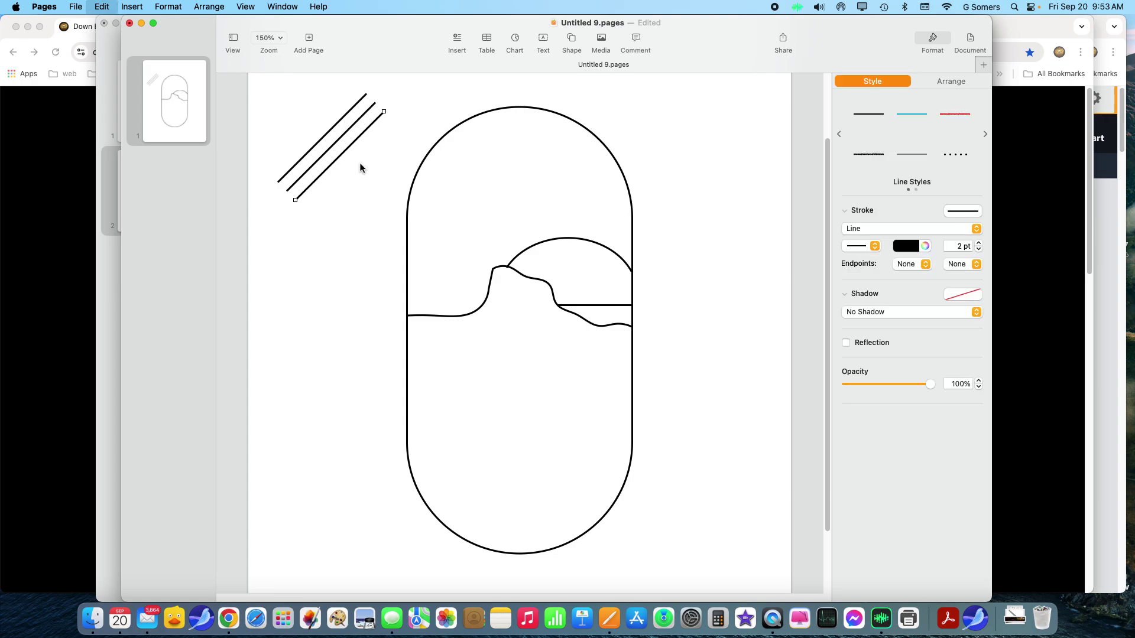
pyautogui.press('super+v')
pyautogui.press('super+v')
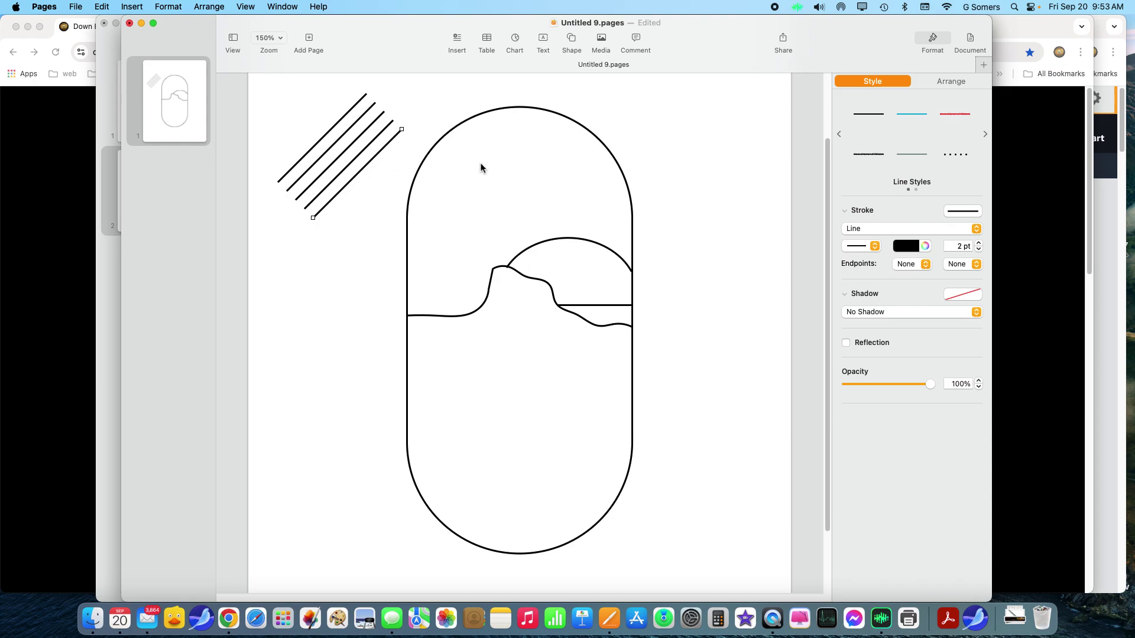
# - Move the innermost parked diagonal line into the pill's empty area below the mountain profile
pyautogui.click(421, 115)
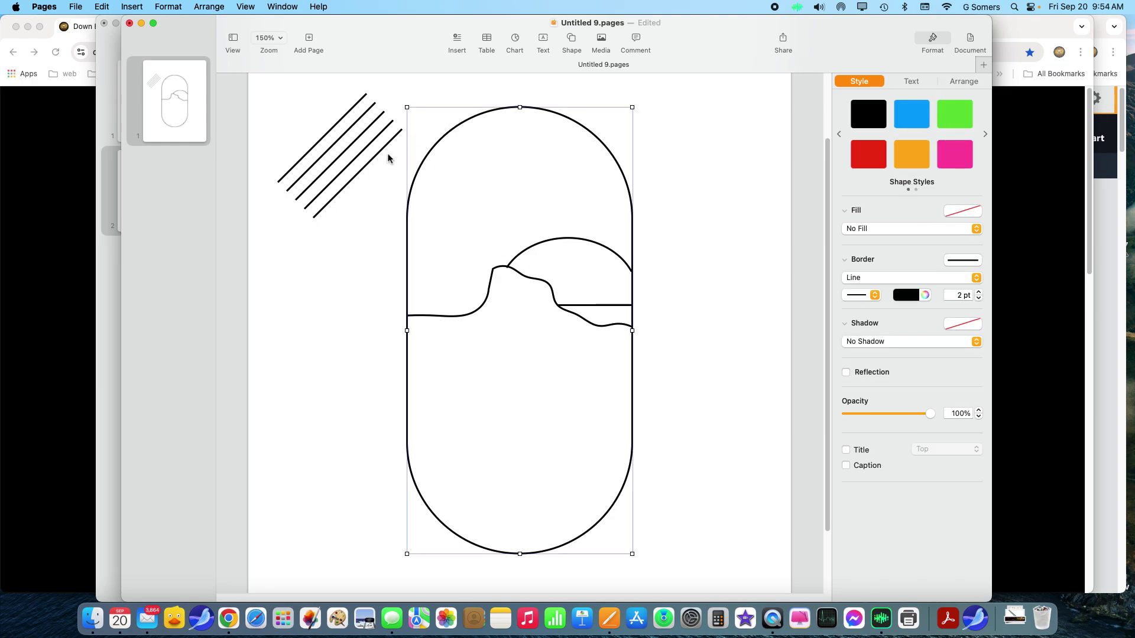
pyautogui.click(357, 180)
pyautogui.click(360, 172)
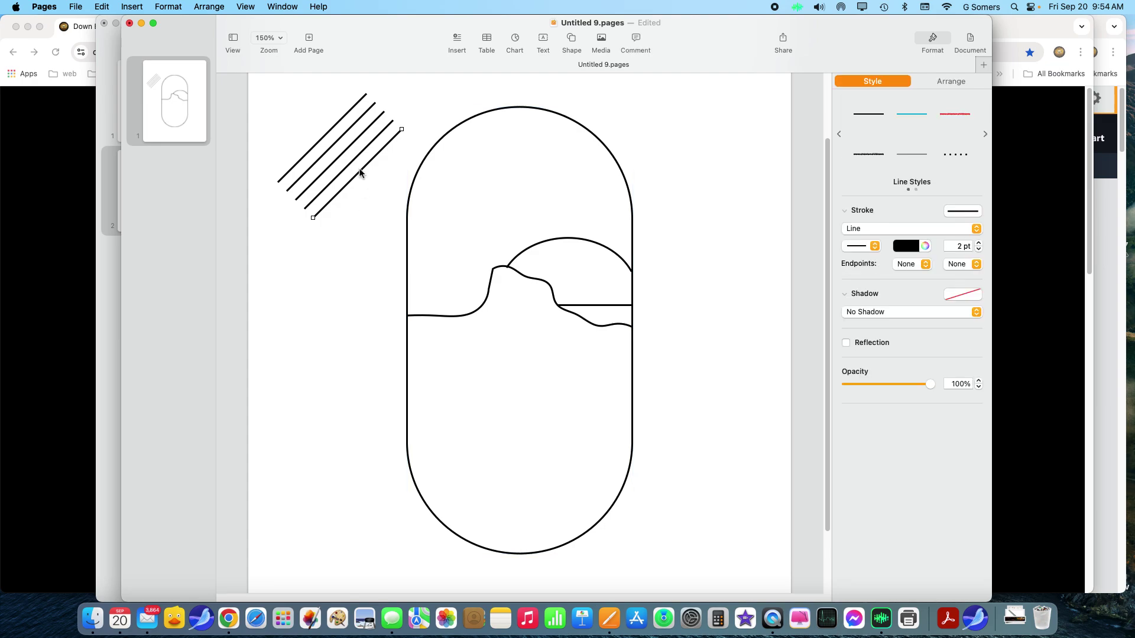
pyautogui.moveTo(360, 172); pyautogui.dragTo(491, 412)
pyautogui.rightClick(520, 384)
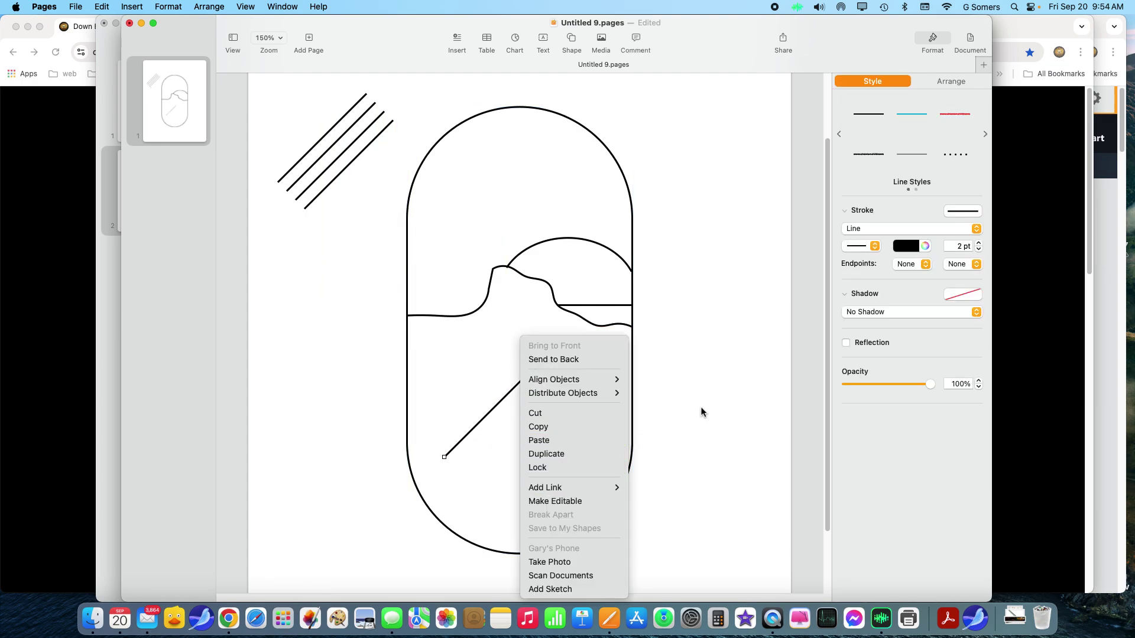
pyautogui.click(687, 432)
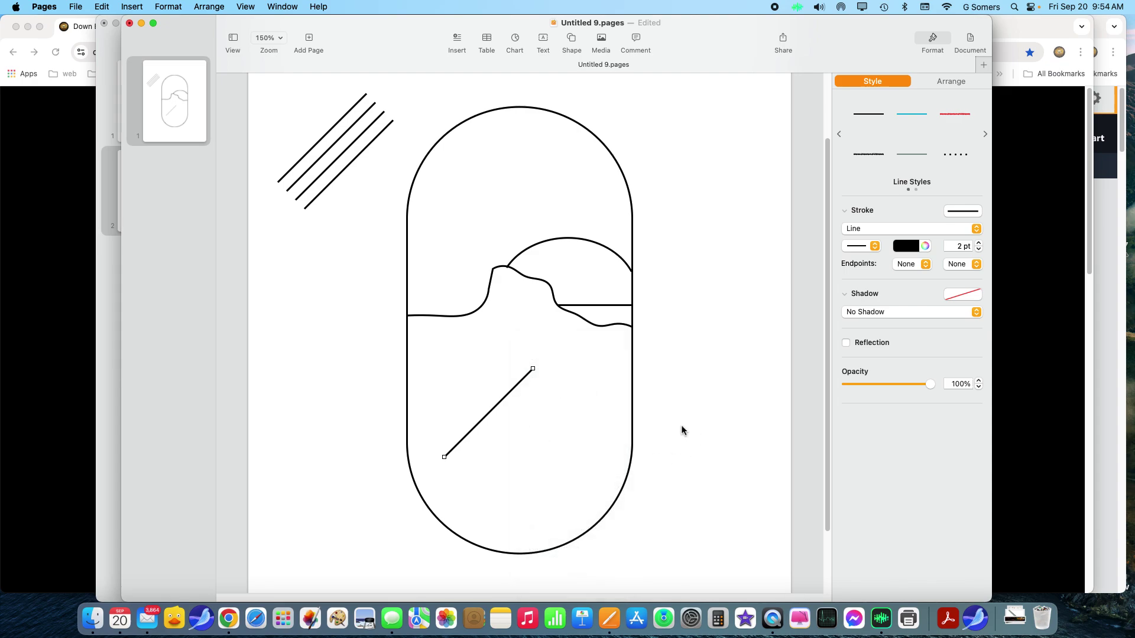
# - Edit the moved line's endpoints so it runs nearly horizontally from one side of the pill to the other
pyautogui.doubleClick(510, 394)
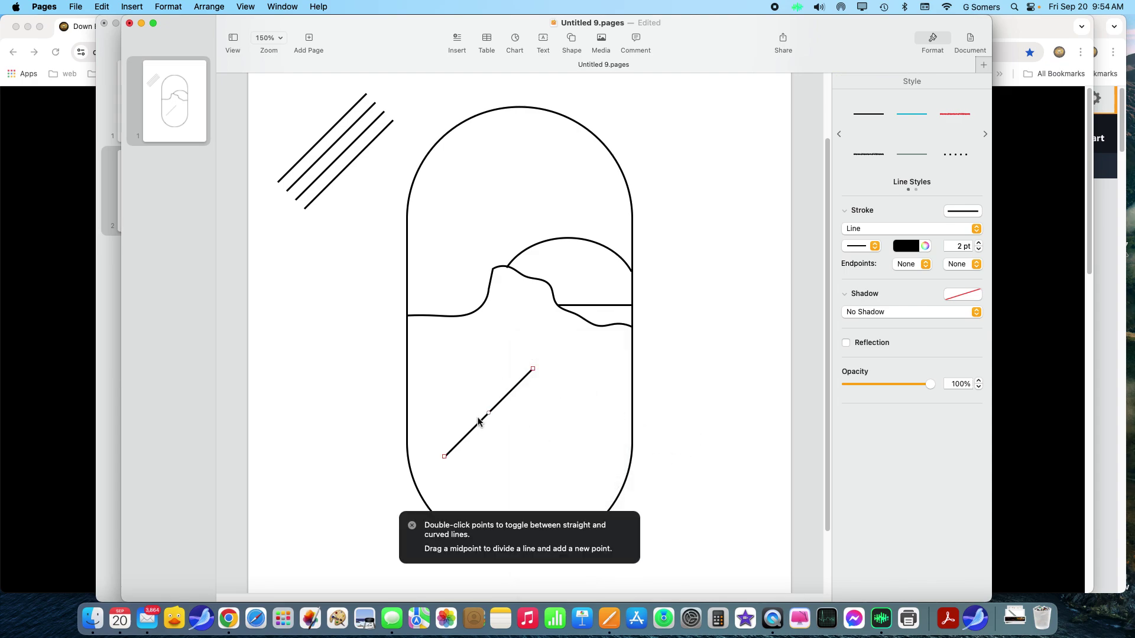
pyautogui.moveTo(533, 371); pyautogui.dragTo(631, 420)
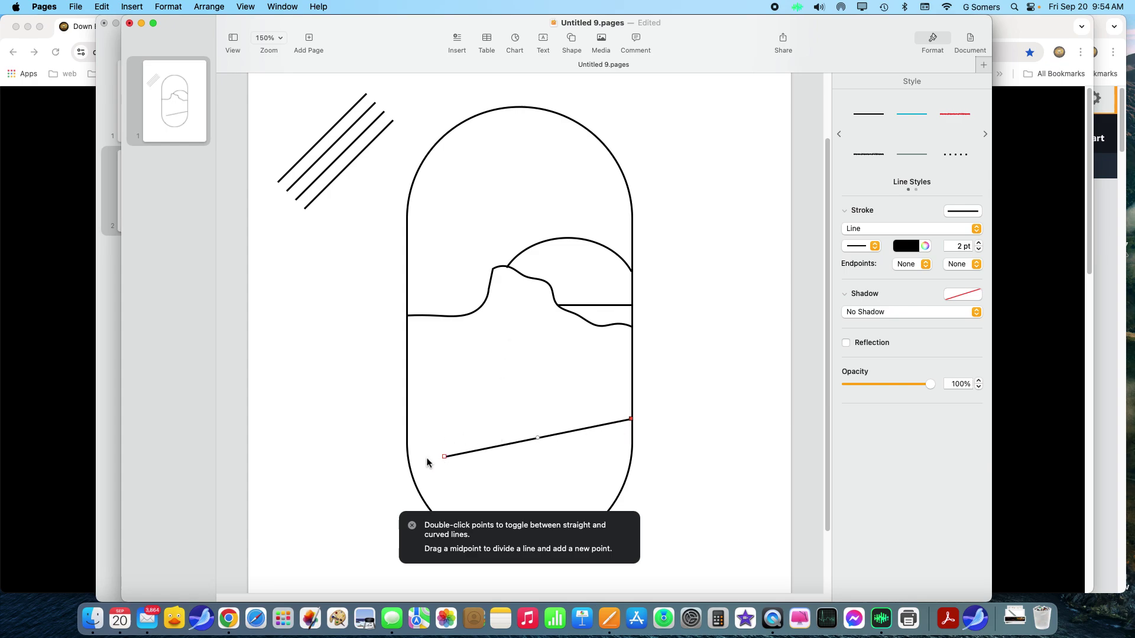
pyautogui.click(412, 526)
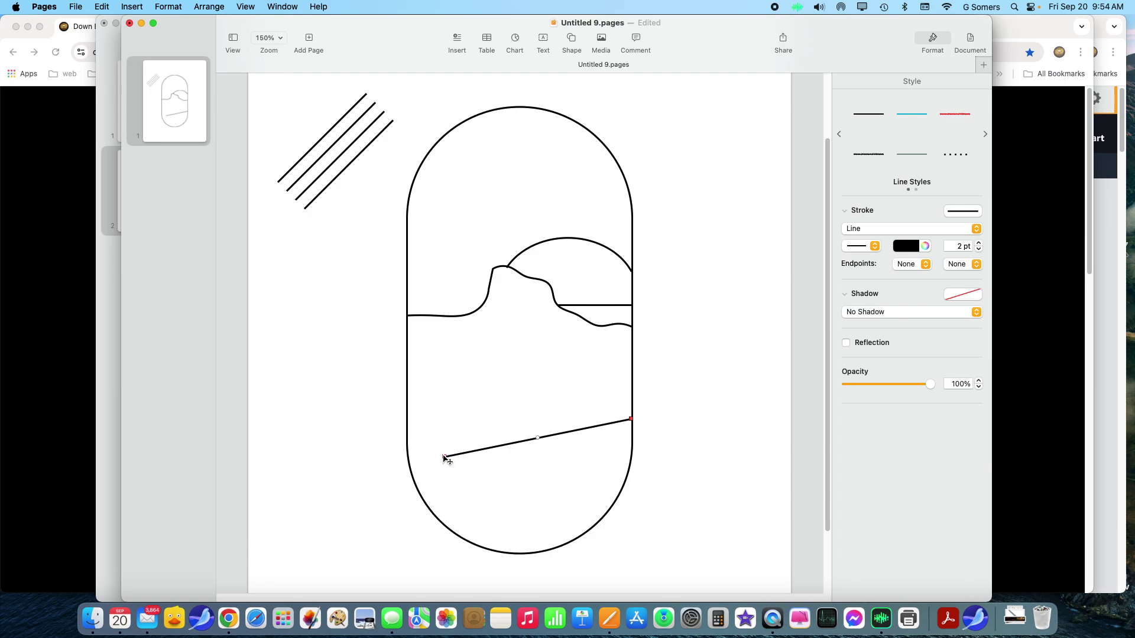
pyautogui.moveTo(444, 458); pyautogui.dragTo(409, 419)
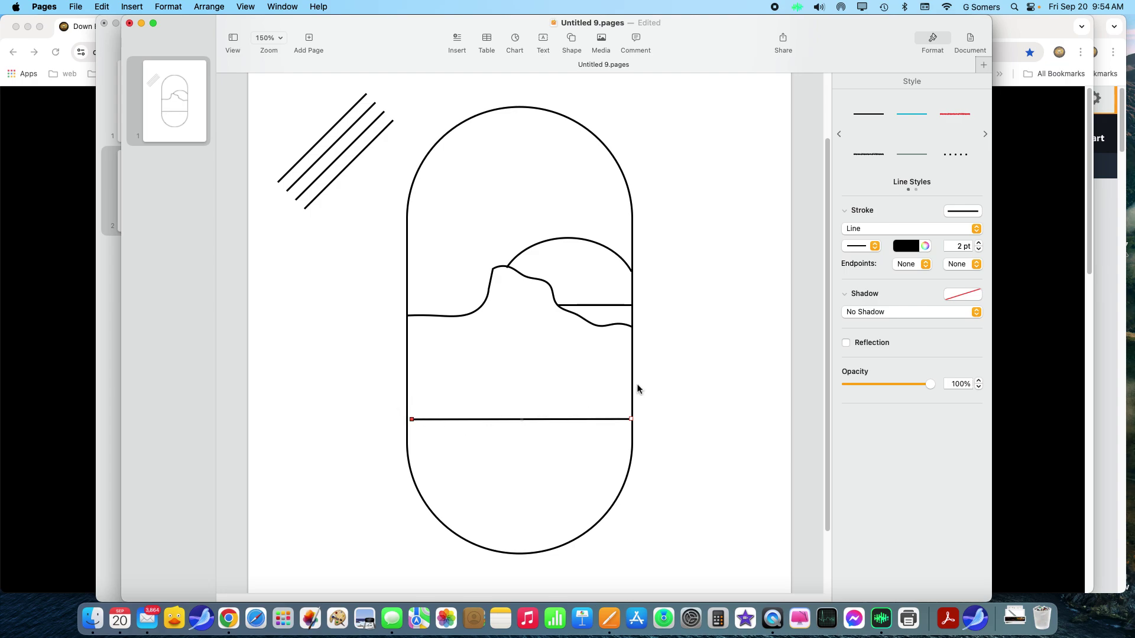
# - Add points along the horizontal line and curve them into a wave with a raised left part and a dip near the right end
pyautogui.moveTo(522, 421); pyautogui.dragTo(523, 410)
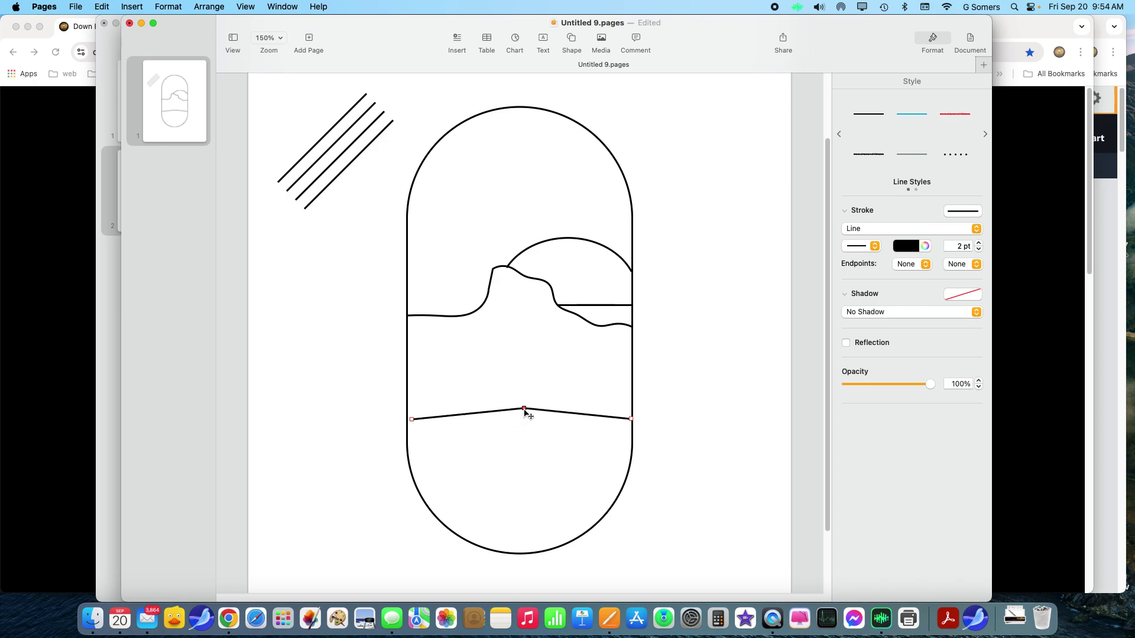
pyautogui.moveTo(578, 414)
pyautogui.mouseDown()
pyautogui.moveTo(578, 401)
pyautogui.moveTo(578, 422)
pyautogui.mouseUp()
pyautogui.doubleClick(578, 401)
pyautogui.moveTo(466, 413); pyautogui.dragTo(439, 412)
pyautogui.doubleClick(440, 412)
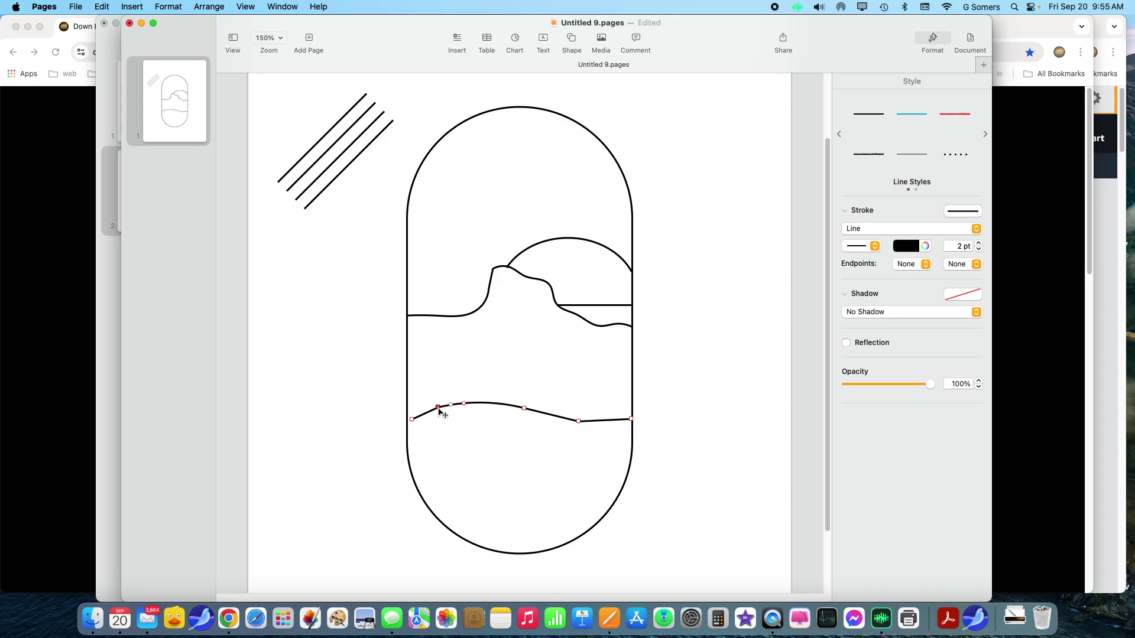
pyautogui.moveTo(438, 409)
pyautogui.mouseDown()
pyautogui.moveTo(444, 427)
pyautogui.moveTo(443, 407)
pyautogui.mouseUp()
pyautogui.moveTo(578, 423); pyautogui.dragTo(604, 434)
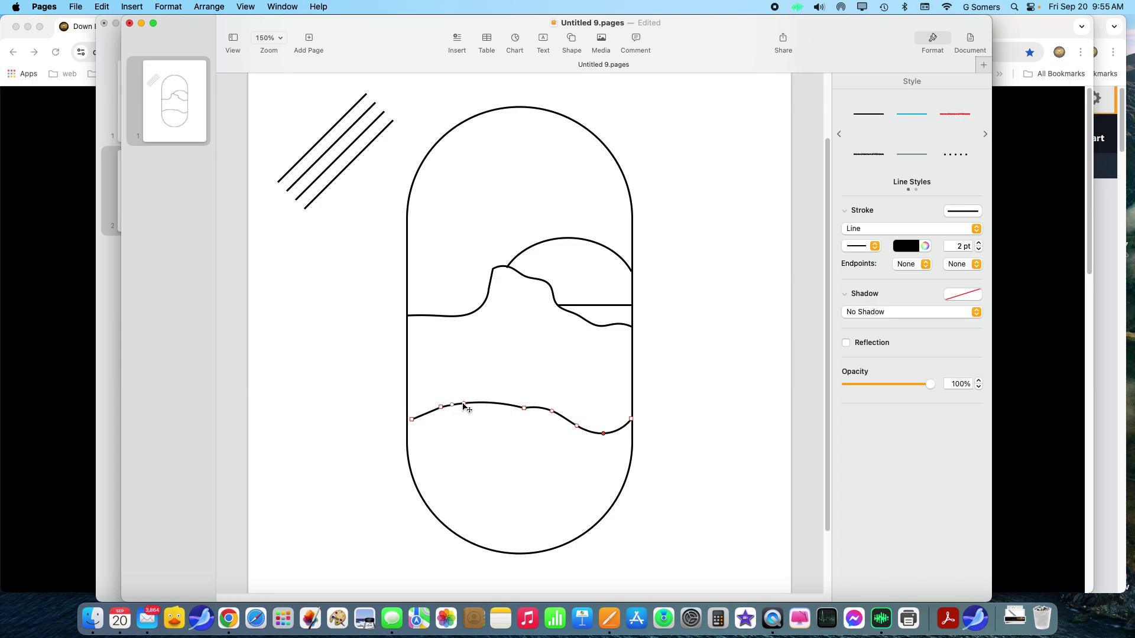
# - Refine the wave by dipping it after the smoothed left crest, raising the rightmost dip, and snapping its left end to the pill's side
pyautogui.moveTo(464, 407); pyautogui.dragTo(464, 414)
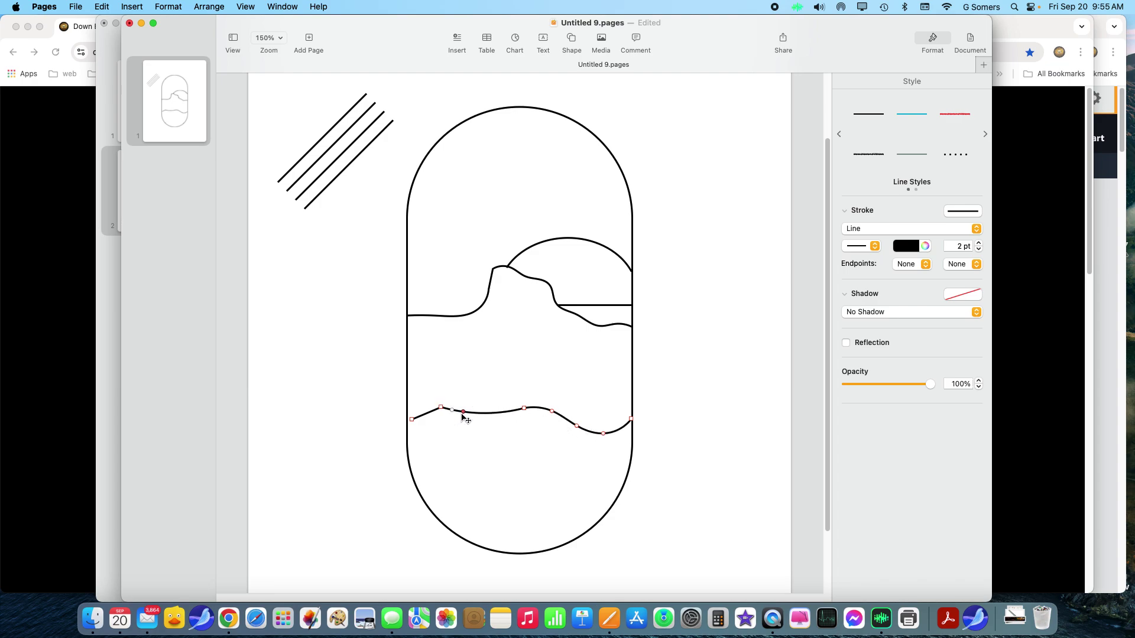
pyautogui.doubleClick(441, 408)
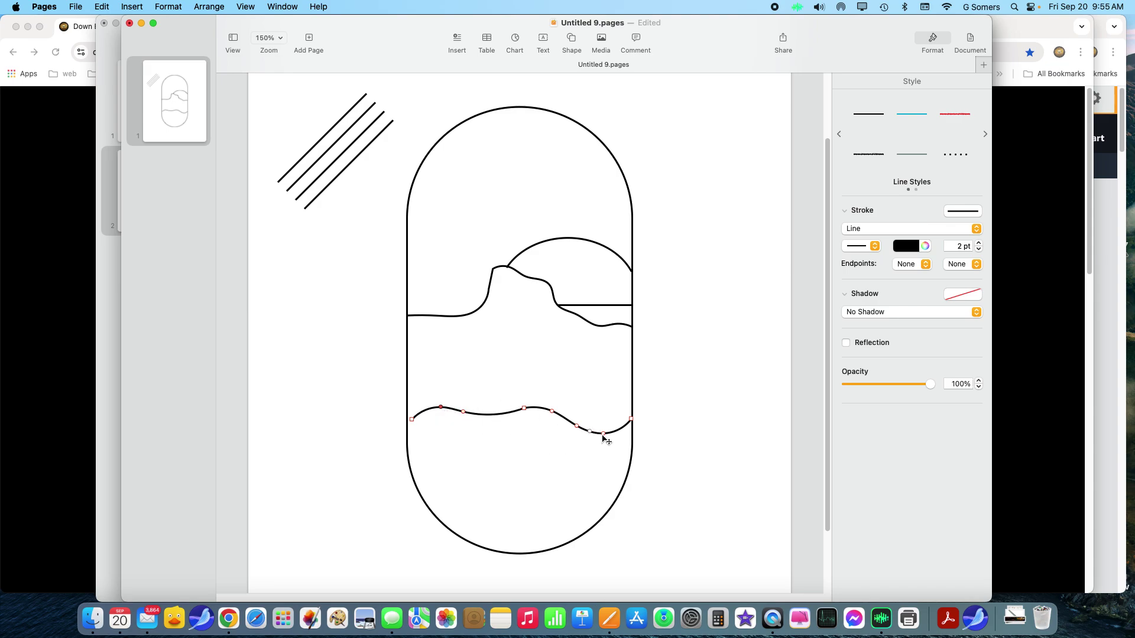
pyautogui.moveTo(599, 435); pyautogui.dragTo(602, 421)
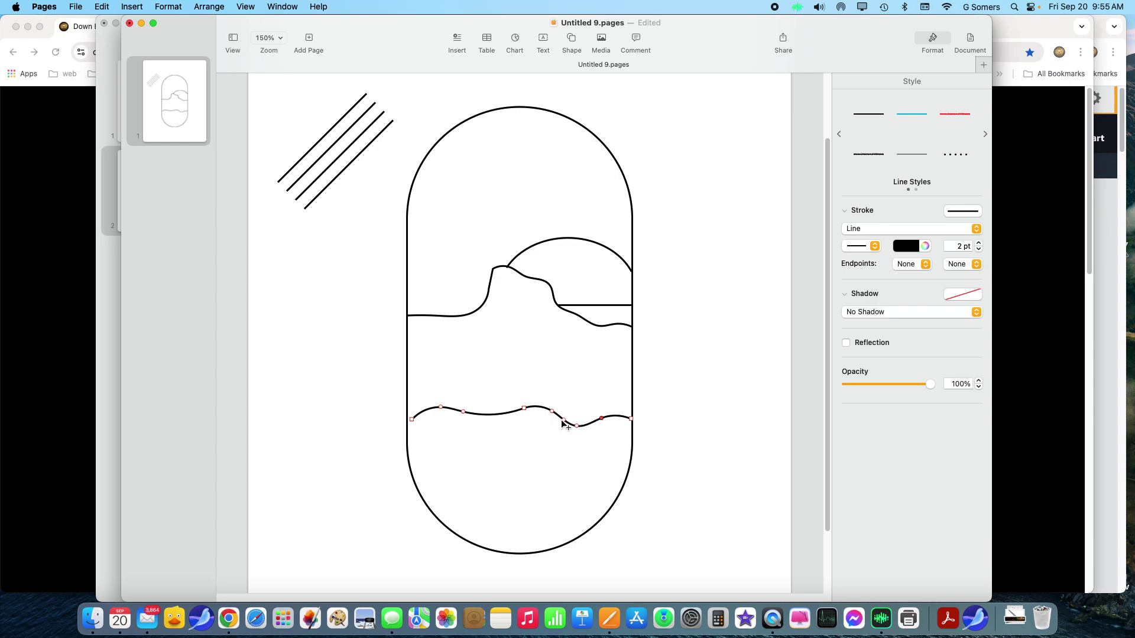
pyautogui.moveTo(564, 422)
pyautogui.mouseDown()
pyautogui.moveTo(580, 397)
pyautogui.moveTo(562, 430)
pyautogui.mouseUp()
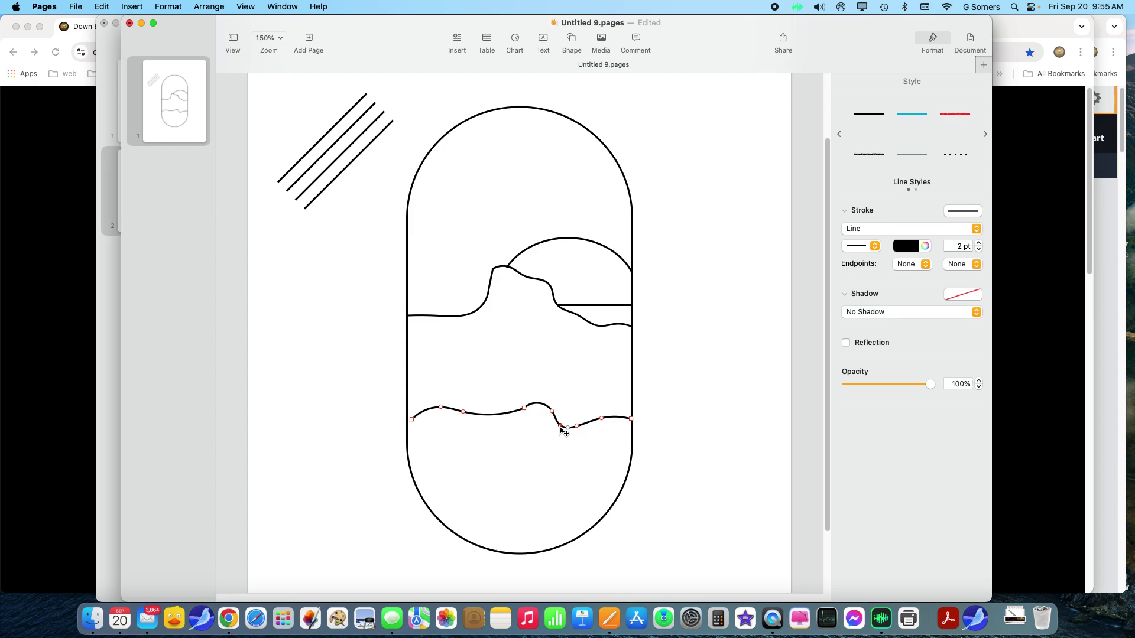
pyautogui.press('Delete')
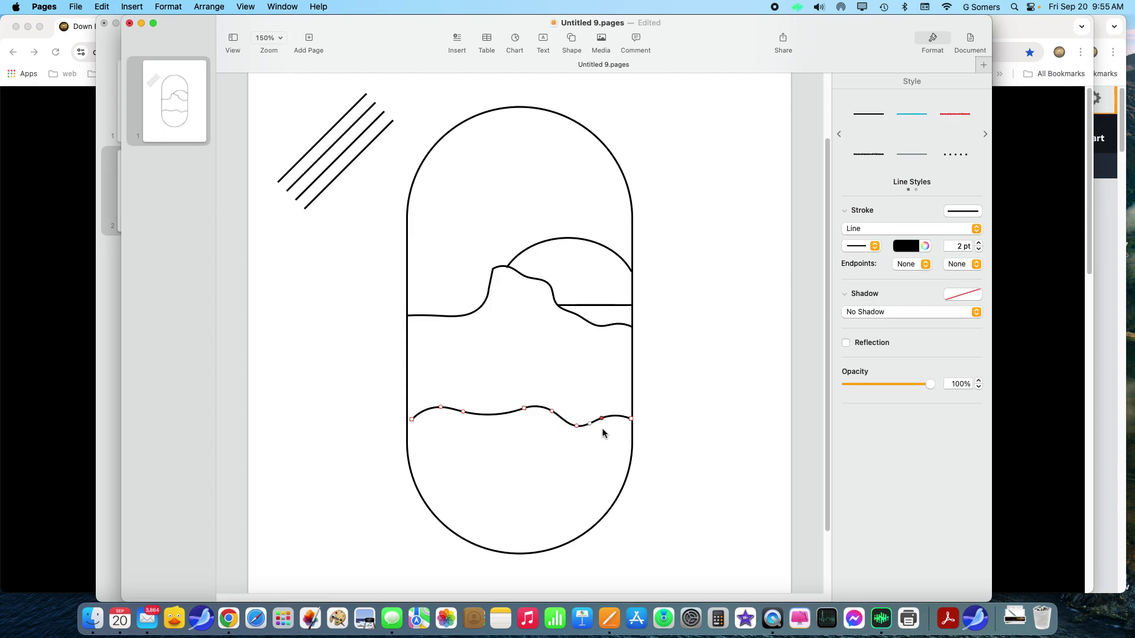
pyautogui.moveTo(410, 420); pyautogui.dragTo(408, 418)
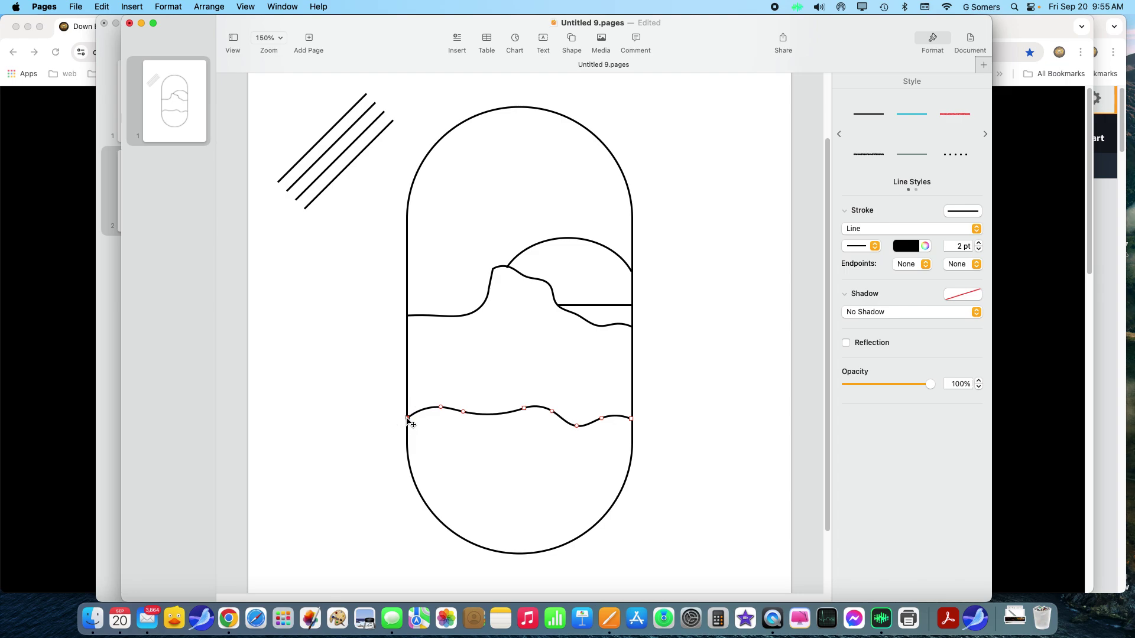
# - Simplify the wave by deleting the point beside its middle crest, smoothing that crest, and raising the right dip and left end
pyautogui.click(552, 412)
pyautogui.press('Delete')
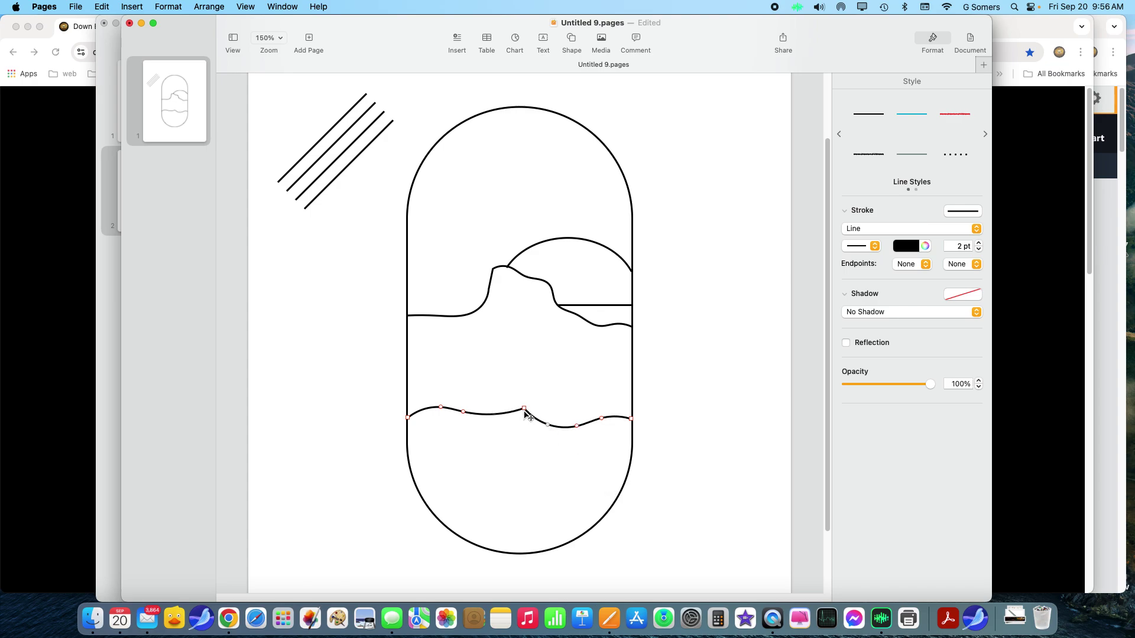
pyautogui.doubleClick(525, 409)
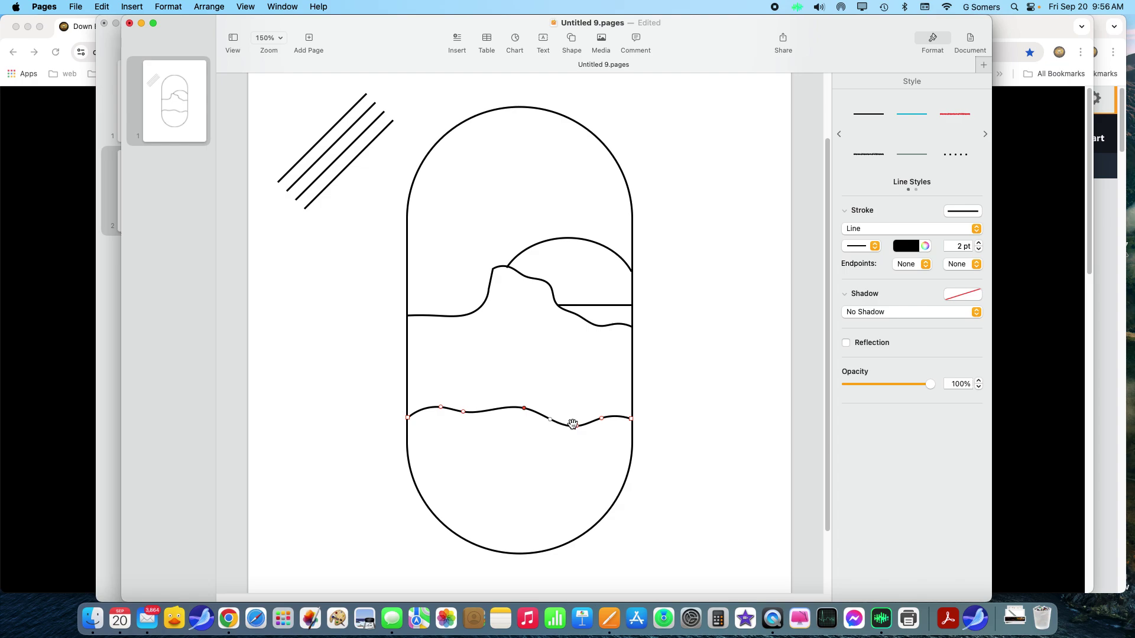
pyautogui.moveTo(576, 426); pyautogui.dragTo(578, 420)
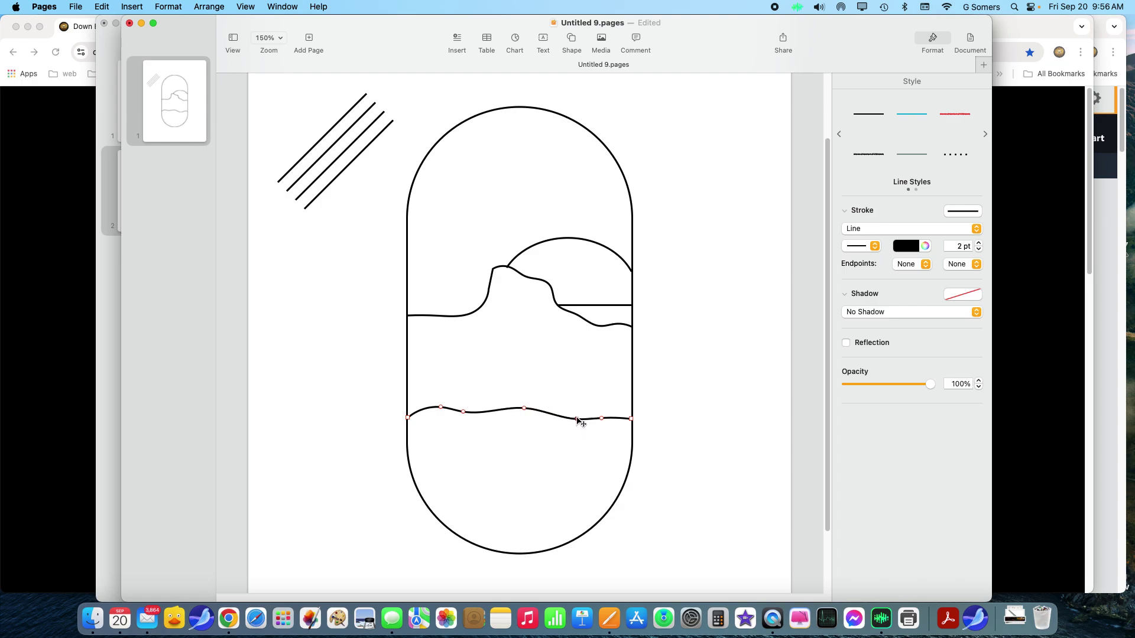
pyautogui.moveTo(407, 418); pyautogui.dragTo(408, 408)
pyautogui.click(733, 409)
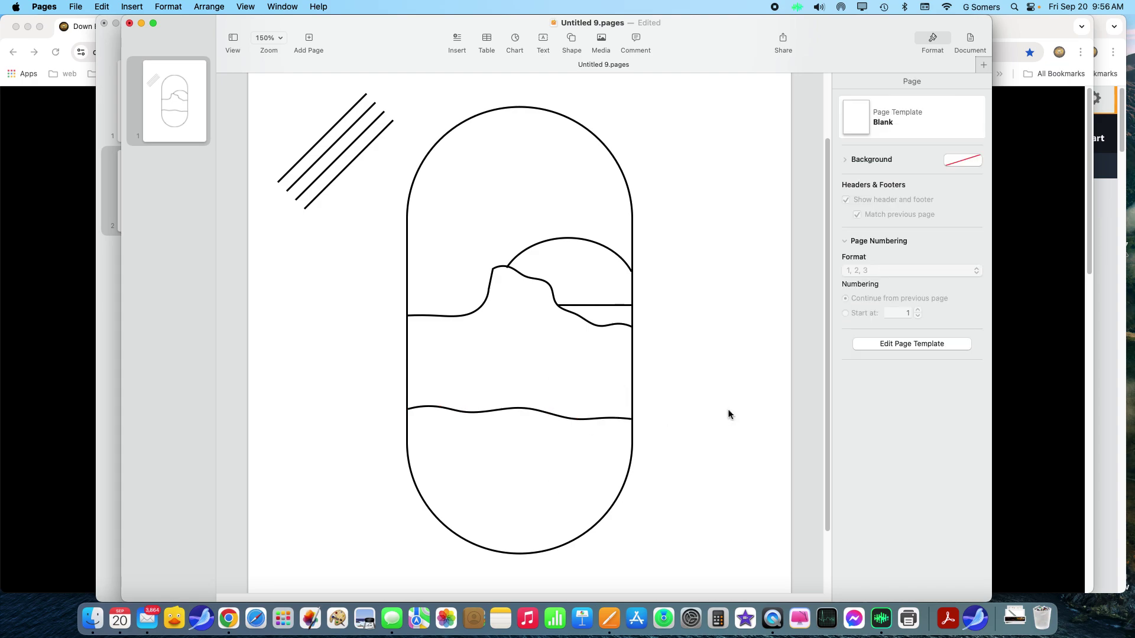
# - Duplicate the wavy line and place the copy a short distance above the original, spanning the pill's width
pyautogui.click(587, 421)
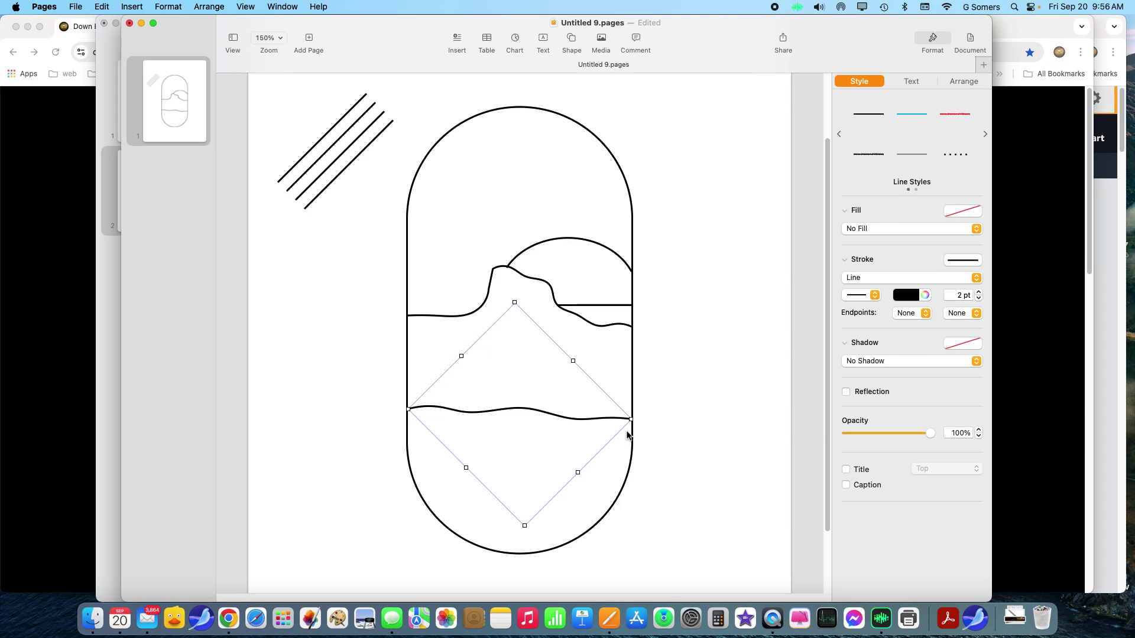
pyautogui.click(679, 420)
pyautogui.click(569, 407)
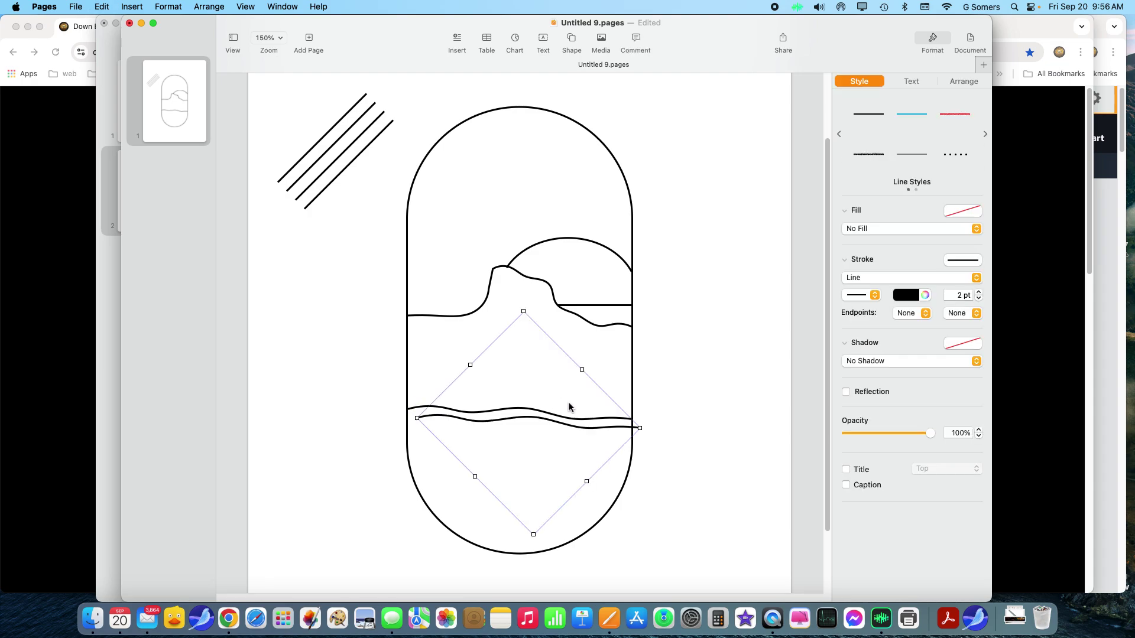
pyautogui.moveTo(543, 421); pyautogui.dragTo(541, 386)
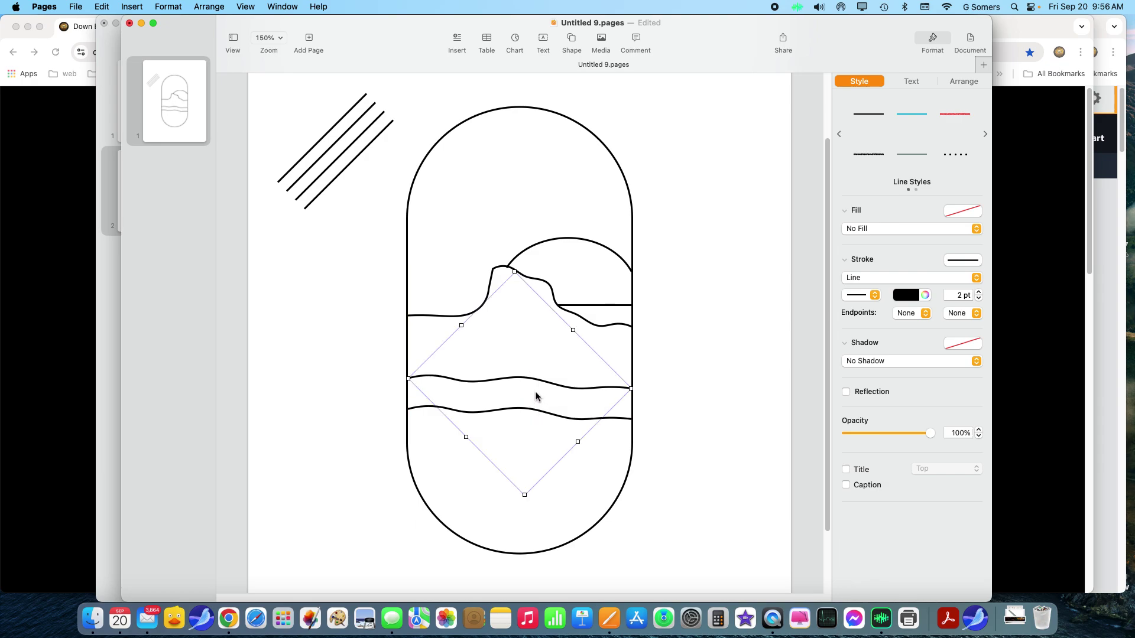
# - Reshape the upper wavy line by lowering its middle crest and left part and adjusting both ends along the pill's sides
pyautogui.doubleClick(537, 382)
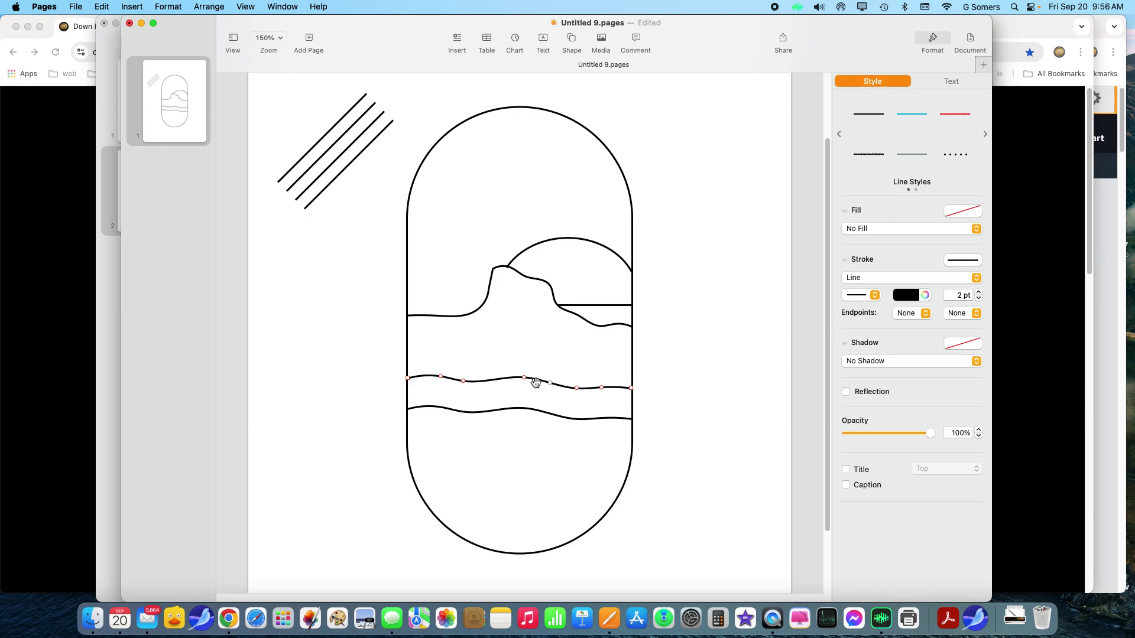
pyautogui.moveTo(525, 381); pyautogui.dragTo(524, 386)
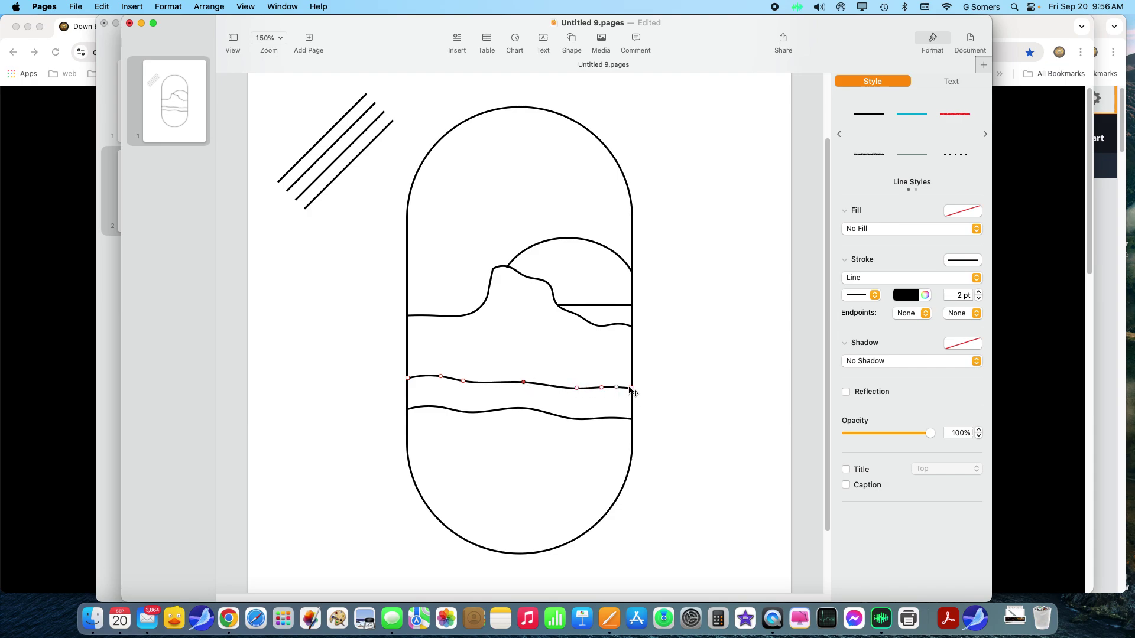
pyautogui.moveTo(631, 390); pyautogui.dragTo(631, 384)
pyautogui.moveTo(448, 384); pyautogui.dragTo(406, 386)
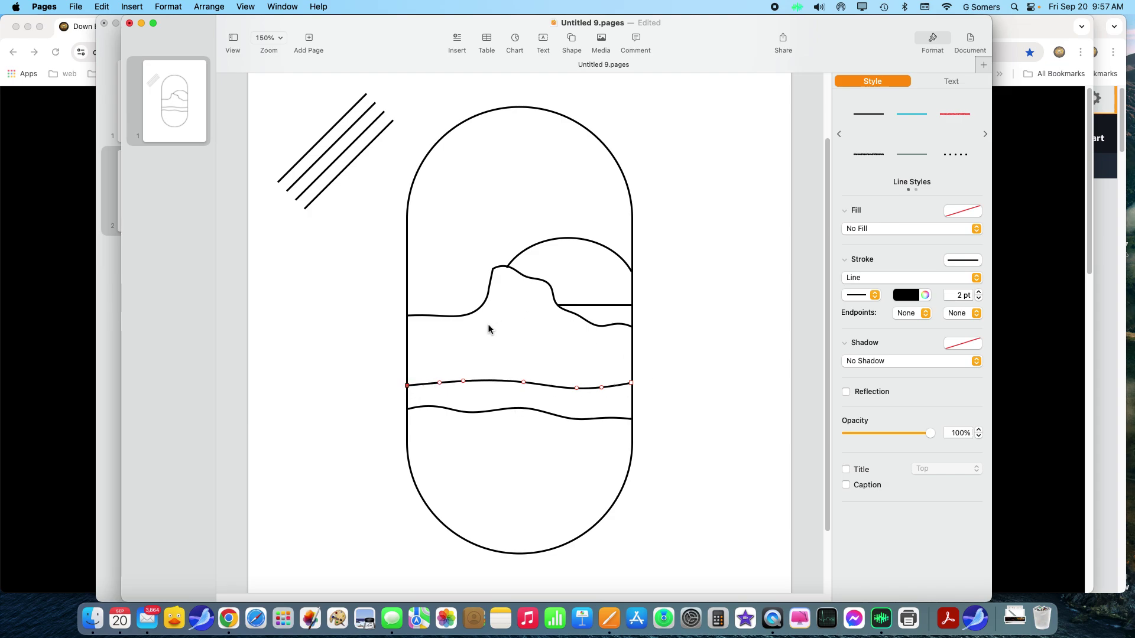
pyautogui.moveTo(408, 388); pyautogui.dragTo(409, 382)
# - Divide the upper wavy line's path at its right dip and shape the pieces into a fork with two branches reaching toward the pill's right side
pyautogui.rightClick(578, 389)
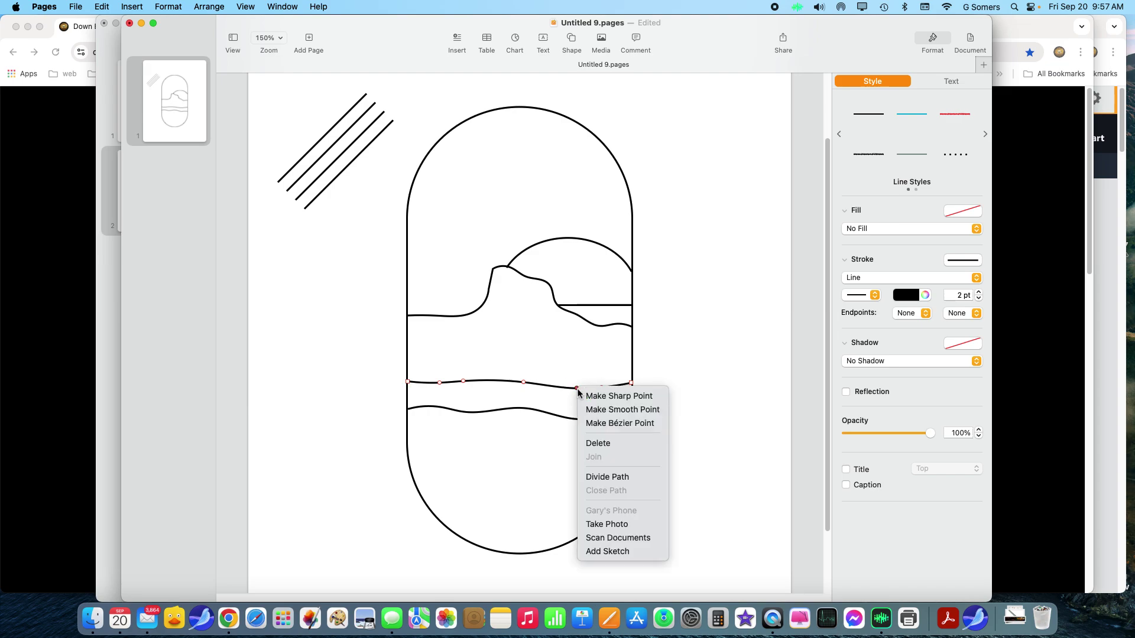
pyautogui.click(630, 478)
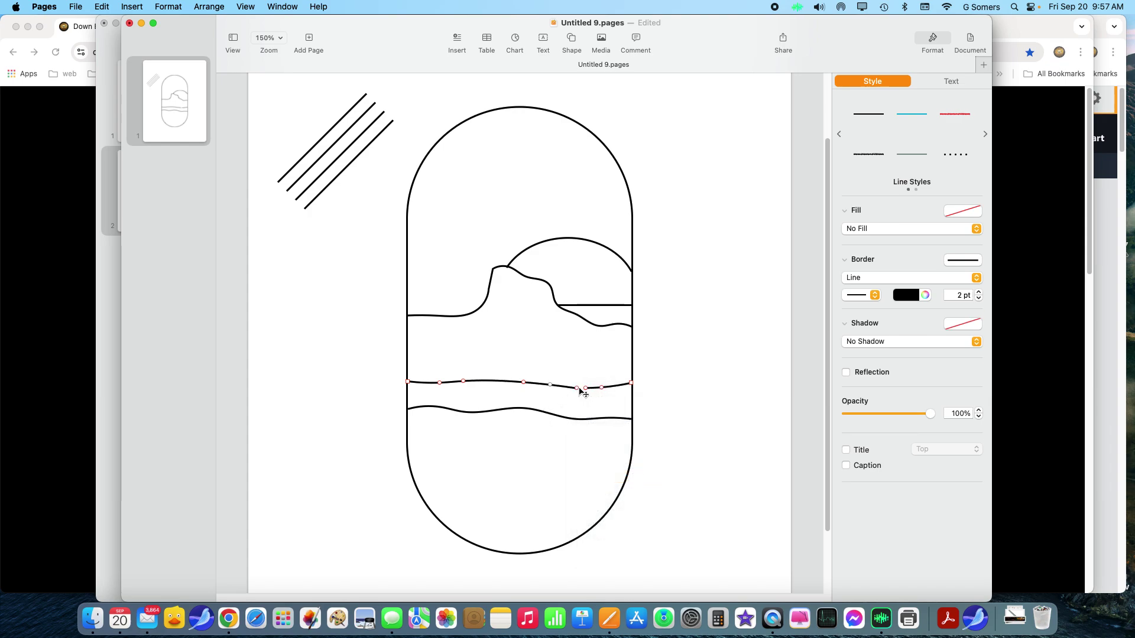
pyautogui.moveTo(579, 392); pyautogui.dragTo(574, 411)
pyautogui.moveTo(550, 392); pyautogui.dragTo(579, 406)
pyautogui.moveTo(565, 388); pyautogui.dragTo(562, 388)
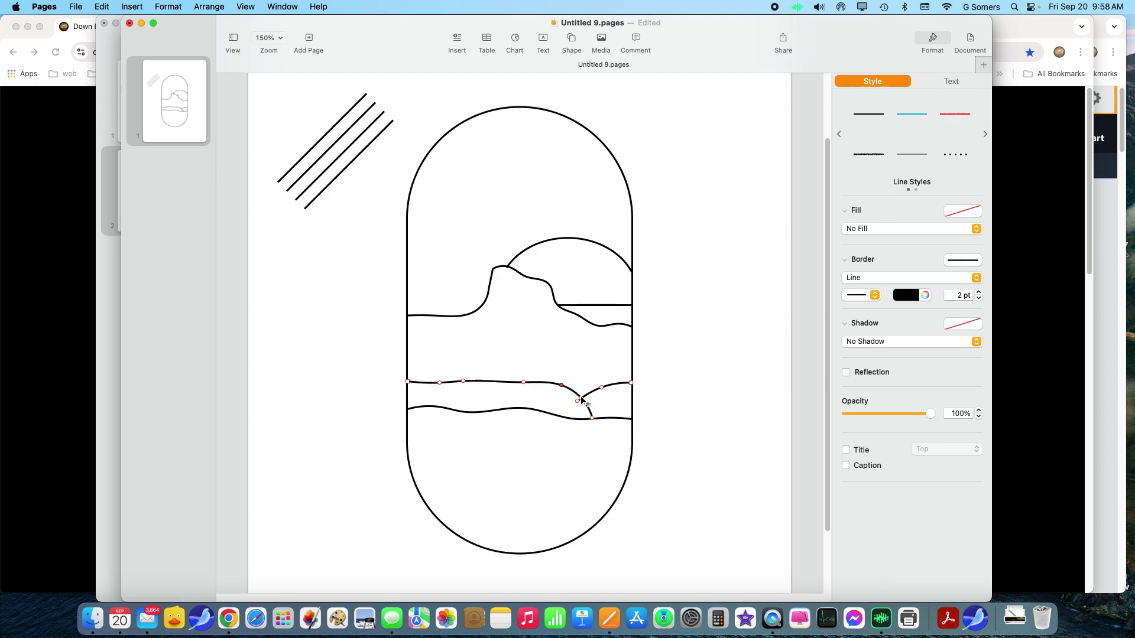
pyautogui.moveTo(582, 400); pyautogui.dragTo(632, 390)
# - Reshape the lower wavy line by lowering its left end along the pill's side and slightly deepening the left dip
pyautogui.click(496, 411)
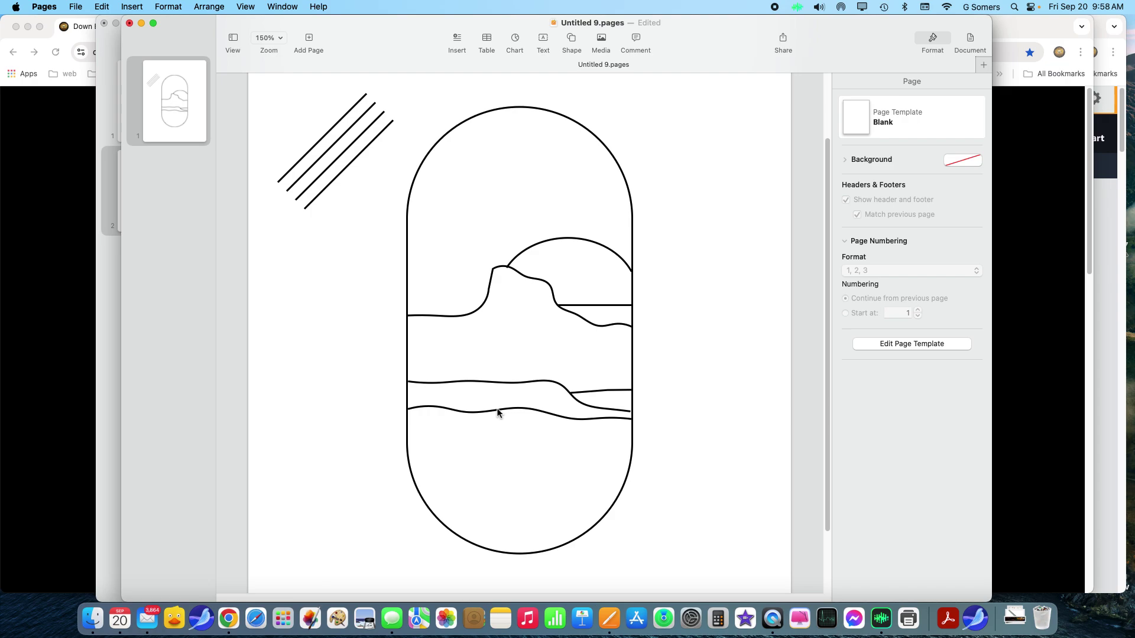
pyautogui.click(497, 412)
pyautogui.click(497, 412)
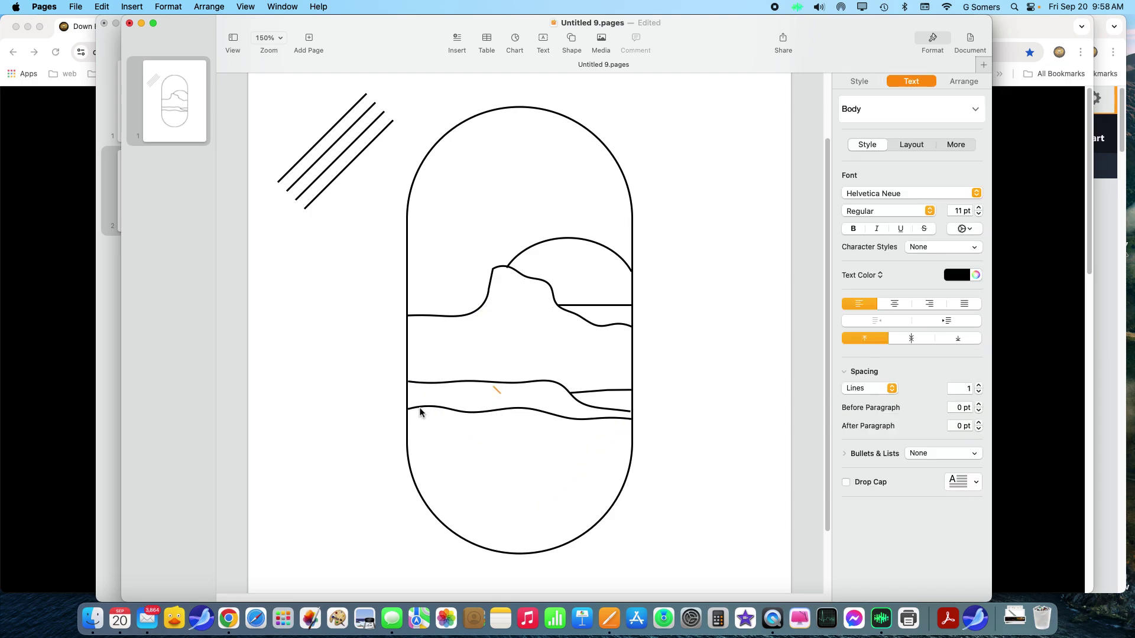
pyautogui.press('Escape')
pyautogui.doubleClick(422, 408)
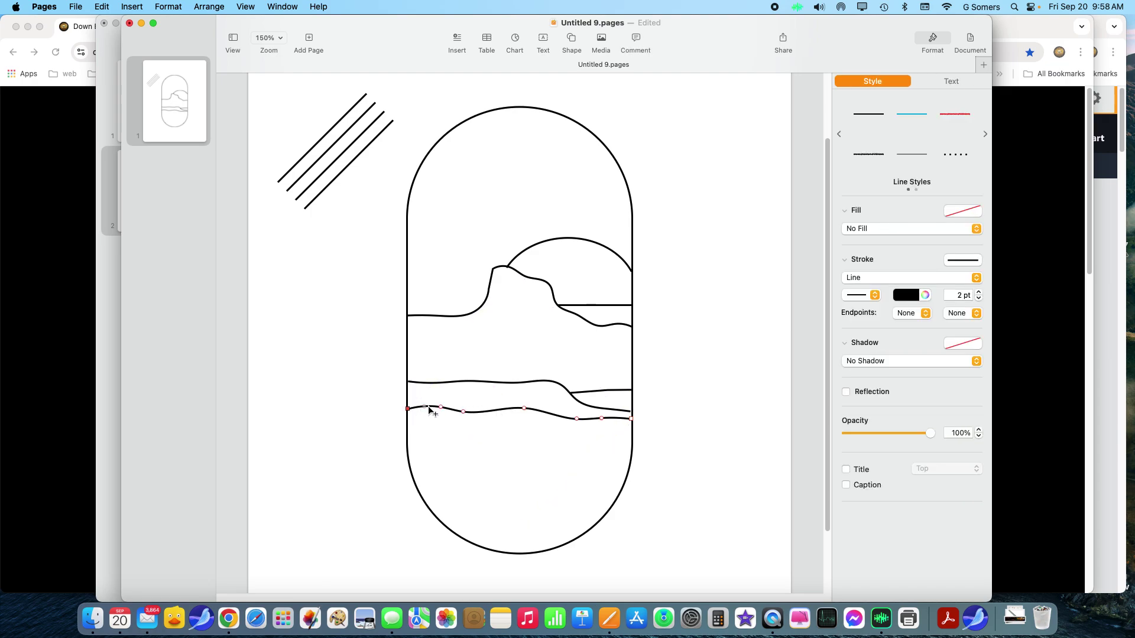
pyautogui.moveTo(462, 412); pyautogui.dragTo(407, 418)
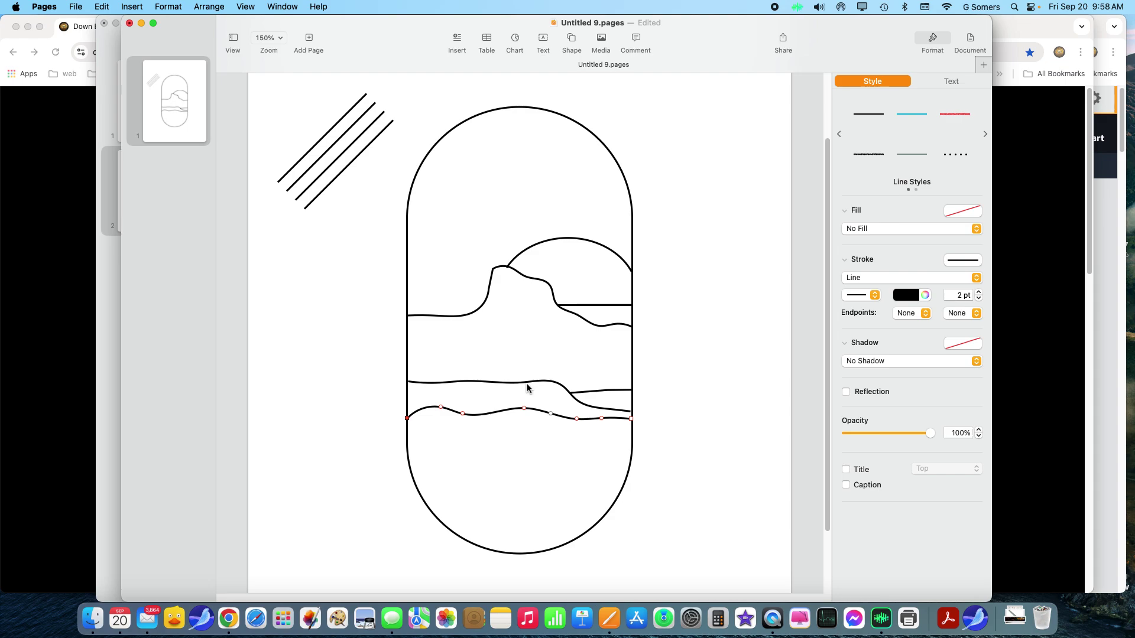
# - Move the forked wavy line slightly higher, widening the gap above the lower wavy line
pyautogui.click(670, 412)
pyautogui.click(551, 413)
pyautogui.moveTo(551, 412)
pyautogui.mouseDown()
pyautogui.moveTo(546, 421)
pyautogui.moveTo(541, 401)
pyautogui.moveTo(552, 398)
pyautogui.mouseUp()
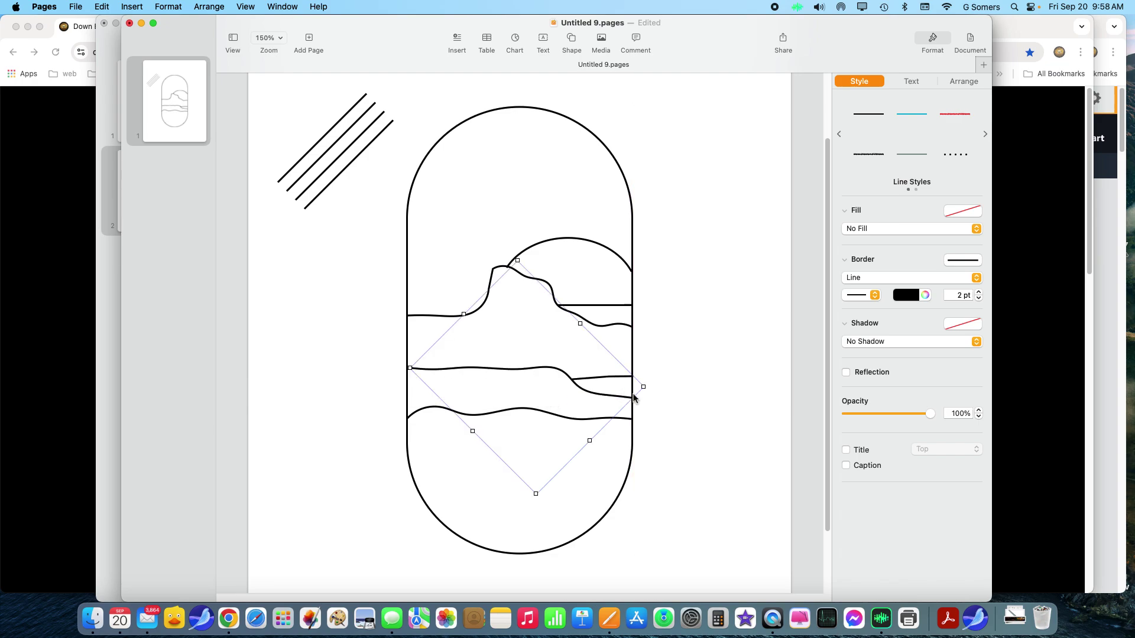
# - Move the lower wavy line slightly further down inside the pill, widening the gap below the forked line
pyautogui.click(444, 411)
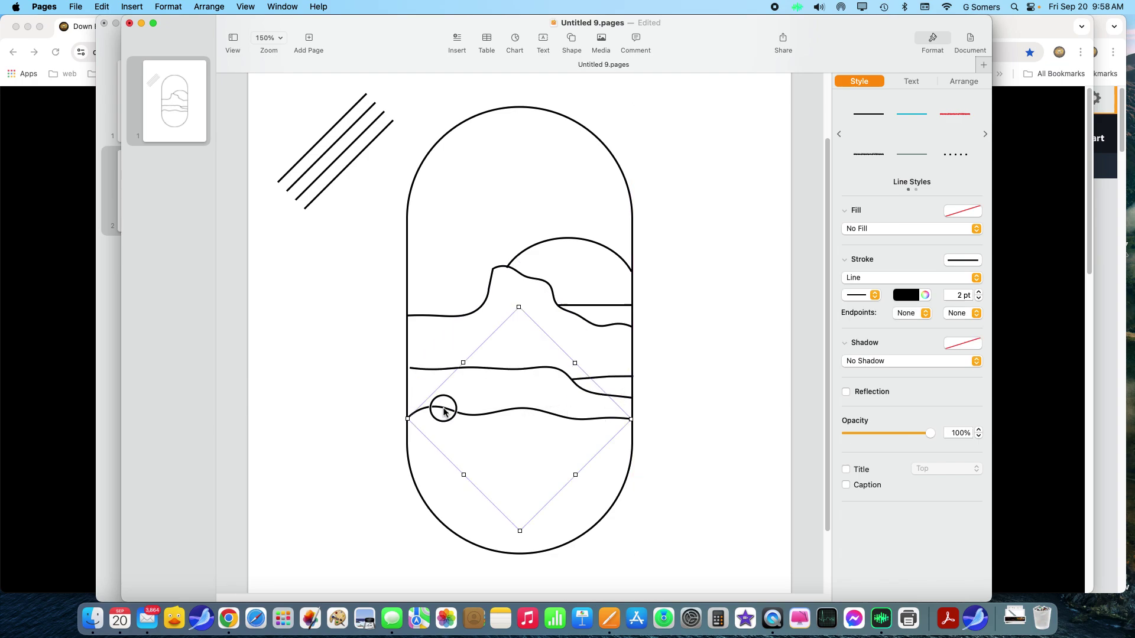
pyautogui.moveTo(444, 411); pyautogui.dragTo(443, 423)
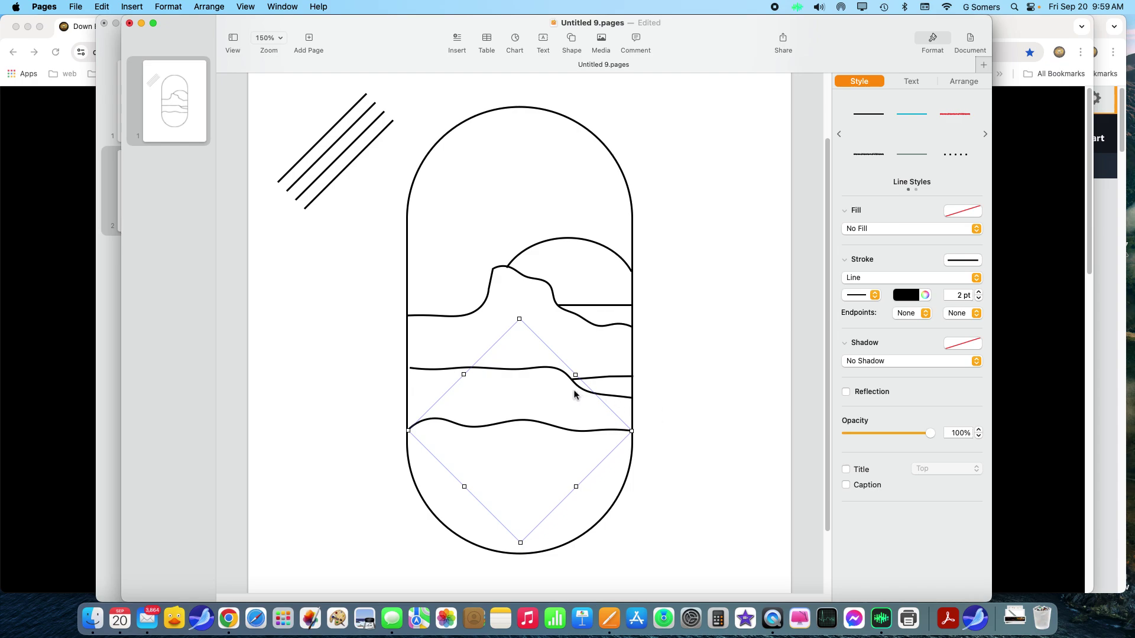
pyautogui.click(705, 409)
# - Group the forked wavy line and the lower wavy line into one object
pyautogui.click(528, 372)
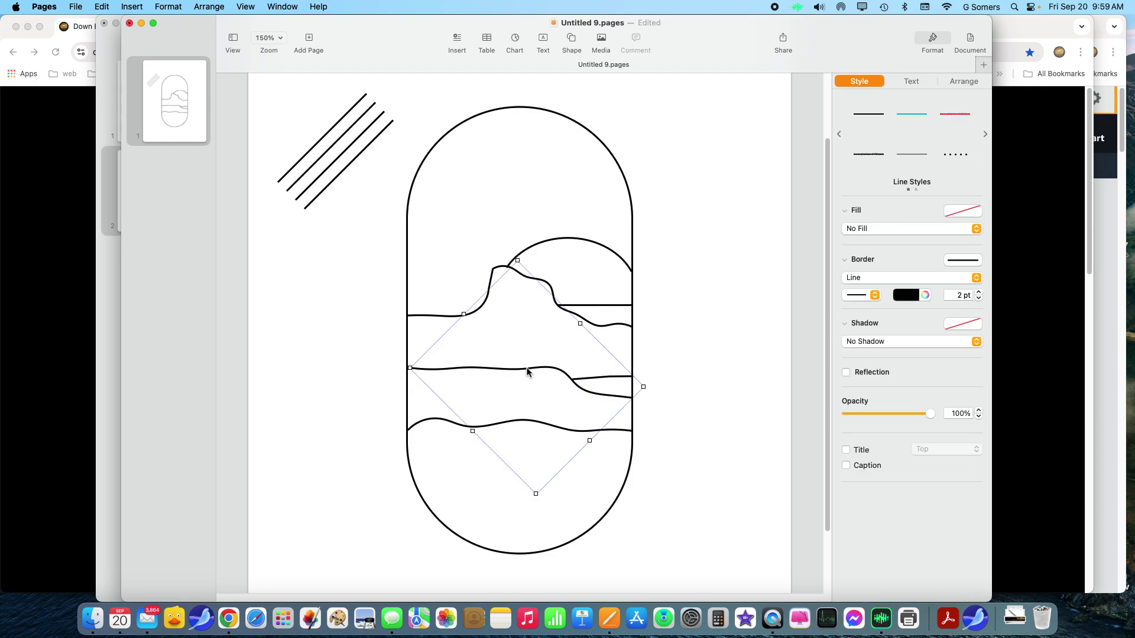
pyautogui.keyDown('shift'); pyautogui.click(451, 423); pyautogui.keyUp('shift')
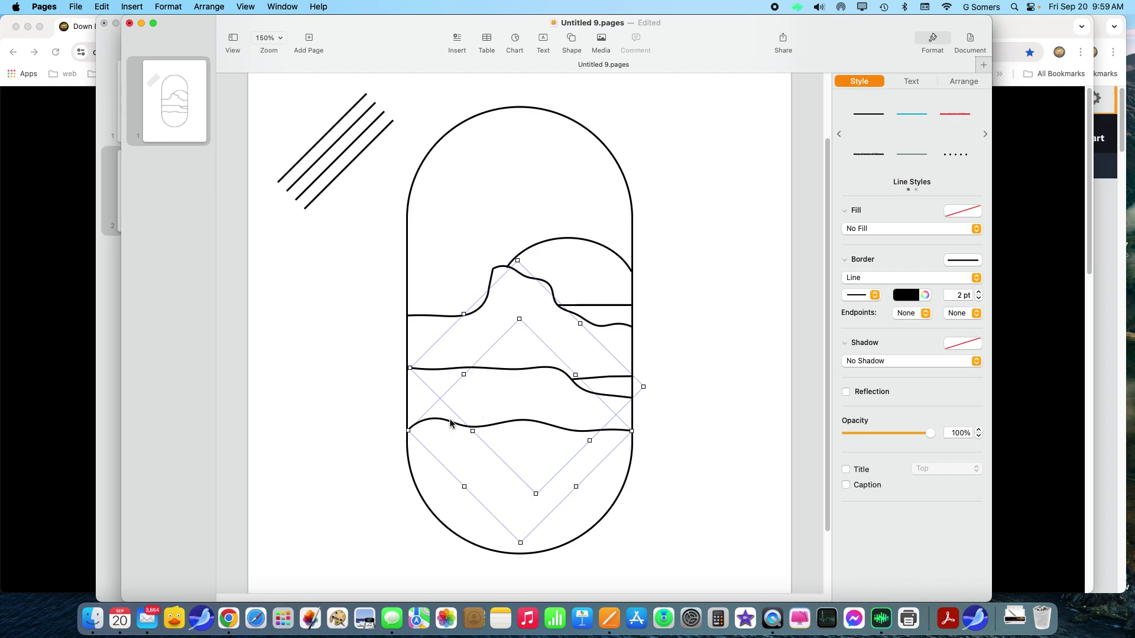
pyautogui.keyDown('shift'); pyautogui.click(622, 375); pyautogui.keyUp('shift')
pyautogui.keyDown('shift'); pyautogui.click(622, 375); pyautogui.keyUp('shift')
pyautogui.rightClick(566, 357)
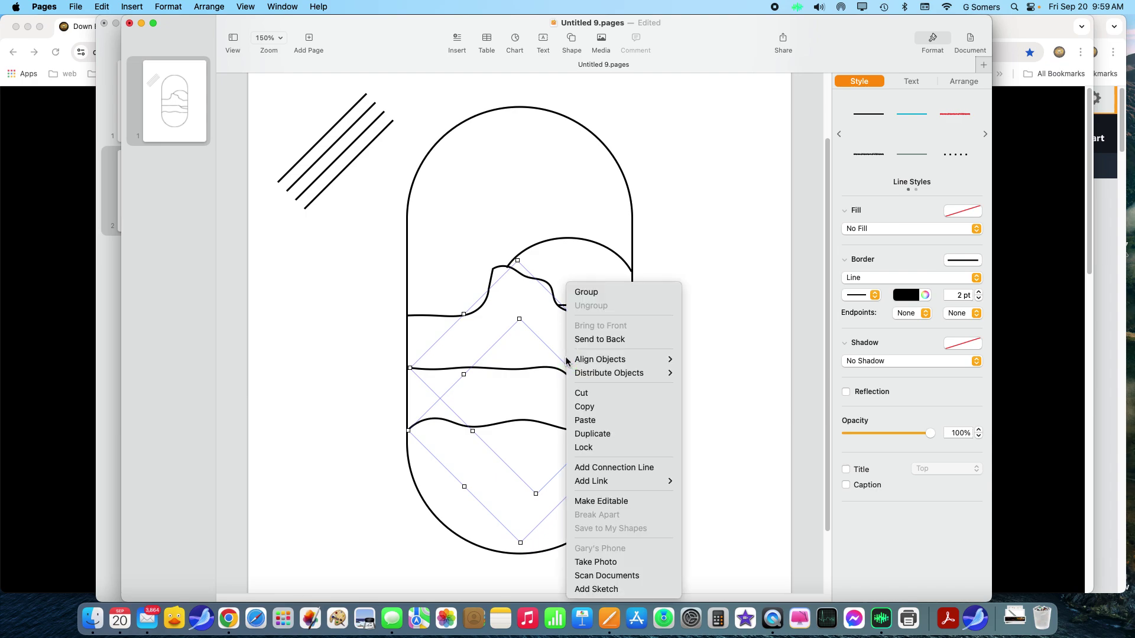
pyautogui.click(597, 294)
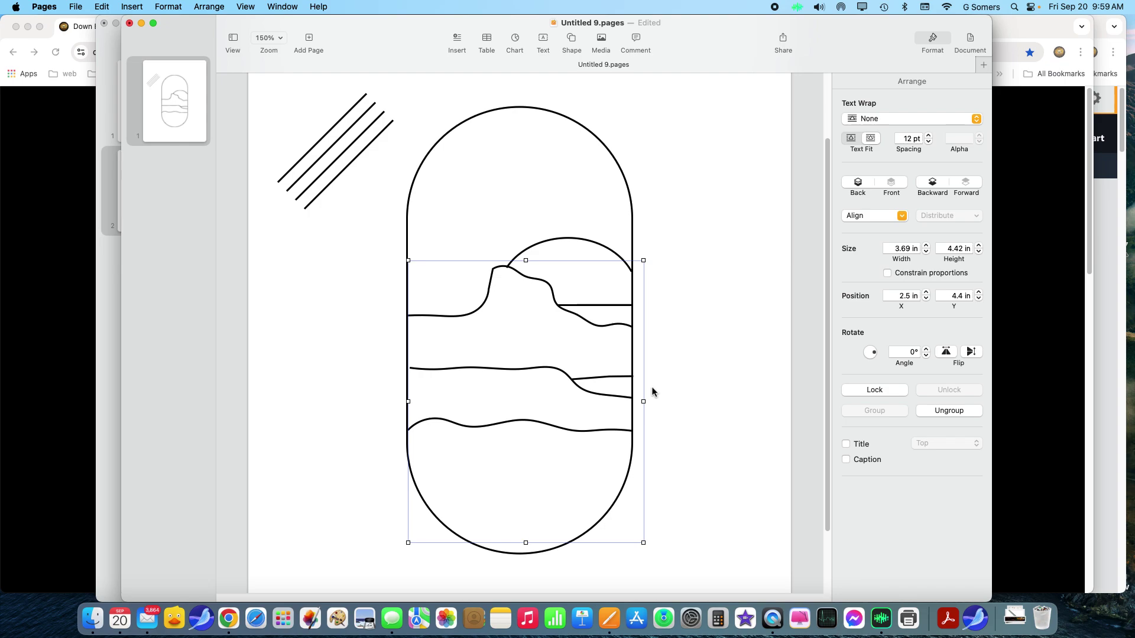
# - Flip the grouped wavy lines horizontally, realign them inside the pill, and enlarge the group to about 3.72 in wide to span both sides
pyautogui.click(948, 356)
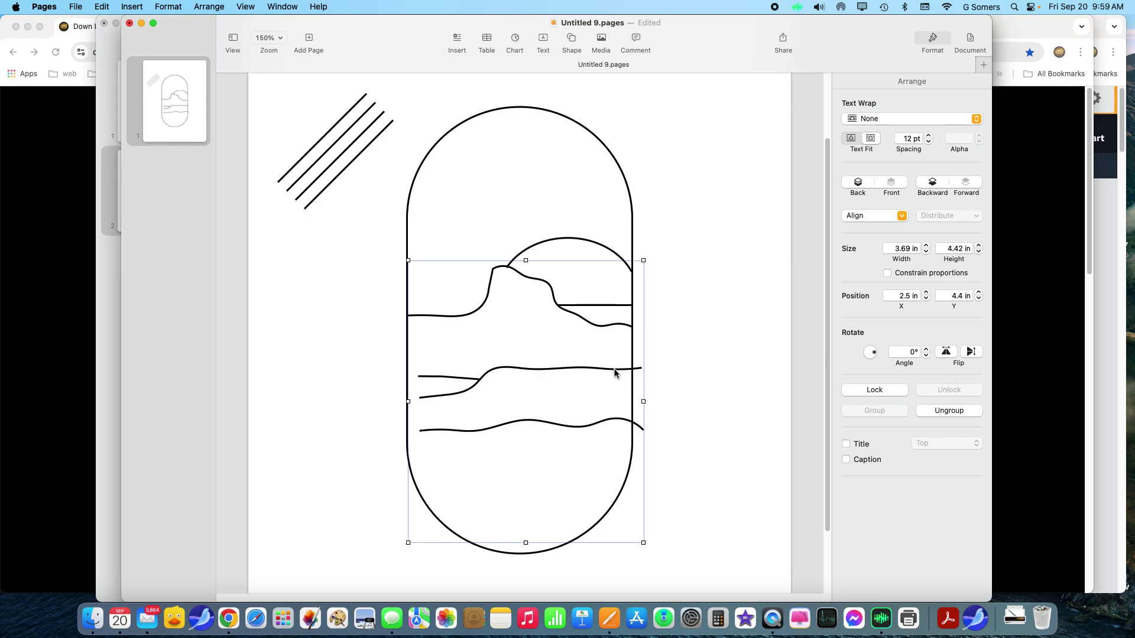
pyautogui.moveTo(615, 371); pyautogui.dragTo(545, 374)
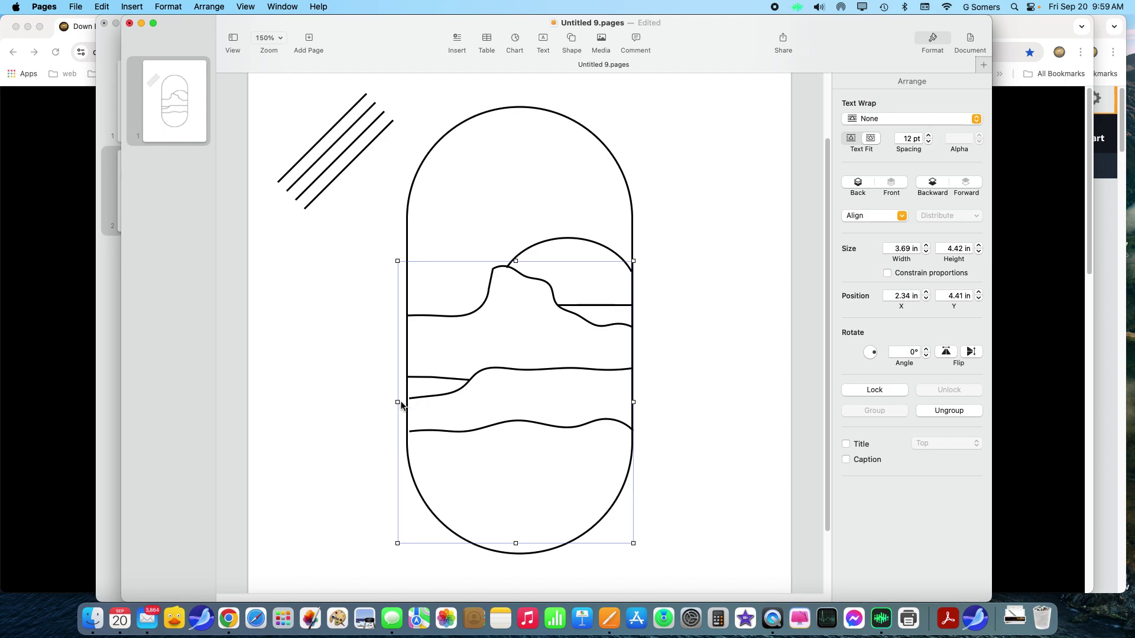
pyautogui.moveTo(398, 402); pyautogui.dragTo(395, 402)
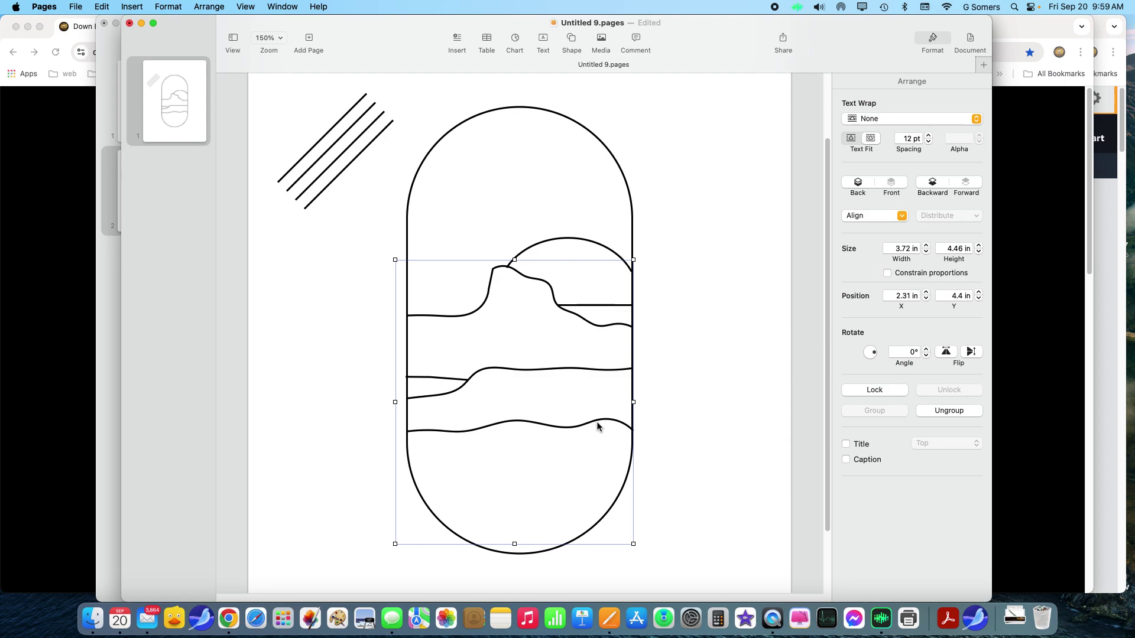
pyautogui.click(690, 418)
# - Reshape the lower wavy line within the group by raising its right dip into one broad, smooth crest
pyautogui.click(597, 418)
pyautogui.click(599, 422)
pyautogui.doubleClick(599, 422)
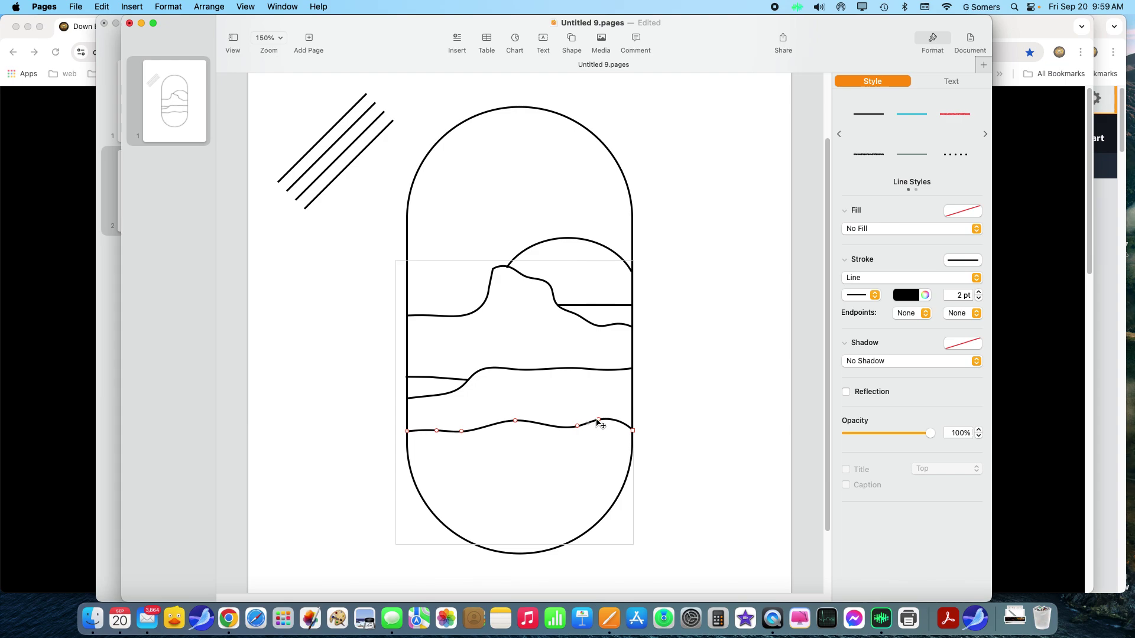
pyautogui.moveTo(578, 428)
pyautogui.mouseDown()
pyautogui.moveTo(576, 448)
pyautogui.moveTo(577, 424)
pyautogui.mouseUp()
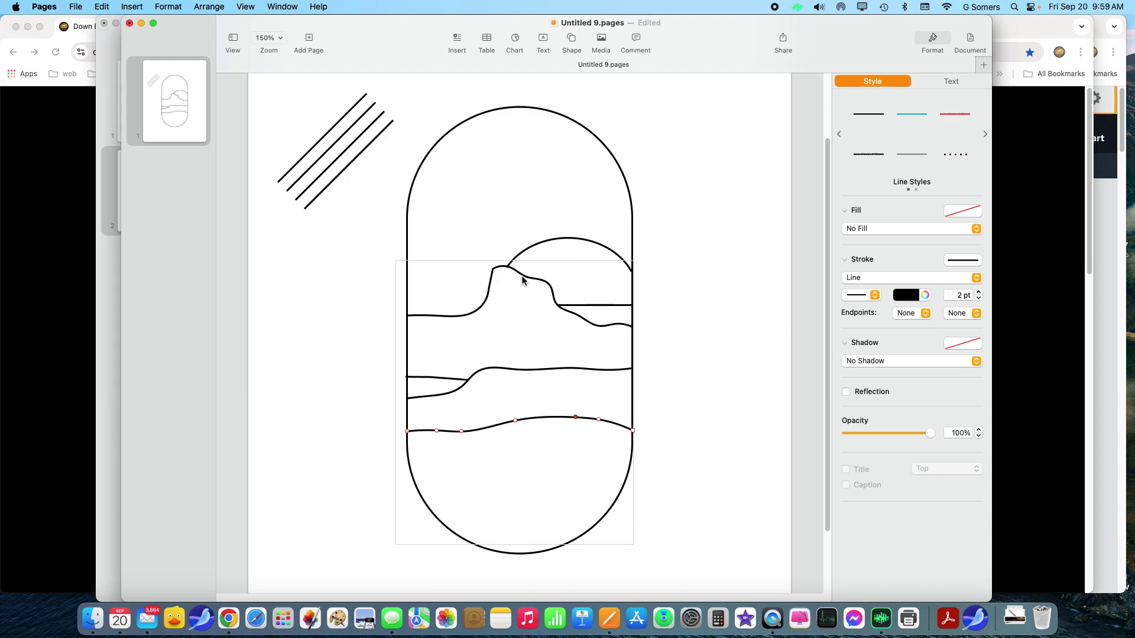
pyautogui.click(726, 250)
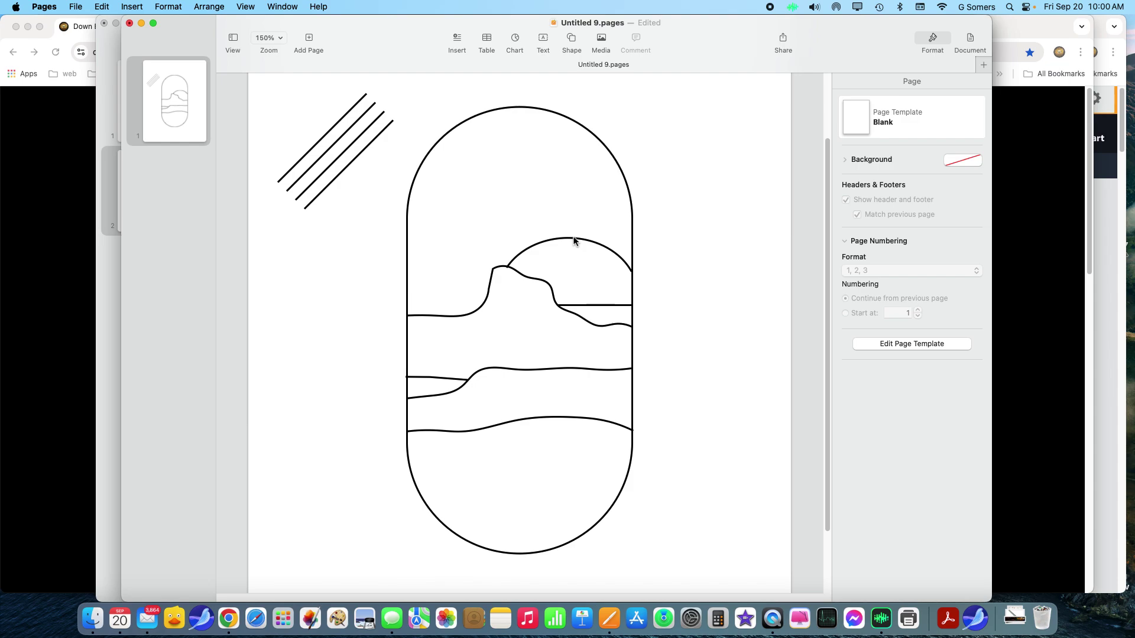
# - Adjust the arch's two end points so they meet the pill's right side and the mountain's peak precisely
pyautogui.click(572, 239)
pyautogui.click(746, 259)
pyautogui.click(270, 37)
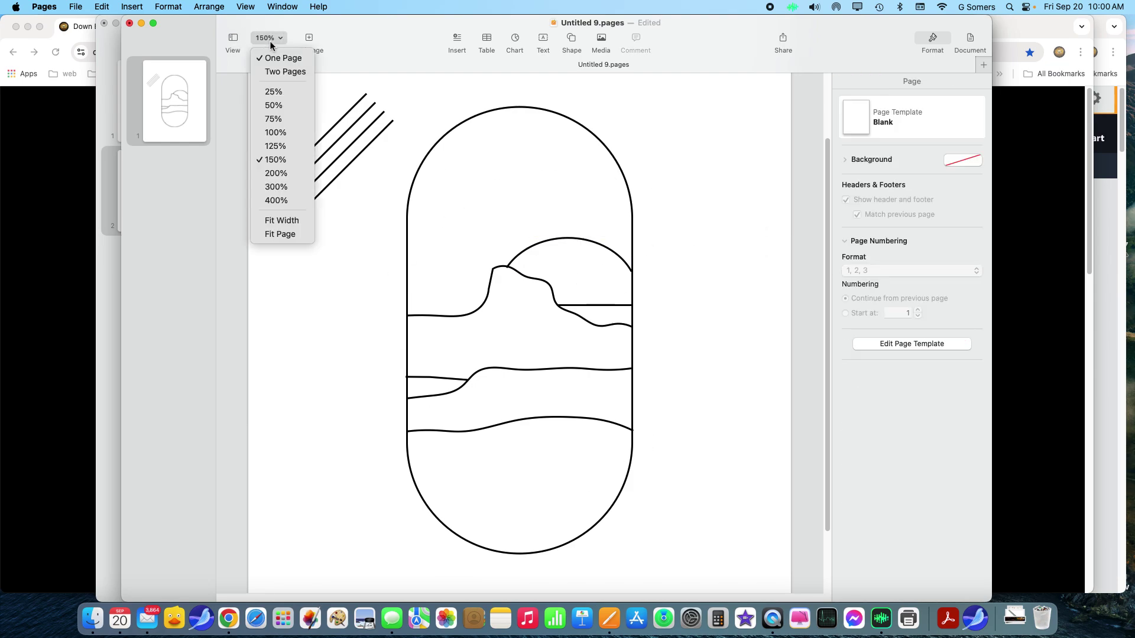
pyautogui.click(271, 185)
pyautogui.scroll(-5, 434, 460)
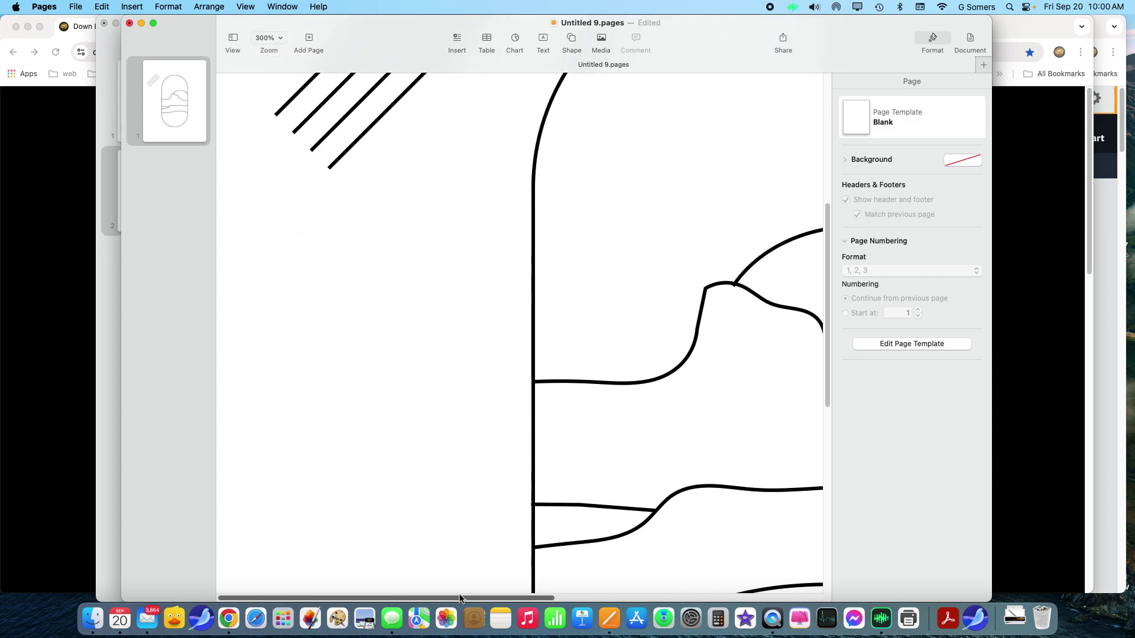
pyautogui.moveTo(458, 595)
pyautogui.mouseDown()
pyautogui.moveTo(648, 598)
pyautogui.moveTo(636, 601)
pyautogui.mouseUp()
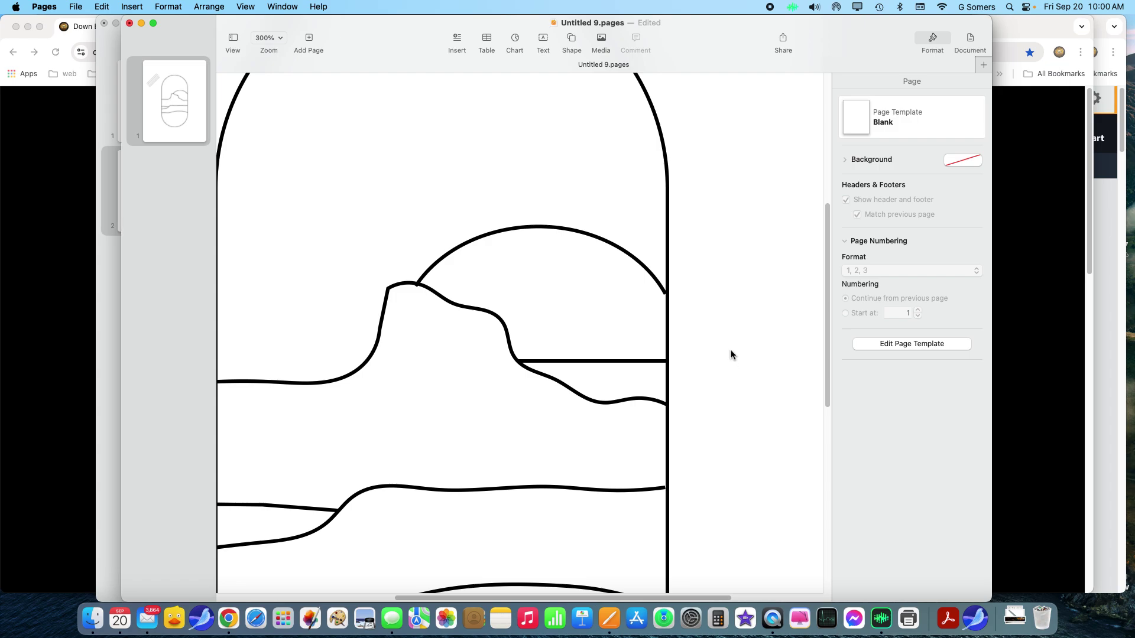
pyautogui.click(664, 292)
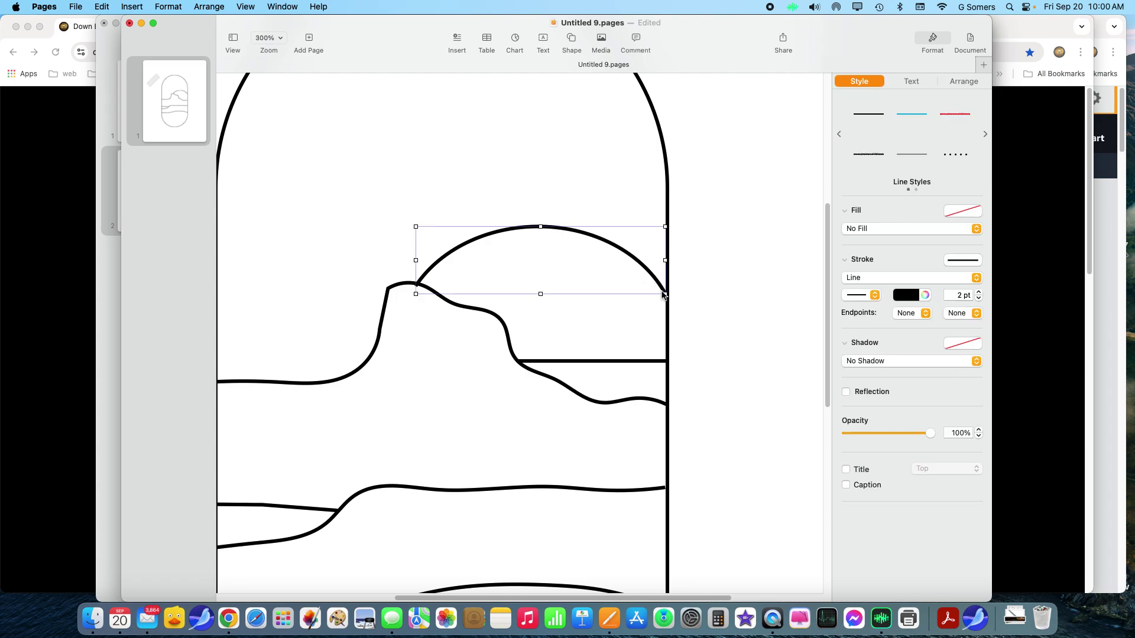
pyautogui.doubleClick(663, 293)
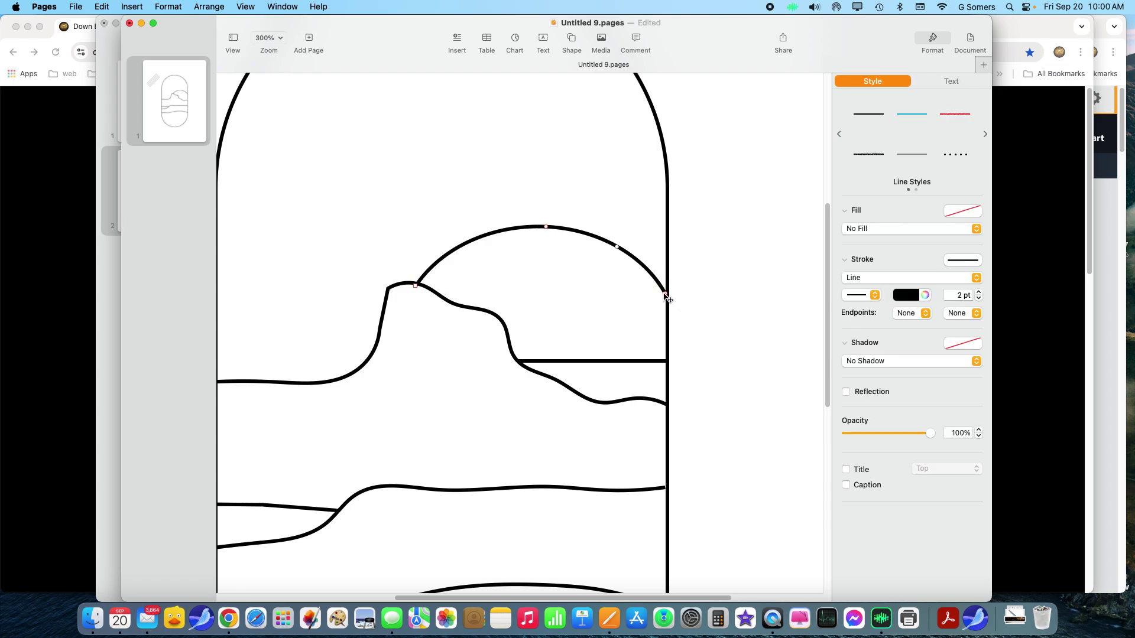
pyautogui.click(668, 296)
pyautogui.click(415, 288)
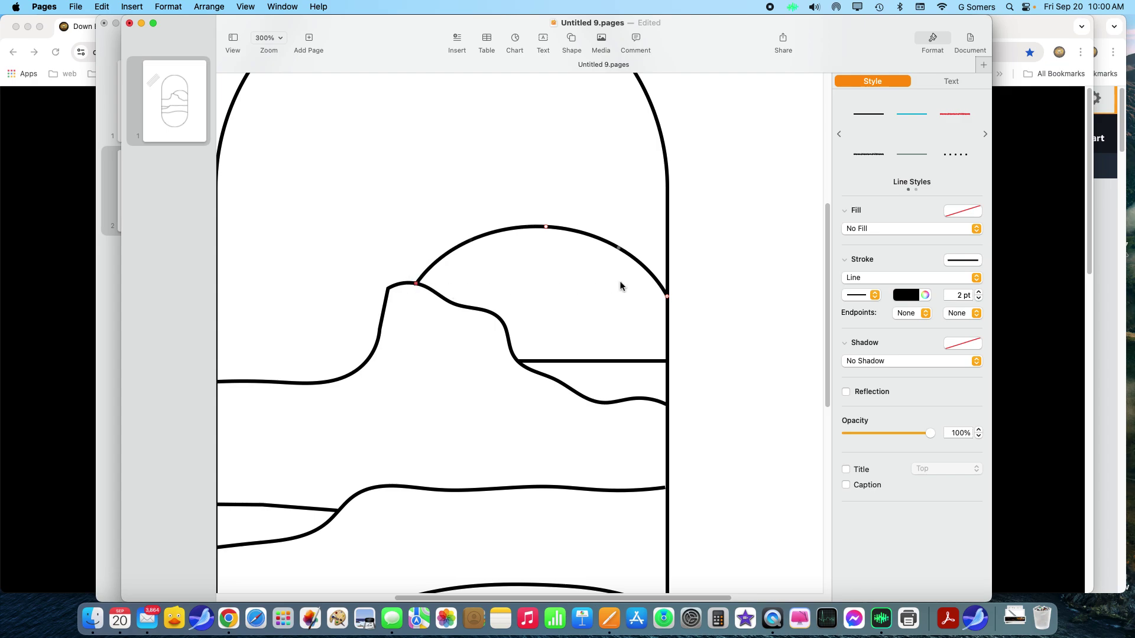
# - Select the forked wavy line inside the group to refine where its branches meet the pill's left side
pyautogui.scroll(-5, 716, 305)
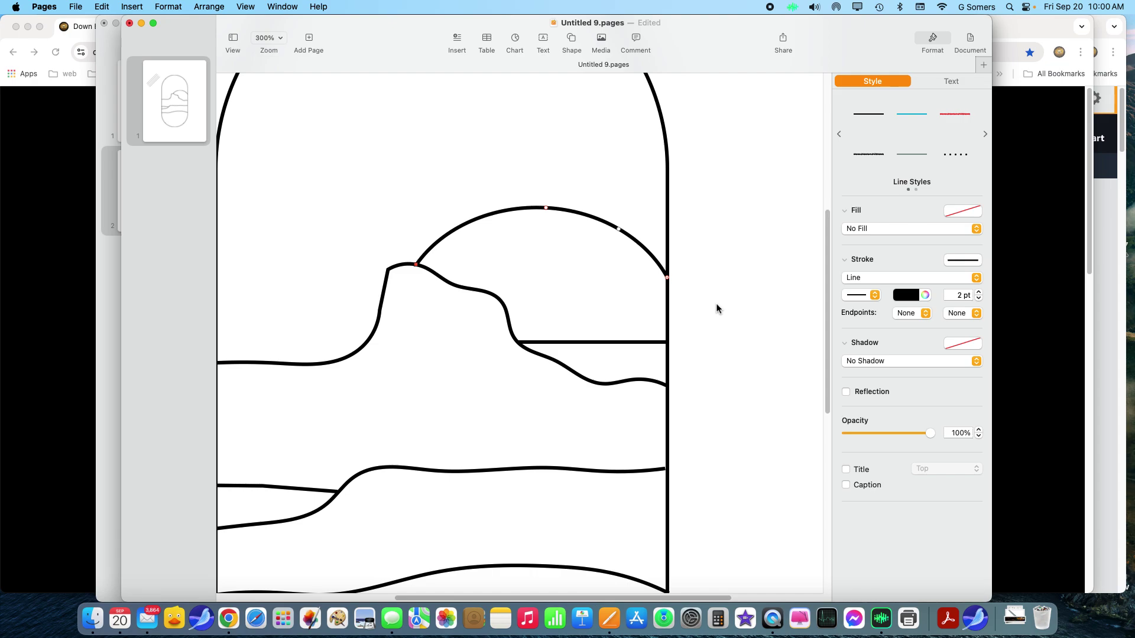
pyautogui.scroll(-4, 715, 305)
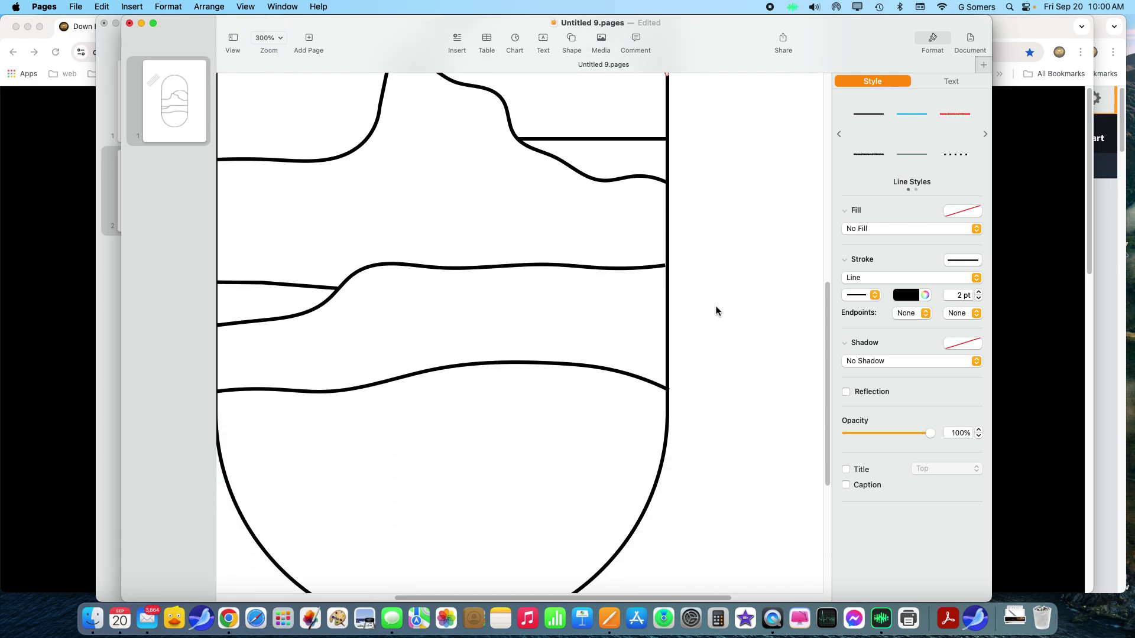
pyautogui.scroll(-2, 594, 429)
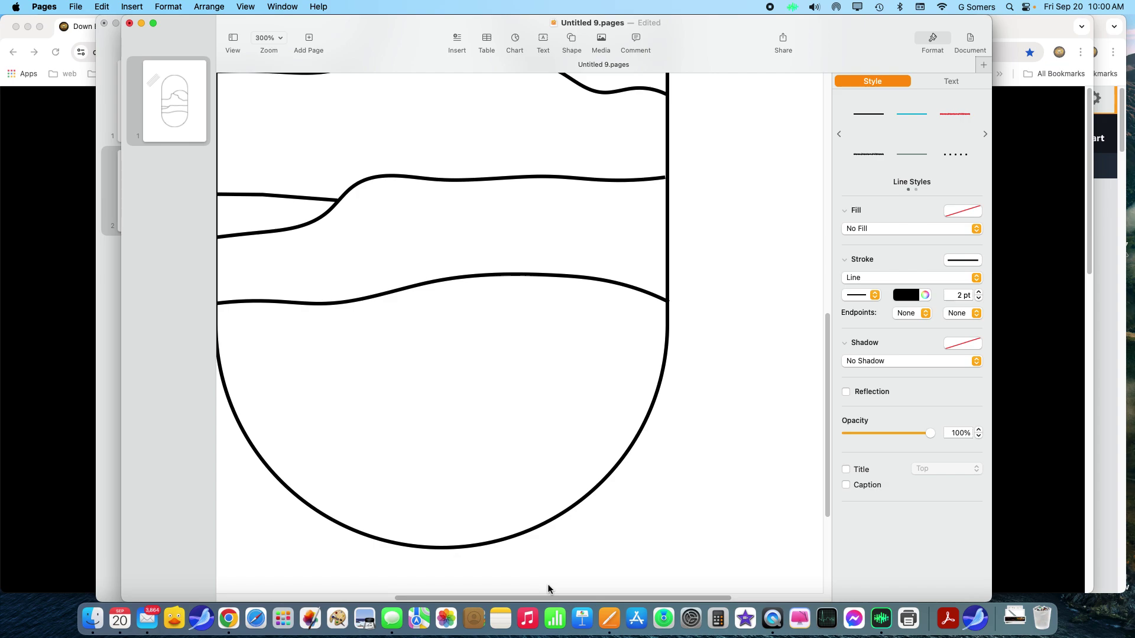
pyautogui.moveTo(548, 600); pyautogui.dragTo(473, 598)
pyautogui.scroll(3, 433, 459)
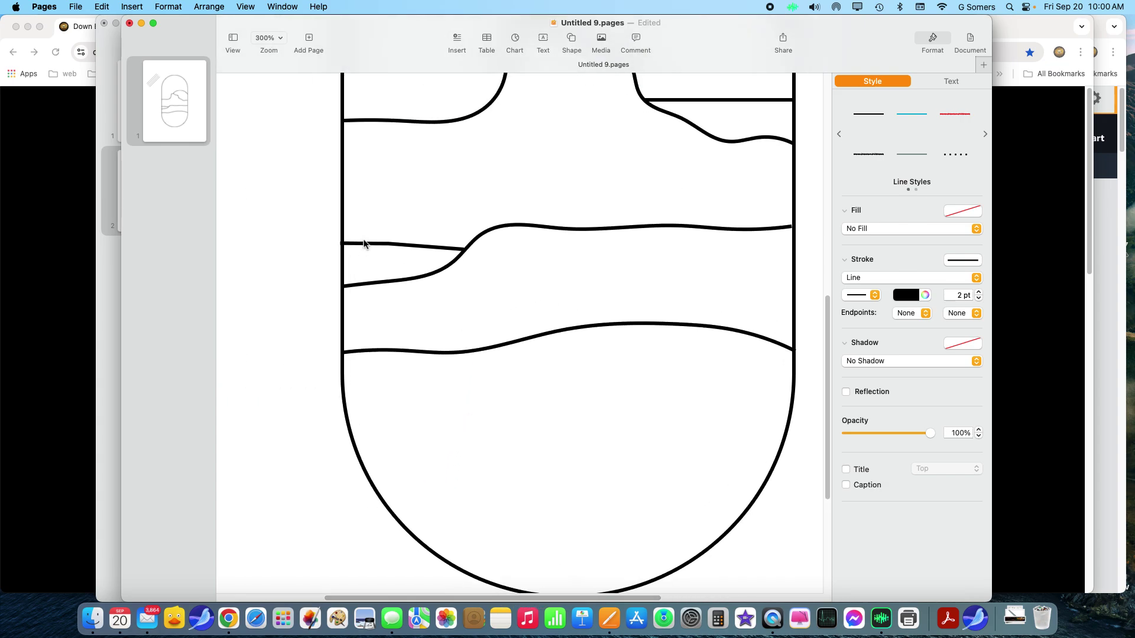
pyautogui.click(365, 245)
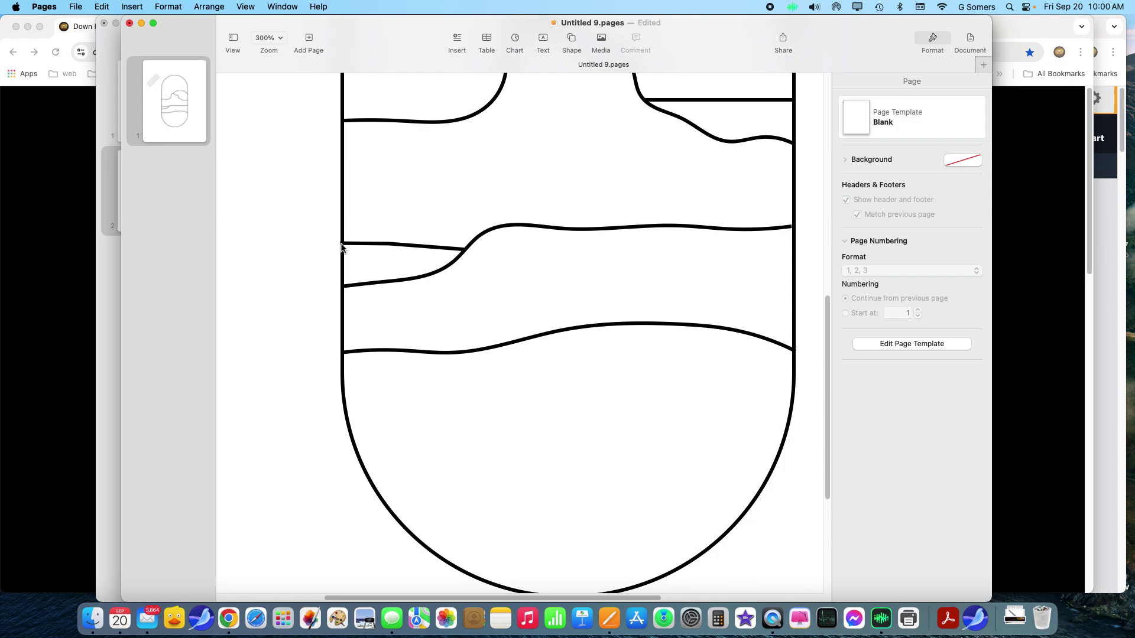
pyautogui.click(351, 246)
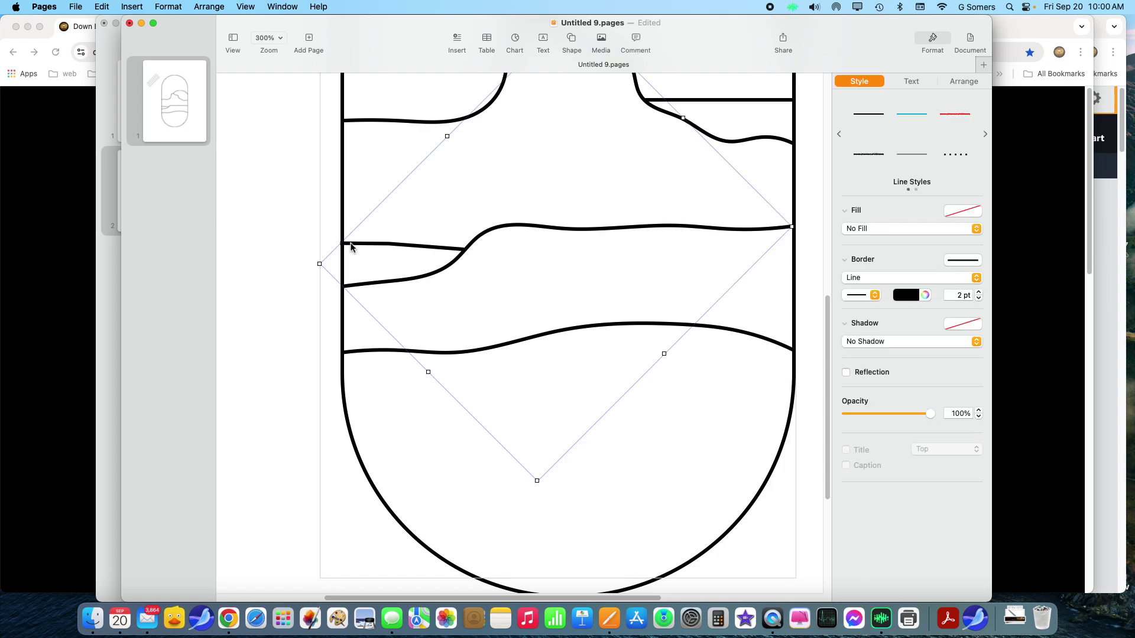
# - Snap the end points of the middle dune shape onto the capsule outline's left and right edges
pyautogui.doubleClick(351, 246)
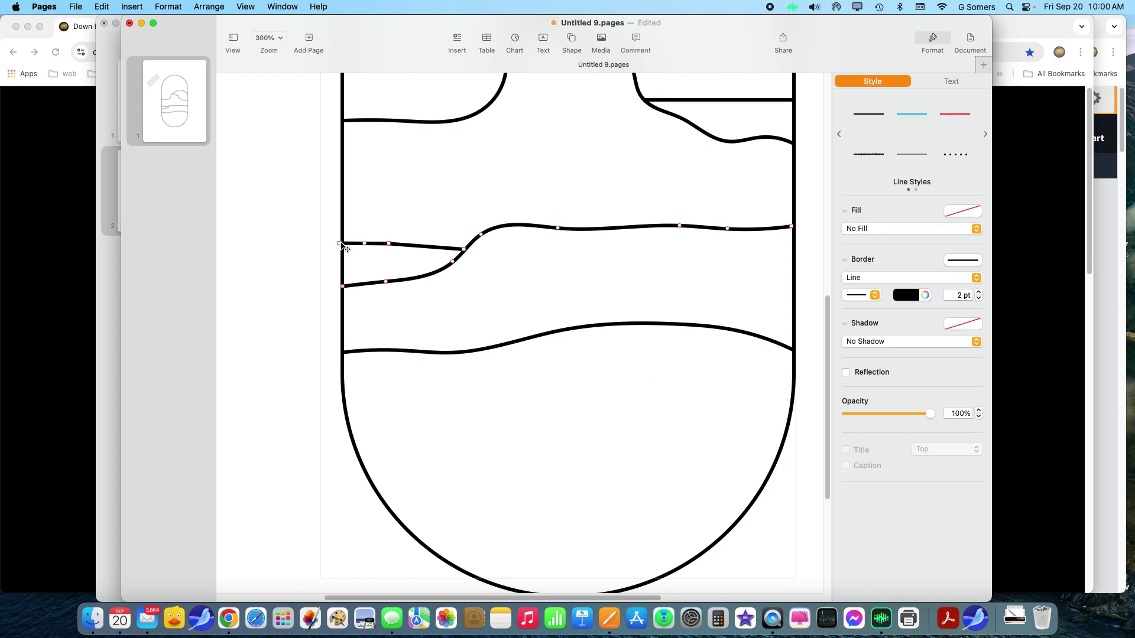
pyautogui.click(342, 243)
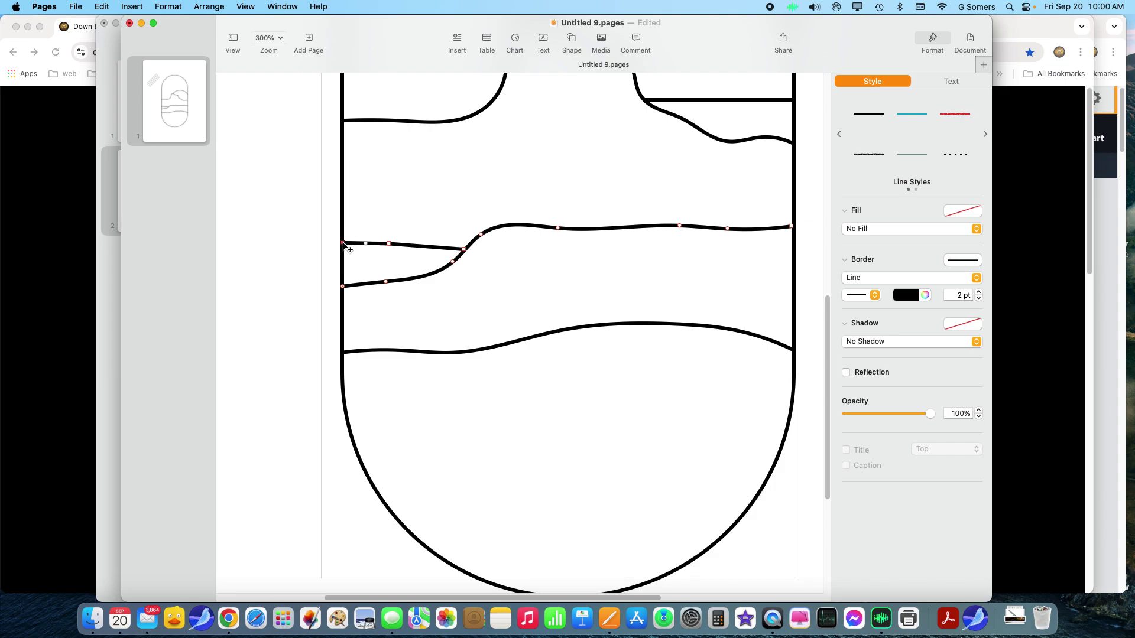
pyautogui.scroll(2, 588, 372)
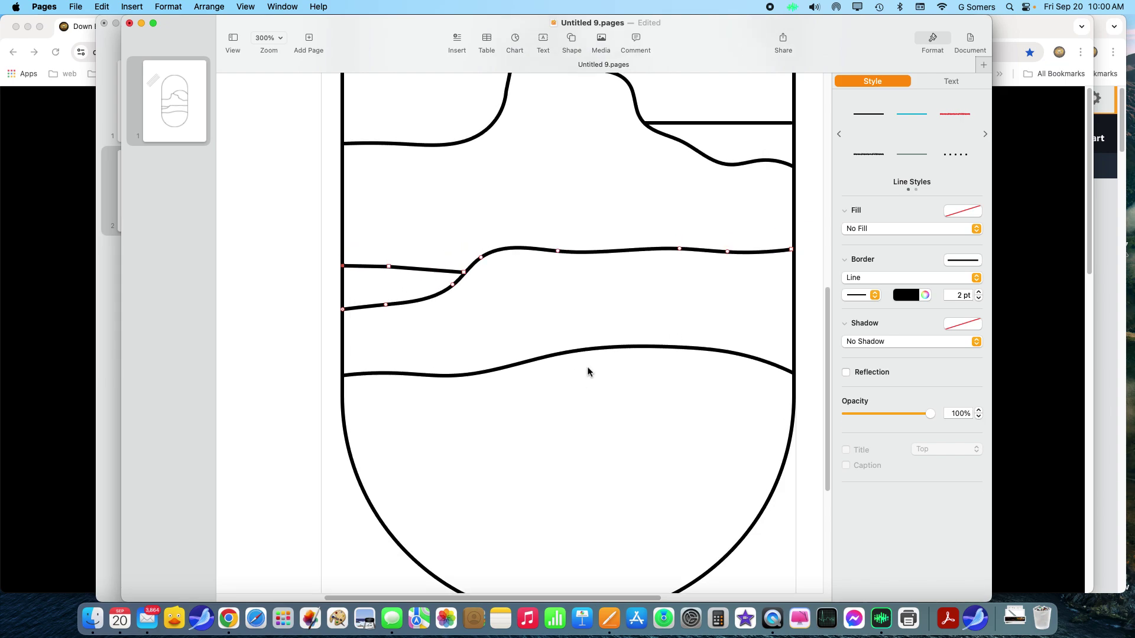
pyautogui.click(792, 252)
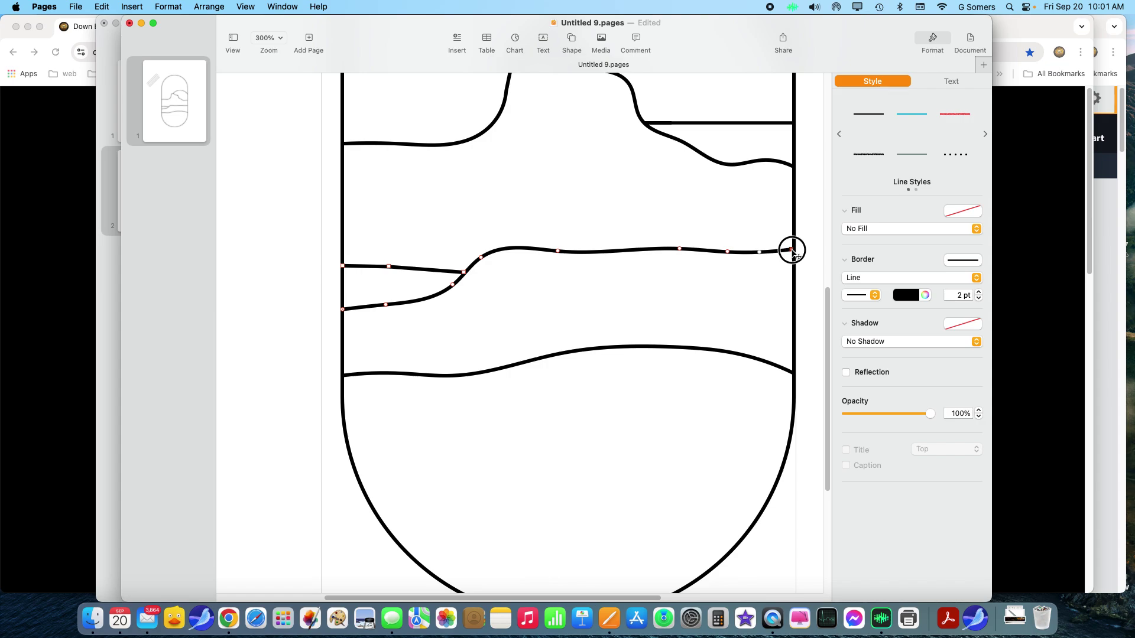
pyautogui.scroll(7, 810, 299)
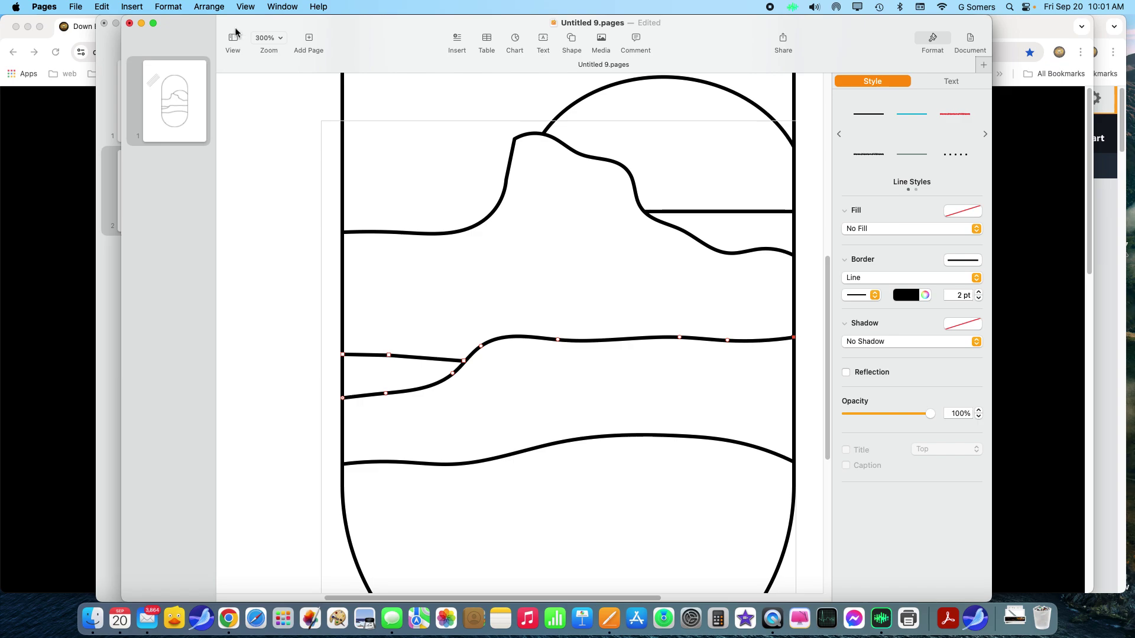
# - Reshape the mesa line's left slope with an extra curve point, making it steeper and rounding the corner near the peak
pyautogui.click(264, 39)
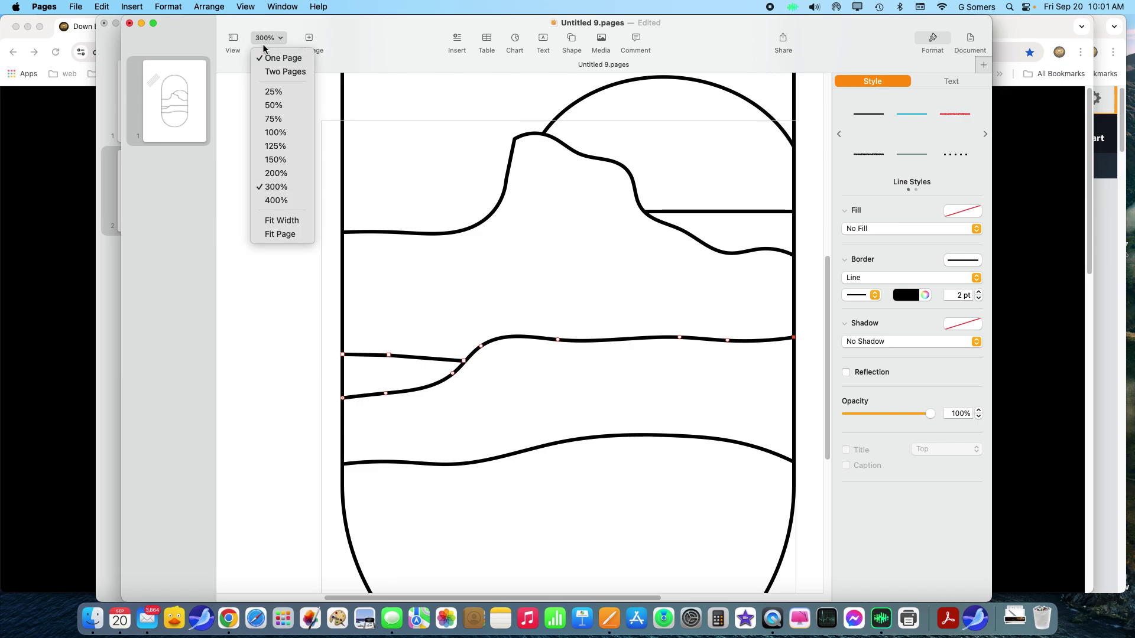
pyautogui.click(266, 146)
pyautogui.click(689, 246)
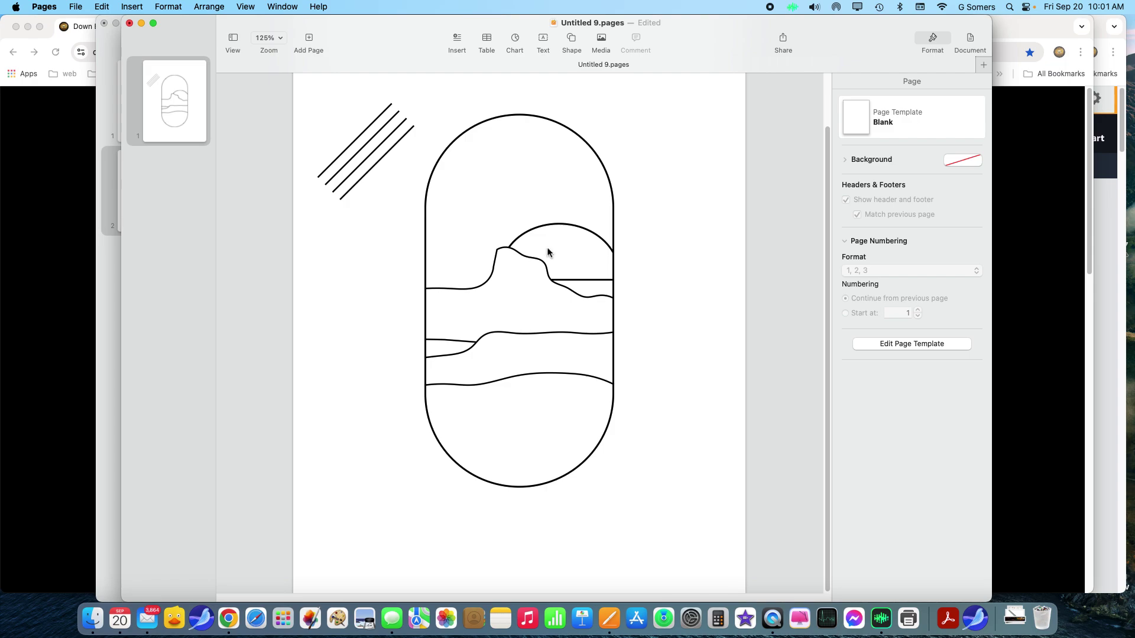
pyautogui.doubleClick(496, 262)
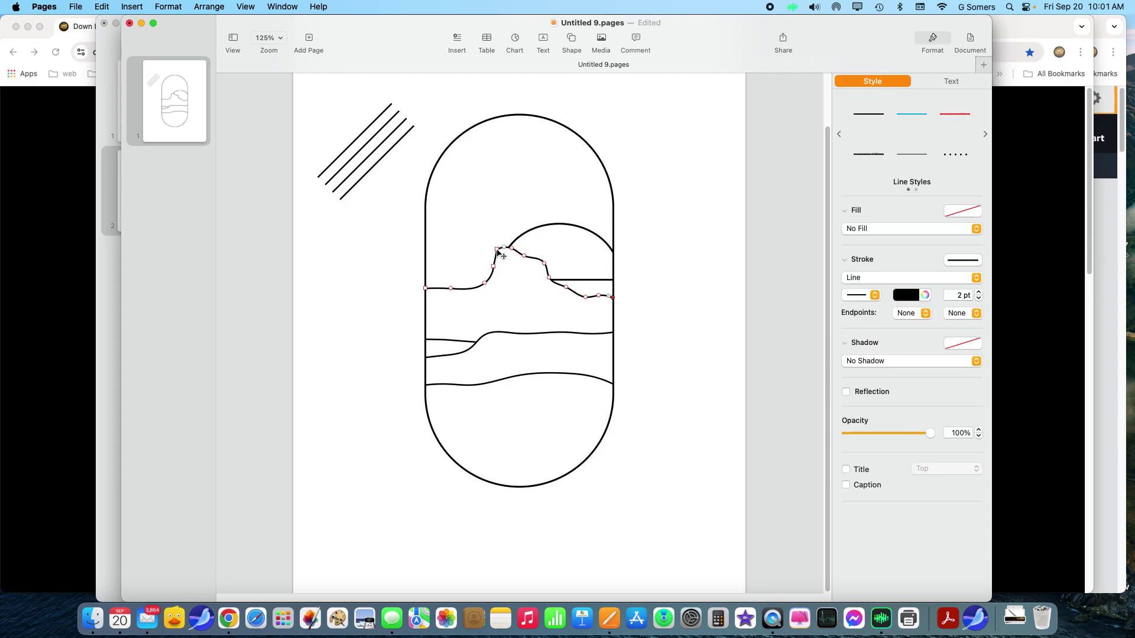
pyautogui.click(268, 40)
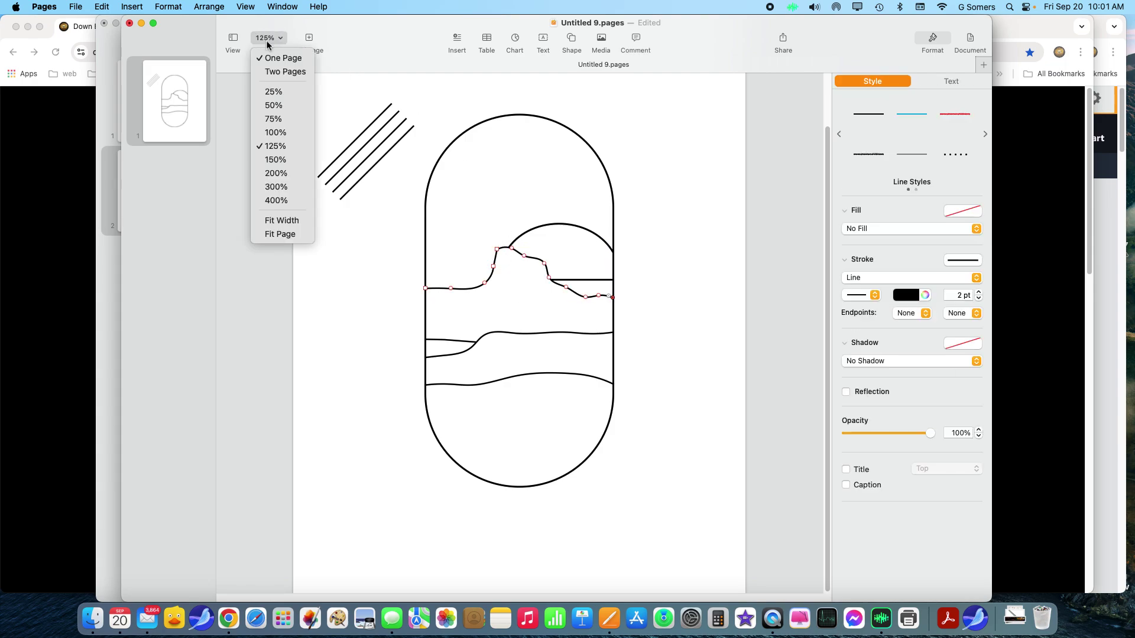
pyautogui.click(275, 173)
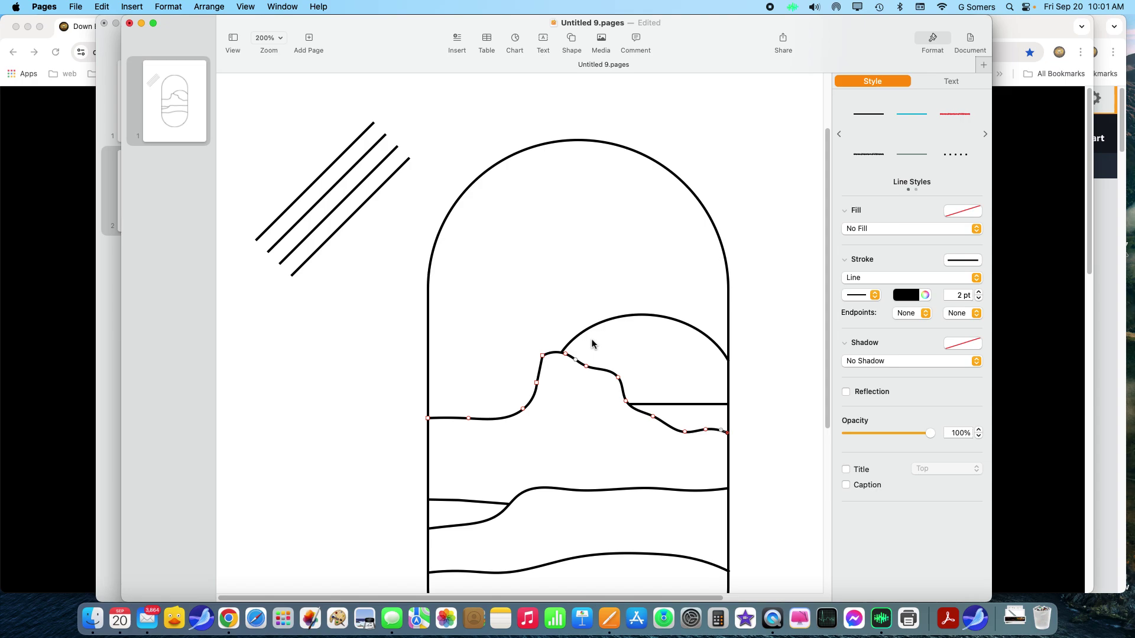
pyautogui.click(543, 357)
pyautogui.moveTo(536, 383); pyautogui.dragTo(531, 381)
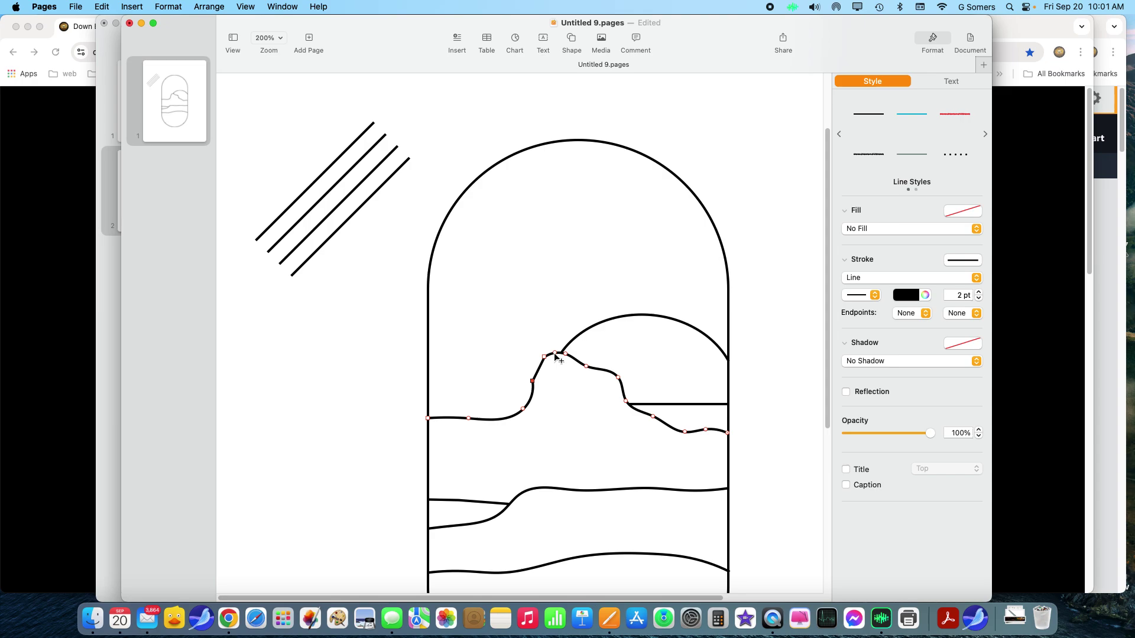
pyautogui.click(533, 383)
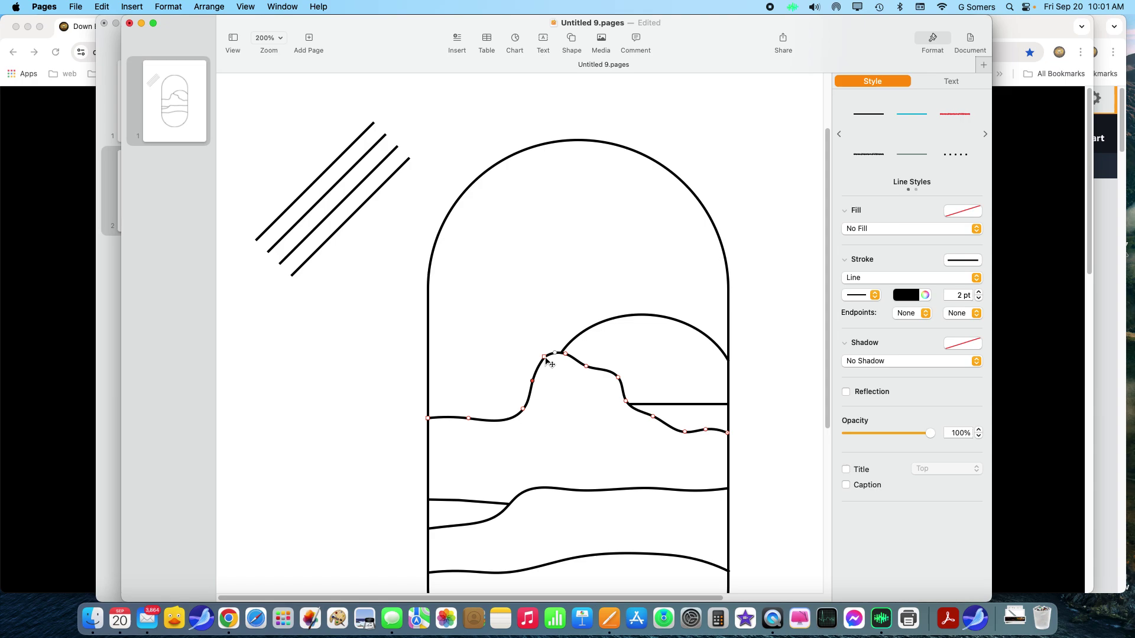
pyautogui.moveTo(545, 358)
pyautogui.mouseDown()
pyautogui.moveTo(555, 372)
pyautogui.moveTo(550, 360)
pyautogui.mouseUp()
pyautogui.moveTo(532, 384)
pyautogui.mouseDown()
pyautogui.moveTo(542, 390)
pyautogui.moveTo(544, 355)
pyautogui.moveTo(556, 355)
pyautogui.moveTo(543, 373)
pyautogui.mouseUp()
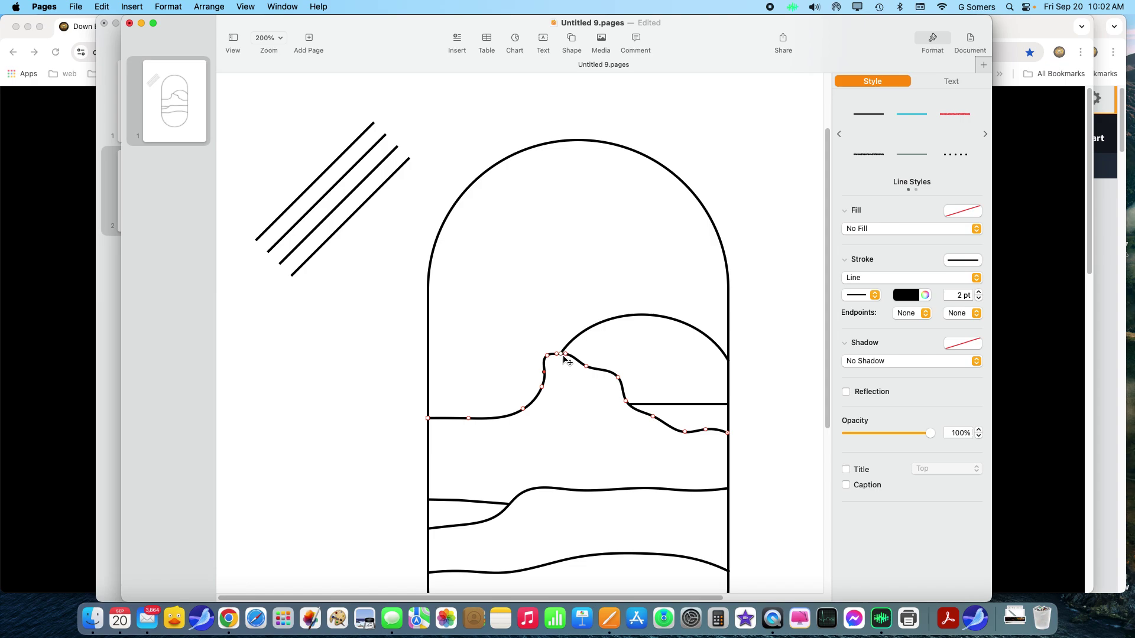
pyautogui.click(564, 381)
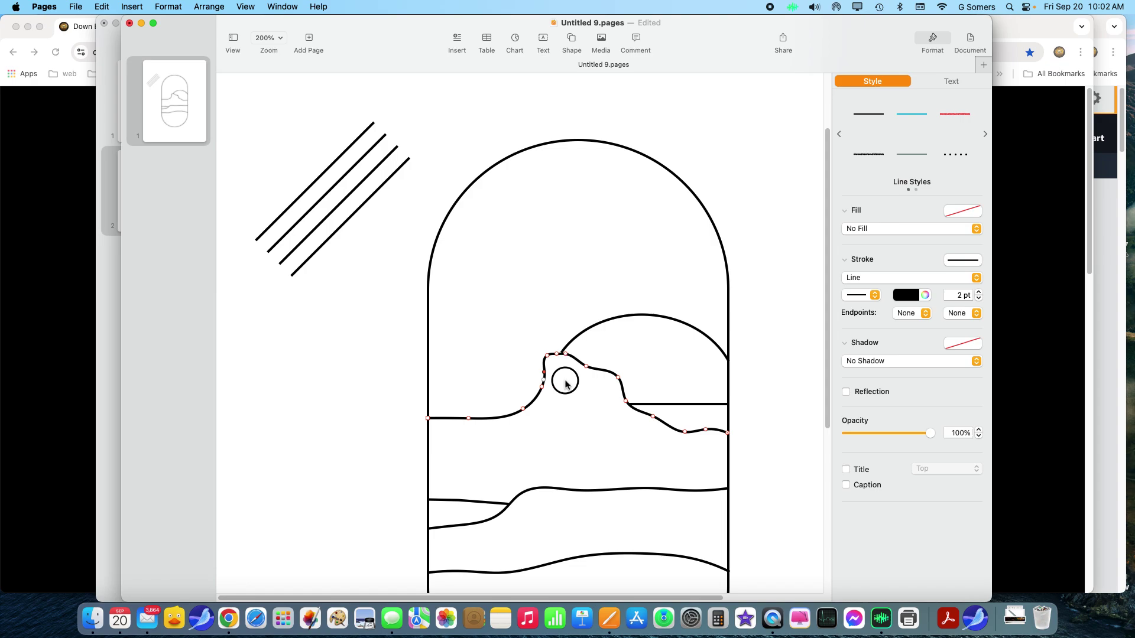
# - Delete the curve point at the foot of the mesa's left slope and round the upper-left corner point further
pyautogui.click(524, 408)
pyautogui.click(524, 408)
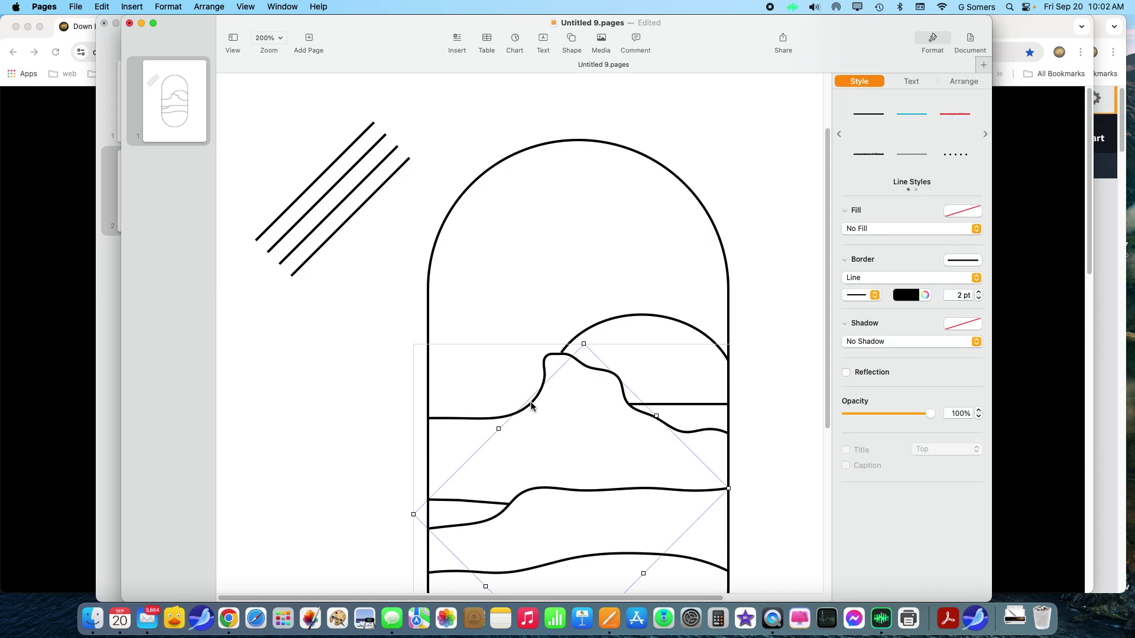
pyautogui.click(489, 417)
pyautogui.doubleClick(488, 414)
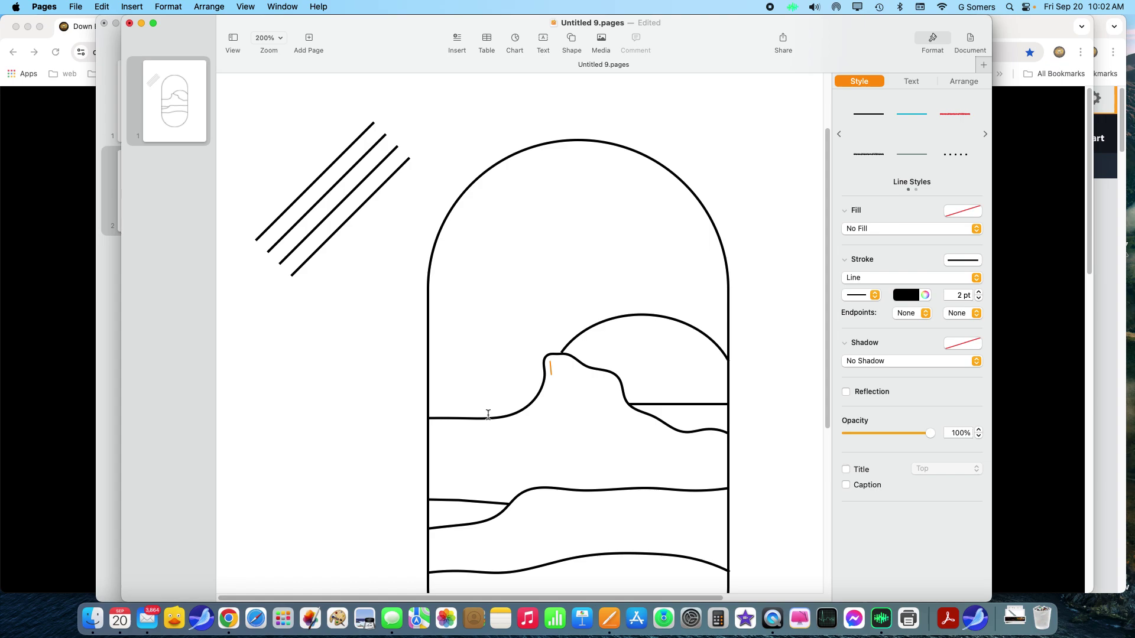
pyautogui.click(380, 387)
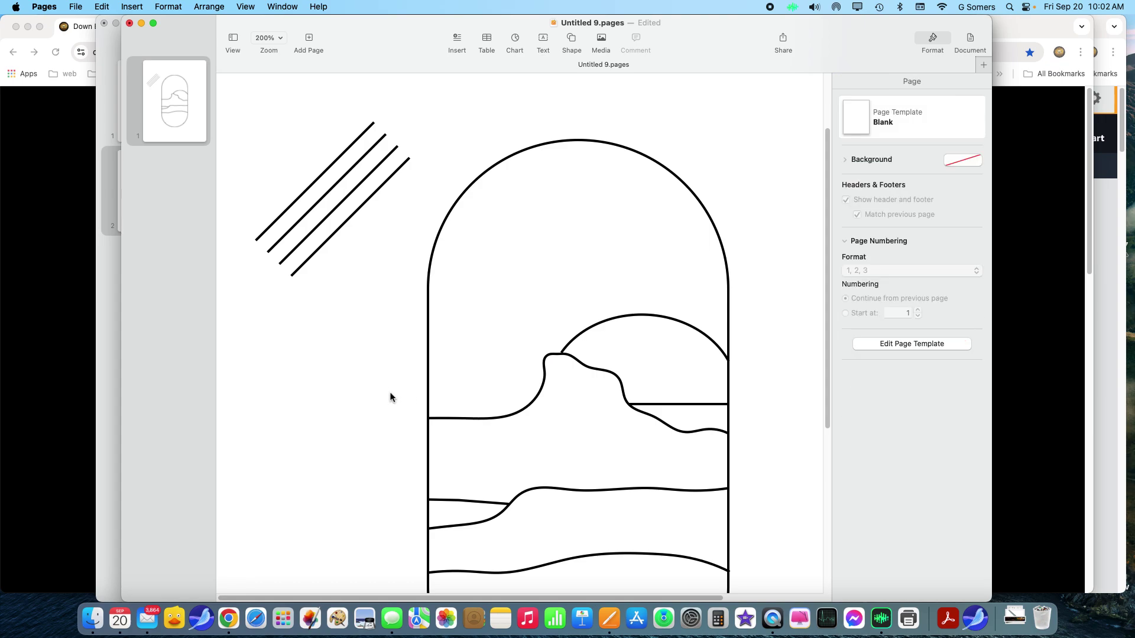
pyautogui.click(439, 419)
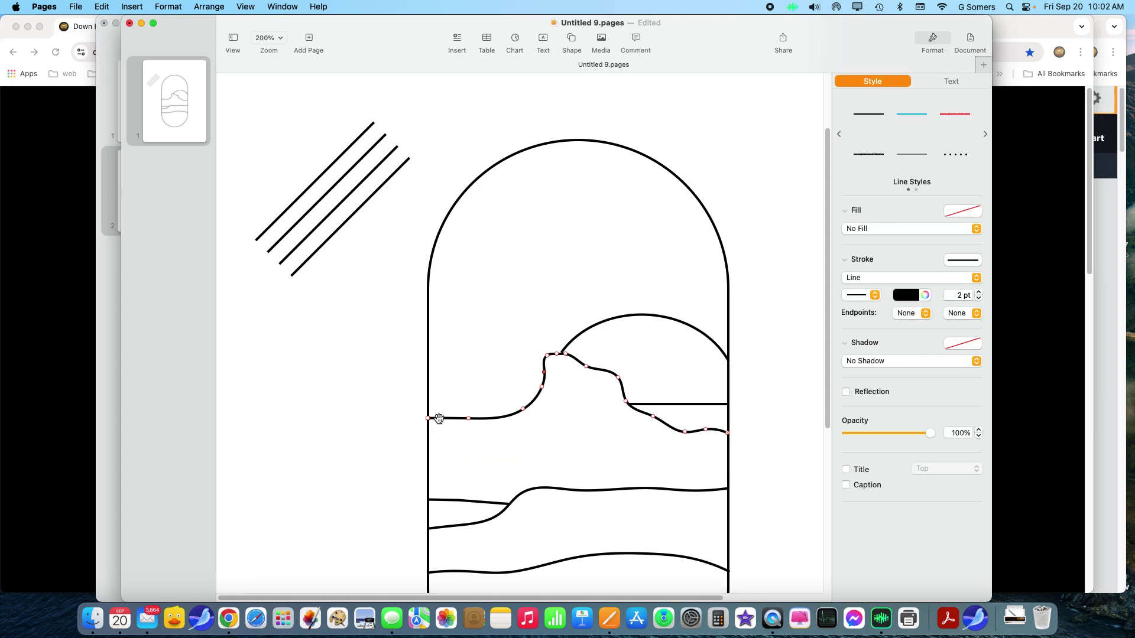
pyautogui.click(523, 409)
pyautogui.press('BackSpace')
pyautogui.click(551, 359)
# - Adjust the lowest dune line's curve points and raise its right end along the capsule outline for a flatter finish
pyautogui.scroll(-3, 541, 484)
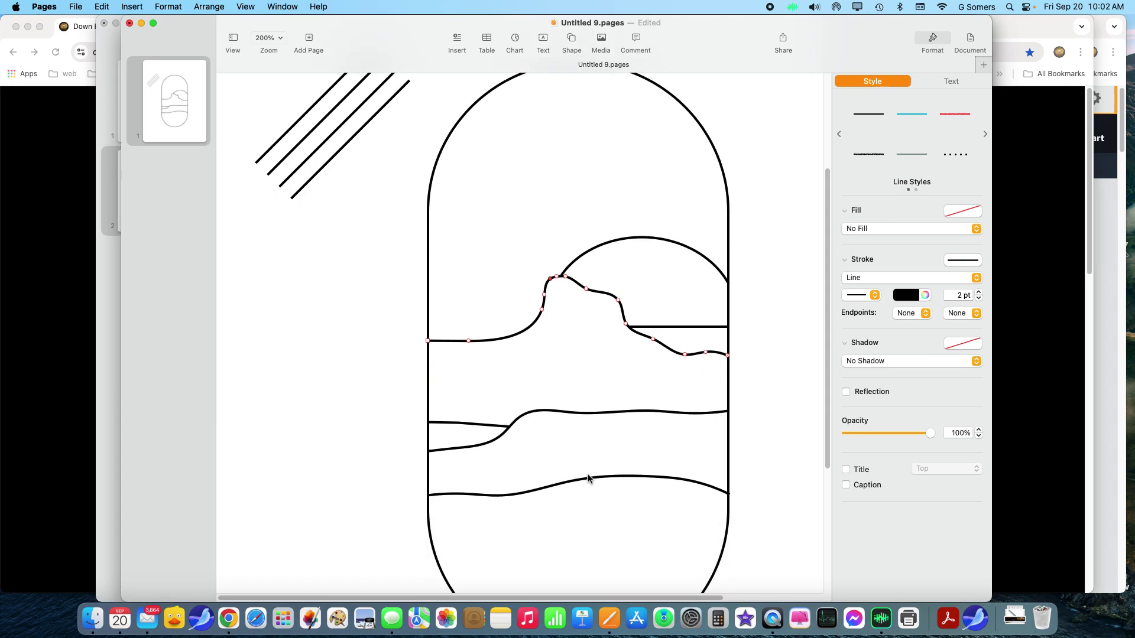
pyautogui.click(588, 479)
pyautogui.click(588, 479)
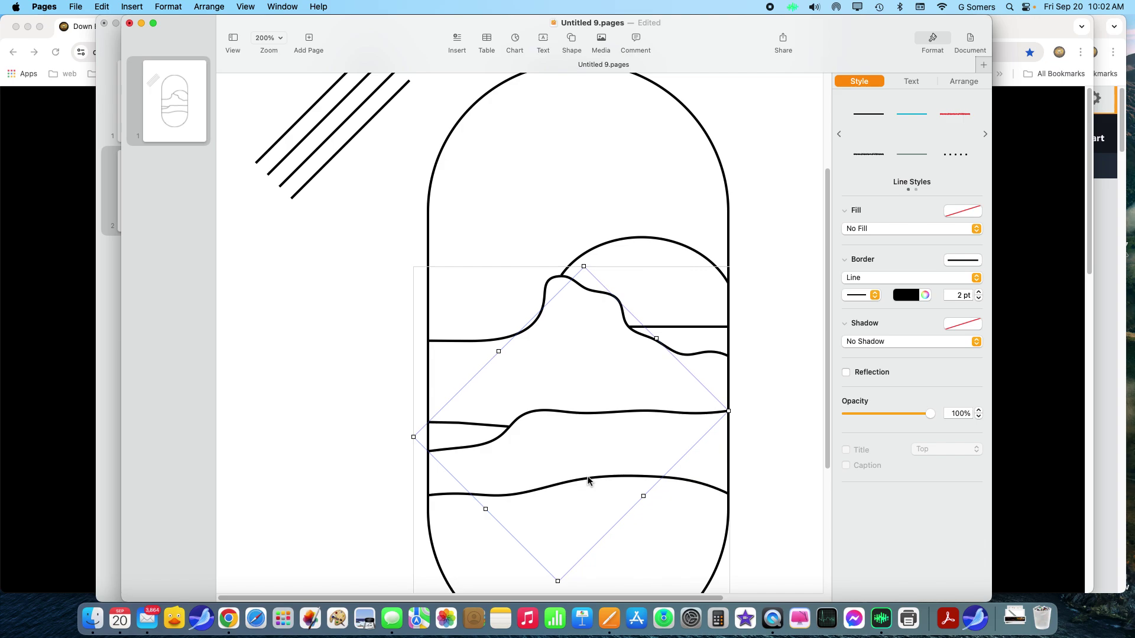
pyautogui.doubleClick(588, 480)
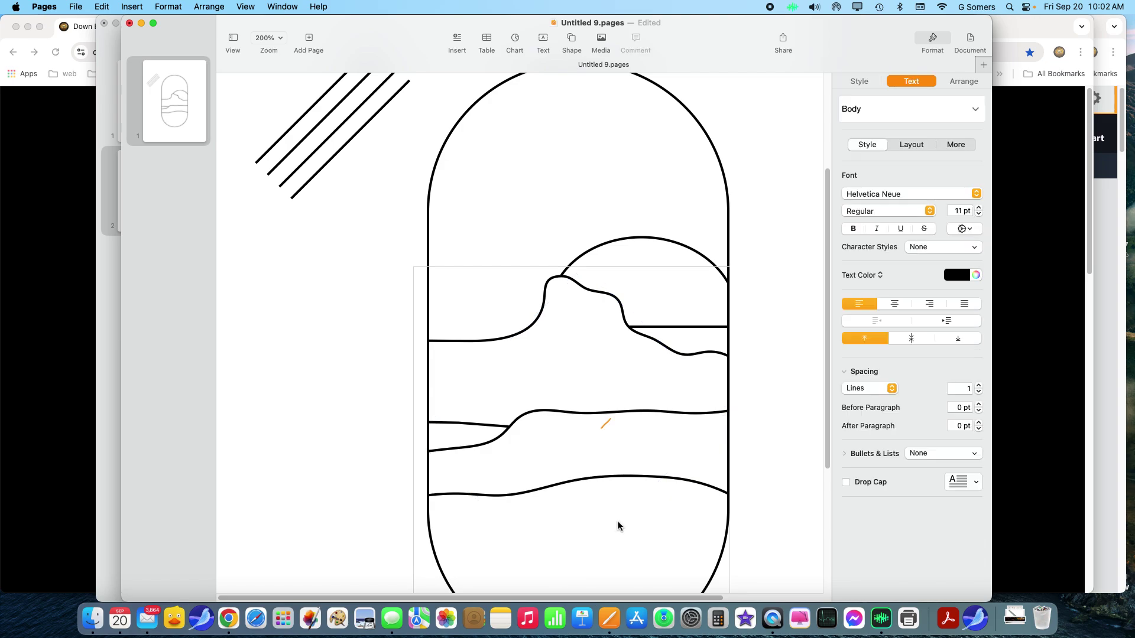
pyautogui.click(771, 501)
pyautogui.click(711, 488)
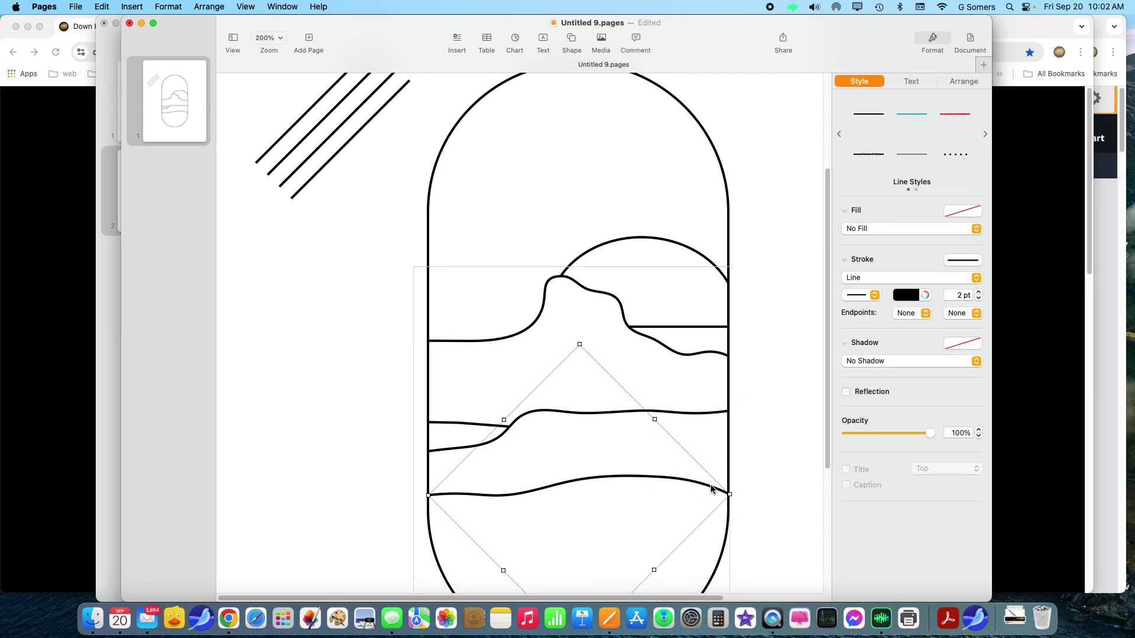
pyautogui.doubleClick(715, 489)
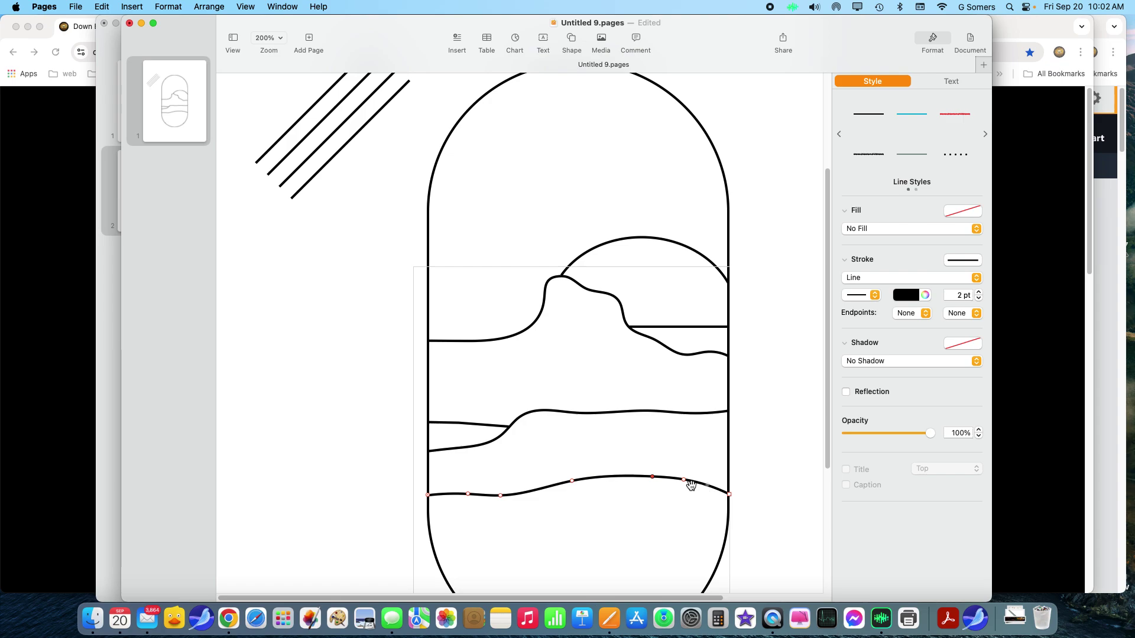
pyautogui.scroll(-3, 804, 460)
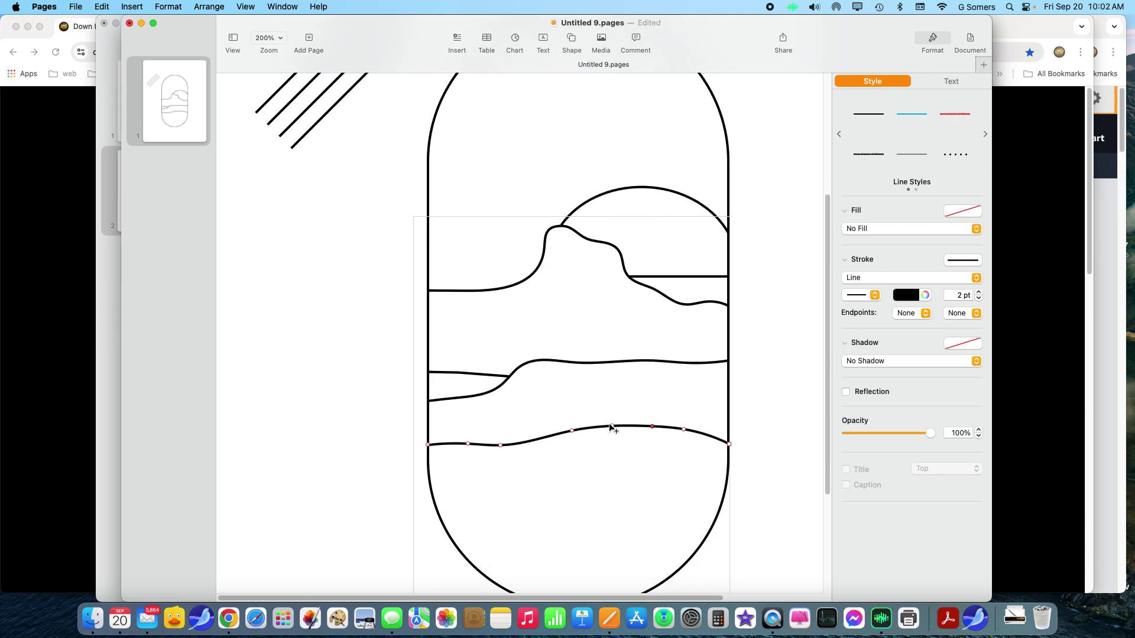
pyautogui.click(610, 426)
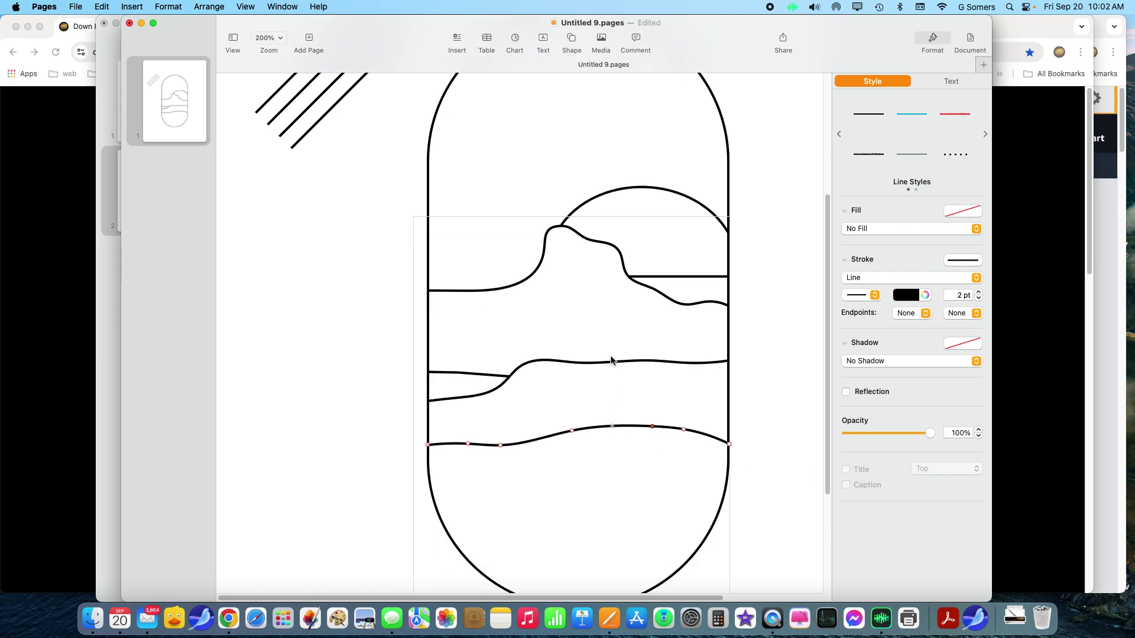
pyautogui.click(682, 432)
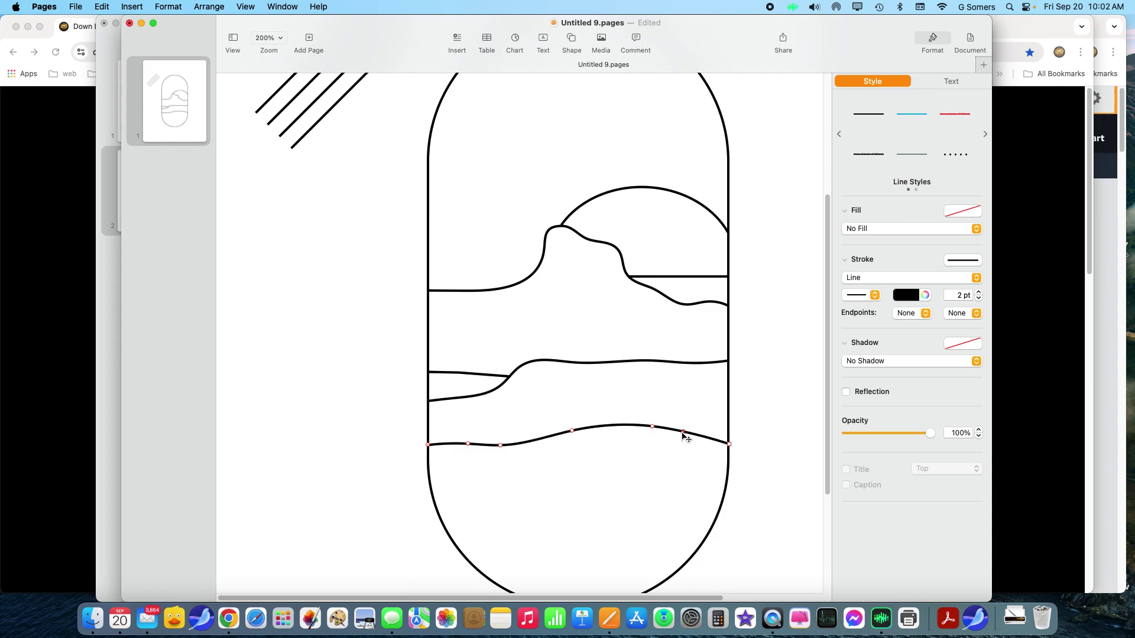
pyautogui.moveTo(729, 445); pyautogui.dragTo(728, 434)
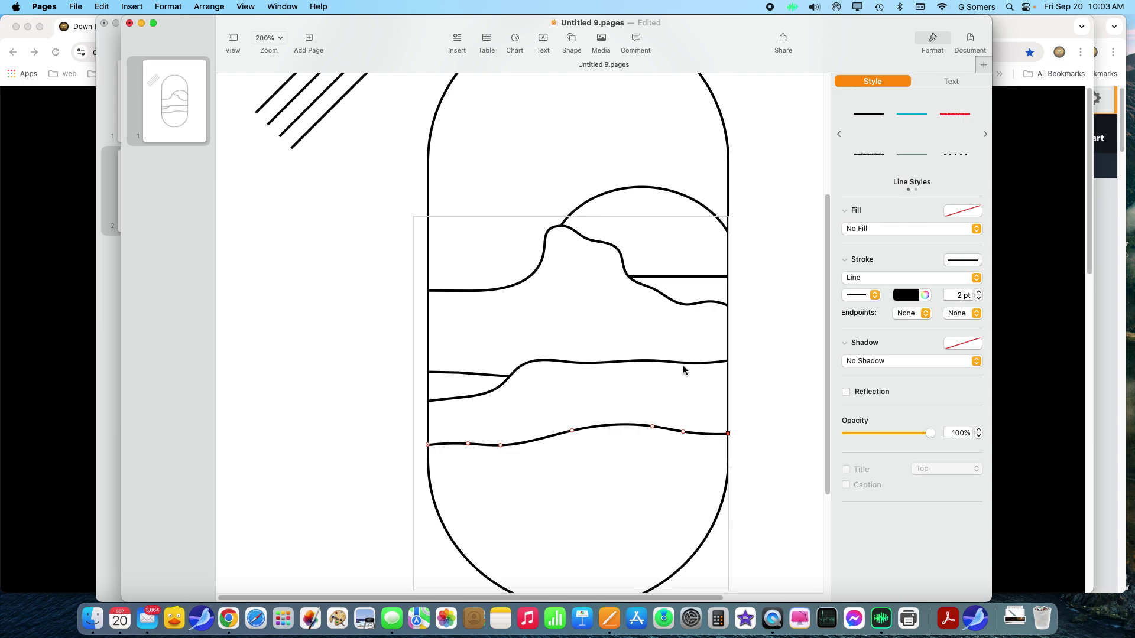
pyautogui.click(768, 392)
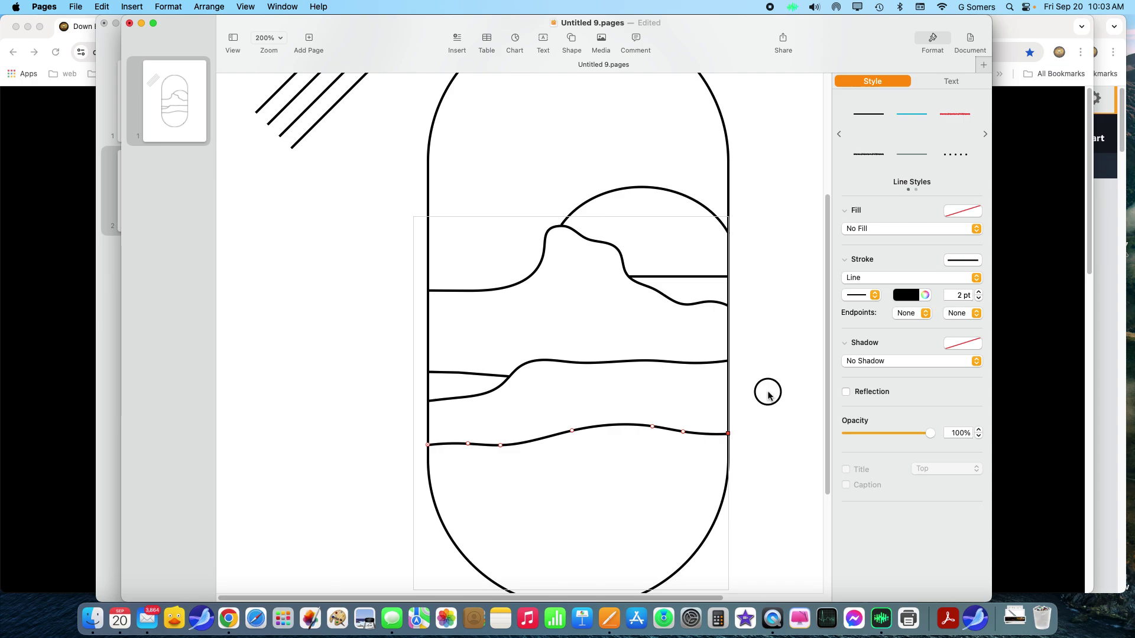
# - Ungroup the two lower dune shapes so each can be moved separately
pyautogui.click(621, 428)
pyautogui.click(621, 428)
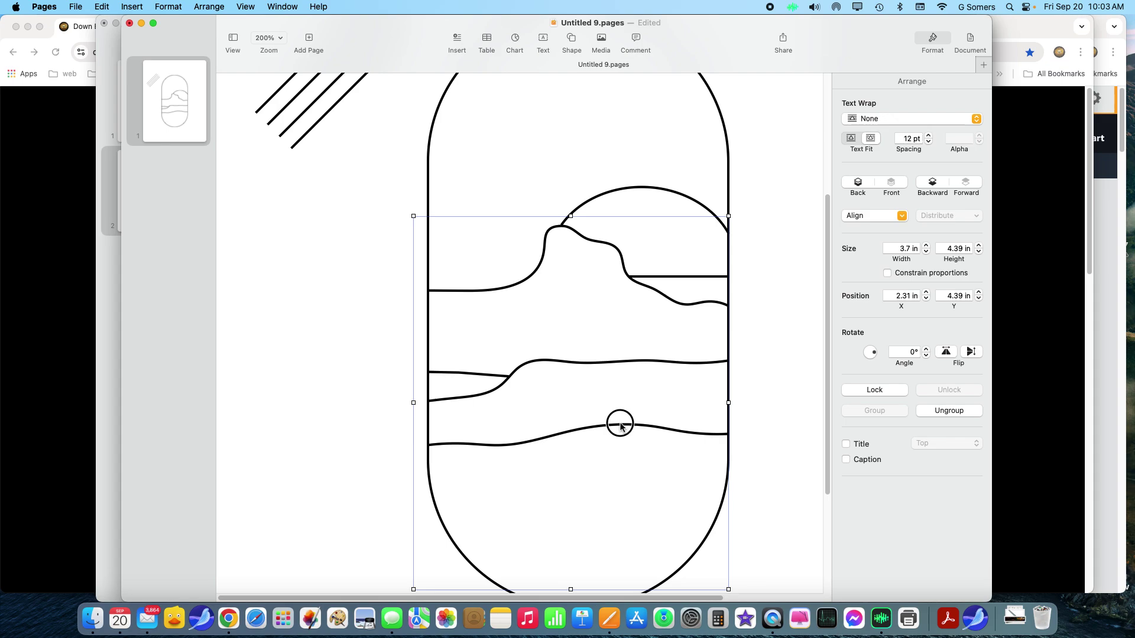
pyautogui.click(779, 422)
pyautogui.click(702, 433)
pyautogui.moveTo(702, 434); pyautogui.dragTo(703, 436)
pyautogui.click(807, 434)
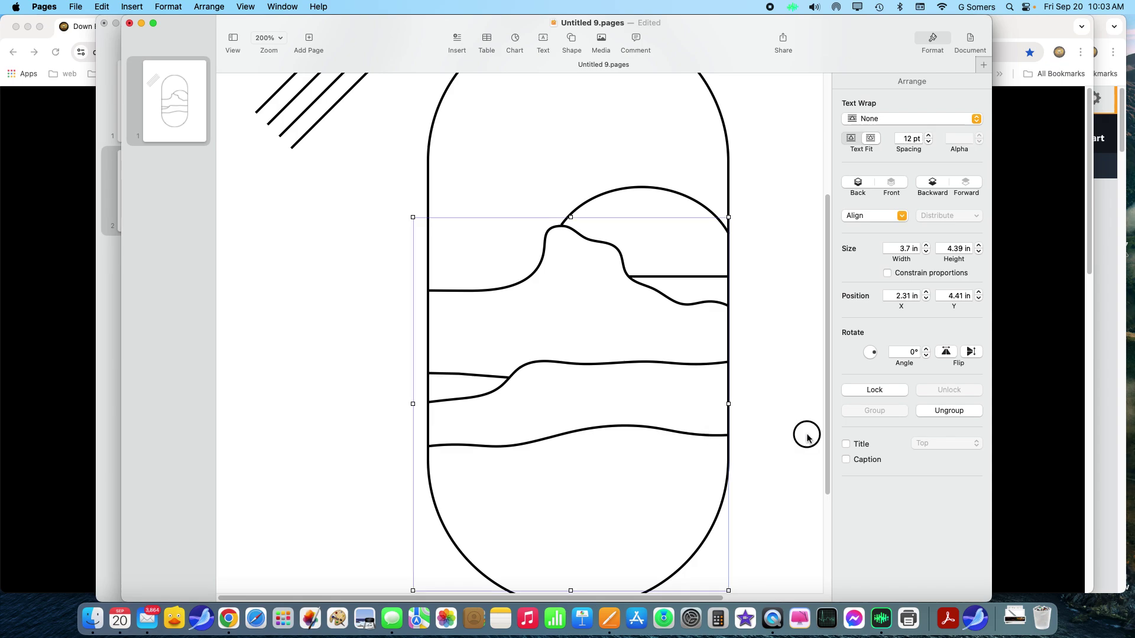
pyautogui.click(706, 436)
pyautogui.rightClick(636, 427)
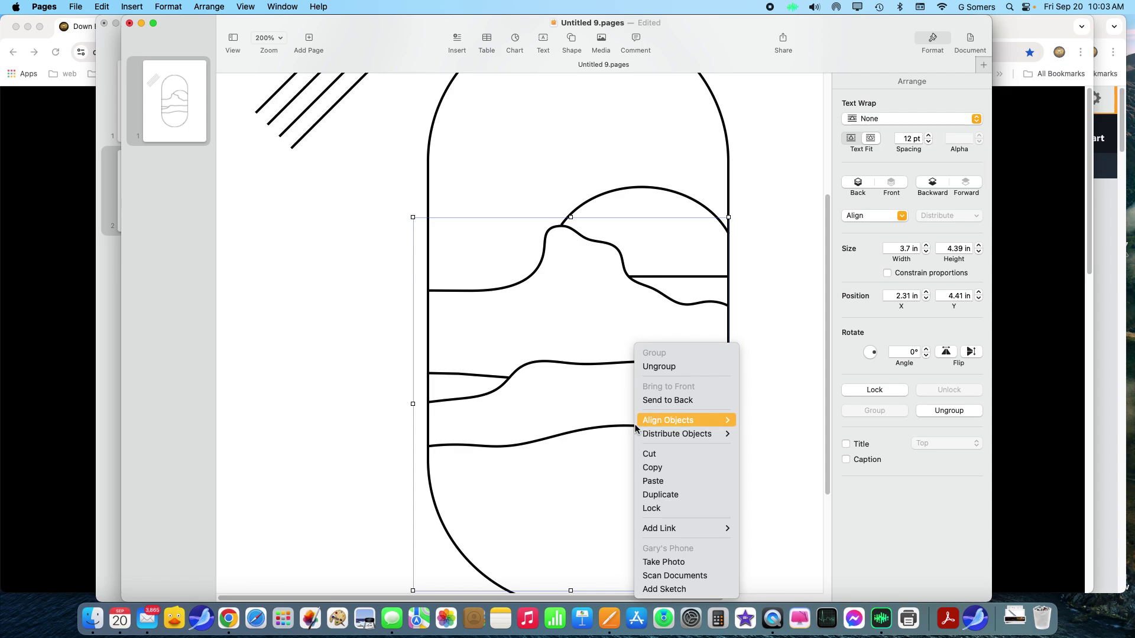
pyautogui.click(663, 368)
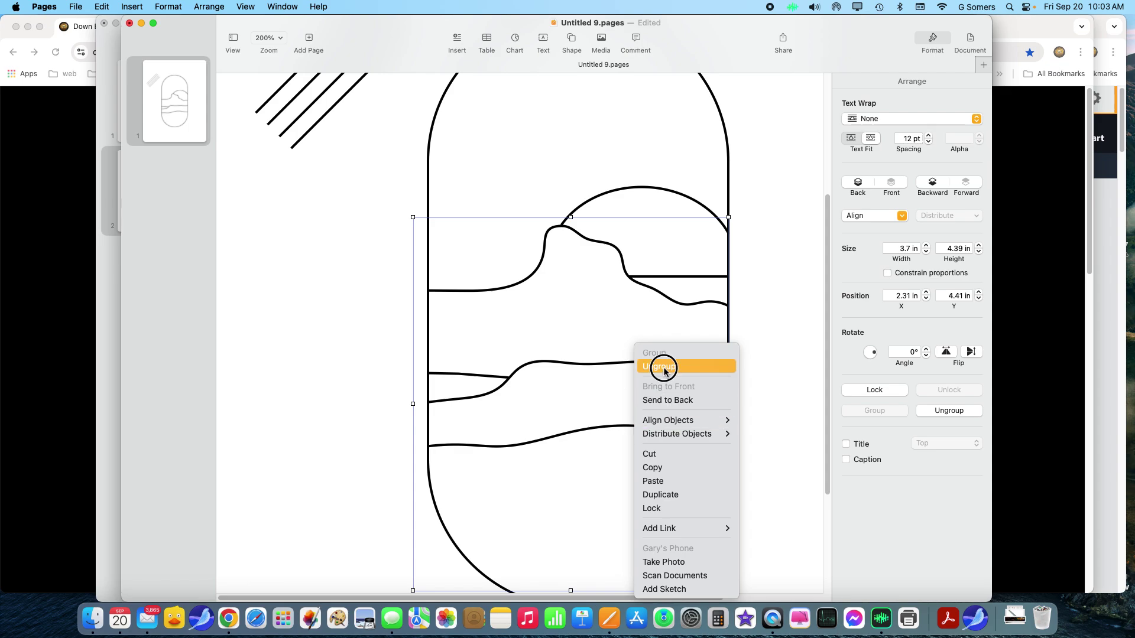
pyautogui.click(810, 386)
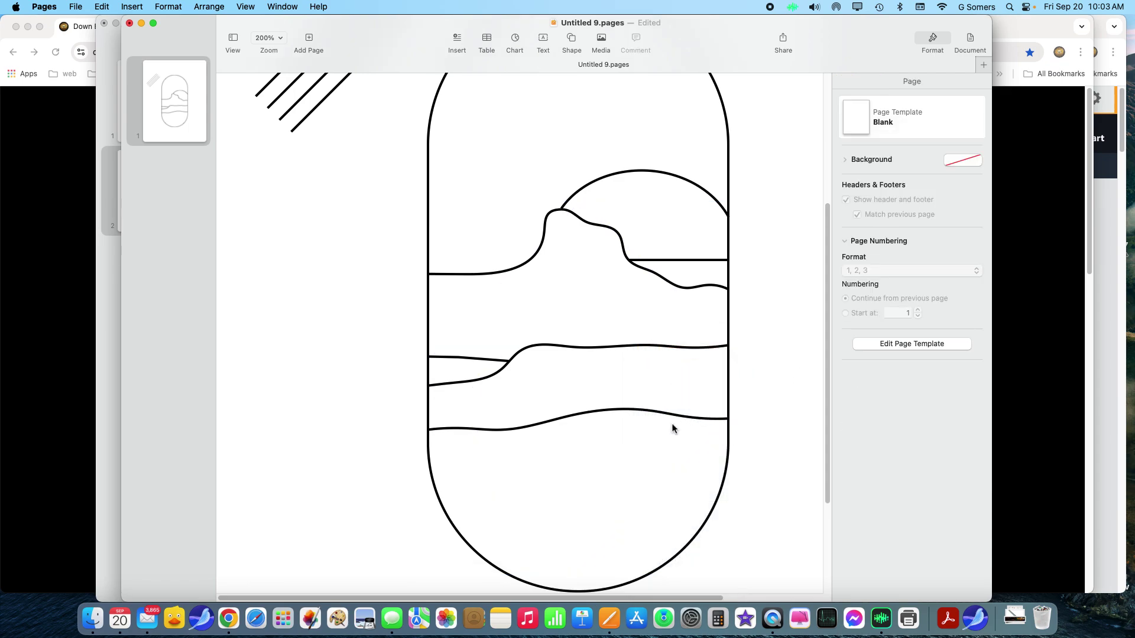
# - Move the lowest dune line down into the capsule's rounded base and fit both its ends to the outline
pyautogui.moveTo(680, 415); pyautogui.dragTo(683, 474)
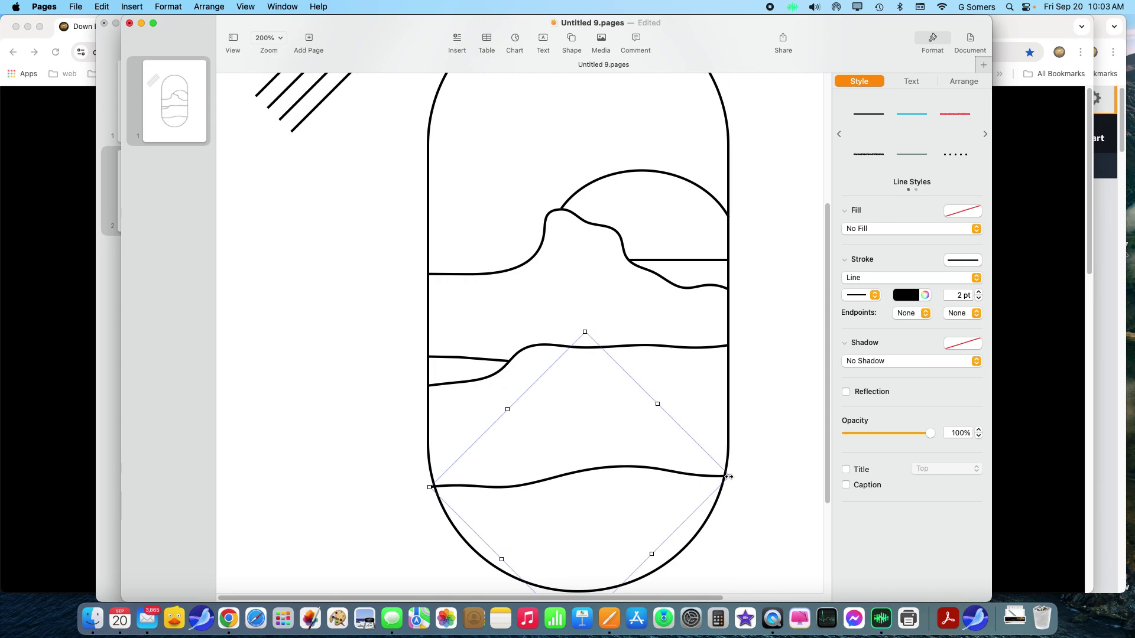
pyautogui.moveTo(729, 477); pyautogui.dragTo(724, 476)
pyautogui.scroll(-2, 722, 423)
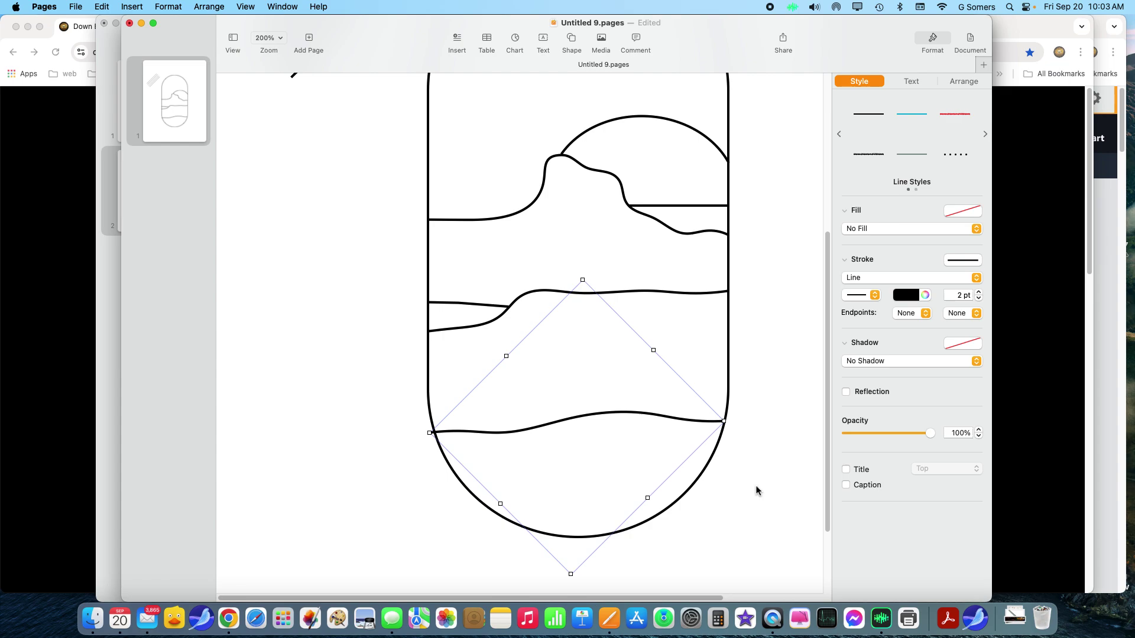
pyautogui.rightClick(522, 433)
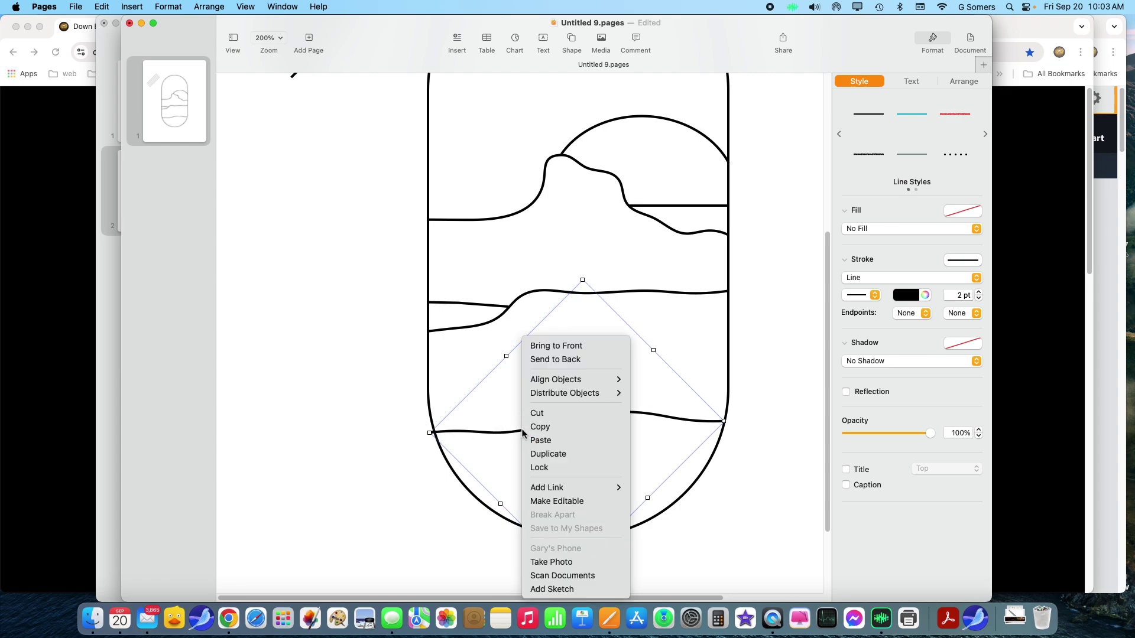
pyautogui.click(544, 503)
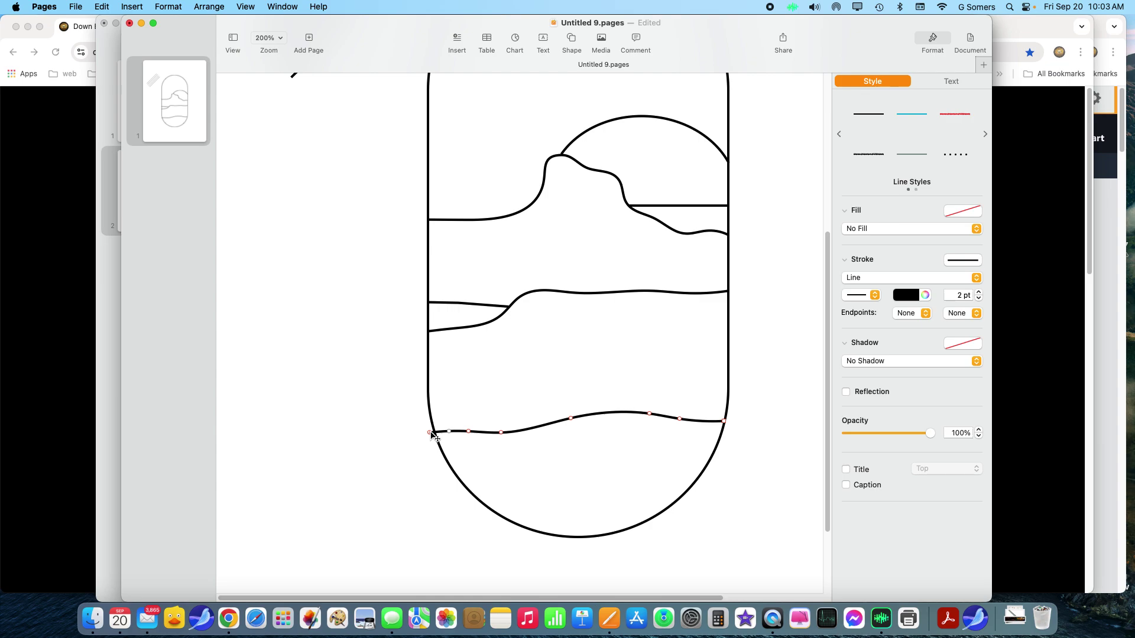
pyautogui.moveTo(434, 432); pyautogui.dragTo(435, 432)
pyautogui.moveTo(724, 422); pyautogui.dragTo(725, 423)
pyautogui.click(771, 442)
# - Make the mesa line editable and pull its lower left slope outward with a curve point for a gentler incline
pyautogui.scroll(5, 771, 446)
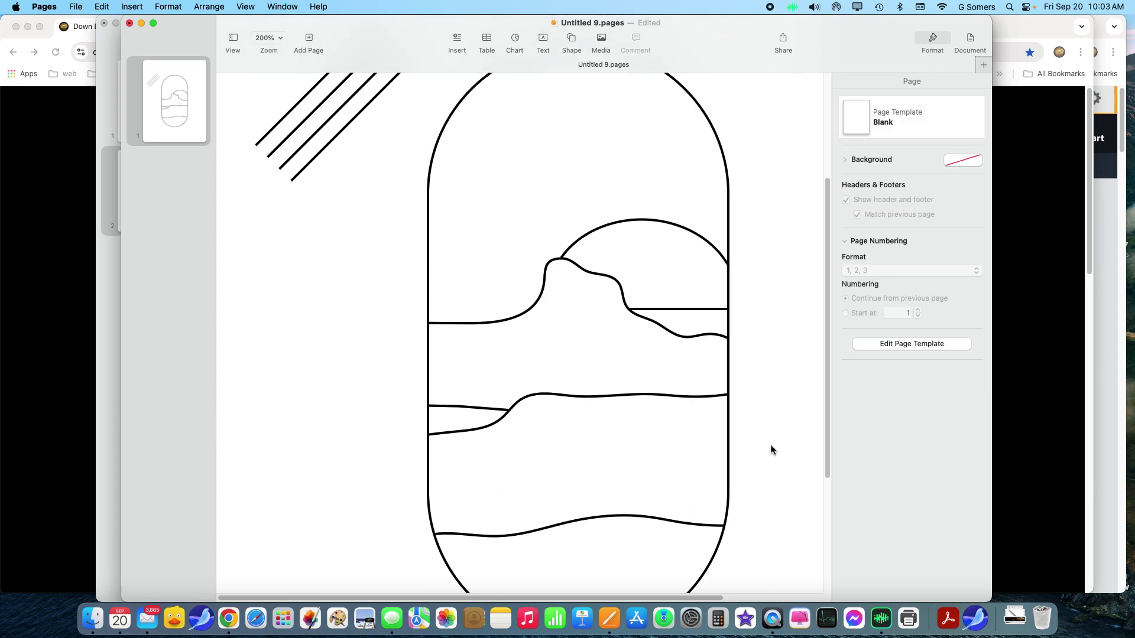
pyautogui.scroll(1, 771, 451)
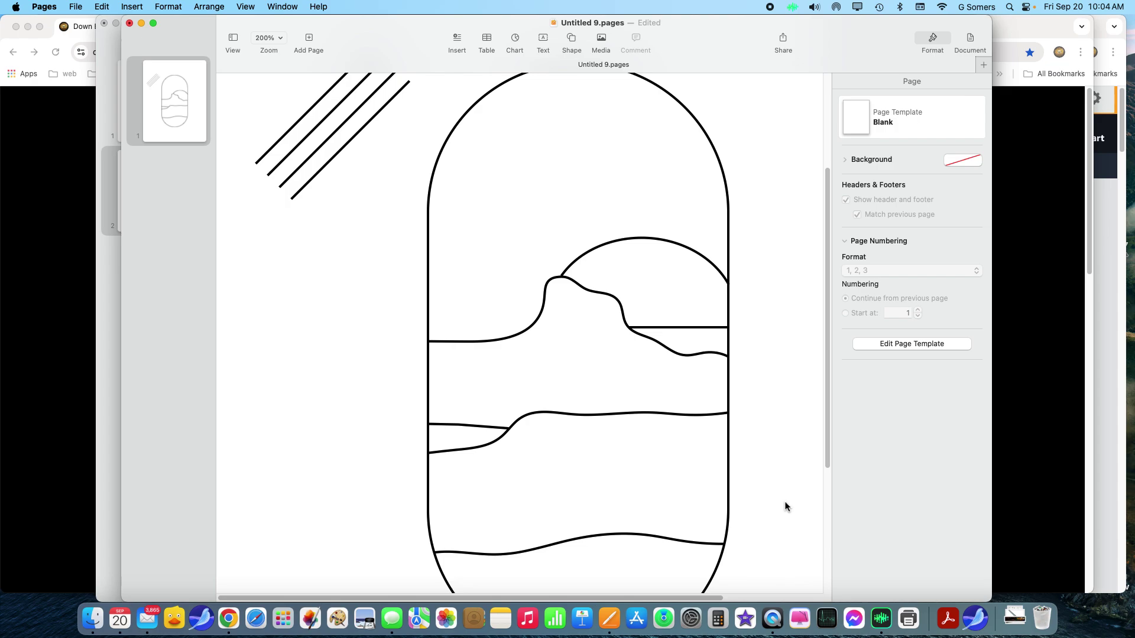
pyautogui.scroll(1, 783, 504)
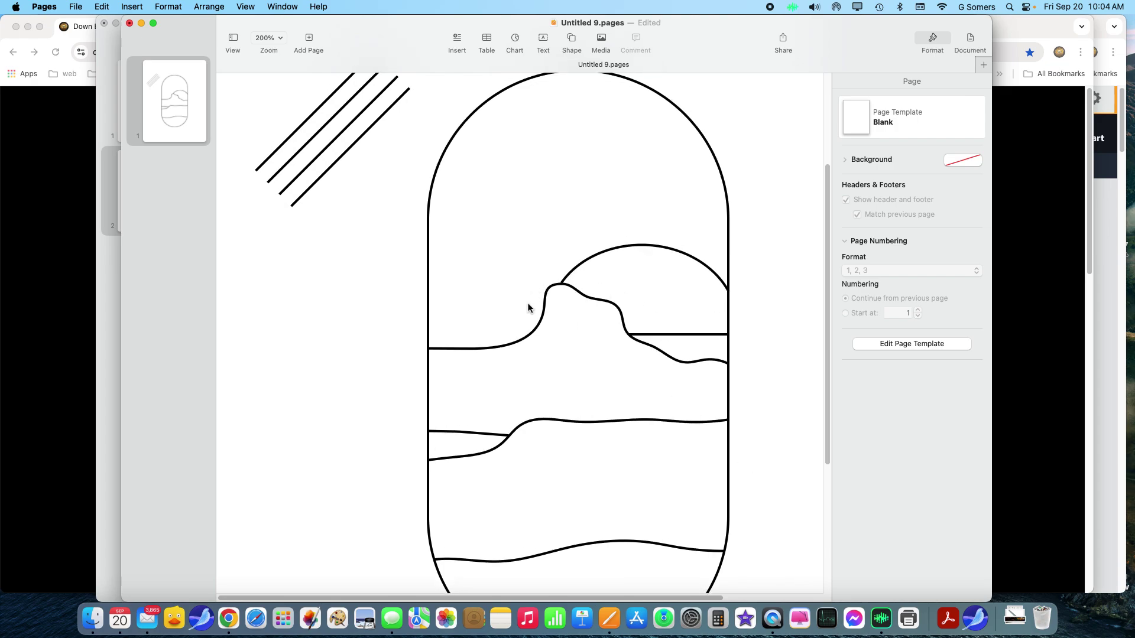
pyautogui.click(538, 325)
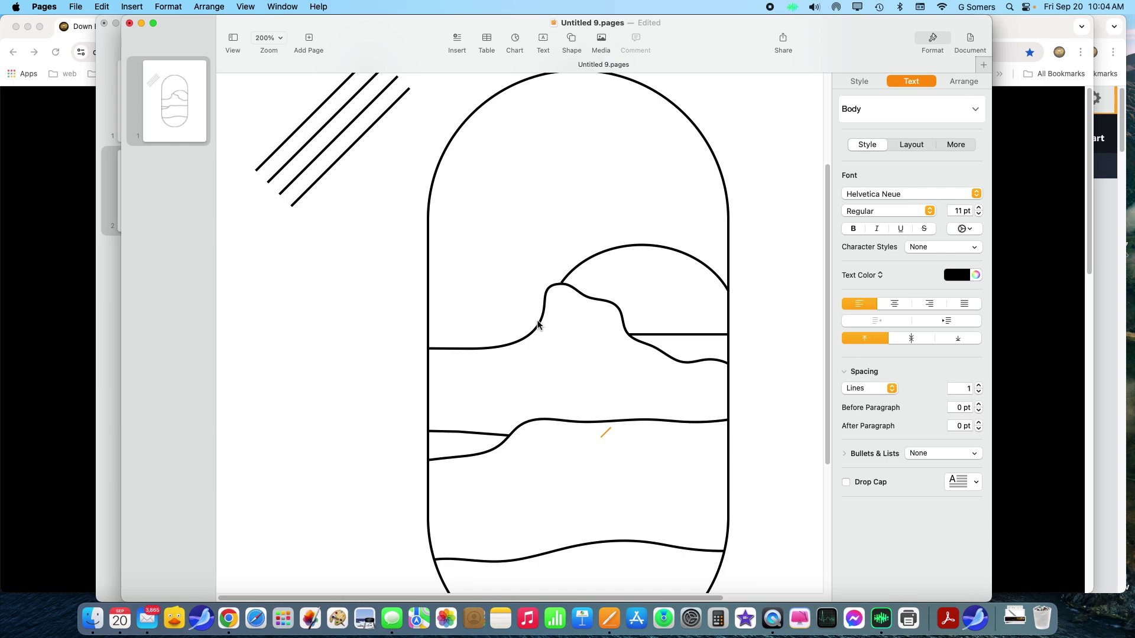
pyautogui.click(499, 261)
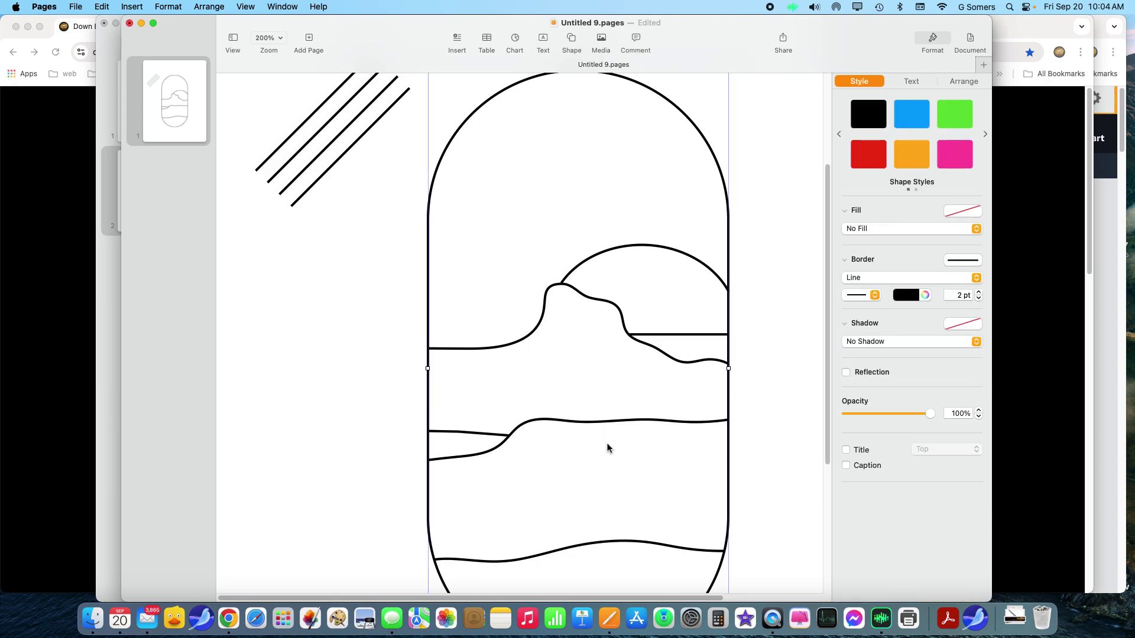
pyautogui.click(545, 305)
pyautogui.doubleClick(545, 305)
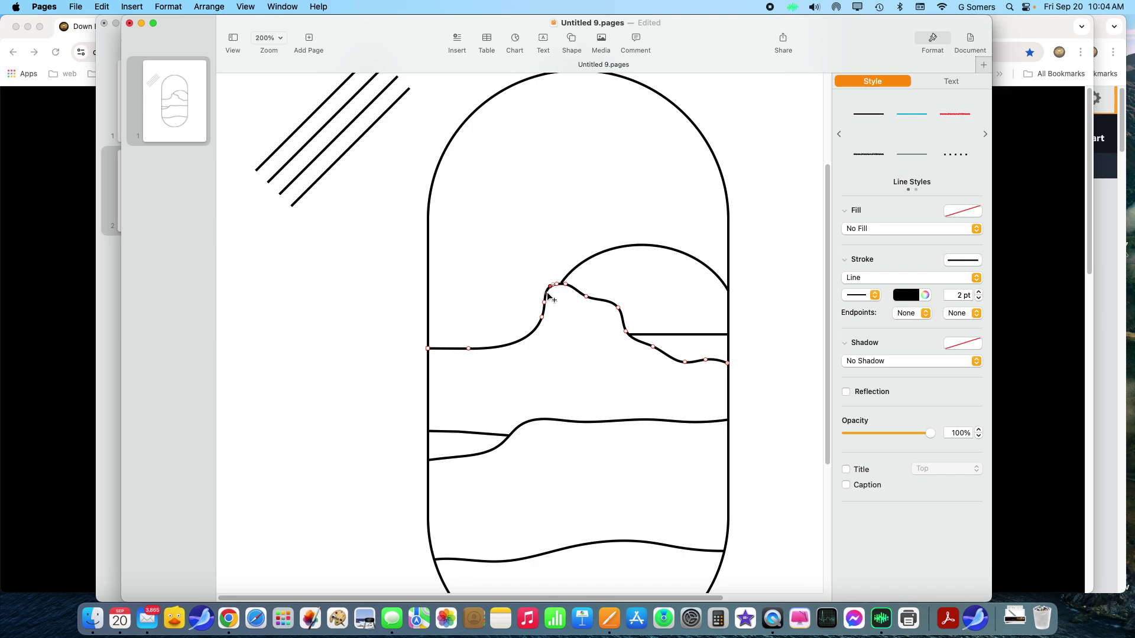
pyautogui.moveTo(544, 319); pyautogui.dragTo(493, 335)
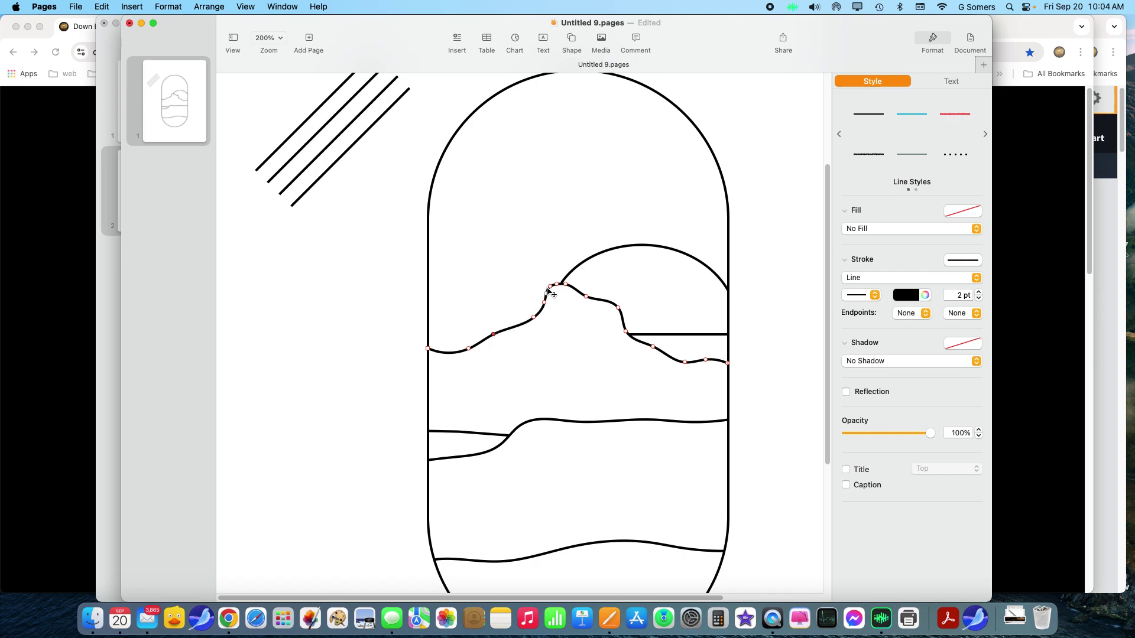
# - Raise the mesa line's left stretch along the capsule outline and smooth the curve points at the peak's left corner
pyautogui.click(550, 288)
pyautogui.click(548, 294)
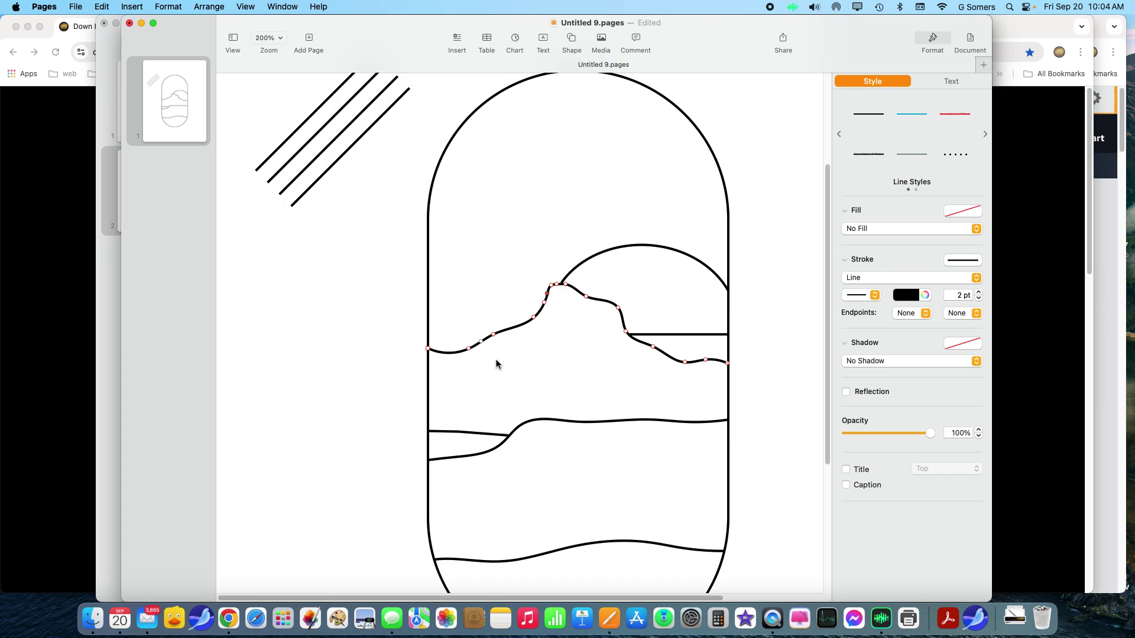
pyautogui.moveTo(470, 350); pyautogui.dragTo(495, 329)
pyautogui.doubleClick(446, 324)
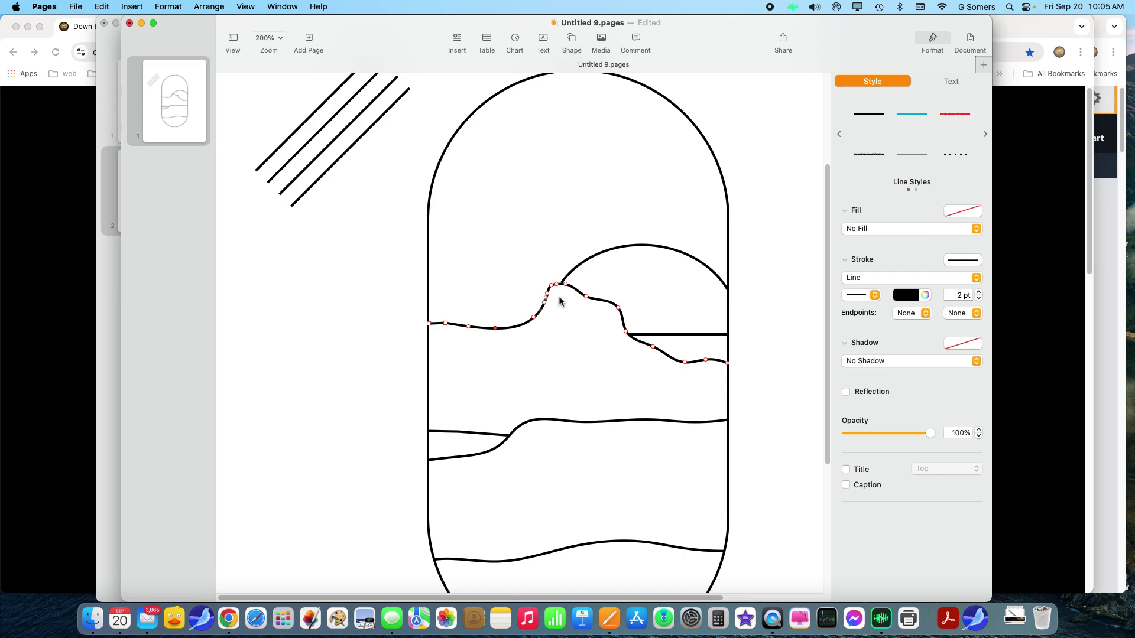
pyautogui.moveTo(551, 288); pyautogui.dragTo(551, 287)
pyautogui.click(678, 335)
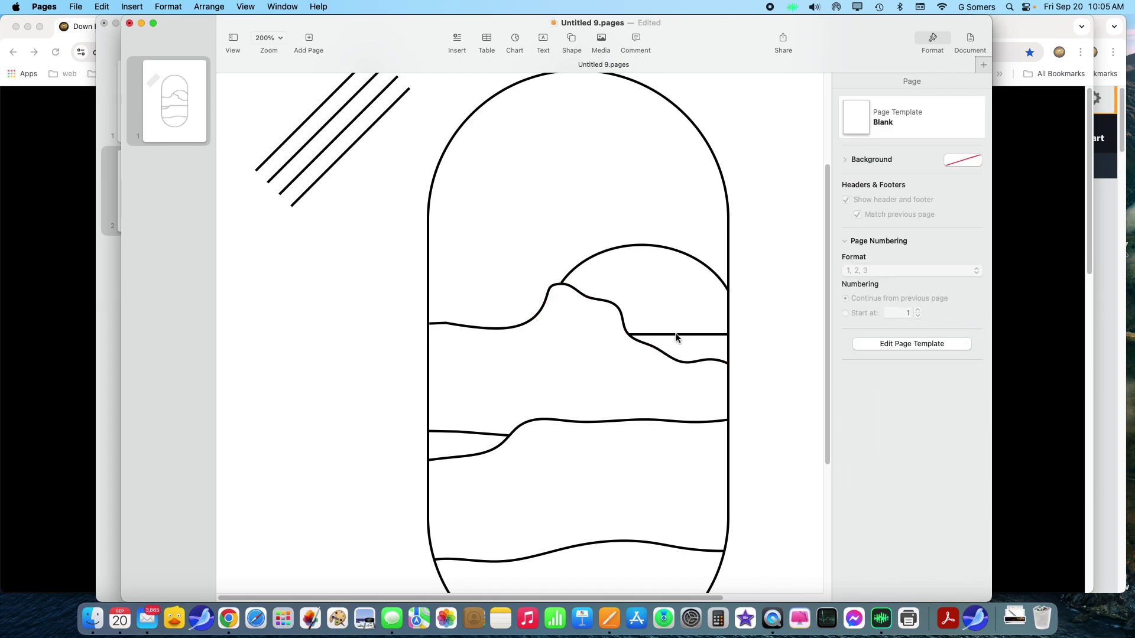
# - Lower the straight horizon line under the sun slightly and refit its ends to the mesa slope and the outline
pyautogui.moveTo(680, 336); pyautogui.dragTo(635, 337)
pyautogui.moveTo(727, 338); pyautogui.dragTo(729, 337)
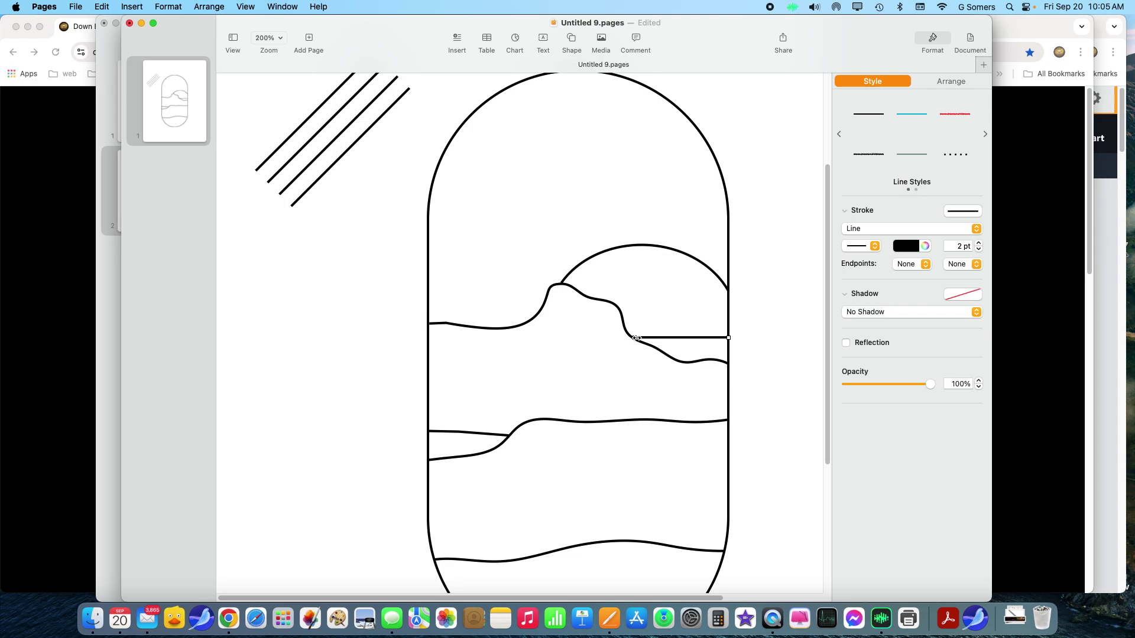
pyautogui.moveTo(636, 337); pyautogui.dragTo(635, 338)
pyautogui.click(774, 331)
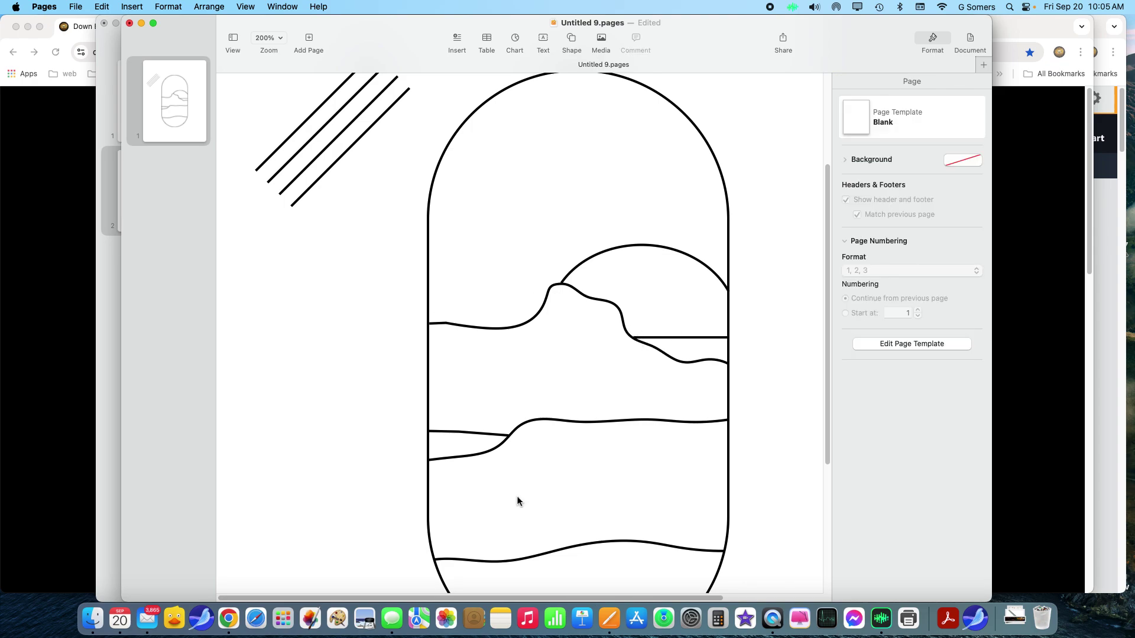
# - Move the lowest spare diagonal line into the upper part of the capsule and set its angle to 0°
pyautogui.scroll(5, 807, 462)
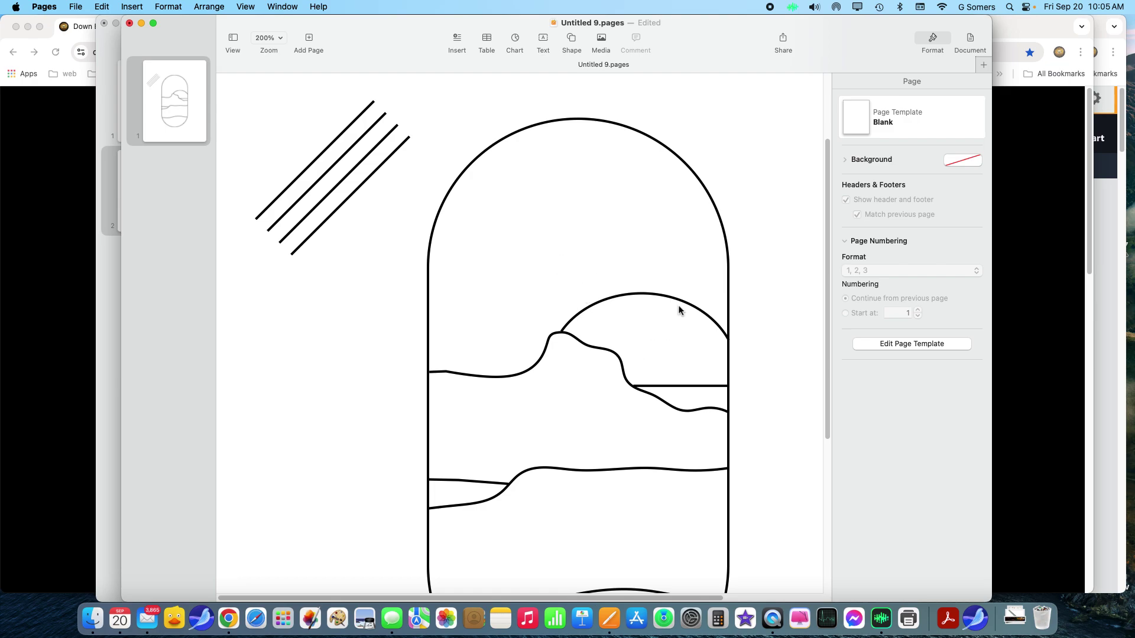
pyautogui.scroll(-5, 608, 311)
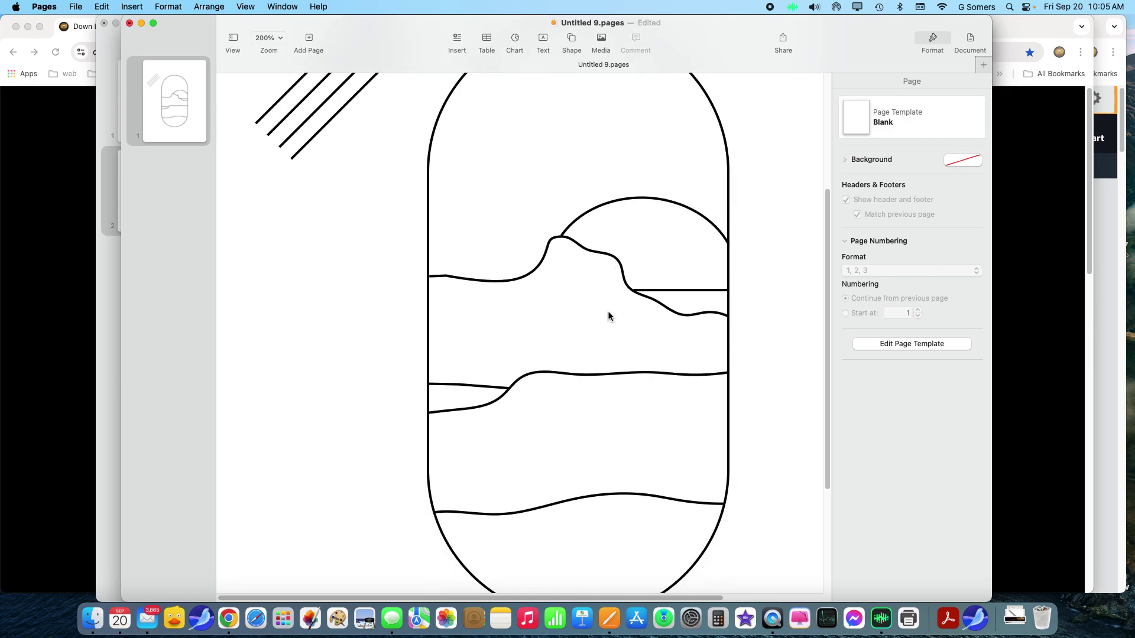
pyautogui.scroll(4, 609, 314)
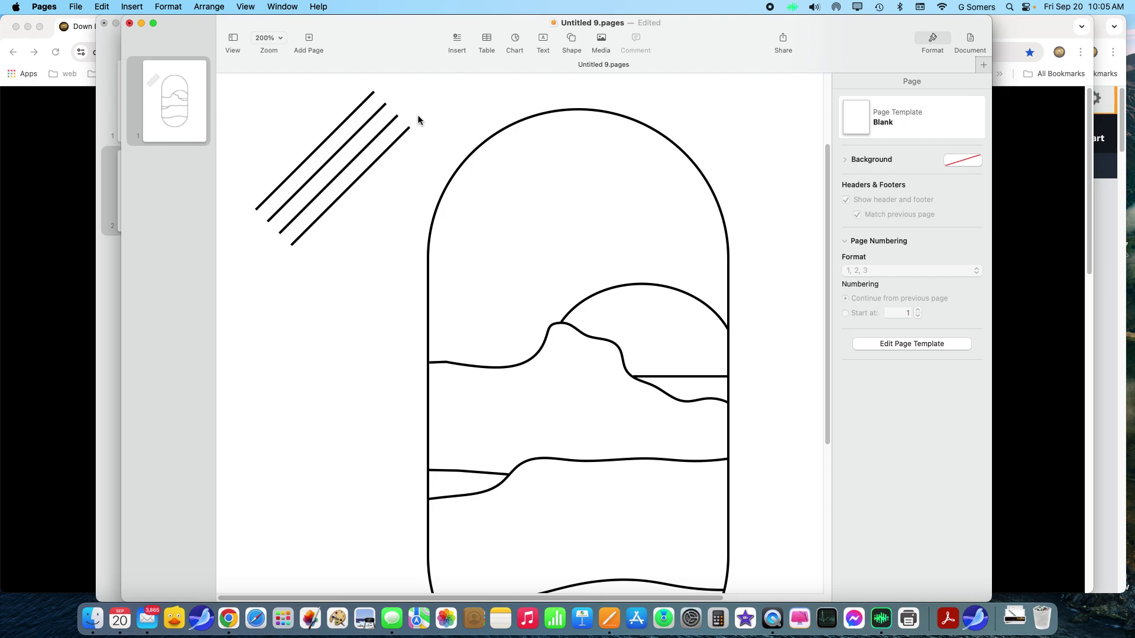
pyautogui.click(374, 162)
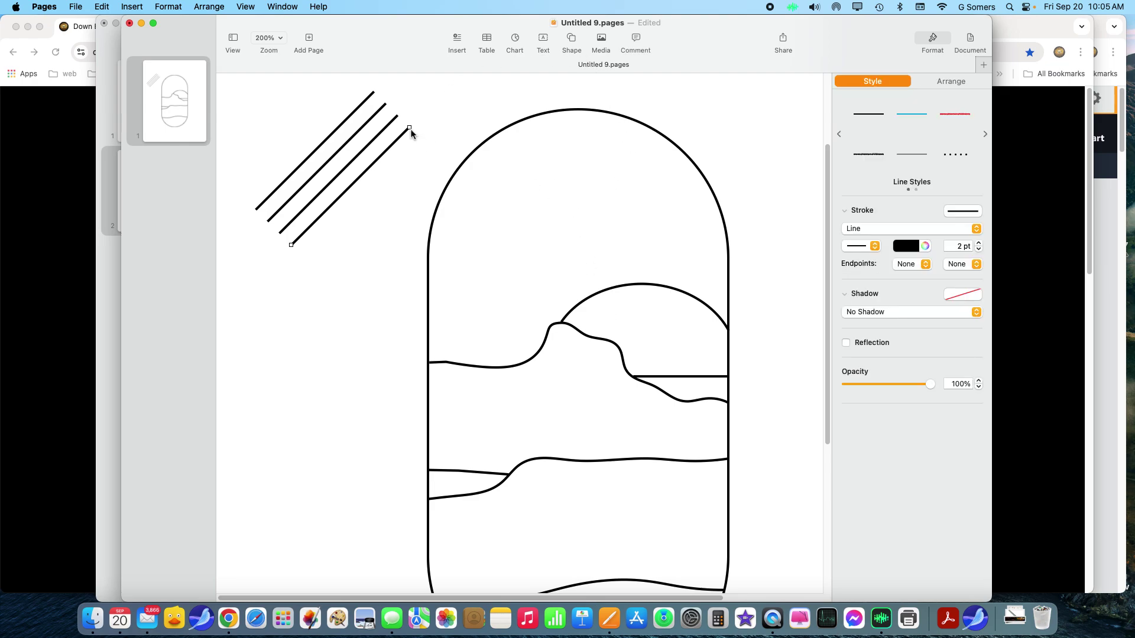
pyautogui.moveTo(405, 137); pyautogui.dragTo(573, 175)
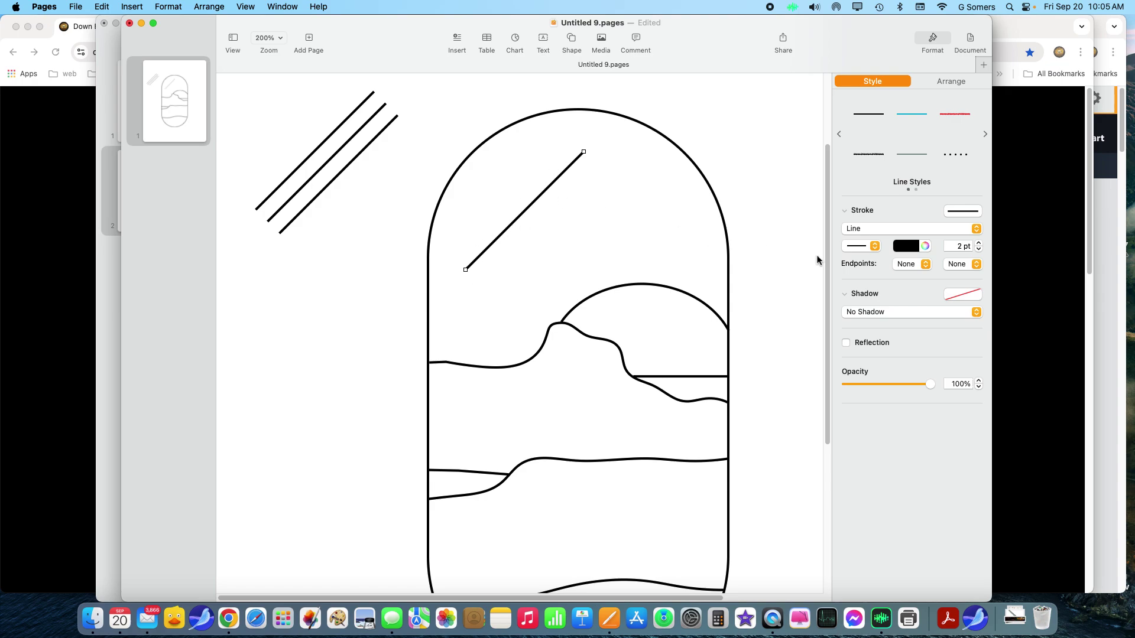
pyautogui.click(968, 85)
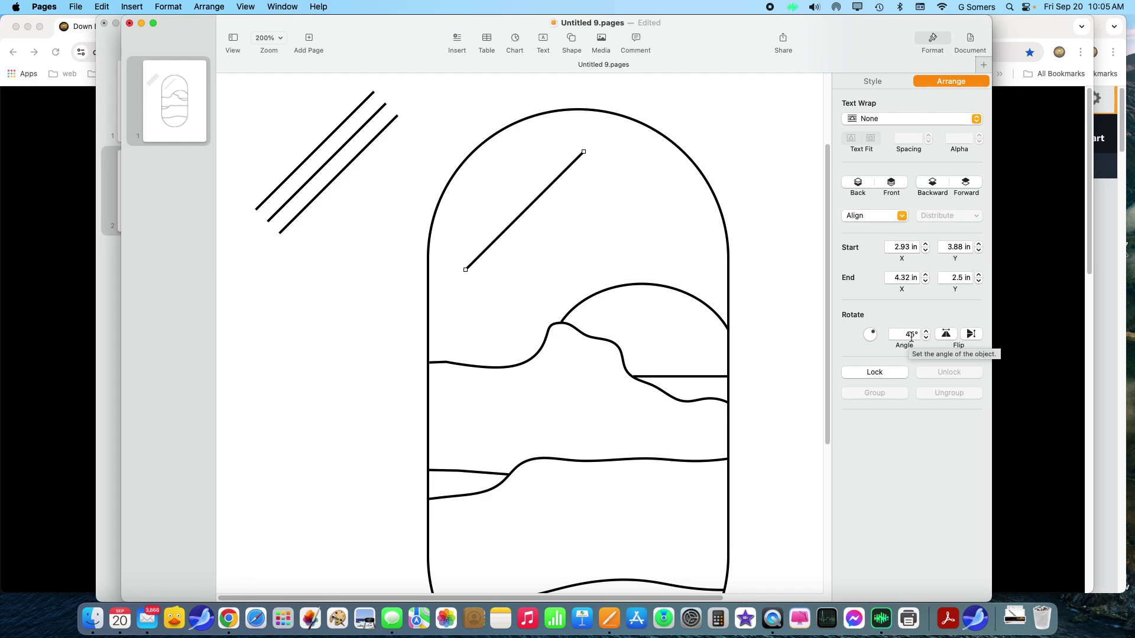
pyautogui.click(911, 336)
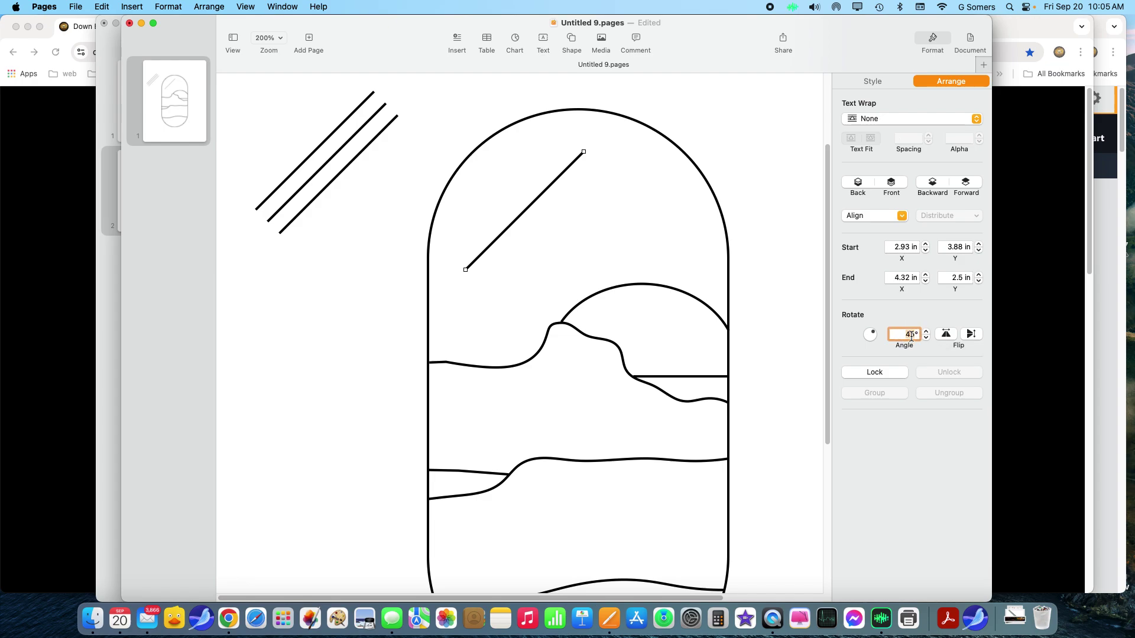
pyautogui.press('Return')
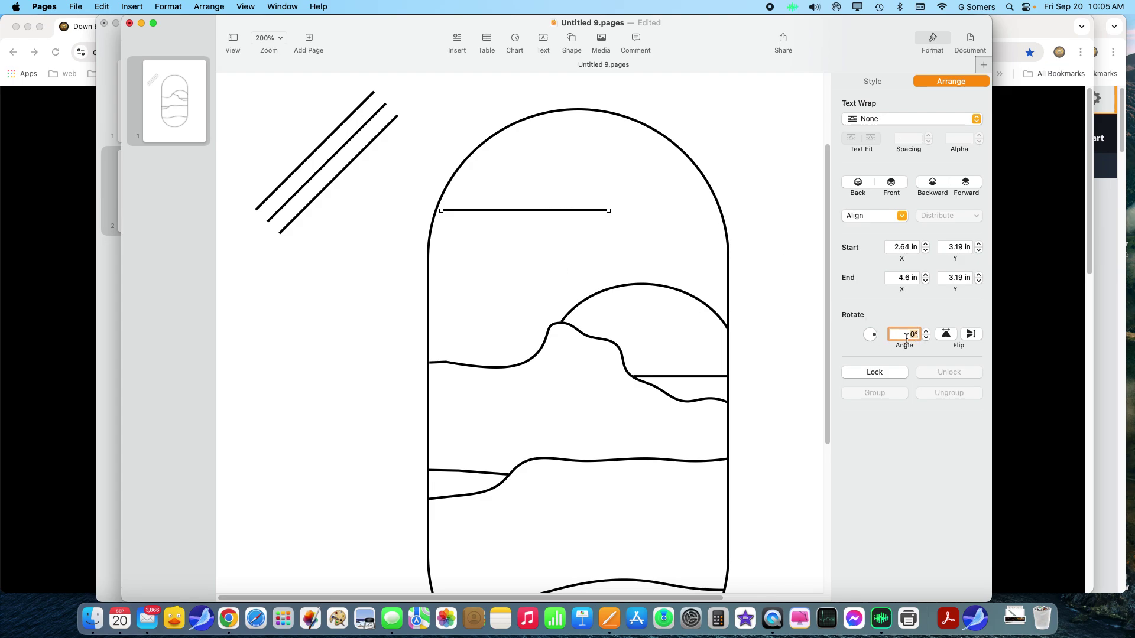
pyautogui.click(779, 281)
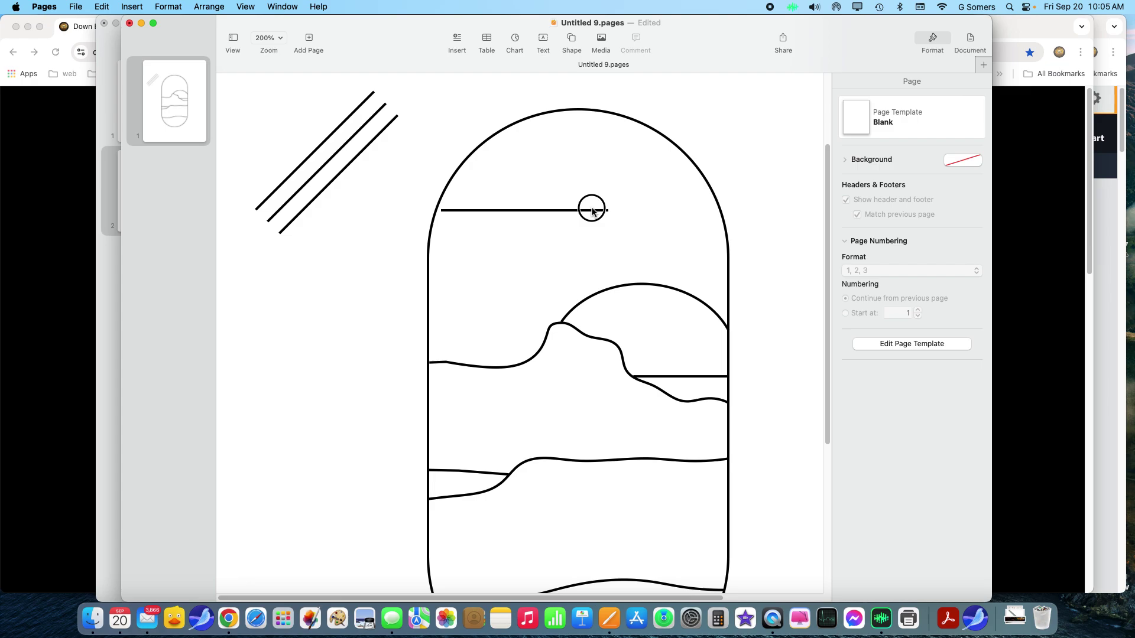
# - Make the new horizontal line's points editable and extend both ends to meet the capsule outline
pyautogui.click(593, 211)
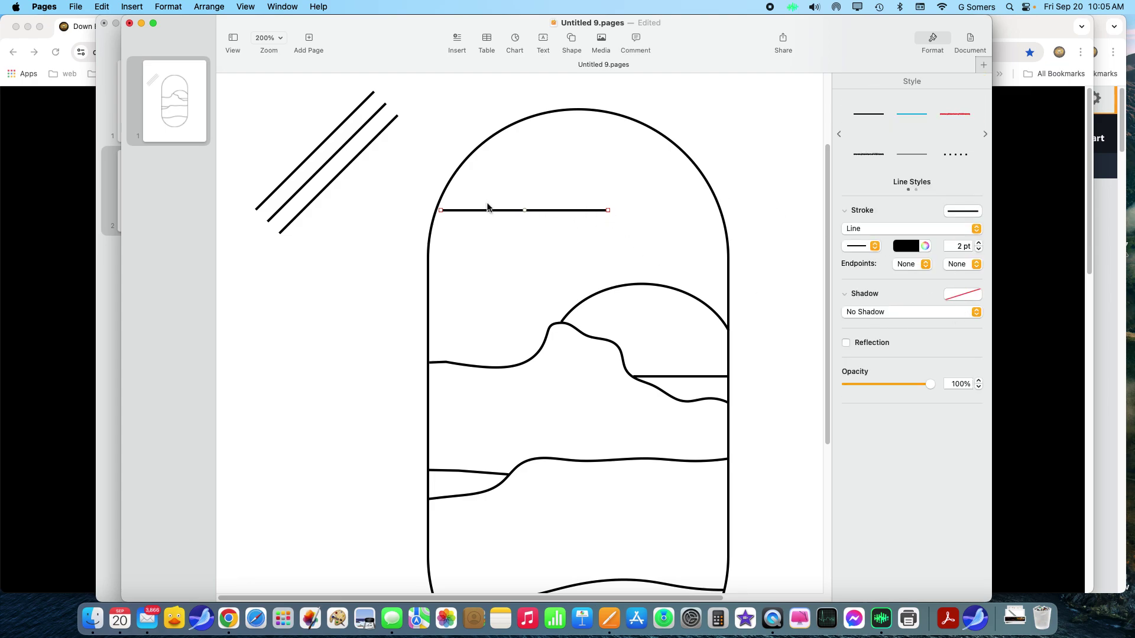
pyautogui.moveTo(609, 214); pyautogui.dragTo(722, 211)
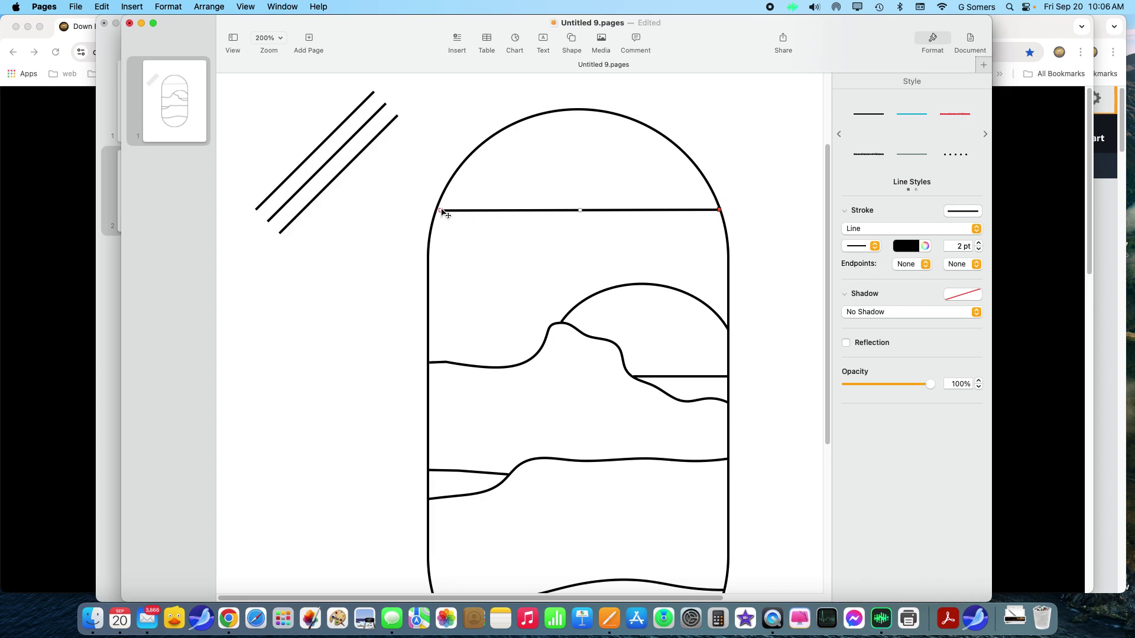
pyautogui.moveTo(443, 212); pyautogui.dragTo(437, 210)
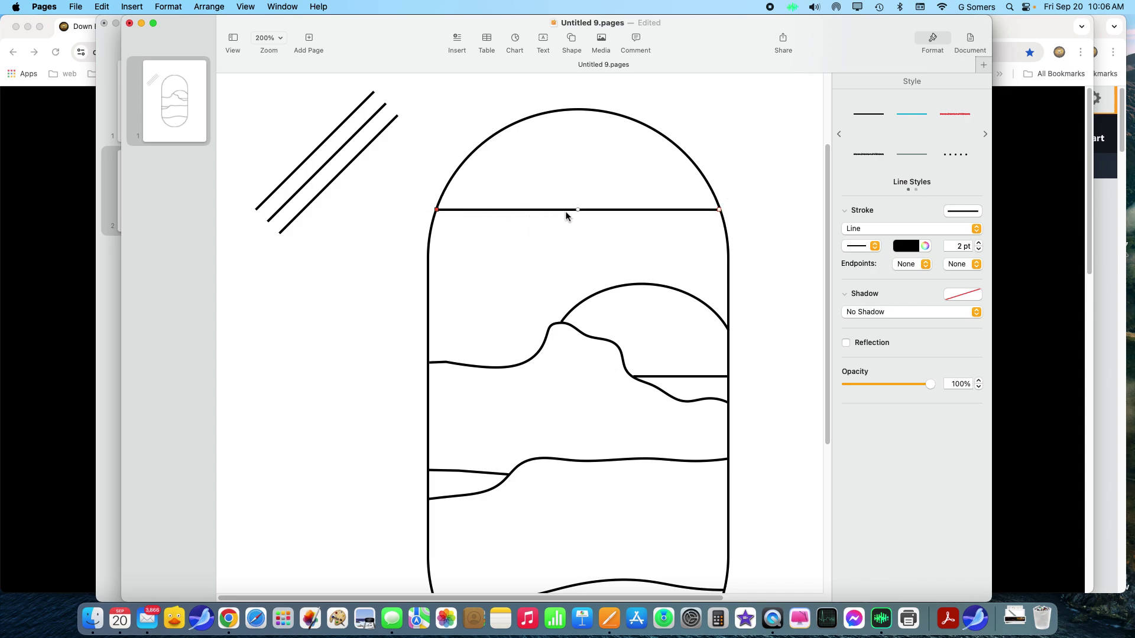
# - Bend the upper line into a gentle wave with three curve points and lower its right end along the outline
pyautogui.moveTo(577, 210); pyautogui.dragTo(573, 219)
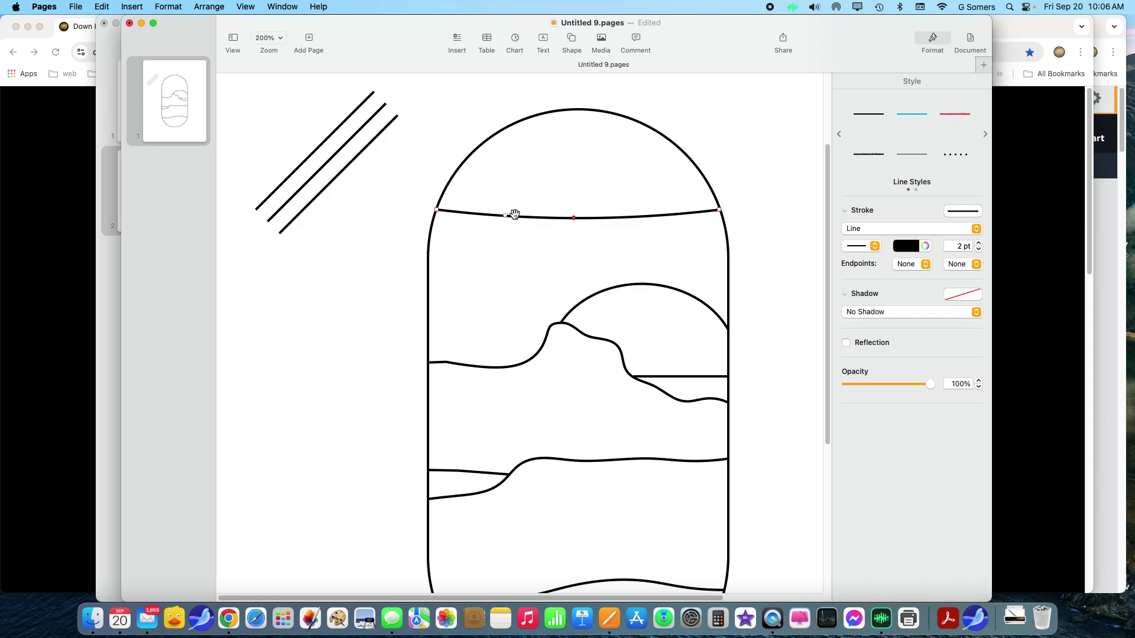
pyautogui.moveTo(504, 215); pyautogui.dragTo(503, 207)
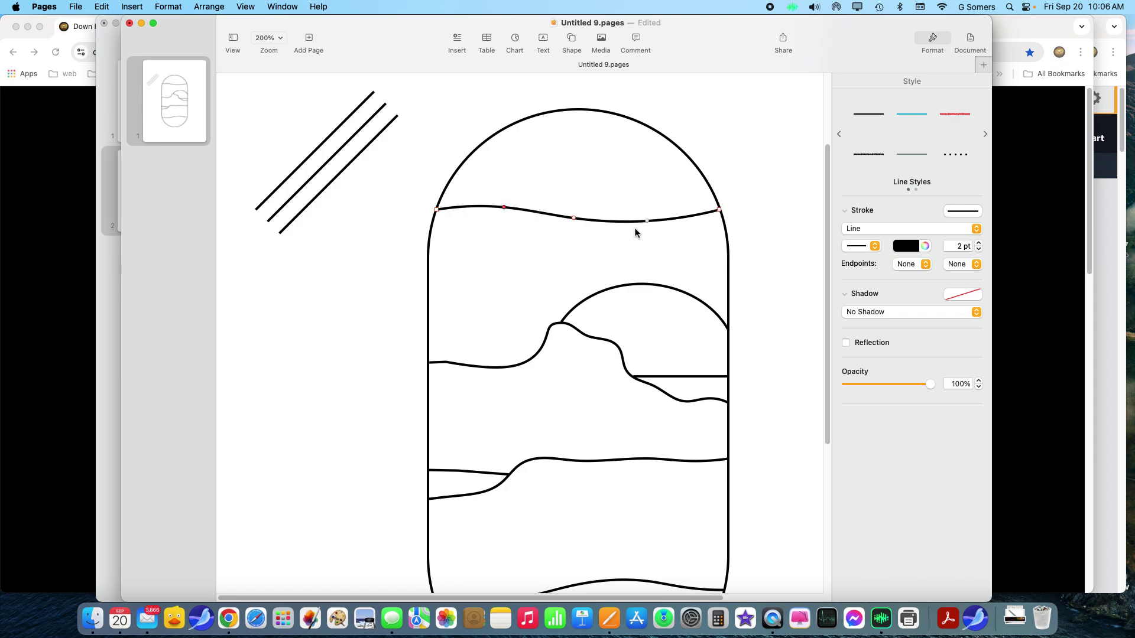
pyautogui.moveTo(645, 221)
pyautogui.mouseDown()
pyautogui.moveTo(645, 208)
pyautogui.moveTo(642, 226)
pyautogui.mouseUp()
pyautogui.moveTo(720, 212); pyautogui.dragTo(724, 228)
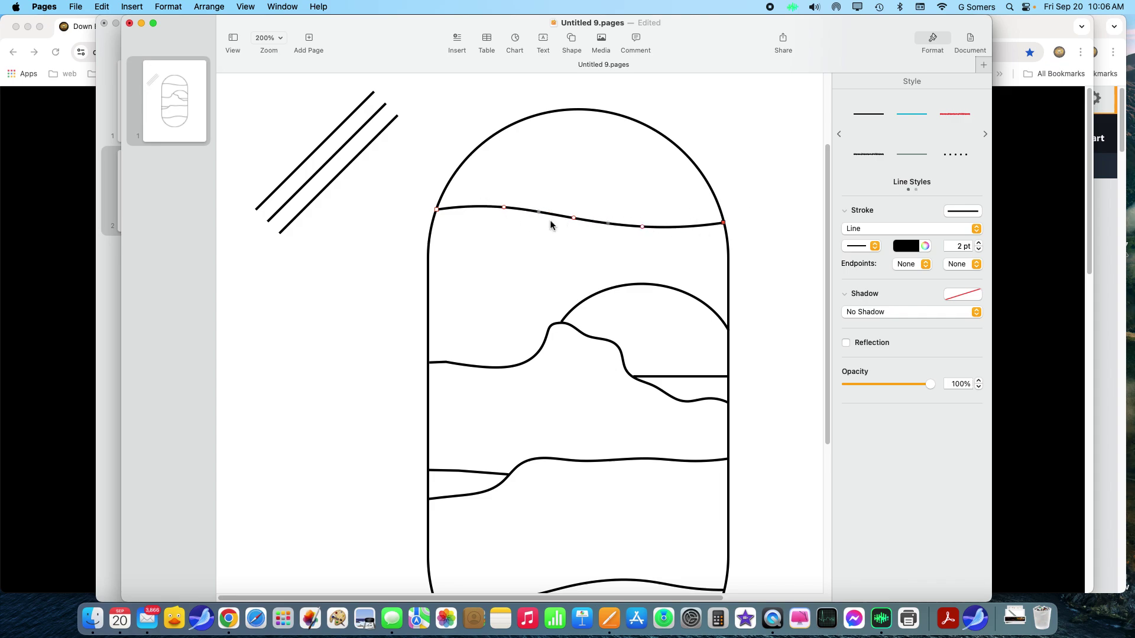
# - Shape a hump left of the upper line's centre and a small dip near its right end, deleting the surplus point beside the hump
pyautogui.moveTo(539, 213); pyautogui.dragTo(468, 210)
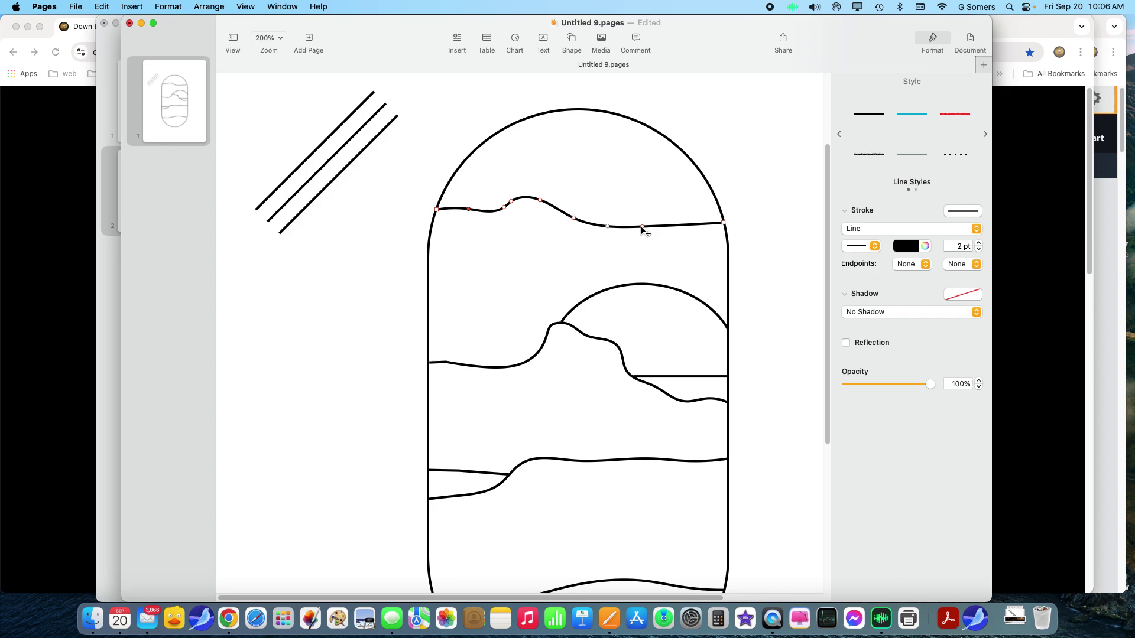
pyautogui.moveTo(643, 228); pyautogui.dragTo(644, 222)
pyautogui.moveTo(724, 224); pyautogui.dragTo(684, 229)
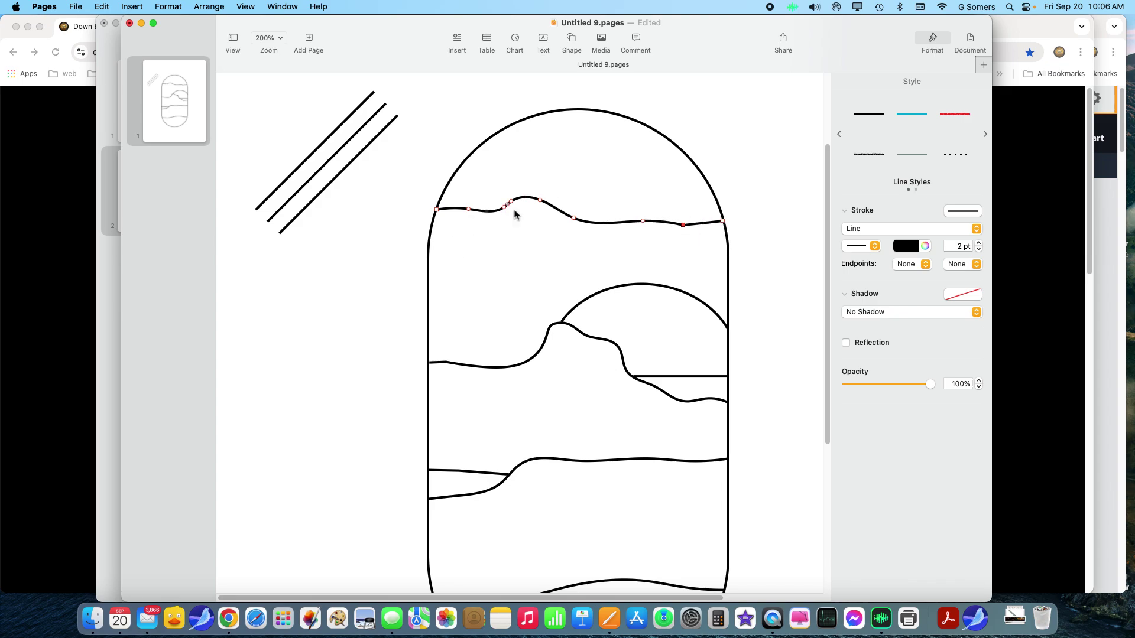
pyautogui.moveTo(525, 199); pyautogui.dragTo(512, 206)
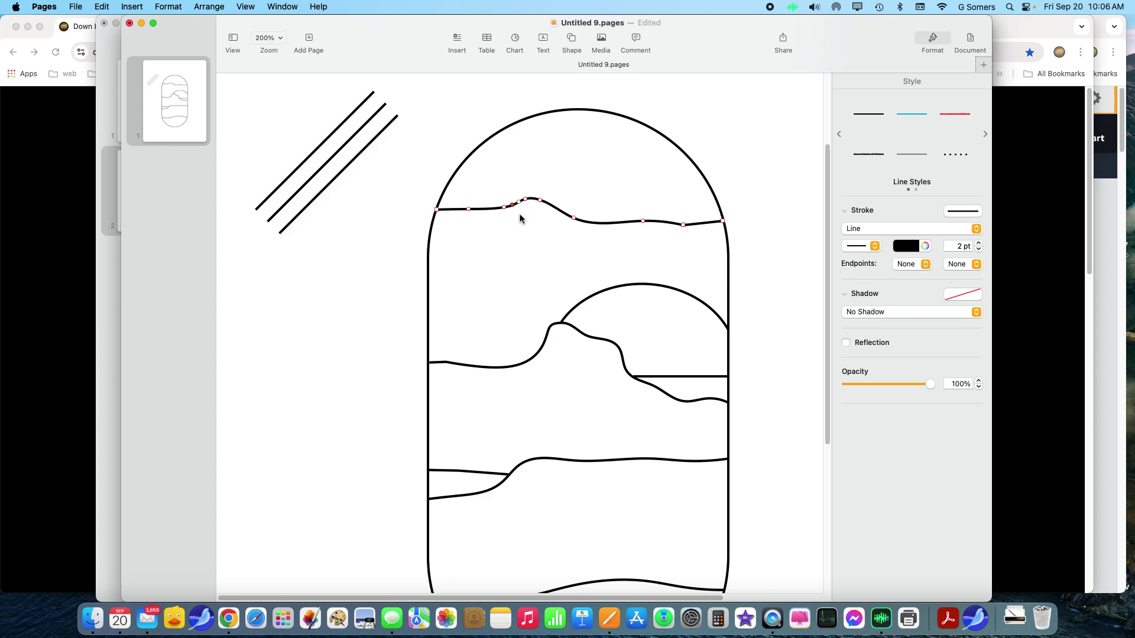
pyautogui.press('Delete')
pyautogui.click(596, 185)
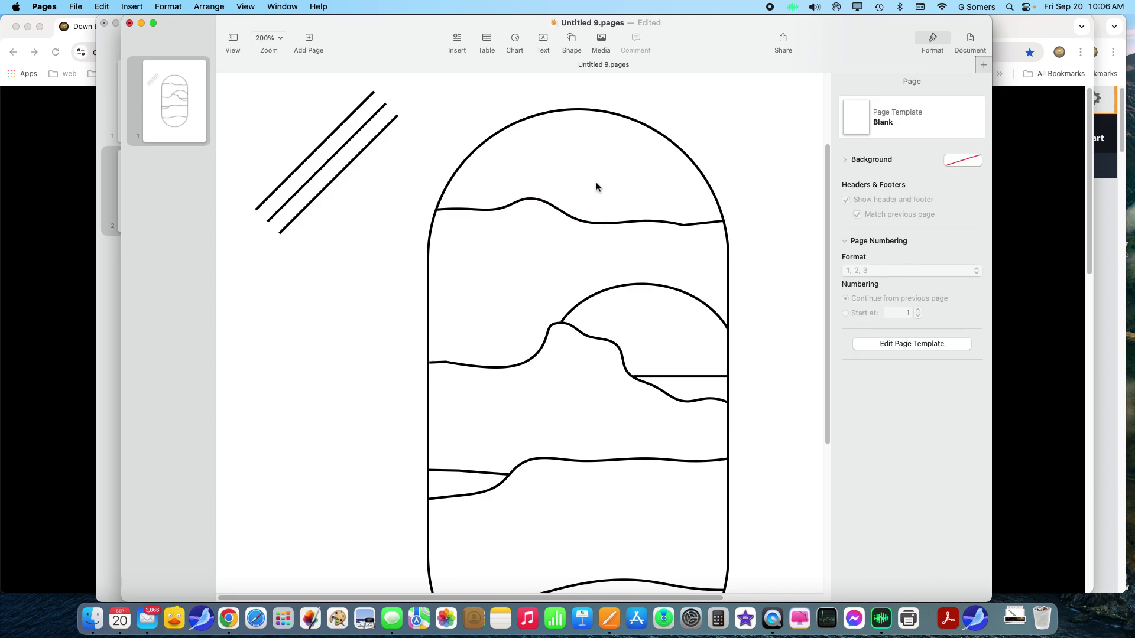
# - Place the lowest spare diagonal line across the capsule above the wavy line and level it at 0°
pyautogui.click(535, 200)
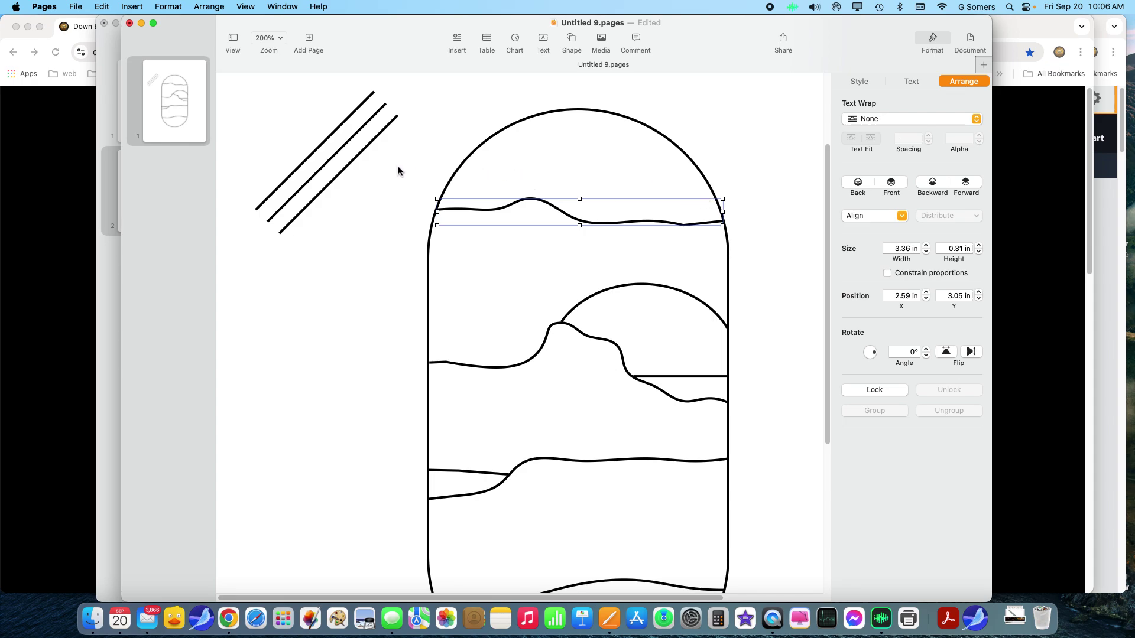
pyautogui.click(357, 156)
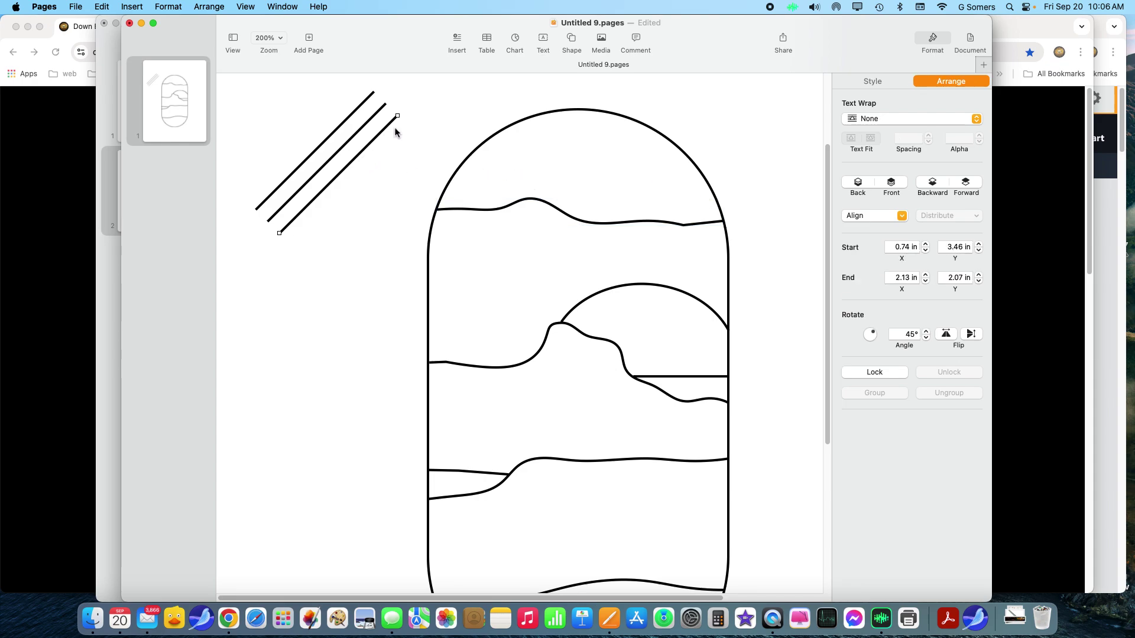
pyautogui.moveTo(356, 155); pyautogui.dragTo(454, 143)
pyautogui.moveTo(496, 105); pyautogui.dragTo(712, 189)
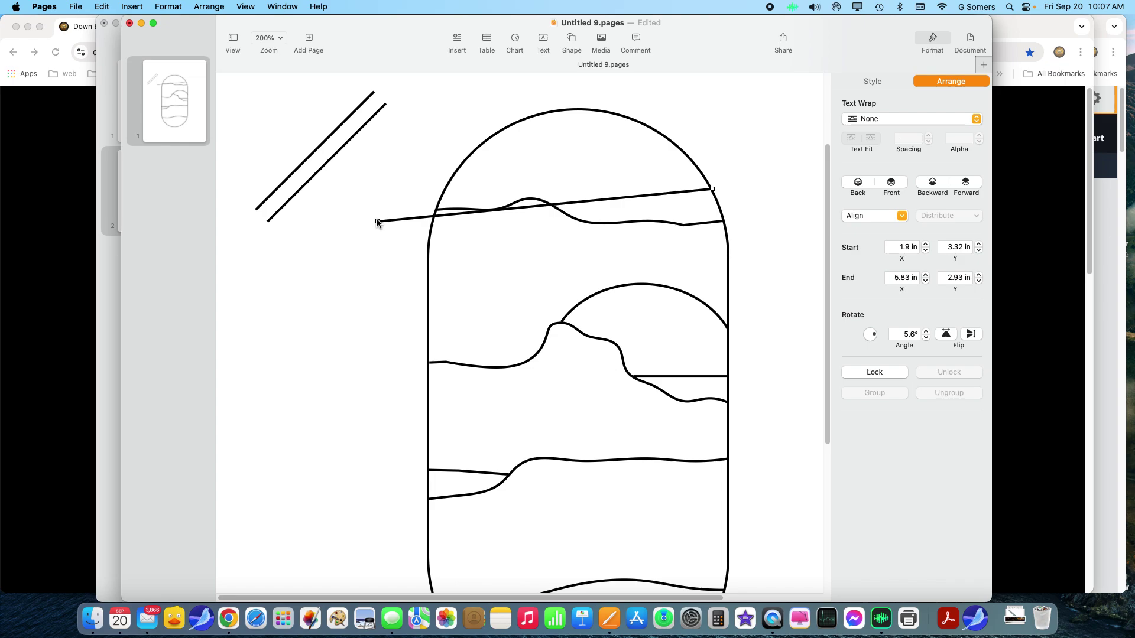
pyautogui.moveTo(377, 223); pyautogui.dragTo(428, 184)
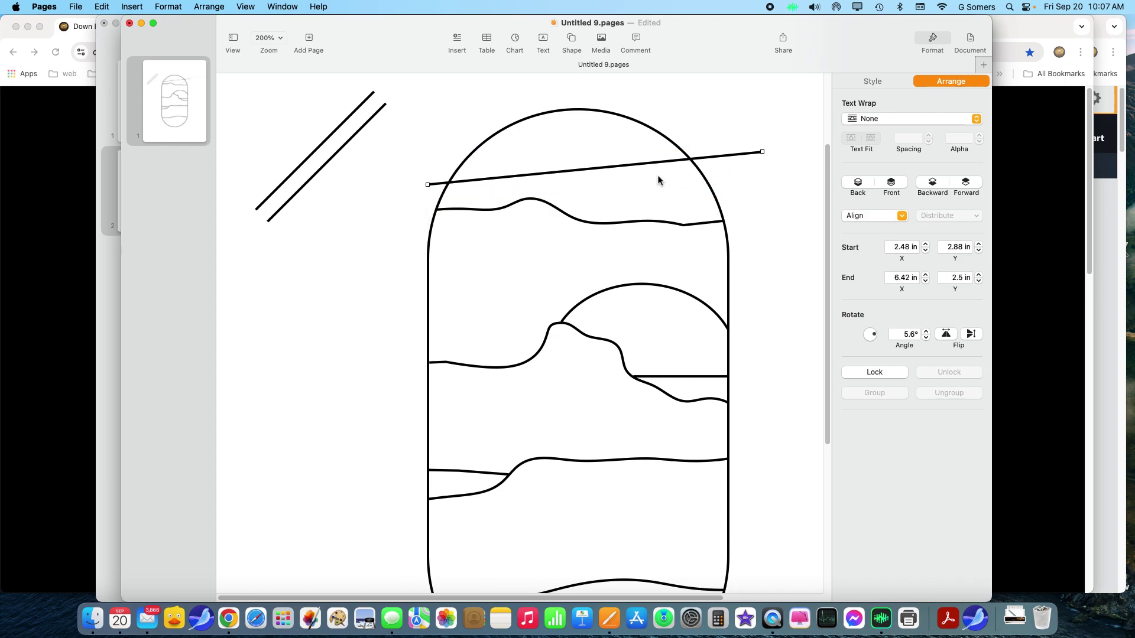
pyautogui.moveTo(763, 152); pyautogui.dragTo(709, 184)
# - Make the level line's points editable, raise its middle slightly and fit both ends to the capsule outline
pyautogui.rightClick(614, 187)
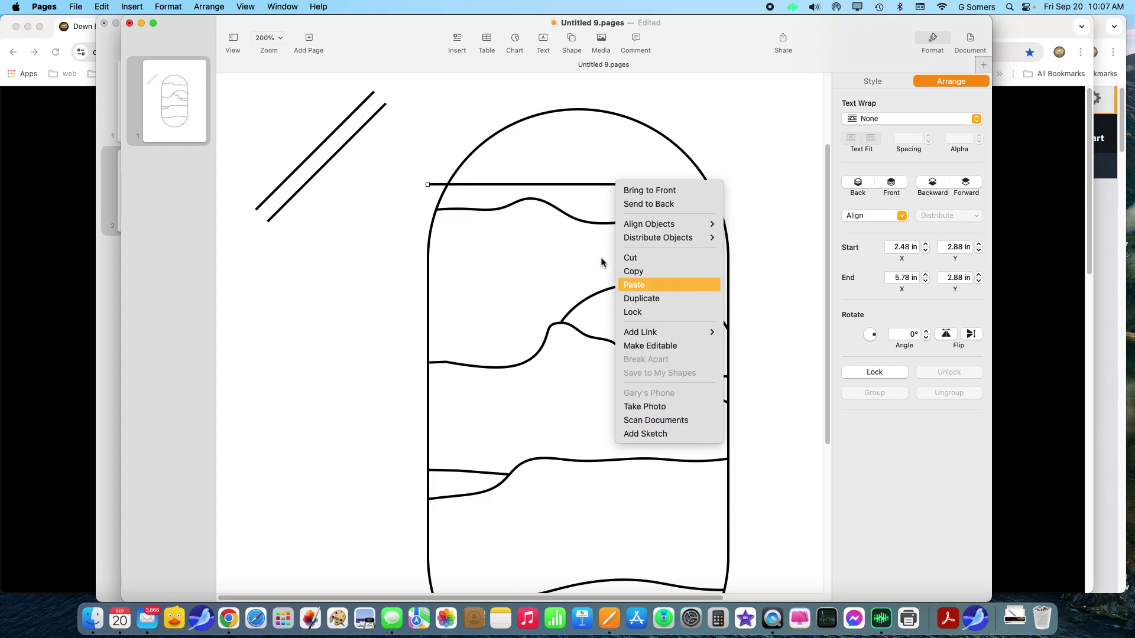
pyautogui.click(808, 159)
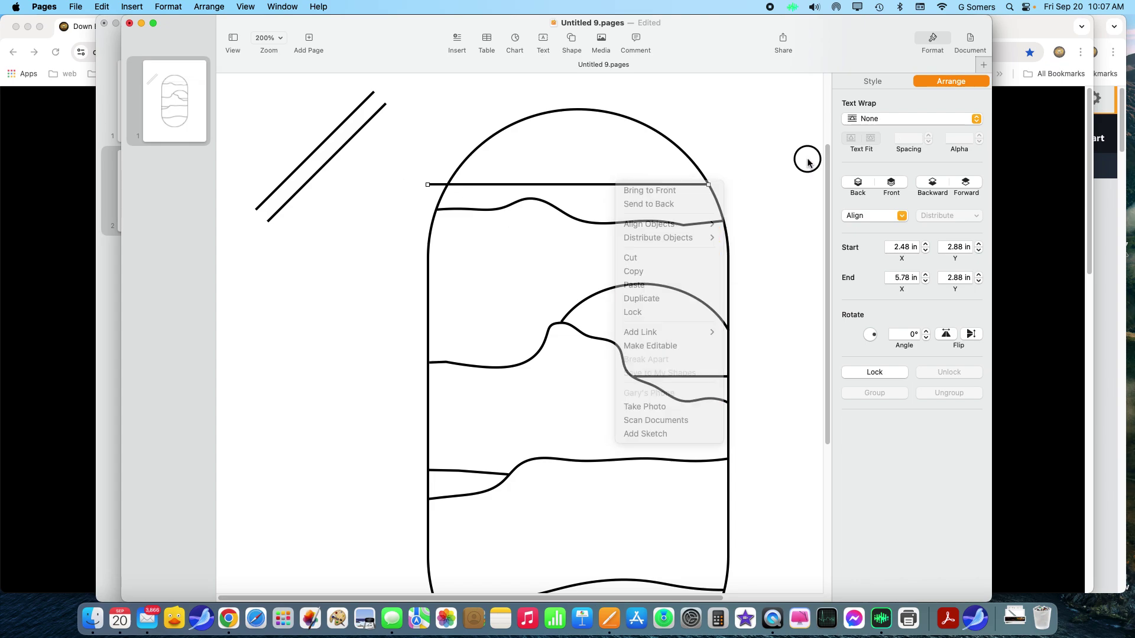
pyautogui.click(610, 185)
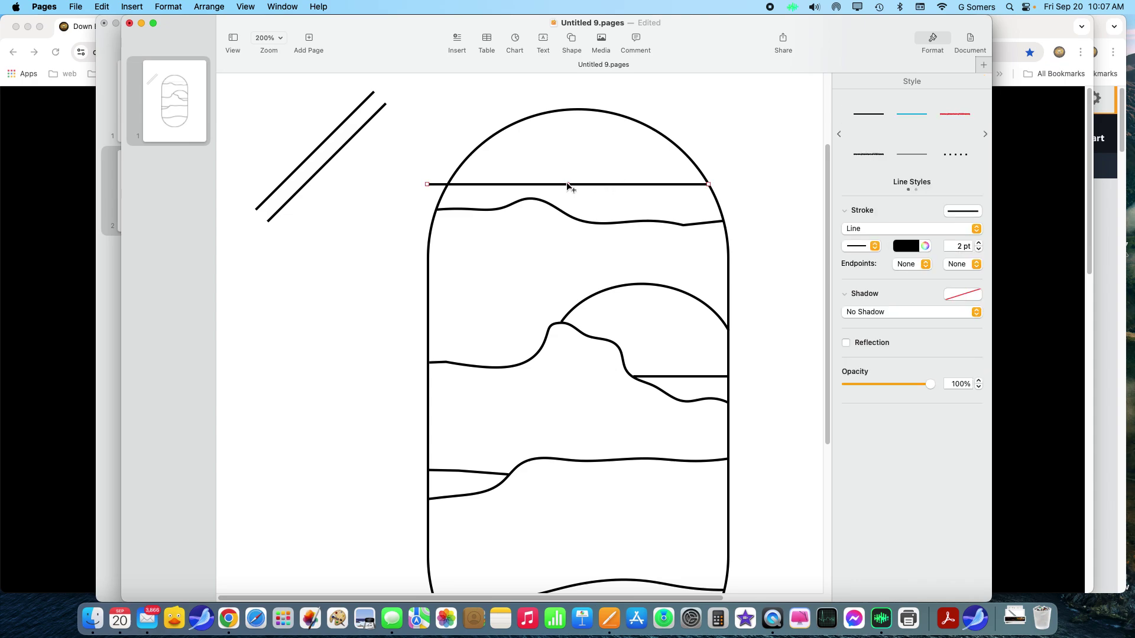
pyautogui.moveTo(568, 185); pyautogui.dragTo(572, 182)
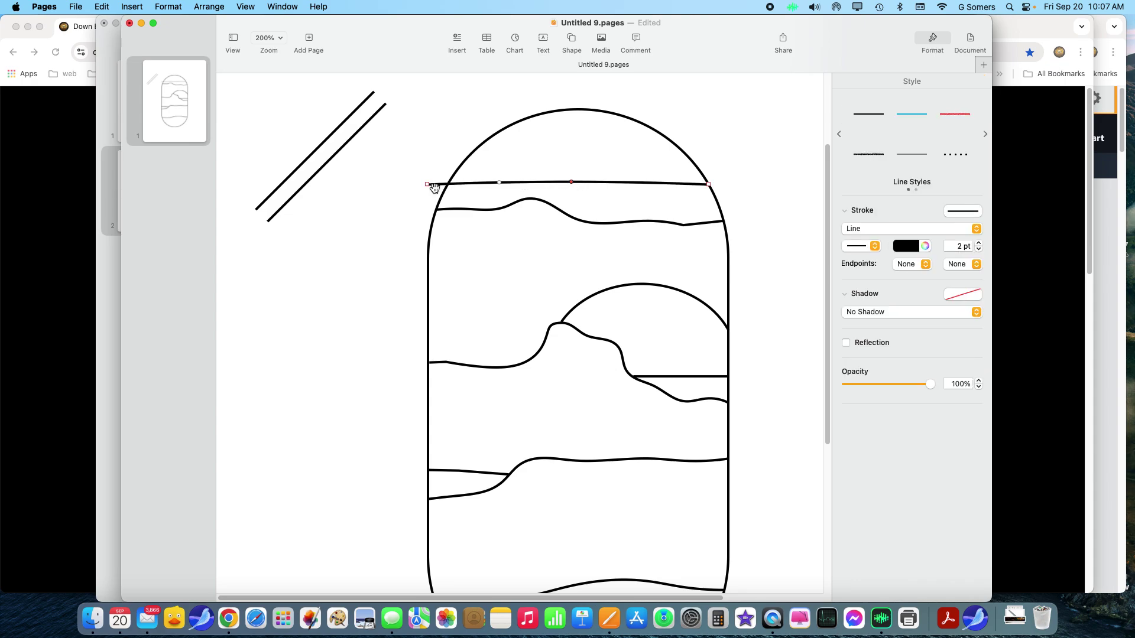
pyautogui.moveTo(428, 184); pyautogui.dragTo(449, 183)
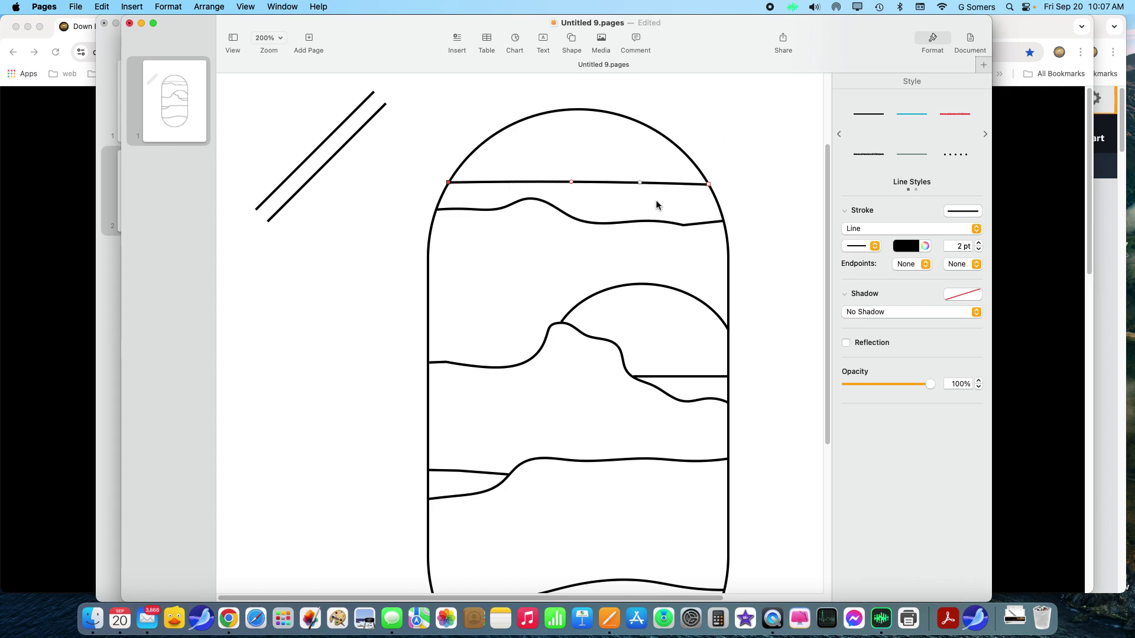
pyautogui.moveTo(709, 184); pyautogui.dragTo(705, 182)
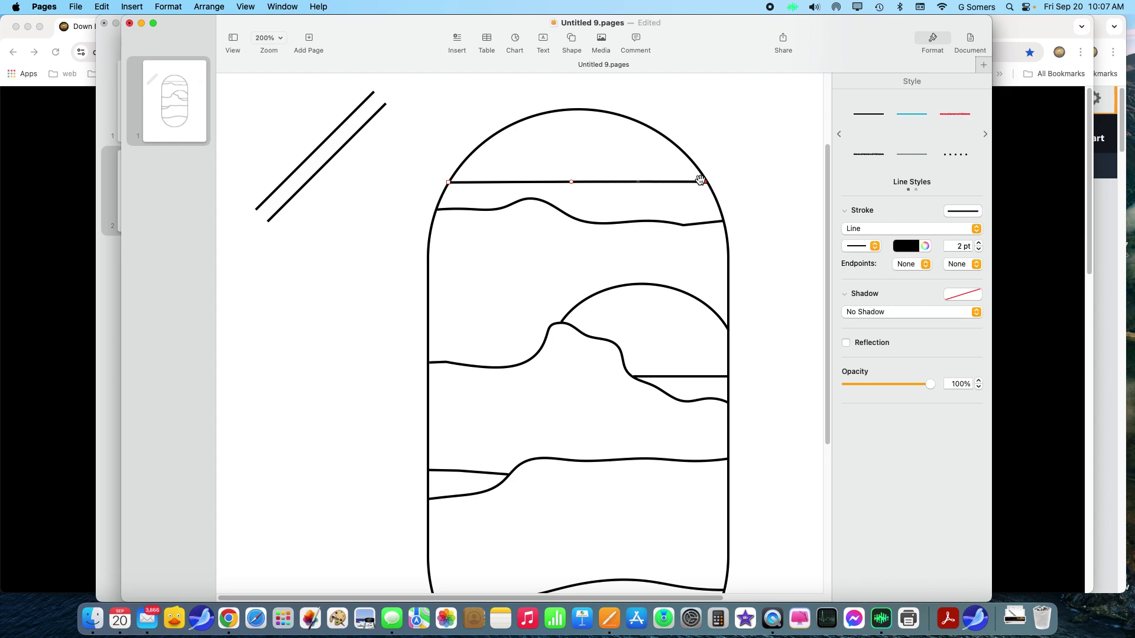
# - Divide the line's path right of its centre, raise the left piece's loose end and pull the right piece's end leftward
pyautogui.rightClick(637, 180)
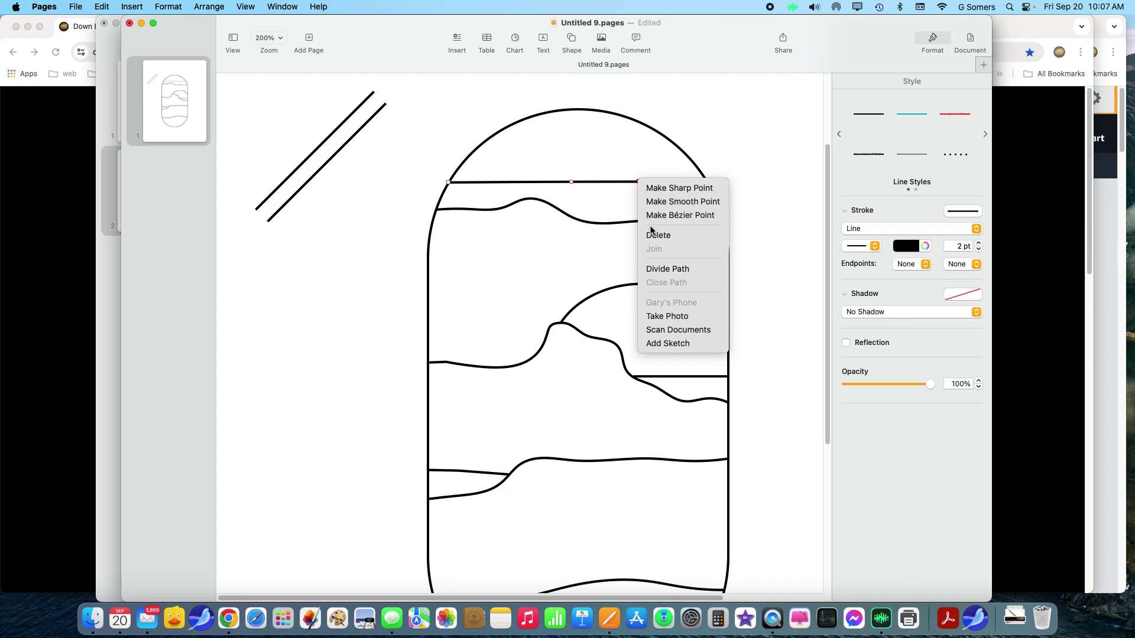
pyautogui.click(657, 268)
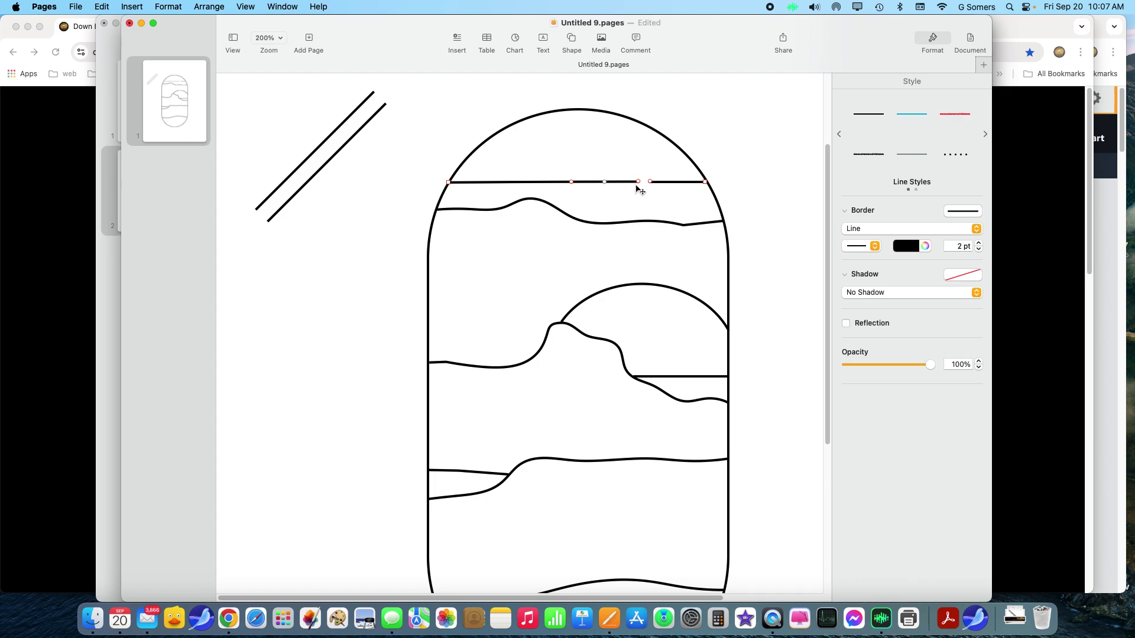
pyautogui.moveTo(639, 183); pyautogui.dragTo(638, 165)
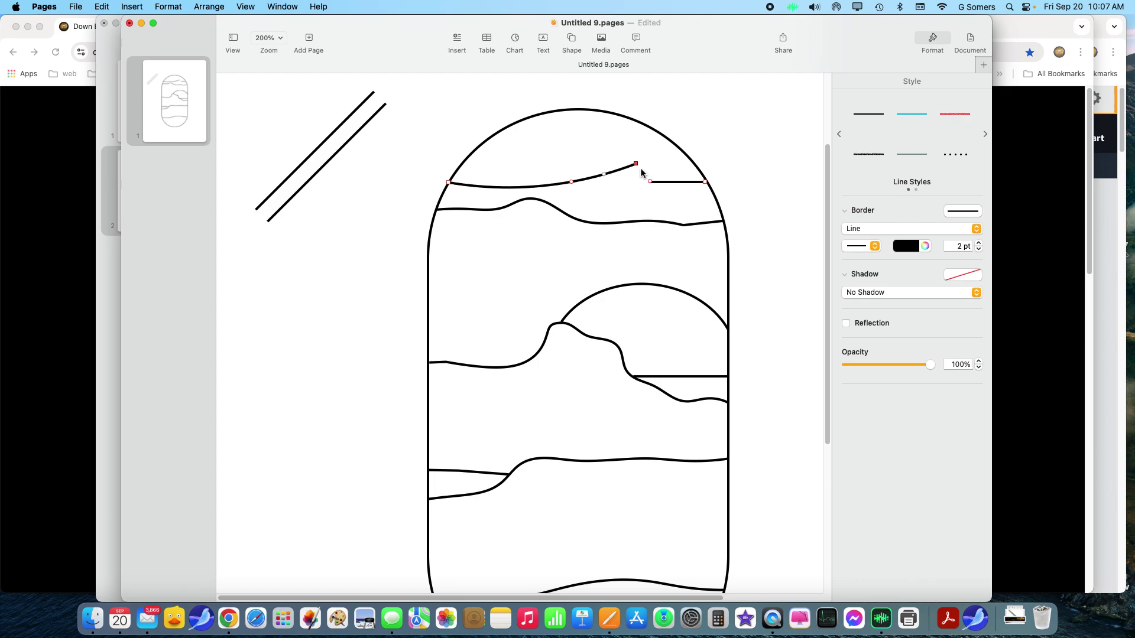
pyautogui.moveTo(652, 184); pyautogui.dragTo(625, 185)
pyautogui.rightClick(606, 177)
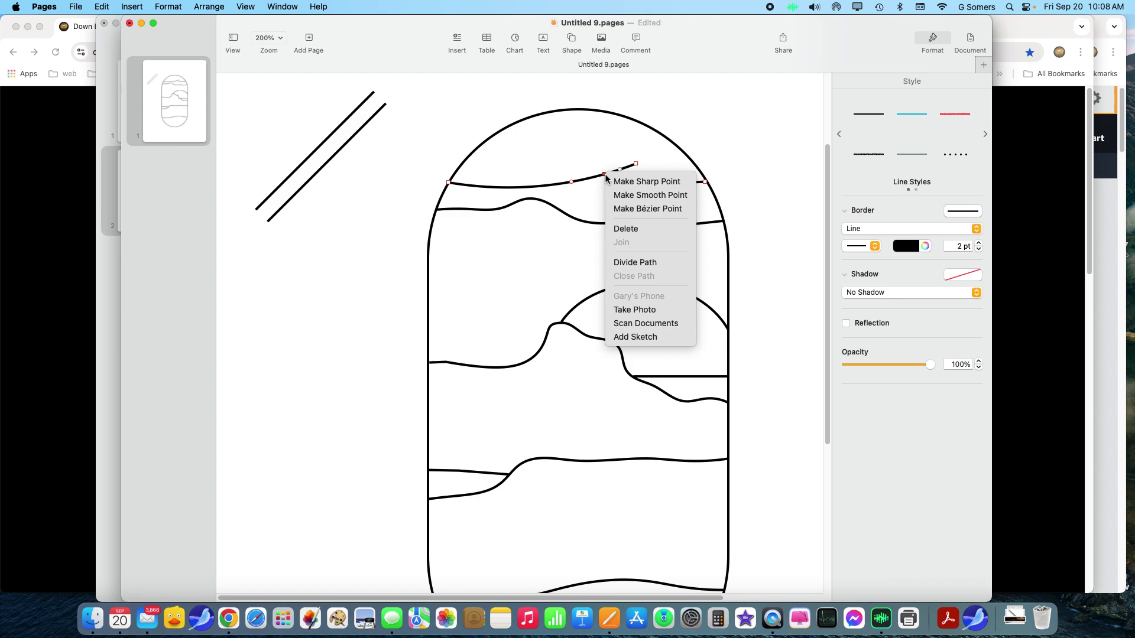
pyautogui.click(639, 185)
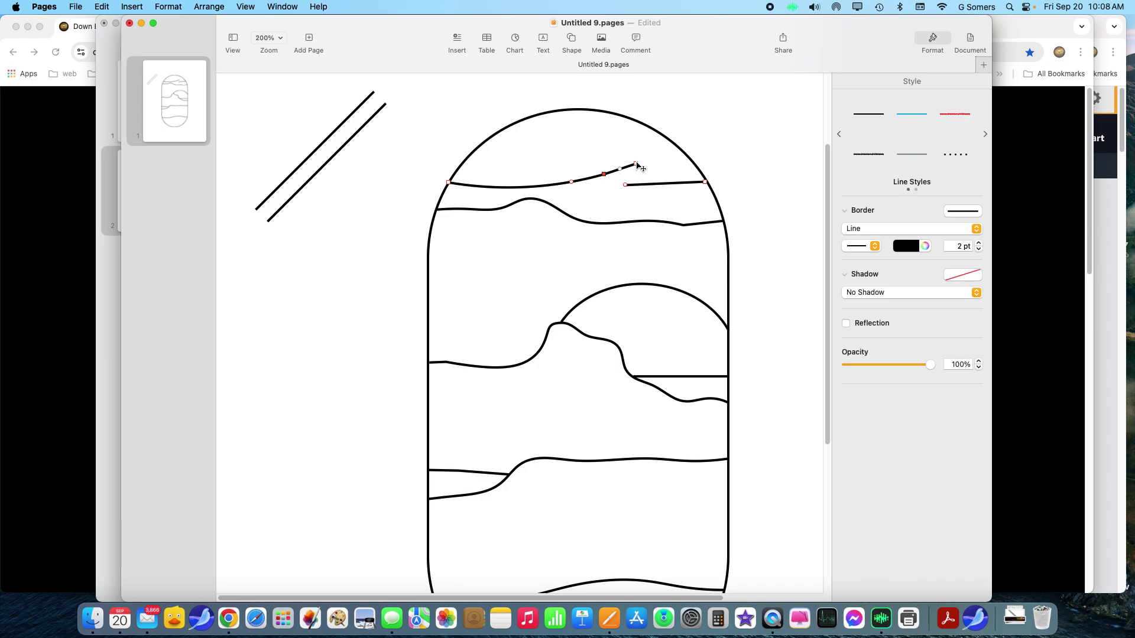
# - Shape the left piece into a wave that rises to the capsule's right edge and humps near its left end
pyautogui.moveTo(639, 166)
pyautogui.mouseDown()
pyautogui.moveTo(607, 205)
pyautogui.moveTo(666, 140)
pyautogui.moveTo(655, 145)
pyautogui.moveTo(669, 167)
pyautogui.moveTo(684, 156)
pyautogui.moveTo(639, 156)
pyautogui.mouseUp()
pyautogui.doubleClick(604, 176)
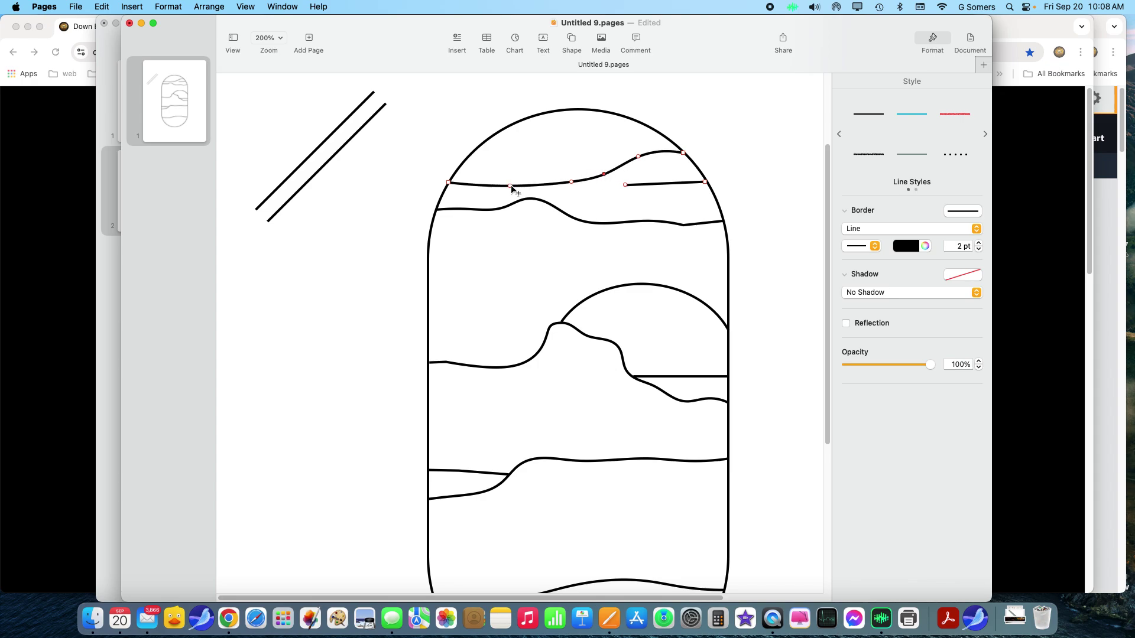
pyautogui.moveTo(511, 186); pyautogui.dragTo(512, 176)
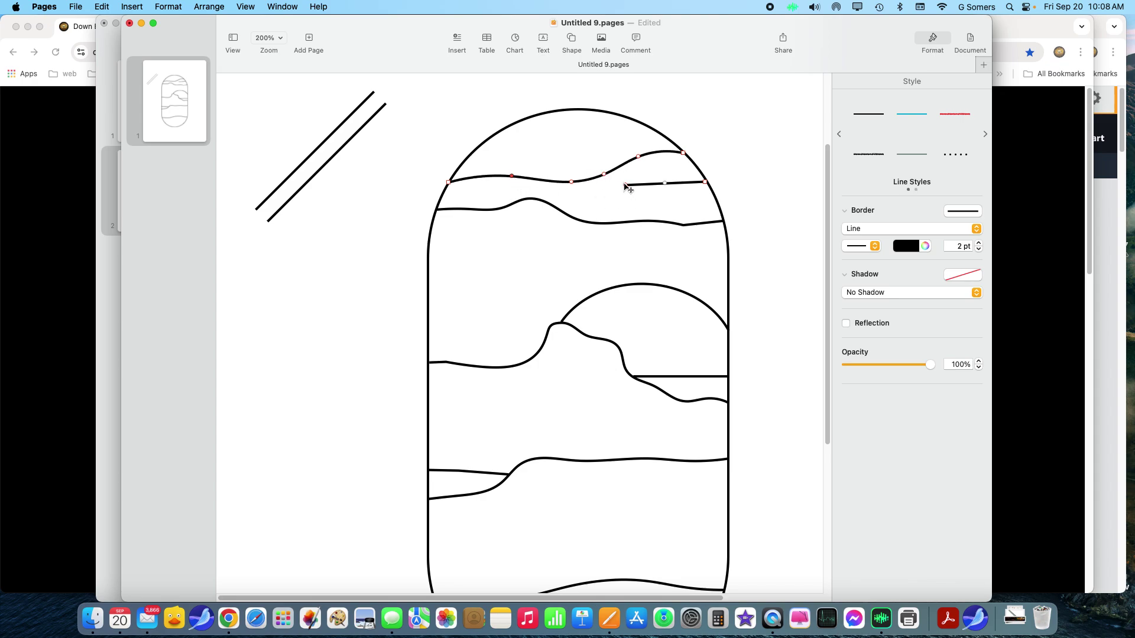
pyautogui.moveTo(625, 187)
pyautogui.mouseDown()
pyautogui.moveTo(564, 184)
pyautogui.moveTo(549, 199)
pyautogui.moveTo(614, 176)
pyautogui.moveTo(559, 213)
pyautogui.moveTo(567, 195)
pyautogui.moveTo(616, 175)
pyautogui.moveTo(621, 184)
pyautogui.mouseUp()
# - Nudge the divided line slightly to the right and reopen its points for editing
pyautogui.click(759, 173)
pyautogui.click(673, 185)
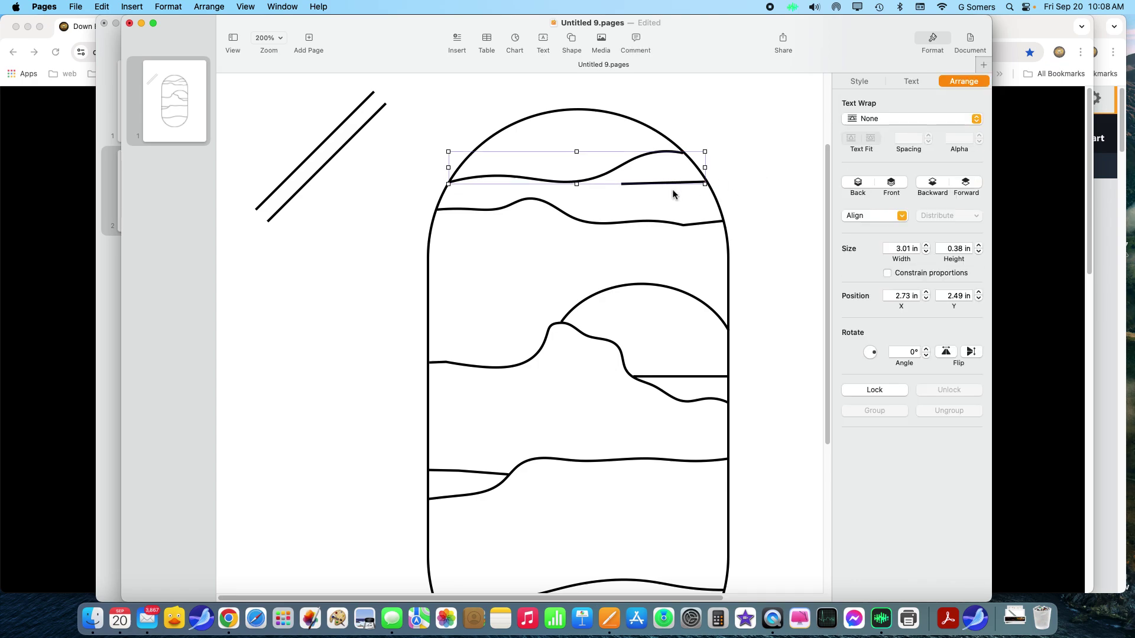
pyautogui.moveTo(681, 184); pyautogui.dragTo(680, 184)
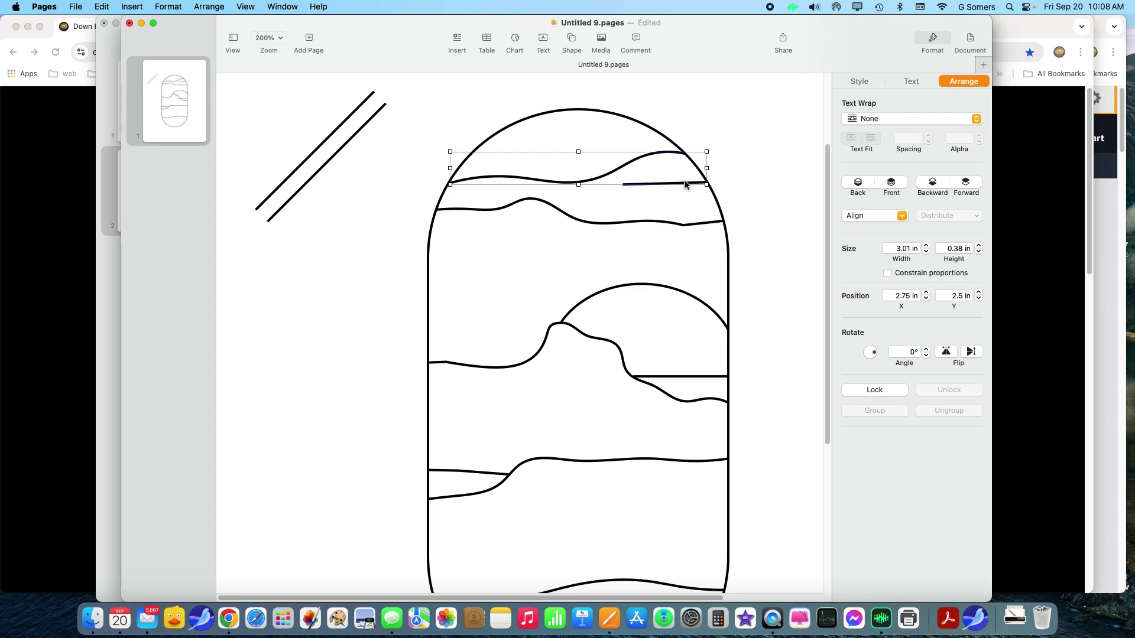
pyautogui.doubleClick(685, 183)
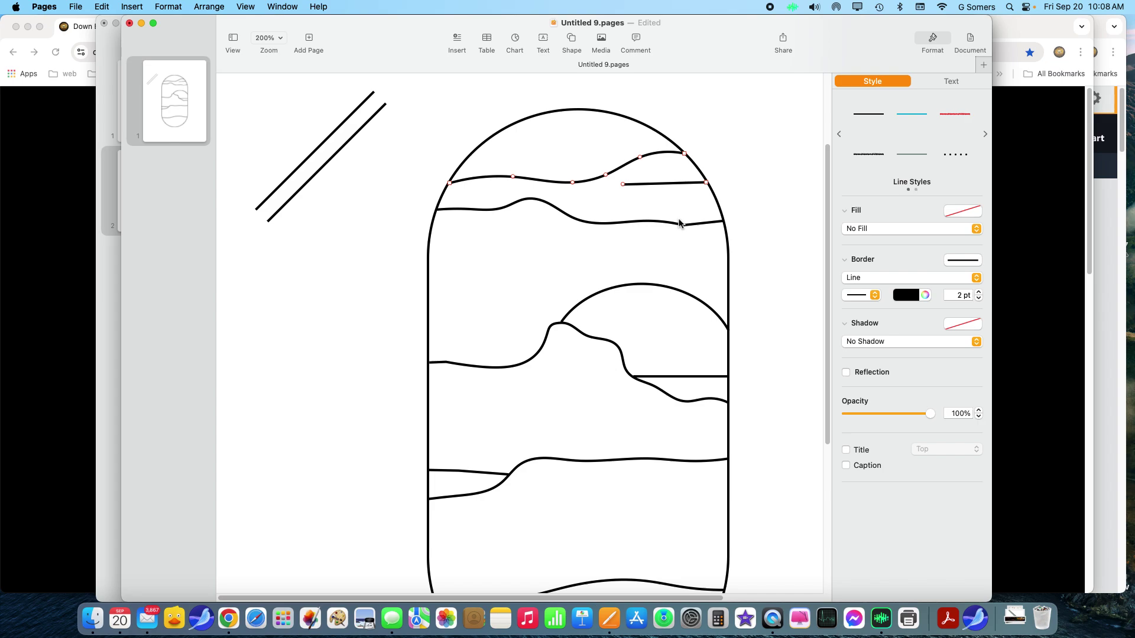
pyautogui.click(752, 159)
pyautogui.click(674, 182)
pyautogui.doubleClick(675, 181)
# - Try to delete the points of the leftover short segment below the rising wave
pyautogui.rightClick(624, 186)
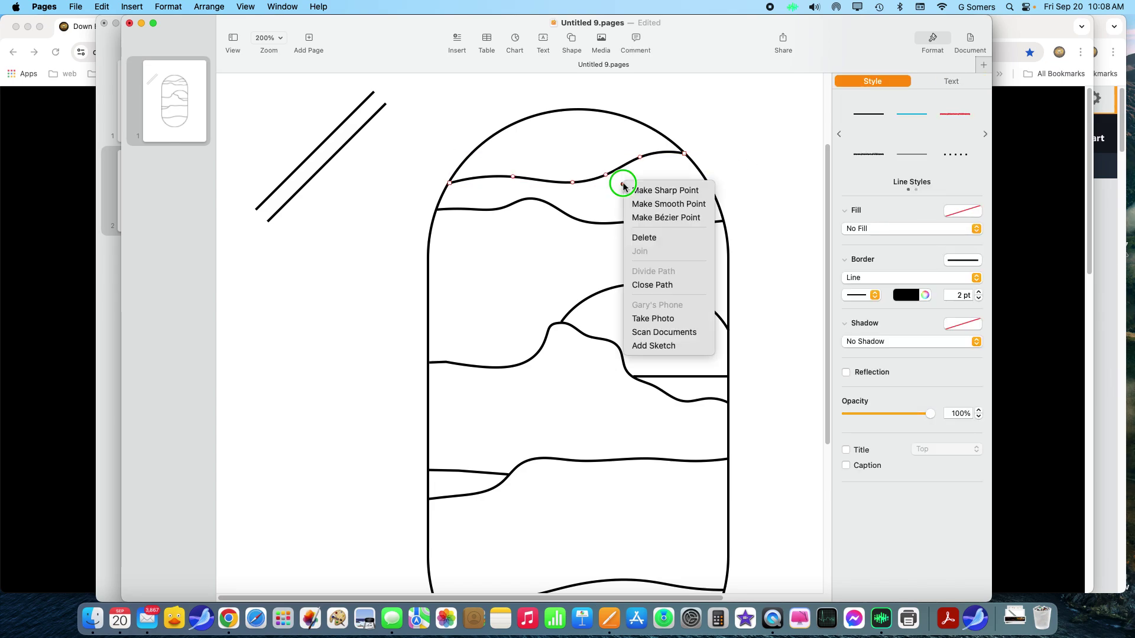
pyautogui.click(660, 238)
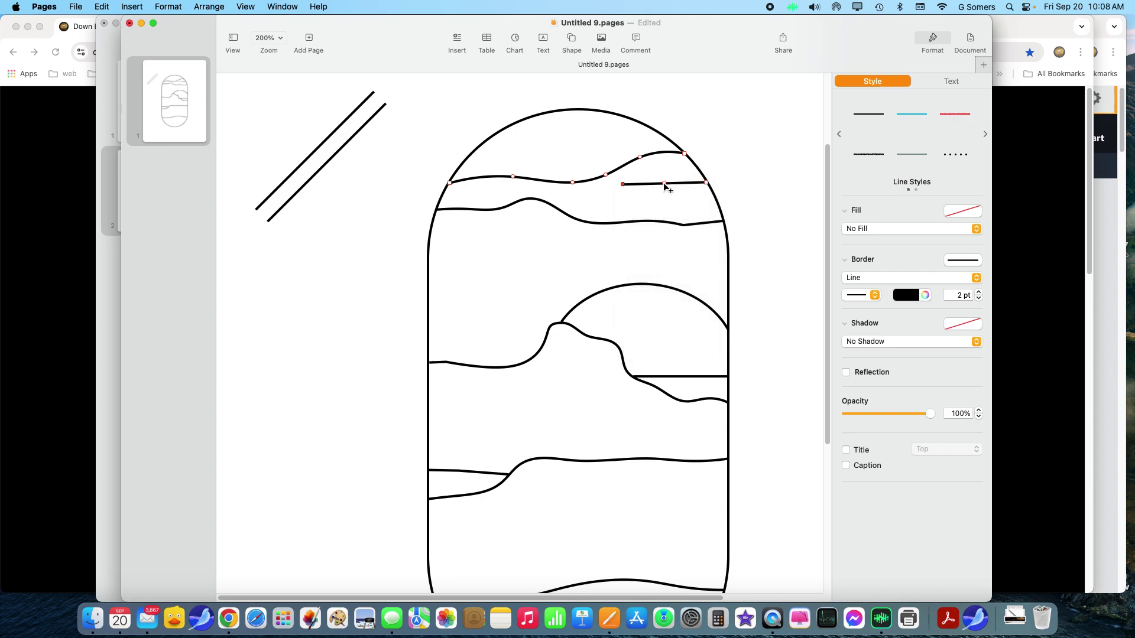
pyautogui.rightClick(664, 187)
pyautogui.click(678, 240)
pyautogui.click(706, 183)
pyautogui.rightClick(706, 183)
pyautogui.click(717, 234)
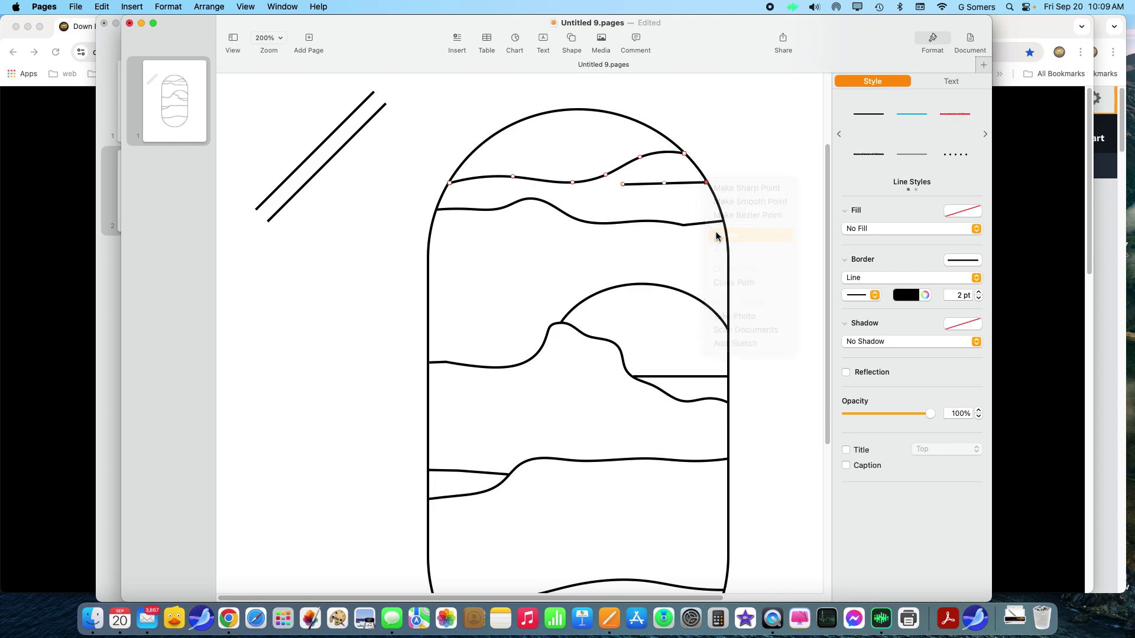
pyautogui.click(624, 184)
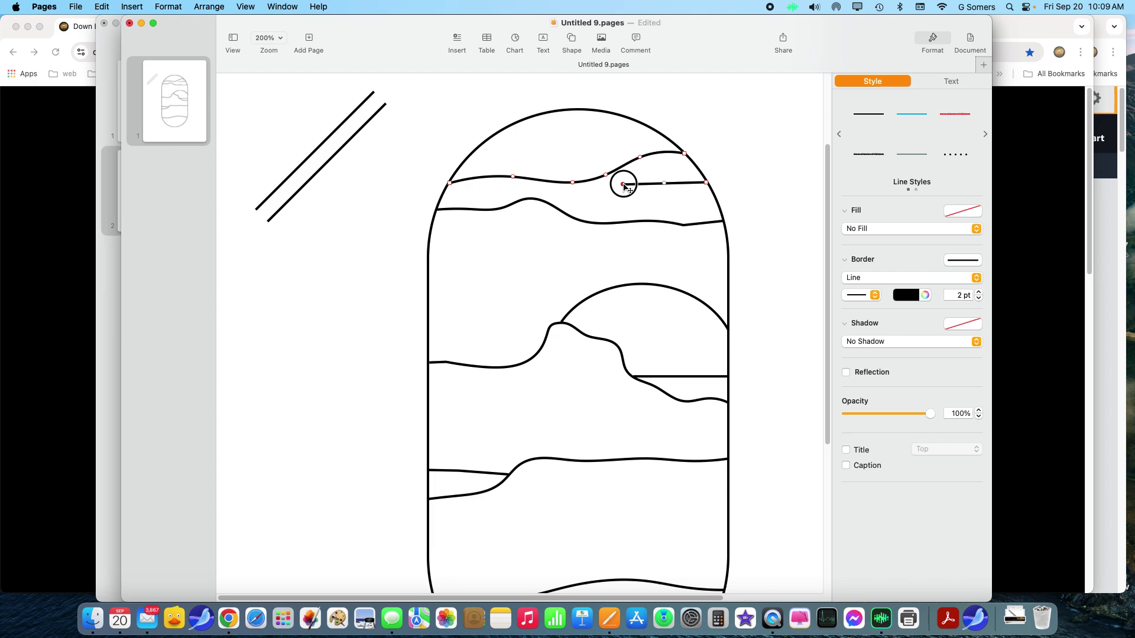
pyautogui.rightClick(623, 184)
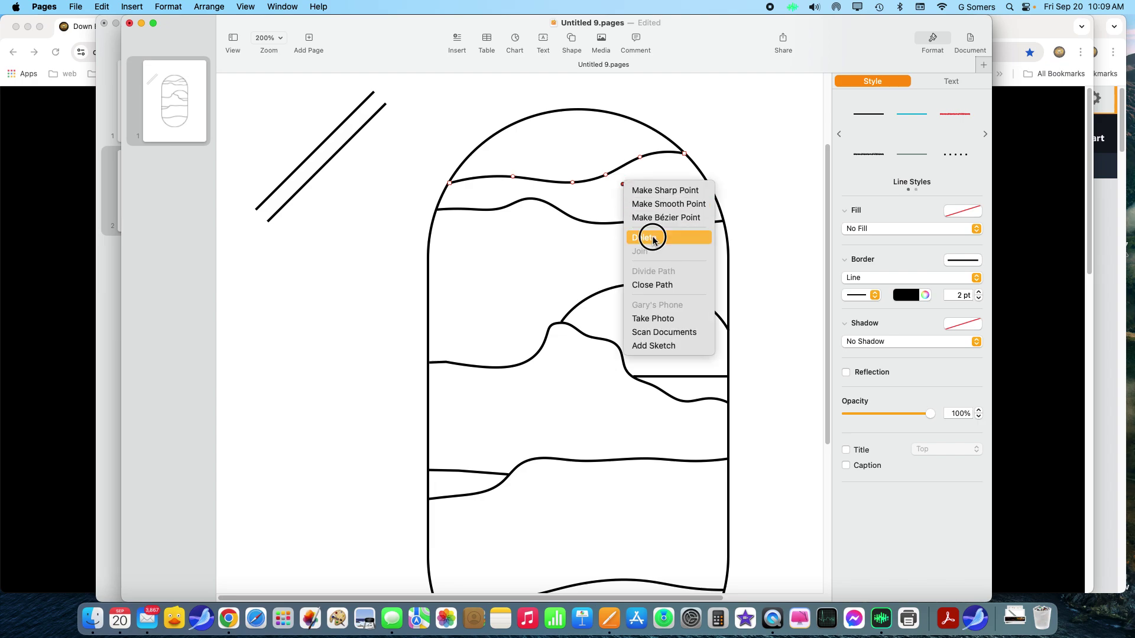
pyautogui.click(653, 237)
pyautogui.click(778, 175)
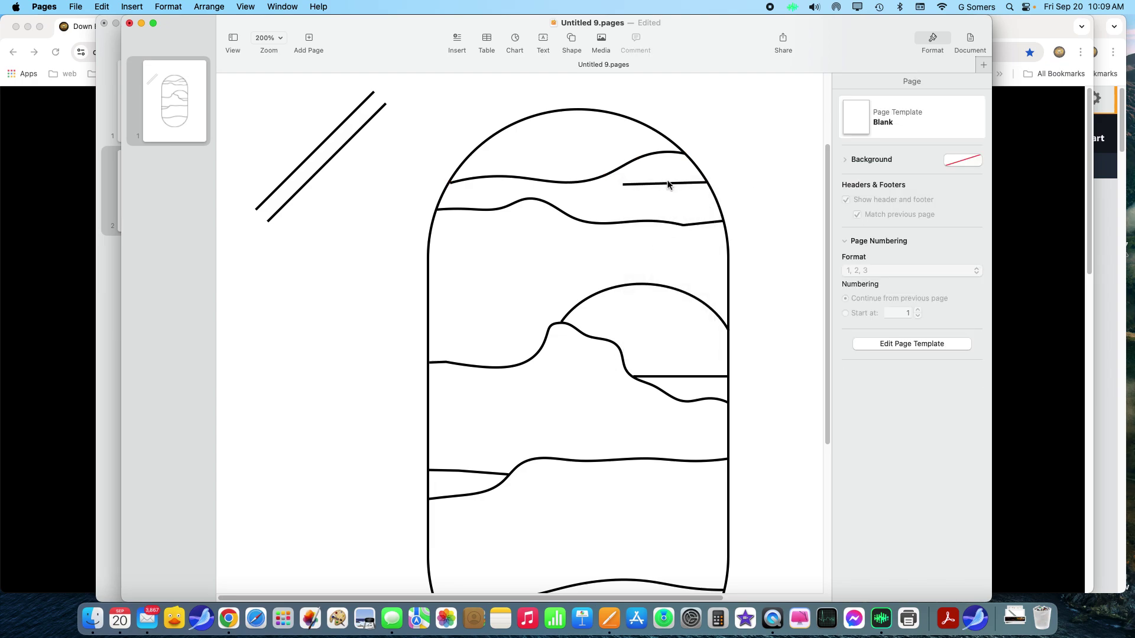
# - Narrow the divided line to 2.09 in and delete the whole shape, including its leftover segment
pyautogui.click(667, 183)
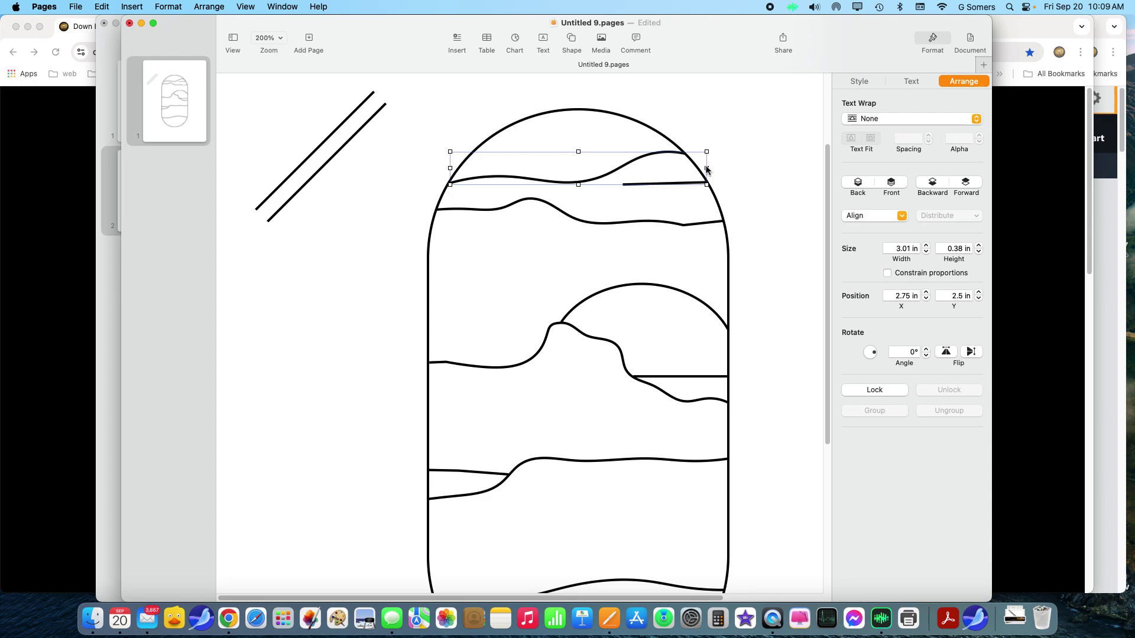
pyautogui.moveTo(706, 168); pyautogui.dragTo(628, 168)
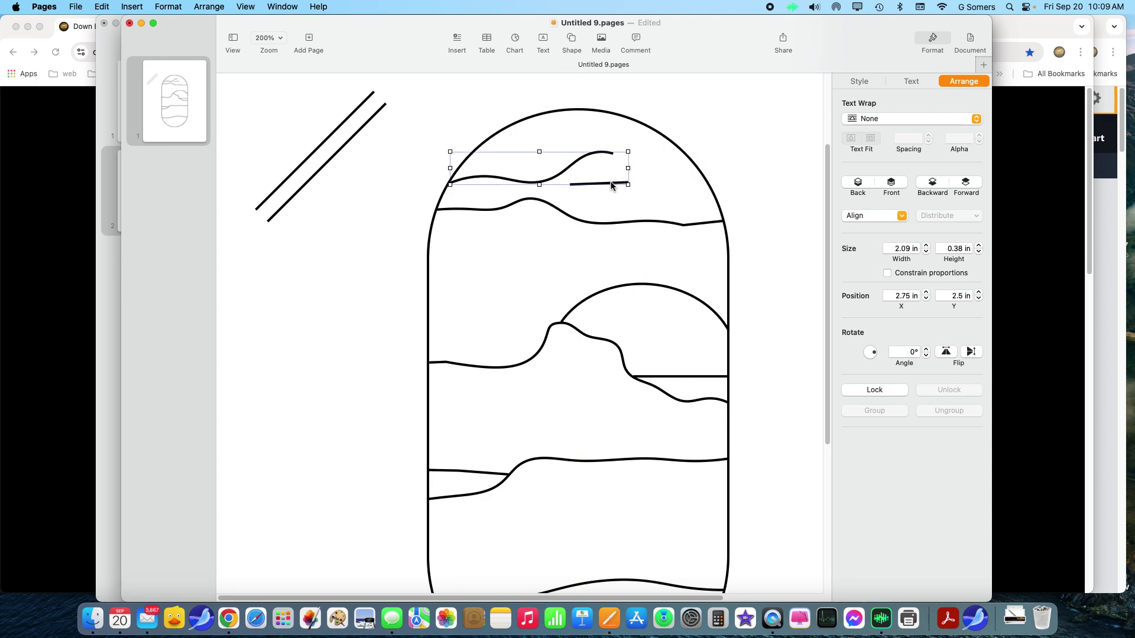
pyautogui.click(678, 208)
pyautogui.click(617, 183)
pyautogui.rightClick(616, 184)
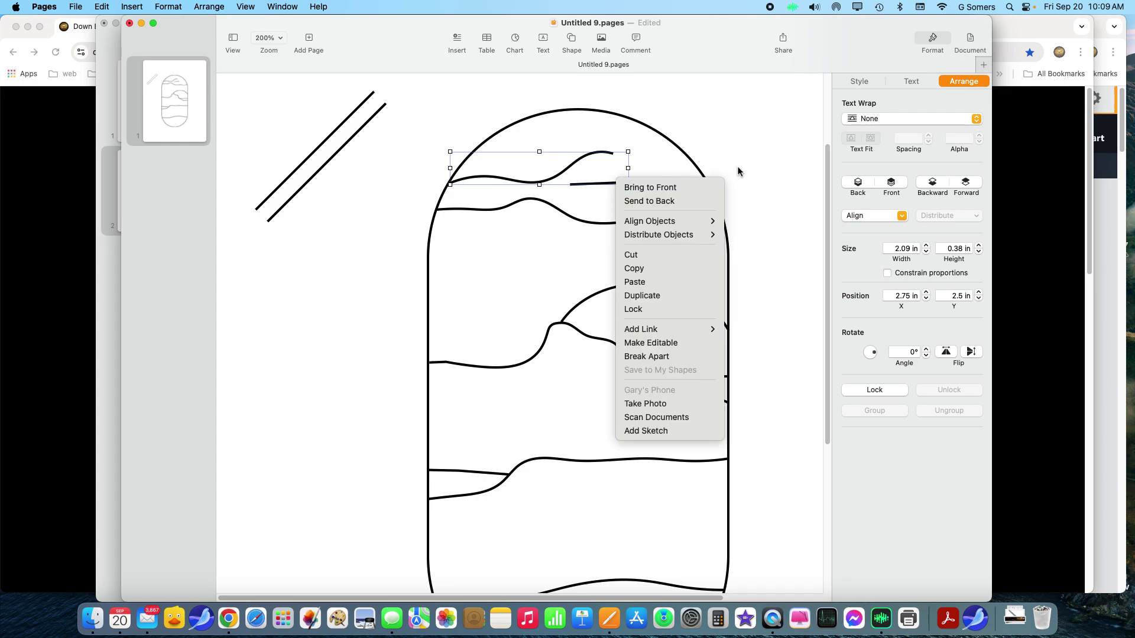
pyautogui.click(763, 133)
pyautogui.click(593, 158)
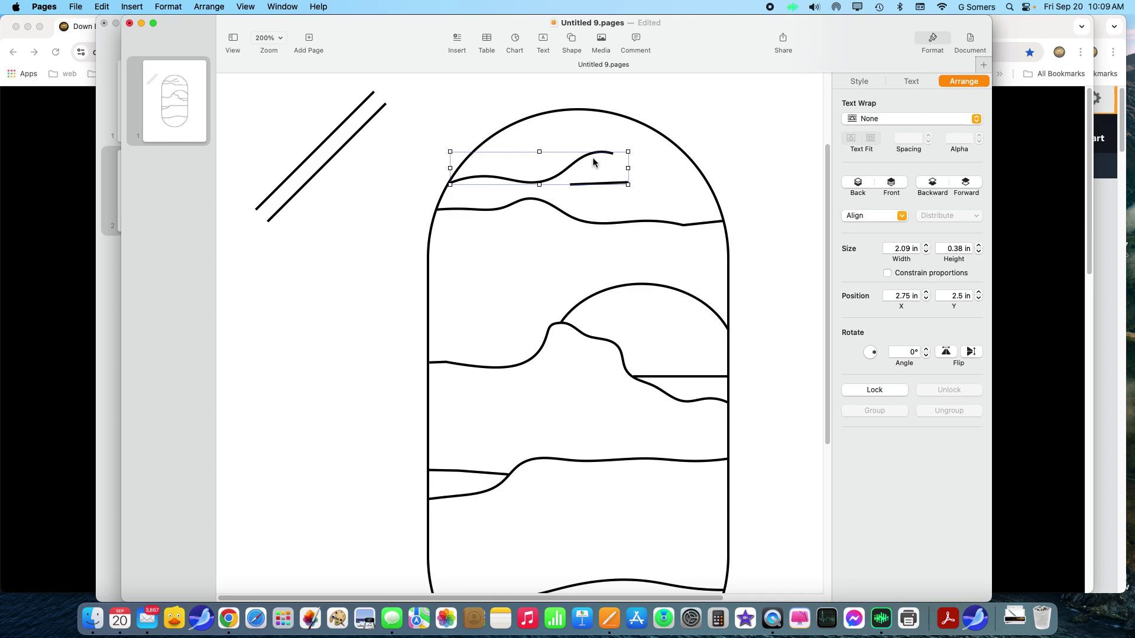
pyautogui.press('Delete')
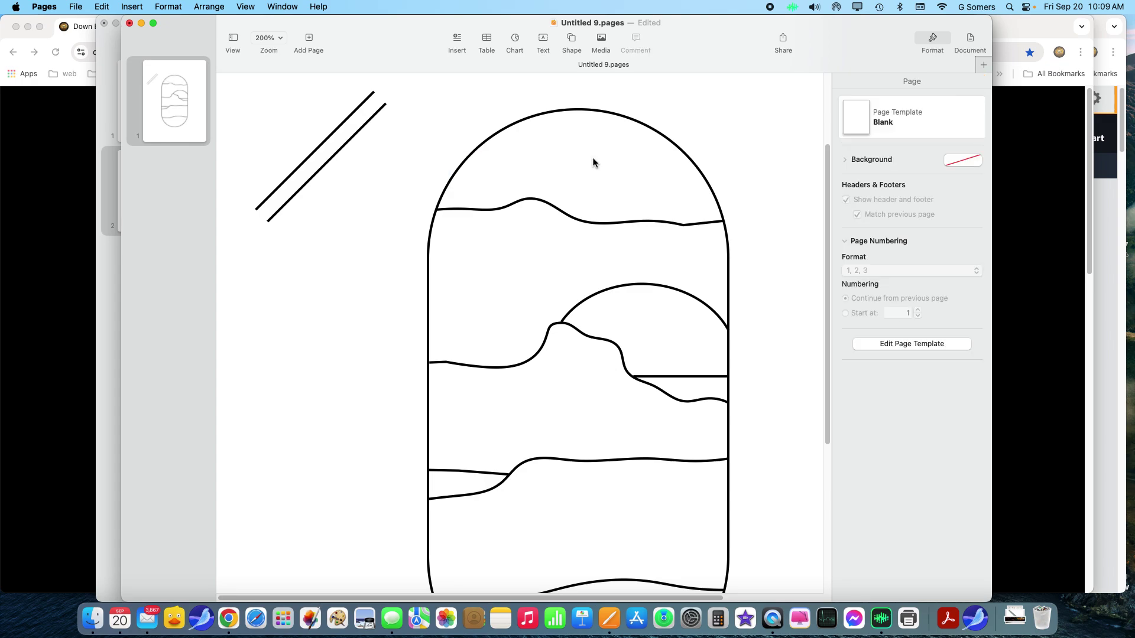
# - Stretch one spare diagonal line into a horizontal line across the capsule's upper dome, from X 2.84 in to 5.66 in at Y 2.75 in
pyautogui.click(340, 149)
pyautogui.moveTo(387, 103); pyautogui.dragTo(699, 178)
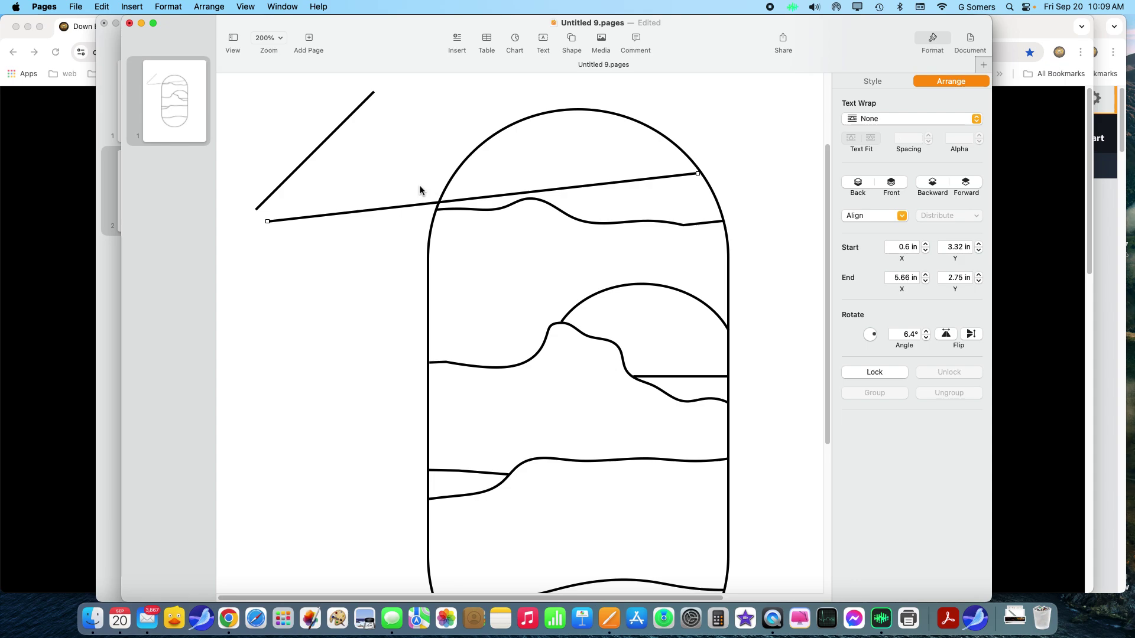
pyautogui.moveTo(269, 222); pyautogui.dragTo(450, 181)
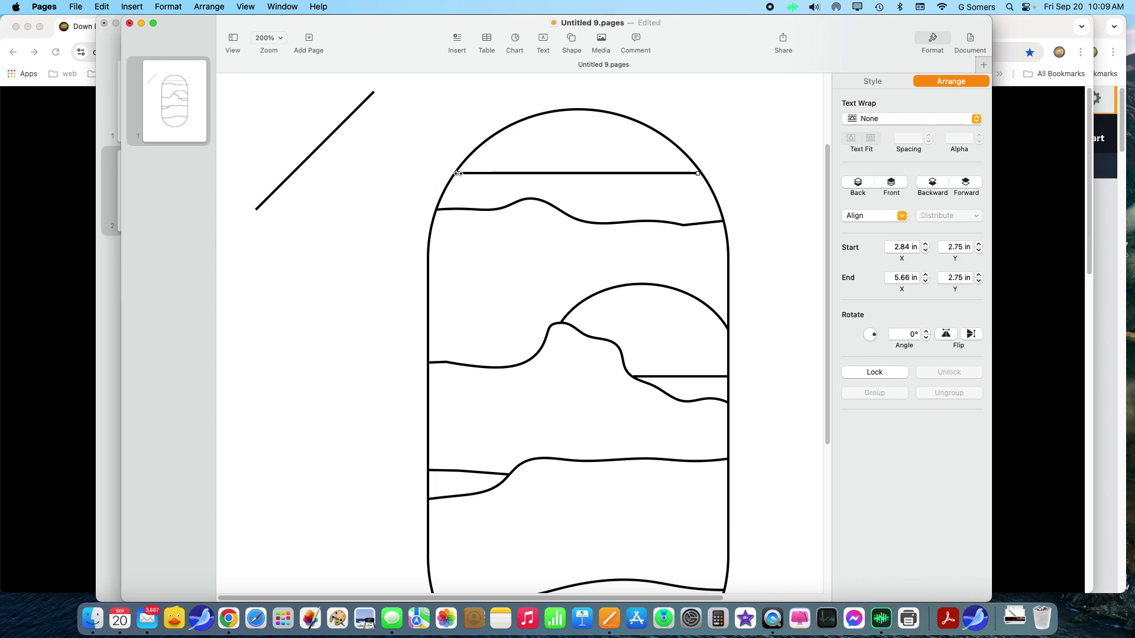
pyautogui.moveTo(458, 173); pyautogui.dragTo(457, 174)
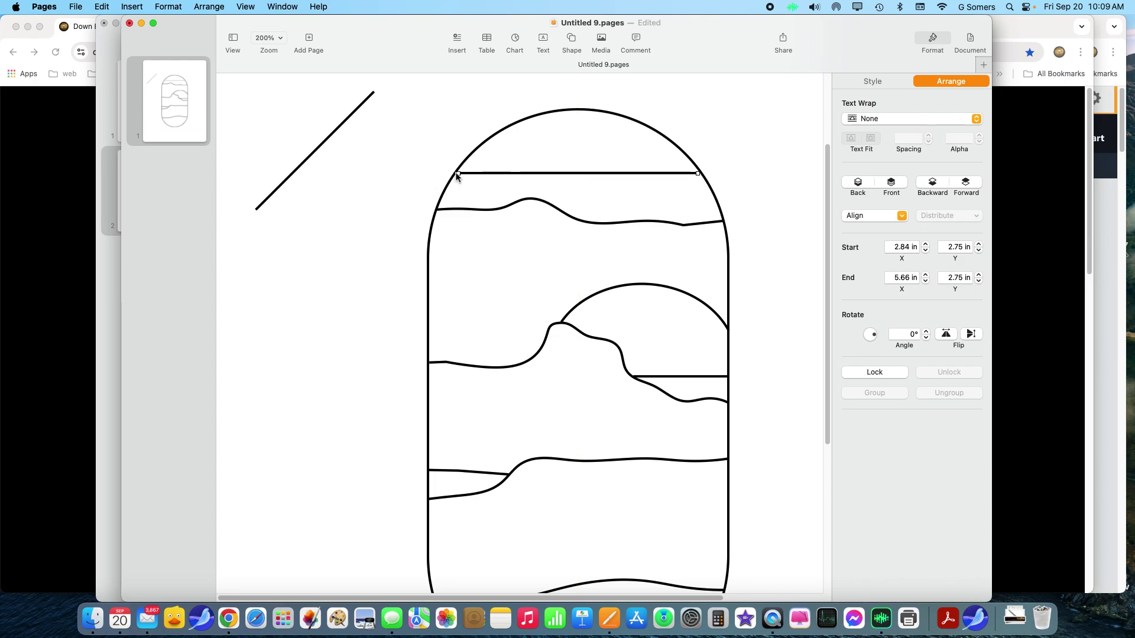
# - Make the new horizontal line editable and shape it into a wave with a dip near the middle and a smooth crest toward its right end
pyautogui.rightClick(514, 173)
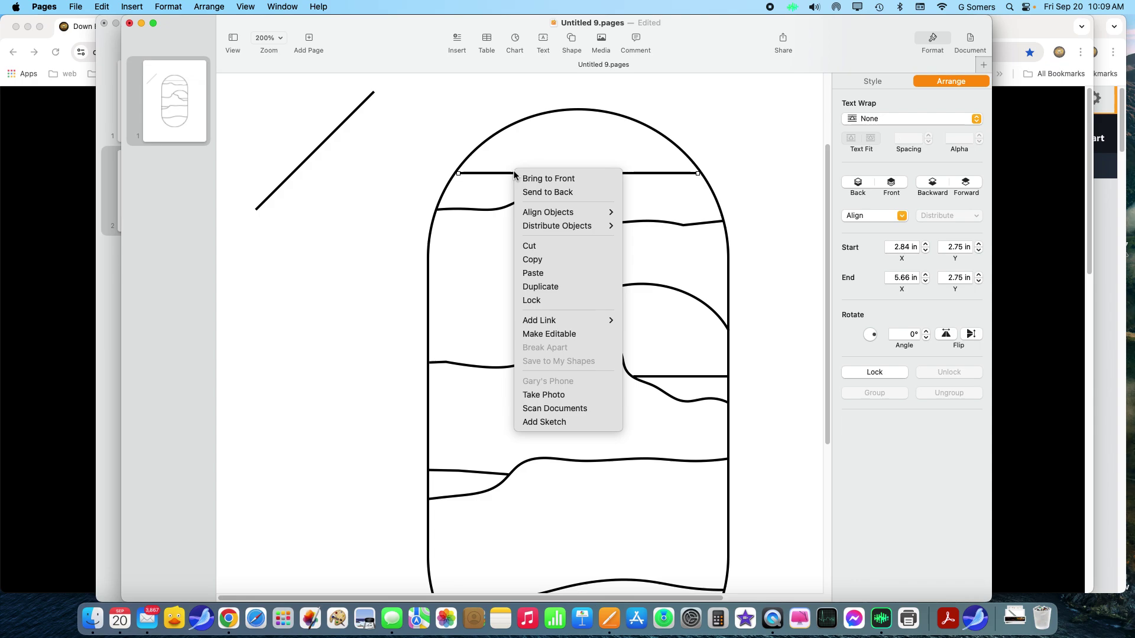
pyautogui.click(545, 334)
pyautogui.moveTo(460, 176); pyautogui.dragTo(455, 173)
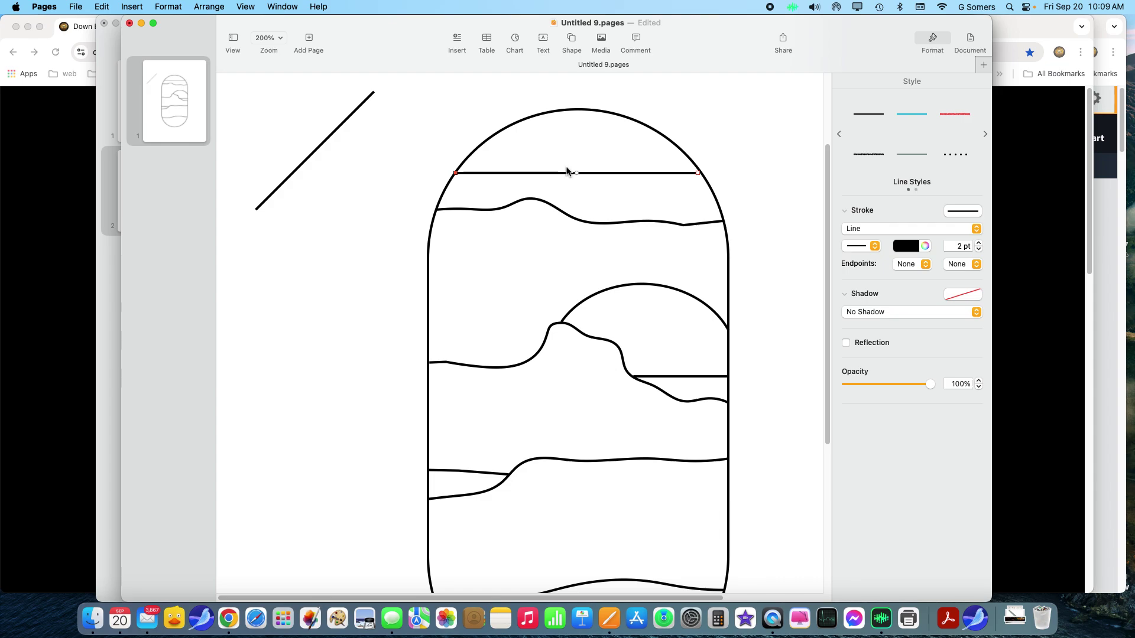
pyautogui.moveTo(576, 172); pyautogui.dragTo(635, 154)
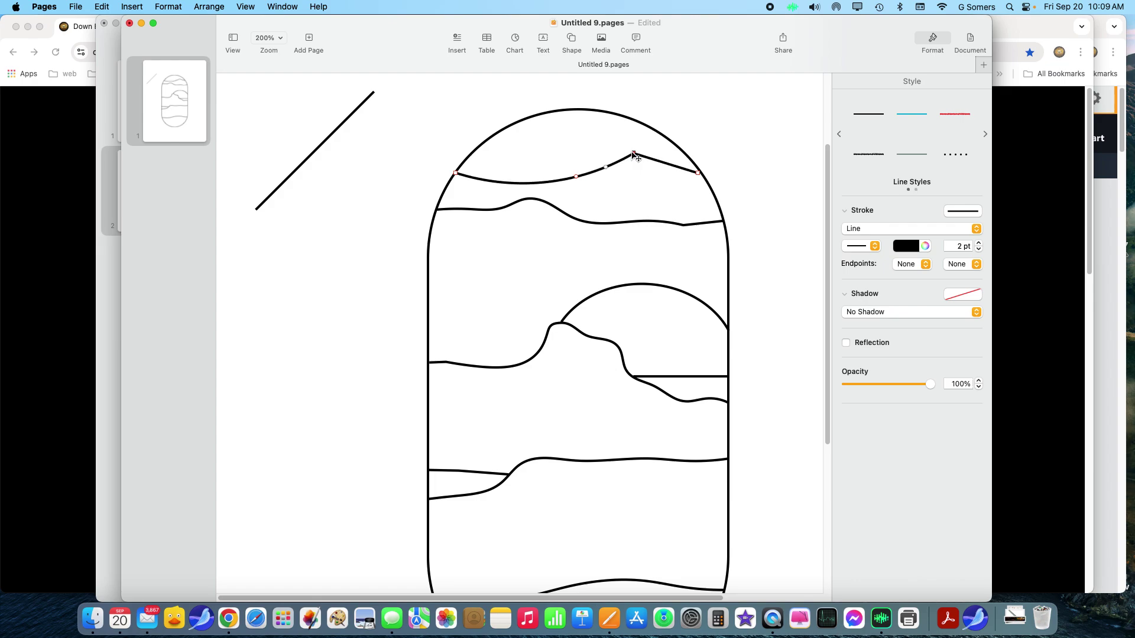
pyautogui.doubleClick(633, 153)
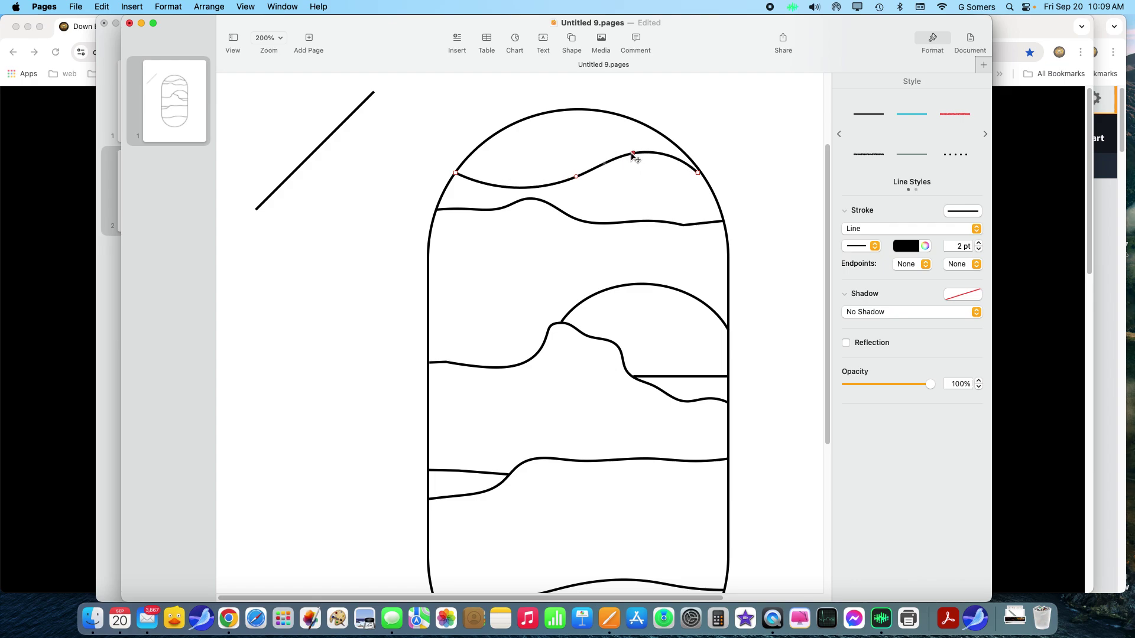
pyautogui.click(700, 172)
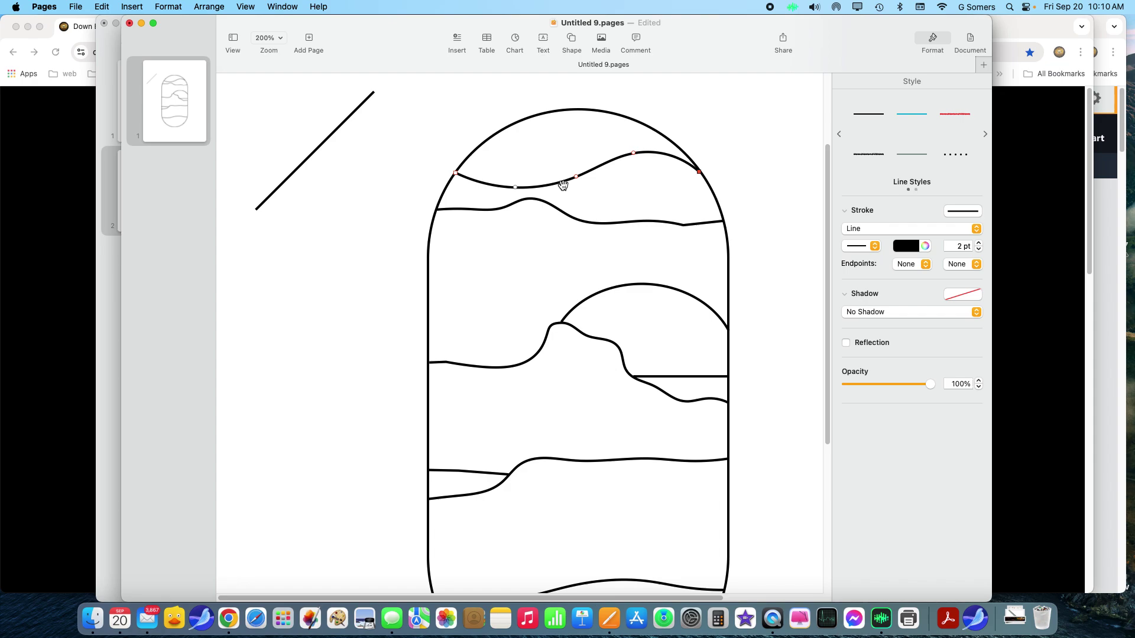
pyautogui.moveTo(516, 186); pyautogui.dragTo(513, 171)
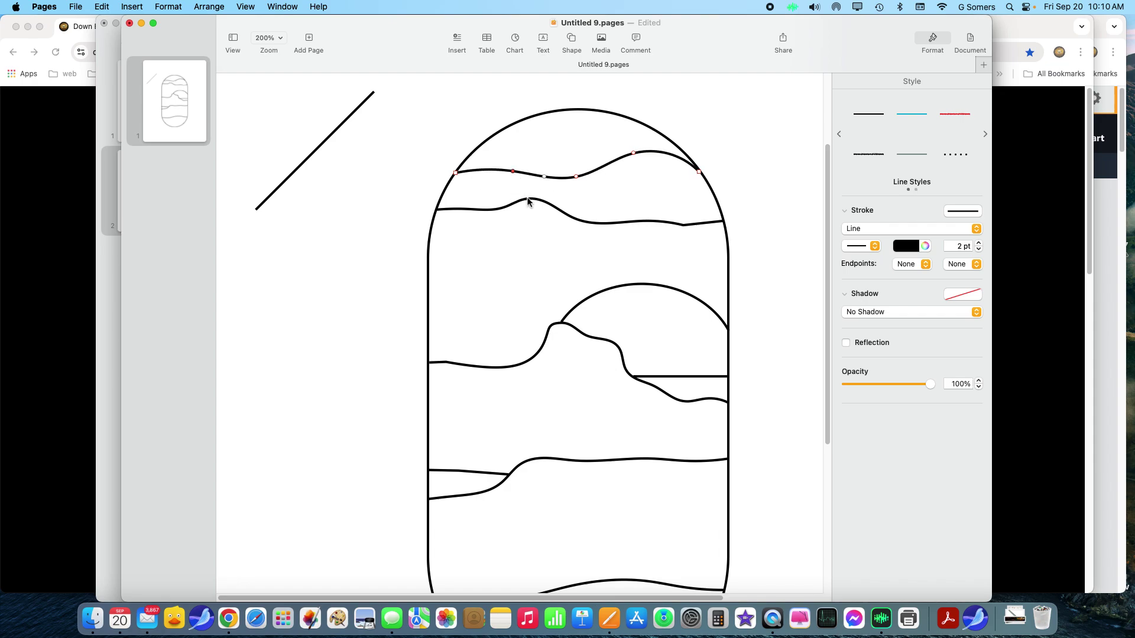
# - Flatten the hump of the lower sky line by moving its two crest points slightly down and to the left
pyautogui.click(528, 202)
pyautogui.doubleClick(564, 212)
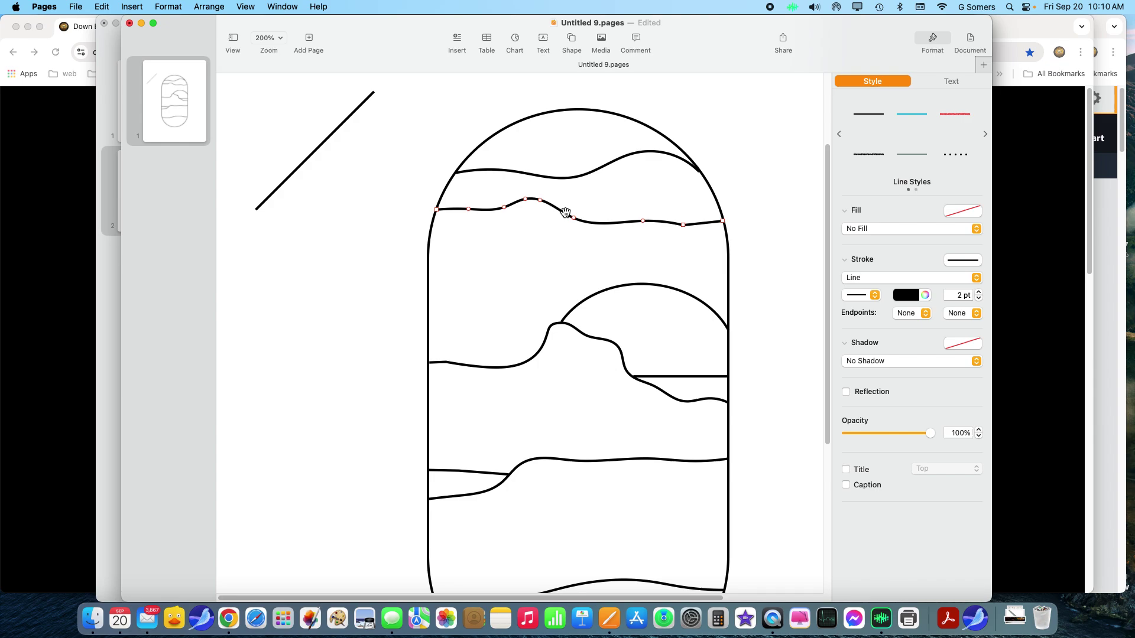
pyautogui.click(532, 200)
pyautogui.moveTo(533, 202); pyautogui.dragTo(531, 204)
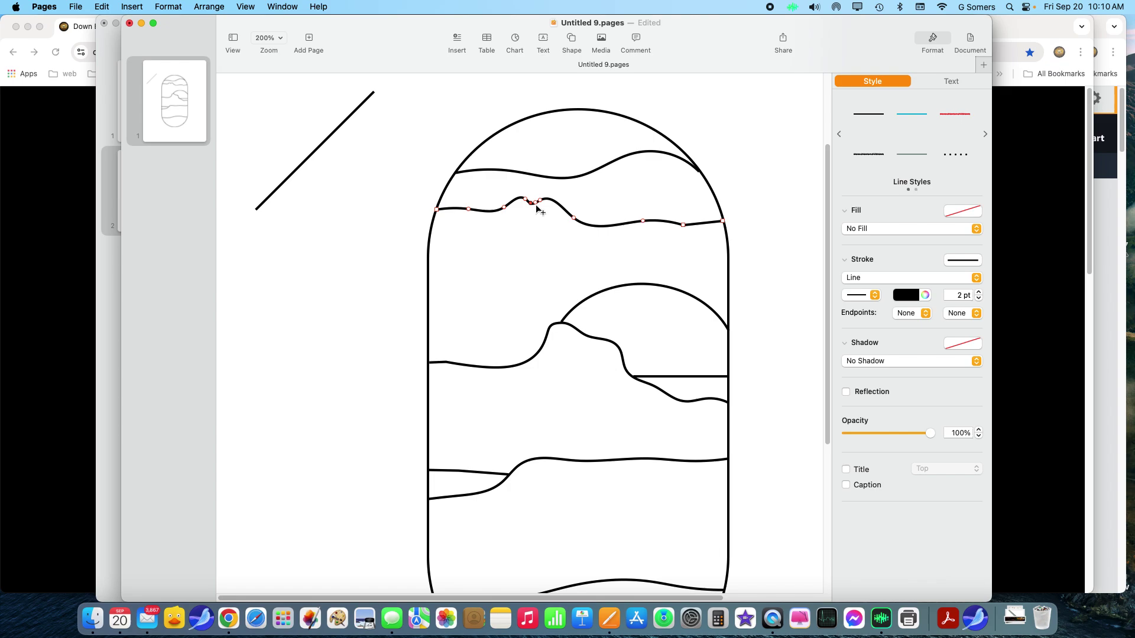
pyautogui.press('Delete')
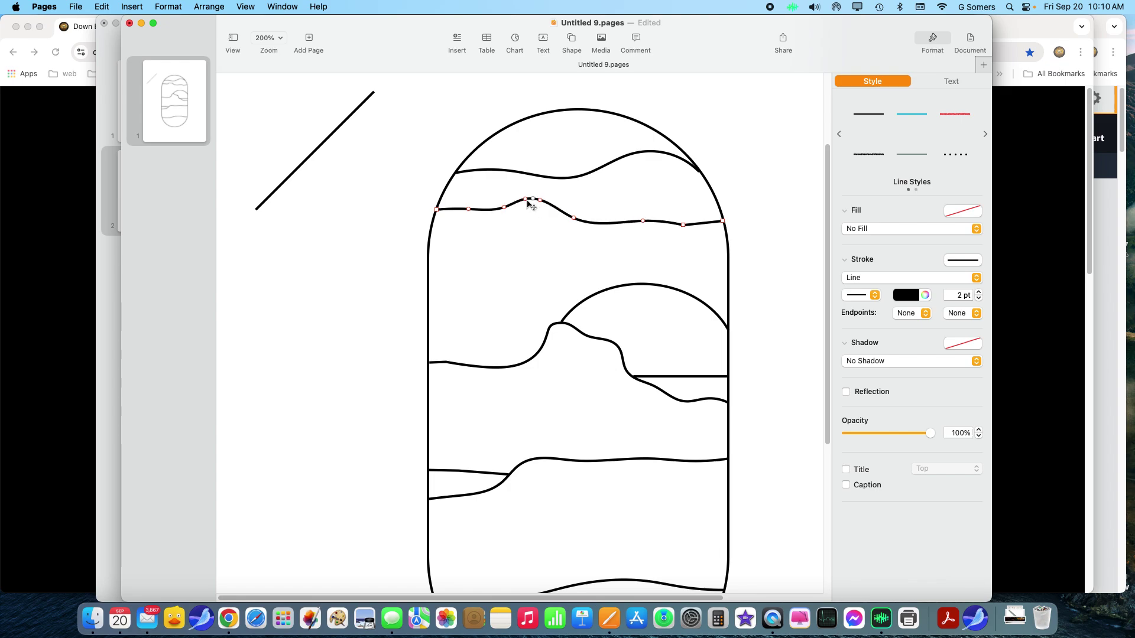
pyautogui.moveTo(528, 201); pyautogui.dragTo(524, 203)
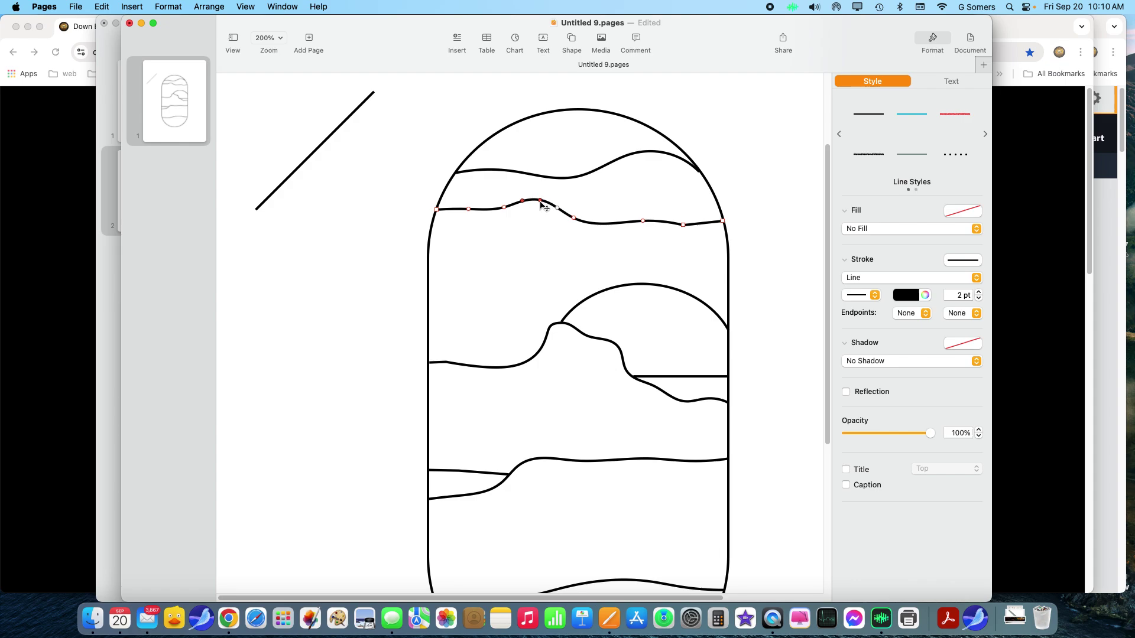
pyautogui.moveTo(540, 203); pyautogui.dragTo(536, 208)
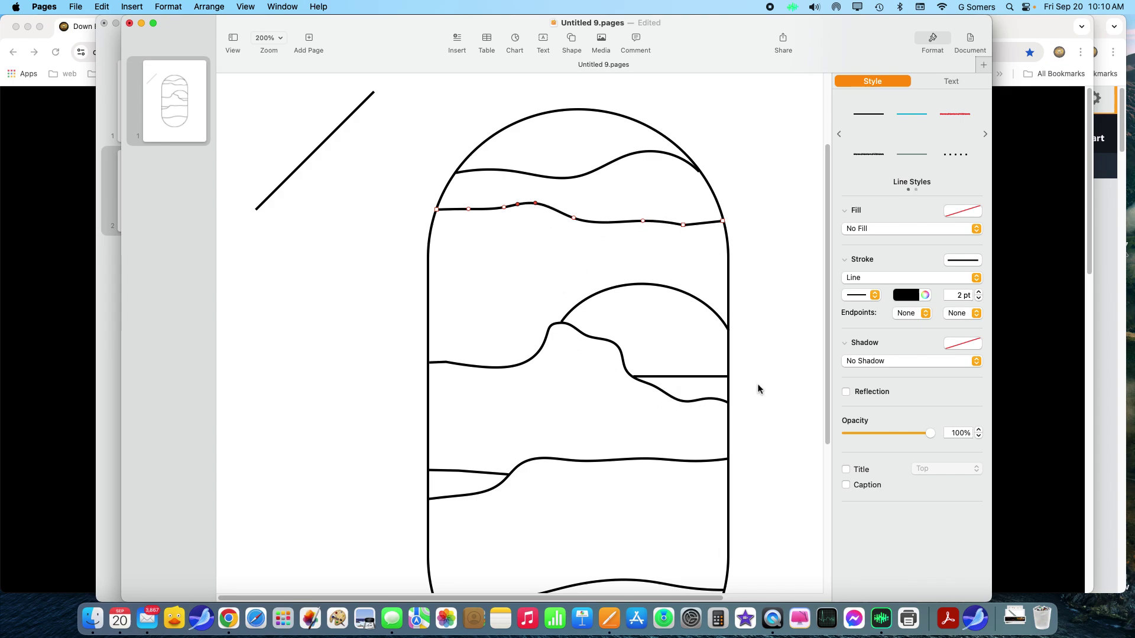
# - Adjust the right end point of the mesa line so it meets the capsule's right edge, and check the rest of the drawing
pyautogui.click(726, 403)
pyautogui.click(726, 403)
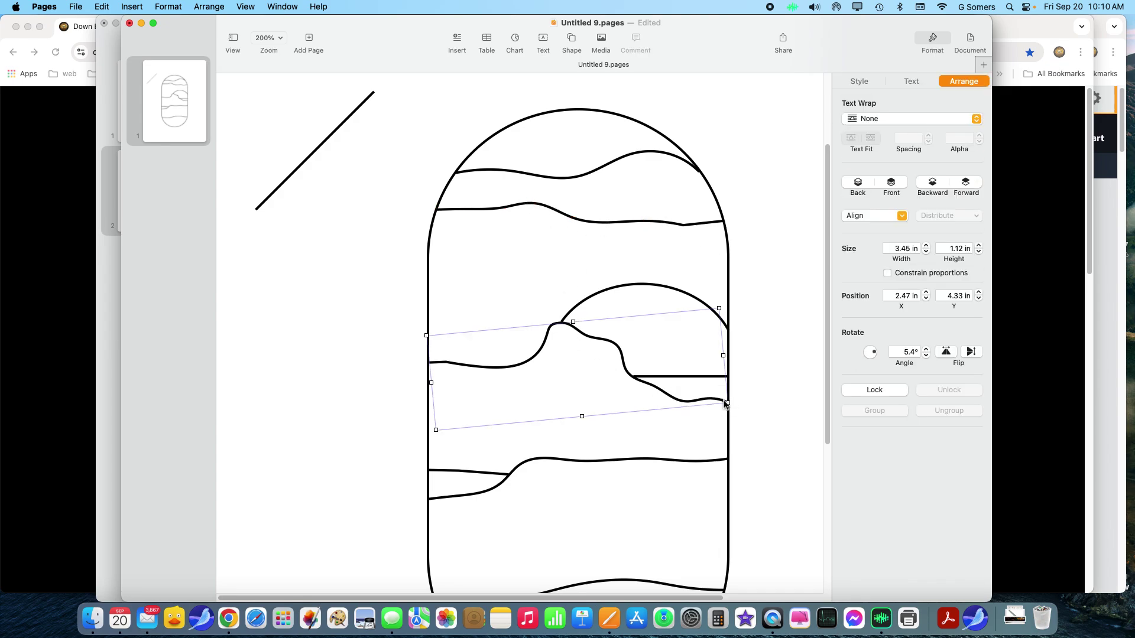
pyautogui.doubleClick(726, 403)
pyautogui.click(728, 404)
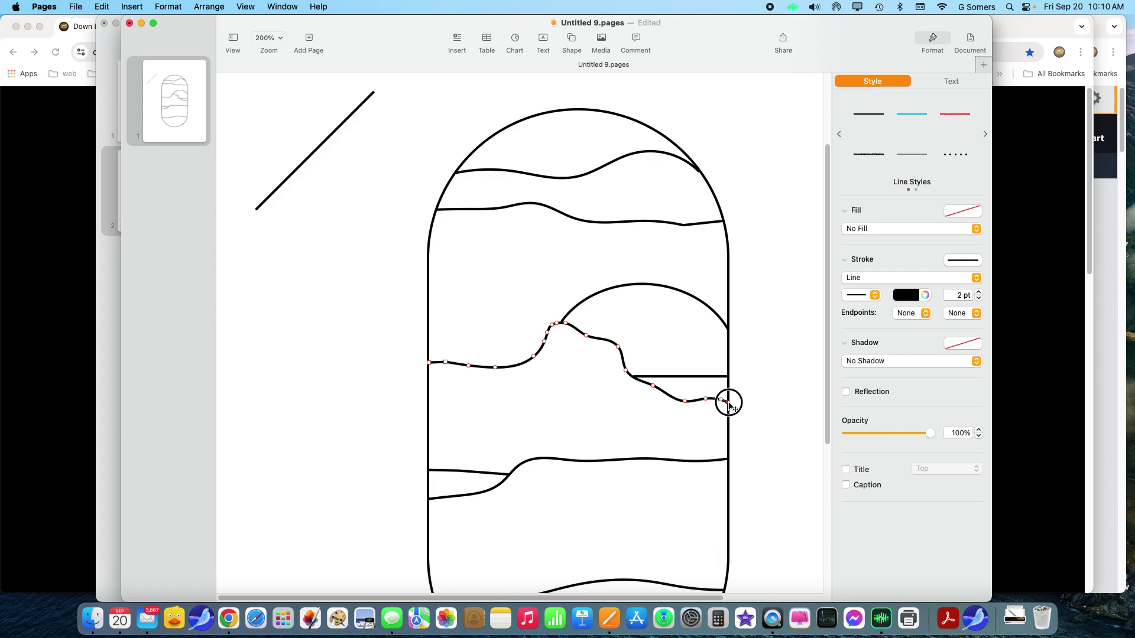
pyautogui.moveTo(729, 403); pyautogui.dragTo(723, 406)
pyautogui.scroll(-2, 760, 325)
pyautogui.scroll(-5, 760, 326)
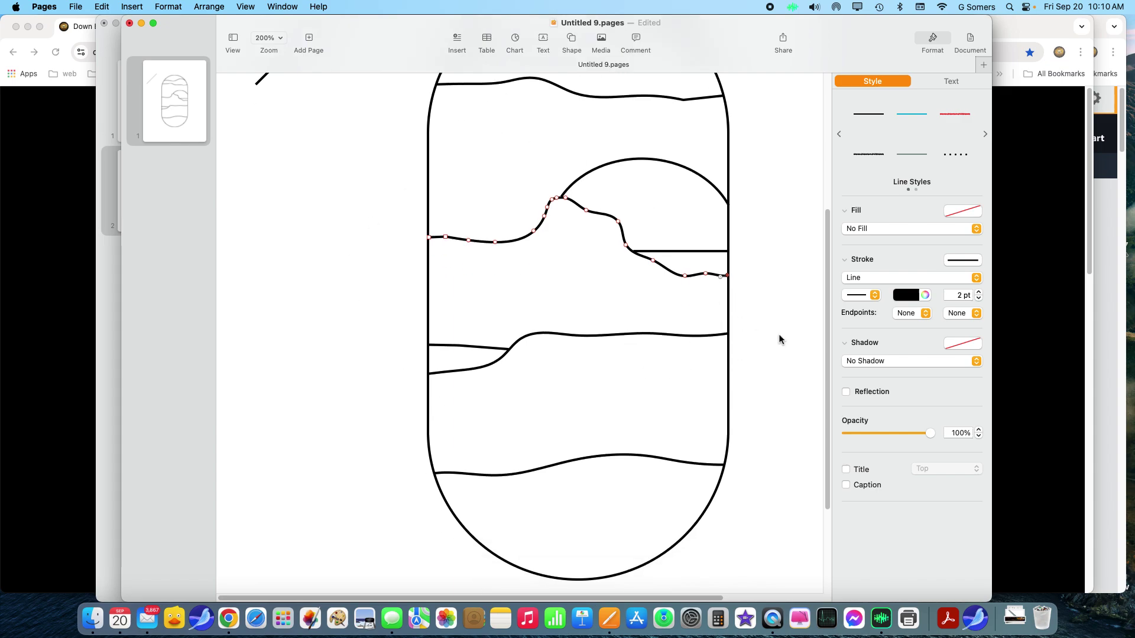
pyautogui.click(764, 345)
pyautogui.scroll(5, 763, 356)
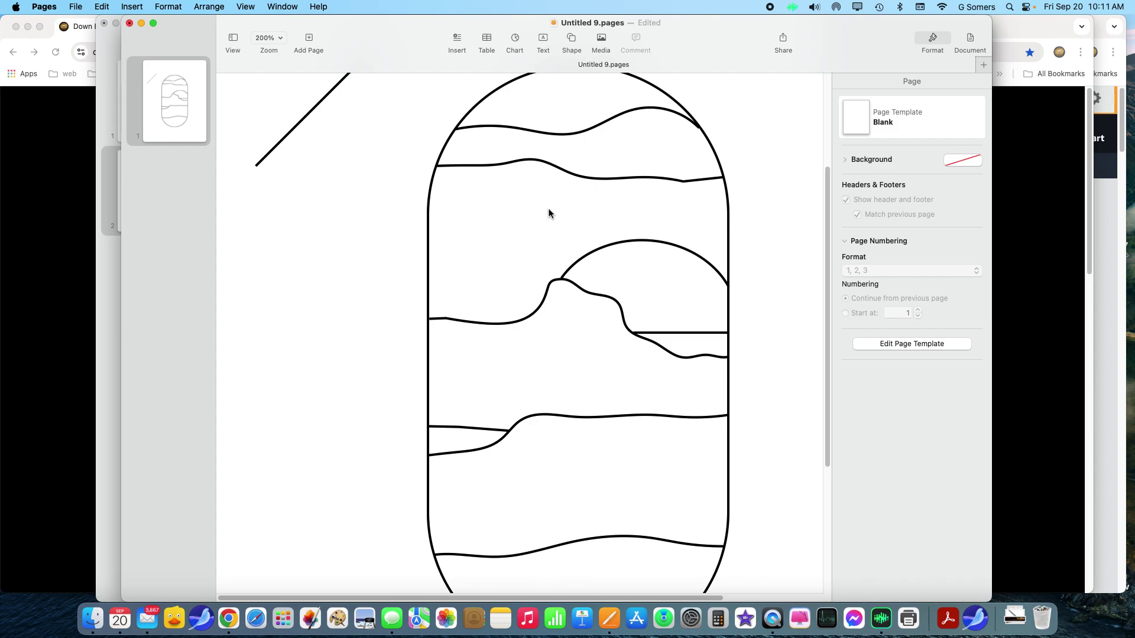
# - Delete the remaining spare diagonal line outside the capsule
pyautogui.click(598, 252)
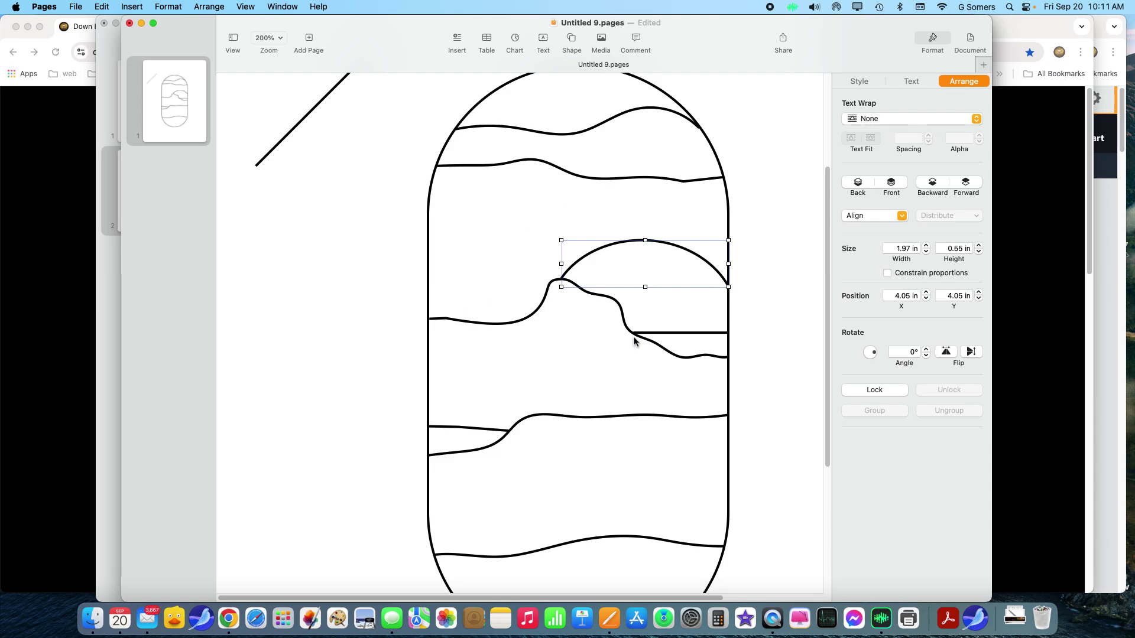
pyautogui.click(760, 361)
pyautogui.click(264, 39)
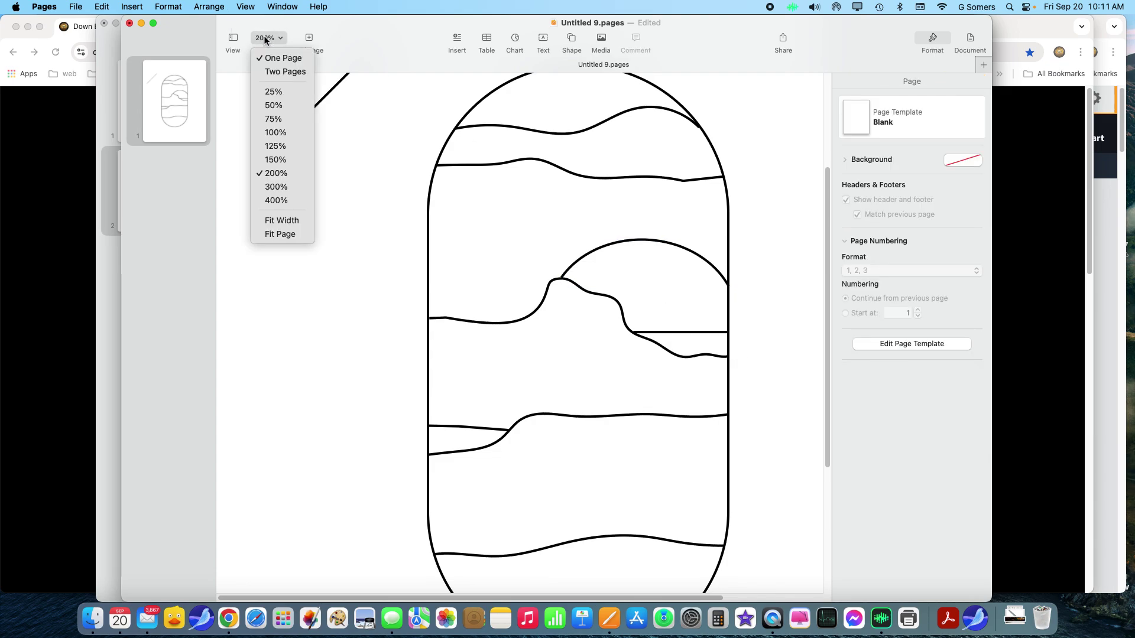
pyautogui.click(277, 145)
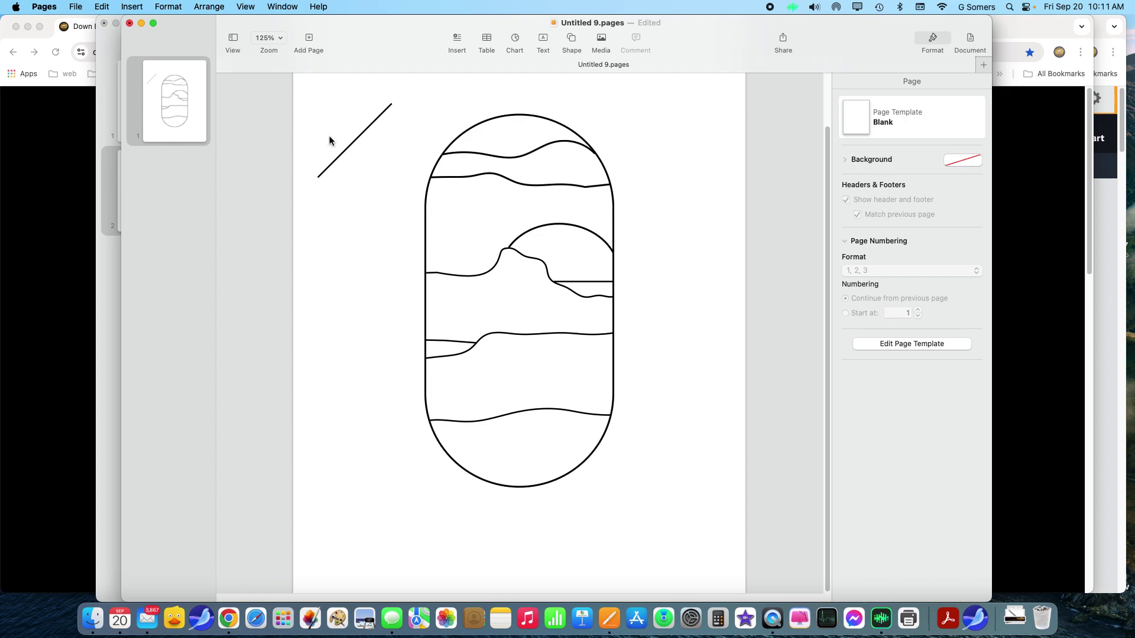
pyautogui.click(349, 148)
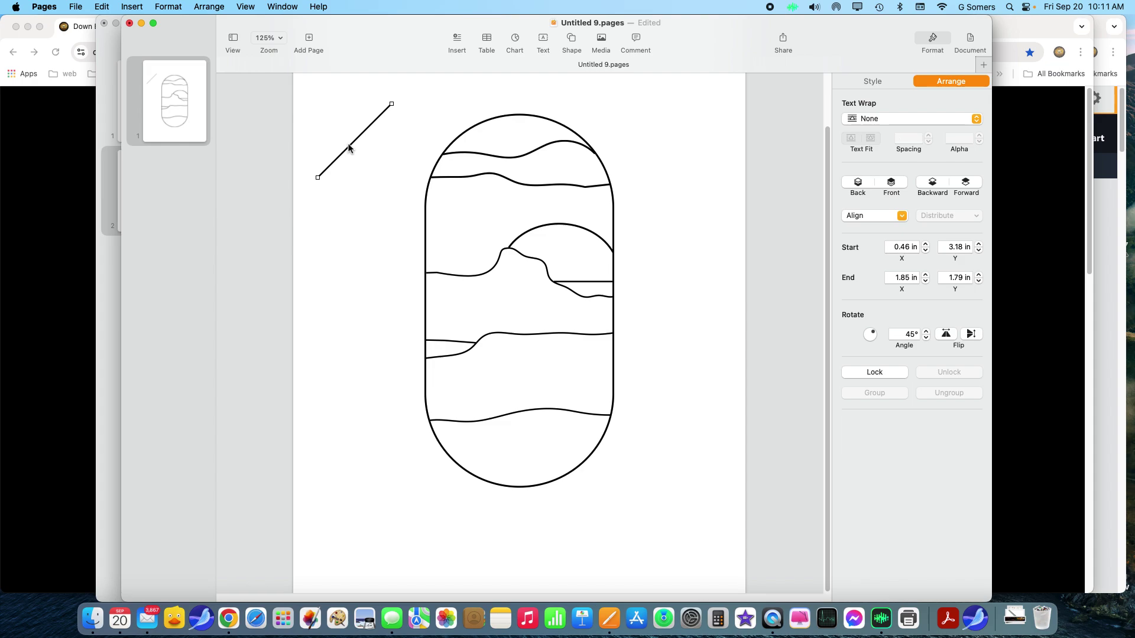
pyautogui.press('BackSpace')
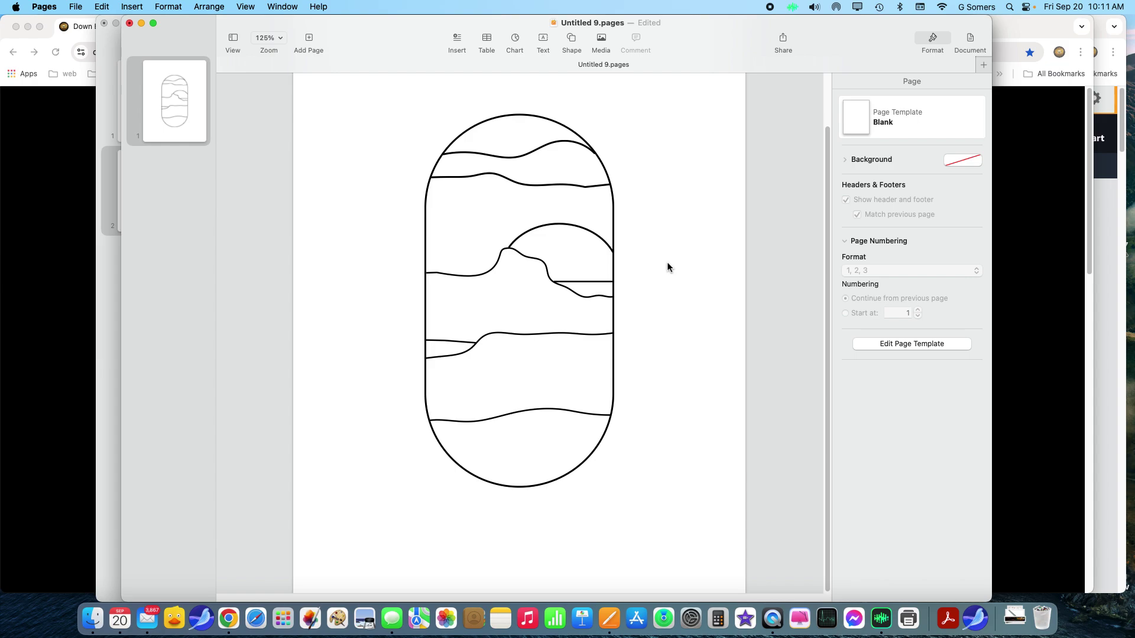
# - Select all shapes of the drawing and group them
pyautogui.press('super+a')
pyautogui.rightClick(590, 222)
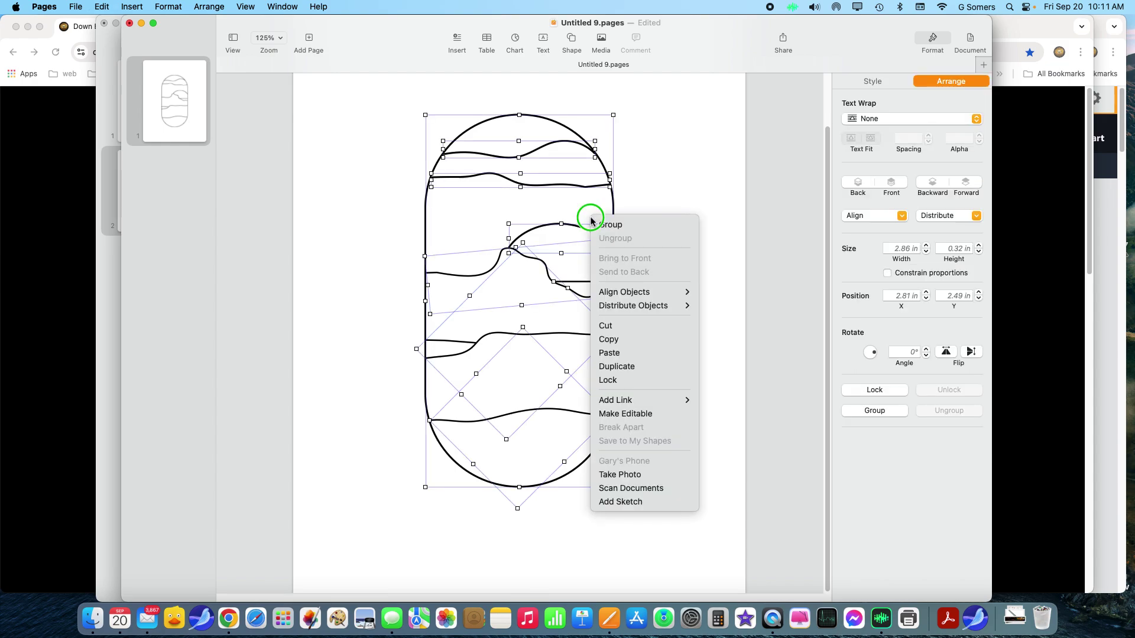
pyautogui.click(593, 225)
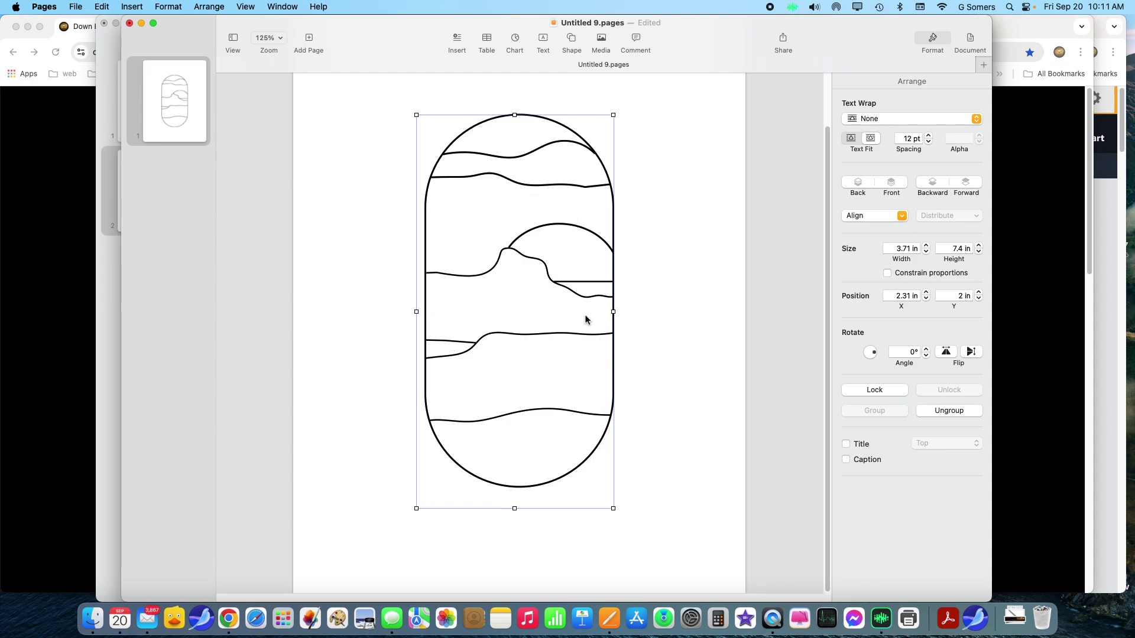
# - Resize the grouped drawing to about 3.89 in wide and 8.07 in high, and deselect it
pyautogui.moveTo(614, 311)
pyautogui.mouseDown()
pyautogui.moveTo(692, 317)
pyautogui.moveTo(585, 309)
pyautogui.moveTo(594, 307)
pyautogui.mouseUp()
pyautogui.moveTo(505, 499)
pyautogui.mouseDown()
pyautogui.moveTo(507, 566)
pyautogui.moveTo(510, 507)
pyautogui.moveTo(507, 532)
pyautogui.mouseUp()
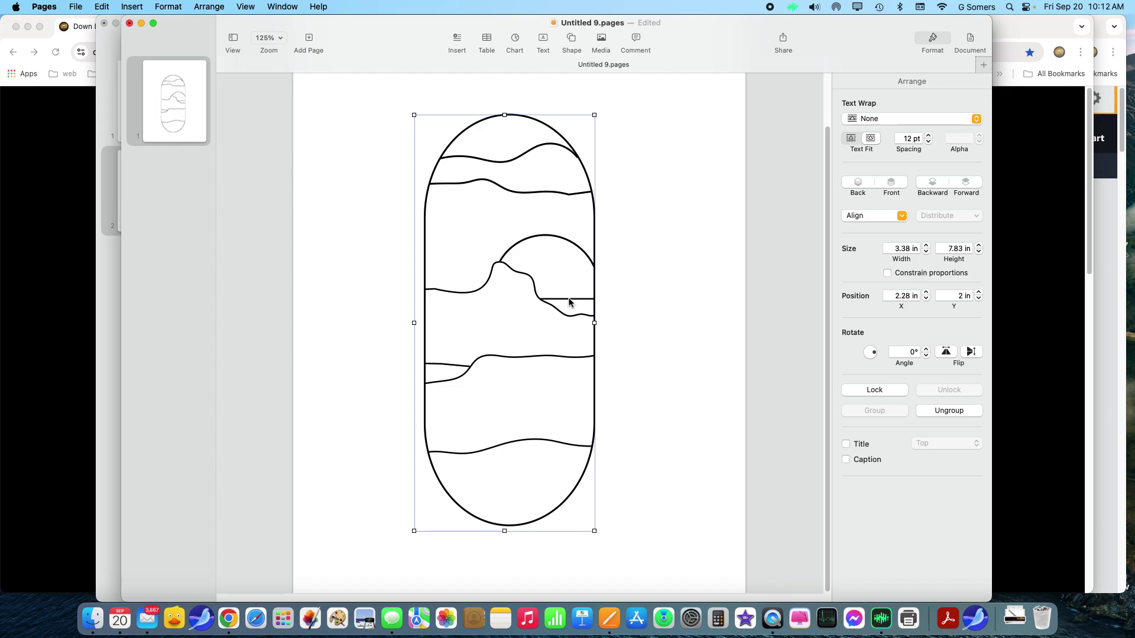
pyautogui.moveTo(594, 323); pyautogui.dragTo(622, 325)
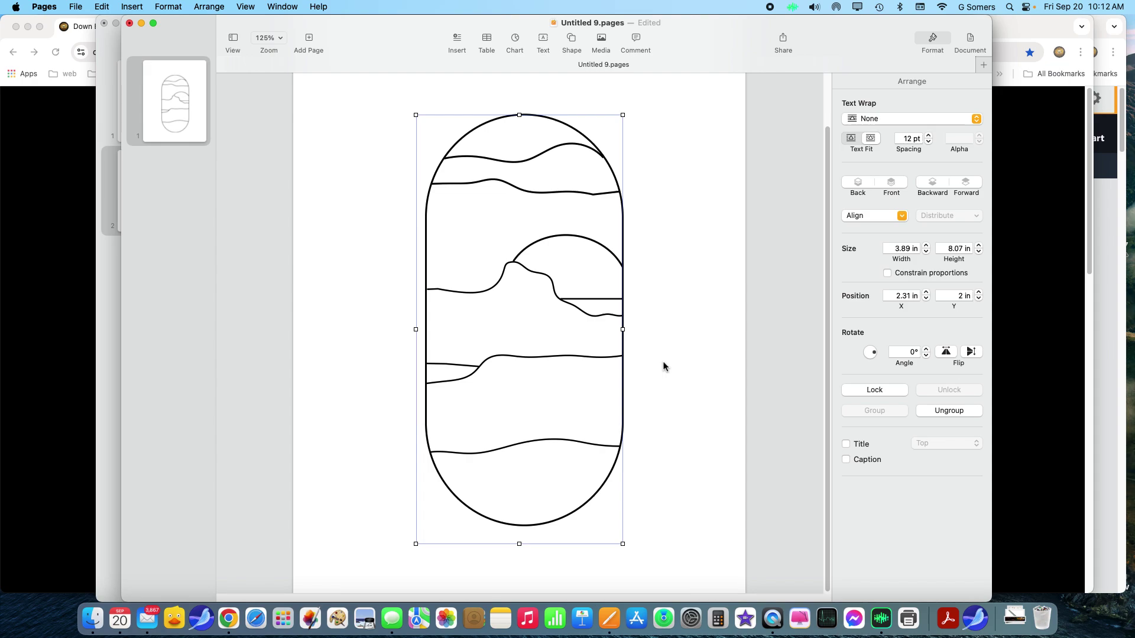
pyautogui.click(658, 315)
pyautogui.click(582, 304)
pyautogui.click(701, 299)
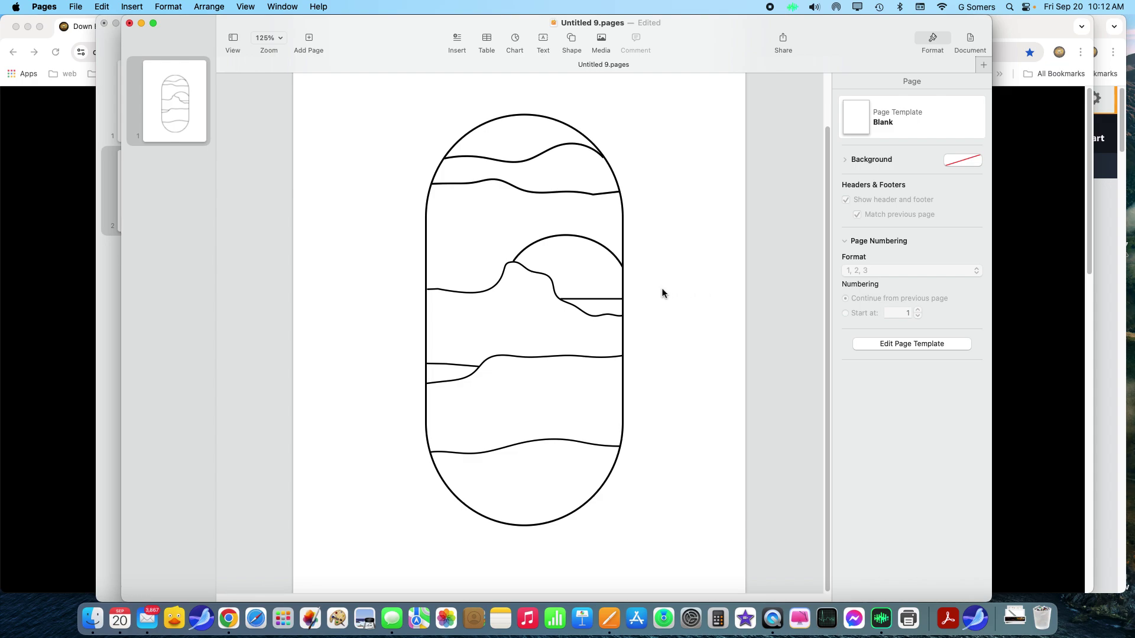
# - Select the capsule outline inside the group, try a border of up to 6 pt, and settle on 3 pt
pyautogui.click(566, 305)
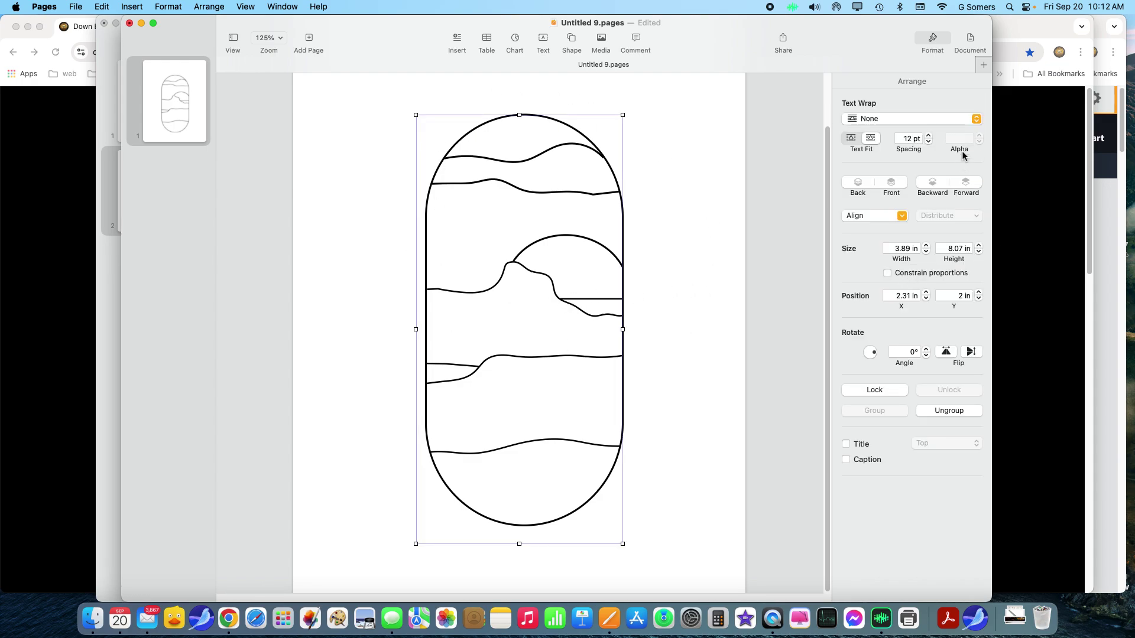
pyautogui.click(622, 216)
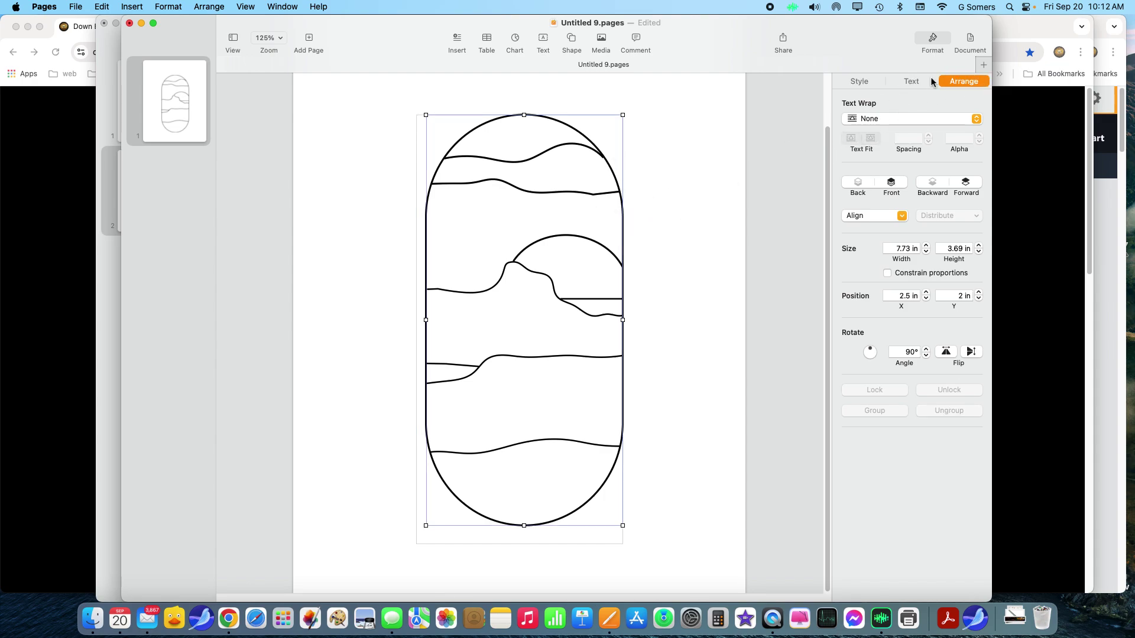
pyautogui.click(869, 81)
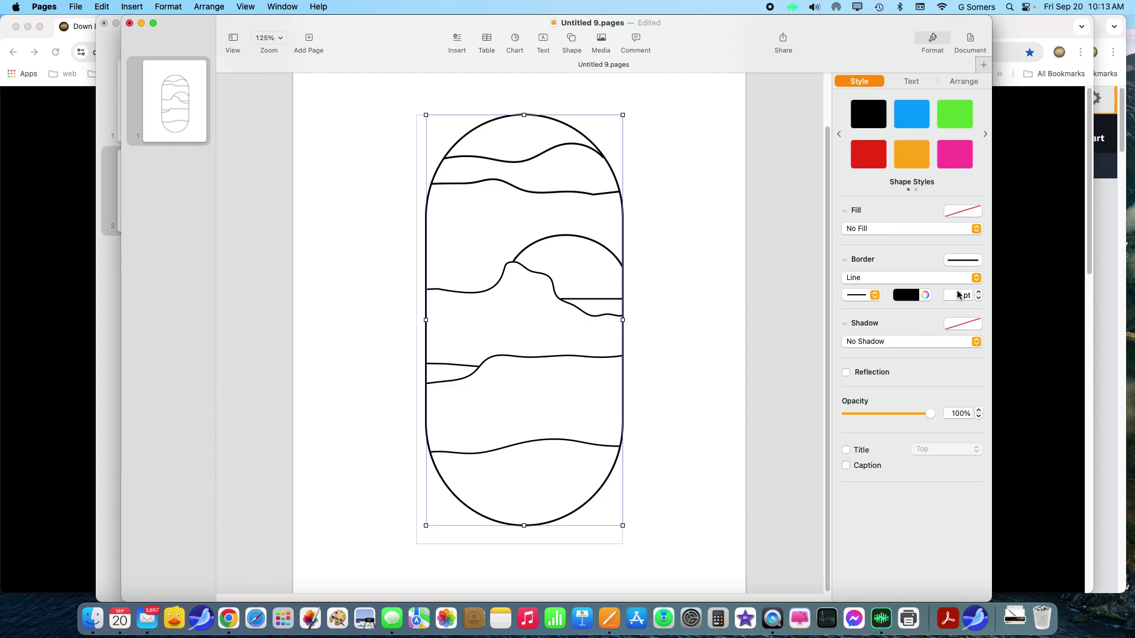
pyautogui.click(979, 292)
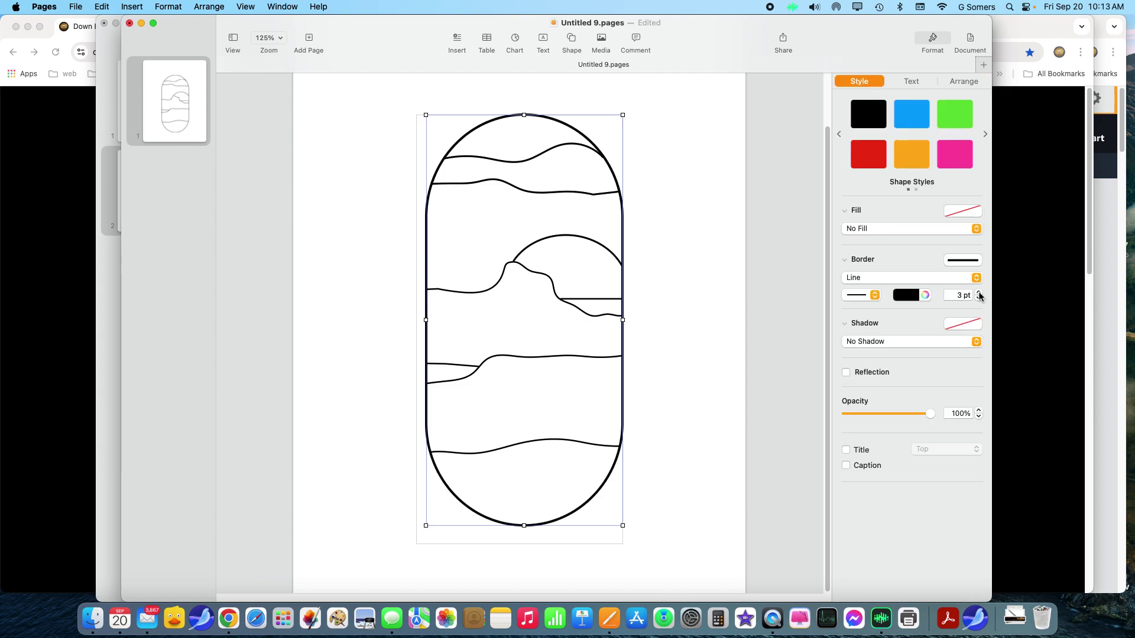
pyautogui.click(979, 292)
pyautogui.click(979, 292)
pyautogui.click(979, 292)
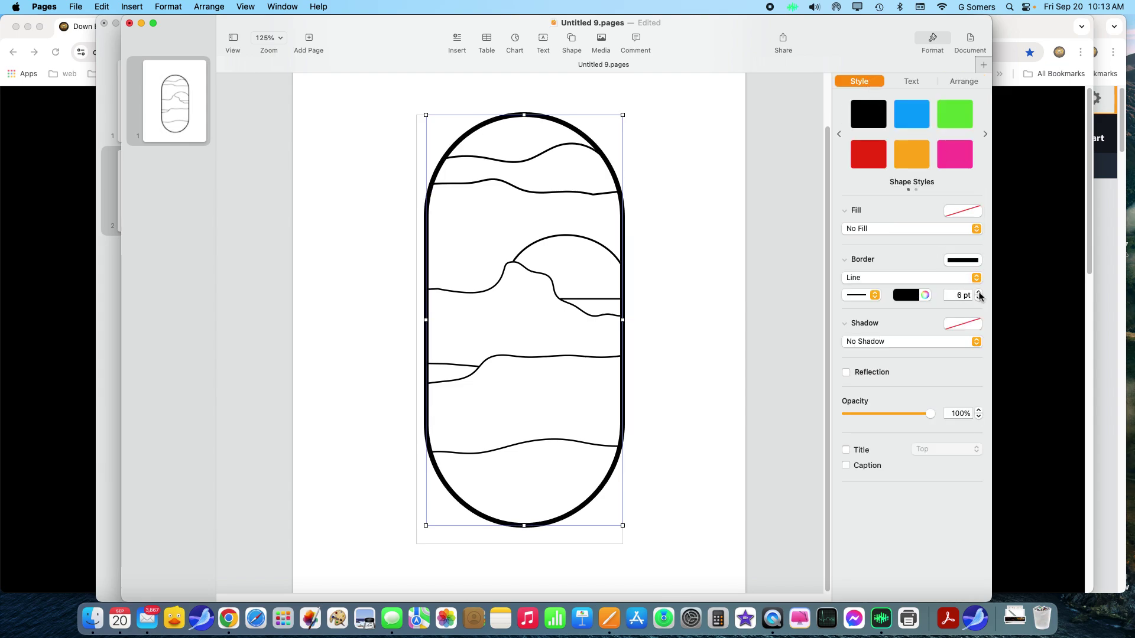
pyautogui.click(979, 299)
pyautogui.click(979, 299)
pyautogui.click(979, 299)
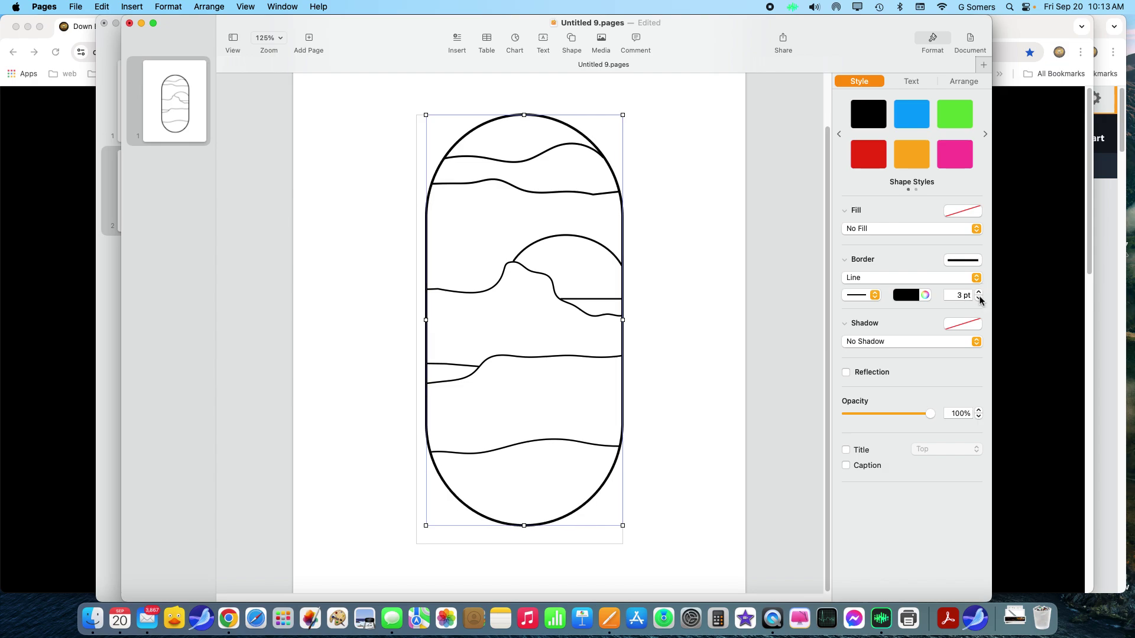
pyautogui.click(979, 299)
pyautogui.click(979, 292)
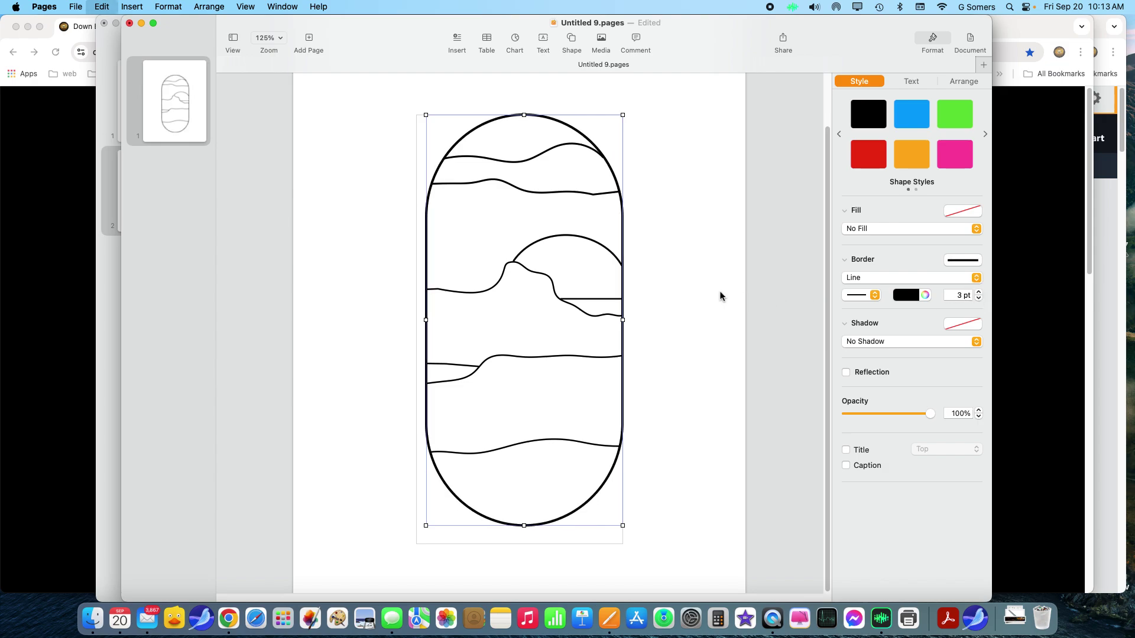
# - Select every shape inside the group, set their border width to 5 pt, and deselect them
pyautogui.press('super+a')
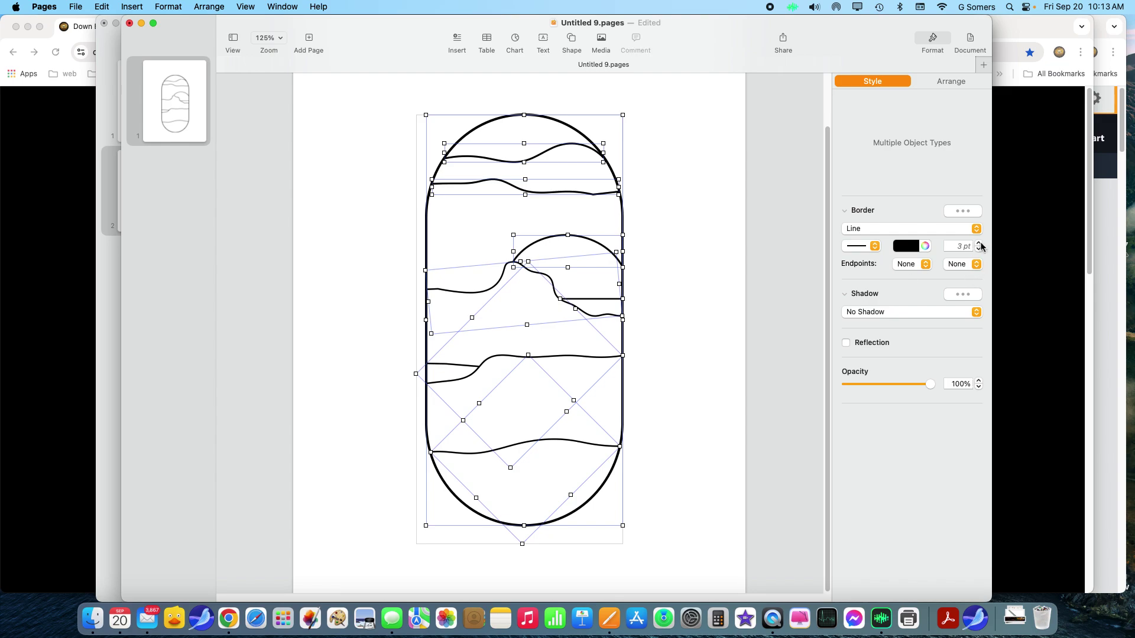
pyautogui.click(979, 243)
pyautogui.click(980, 243)
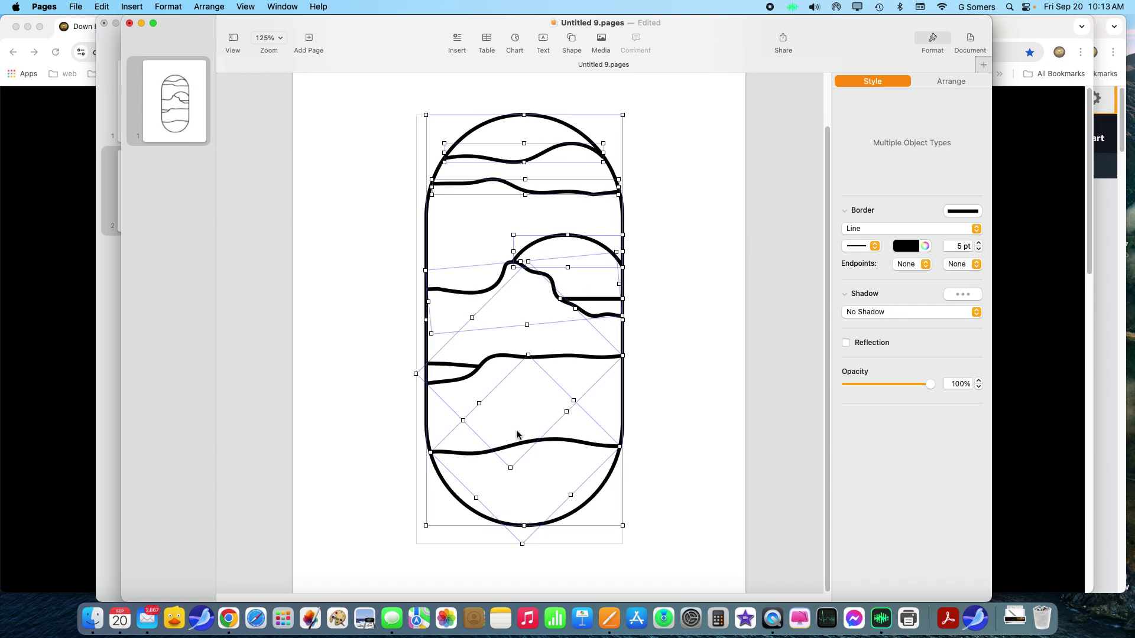
pyautogui.click(690, 256)
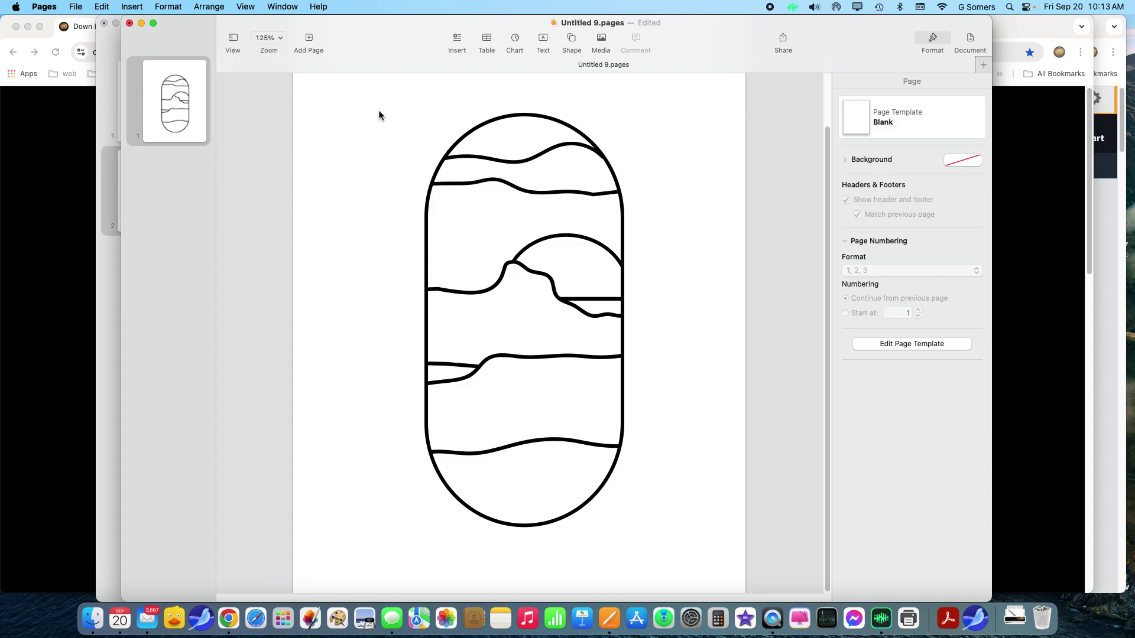
# - Select the grouped desert drawing, ungroup it into separate shapes, and clear the selection
pyautogui.moveTo(343, 92)
pyautogui.mouseDown()
pyautogui.moveTo(456, 106)
pyautogui.moveTo(658, 197)
pyautogui.moveTo(720, 378)
pyautogui.moveTo(717, 560)
pyautogui.mouseUp()
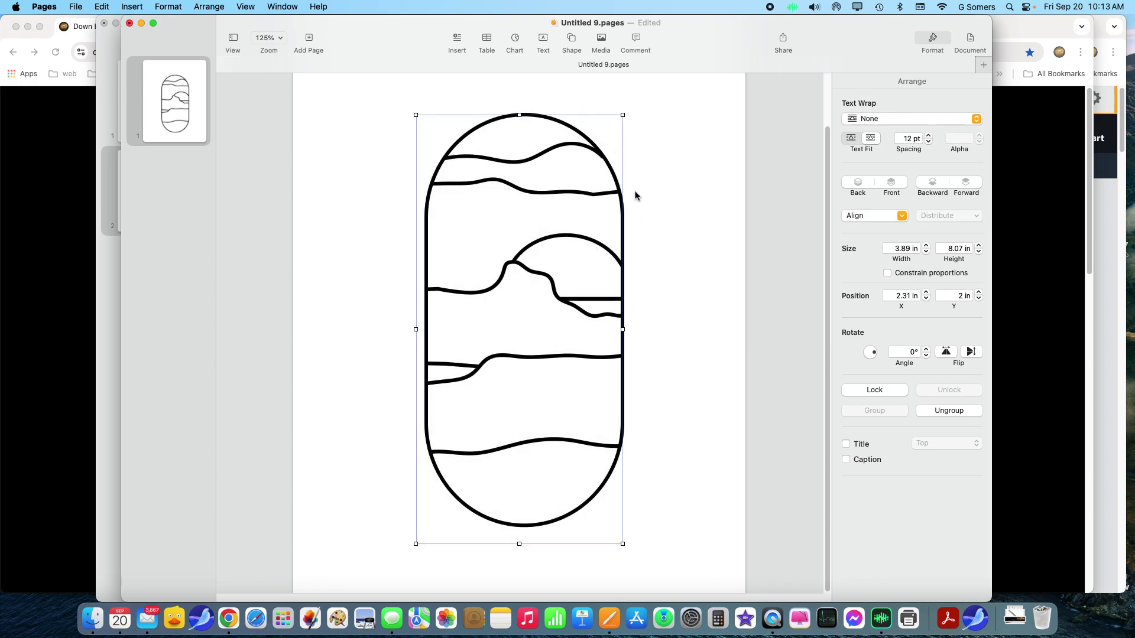
pyautogui.rightClick(710, 166)
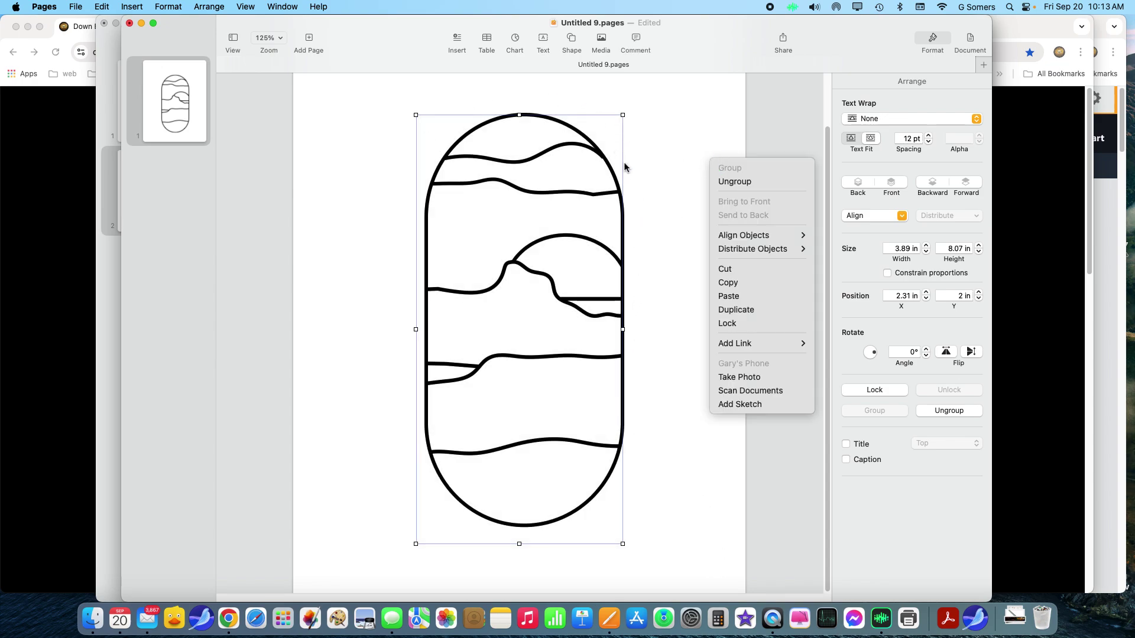
pyautogui.click(728, 182)
pyautogui.click(712, 195)
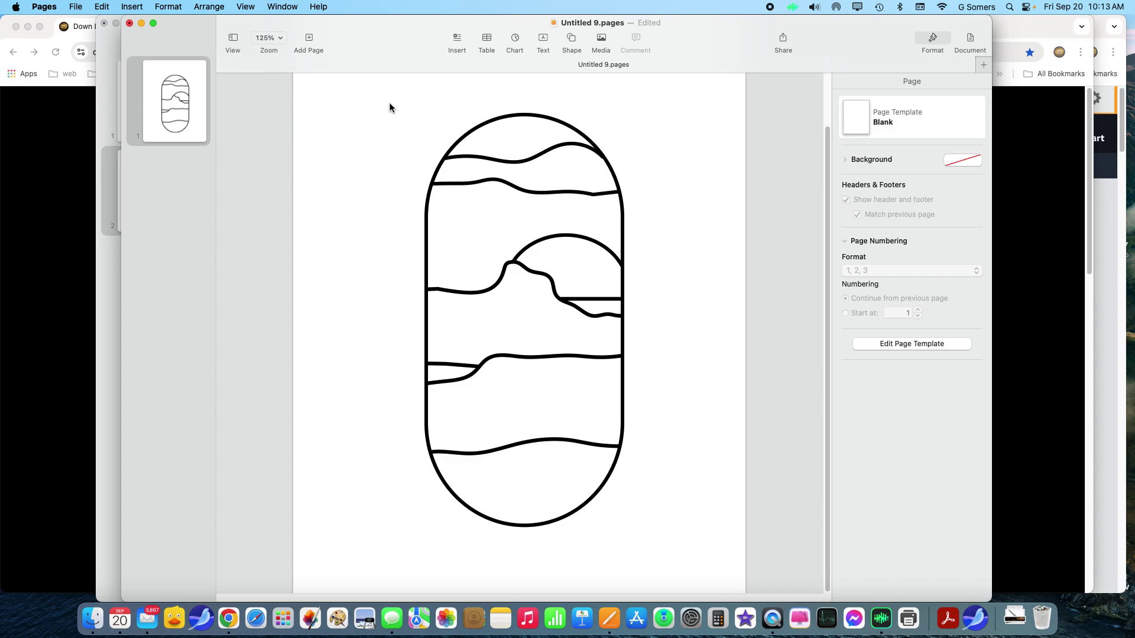
# - Select all shapes of the drawing, thin their border to 0.25 pt, and deselect them
pyautogui.moveTo(354, 102)
pyautogui.mouseDown()
pyautogui.moveTo(577, 148)
pyautogui.moveTo(679, 294)
pyautogui.moveTo(704, 421)
pyautogui.moveTo(703, 559)
pyautogui.mouseUp()
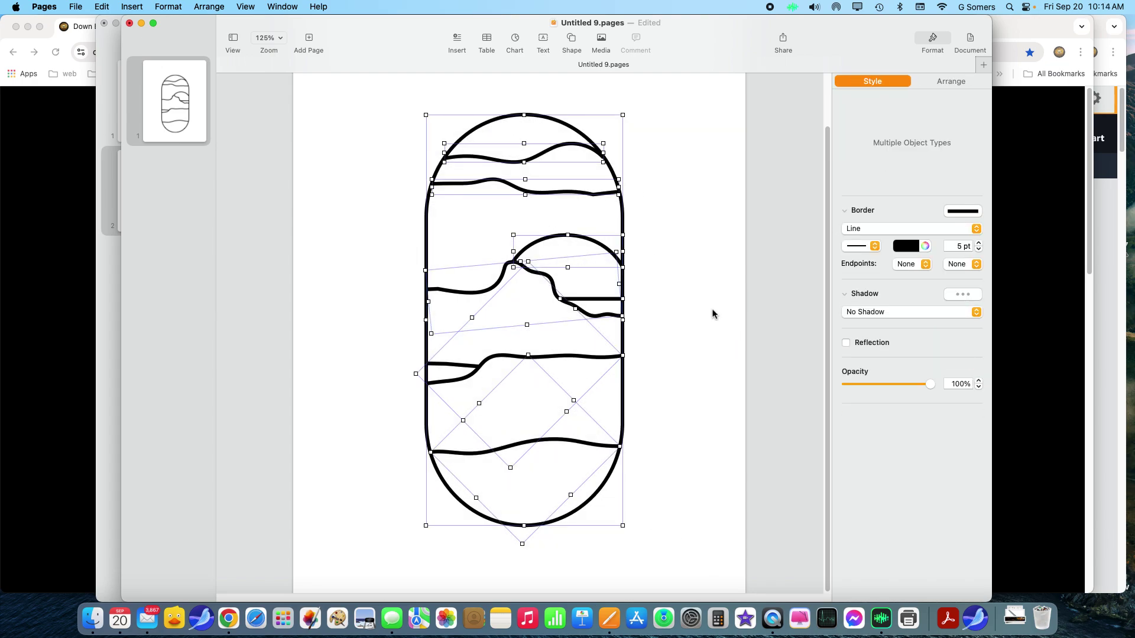
pyautogui.click(979, 250)
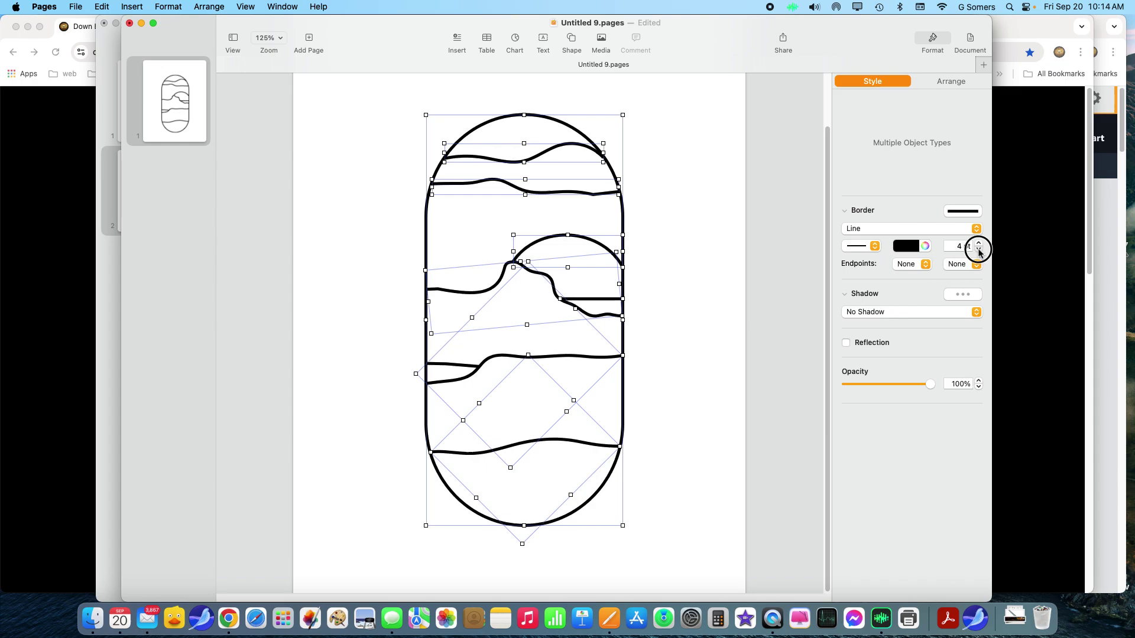
pyautogui.click(979, 251)
pyautogui.click(979, 251)
pyautogui.click(979, 251)
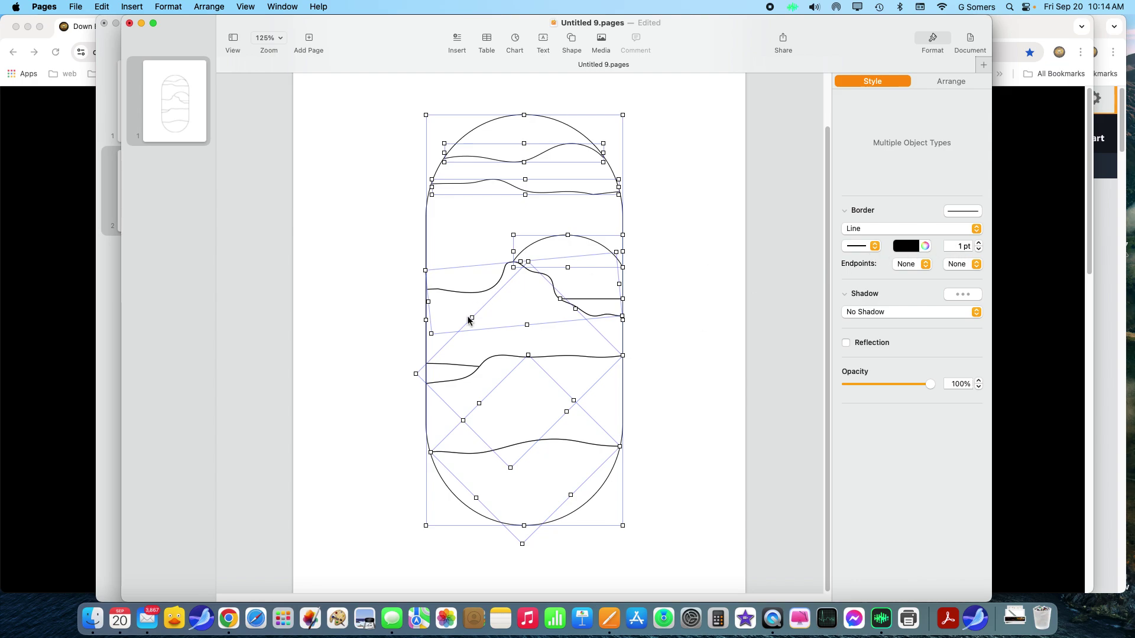
pyautogui.click(978, 250)
pyautogui.click(979, 250)
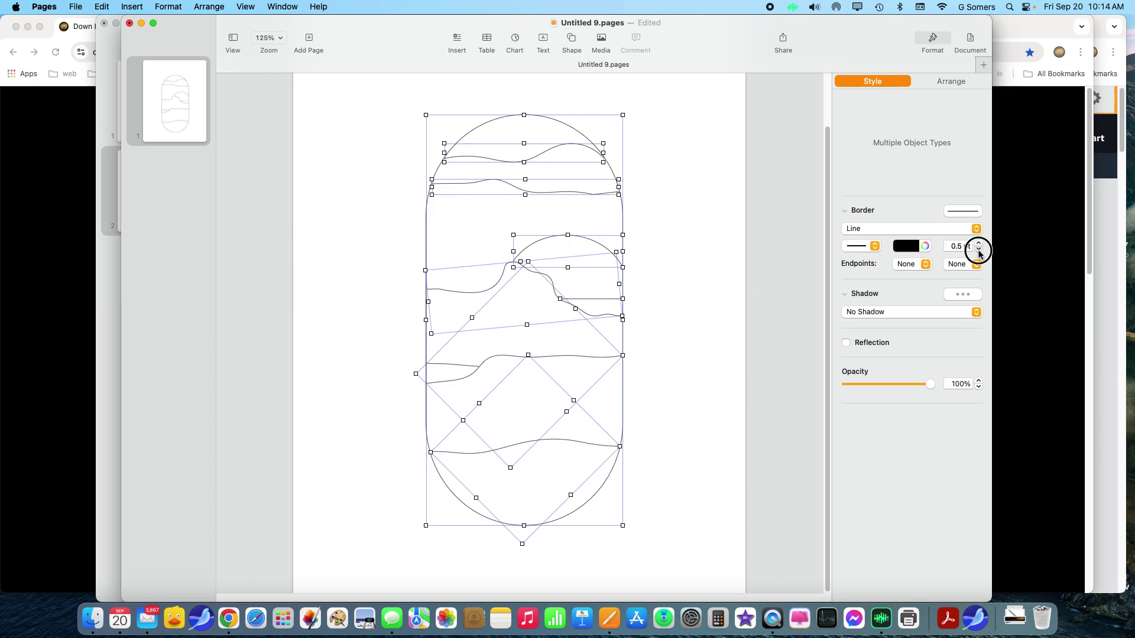
pyautogui.click(979, 250)
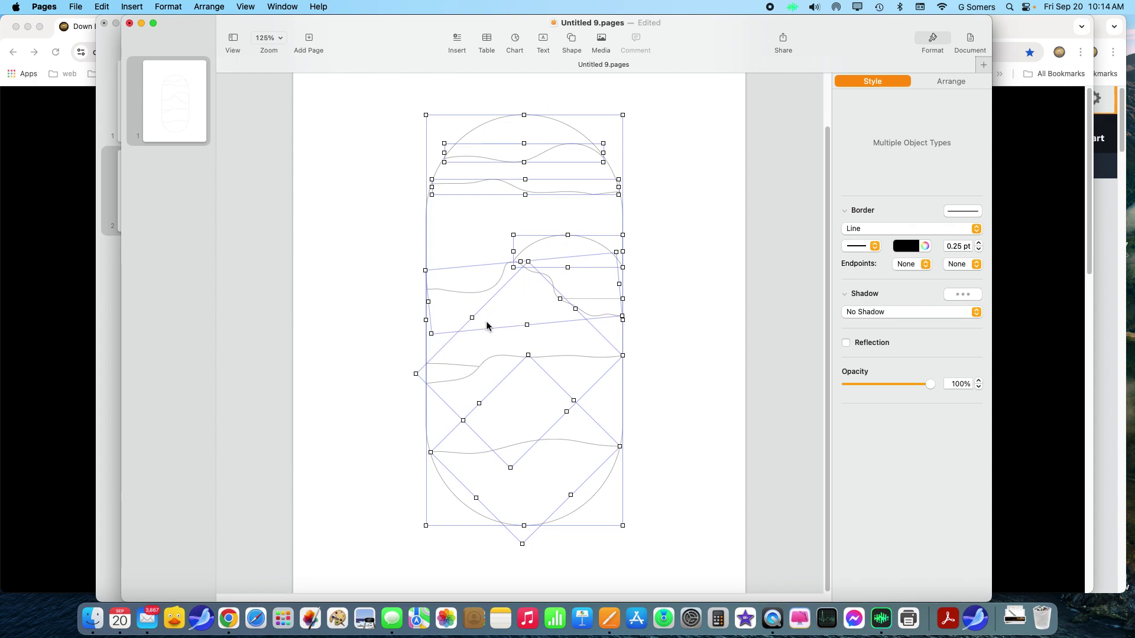
pyautogui.click(692, 300)
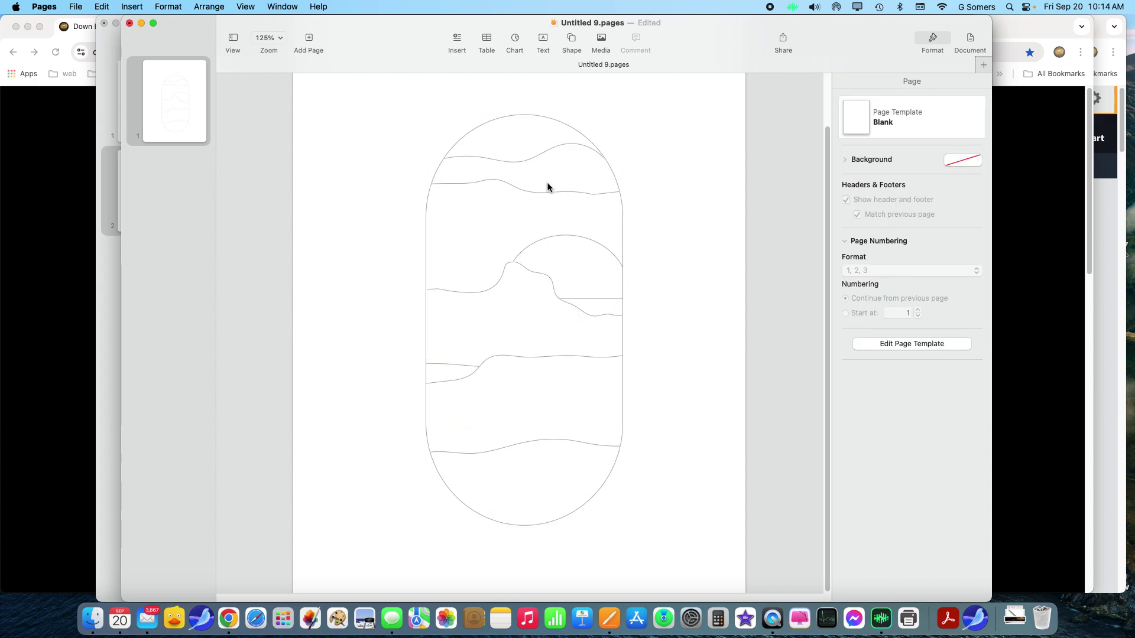
# - Reselect all shapes of the drawing, set their border width to 2 pt, and deselect them
pyautogui.click(537, 304)
pyautogui.click(712, 261)
pyautogui.moveTo(386, 104)
pyautogui.mouseDown()
pyautogui.moveTo(436, 117)
pyautogui.moveTo(646, 249)
pyautogui.moveTo(684, 484)
pyautogui.moveTo(677, 544)
pyautogui.mouseUp()
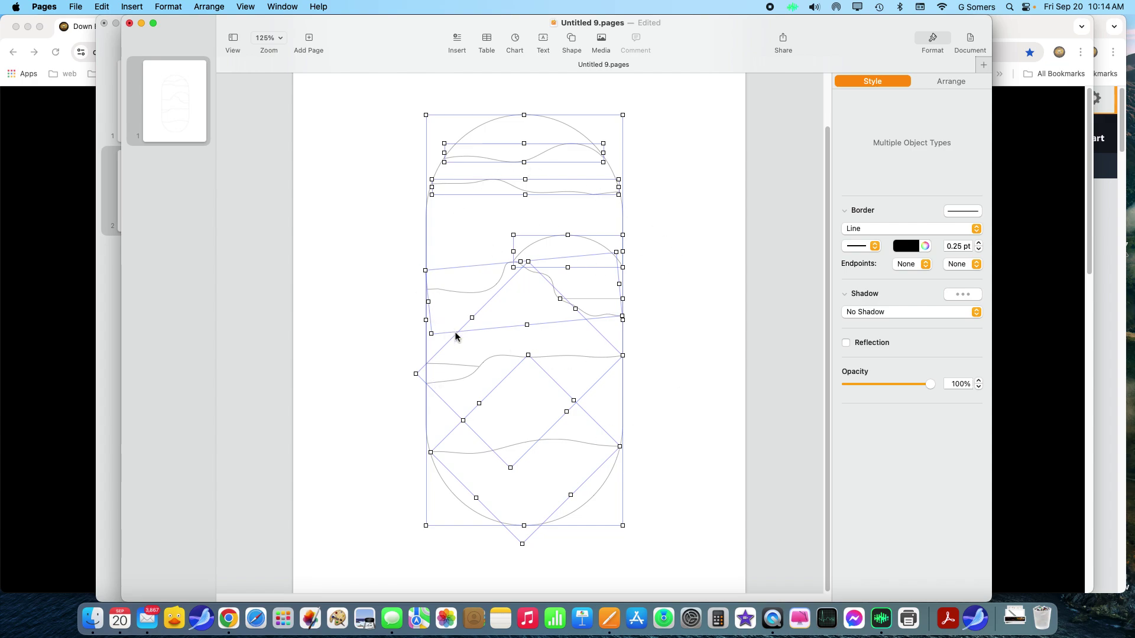
pyautogui.click(979, 244)
pyautogui.click(979, 244)
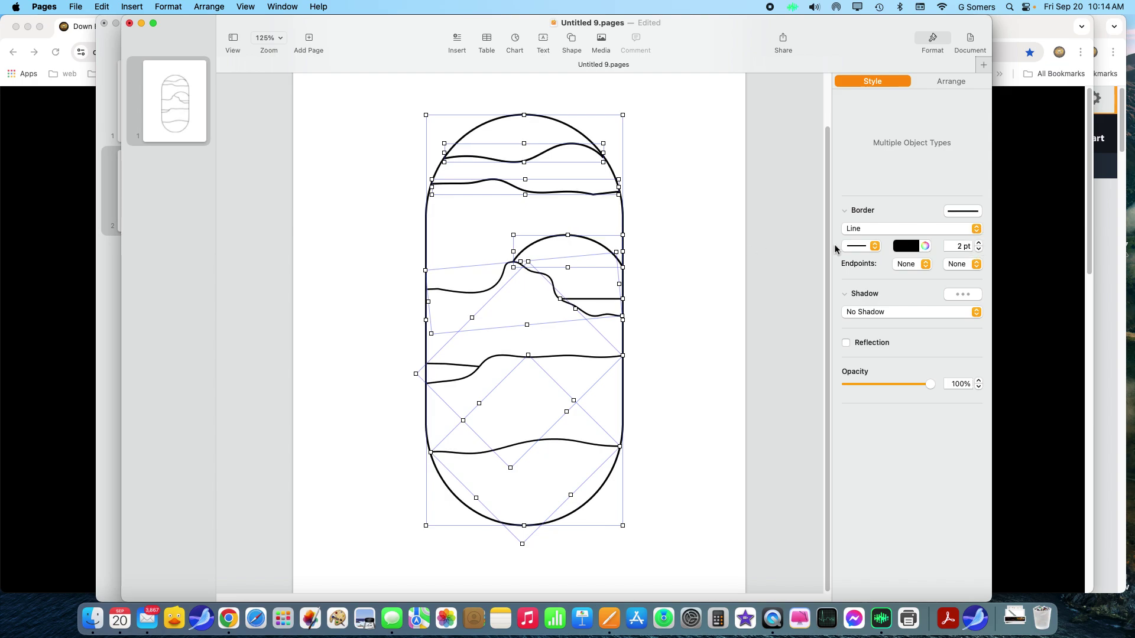
pyautogui.click(698, 230)
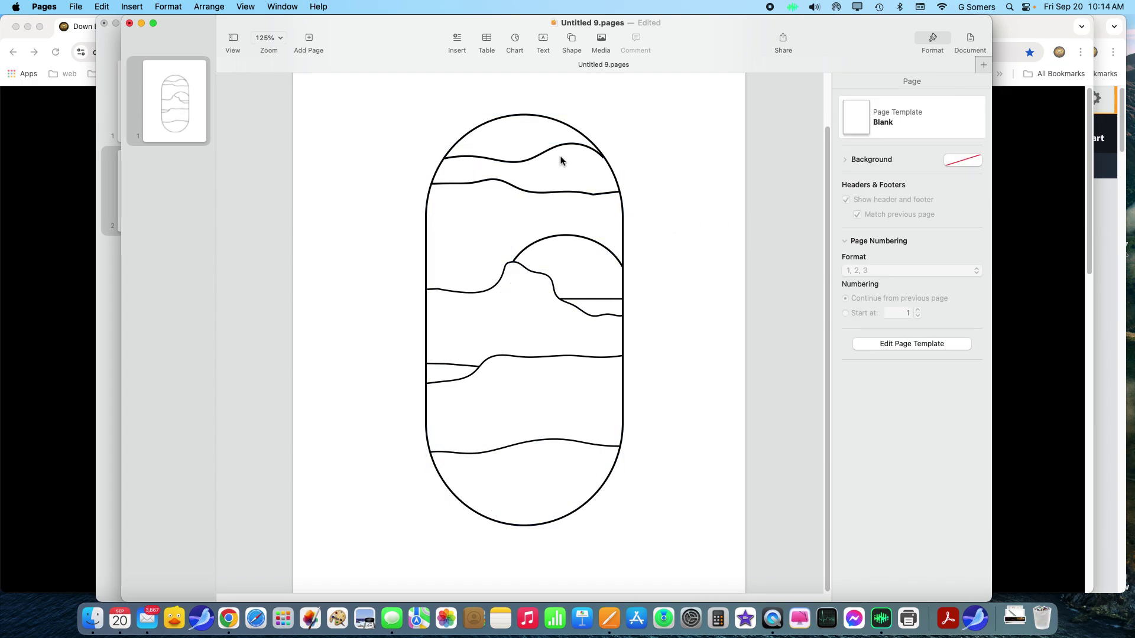
# - Add a text box extending outside the capsule with the label "1" and centre its text
pyautogui.click(544, 40)
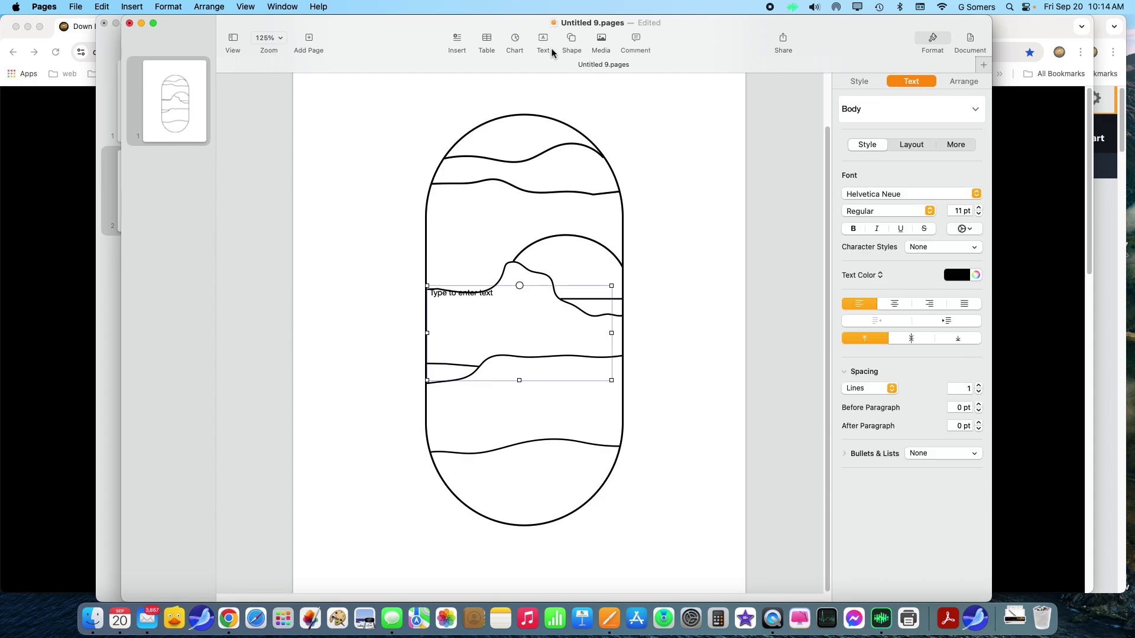
pyautogui.moveTo(491, 293)
pyautogui.mouseDown()
pyautogui.moveTo(394, 253)
pyautogui.moveTo(367, 209)
pyautogui.moveTo(397, 211)
pyautogui.mouseUp()
pyautogui.doubleClick(395, 211)
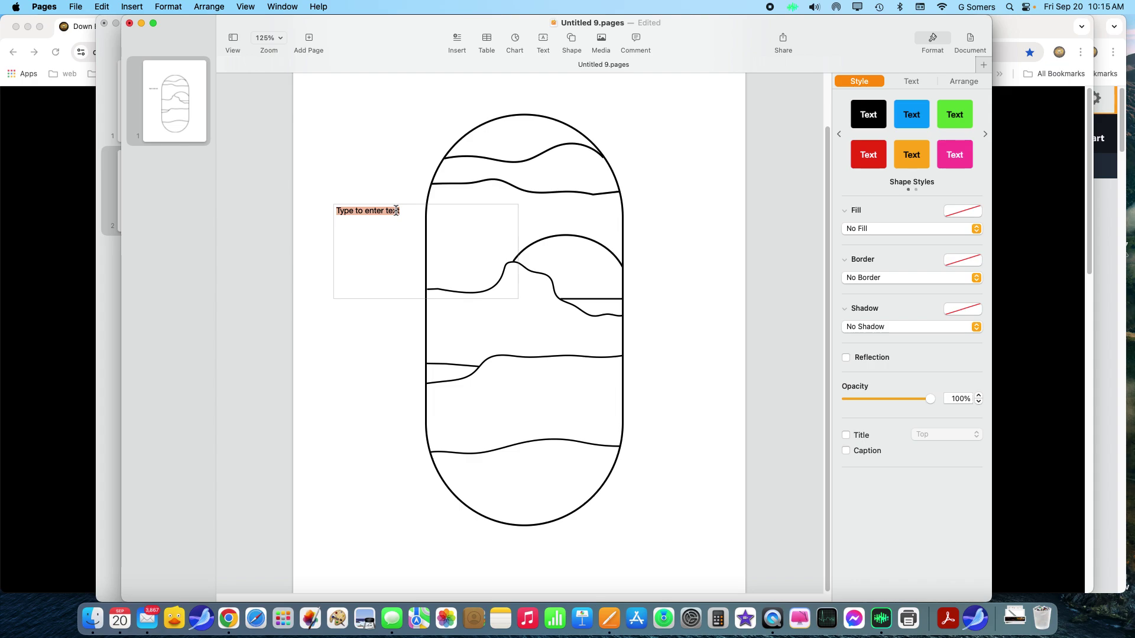
pyautogui.write('1')
pyautogui.click(911, 83)
pyautogui.click(895, 303)
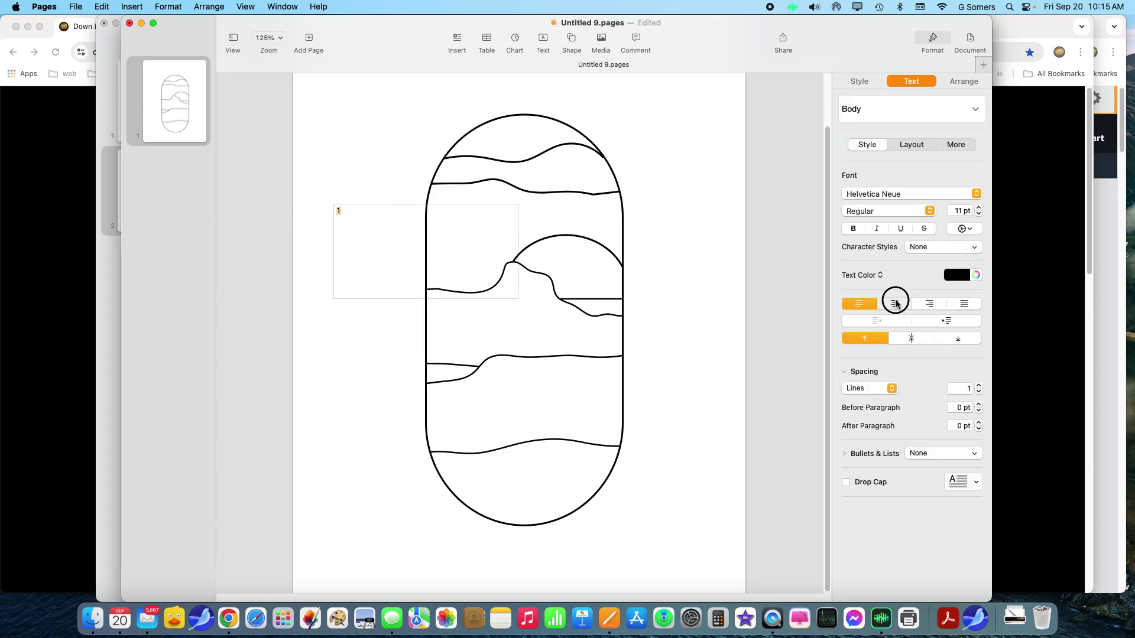
pyautogui.click(397, 136)
# - Shrink the "1" text box to a small square beside the capsule and set its font size to 14 pt
pyautogui.moveTo(415, 214); pyautogui.dragTo(465, 222)
pyautogui.moveTo(567, 308); pyautogui.dragTo(410, 240)
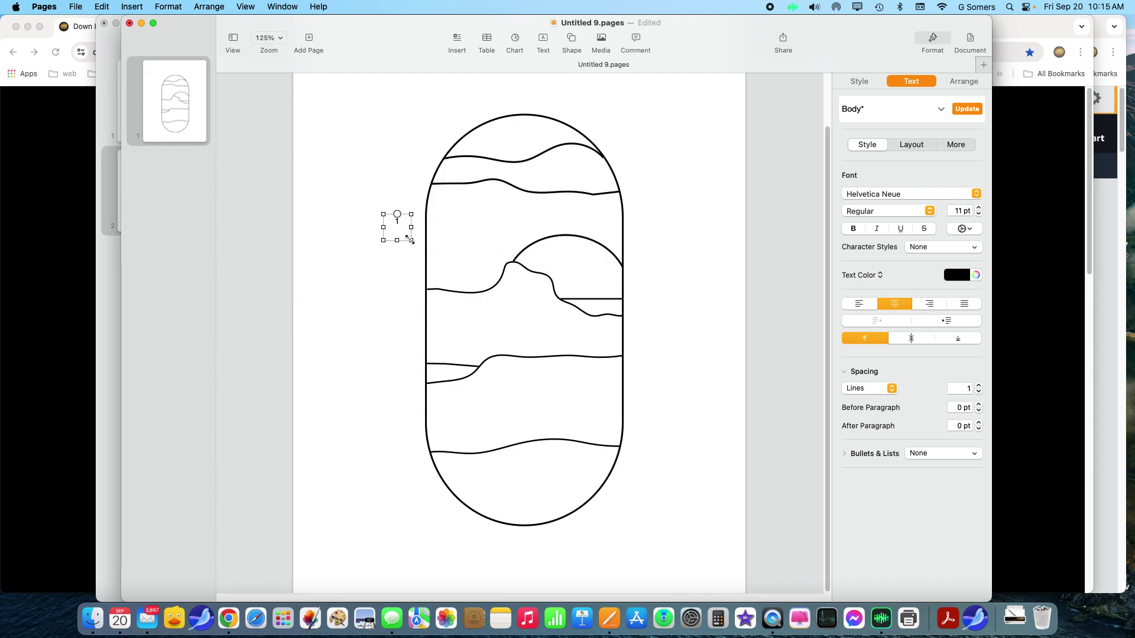
pyautogui.doubleClick(403, 223)
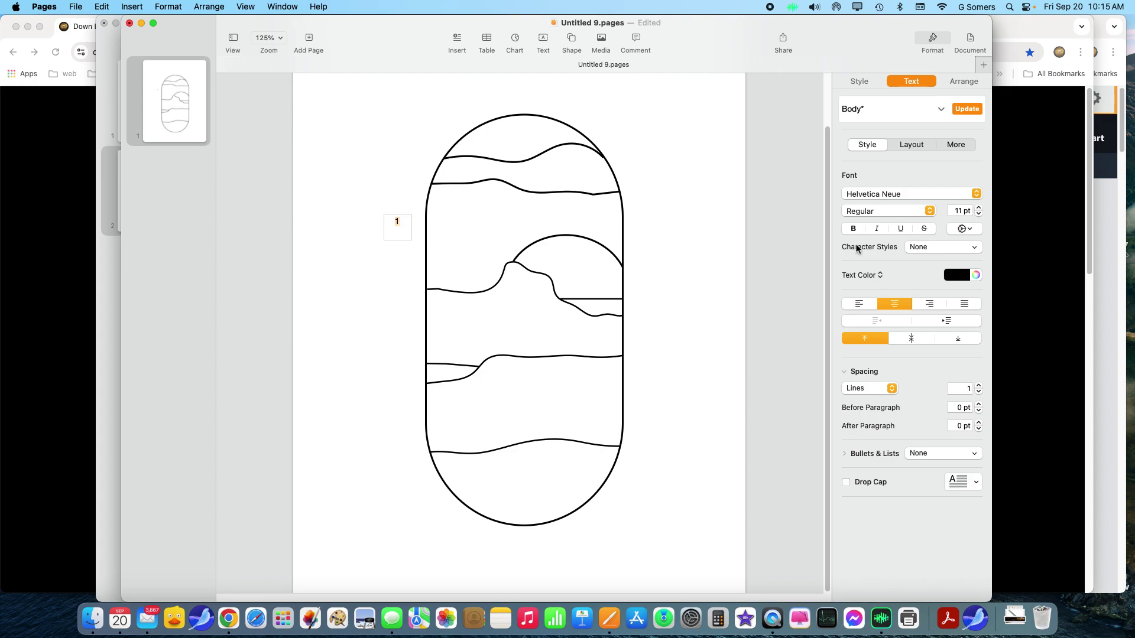
pyautogui.click(979, 208)
pyautogui.click(979, 209)
pyautogui.click(979, 208)
pyautogui.click(776, 209)
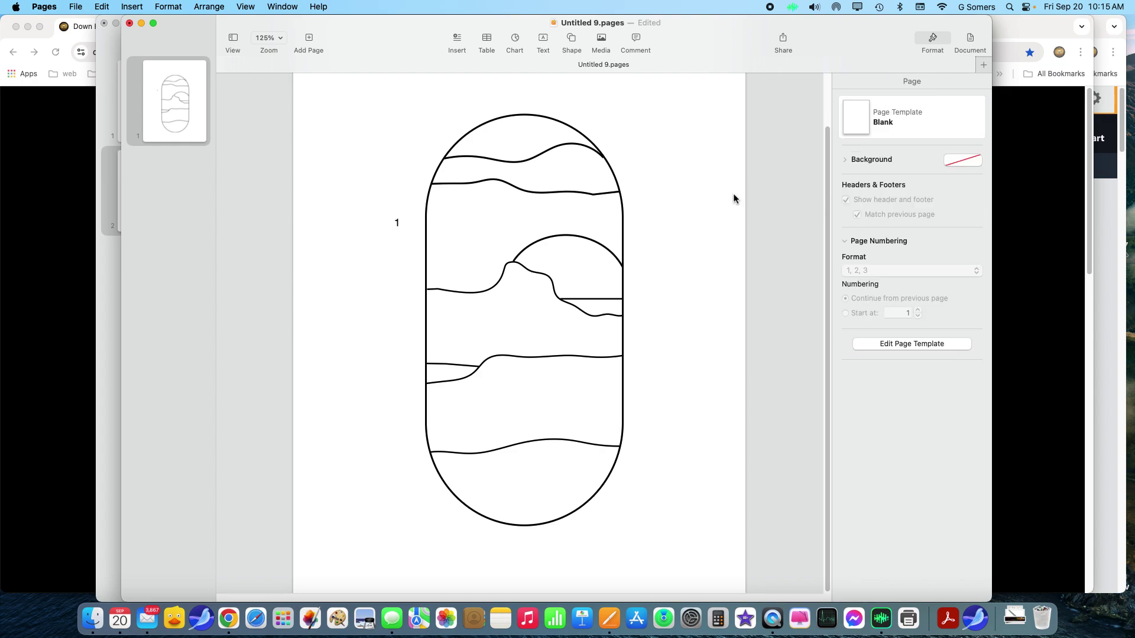
# - Move the "1" label into the uppermost section of the capsule and deselect it
pyautogui.click(395, 223)
pyautogui.moveTo(395, 224); pyautogui.dragTo(530, 143)
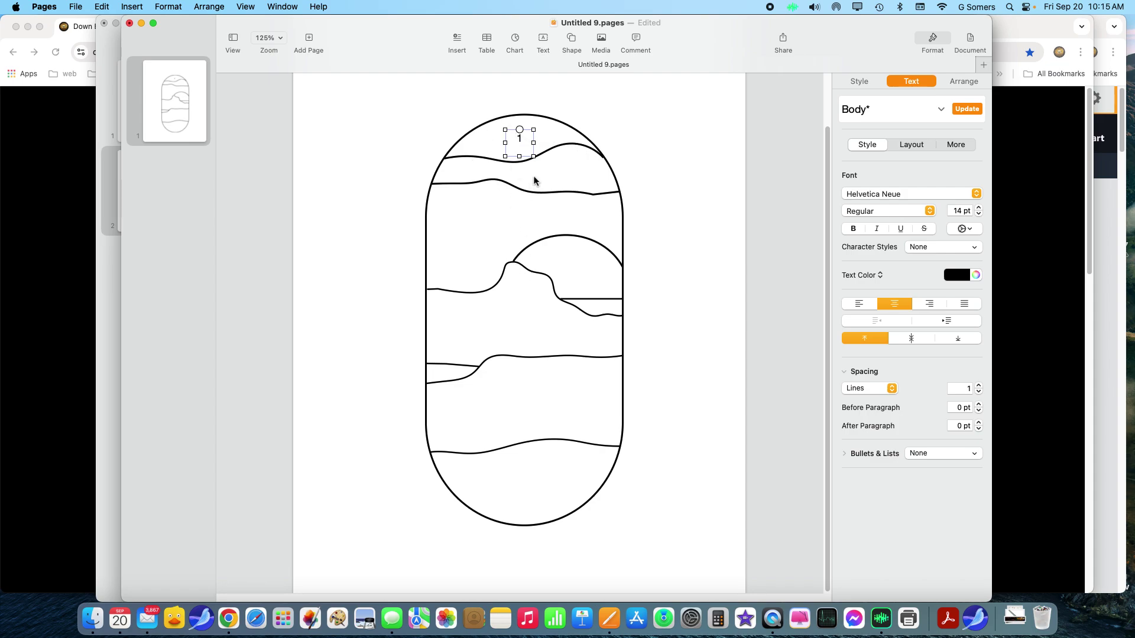
pyautogui.click(671, 142)
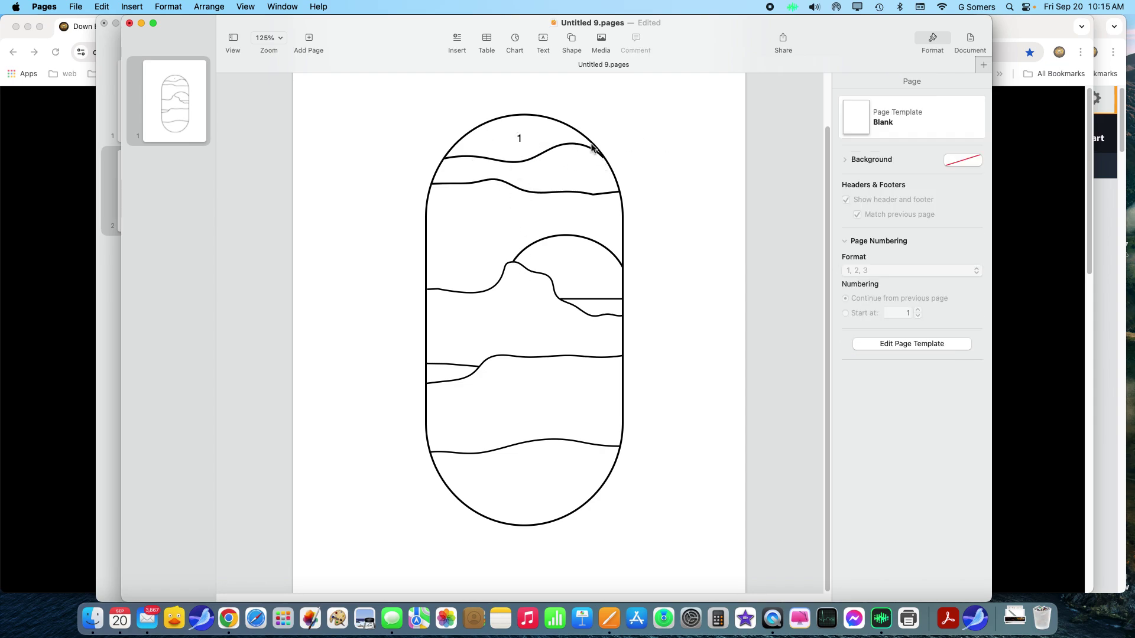
pyautogui.doubleClick(591, 147)
pyautogui.click(603, 157)
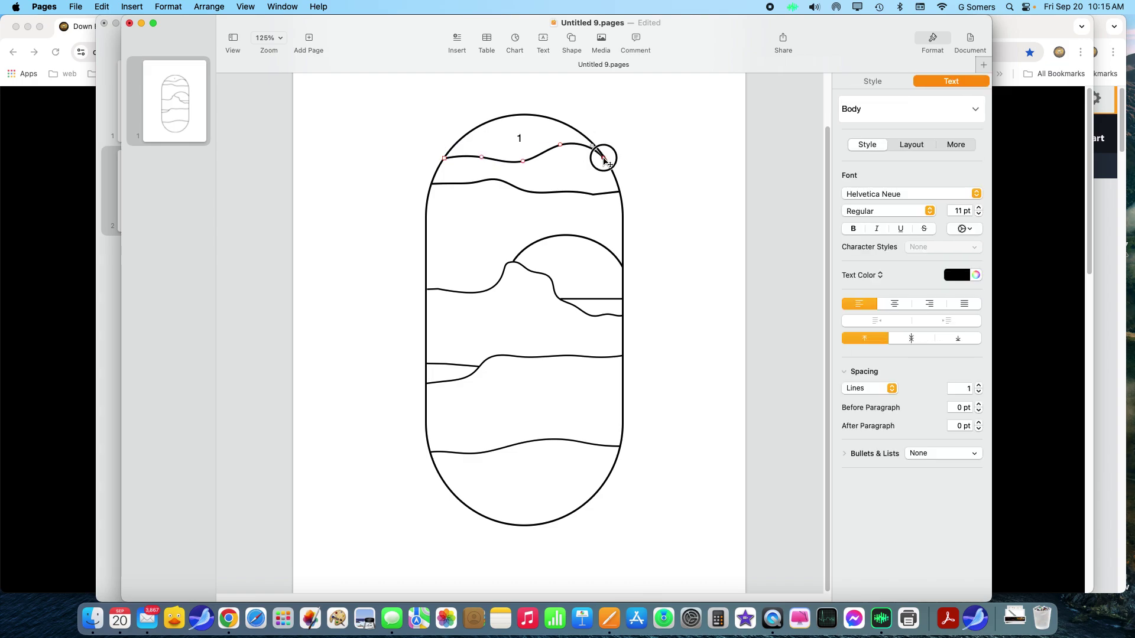
pyautogui.click(667, 155)
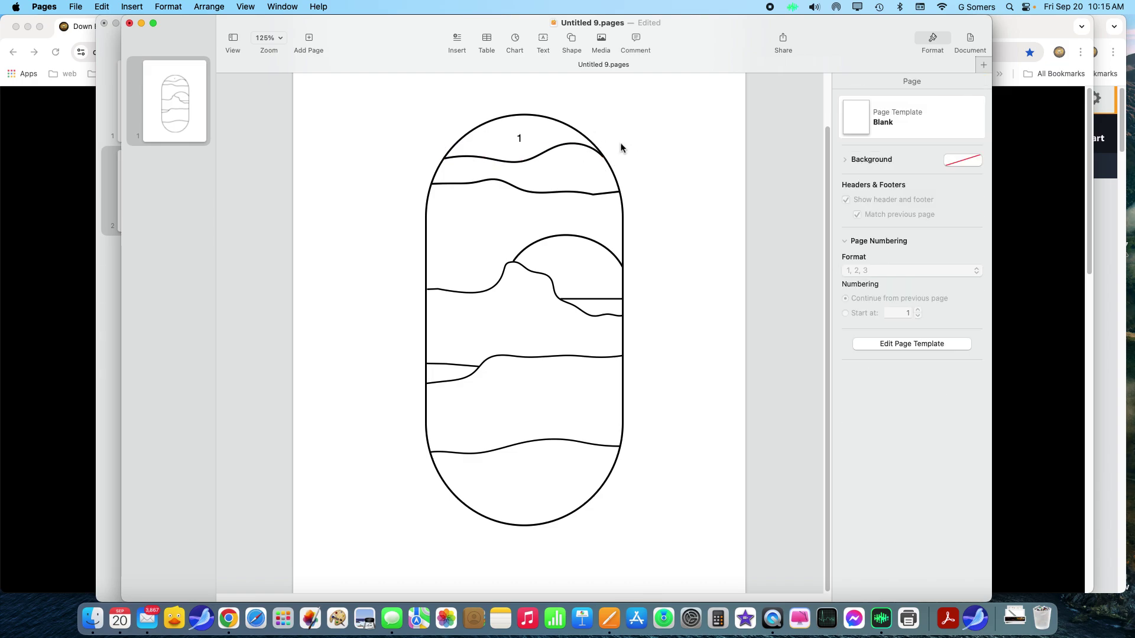
pyautogui.click(522, 138)
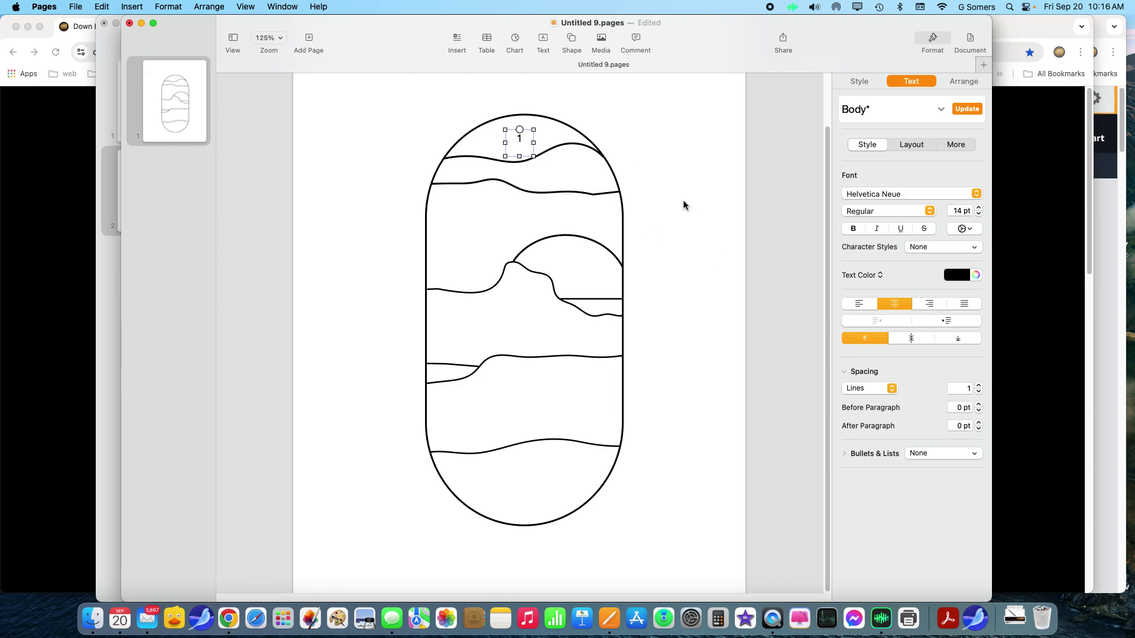
pyautogui.click(596, 245)
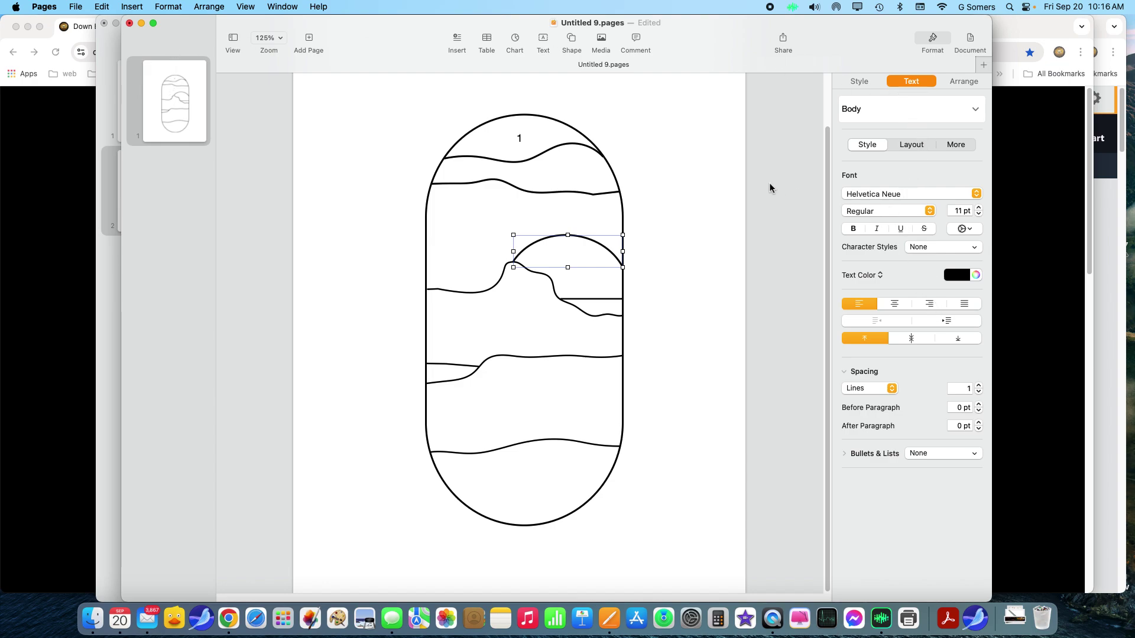
pyautogui.click(700, 220)
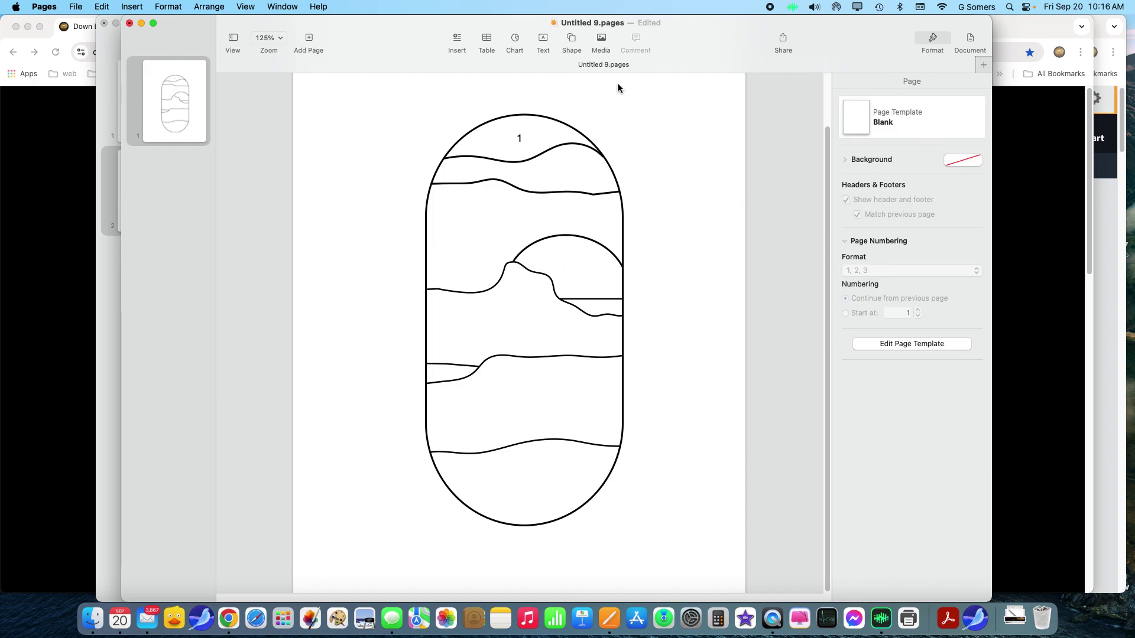
# - Copy the "1" label, paste it, and move the duplicate into the open area beside the sun arc
pyautogui.click(520, 138)
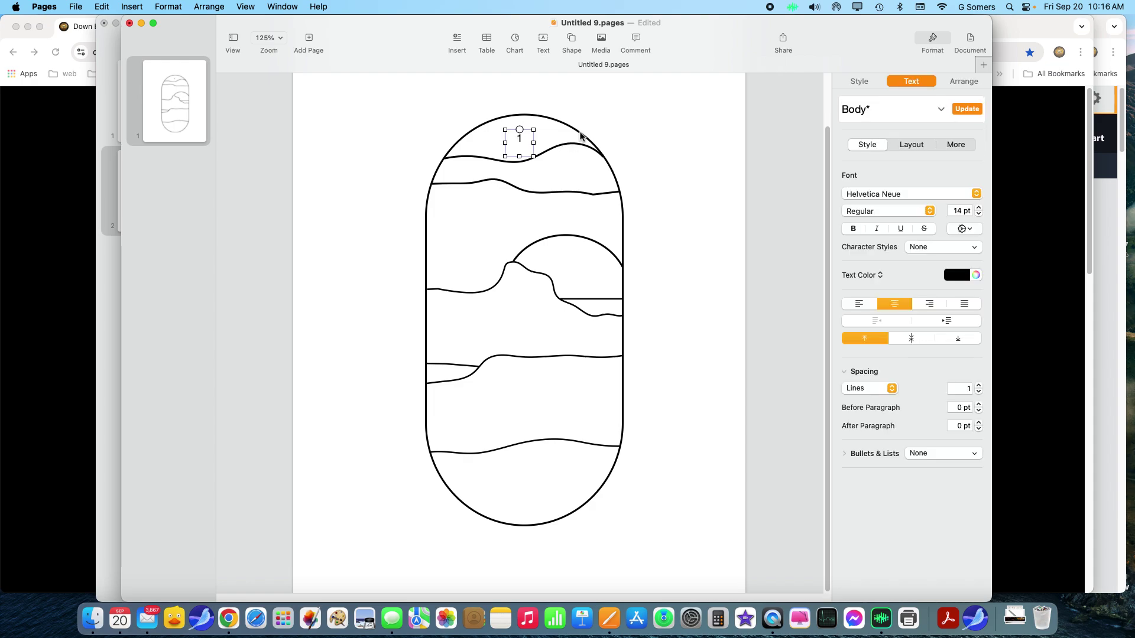
pyautogui.click(488, 228)
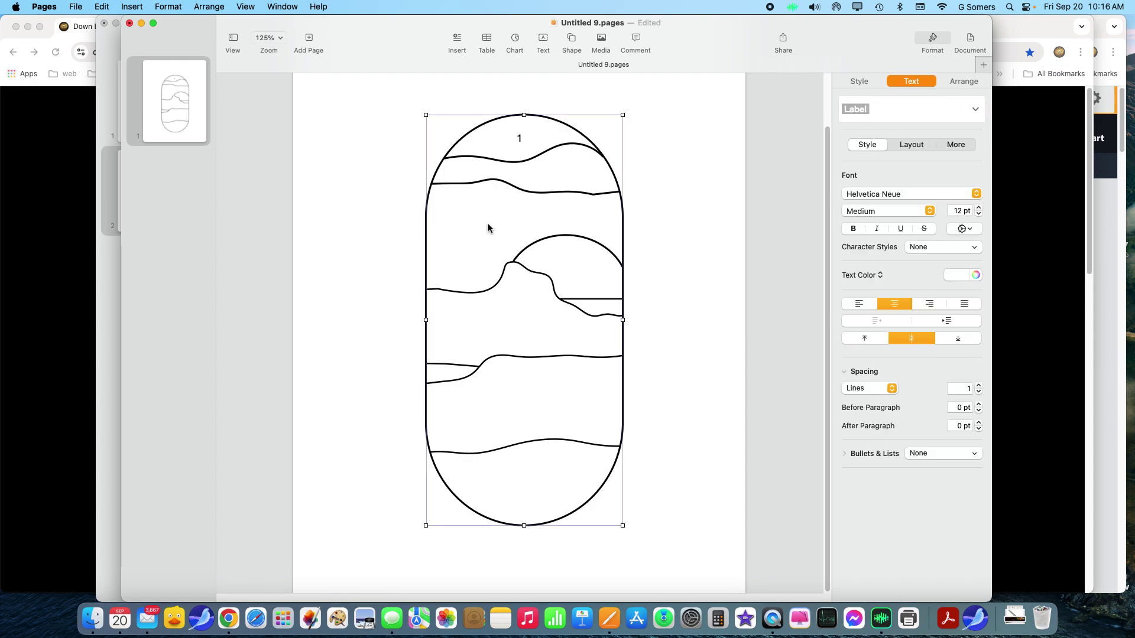
pyautogui.press('super+v')
pyautogui.moveTo(535, 156); pyautogui.dragTo(481, 225)
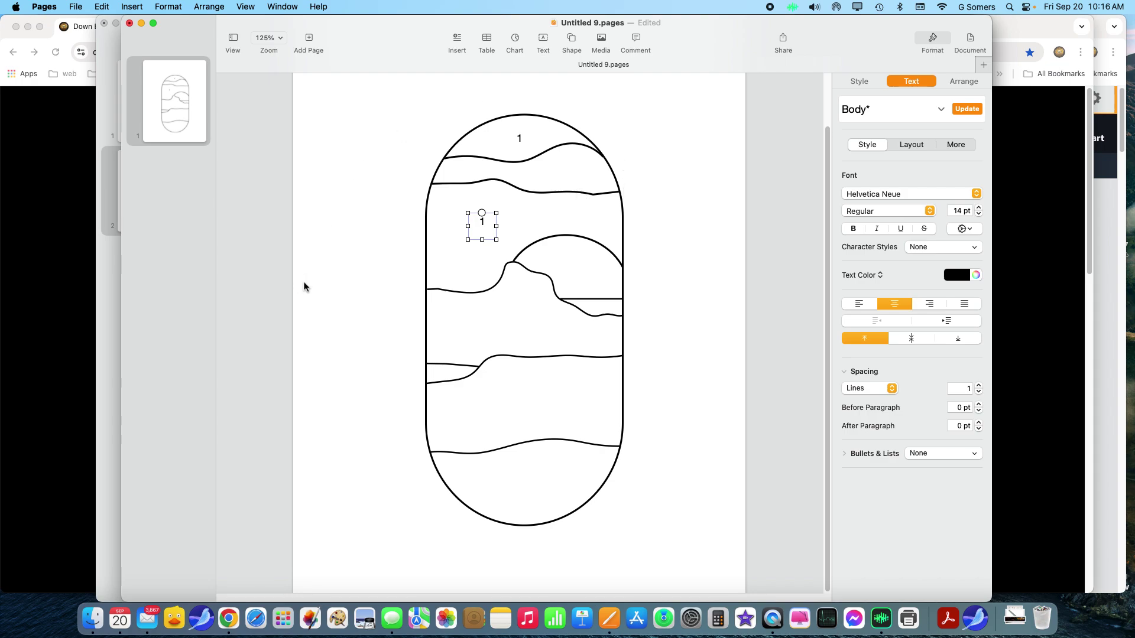
pyautogui.click(603, 360)
pyautogui.click(667, 320)
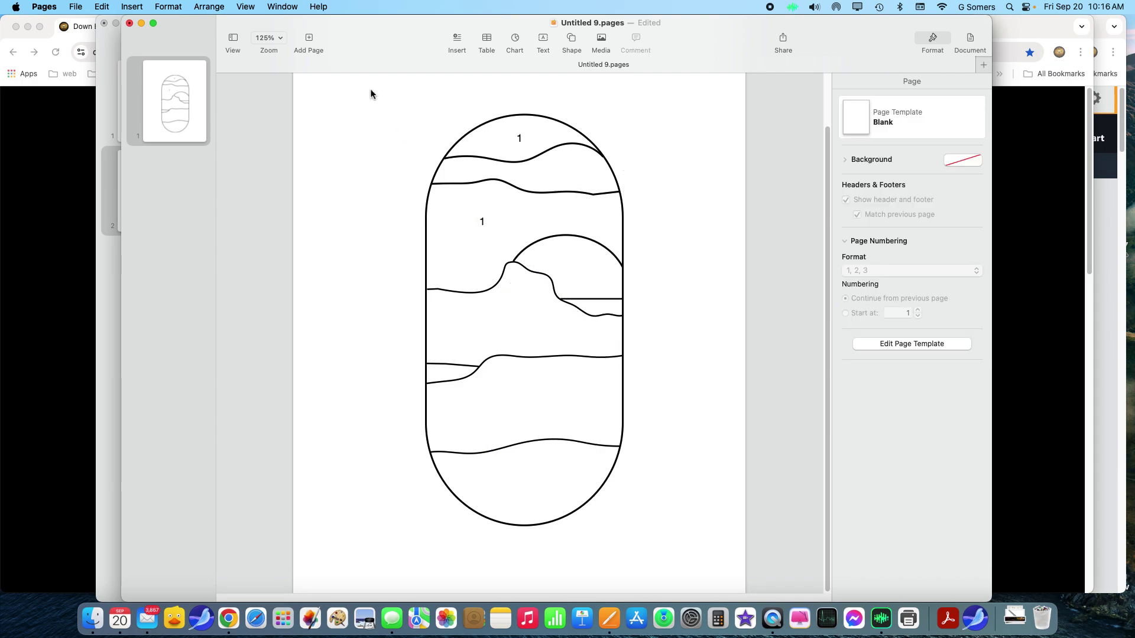
# - Delete both "1" labels from the capsule drawing
pyautogui.click(522, 140)
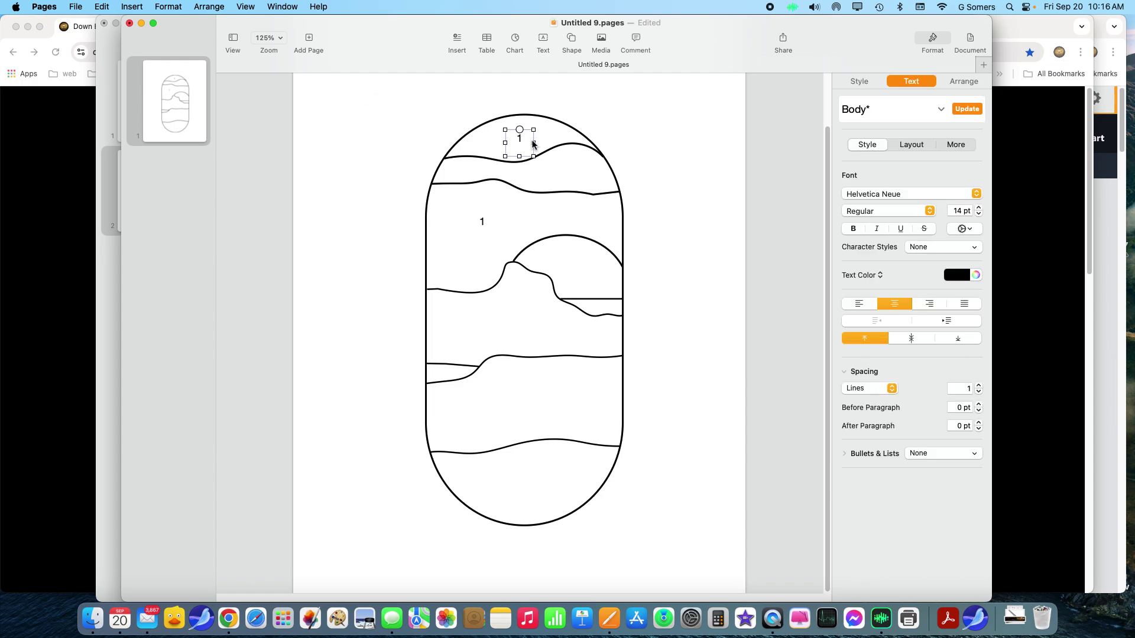
pyautogui.press('Delete')
pyautogui.click(483, 220)
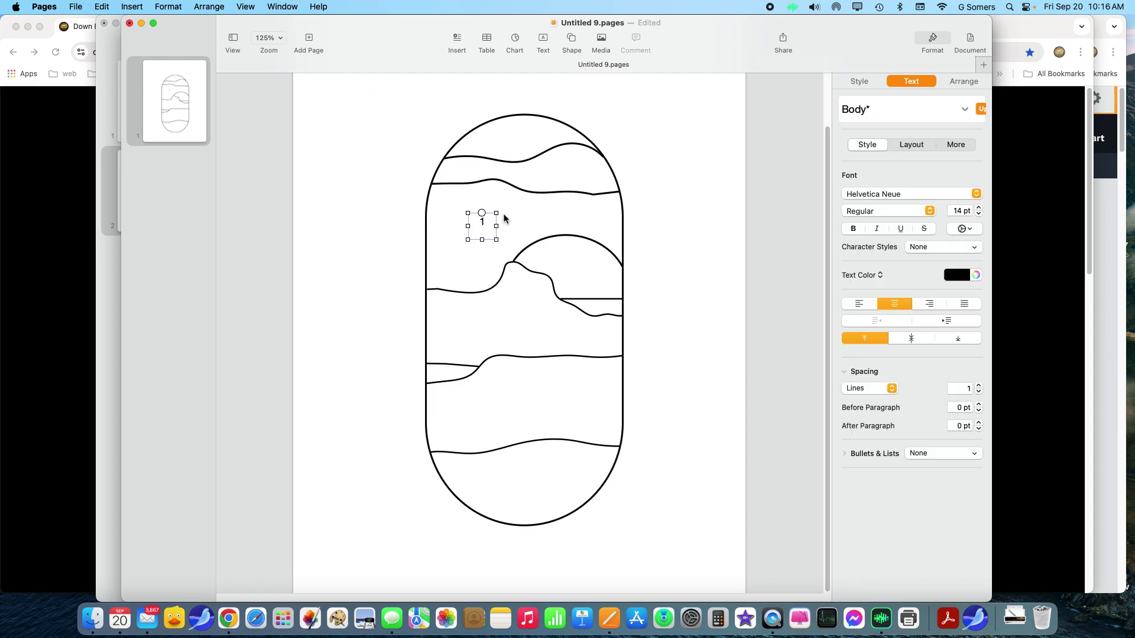
pyautogui.press('Delete')
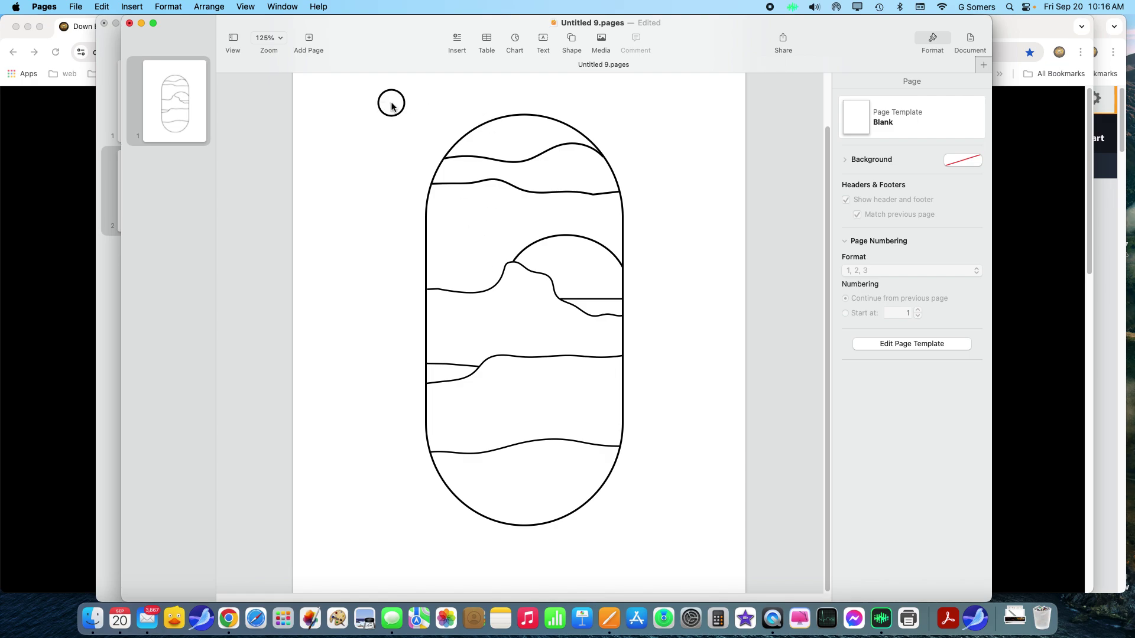
# - Capture the whole capsule drawing to the clipboard and open it as a new image in Preview
pyautogui.moveTo(381, 102)
pyautogui.mouseDown()
pyautogui.moveTo(608, 202)
pyautogui.moveTo(675, 553)
pyautogui.mouseUp()
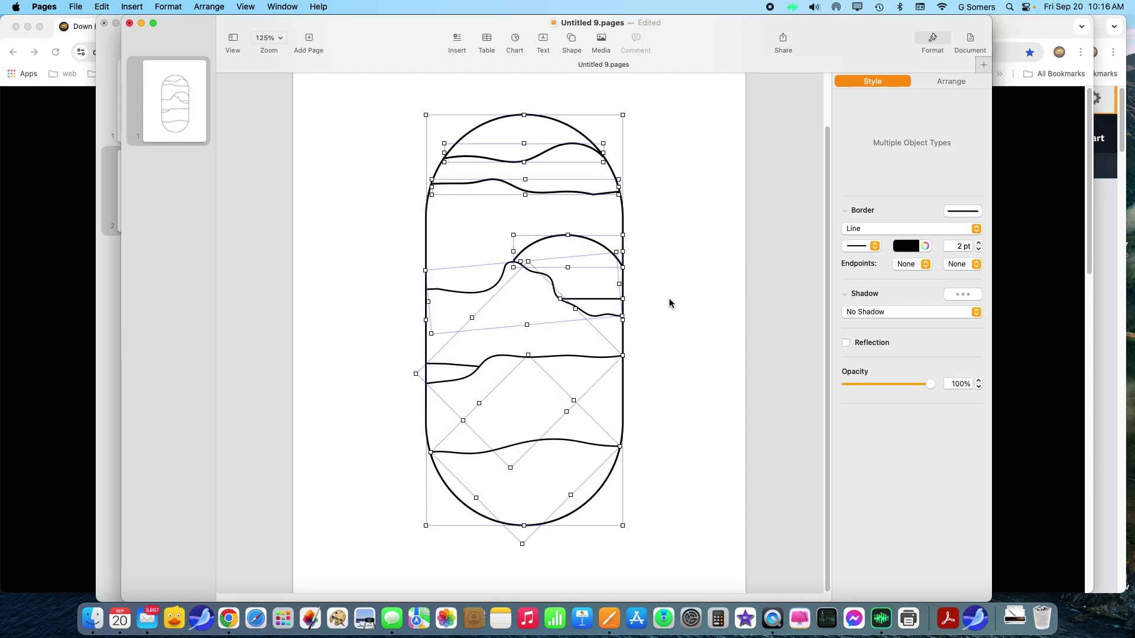
pyautogui.click(670, 300)
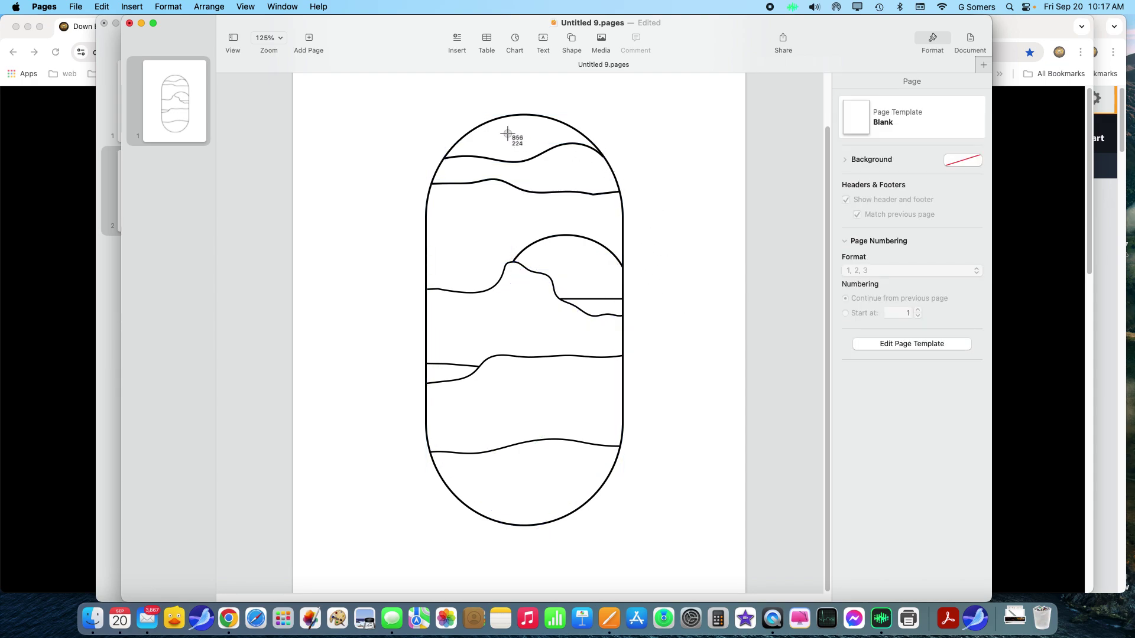
pyautogui.moveTo(376, 93)
pyautogui.mouseDown()
pyautogui.moveTo(550, 202)
pyautogui.moveTo(666, 463)
pyautogui.moveTo(686, 541)
pyautogui.moveTo(675, 559)
pyautogui.mouseUp()
pyautogui.click(367, 614)
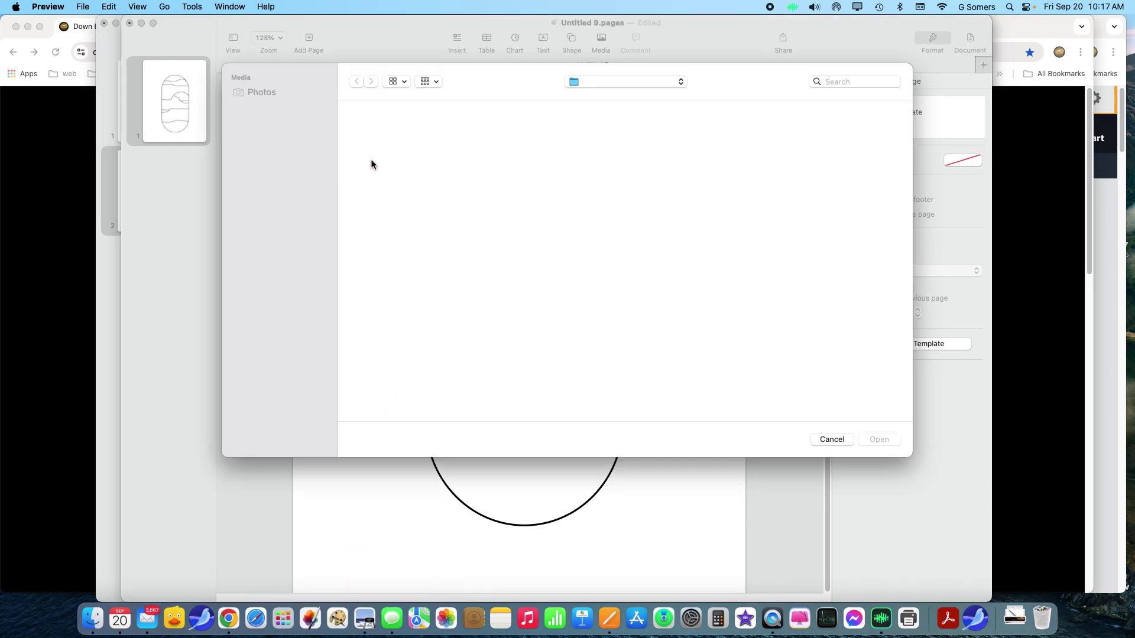
pyautogui.click(82, 7)
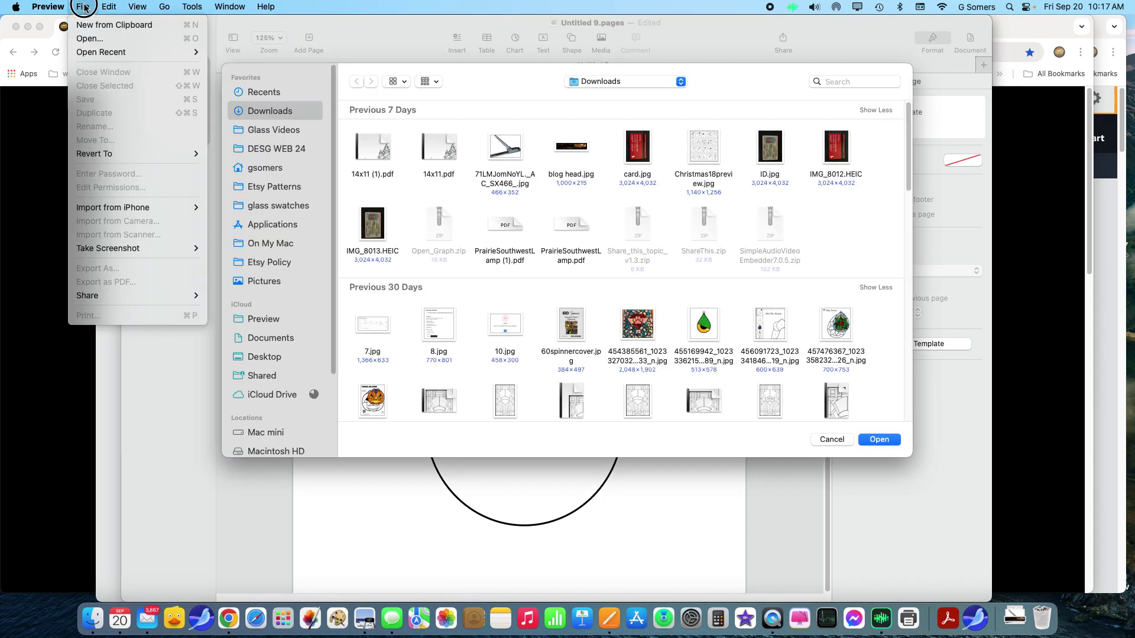
pyautogui.click(96, 26)
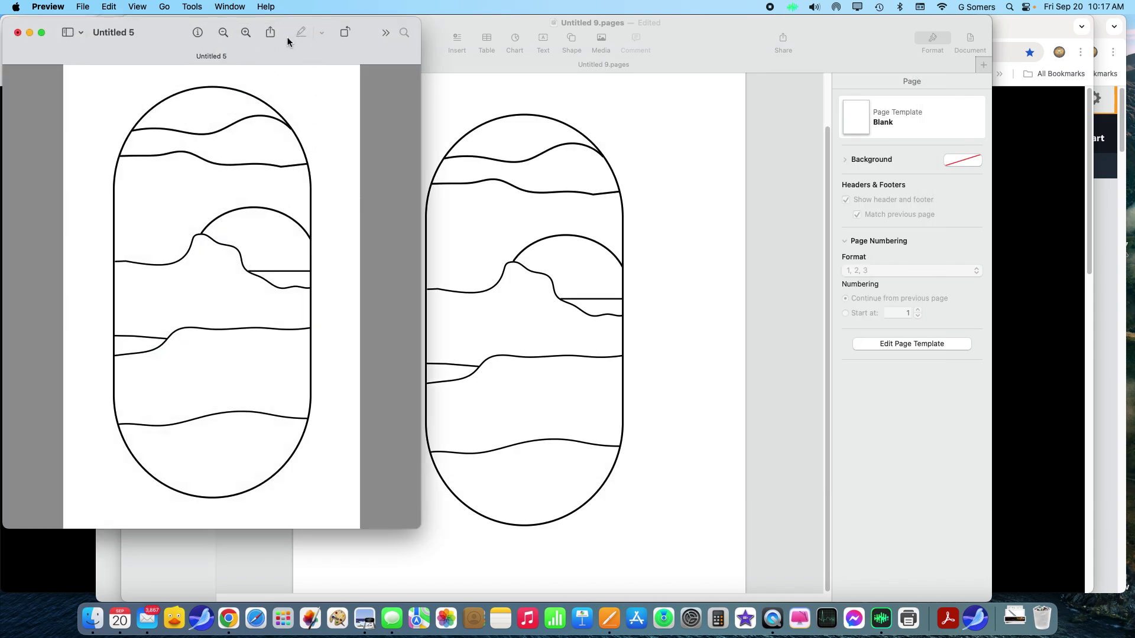
# - Remove the white background around the capsule in the captured image
pyautogui.click(386, 33)
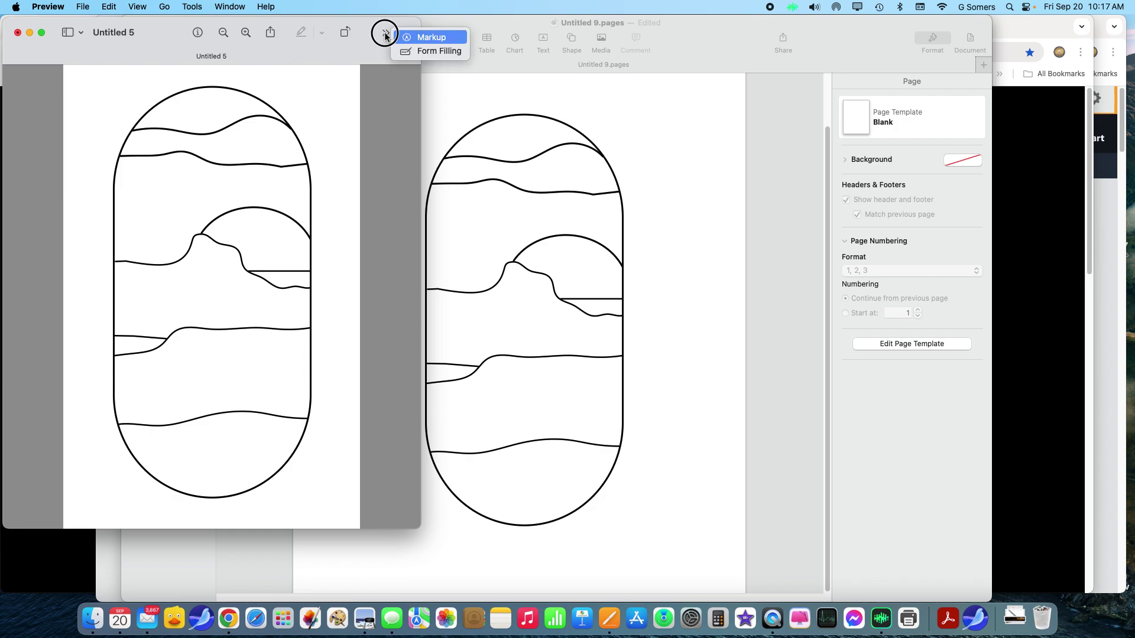
pyautogui.click(385, 35)
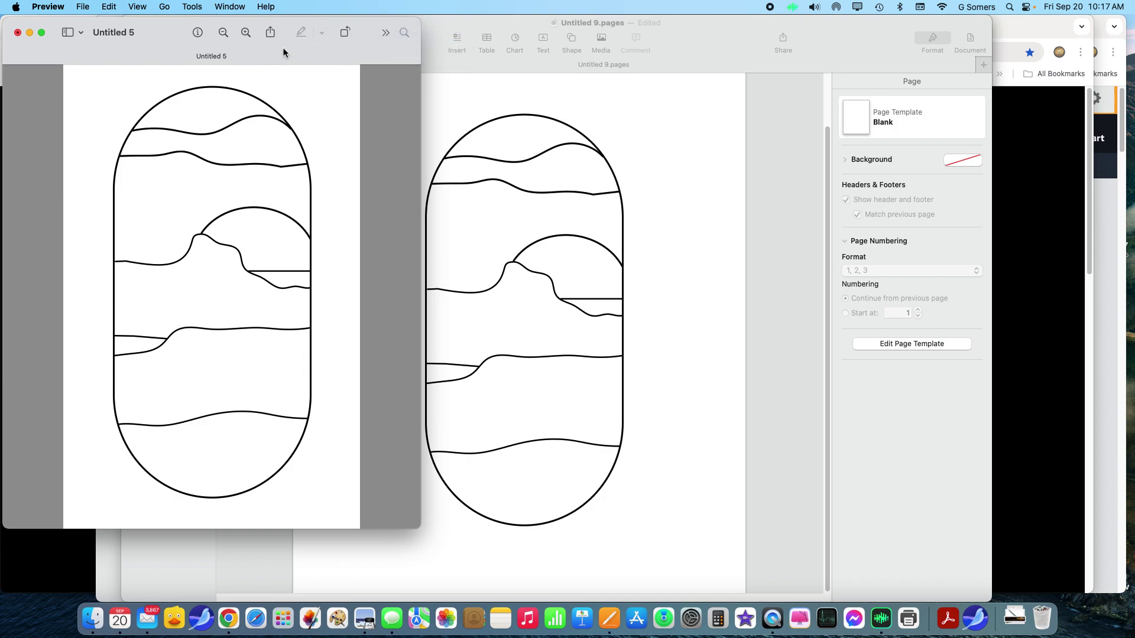
pyautogui.click(193, 7)
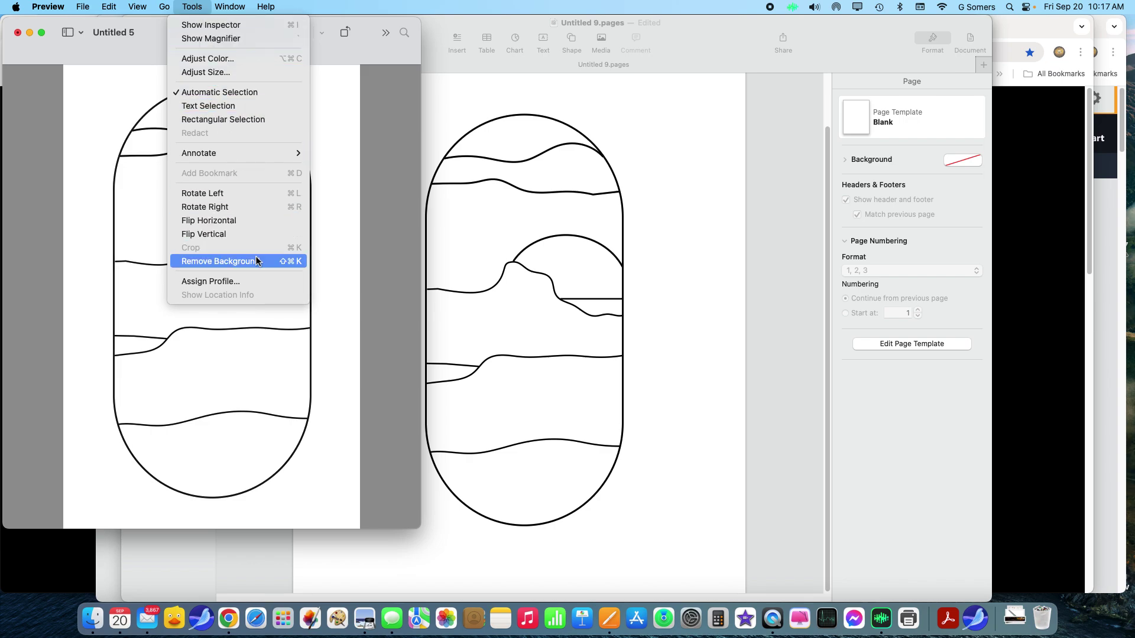
pyautogui.click(290, 262)
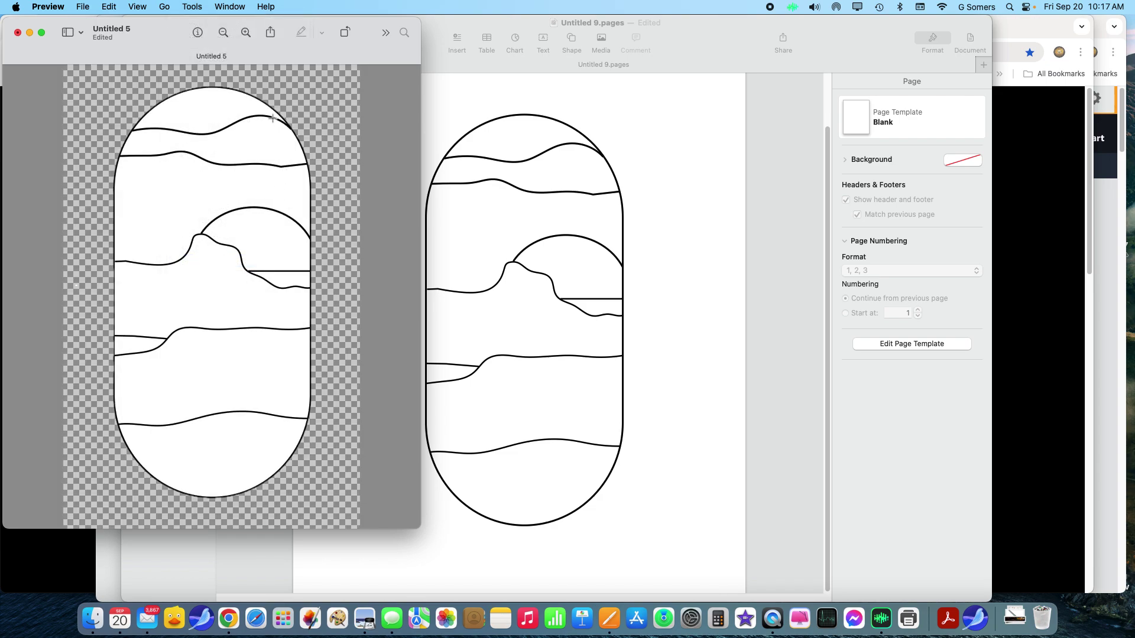
# - Try a rectangular selection inside the capsule's uppermost section, clear it, and close the image without saving
pyautogui.moveTo(207, 112); pyautogui.dragTo(266, 129)
pyautogui.click(216, 100)
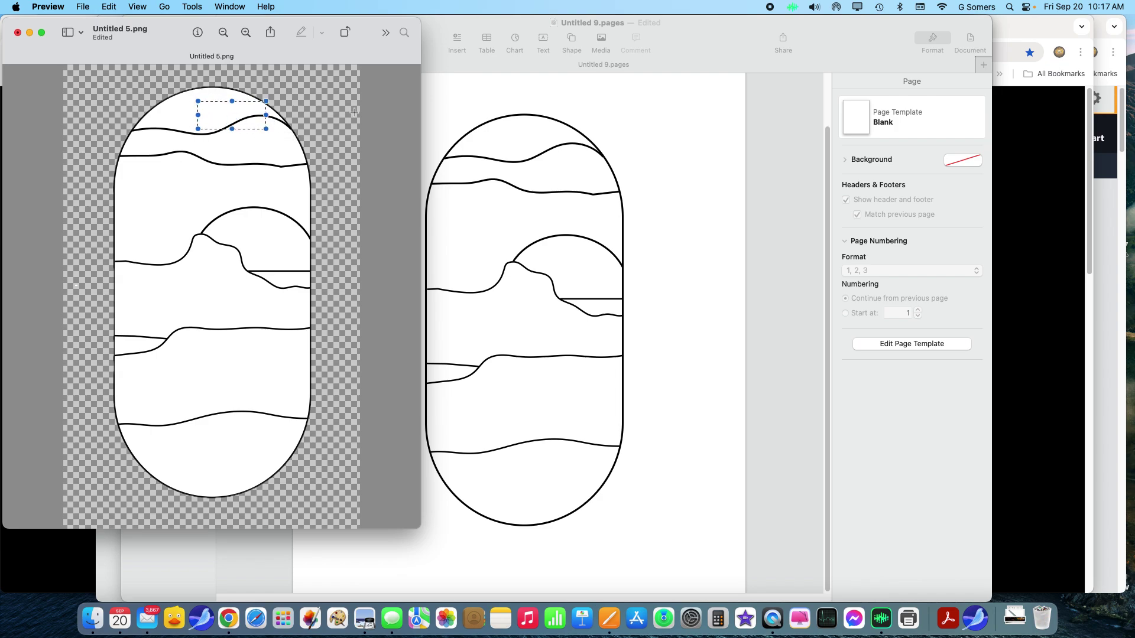
pyautogui.click(392, 121)
pyautogui.click(18, 32)
pyautogui.click(117, 400)
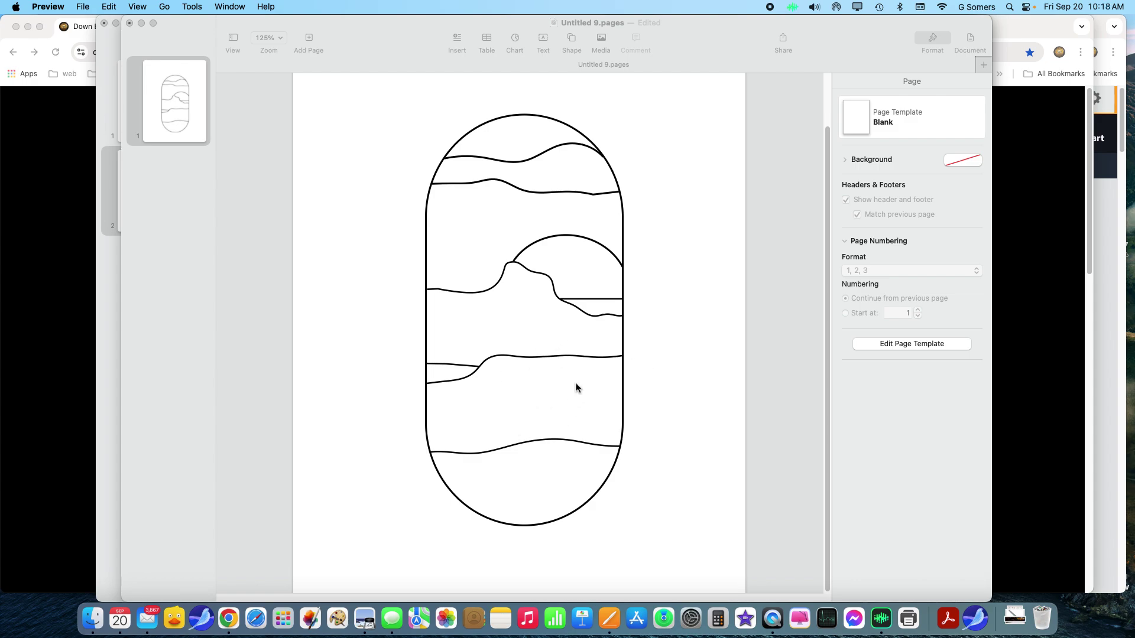
# - Return to the Pages document and apply a drop shadow with 35% opacity to every line of the drawing
pyautogui.click(622, 288)
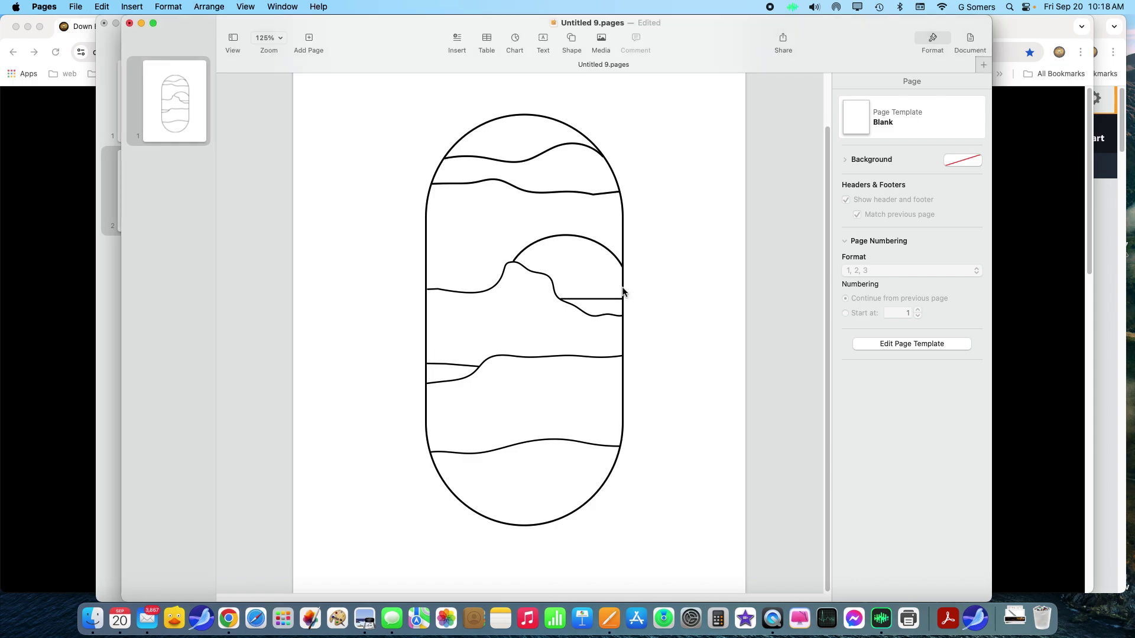
pyautogui.click(599, 193)
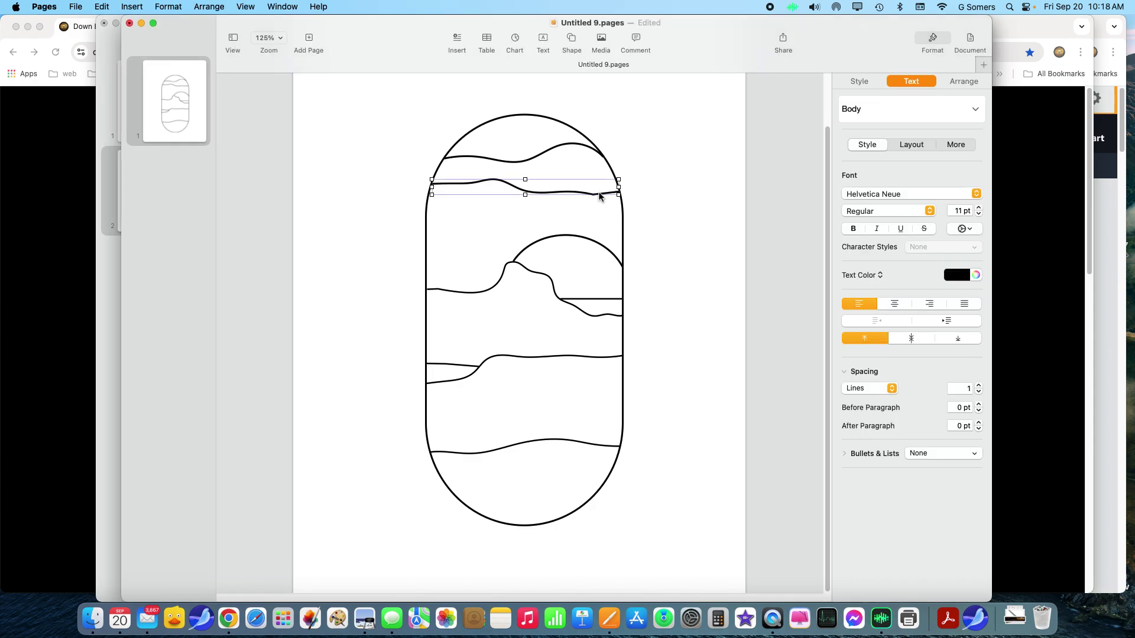
pyautogui.click(678, 211)
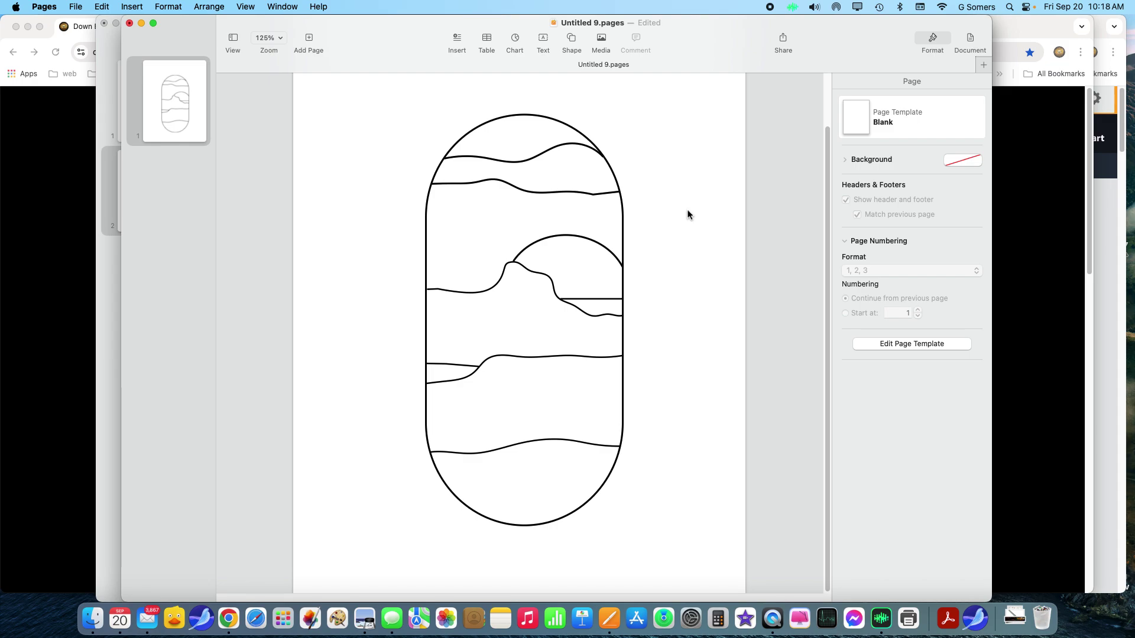
pyautogui.press('super+a')
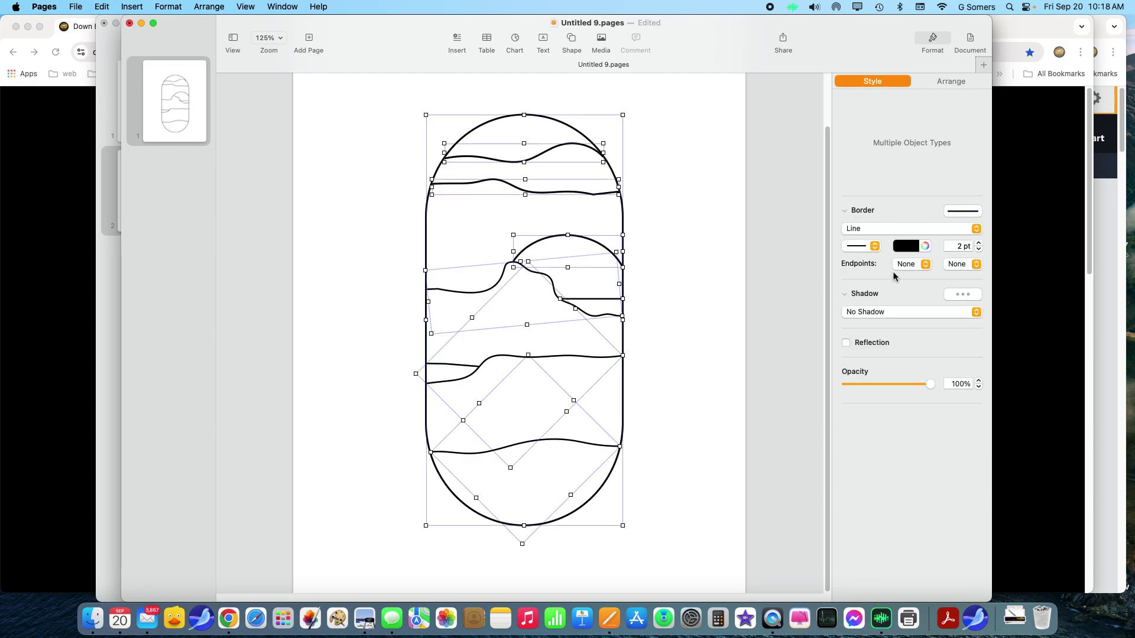
pyautogui.click(874, 313)
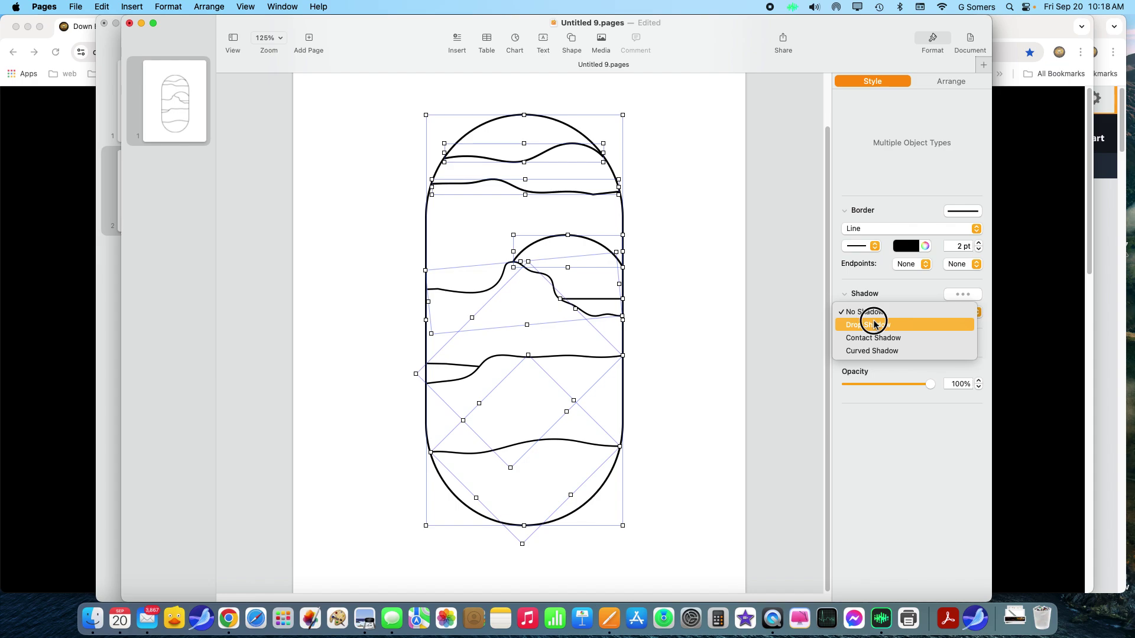
pyautogui.click(869, 325)
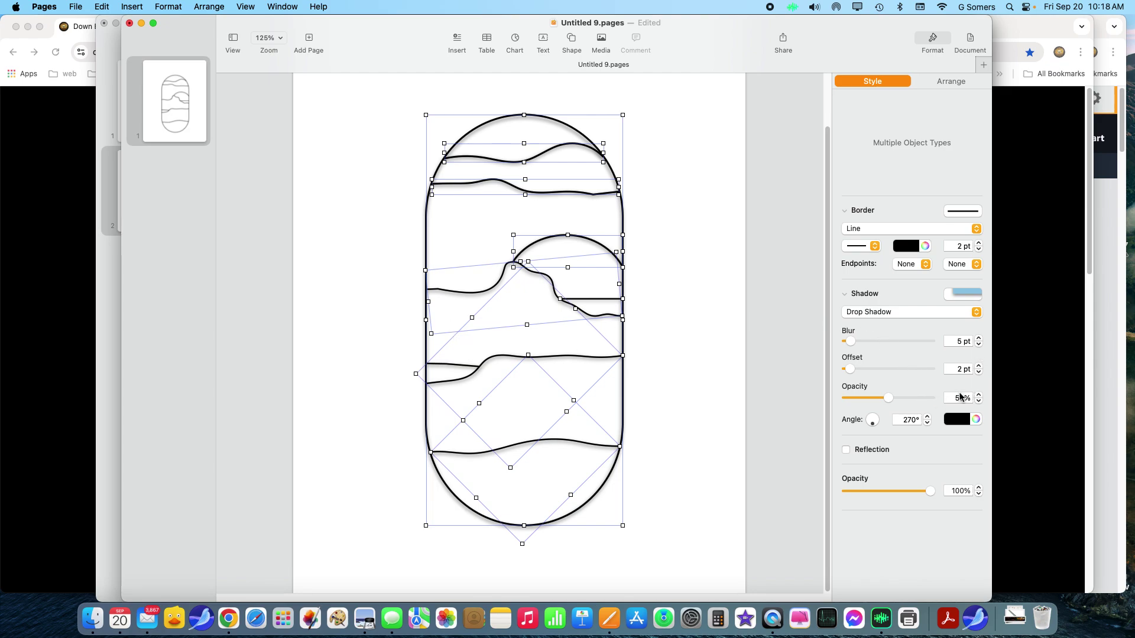
pyautogui.moveTo(885, 399); pyautogui.dragTo(876, 397)
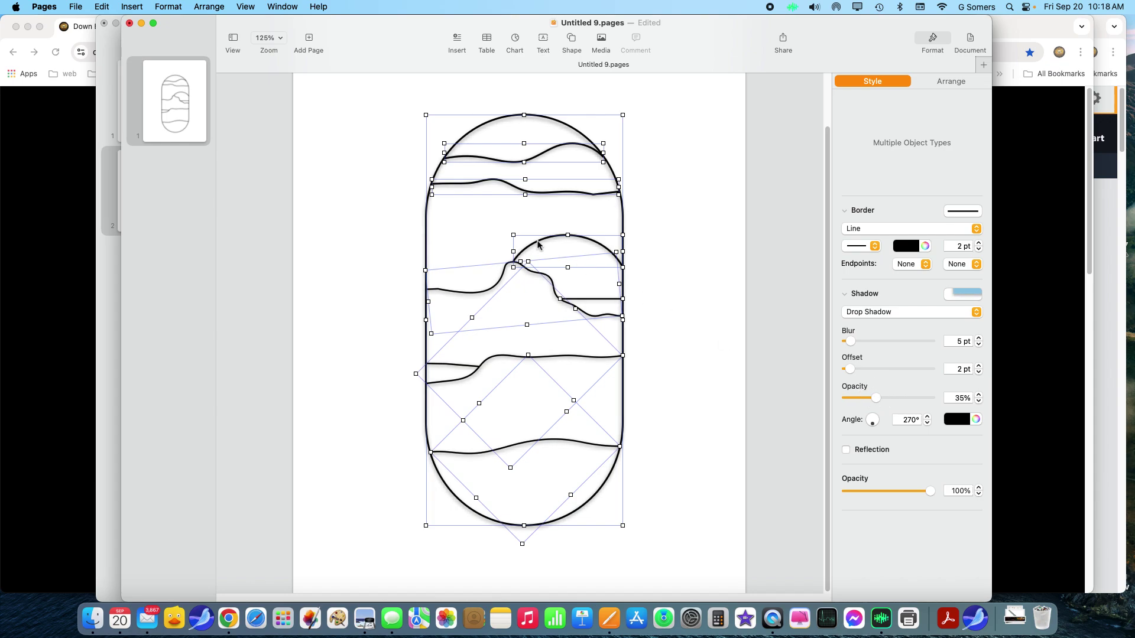
pyautogui.click(716, 406)
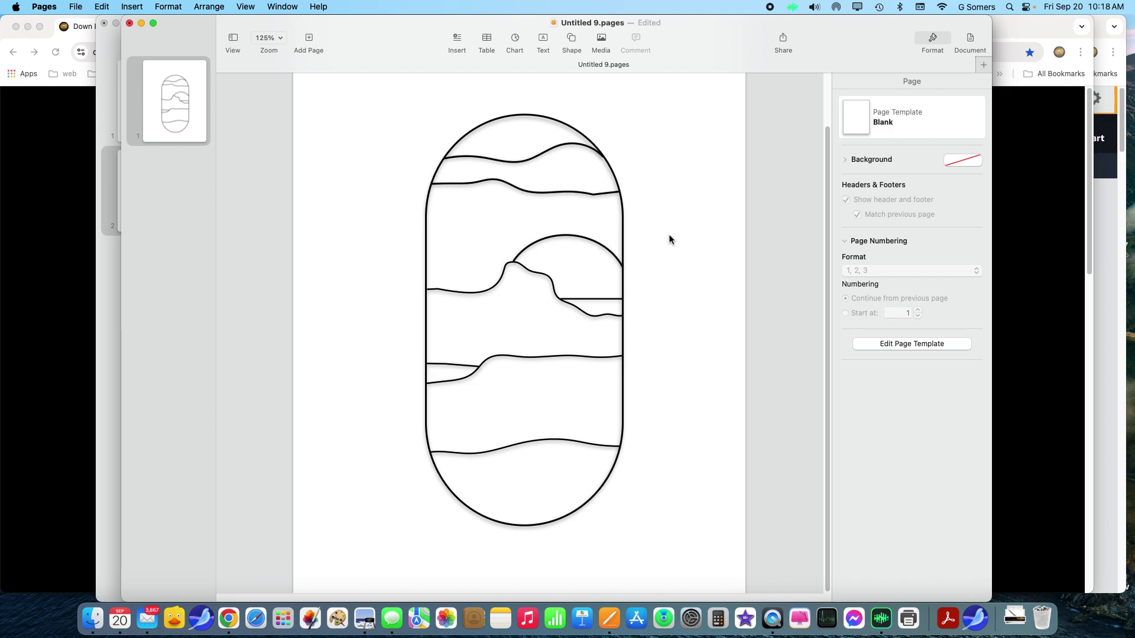
# - Set all objects of the capsule drawing back to No Shadow and deselect them
pyautogui.click(601, 243)
pyautogui.click(693, 219)
pyautogui.press('super+a')
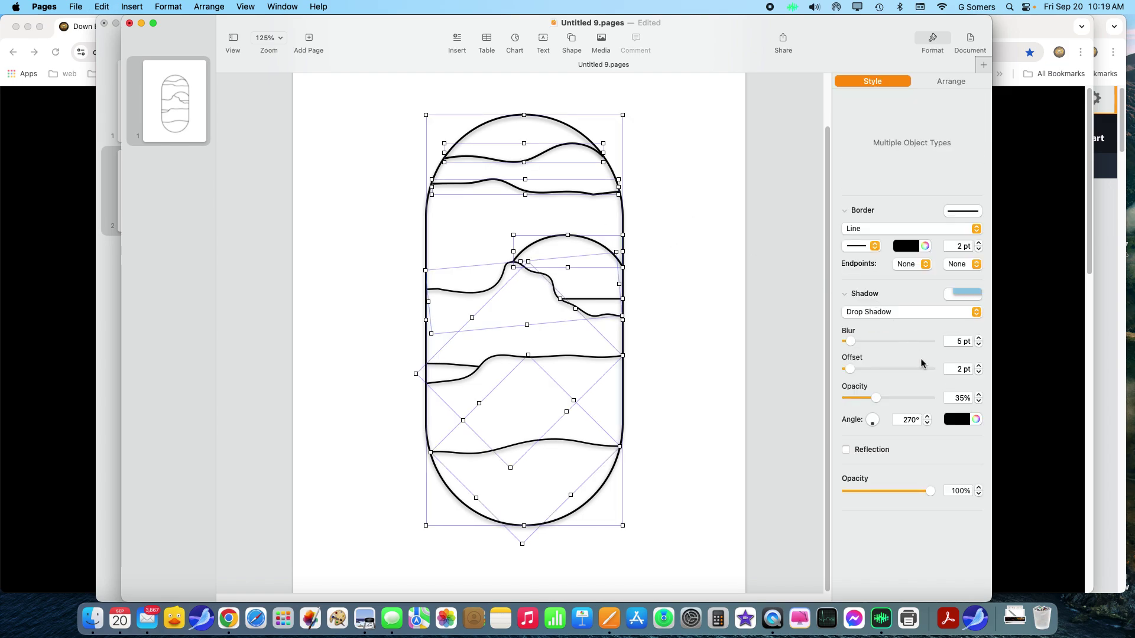
pyautogui.click(897, 312)
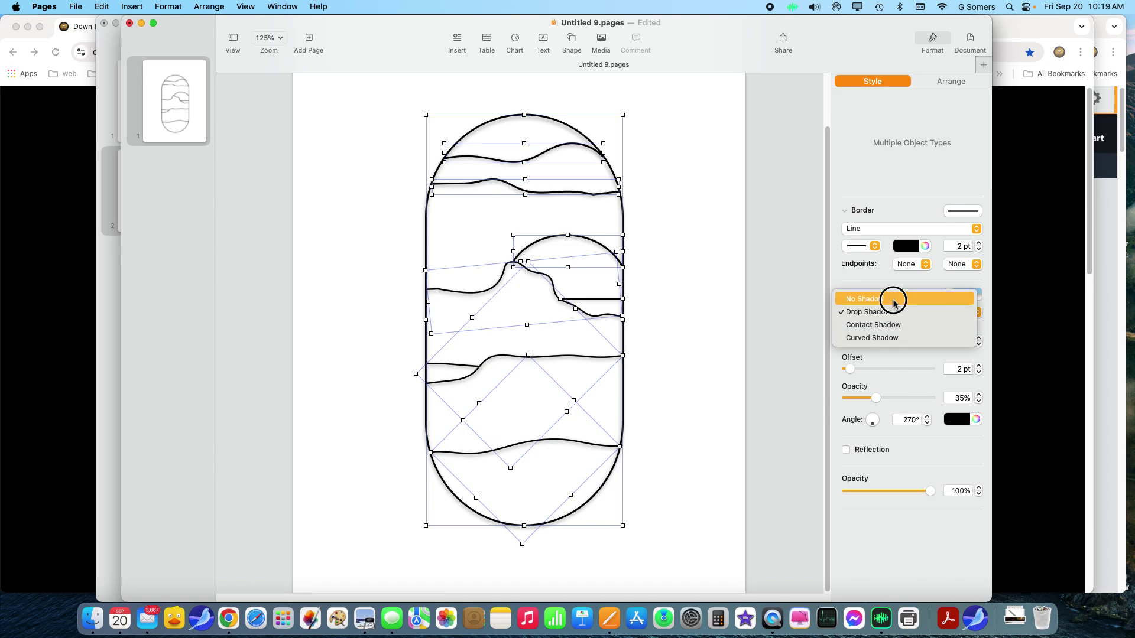
pyautogui.click(892, 296)
pyautogui.click(709, 290)
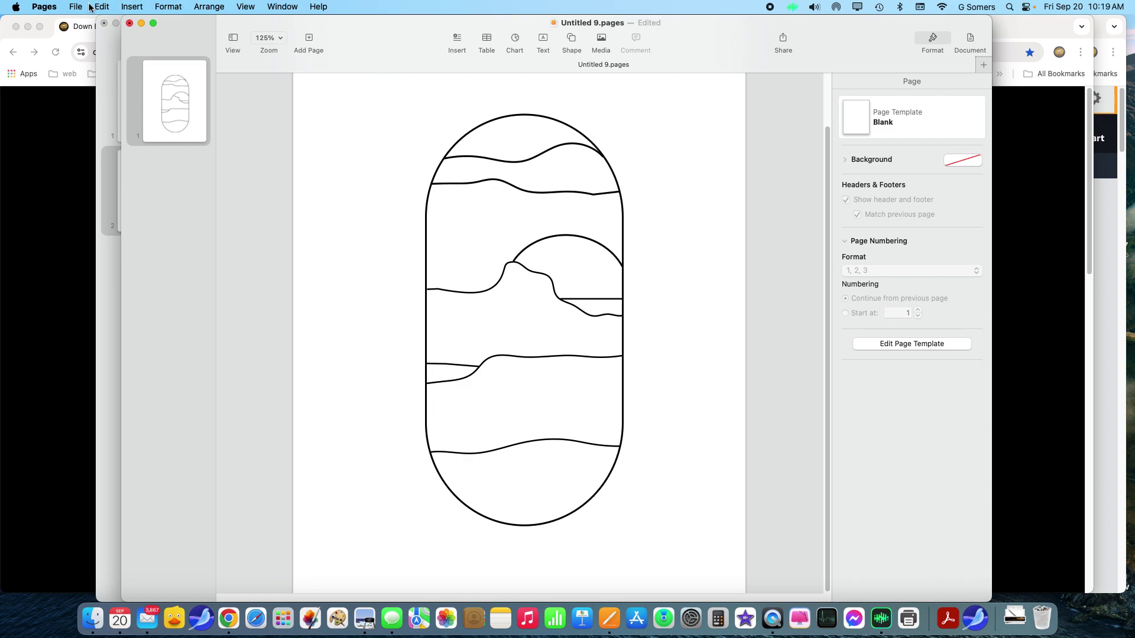
# - Examine the image formats offered for exporting the document and leave without exporting
pyautogui.click(46, 6)
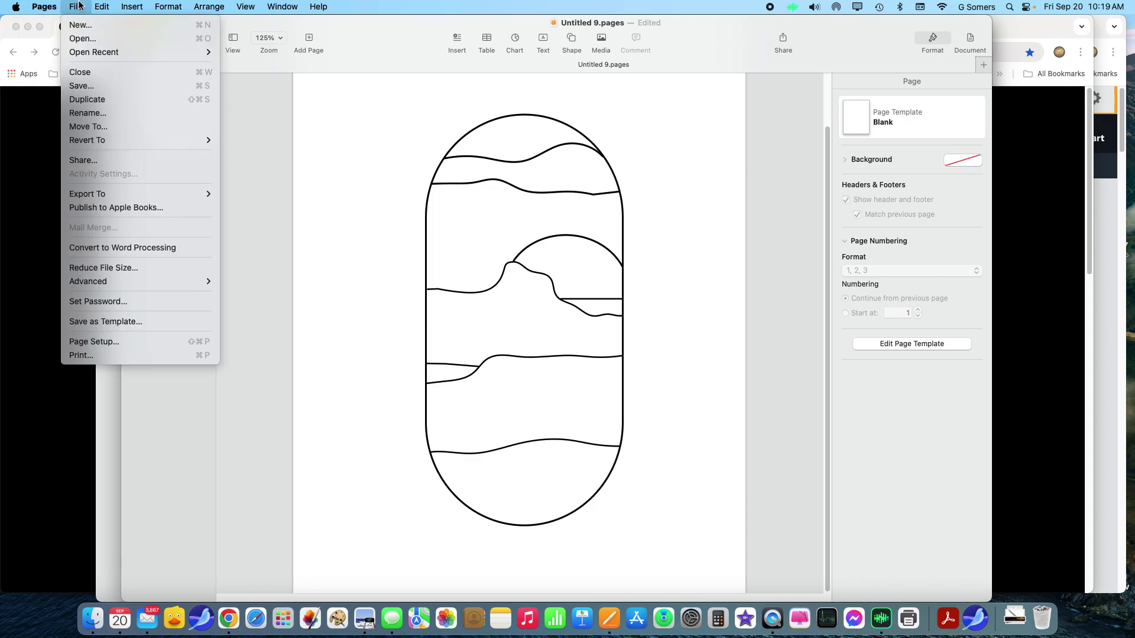
pyautogui.moveTo(115, 196)
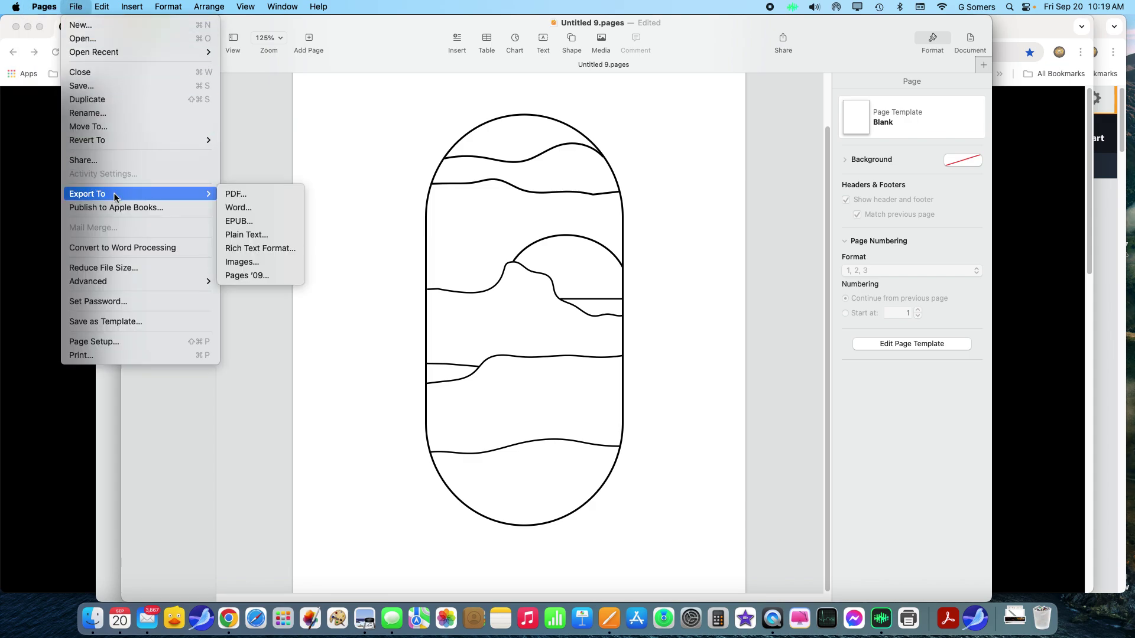
pyautogui.click(248, 264)
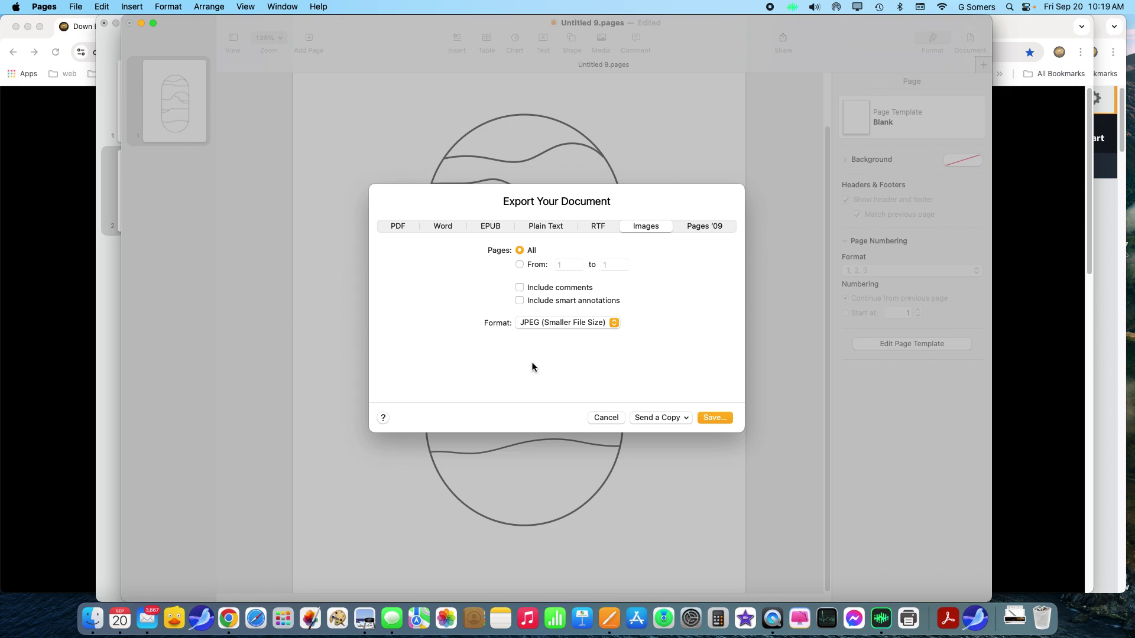
pyautogui.click(561, 324)
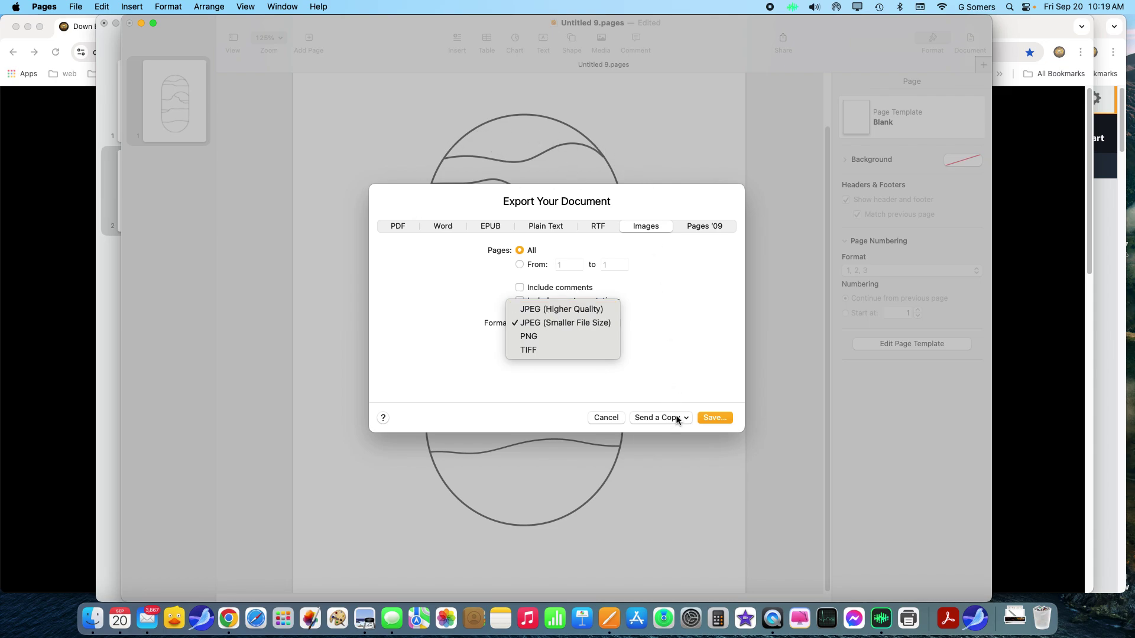
pyautogui.click(677, 125)
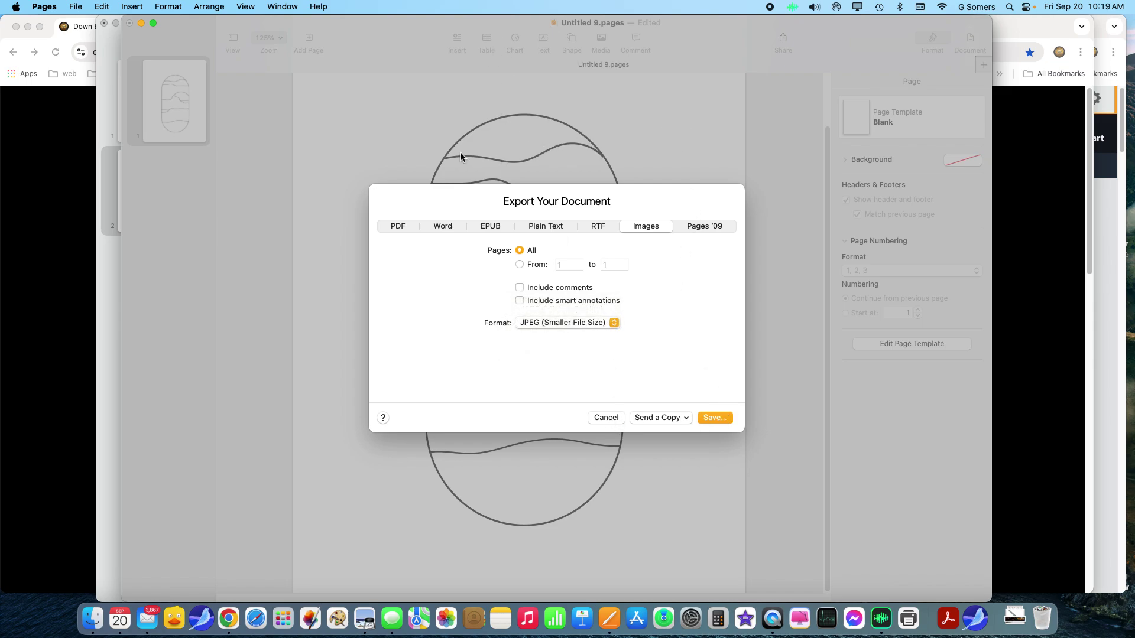
pyautogui.click(605, 418)
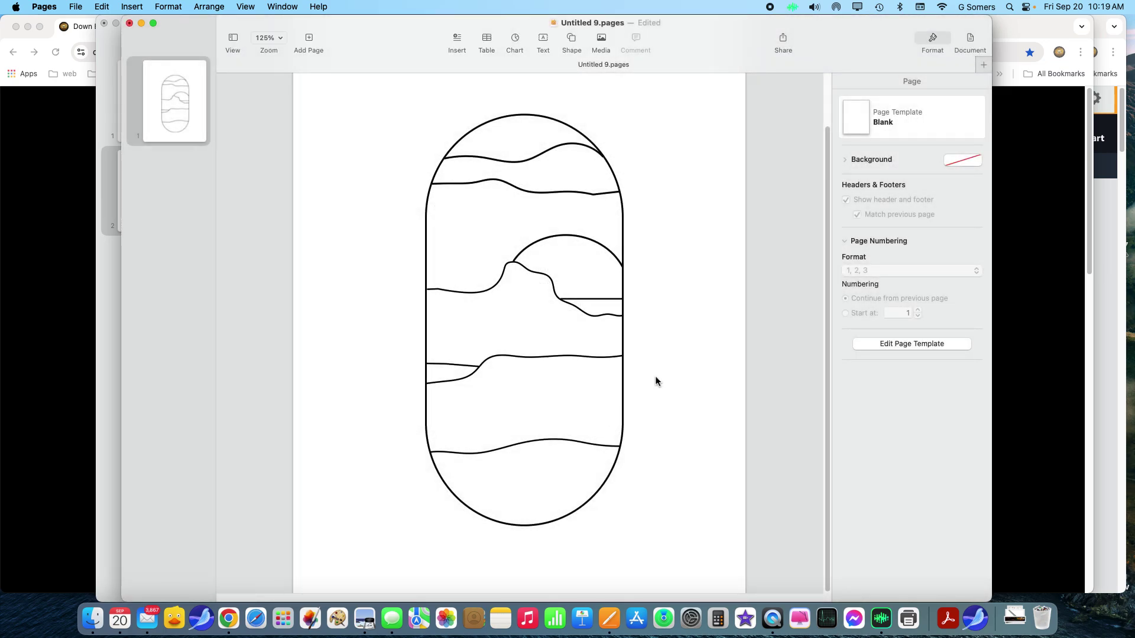
# - Capture the capsule drawing to the clipboard and paste it as an image in the upper middle of a new page 2
pyautogui.press('super+shift+4')
pyautogui.moveTo(364, 102); pyautogui.dragTo(692, 544)
pyautogui.click(140, 119)
pyautogui.rightClick(188, 116)
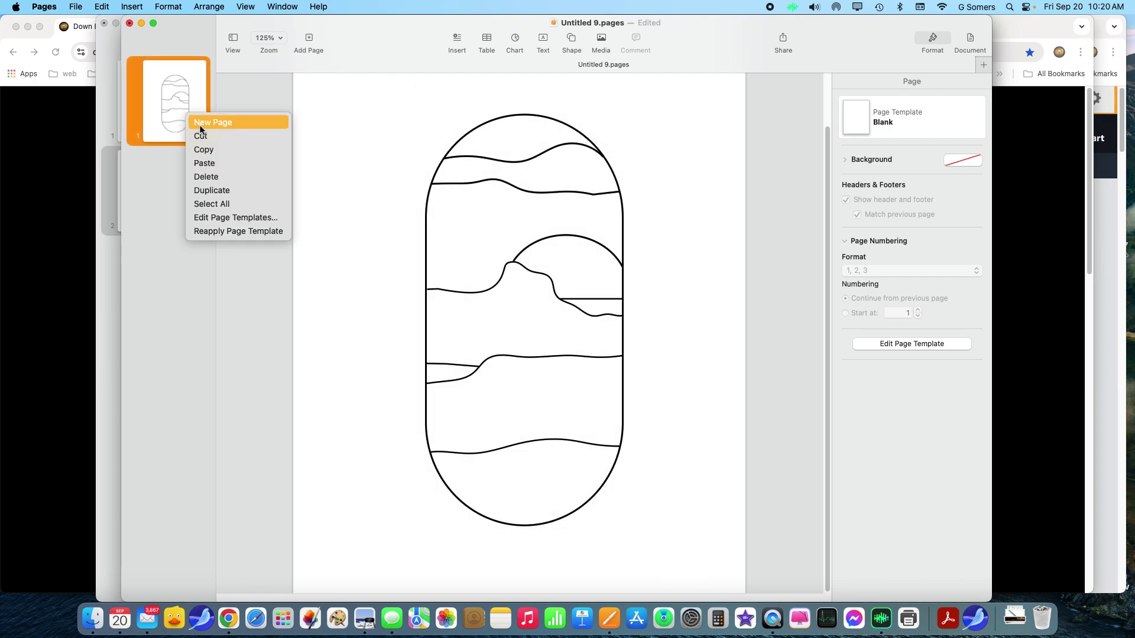
pyautogui.click(200, 122)
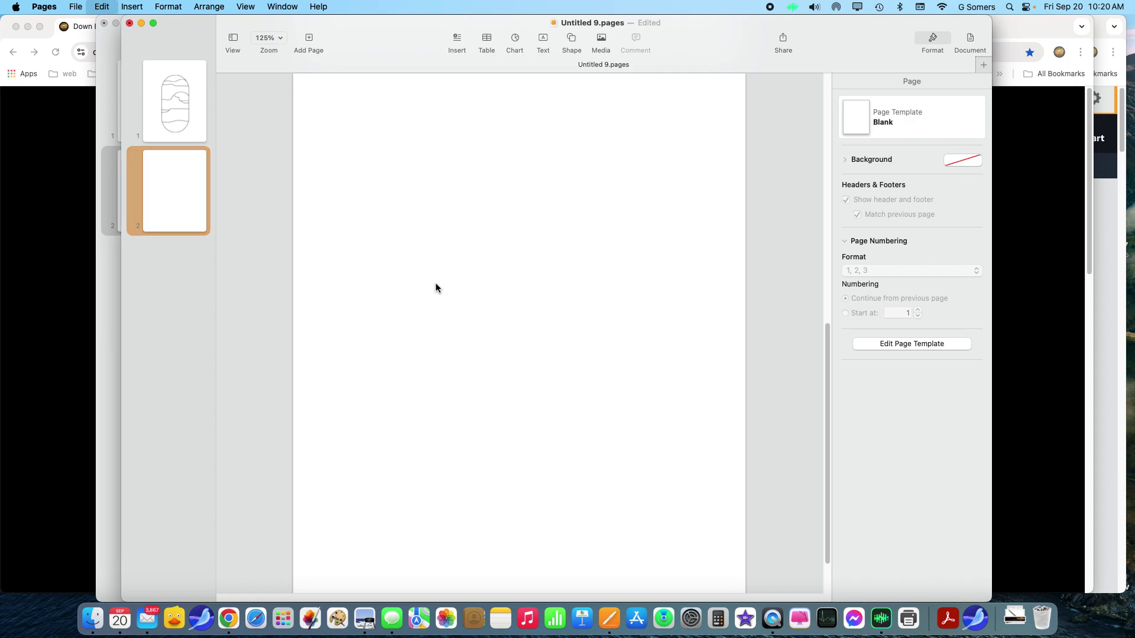
pyautogui.press('super+v')
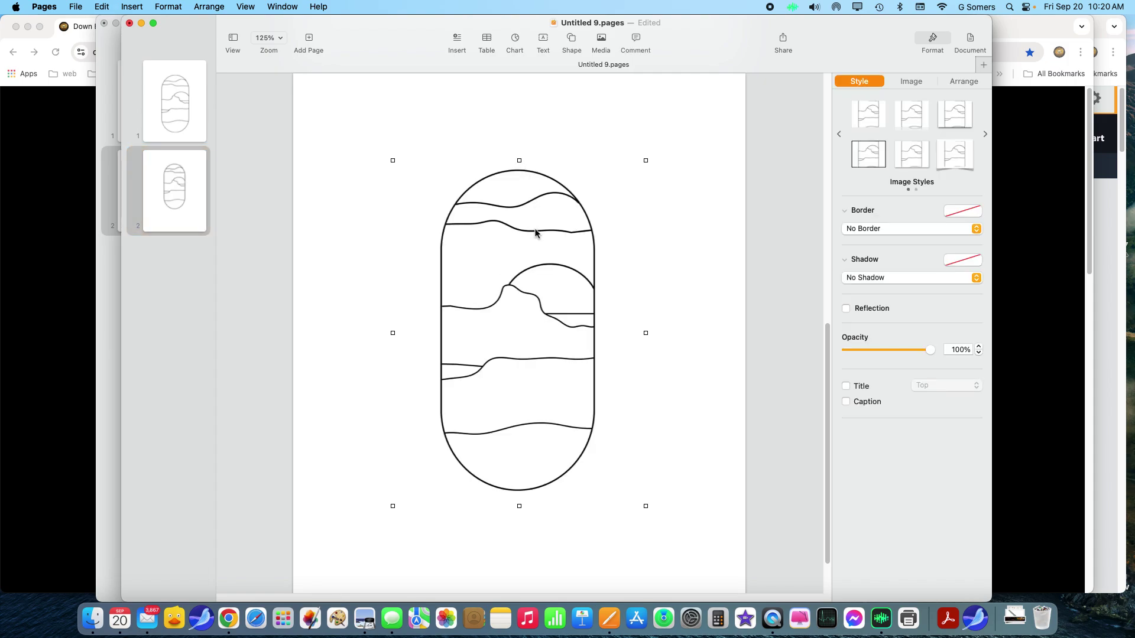
pyautogui.moveTo(538, 235); pyautogui.dragTo(552, 216)
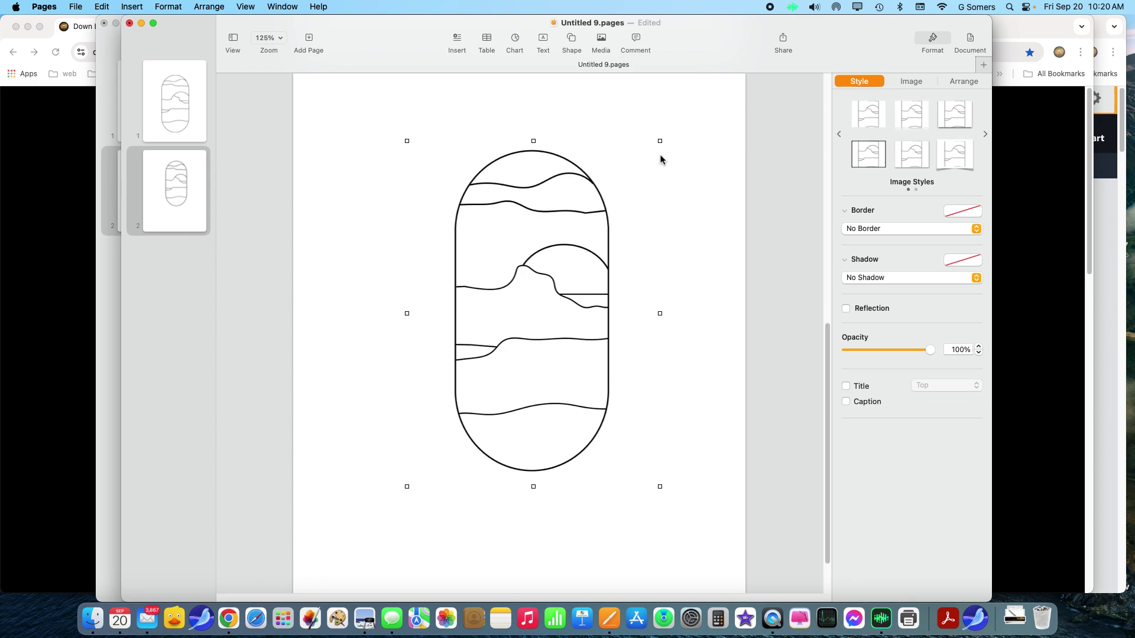
# - Remove the background of the pasted capsule image on page 2 and open its arrangement settings
pyautogui.click(911, 81)
pyautogui.click(910, 198)
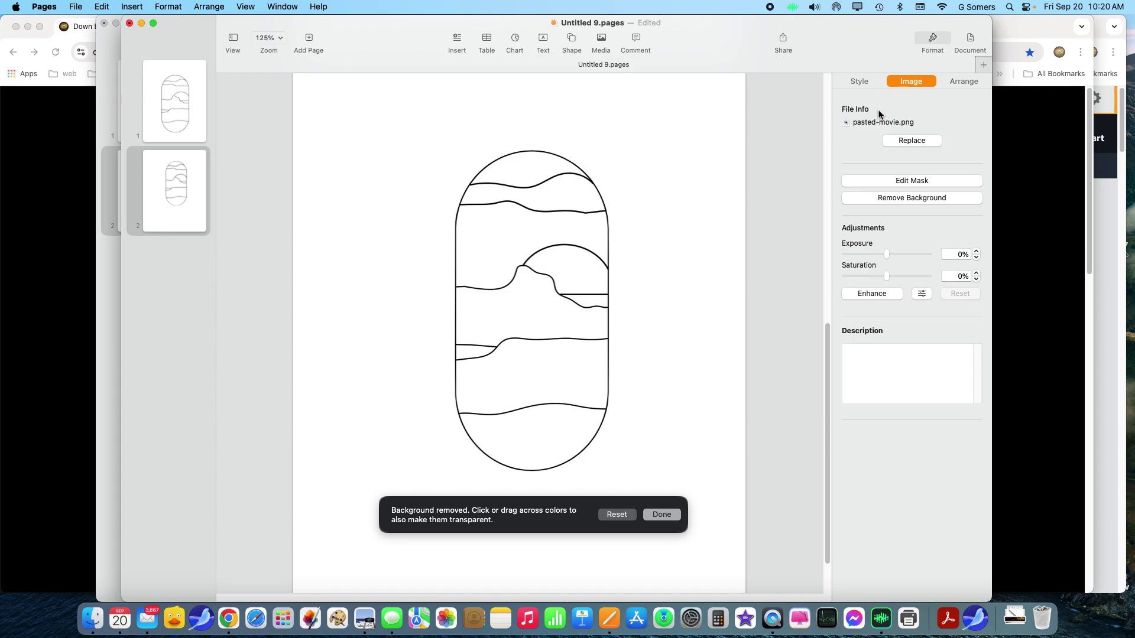
pyautogui.click(661, 514)
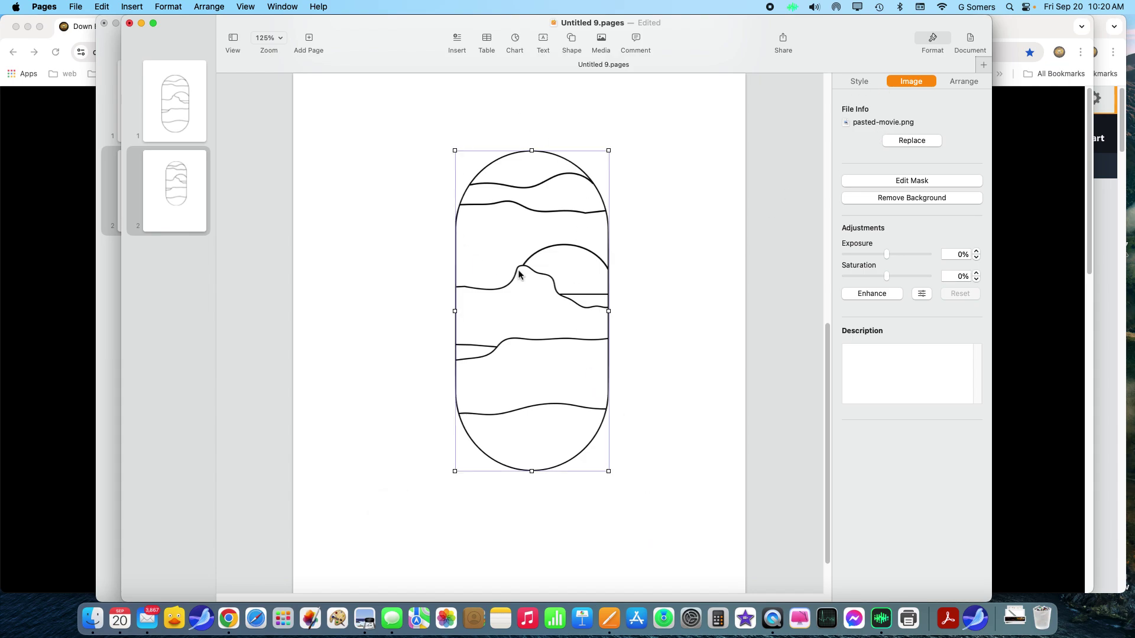
pyautogui.click(956, 81)
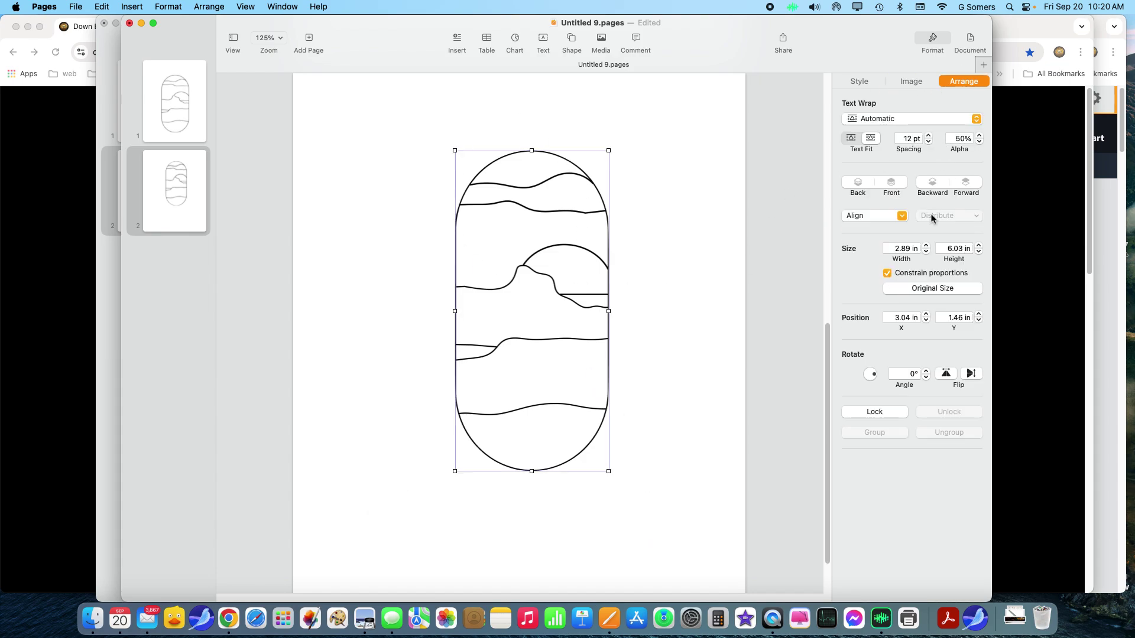
# - Set the capsule image's width to 7 in and move it to the top edge of page 2, horizontally centred
pyautogui.click(904, 245)
pyautogui.press('super+a')
pyautogui.write('7')
pyautogui.press('Return')
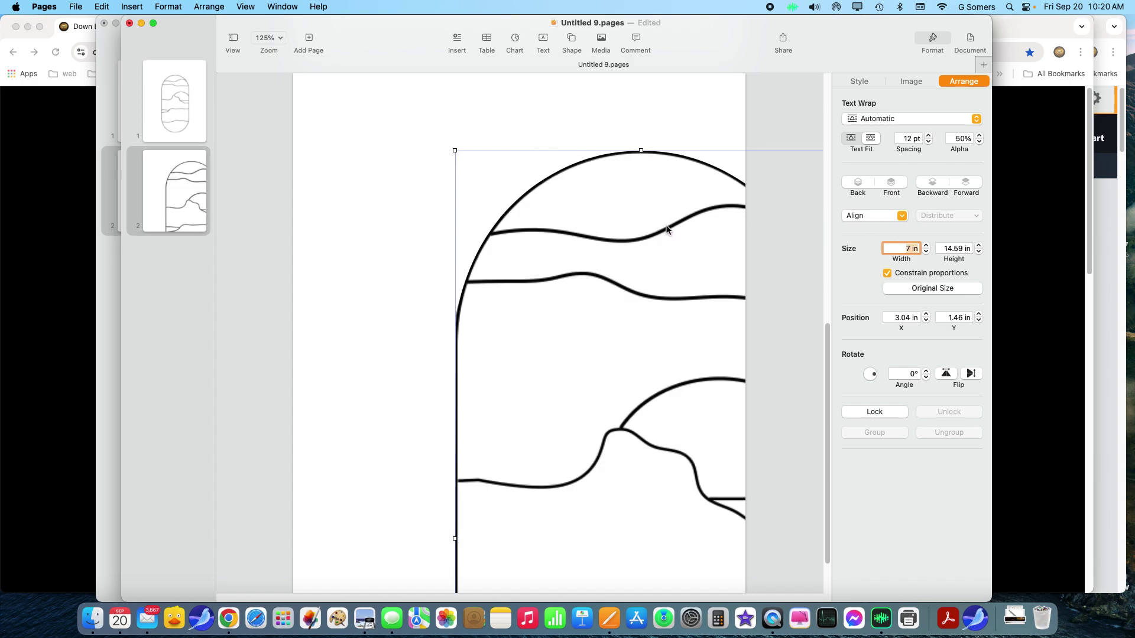
pyautogui.moveTo(667, 228)
pyautogui.mouseDown()
pyautogui.moveTo(555, 172)
pyautogui.moveTo(542, 147)
pyautogui.moveTo(495, 117)
pyautogui.mouseUp()
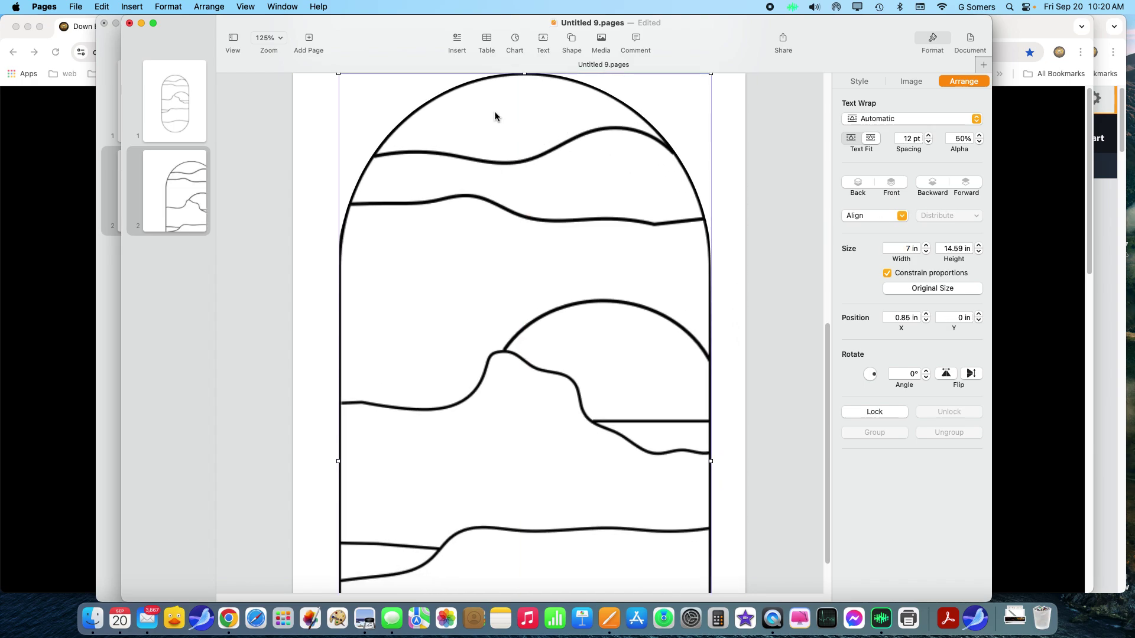
# - Set the capsule image's width to 2 in with its proportions constrained
pyautogui.click(271, 38)
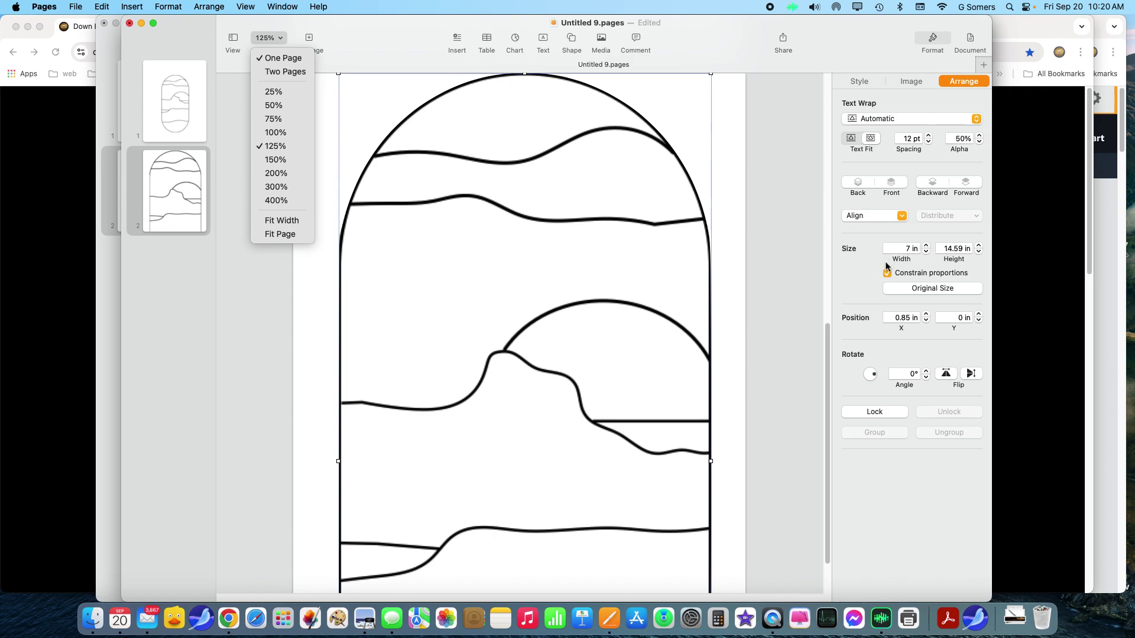
pyautogui.click(909, 248)
pyautogui.click(910, 247)
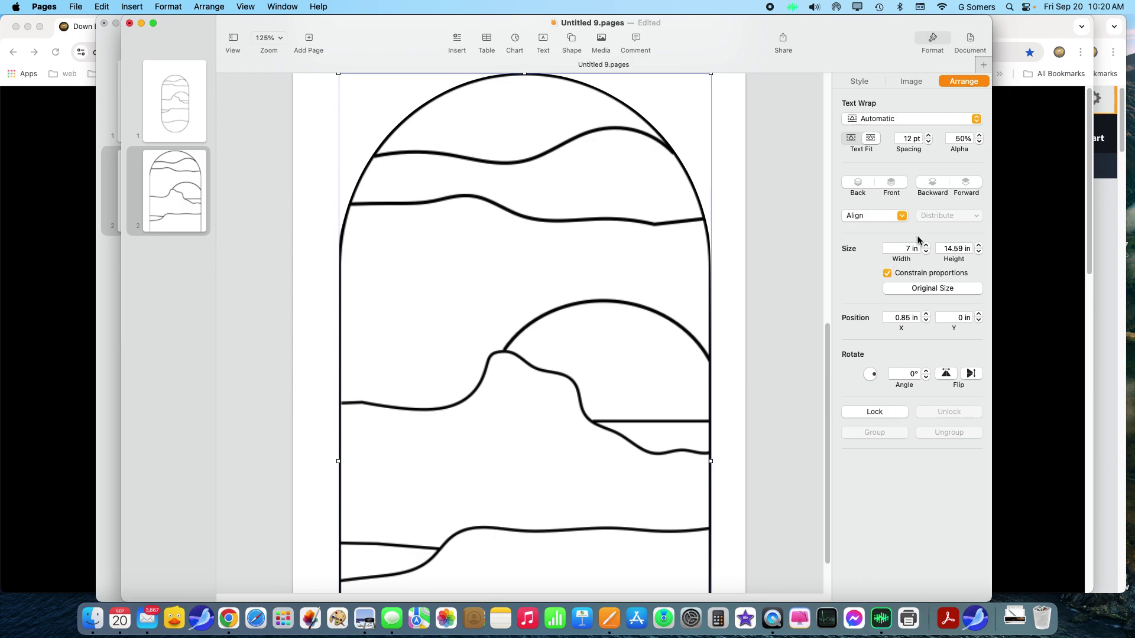
pyautogui.click(907, 248)
pyautogui.press('BackSpace')
pyautogui.write('2')
pyautogui.press('Return')
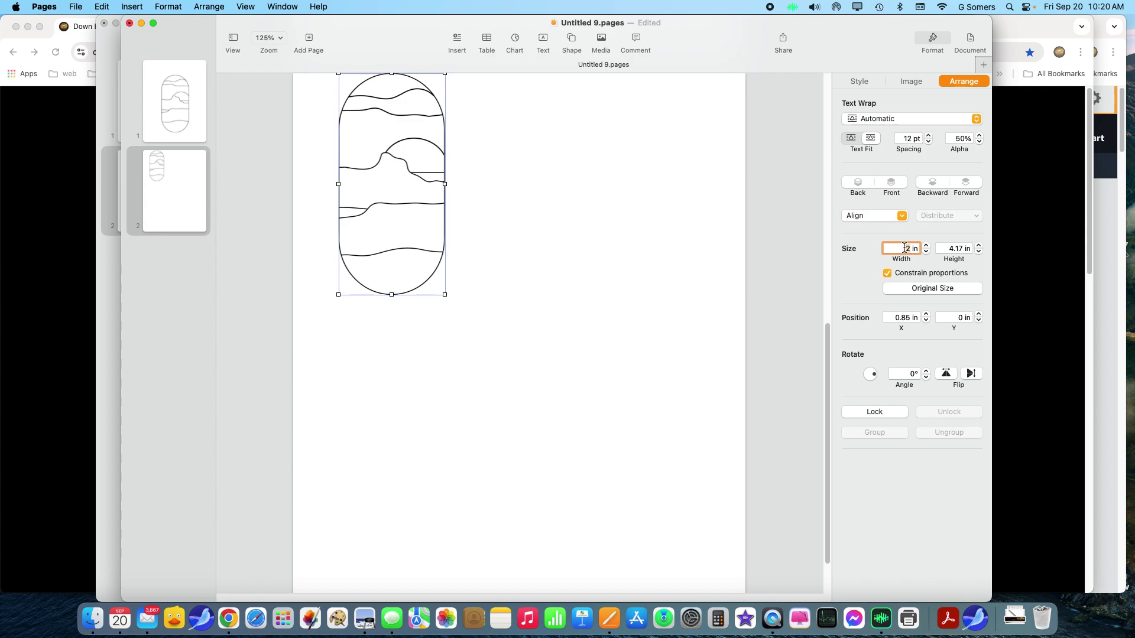
# - Set the capsule image's height to 9 in, centre it on page 2 about 1 in from the top, and deselect it
pyautogui.click(955, 248)
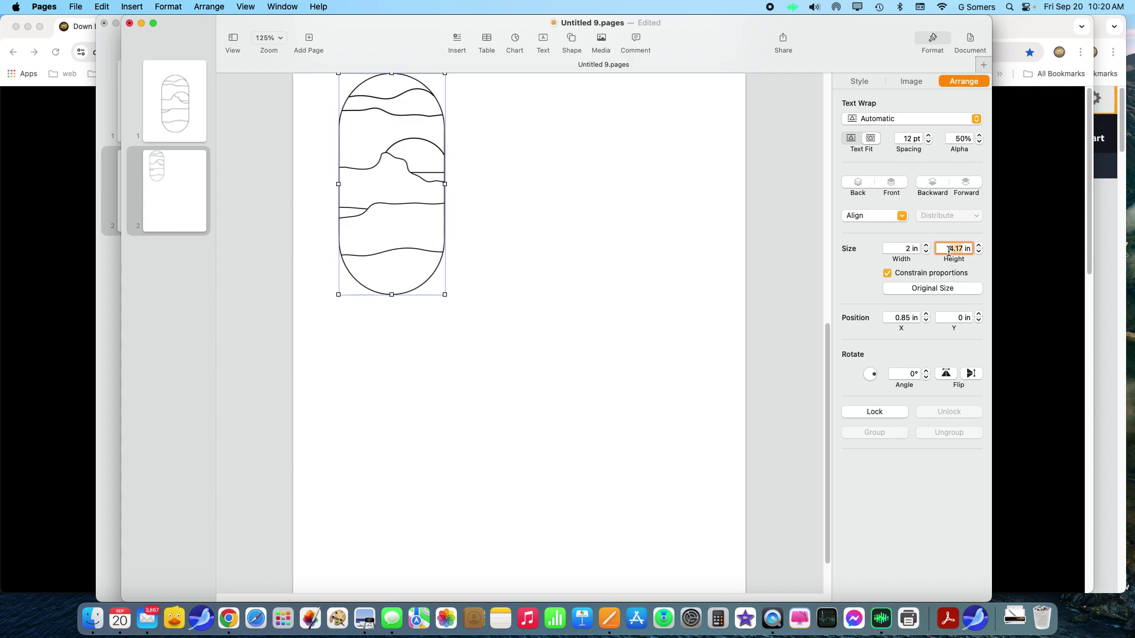
pyautogui.doubleClick(949, 248)
pyautogui.write('9')
pyautogui.press('Return')
pyautogui.click(497, 219)
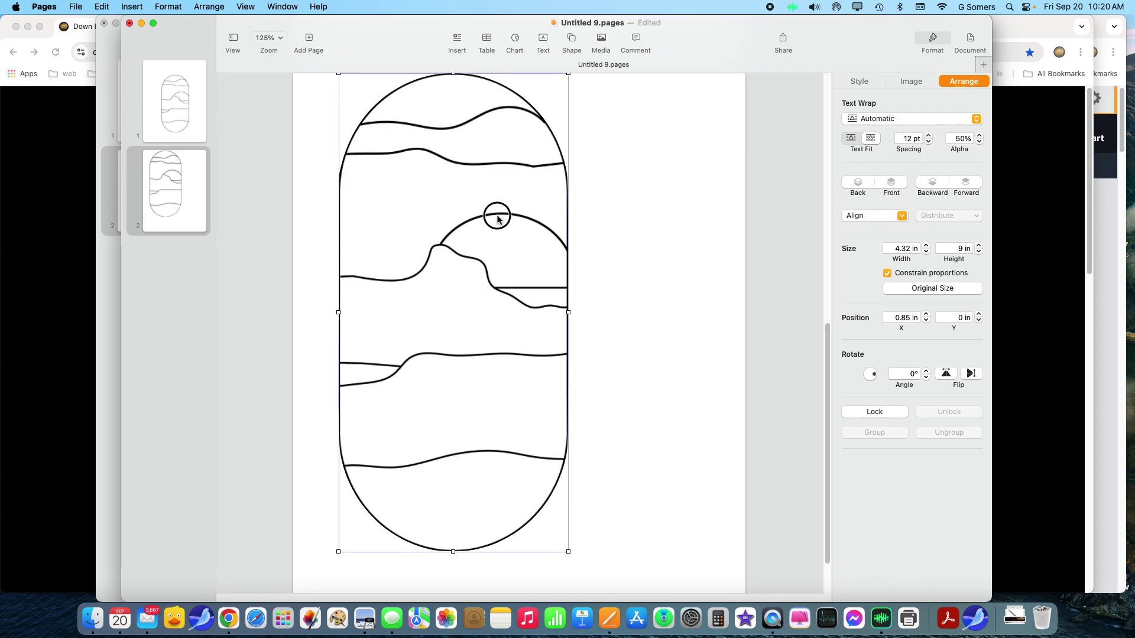
pyautogui.moveTo(497, 219)
pyautogui.mouseDown()
pyautogui.moveTo(558, 236)
pyautogui.moveTo(561, 270)
pyautogui.moveTo(557, 253)
pyautogui.mouseUp()
pyautogui.scroll(-2, 681, 223)
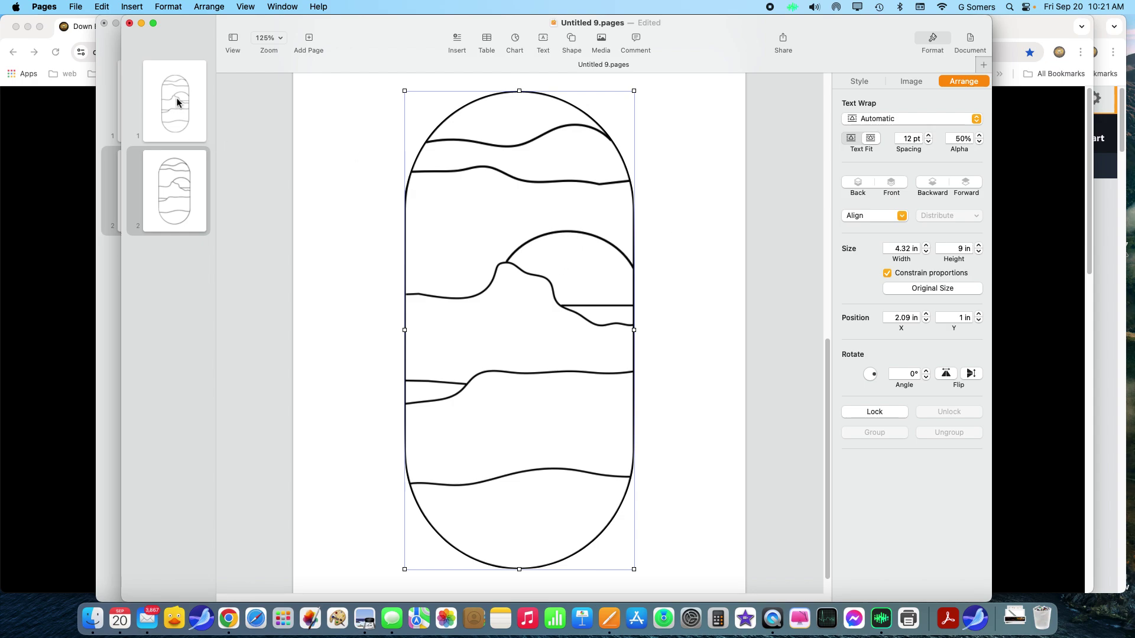
pyautogui.click(702, 284)
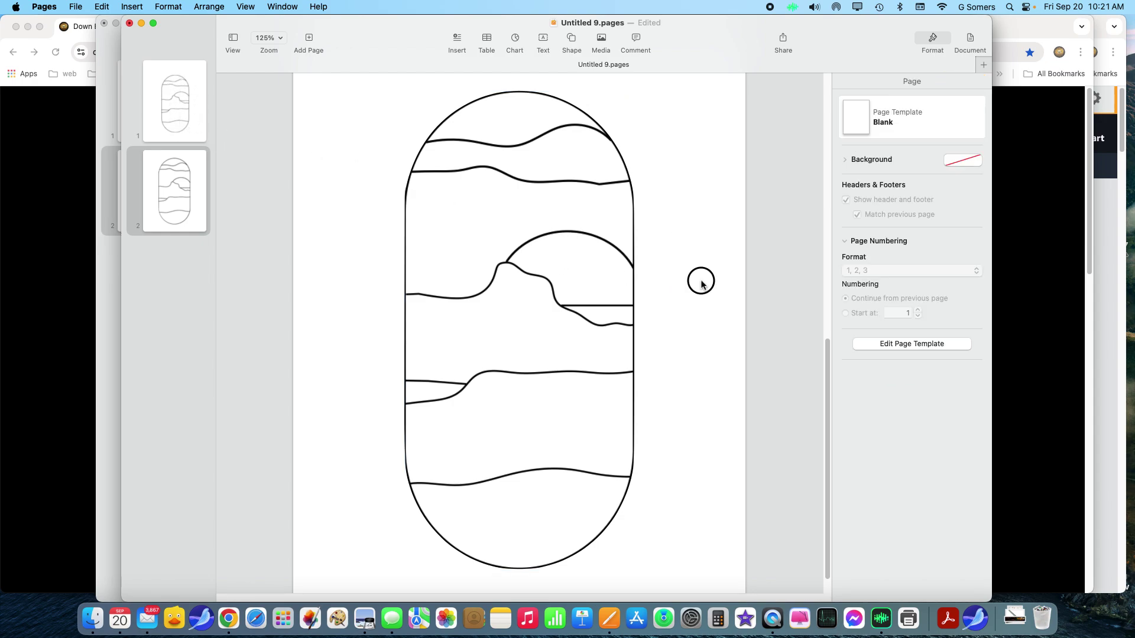
# - Start removing the capsule image's background again and lower its exposure to -53%
pyautogui.click(617, 251)
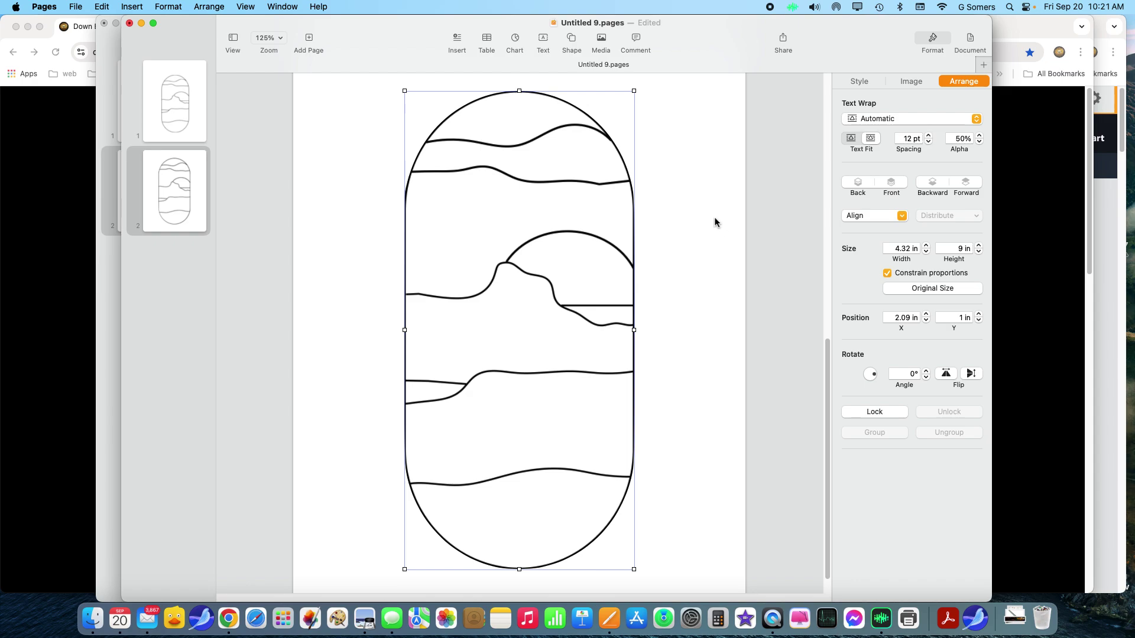
pyautogui.click(911, 81)
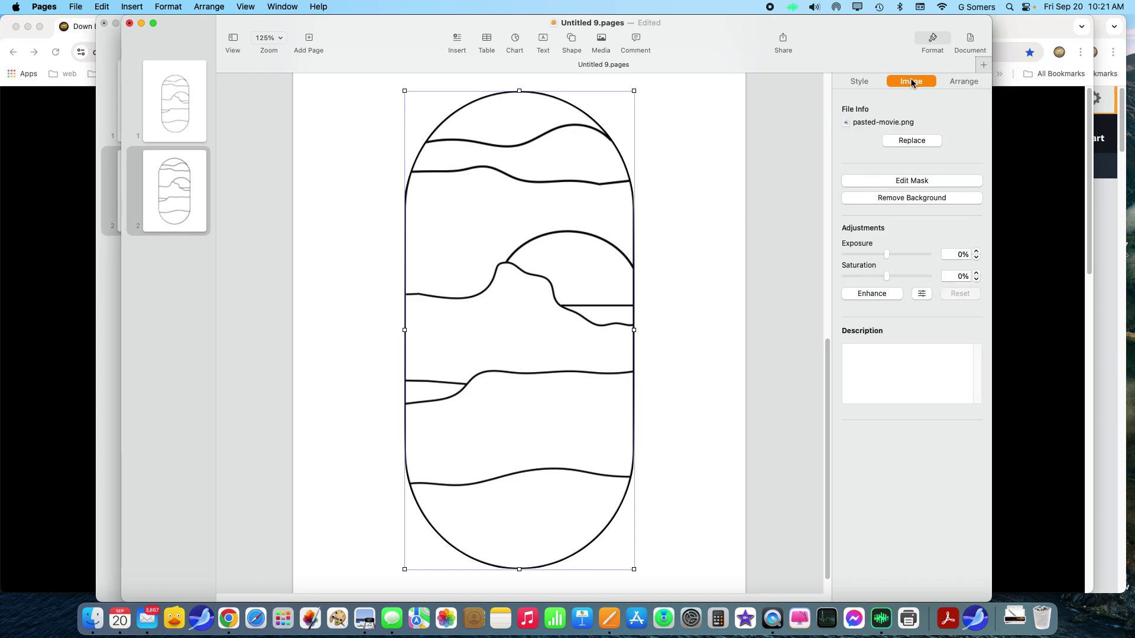
pyautogui.click(917, 199)
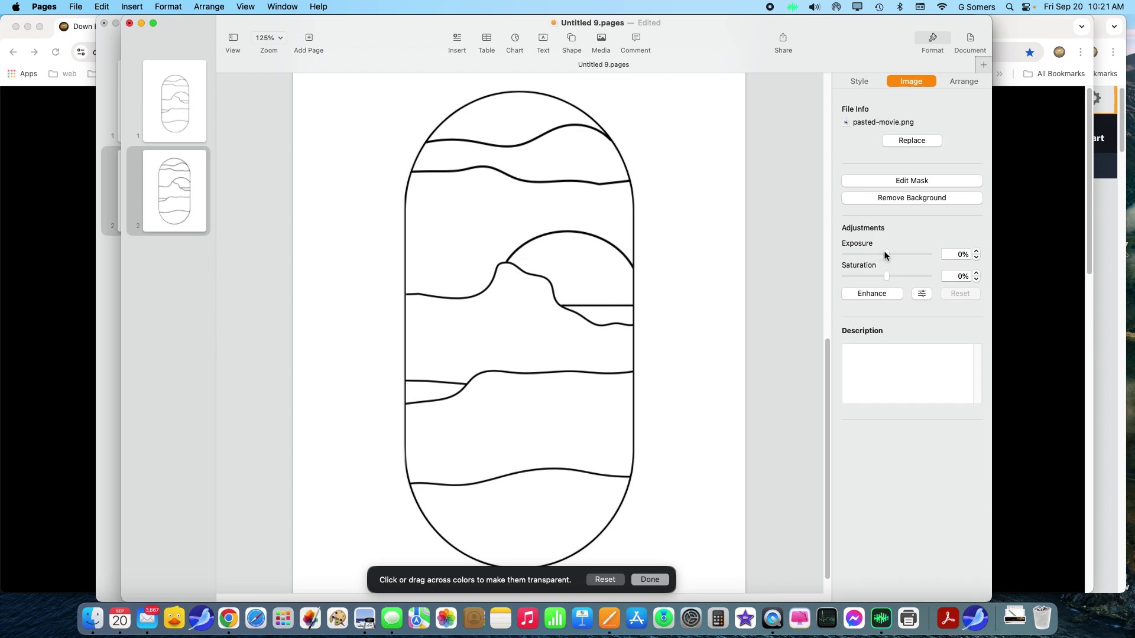
pyautogui.moveTo(885, 253); pyautogui.dragTo(862, 253)
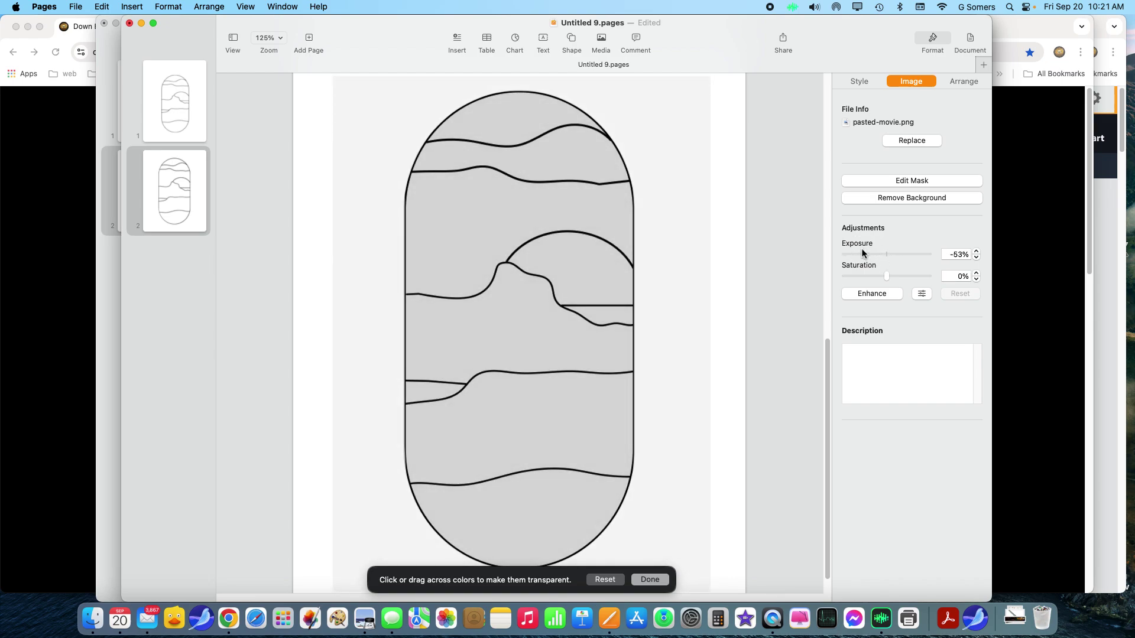
# - Make the grey fill in every section of the capsule transparent and finish the background removal
pyautogui.moveTo(508, 115); pyautogui.dragTo(600, 171)
pyautogui.moveTo(474, 216); pyautogui.dragTo(515, 220)
pyautogui.moveTo(550, 253); pyautogui.dragTo(552, 252)
pyautogui.moveTo(597, 312); pyautogui.dragTo(524, 307)
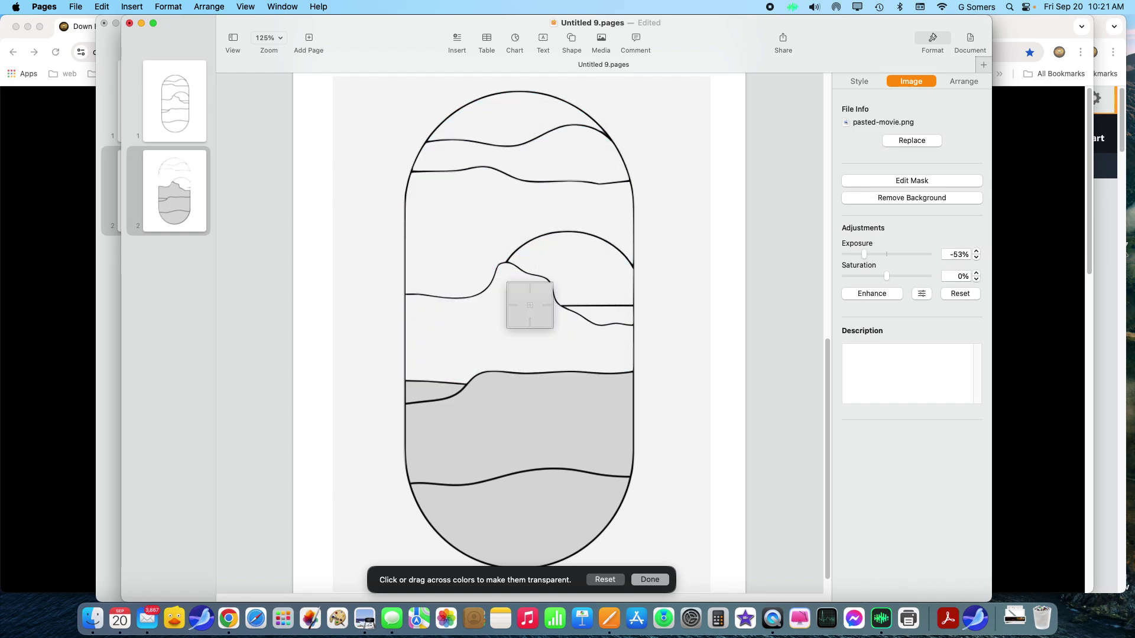
pyautogui.click(427, 398)
pyautogui.click(479, 411)
pyautogui.moveTo(522, 490); pyautogui.dragTo(537, 503)
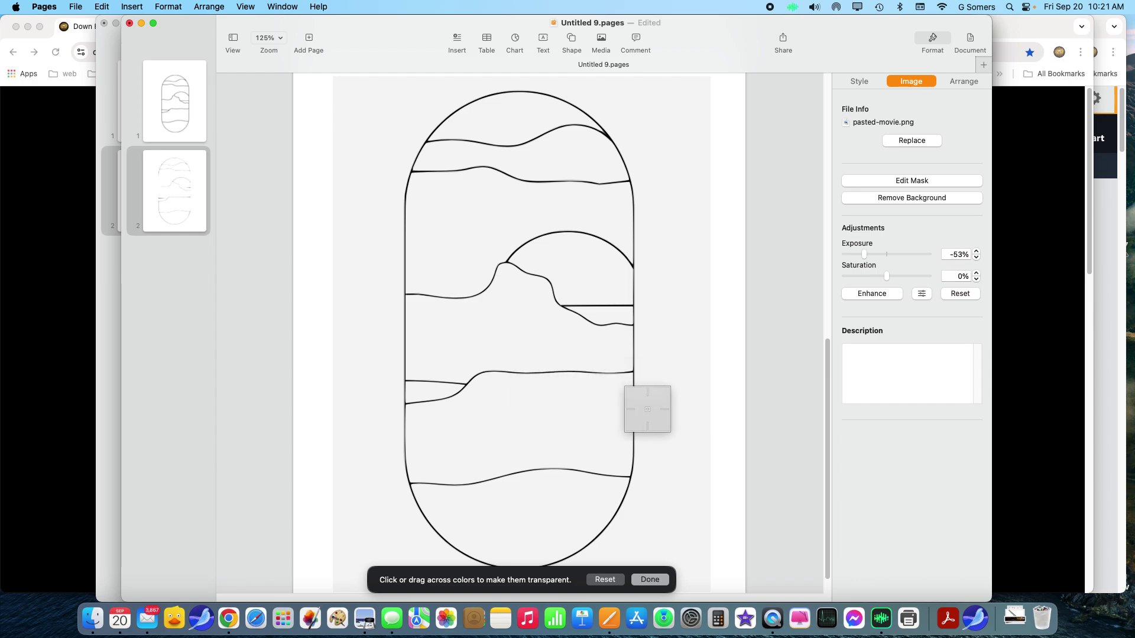
pyautogui.click(650, 580)
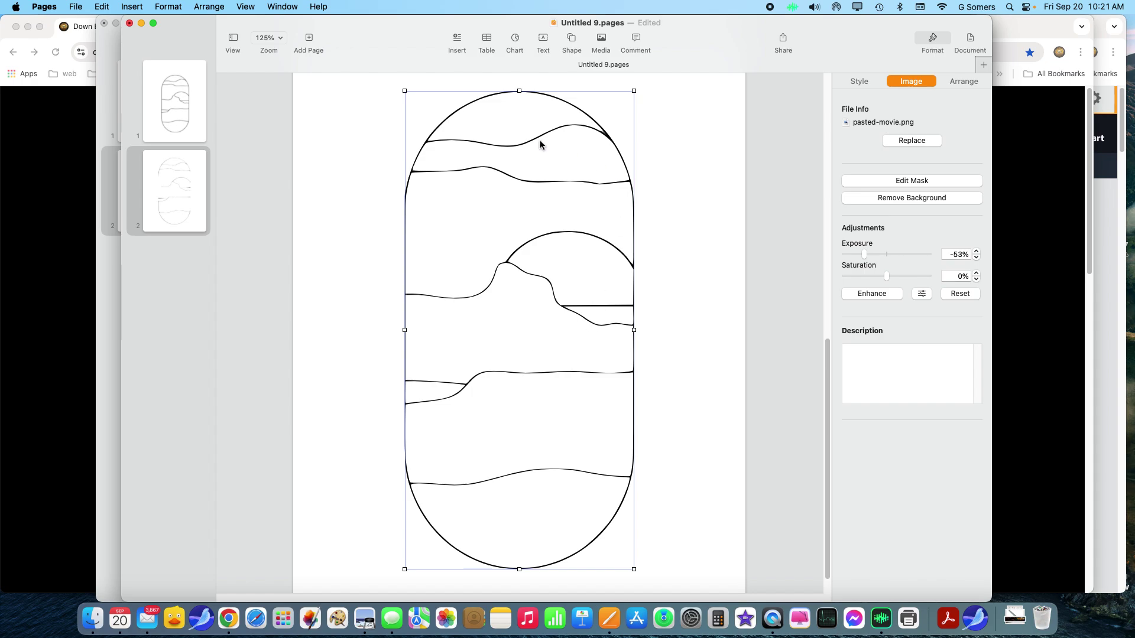
# - Give the capsule image a black line border 2 pt thick and deselect it
pyautogui.click(860, 83)
pyautogui.click(887, 231)
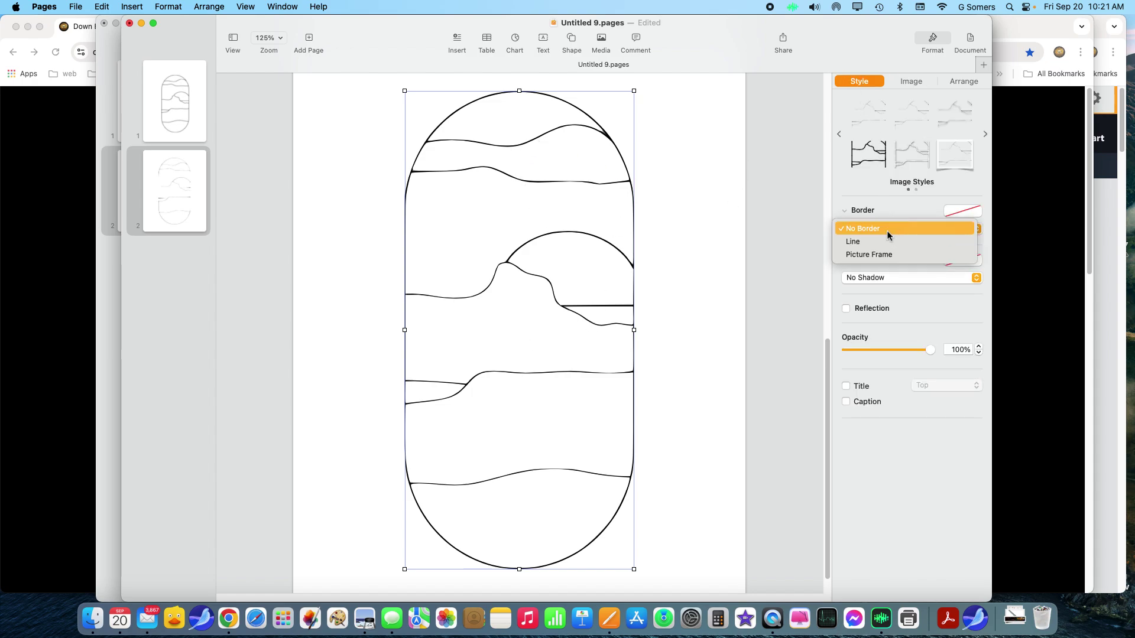
pyautogui.click(885, 238)
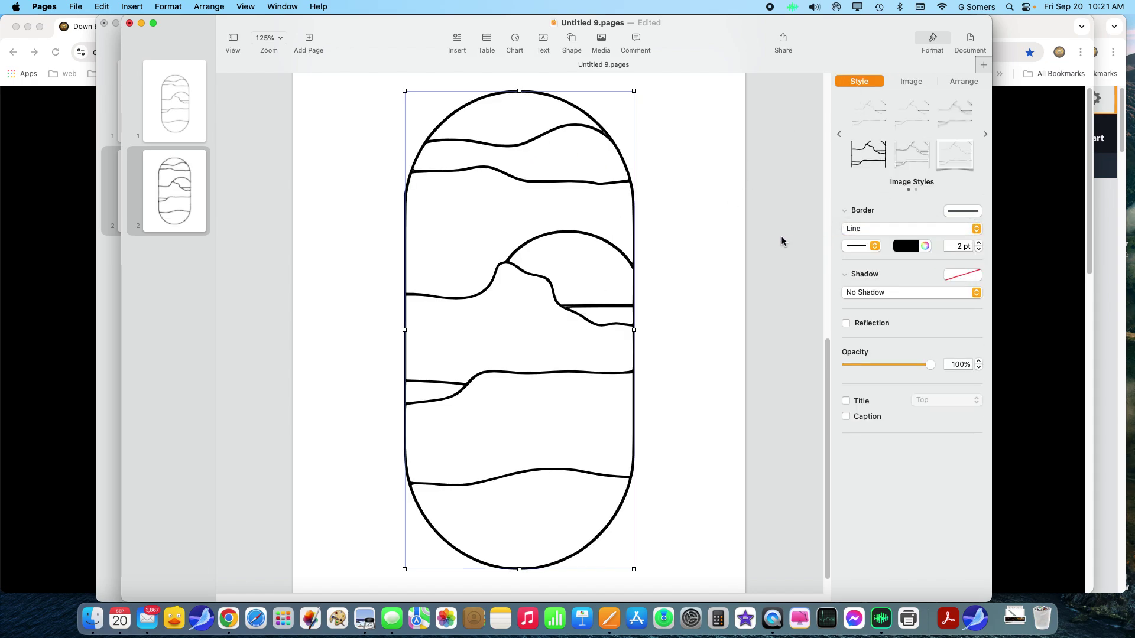
pyautogui.click(978, 250)
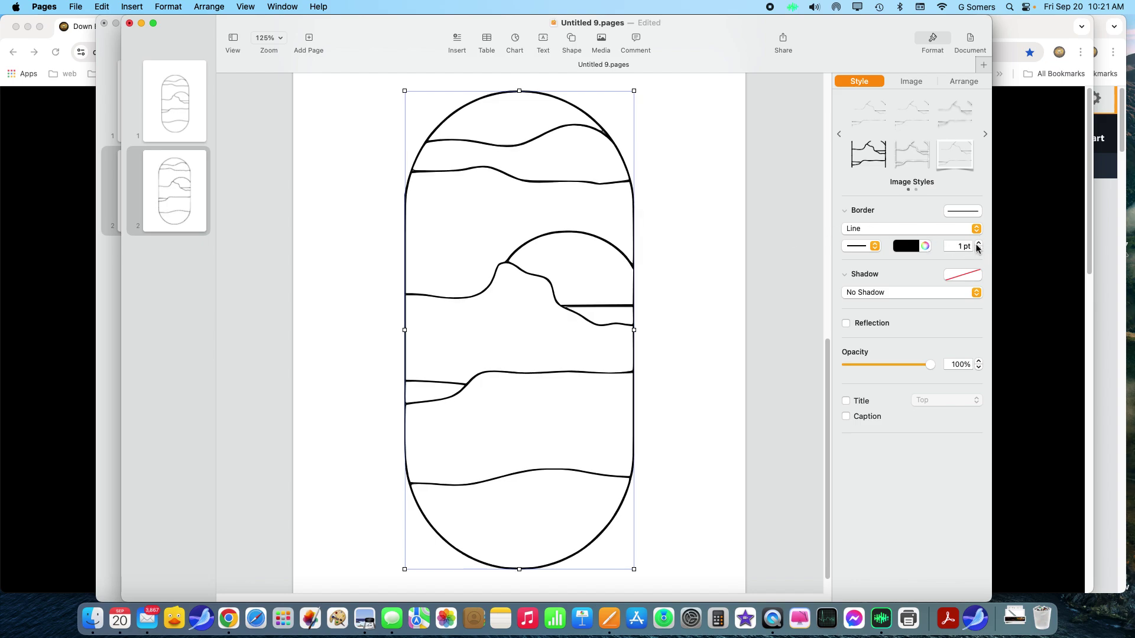
pyautogui.click(979, 243)
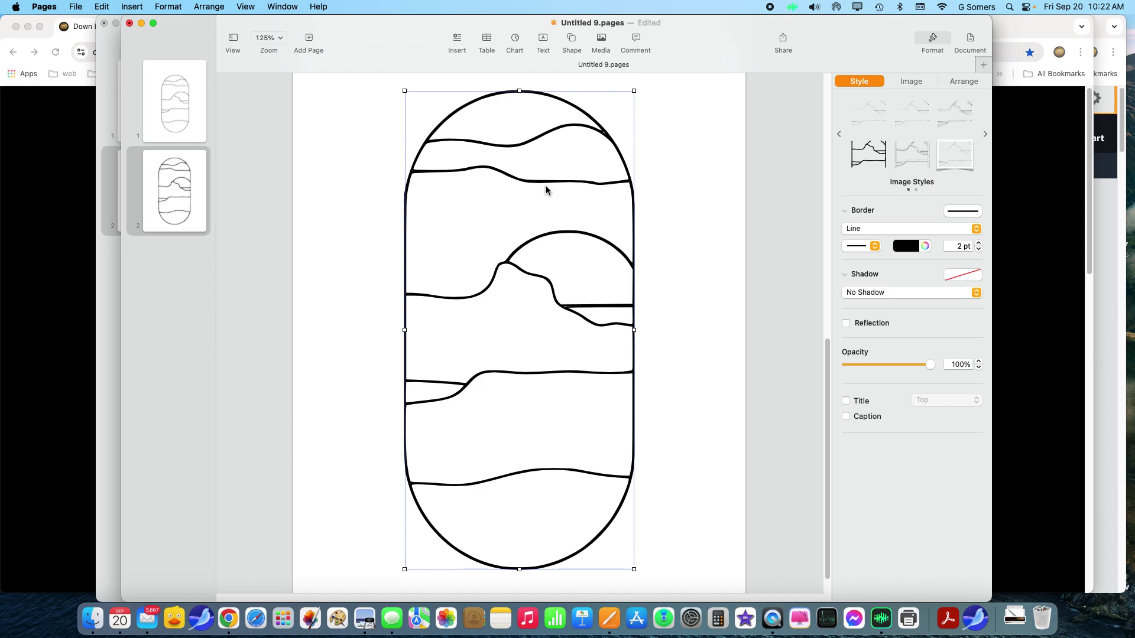
pyautogui.click(690, 230)
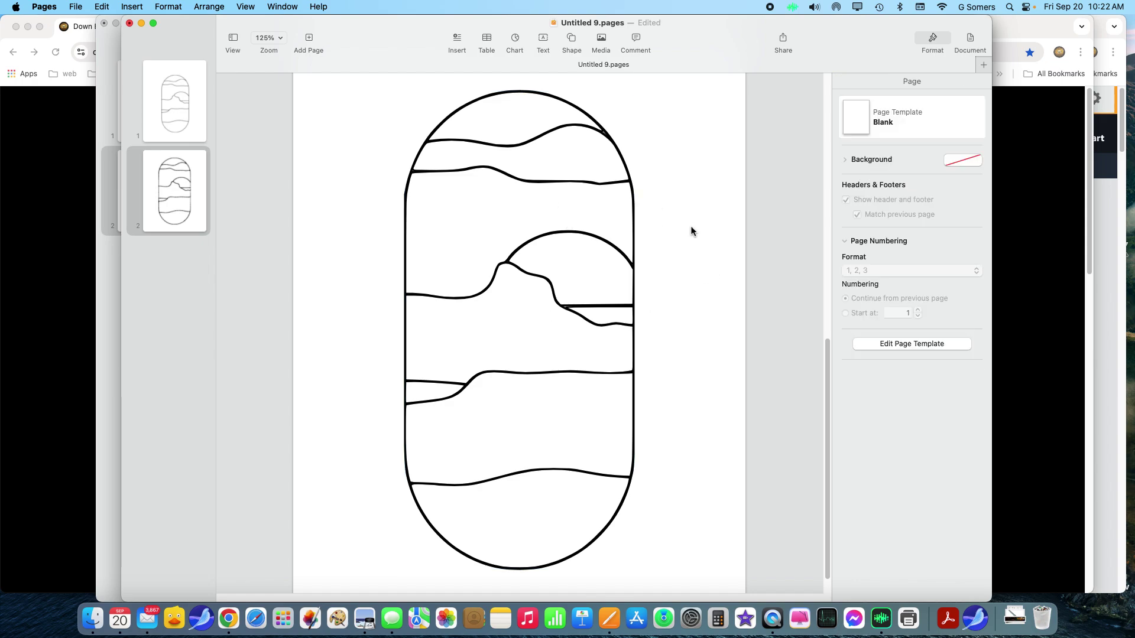
# - Switch to Preview, create a document from the copied capsule image to check its transparency, and discard it without saving
pyautogui.click(599, 245)
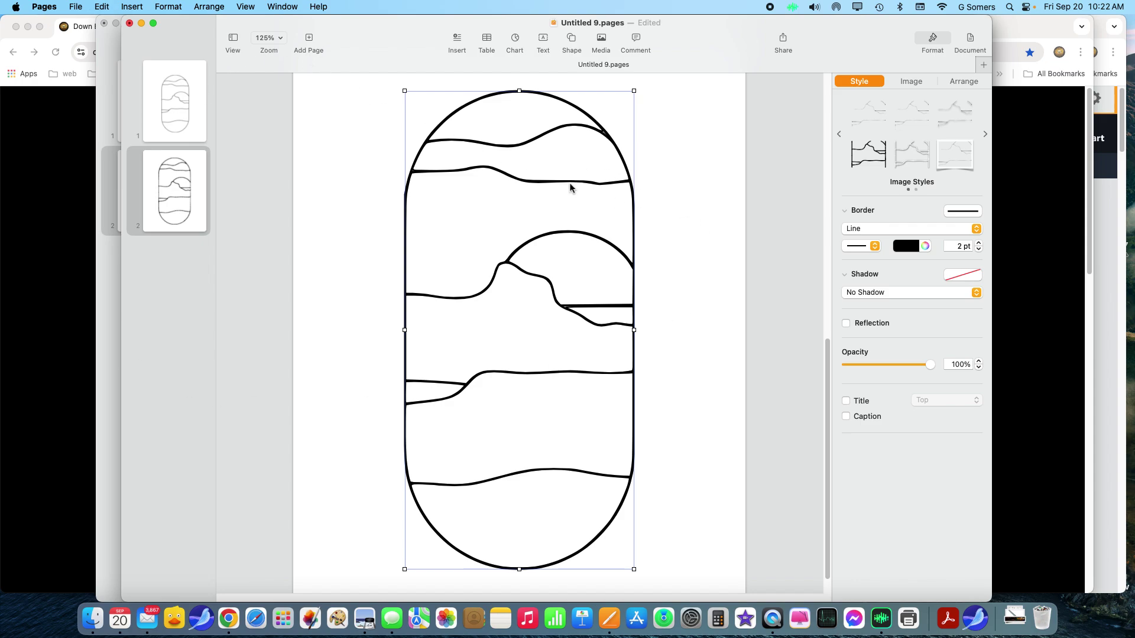
pyautogui.scroll(-2, 340, 307)
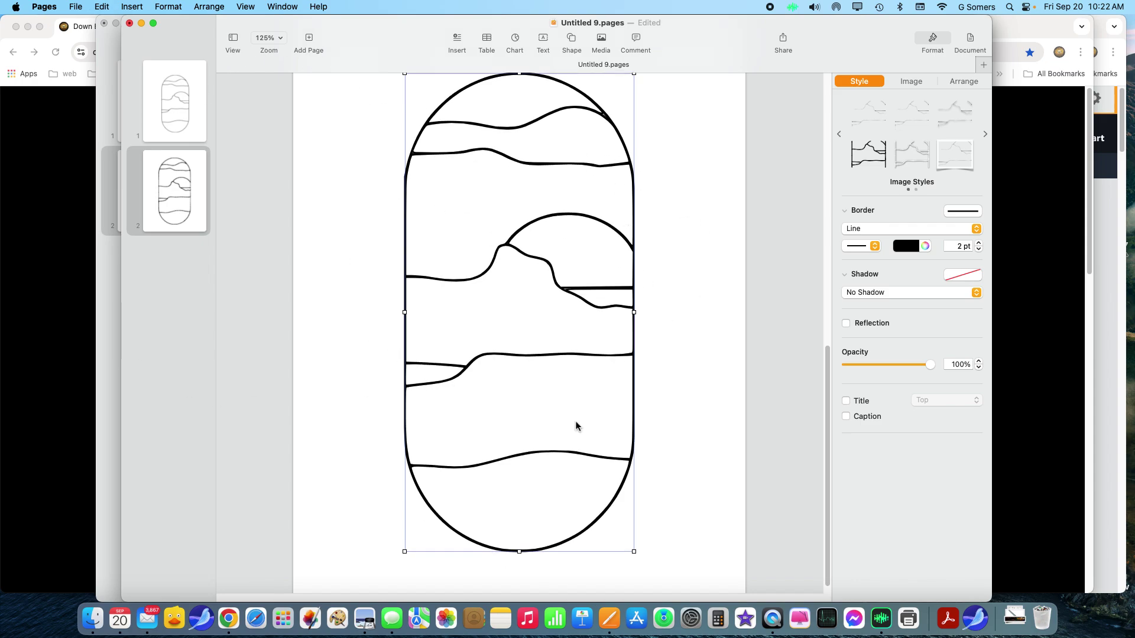
pyautogui.scroll(3, 397, 322)
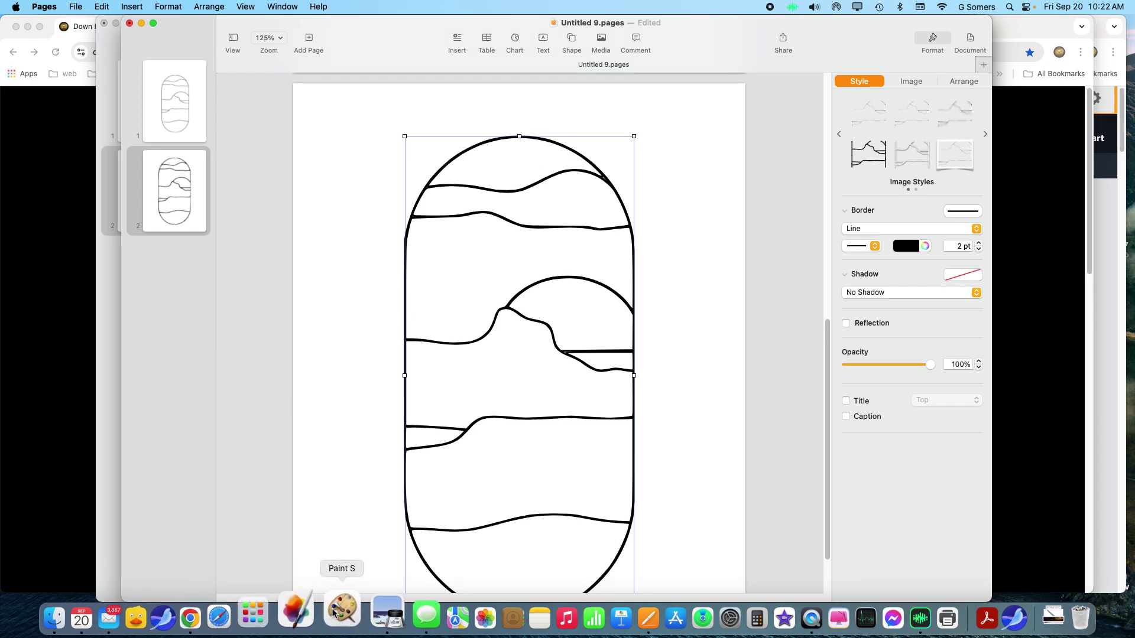
pyautogui.click(359, 614)
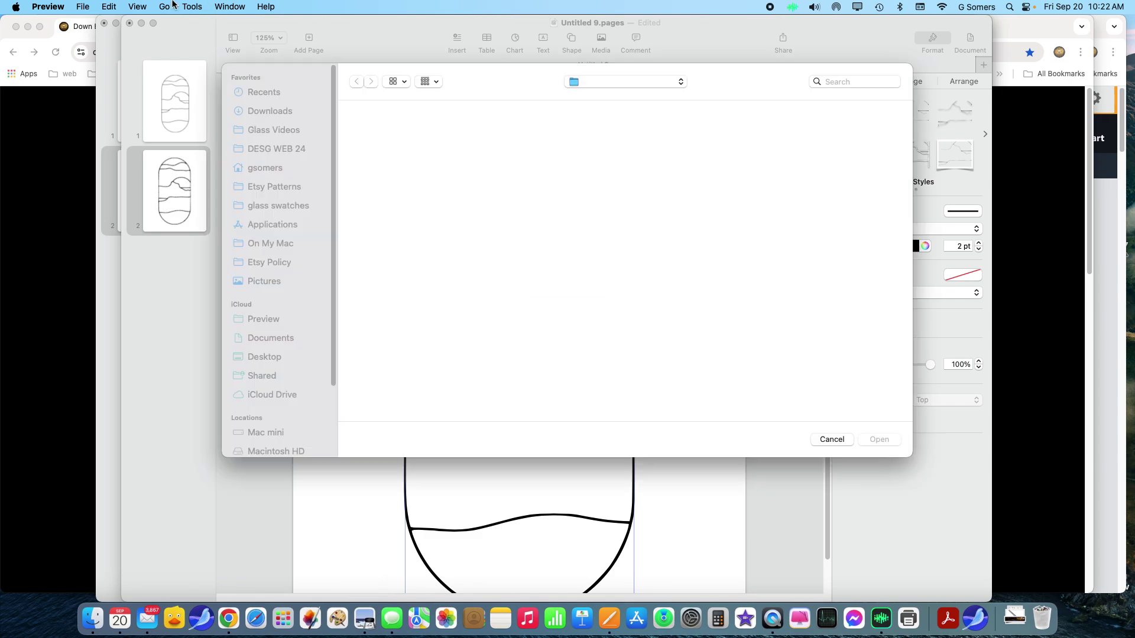
pyautogui.click(83, 6)
pyautogui.click(96, 25)
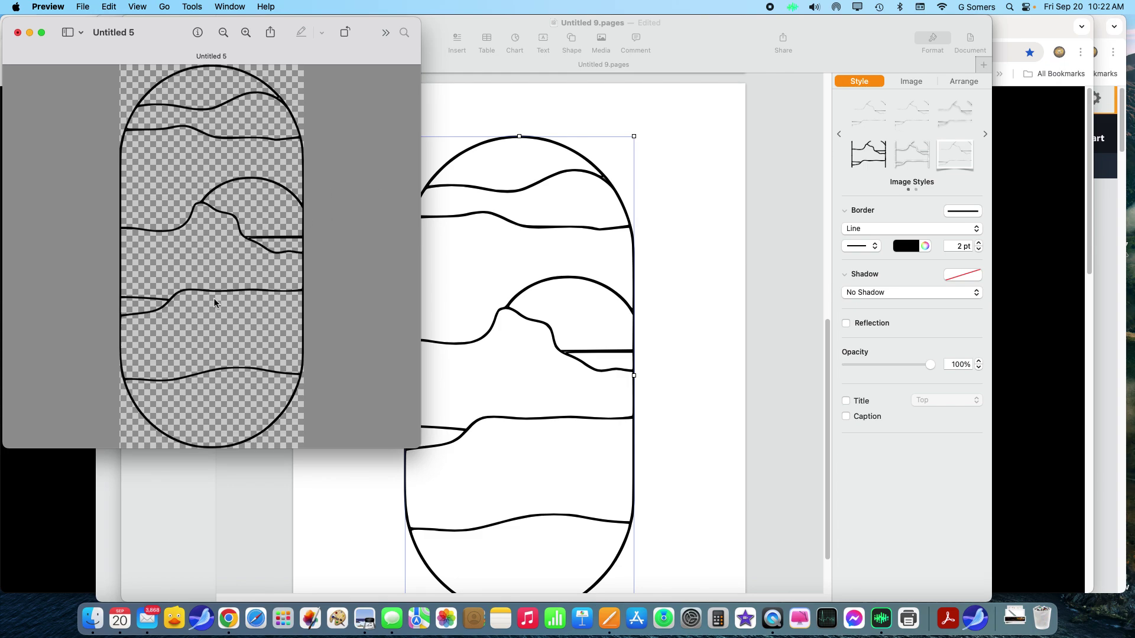
pyautogui.click(17, 33)
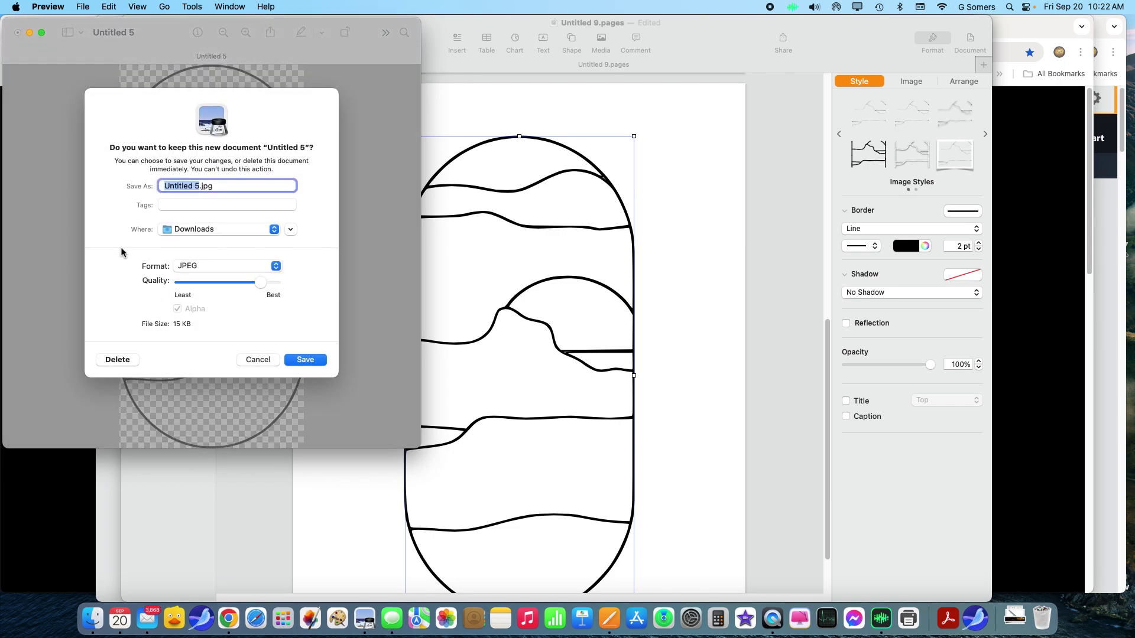
pyautogui.click(118, 360)
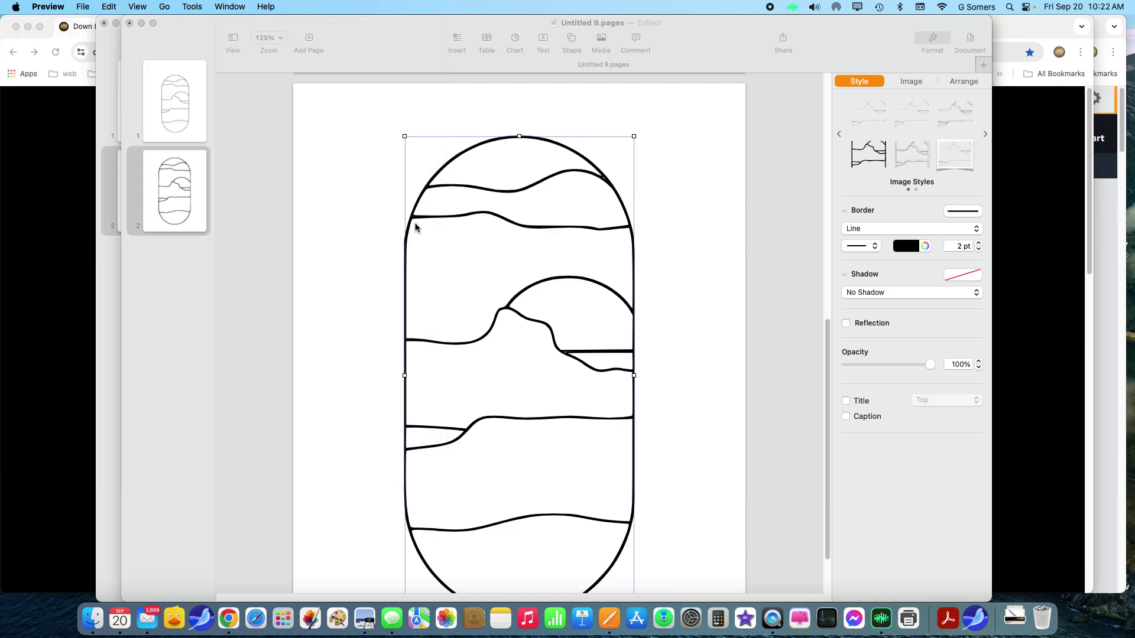
pyautogui.scroll(-3, 639, 300)
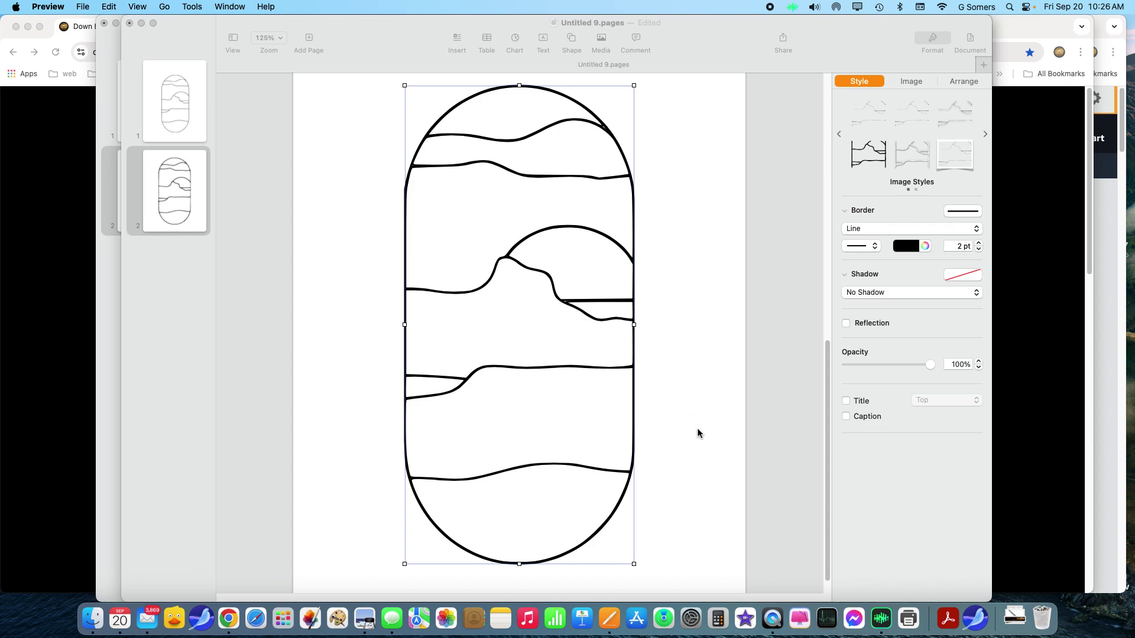
pyautogui.scroll(2, 697, 428)
pyautogui.scroll(3, 698, 421)
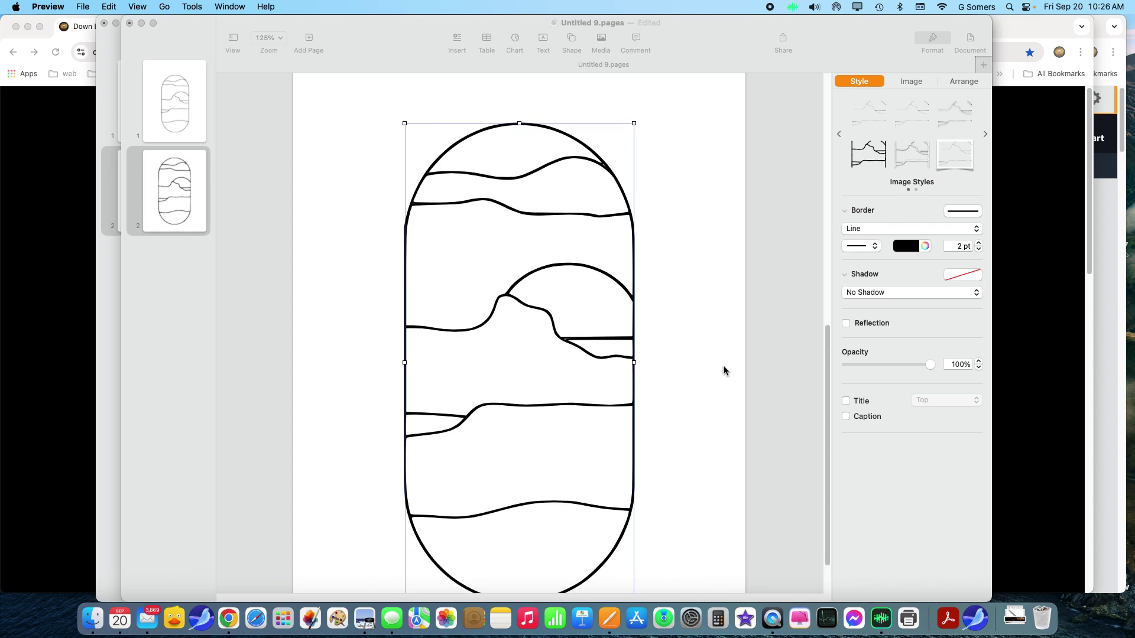
pyautogui.scroll(-5, 722, 370)
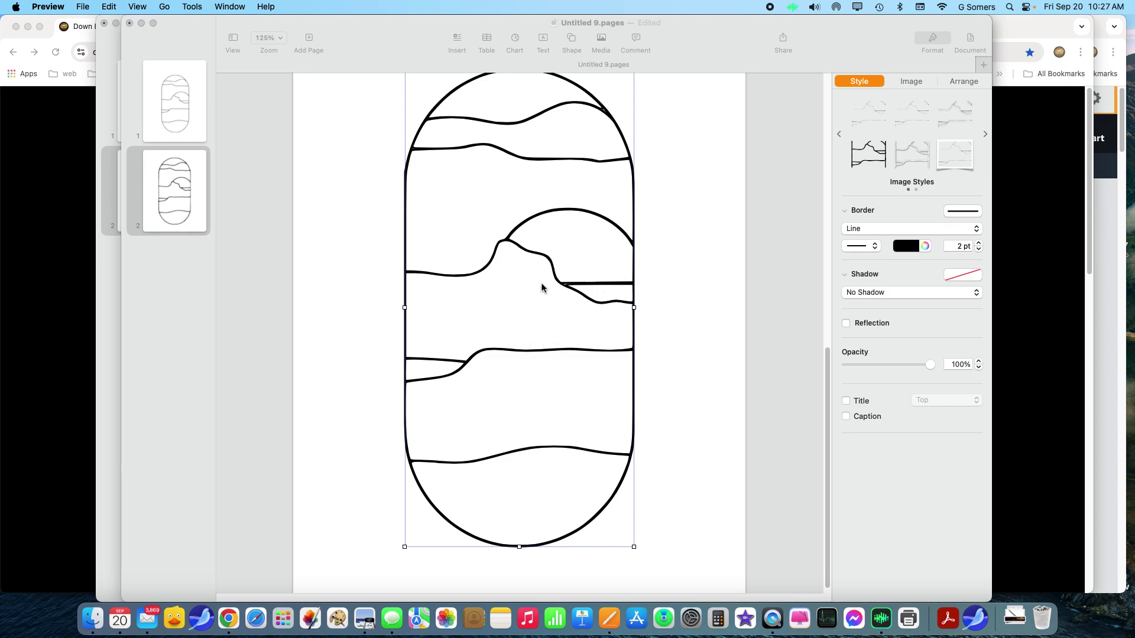
# - Return to Pages and shrink the capsule image proportionally to about 3.8 in wide by 7.93 in high
pyautogui.click(645, 309)
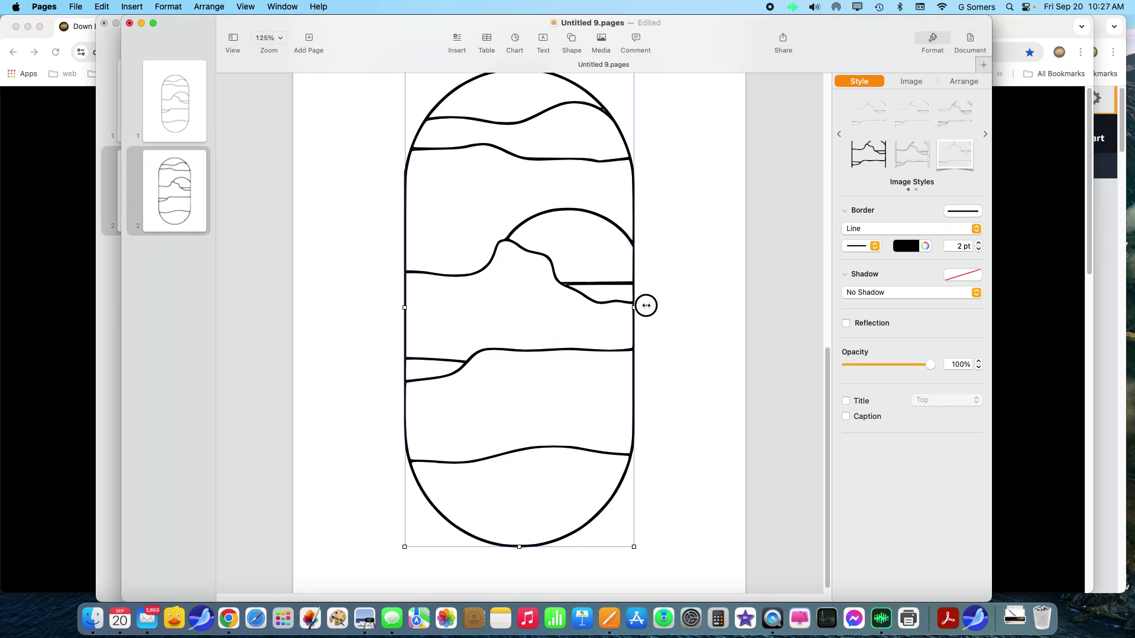
pyautogui.moveTo(634, 308)
pyautogui.mouseDown()
pyautogui.moveTo(661, 307)
pyautogui.moveTo(607, 305)
pyautogui.mouseUp()
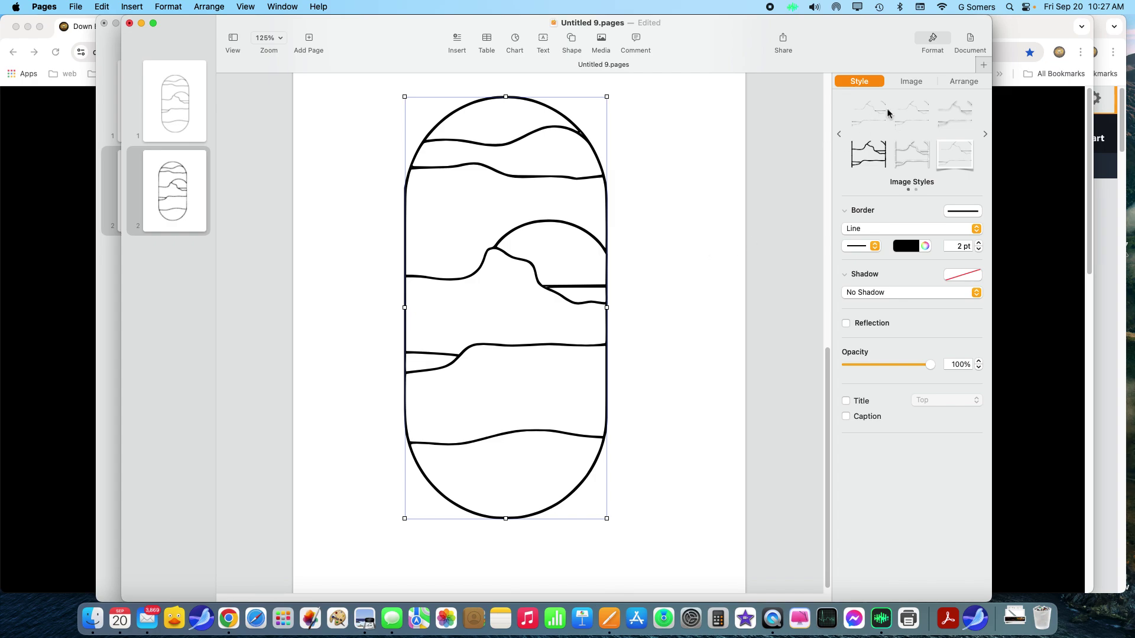
# - Turn off constrained proportions for the capsule image and narrow it from its side to about 3.56 in wide
pyautogui.click(954, 81)
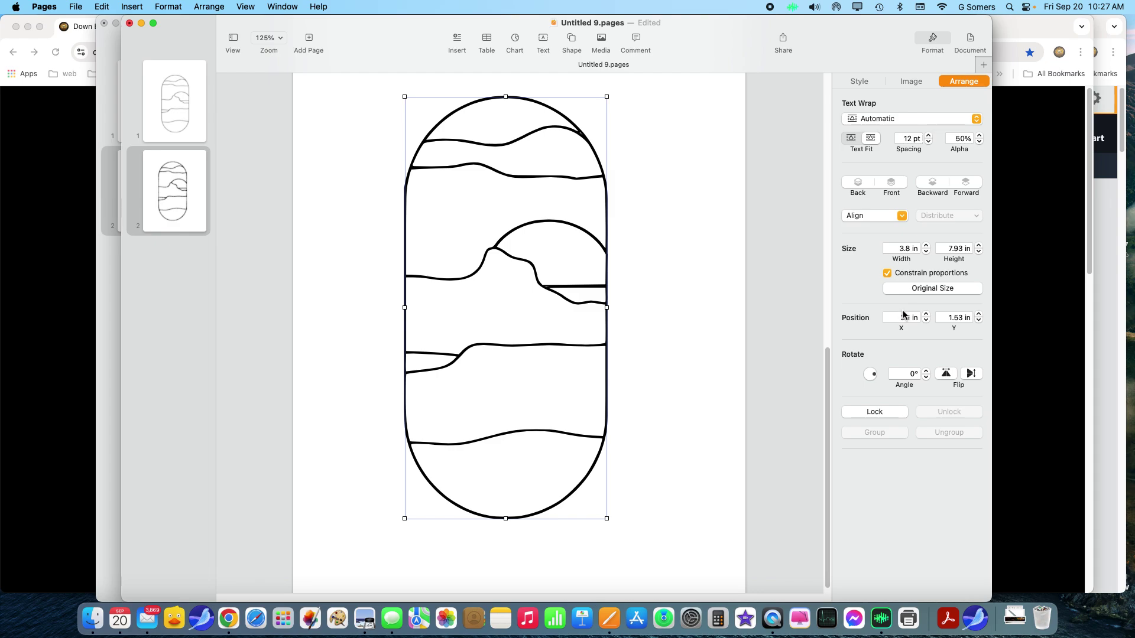
pyautogui.click(887, 273)
pyautogui.moveTo(608, 308)
pyautogui.mouseDown()
pyautogui.moveTo(661, 312)
pyautogui.moveTo(538, 294)
pyautogui.moveTo(595, 302)
pyautogui.mouseUp()
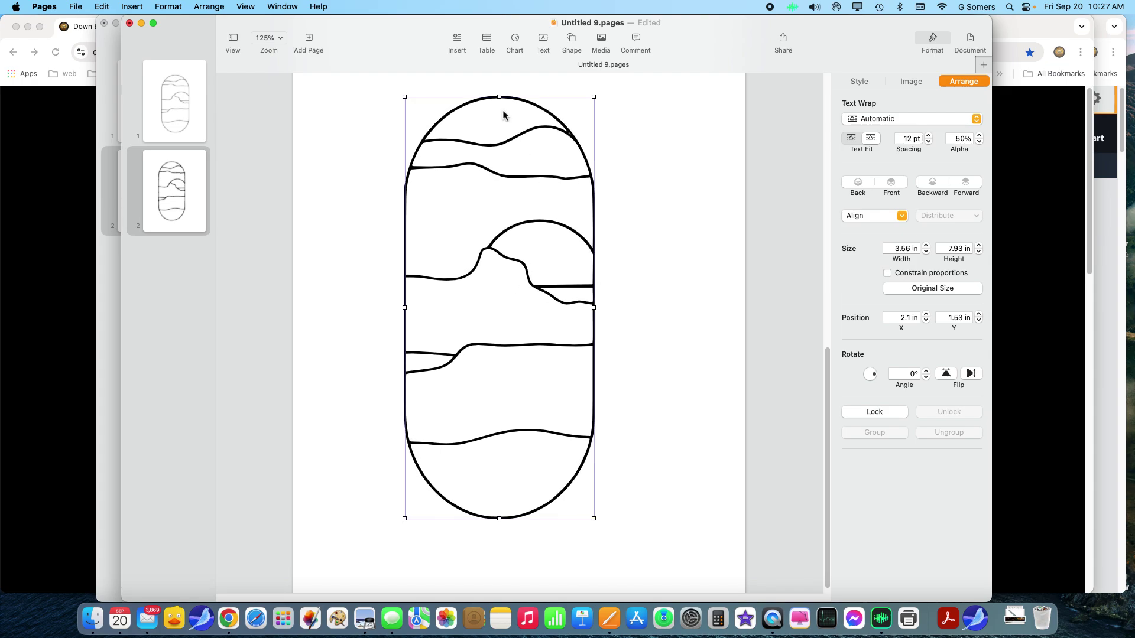
# - Shorten the capsule image to about 6.84 in high, move it, and enlarge it proportionally to about 3.9 by 7.5 in
pyautogui.moveTo(500, 98); pyautogui.dragTo(498, 155)
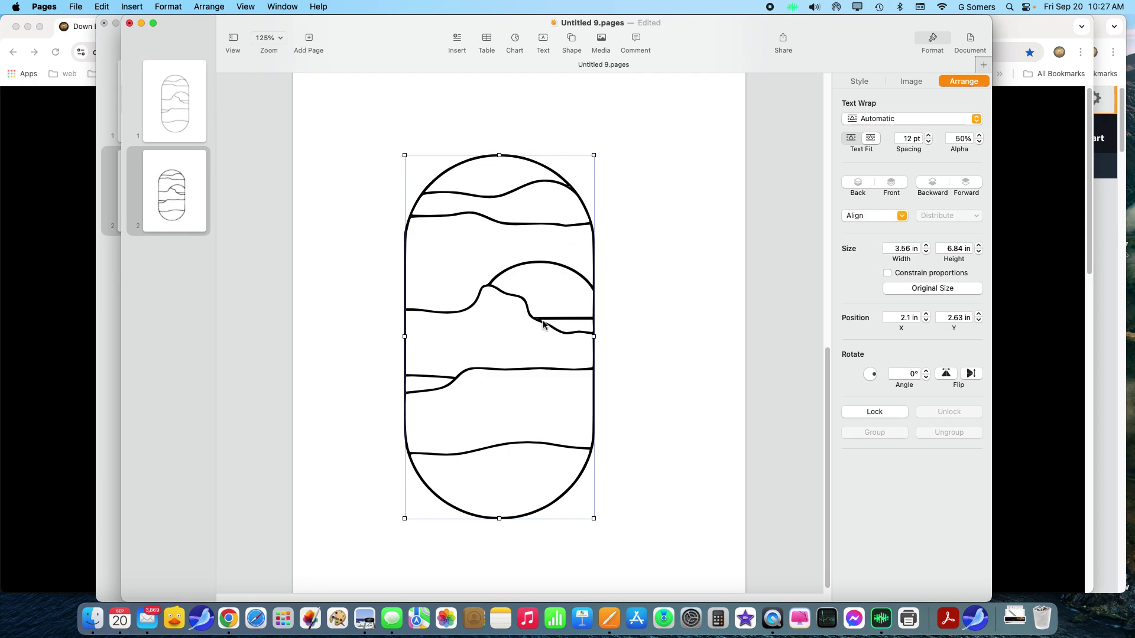
pyautogui.moveTo(521, 304); pyautogui.dragTo(544, 286)
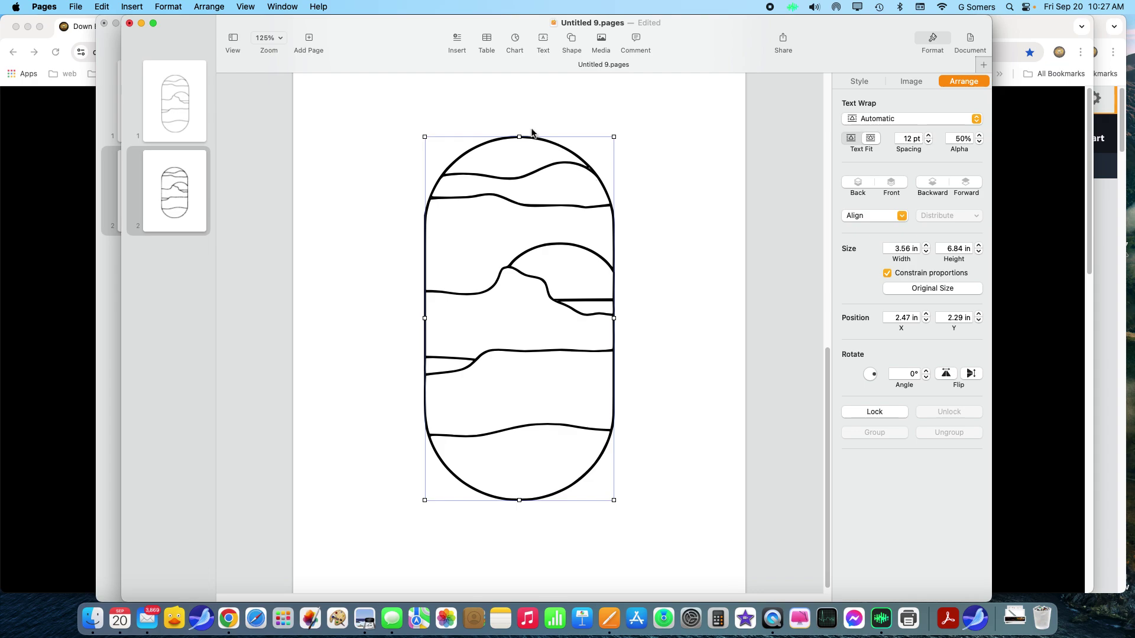
pyautogui.moveTo(520, 137); pyautogui.dragTo(519, 101)
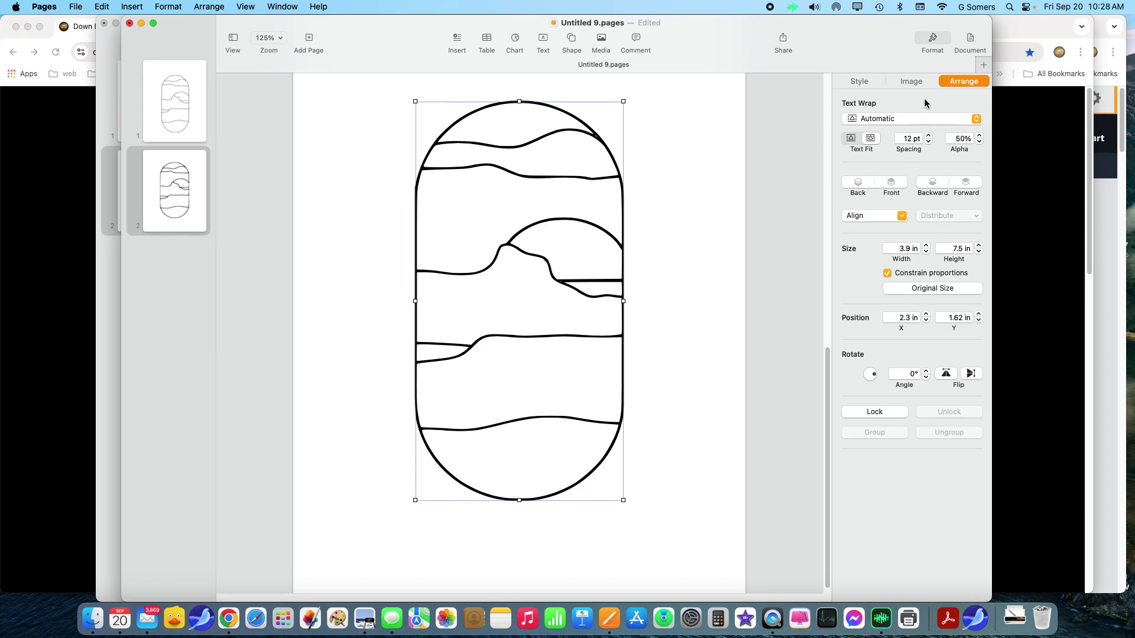
# - Add a drop shadow to the capsule image, shift the image slightly down the page, and deselect it
pyautogui.click(912, 82)
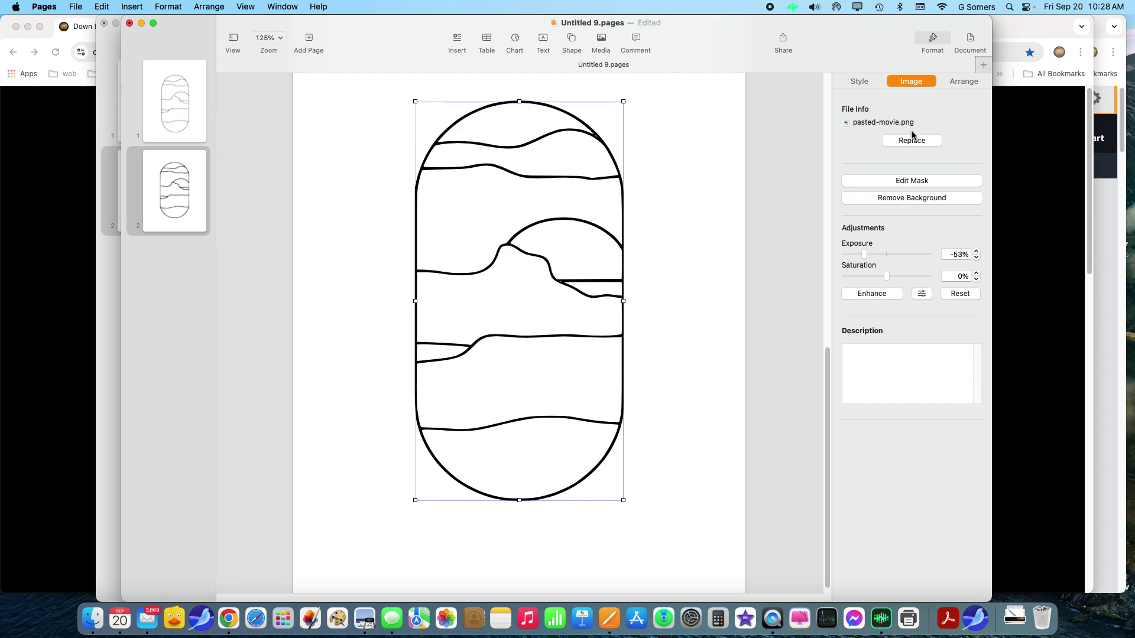
pyautogui.click(866, 83)
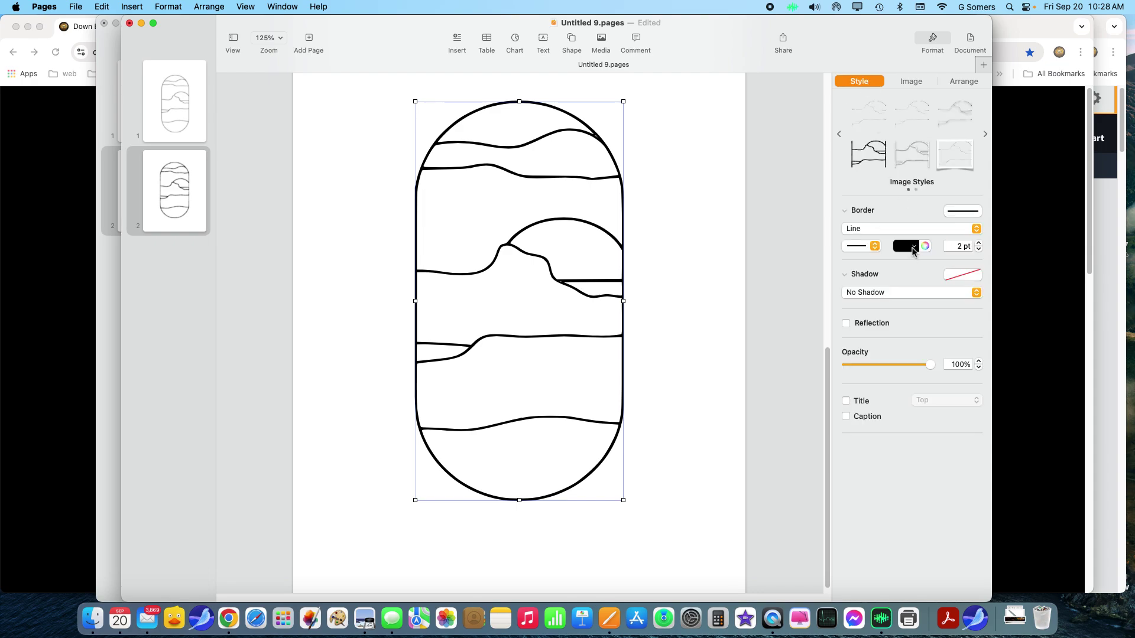
pyautogui.click(893, 294)
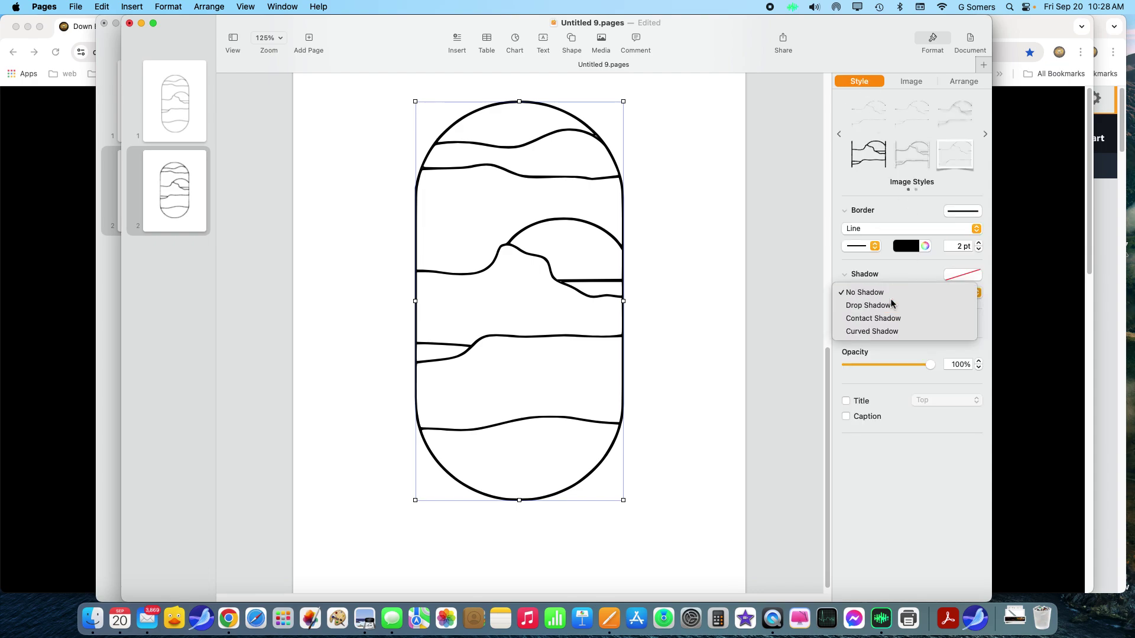
pyautogui.click(891, 303)
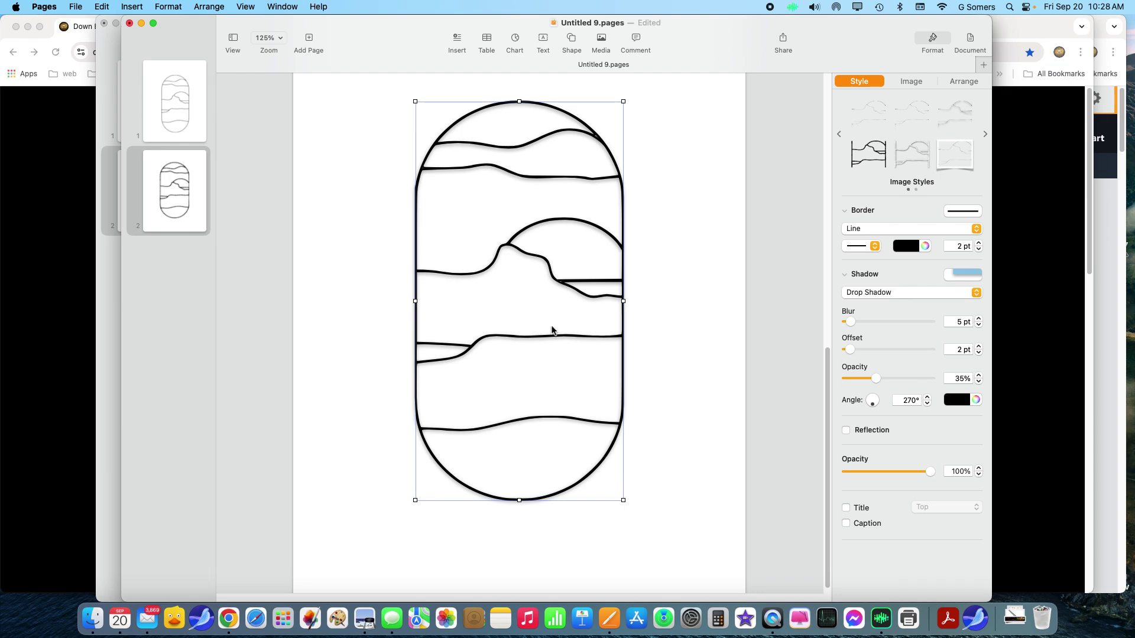
pyautogui.click(702, 334)
pyautogui.moveTo(567, 339); pyautogui.dragTo(570, 346)
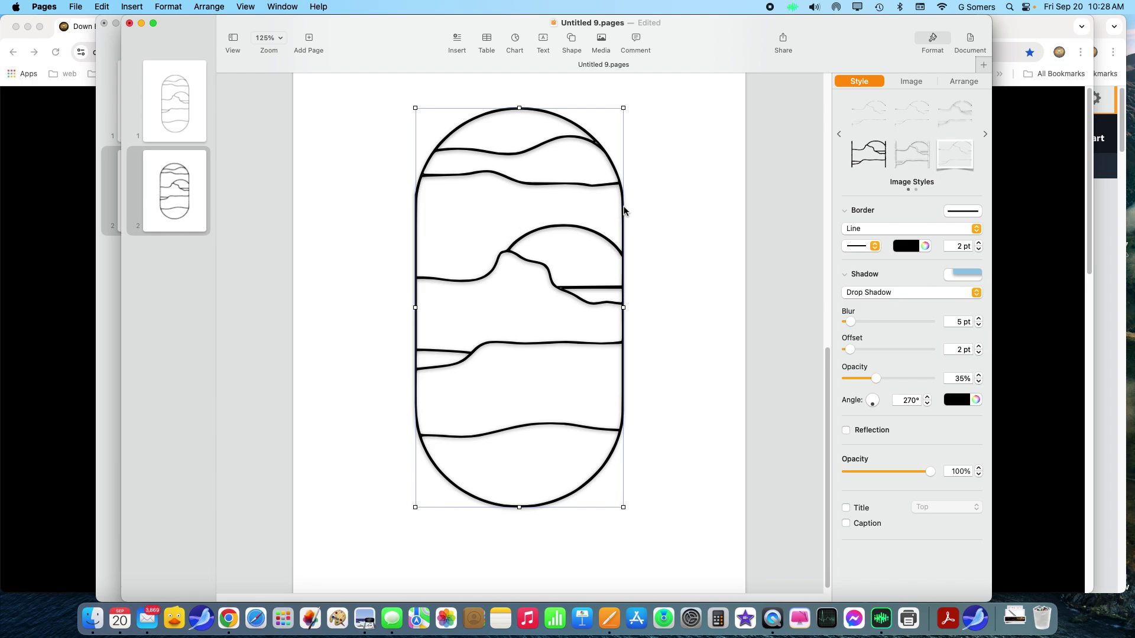
pyautogui.click(704, 313)
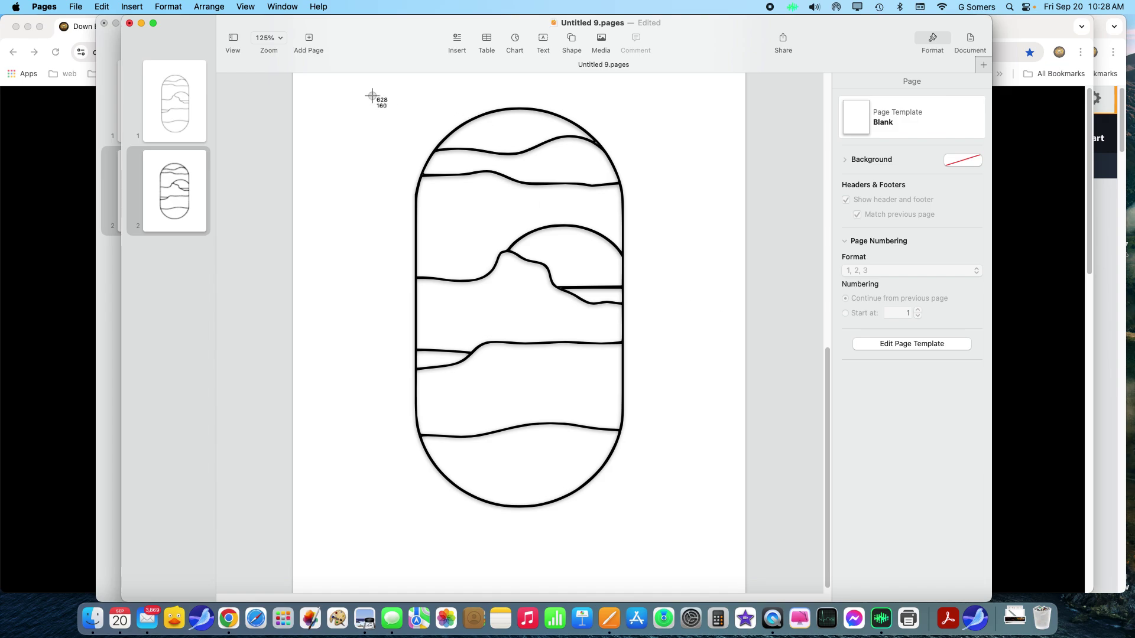
# - Capture the area around the capsule drawing as a screenshot, switch to Pixelmator Pro, and create a new document from the copied capture
pyautogui.moveTo(372, 95)
pyautogui.mouseDown()
pyautogui.moveTo(652, 398)
pyautogui.moveTo(649, 519)
pyautogui.moveTo(660, 538)
pyautogui.mouseUp()
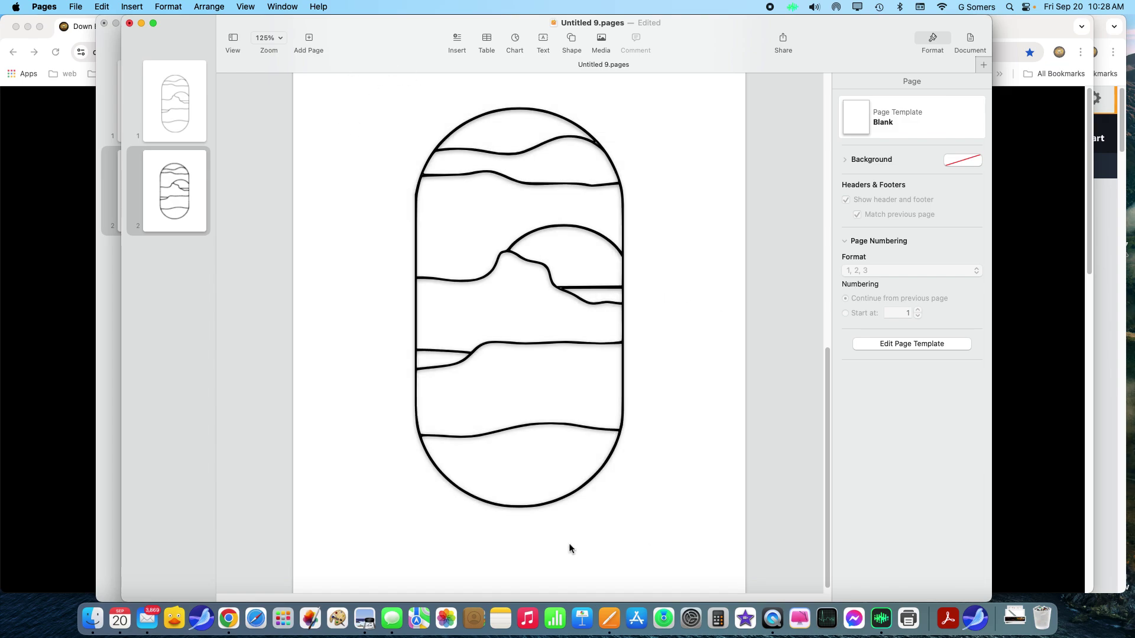
pyautogui.click(314, 609)
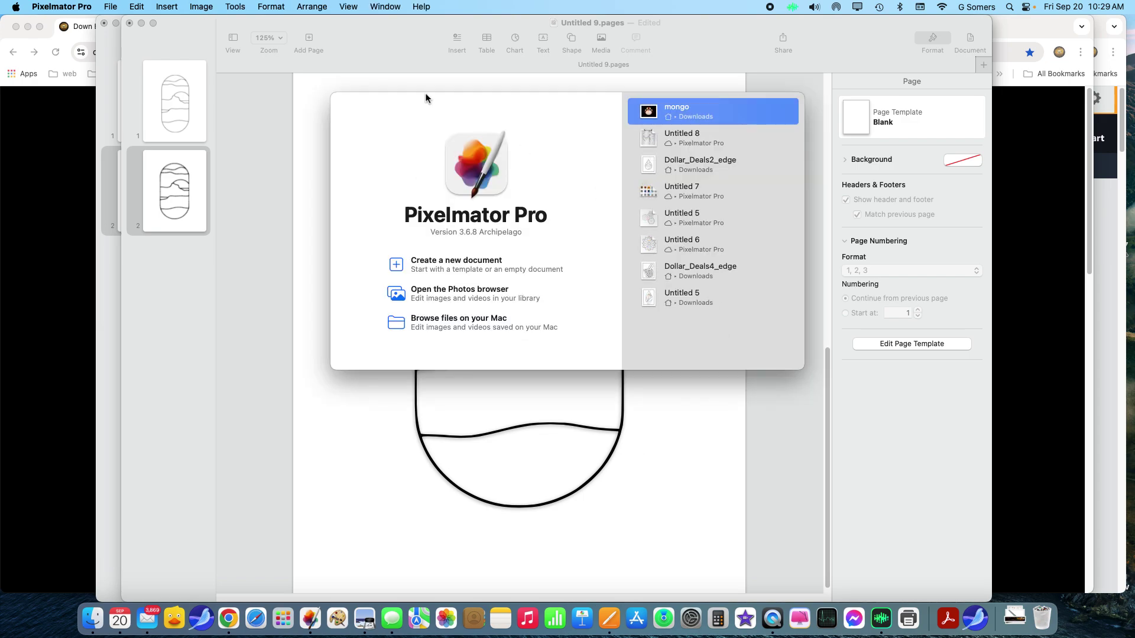
pyautogui.click(455, 262)
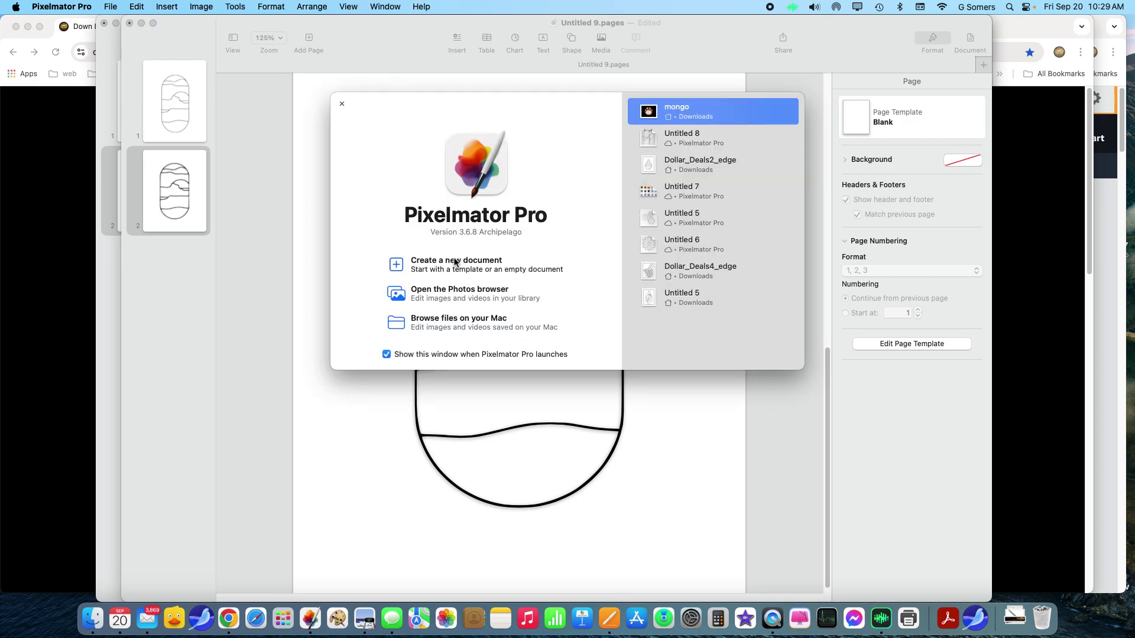
pyautogui.doubleClick(603, 159)
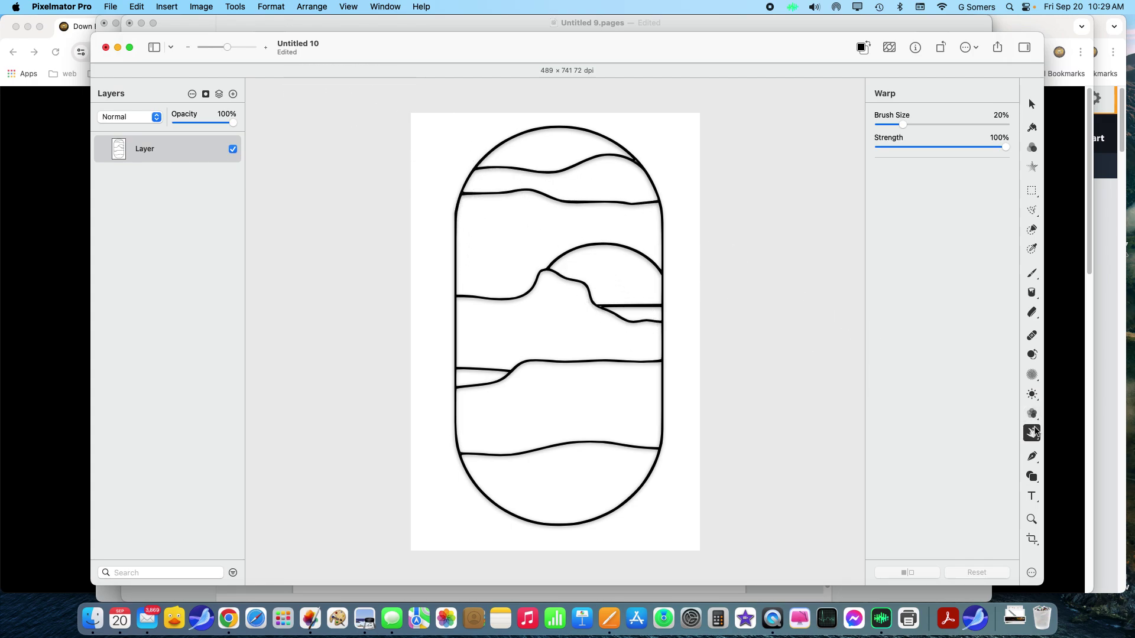
# - Warp short stretches of the dune and hill lines with a 20% brush at 100% strength
pyautogui.moveTo(545, 366); pyautogui.dragTo(545, 367)
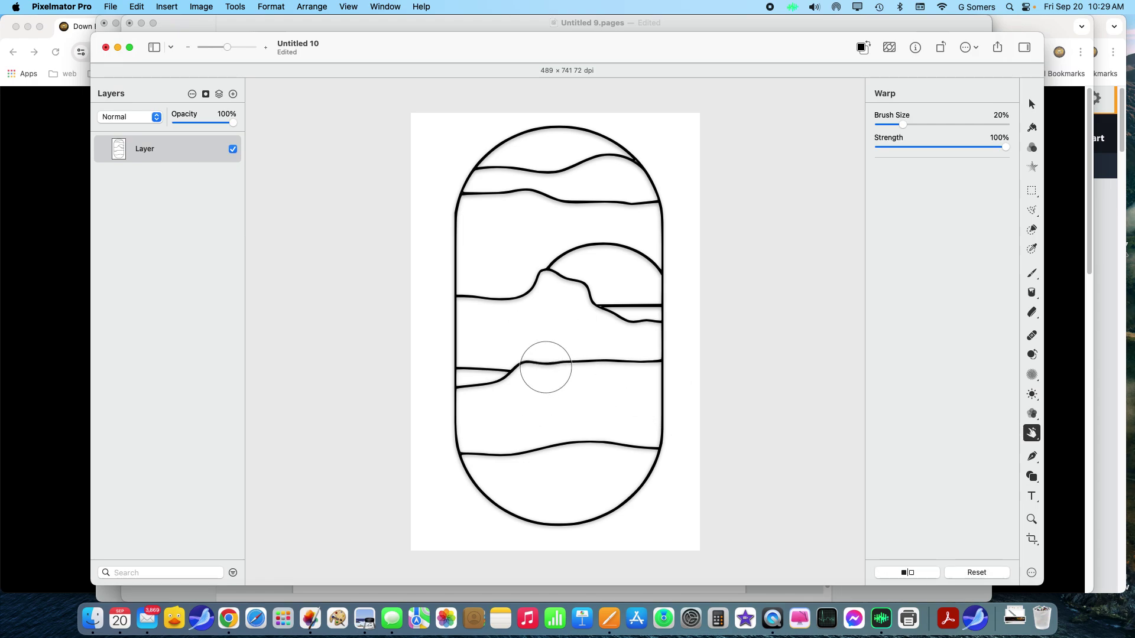
pyautogui.moveTo(623, 329); pyautogui.dragTo(622, 326)
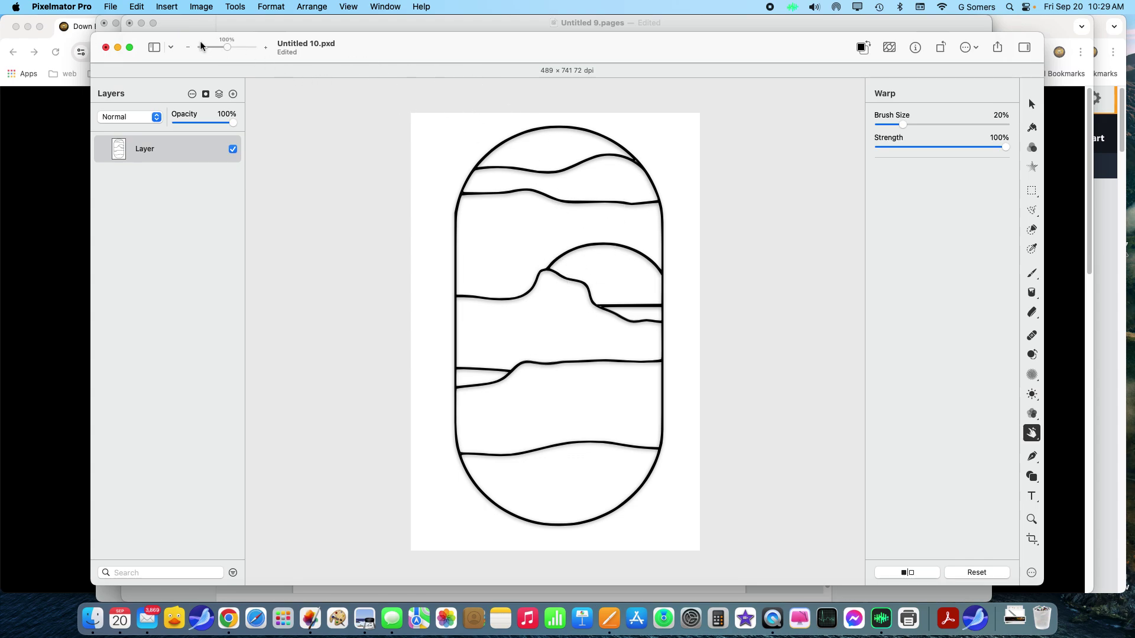
pyautogui.moveTo(227, 50); pyautogui.dragTo(234, 49)
pyautogui.scroll(4, 449, 230)
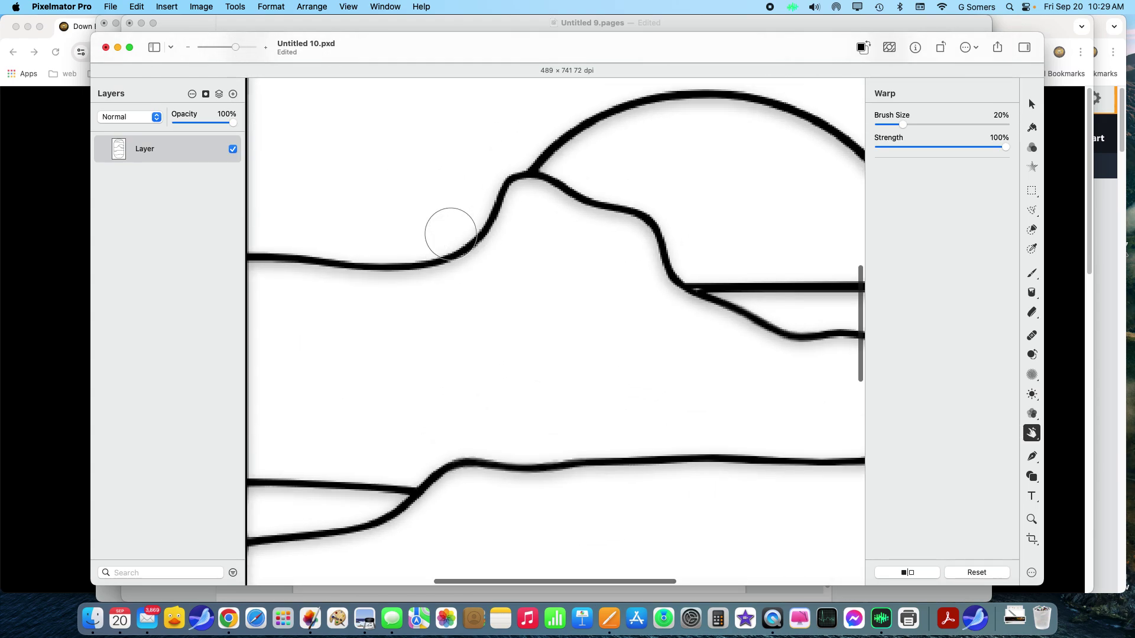
pyautogui.moveTo(514, 203); pyautogui.dragTo(490, 231)
pyautogui.scroll(3, 624, 245)
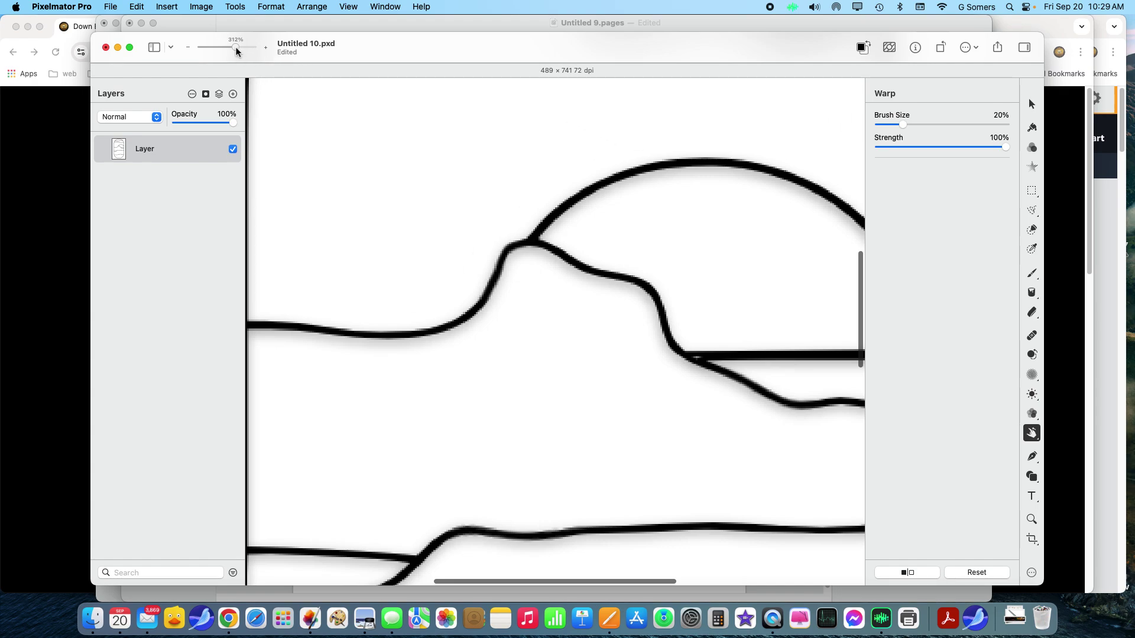
pyautogui.moveTo(236, 48); pyautogui.dragTo(230, 49)
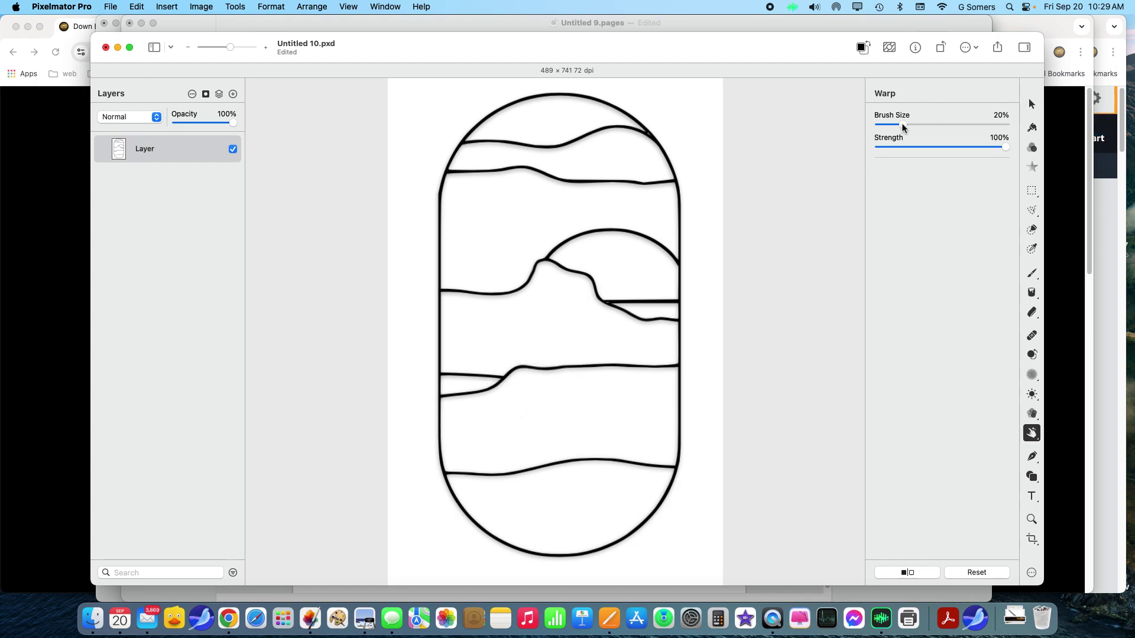
# - Set the Warp brush size to 44% and reshape the hill's edge, the two upper wavy lines, and the ridge below the hill
pyautogui.moveTo(903, 125); pyautogui.dragTo(933, 124)
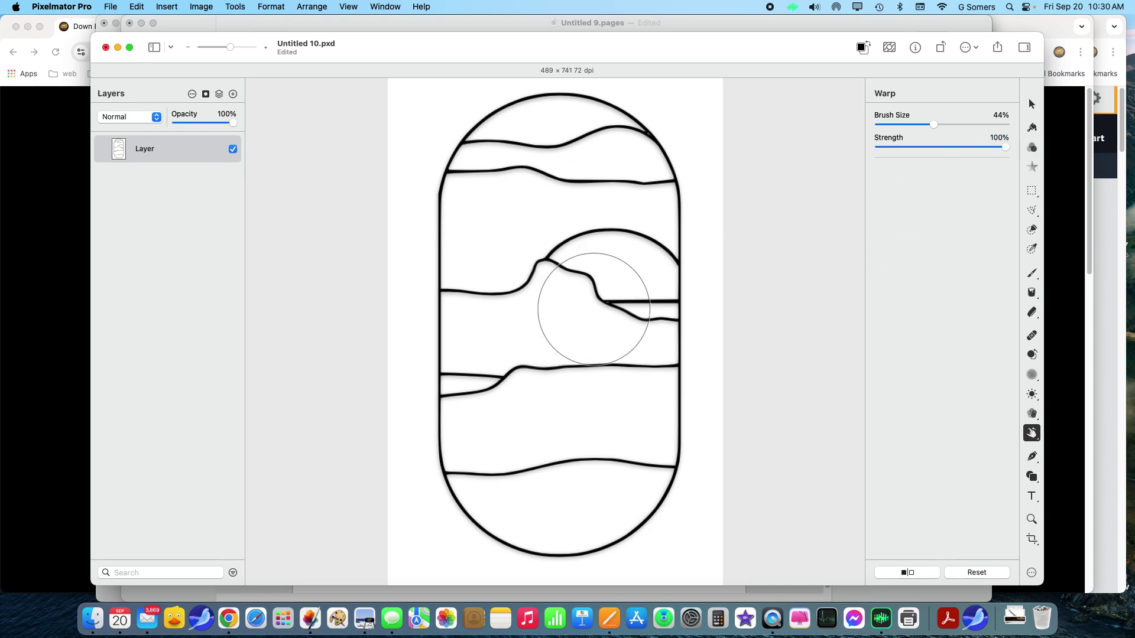
pyautogui.moveTo(606, 305); pyautogui.dragTo(599, 303)
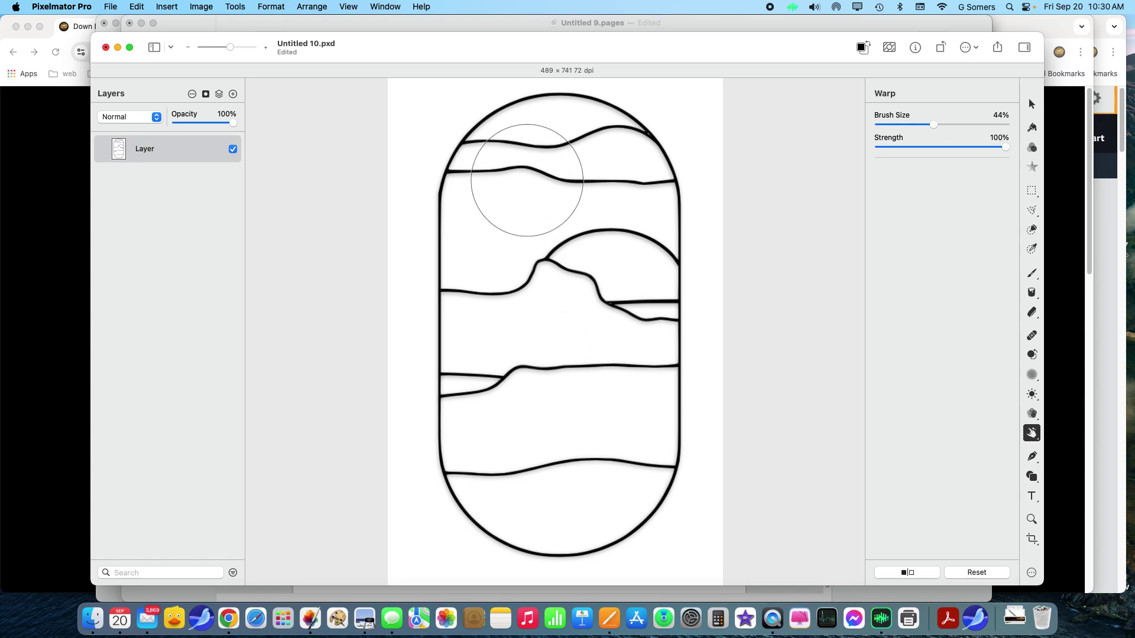
pyautogui.moveTo(527, 180)
pyautogui.mouseDown()
pyautogui.moveTo(491, 201)
pyautogui.moveTo(548, 203)
pyautogui.moveTo(524, 191)
pyautogui.moveTo(542, 194)
pyautogui.moveTo(559, 152)
pyautogui.moveTo(529, 149)
pyautogui.moveTo(546, 146)
pyautogui.mouseUp()
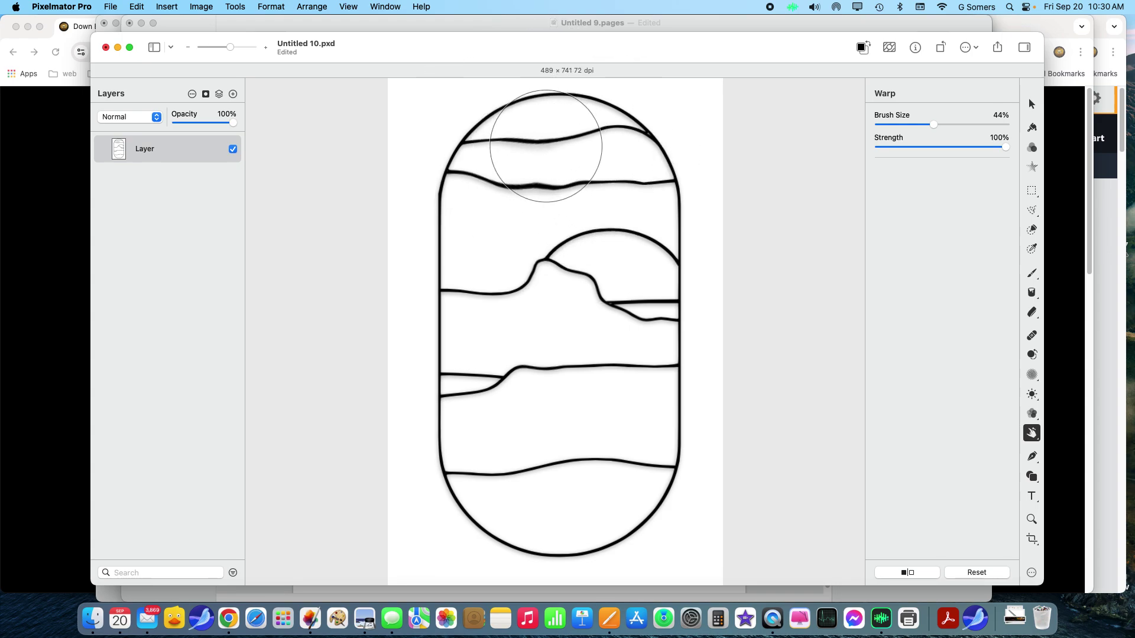
pyautogui.moveTo(529, 387)
pyautogui.mouseDown()
pyautogui.moveTo(539, 370)
pyautogui.moveTo(525, 362)
pyautogui.moveTo(540, 388)
pyautogui.moveTo(555, 367)
pyautogui.moveTo(567, 387)
pyautogui.moveTo(582, 378)
pyautogui.mouseUp()
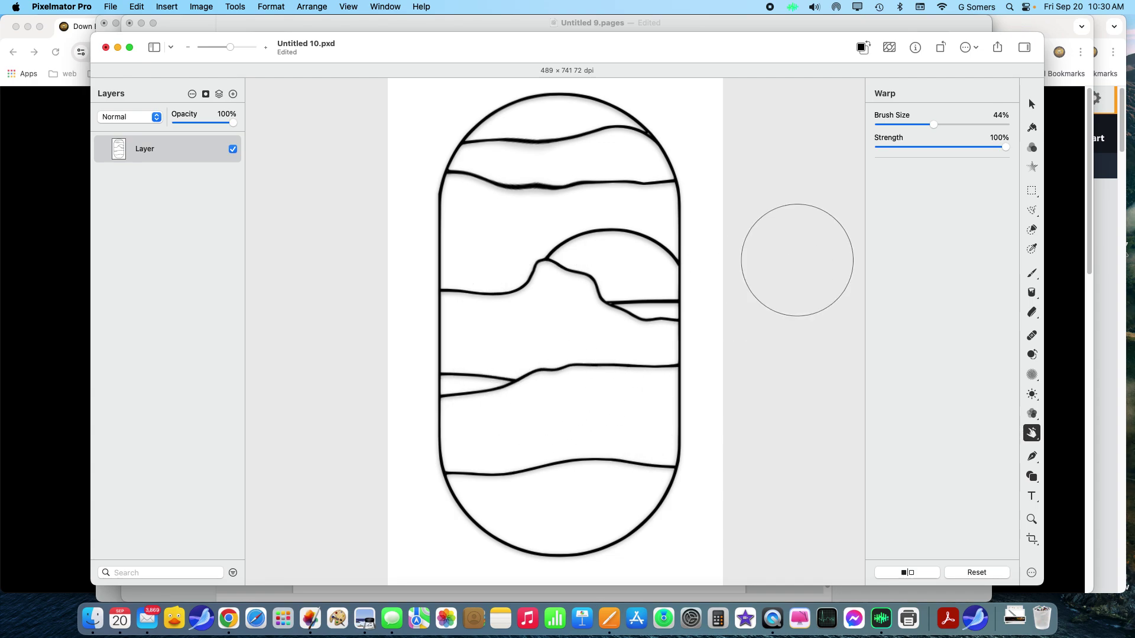
# - Reduce the Warp brush size to 13% and smooth the bumps along the ridge line below the hill
pyautogui.moveTo(934, 124); pyautogui.dragTo(894, 125)
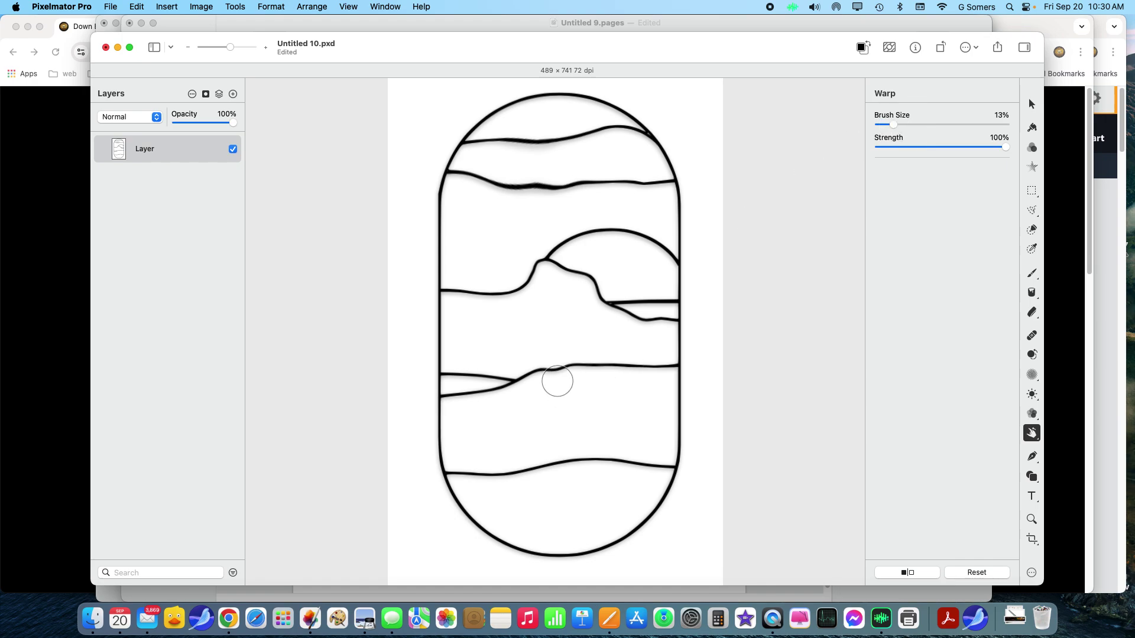
pyautogui.moveTo(557, 381)
pyautogui.mouseDown()
pyautogui.moveTo(589, 370)
pyautogui.moveTo(538, 374)
pyautogui.moveTo(550, 370)
pyautogui.mouseUp()
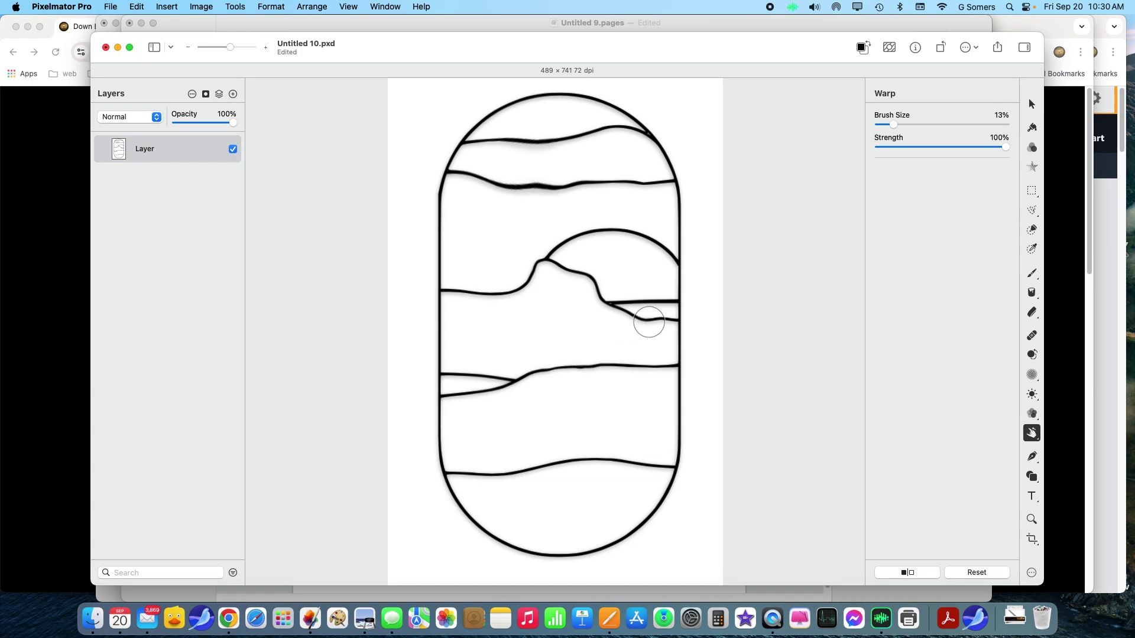
pyautogui.moveTo(647, 317); pyautogui.dragTo(648, 323)
# - Paint jagged peaks inside the sun and a cactus outline at the capsule's left edge with the black 6 px Gel Pen .6mm brush
pyautogui.click(1032, 230)
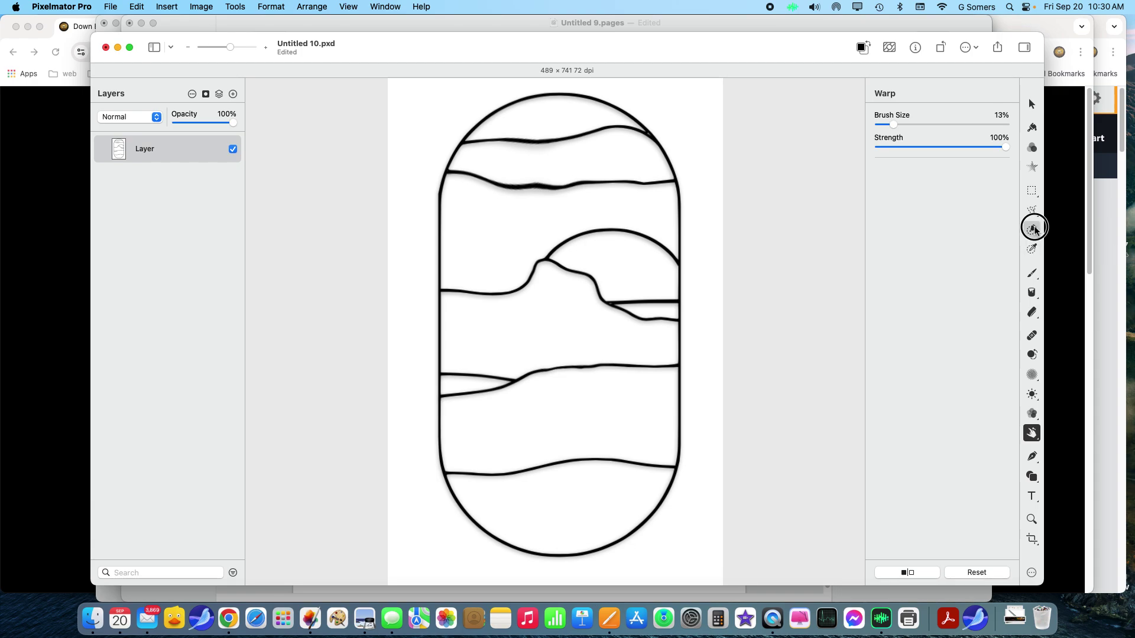
pyautogui.click(1031, 271)
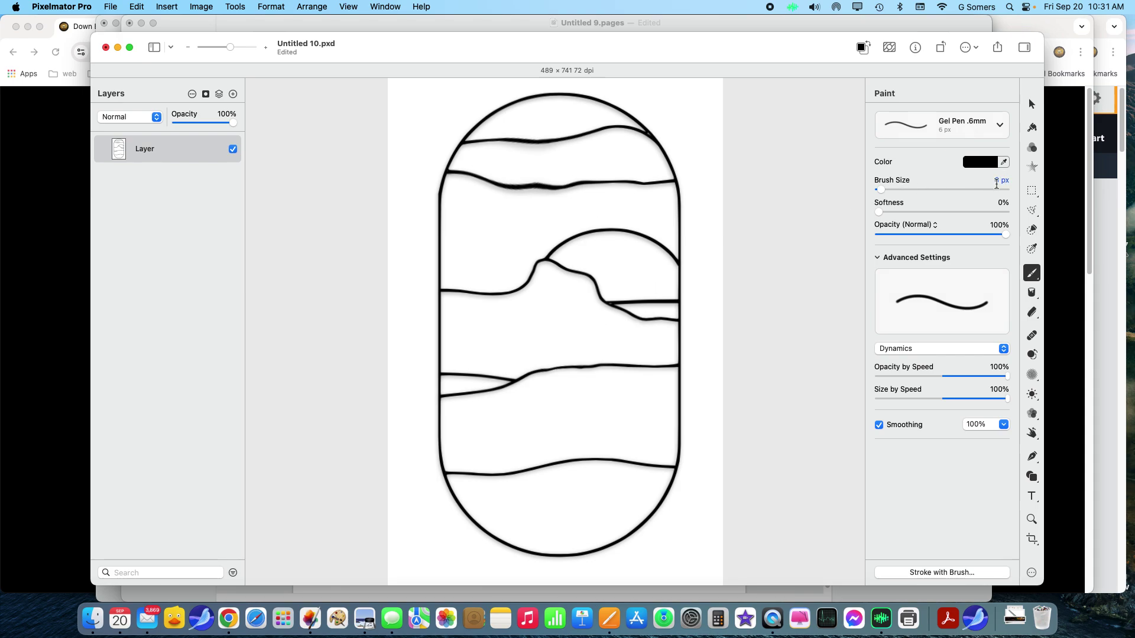
pyautogui.click(881, 190)
pyautogui.moveTo(594, 277)
pyautogui.mouseDown()
pyautogui.moveTo(610, 255)
pyautogui.moveTo(665, 265)
pyautogui.mouseUp()
pyautogui.moveTo(498, 431)
pyautogui.mouseDown()
pyautogui.moveTo(500, 378)
pyautogui.moveTo(481, 356)
pyautogui.moveTo(476, 279)
pyautogui.moveTo(460, 279)
pyautogui.moveTo(458, 355)
pyautogui.moveTo(444, 352)
pyautogui.moveTo(438, 322)
pyautogui.mouseUp()
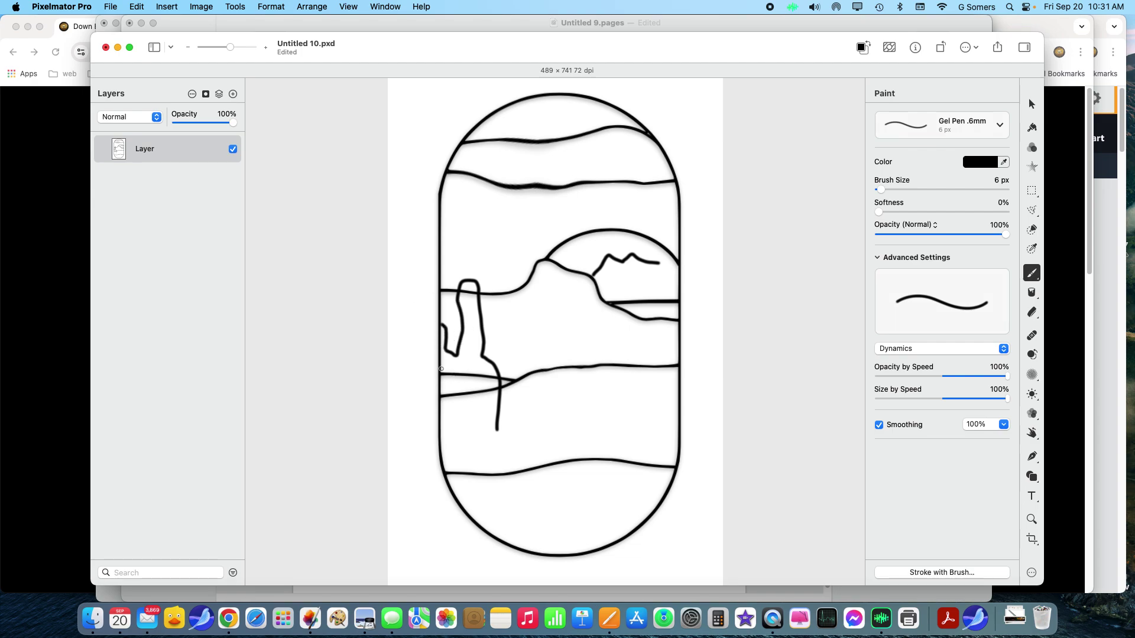
pyautogui.moveTo(441, 369)
pyautogui.mouseDown()
pyautogui.moveTo(460, 393)
pyautogui.moveTo(467, 444)
pyautogui.mouseUp()
# - Warp the cactus outline with a 13% brush, smoothing its side, raising its rounded tip, and lengthening its base lines downward
pyautogui.click(1032, 433)
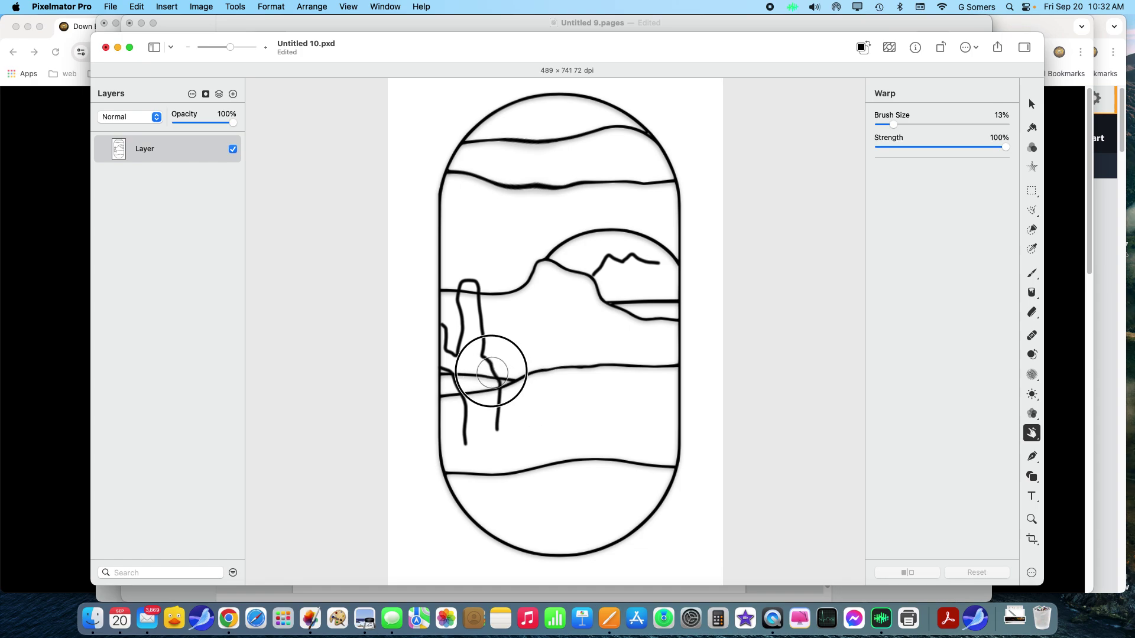
pyautogui.moveTo(492, 373); pyautogui.dragTo(481, 359)
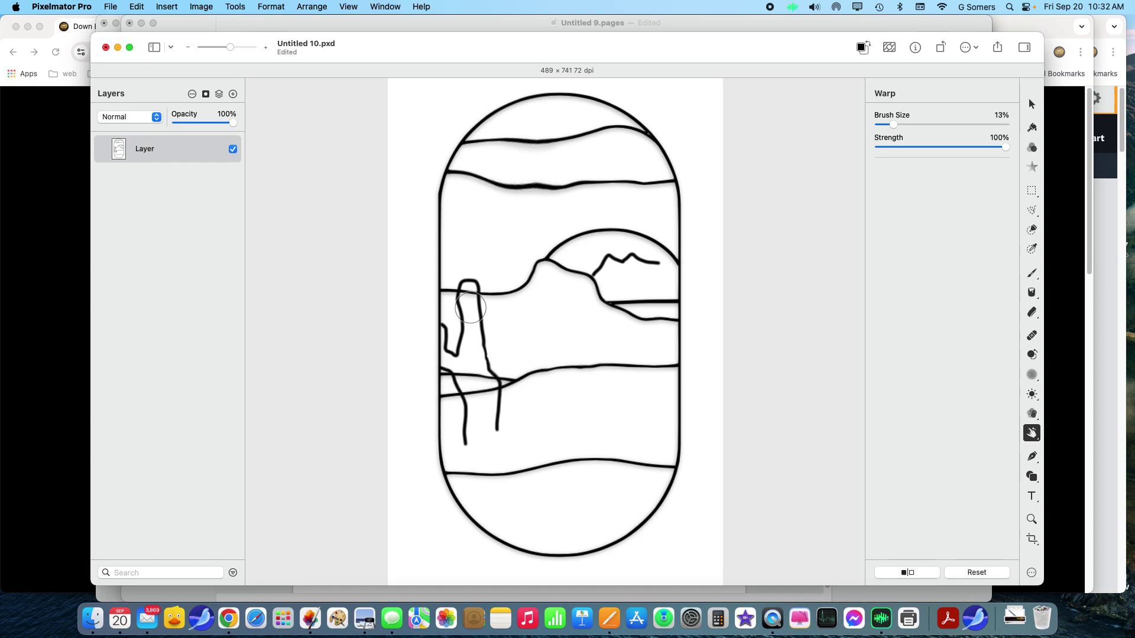
pyautogui.moveTo(472, 288)
pyautogui.mouseDown()
pyautogui.moveTo(467, 259)
pyautogui.moveTo(482, 323)
pyautogui.mouseUp()
pyautogui.moveTo(499, 437)
pyautogui.mouseDown()
pyautogui.moveTo(496, 462)
pyautogui.moveTo(466, 447)
pyautogui.moveTo(465, 460)
pyautogui.moveTo(499, 432)
pyautogui.moveTo(498, 455)
pyautogui.mouseUp()
pyautogui.moveTo(499, 387)
pyautogui.mouseDown()
pyautogui.moveTo(521, 384)
pyautogui.moveTo(506, 376)
pyautogui.mouseUp()
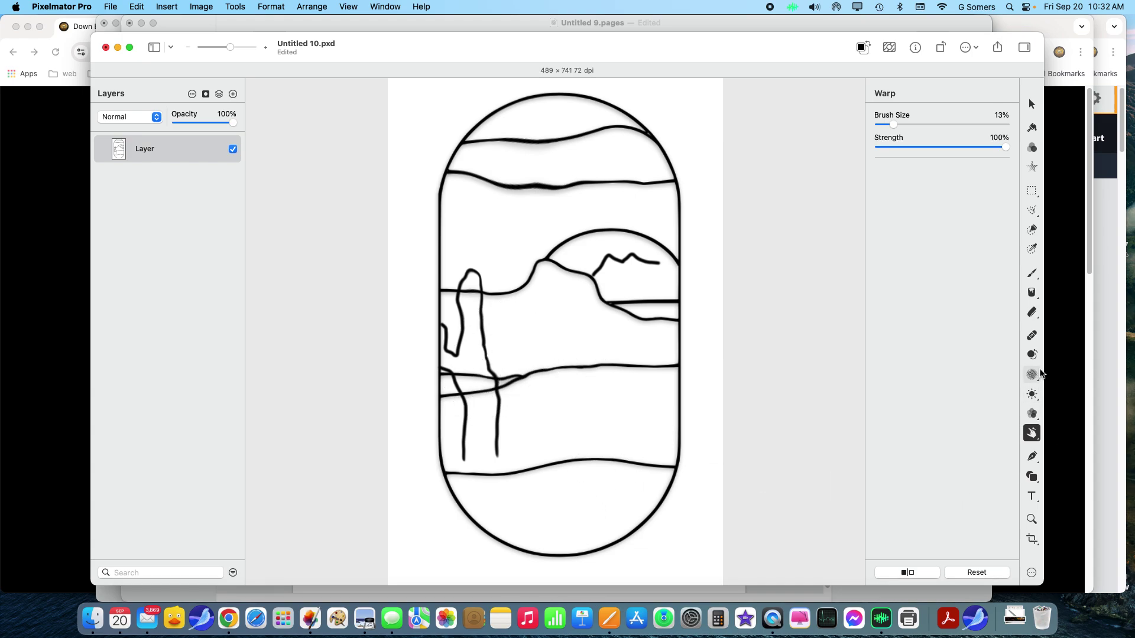
# - Erase the ridge and dune line segments crossing inside the cactus trunk using the Repair tool at 6% brush size
pyautogui.click(1032, 336)
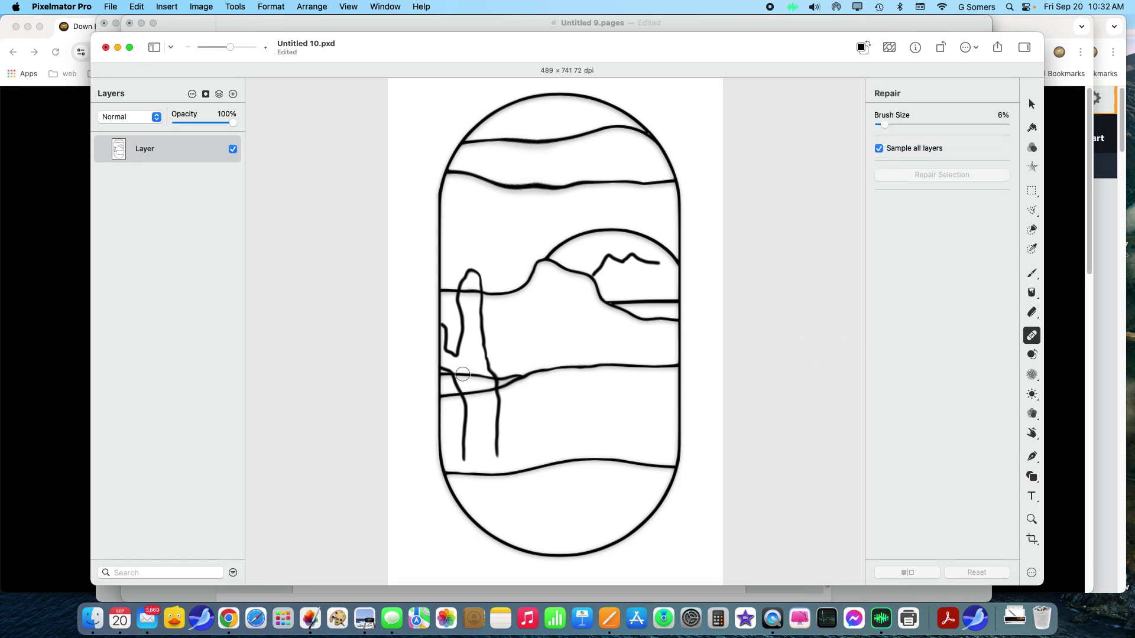
pyautogui.moveTo(463, 375); pyautogui.dragTo(488, 382)
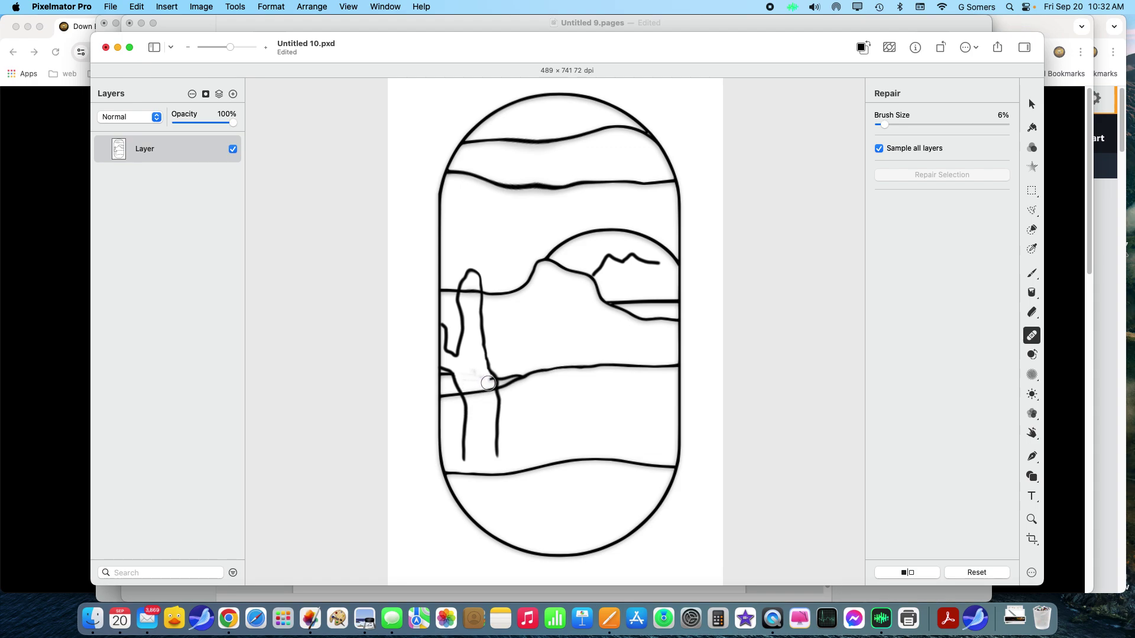
pyautogui.moveTo(484, 385); pyautogui.dragTo(488, 382)
pyautogui.moveTo(468, 295); pyautogui.dragTo(472, 289)
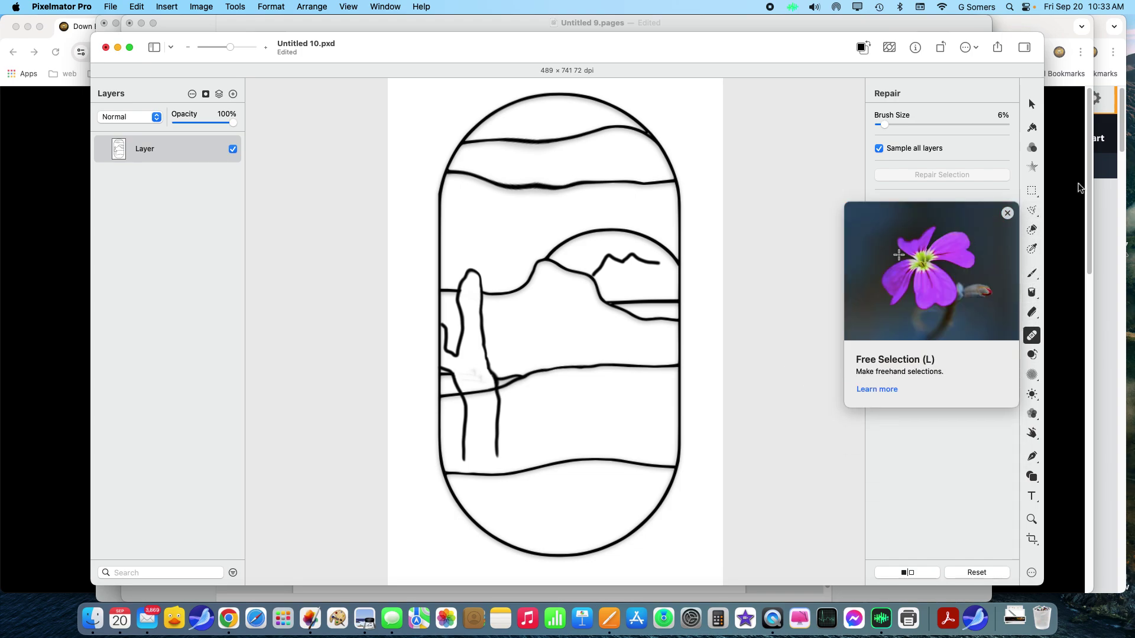
pyautogui.click(1032, 166)
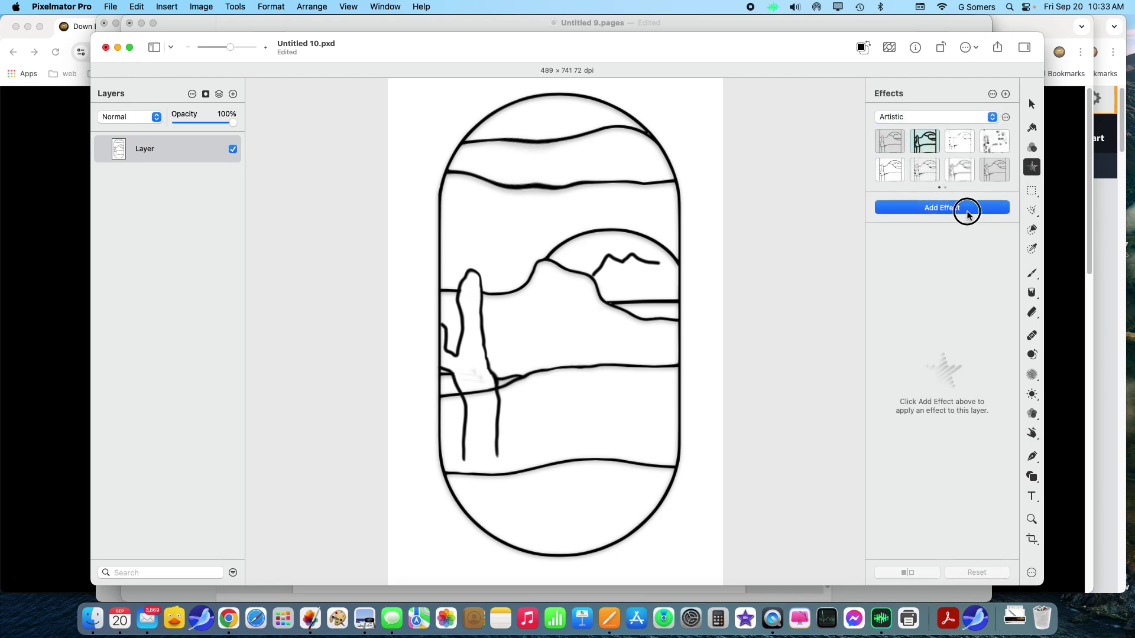
pyautogui.click(966, 210)
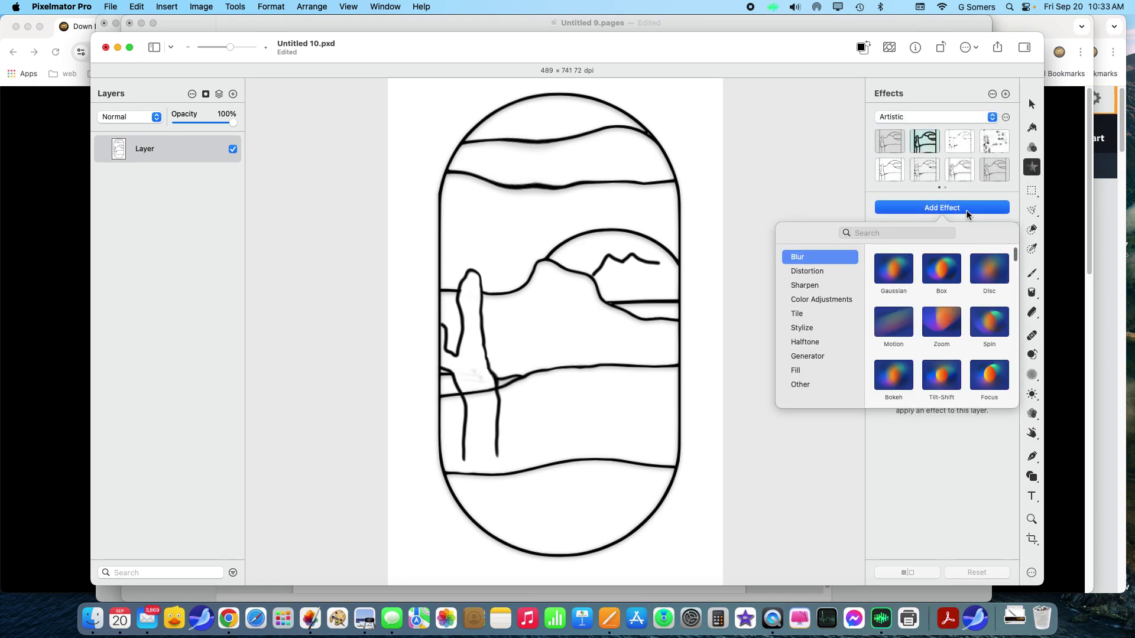
pyautogui.click(803, 373)
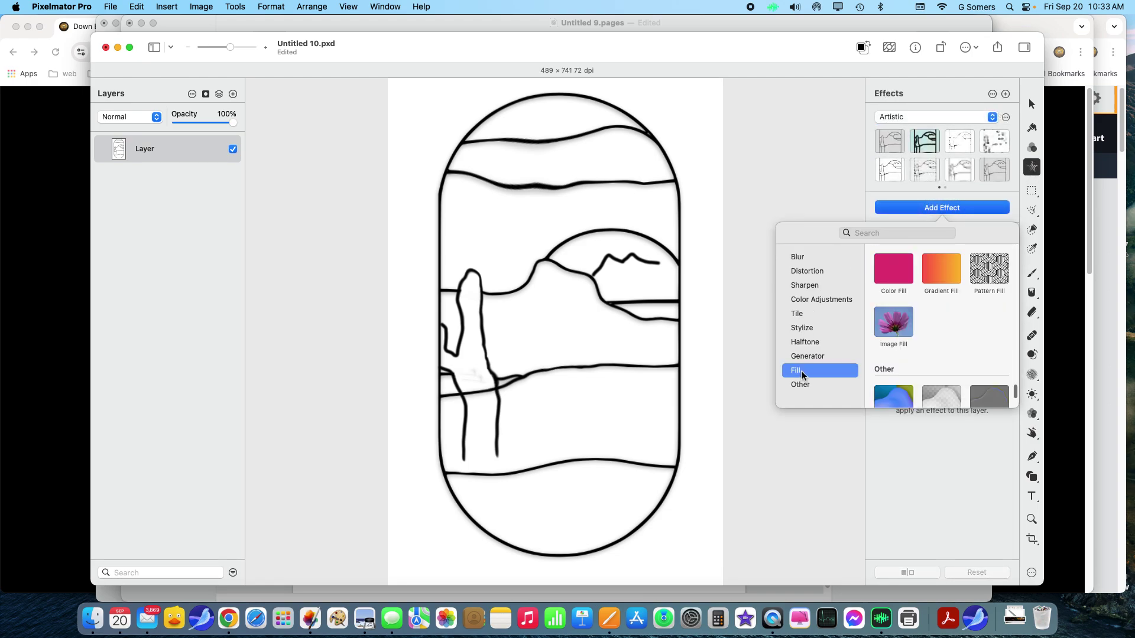
pyautogui.click(894, 322)
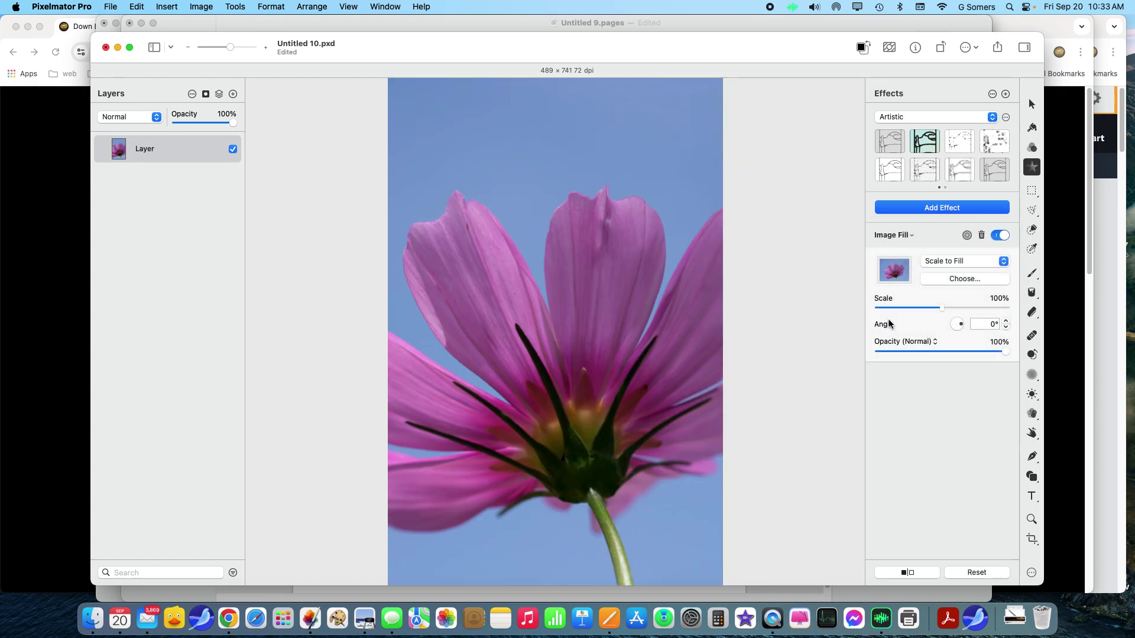
pyautogui.press('super+z')
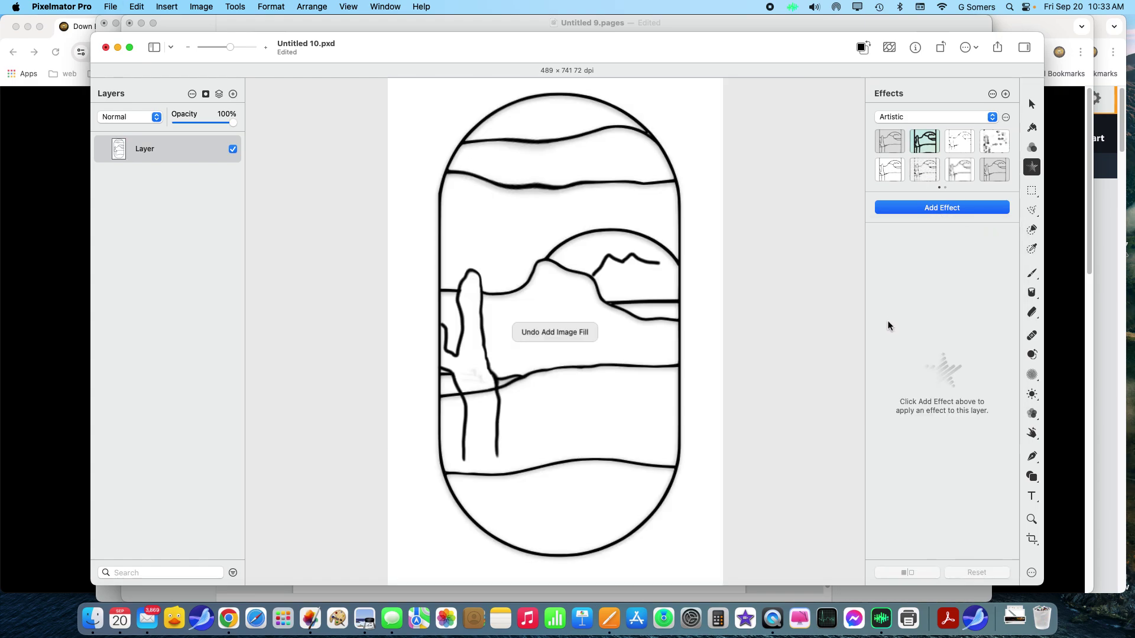
# - Select the three sky bands above the hills and sun with Quick Selection in Add mode at 10% brush size
pyautogui.click(1033, 231)
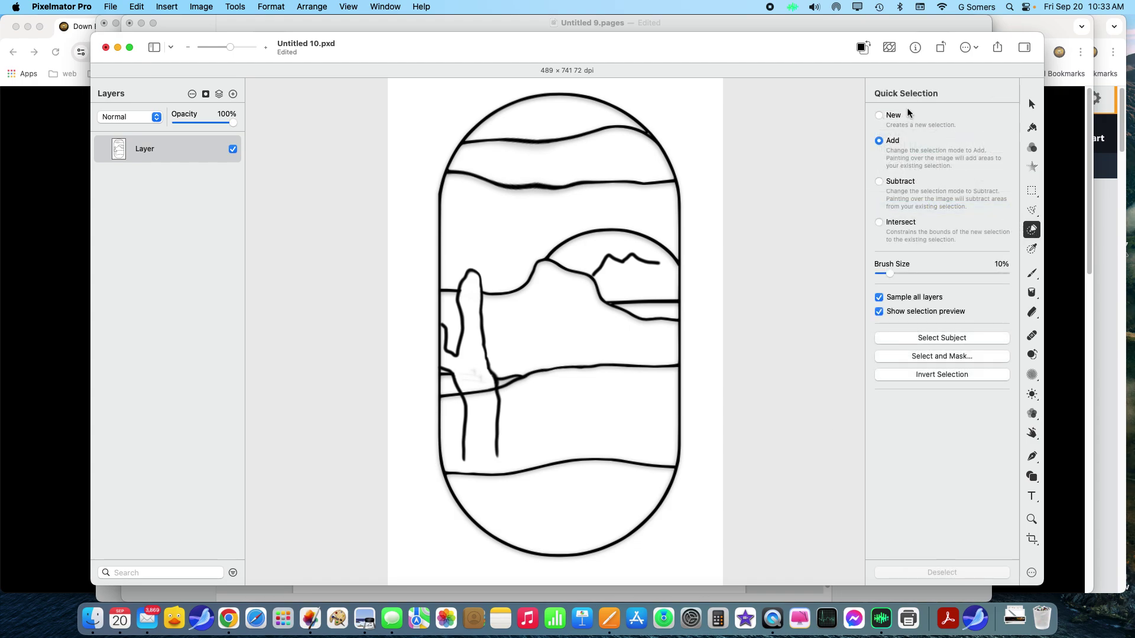
pyautogui.click(619, 164)
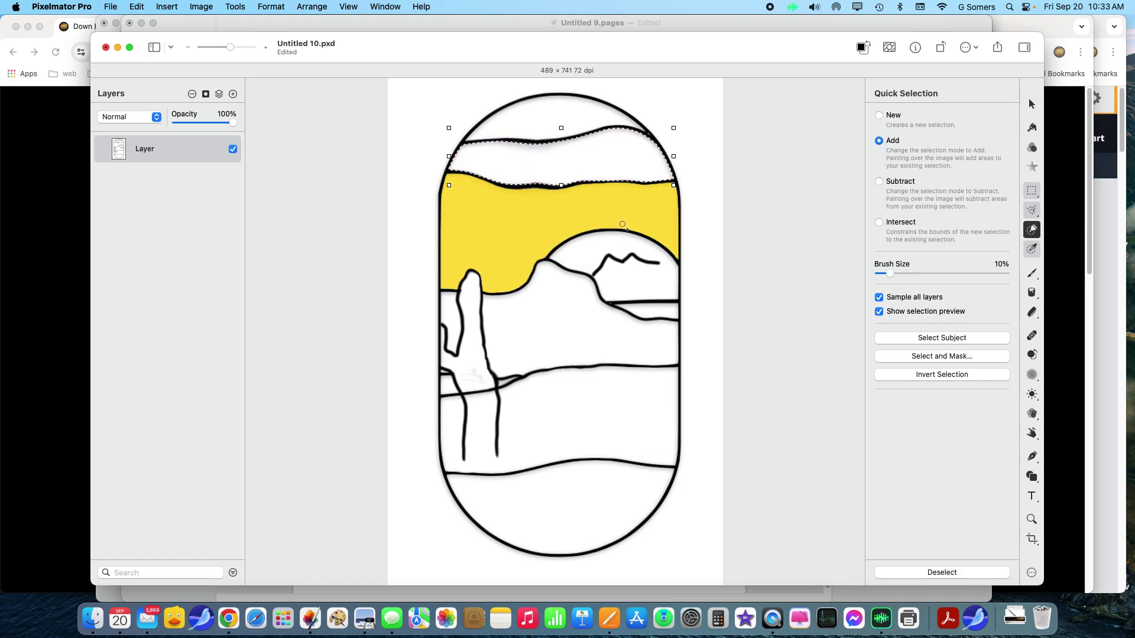
pyautogui.click(628, 213)
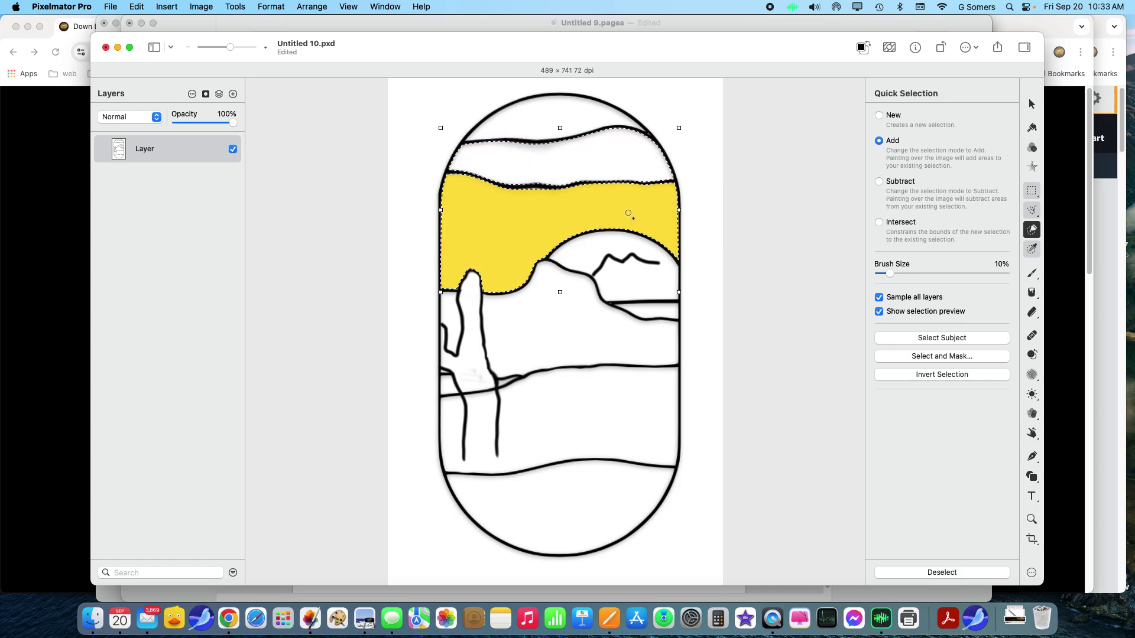
pyautogui.click(610, 125)
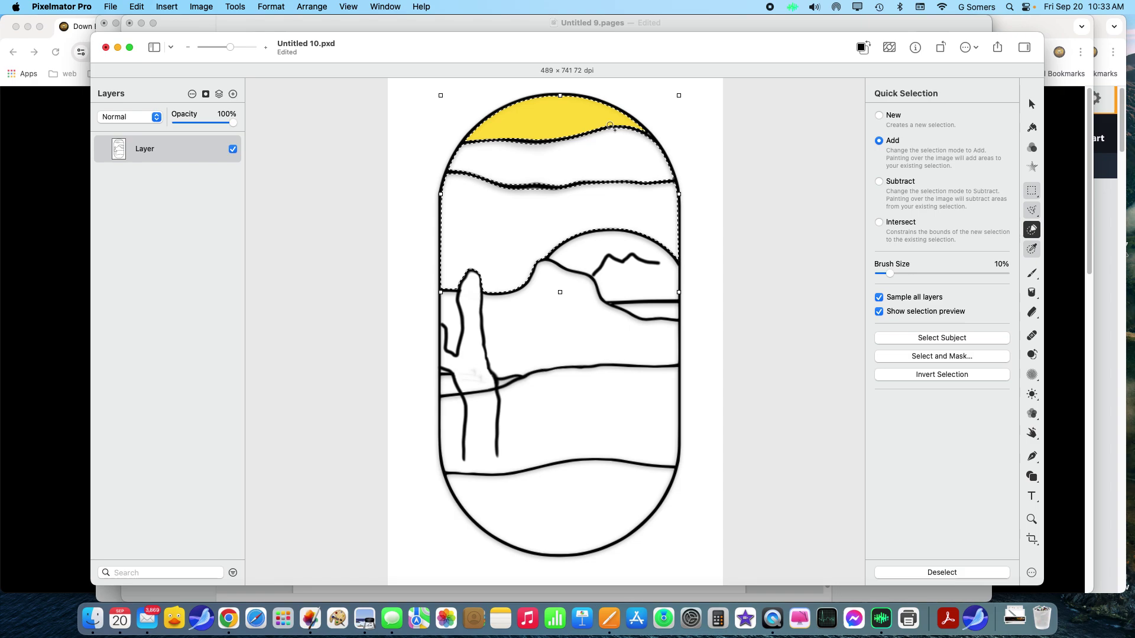
# - Apply an Image Fill effect to the selected sky bands using honey gold.jpg from the glass swatches folder
pyautogui.click(1031, 166)
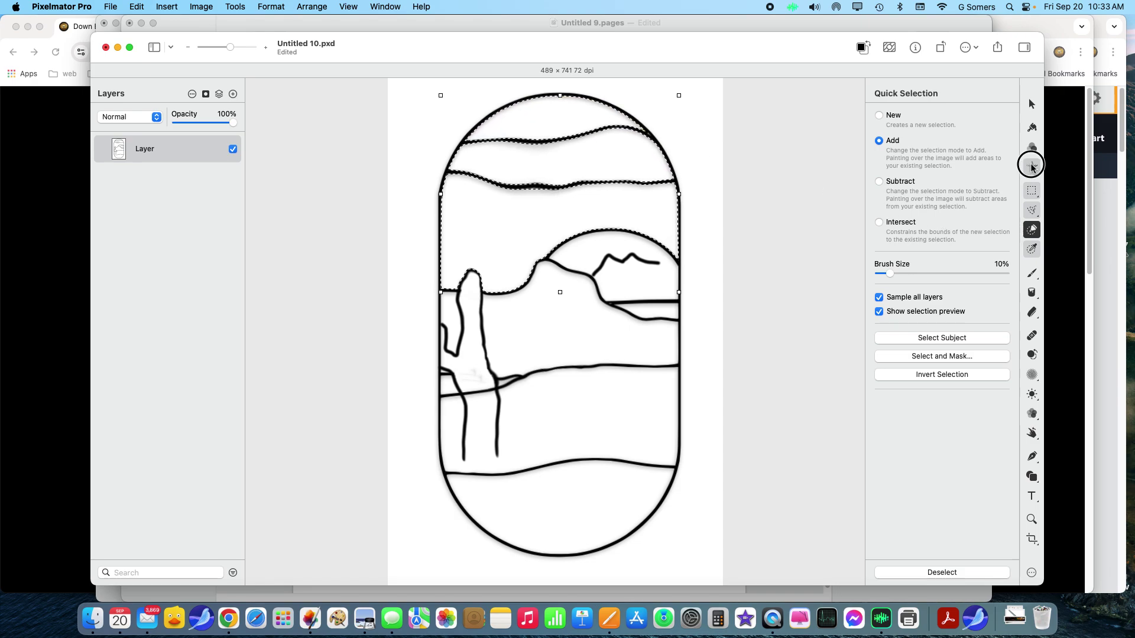
pyautogui.click(966, 208)
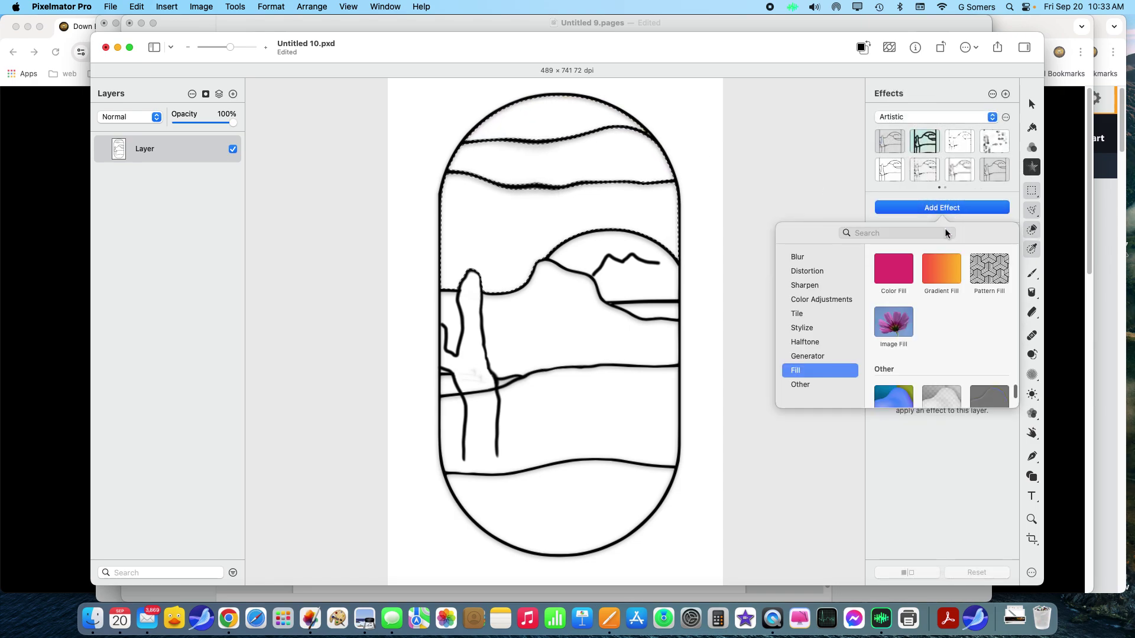
pyautogui.click(893, 326)
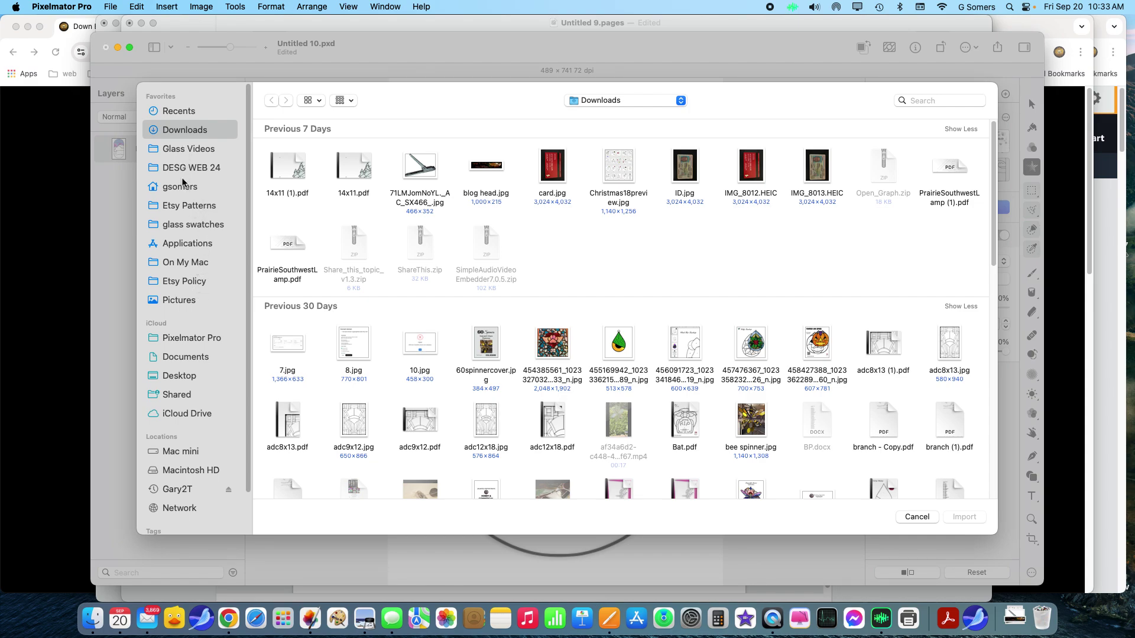
pyautogui.click(200, 228)
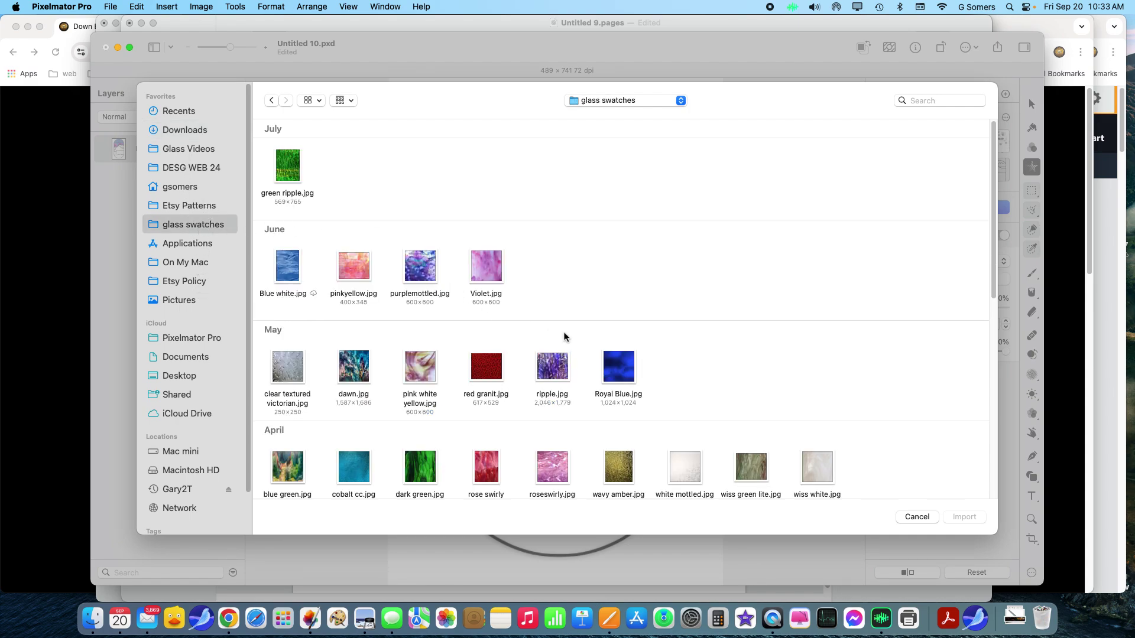
pyautogui.scroll(-5, 598, 312)
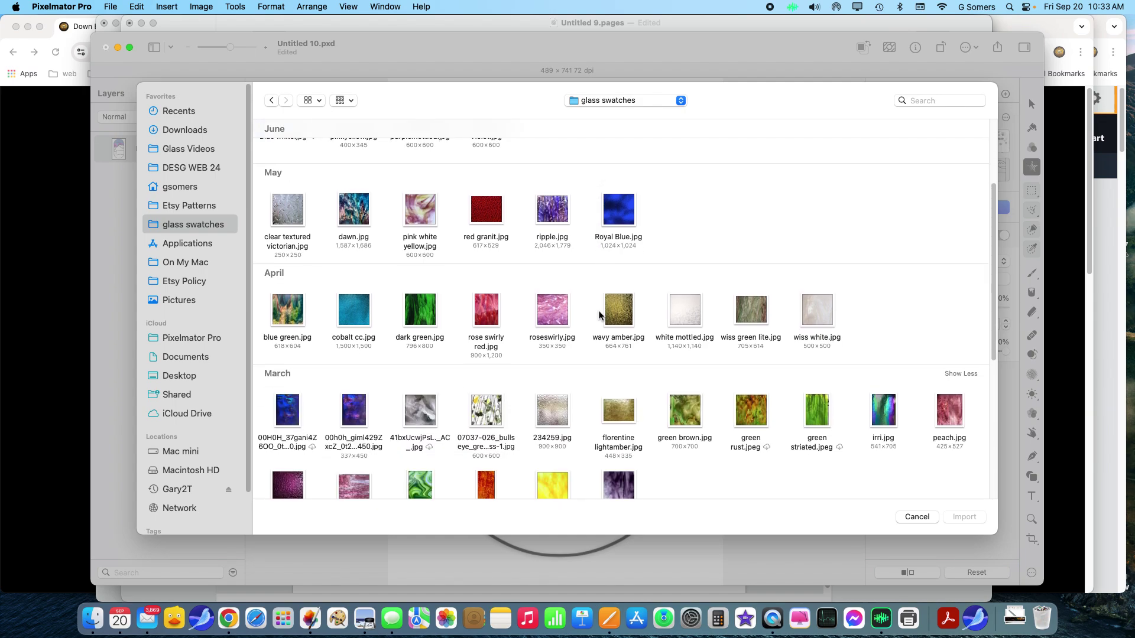
pyautogui.scroll(-4, 598, 313)
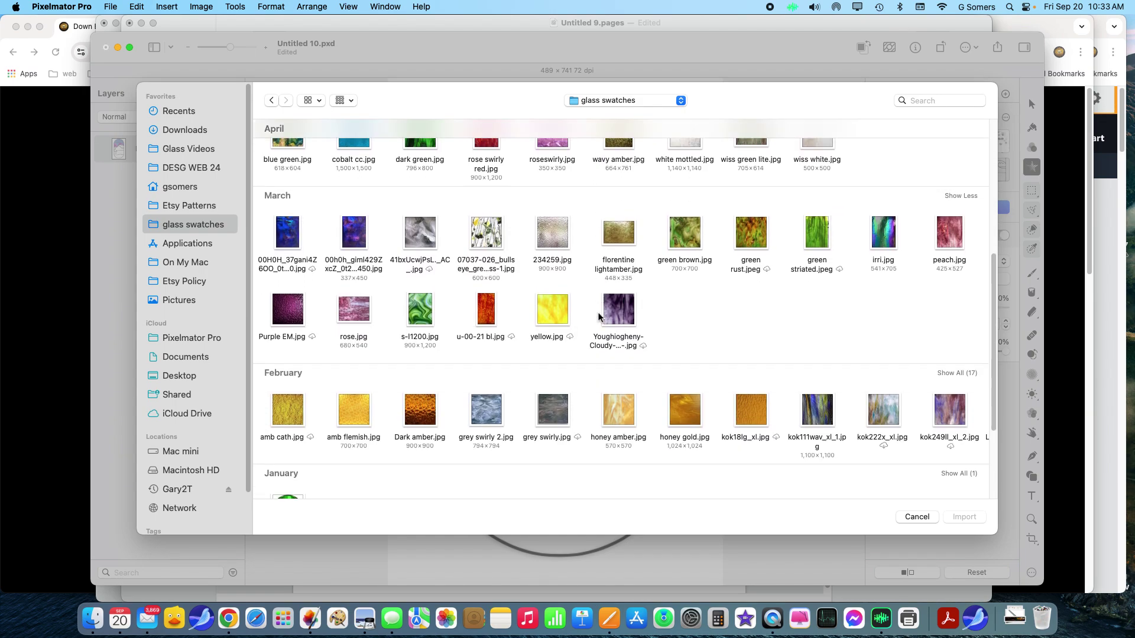
pyautogui.scroll(-2, 599, 317)
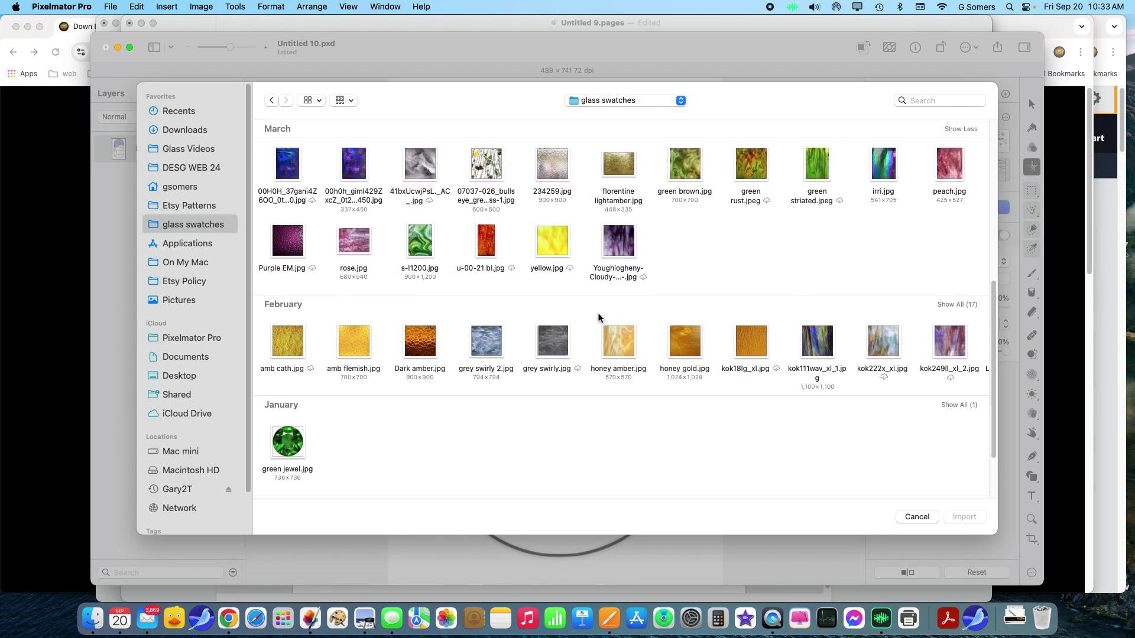
pyautogui.scroll(-1, 599, 317)
pyautogui.doubleClick(687, 342)
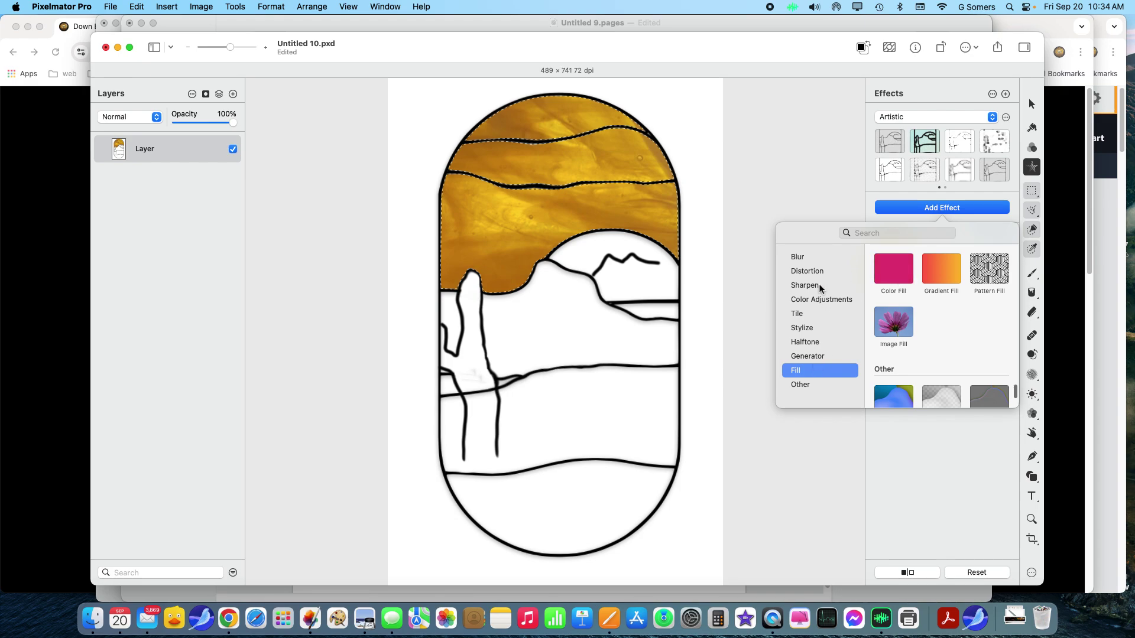
# - Add a Hue Adjust effect to the sky's glass fill and set its angle to 357.3°
pyautogui.click(818, 302)
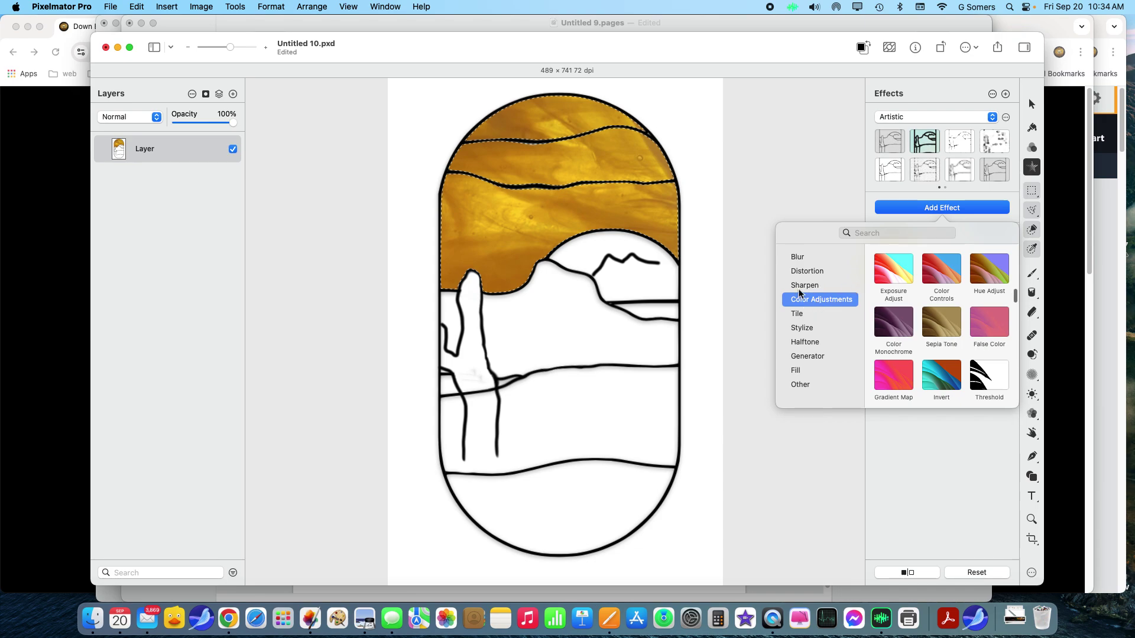
pyautogui.click(986, 277)
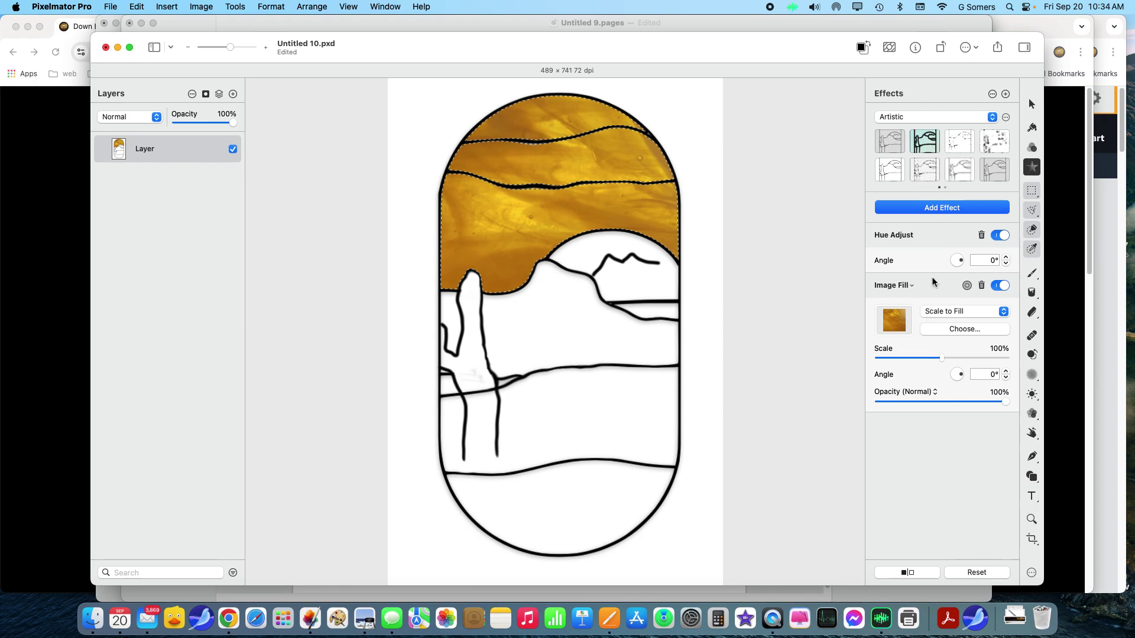
pyautogui.moveTo(961, 262); pyautogui.dragTo(961, 264)
# - Try a Gradient Map effect on the sky's glass fill, shifting its red color stop inward
pyautogui.click(946, 208)
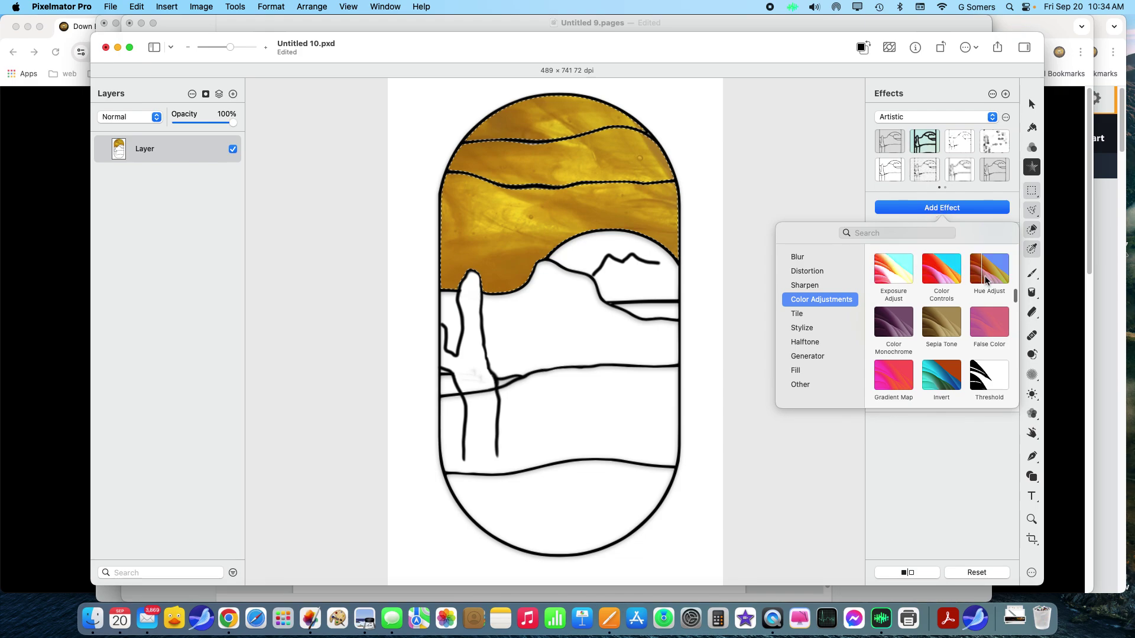
pyautogui.scroll(-2, 937, 336)
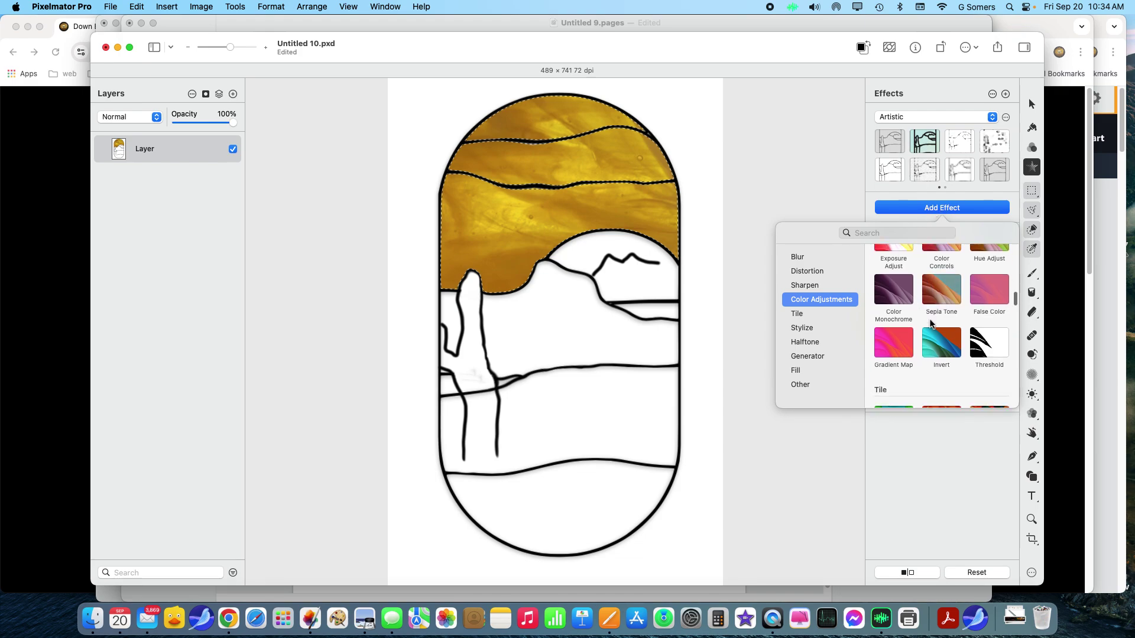
pyautogui.click(902, 351)
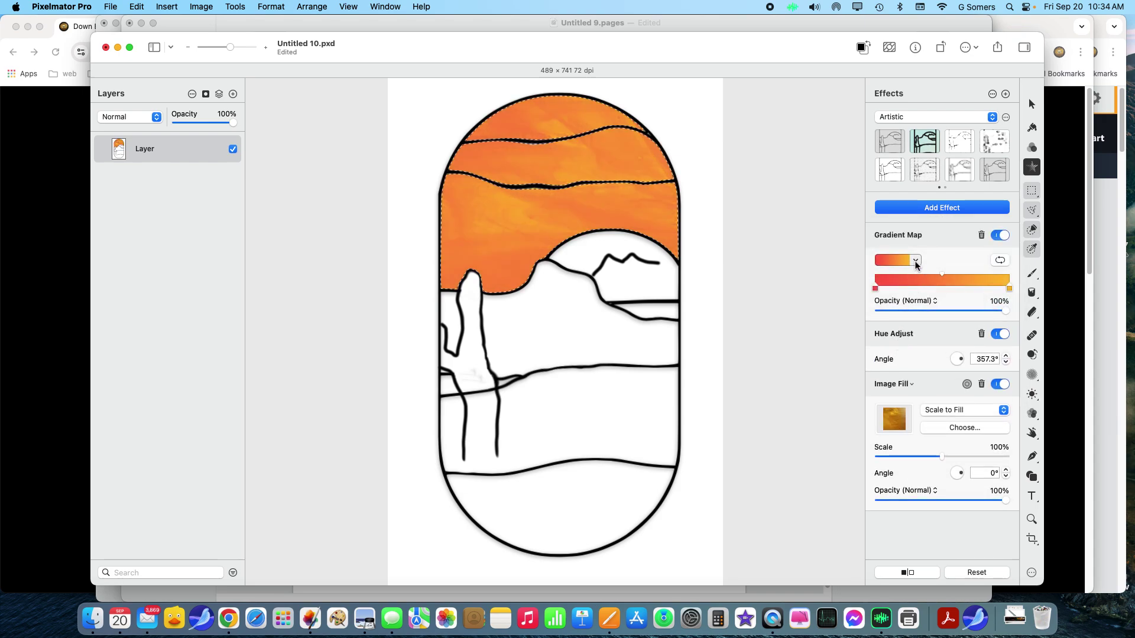
pyautogui.moveTo(876, 289)
pyautogui.mouseDown()
pyautogui.moveTo(928, 288)
pyautogui.moveTo(897, 289)
pyautogui.mouseUp()
# - Turn off the Gradient Map and set the Hue Adjust angle to 213.3° for a turquoise blue sky
pyautogui.moveTo(963, 363)
pyautogui.mouseDown()
pyautogui.moveTo(952, 355)
pyautogui.moveTo(960, 361)
pyautogui.moveTo(949, 366)
pyautogui.moveTo(955, 354)
pyautogui.mouseUp()
pyautogui.click(999, 234)
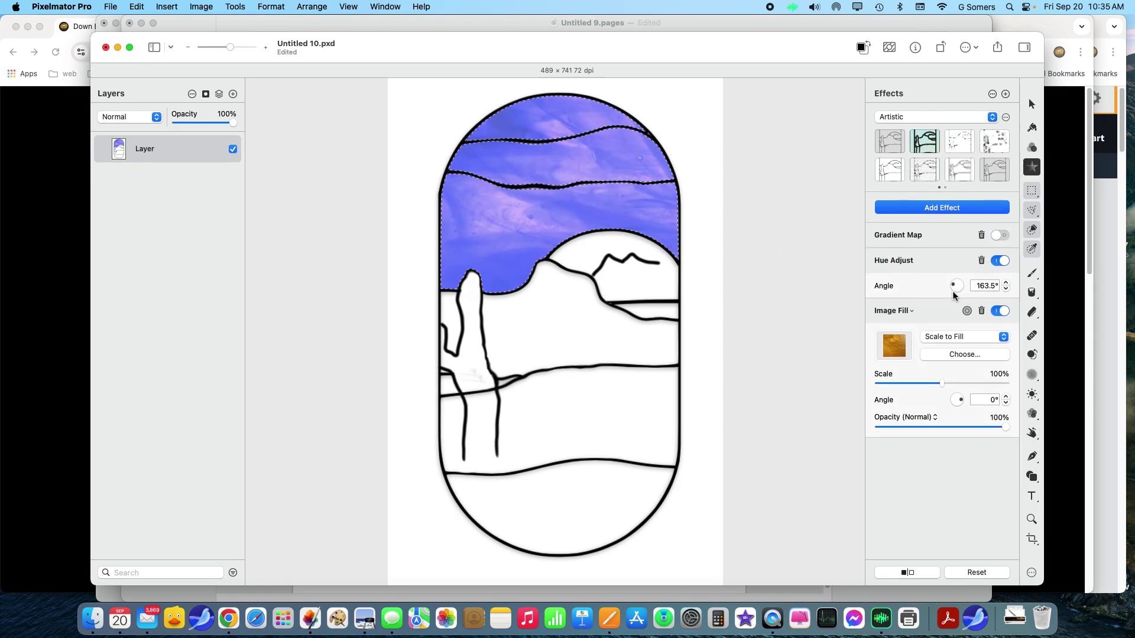
pyautogui.moveTo(956, 286); pyautogui.dragTo(954, 290)
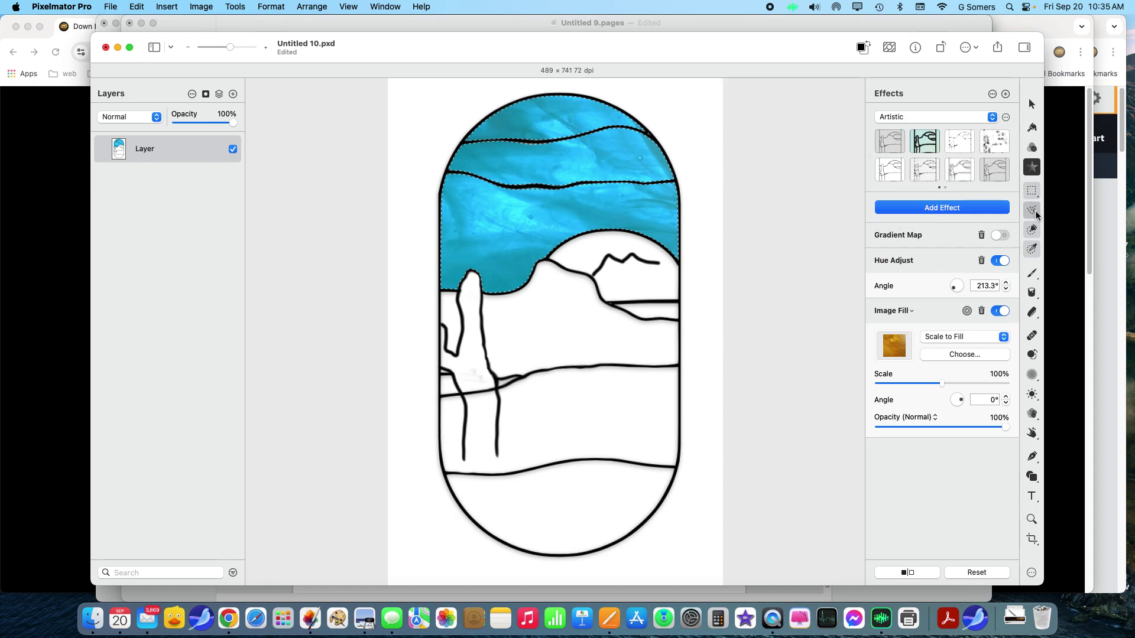
pyautogui.click(1033, 232)
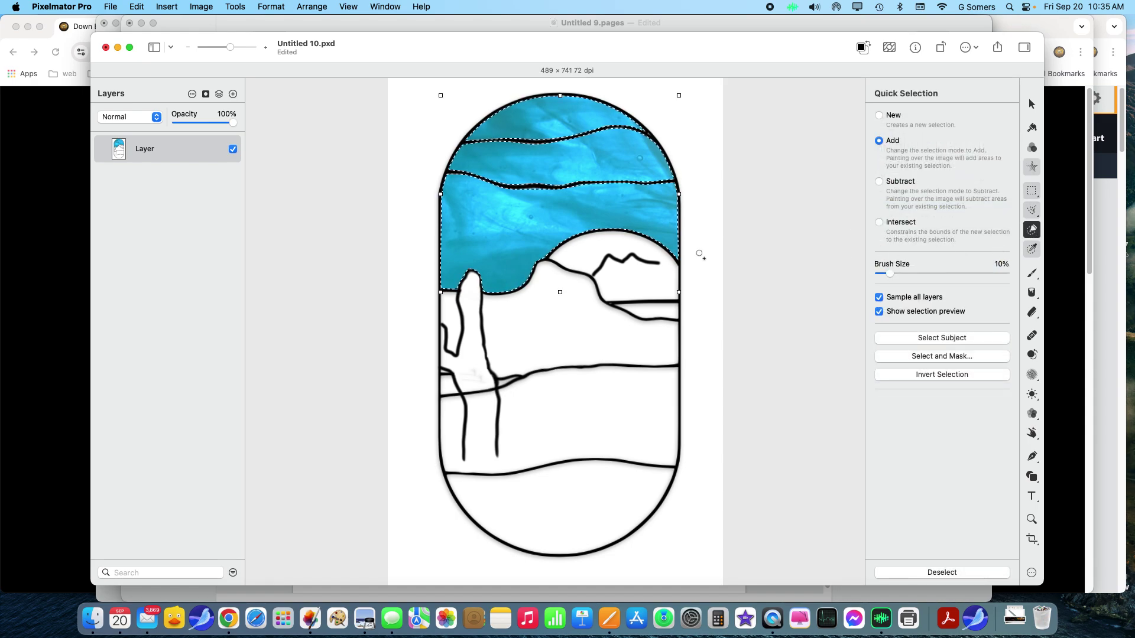
pyautogui.click(559, 329)
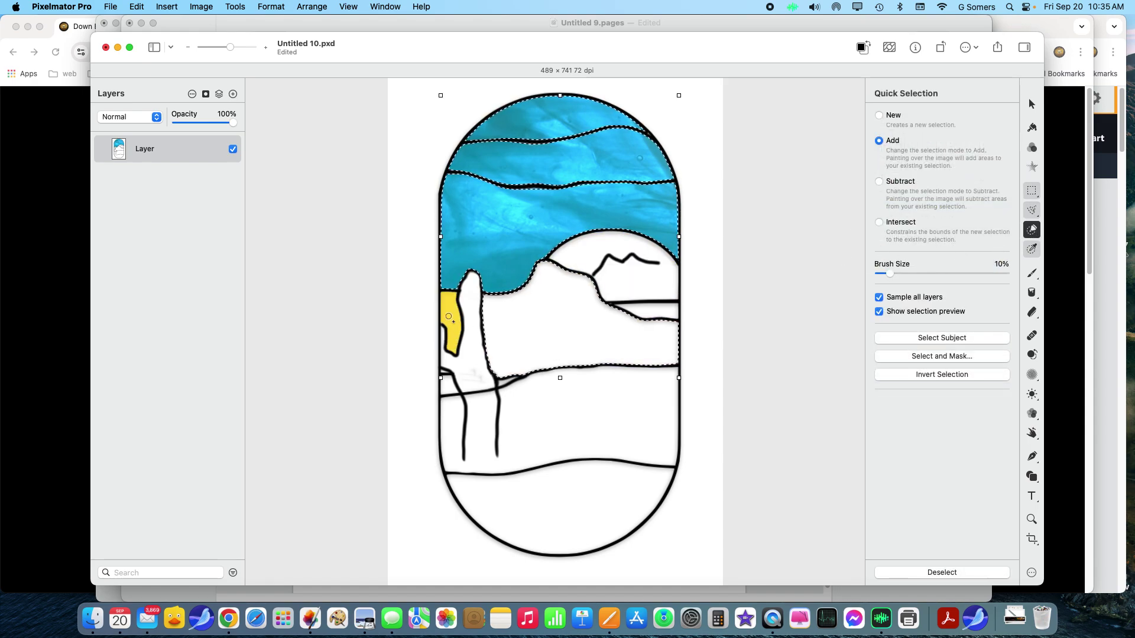
pyautogui.click(449, 316)
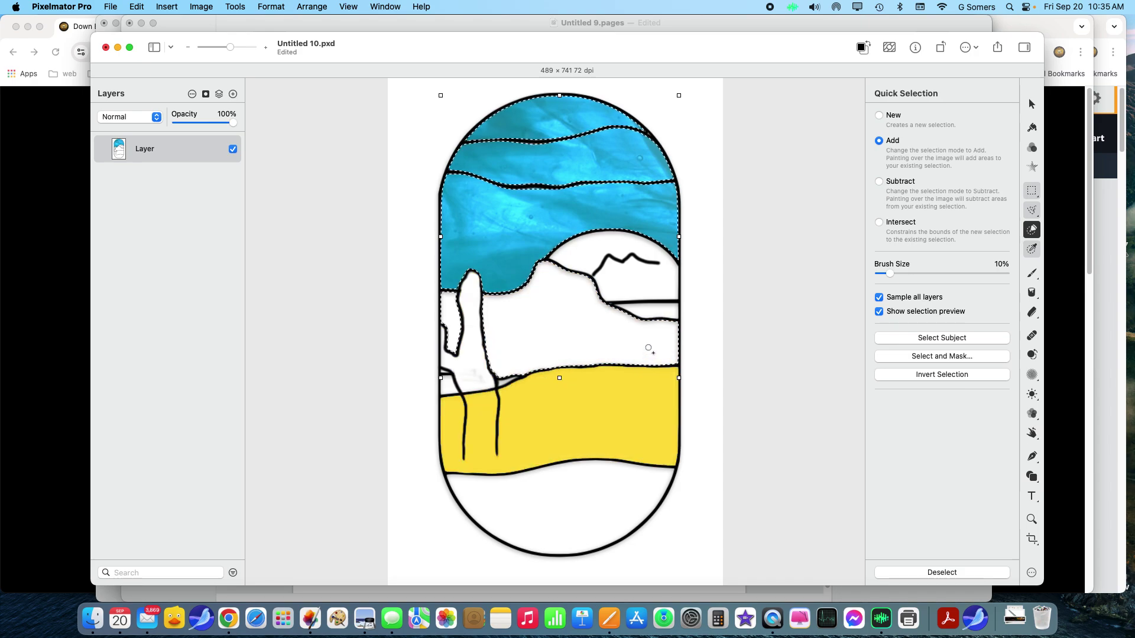
pyautogui.click(601, 491)
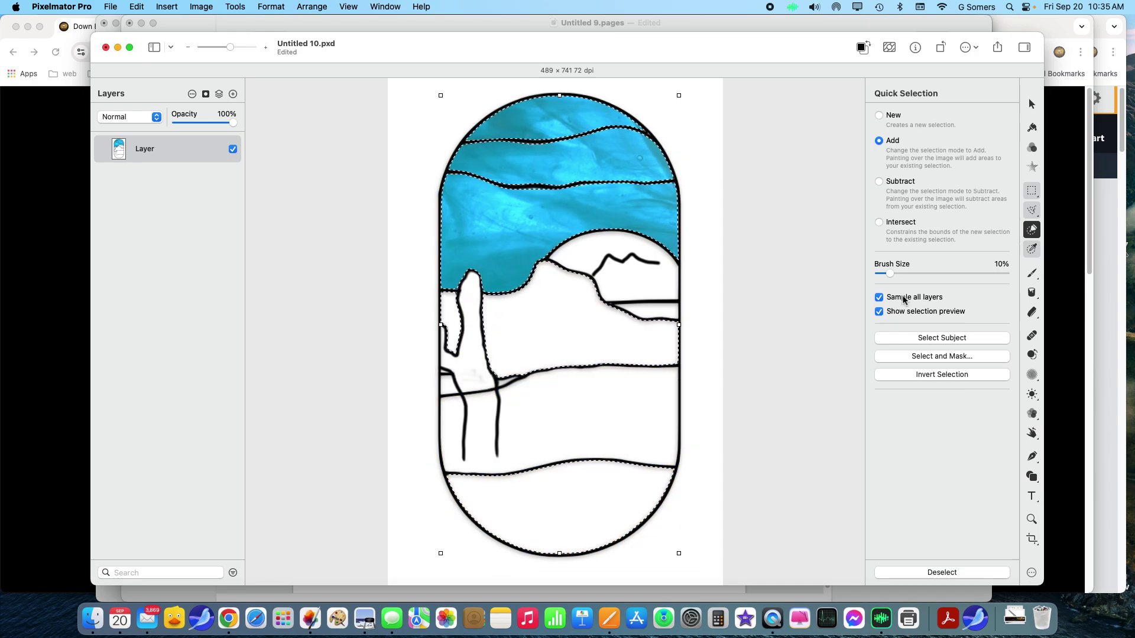
pyautogui.click(1032, 167)
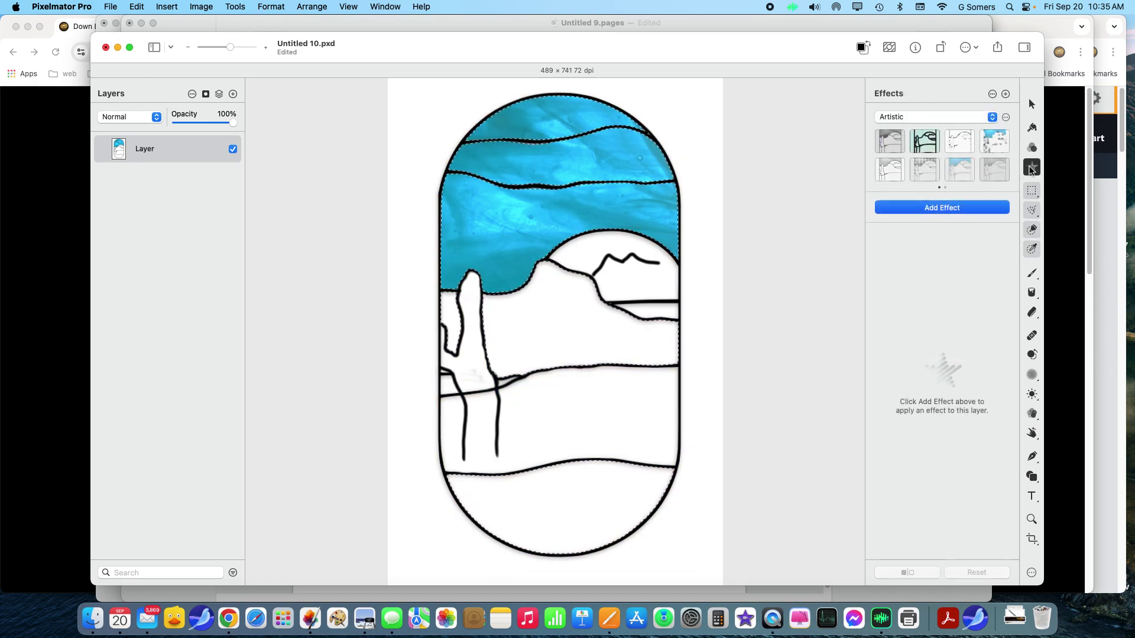
pyautogui.click(953, 208)
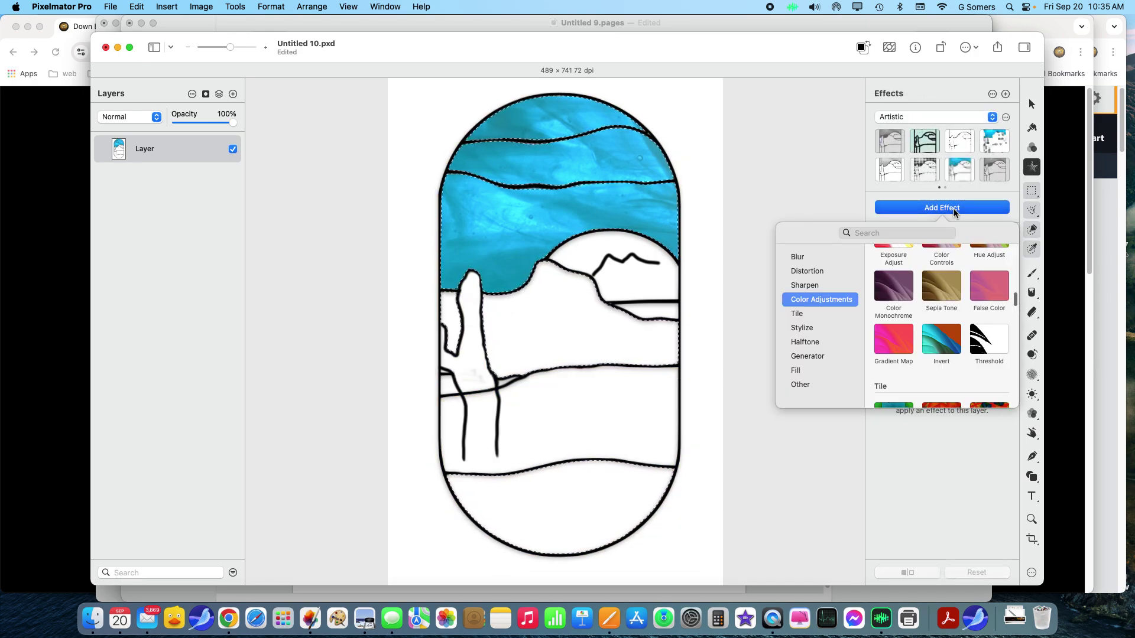
pyautogui.click(803, 373)
pyautogui.click(893, 325)
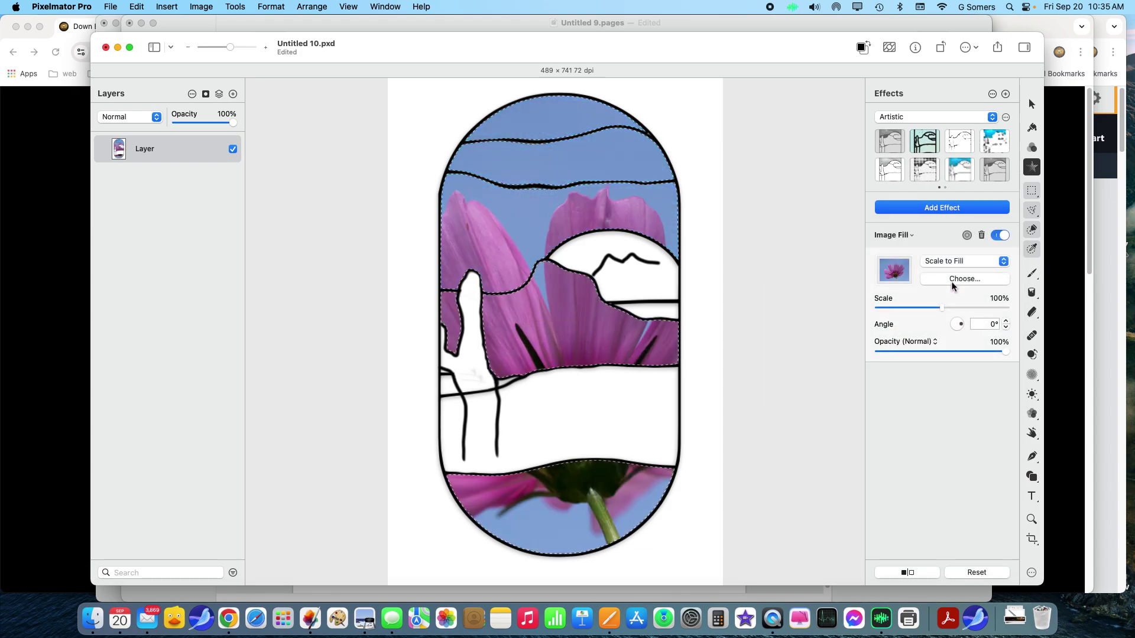
pyautogui.press('super+z')
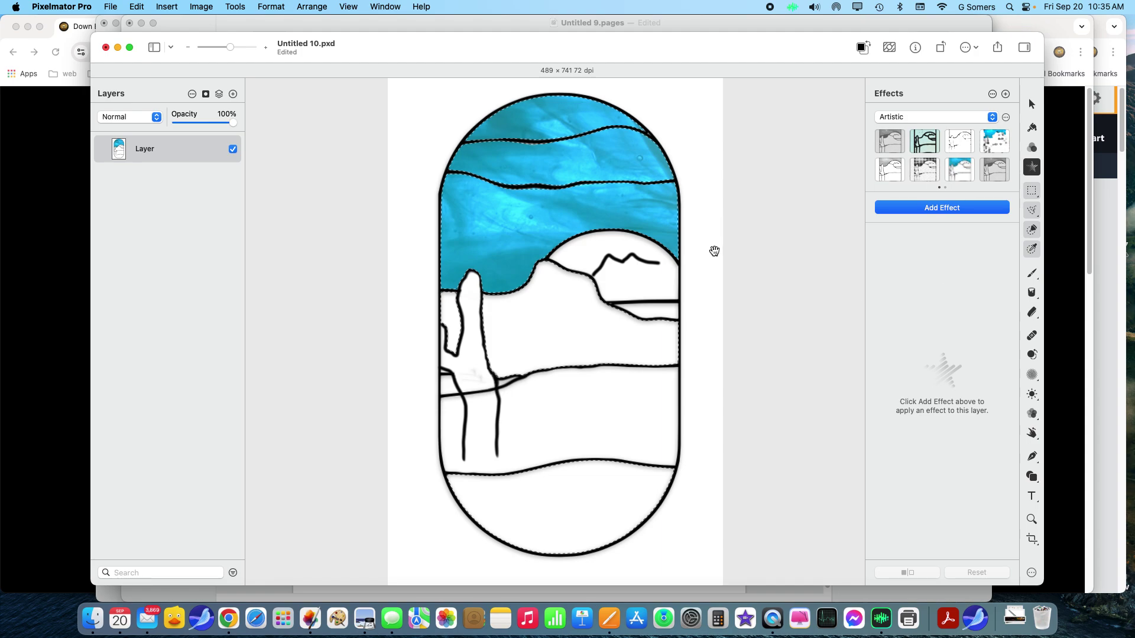
# - Clear the sky selection, then quick-select the middle hill band, including its sliver beside the cactus, and the bottom ground band
pyautogui.click(1032, 230)
pyautogui.moveTo(609, 299)
pyautogui.mouseDown()
pyautogui.moveTo(562, 307)
pyautogui.moveTo(597, 334)
pyautogui.mouseUp()
pyautogui.rightClick(599, 335)
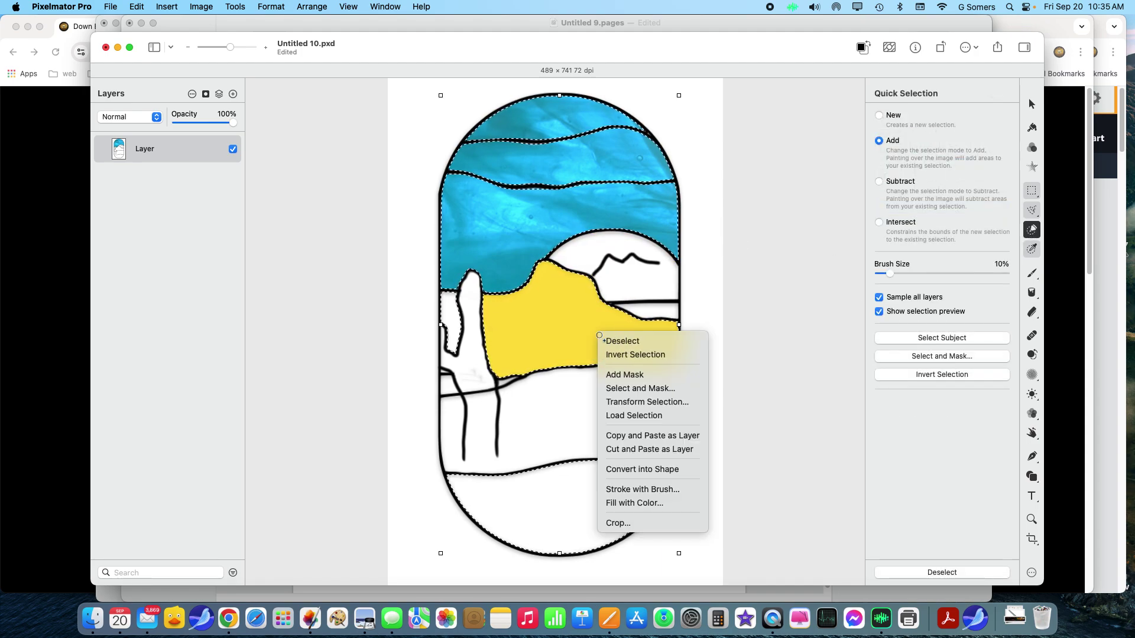
pyautogui.click(609, 341)
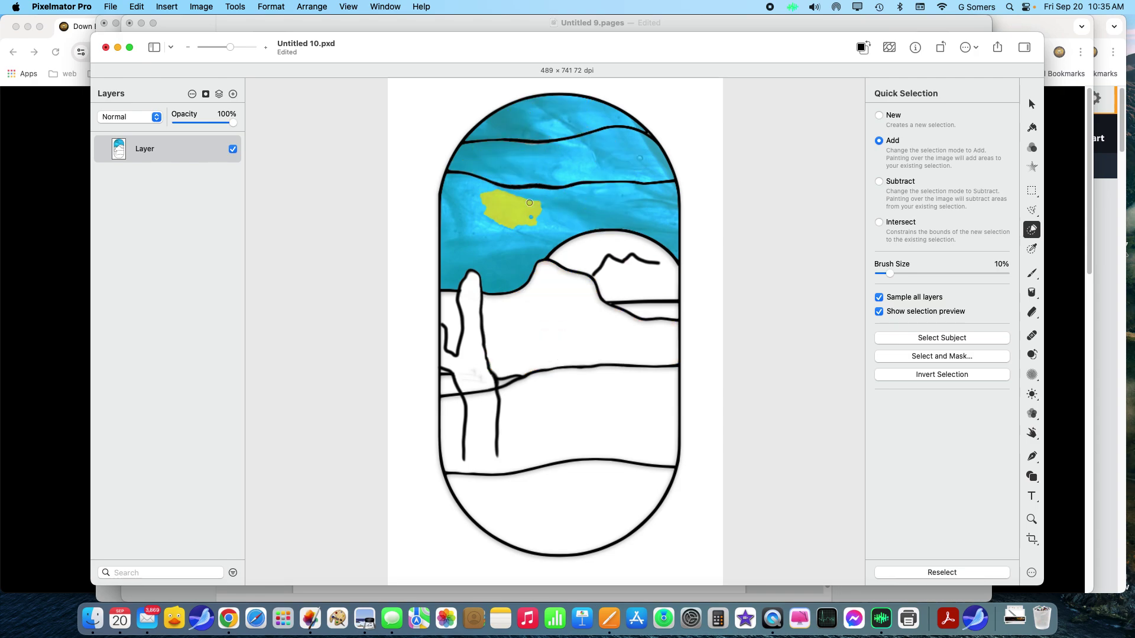
pyautogui.click(576, 311)
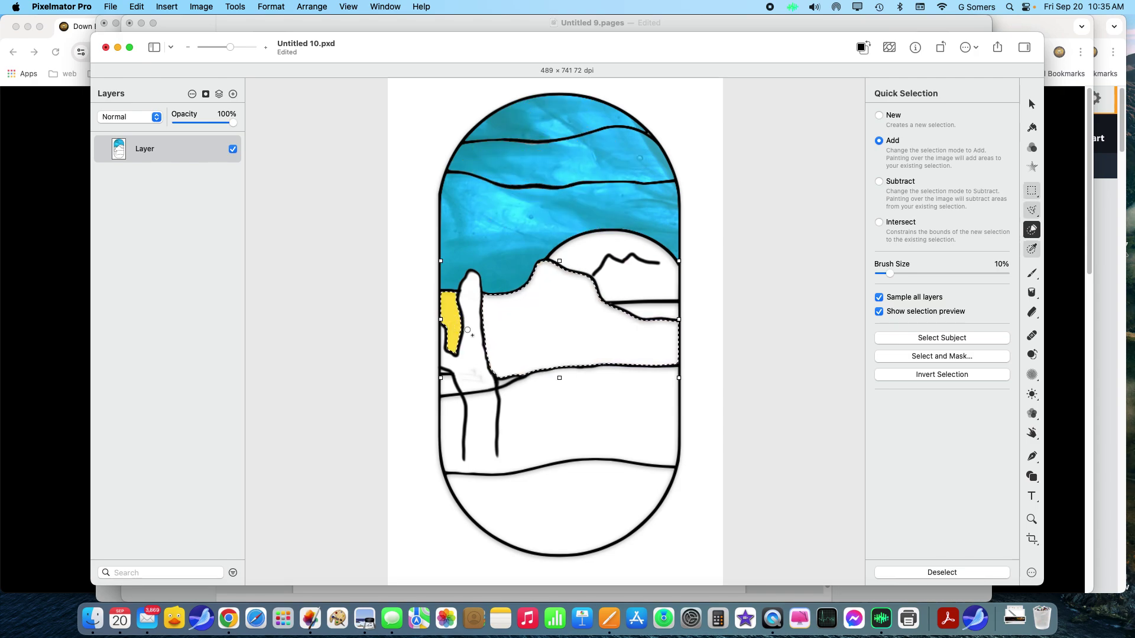
pyautogui.click(609, 494)
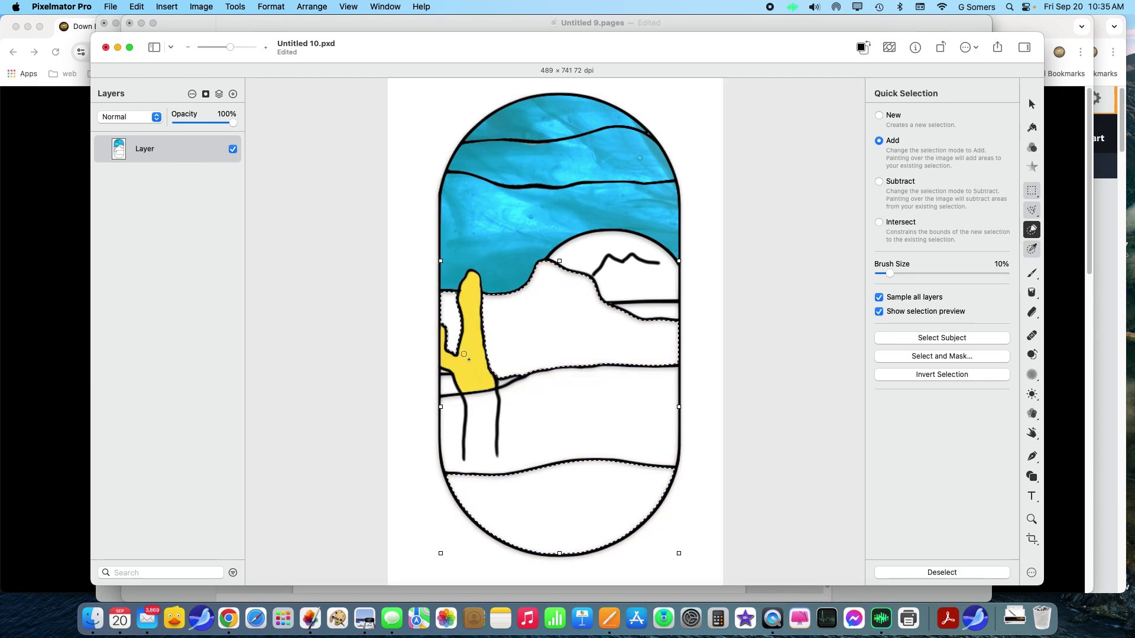
pyautogui.moveTo(230, 47); pyautogui.dragTo(235, 47)
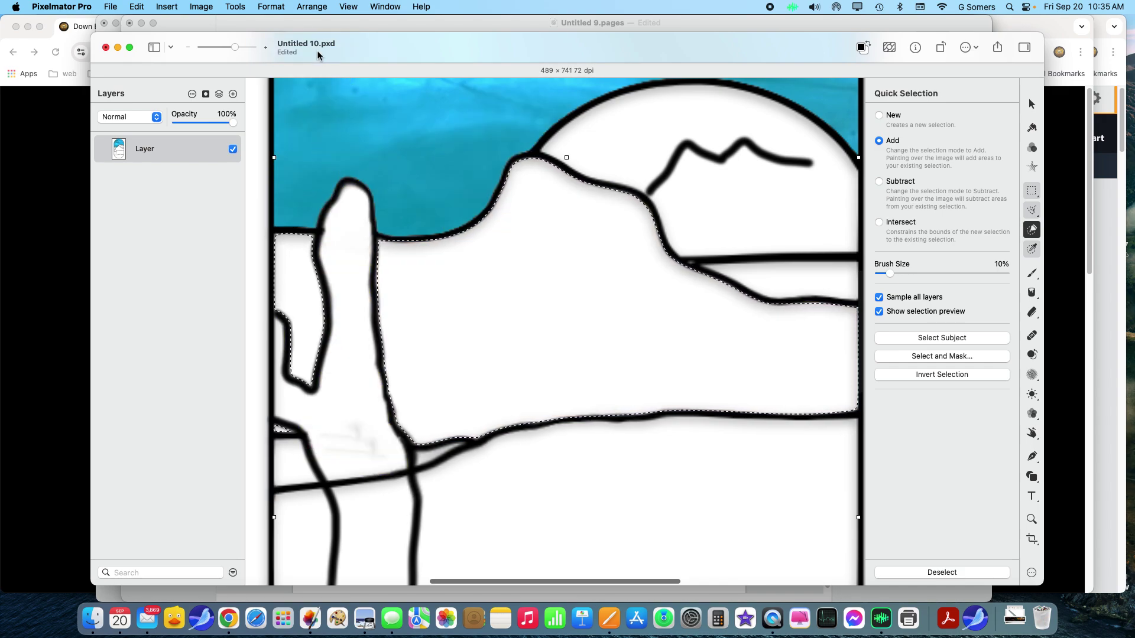
pyautogui.moveTo(230, 45); pyautogui.dragTo(224, 47)
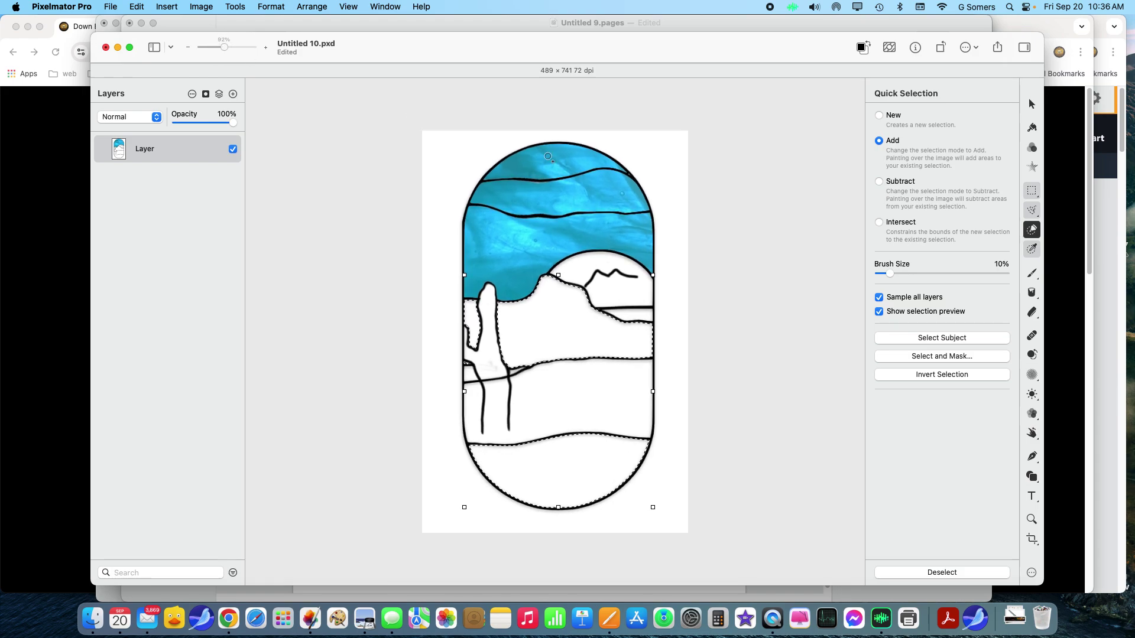
# - Apply an Image Fill effect to the selected hill and ground bands using kok222x_xl.jpg from the glass swatches folder
pyautogui.click(1032, 167)
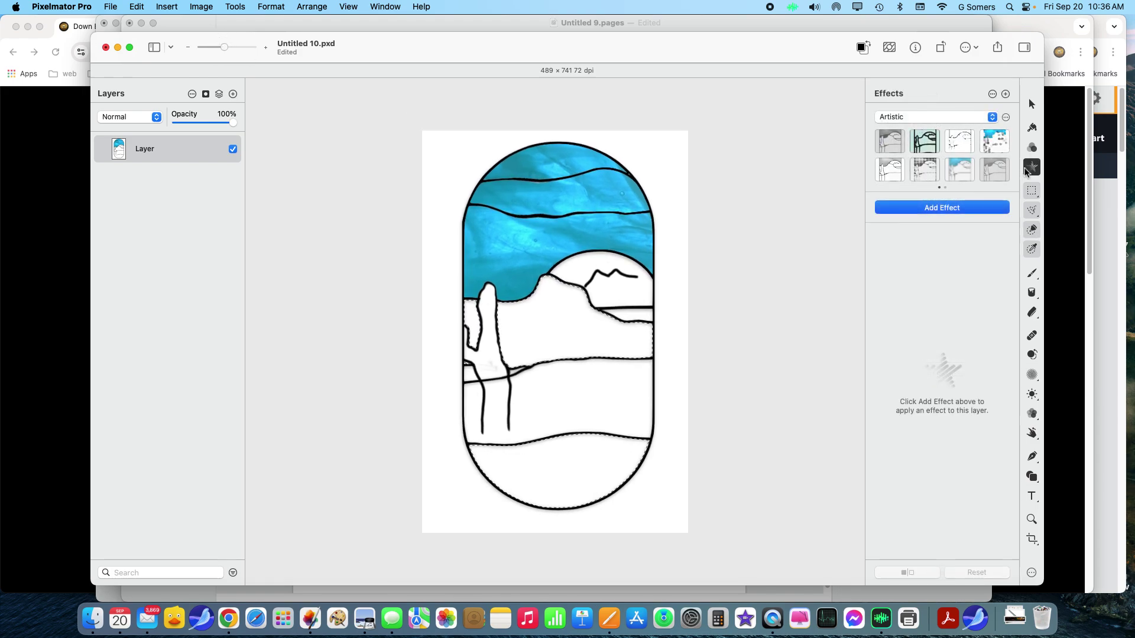
pyautogui.click(969, 207)
pyautogui.click(893, 322)
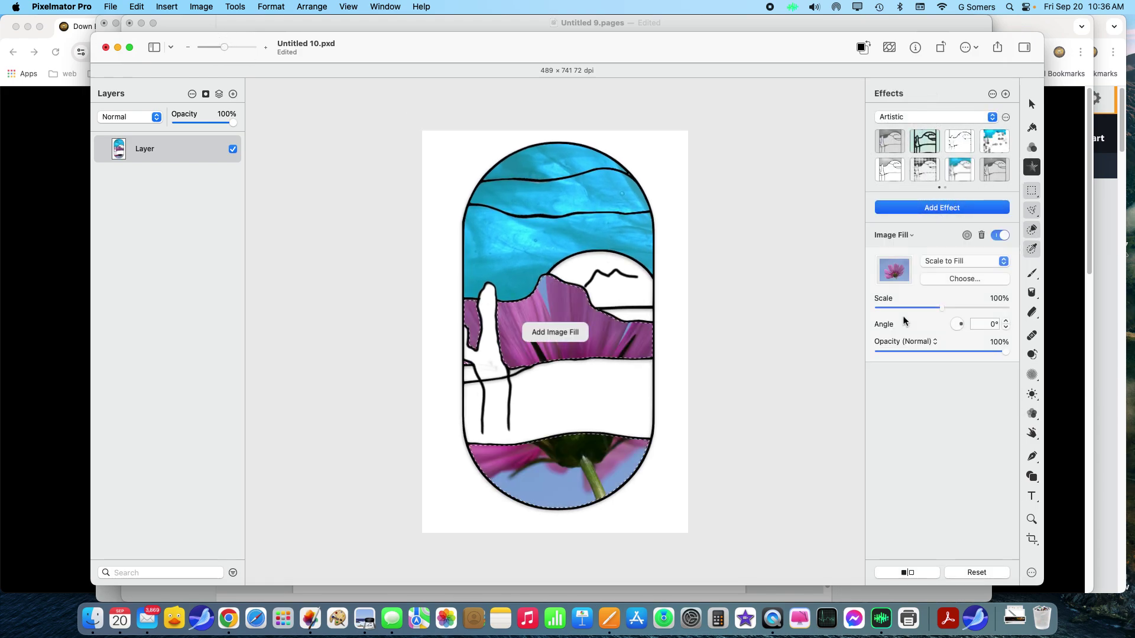
pyautogui.click(969, 280)
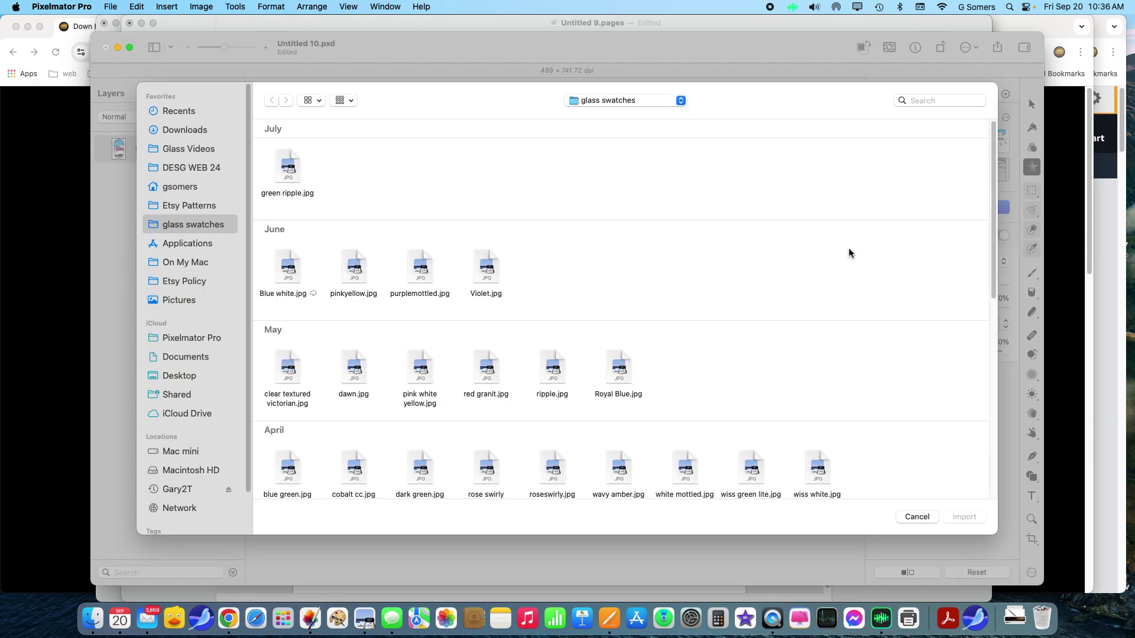
pyautogui.click(171, 262)
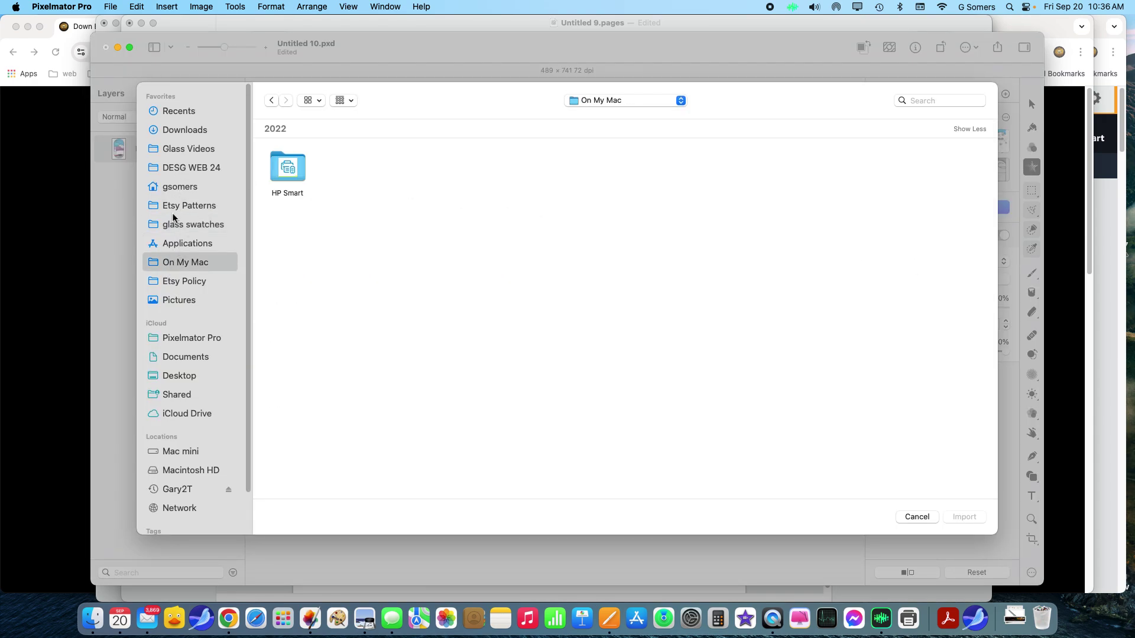
pyautogui.click(177, 225)
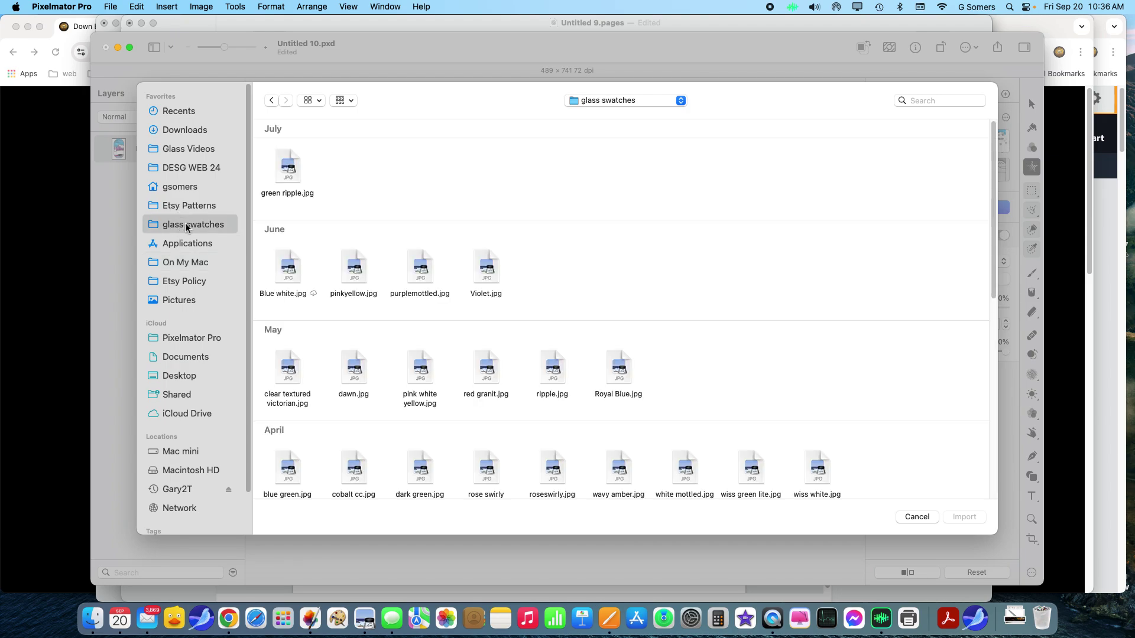
pyautogui.scroll(-10, 585, 332)
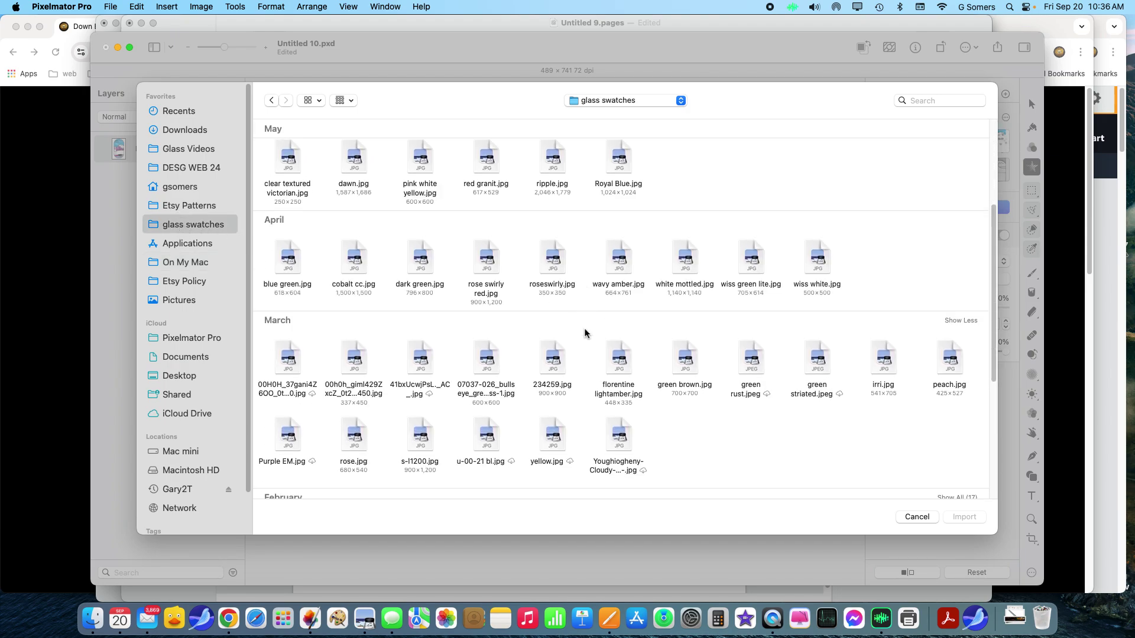
pyautogui.scroll(-4, 584, 331)
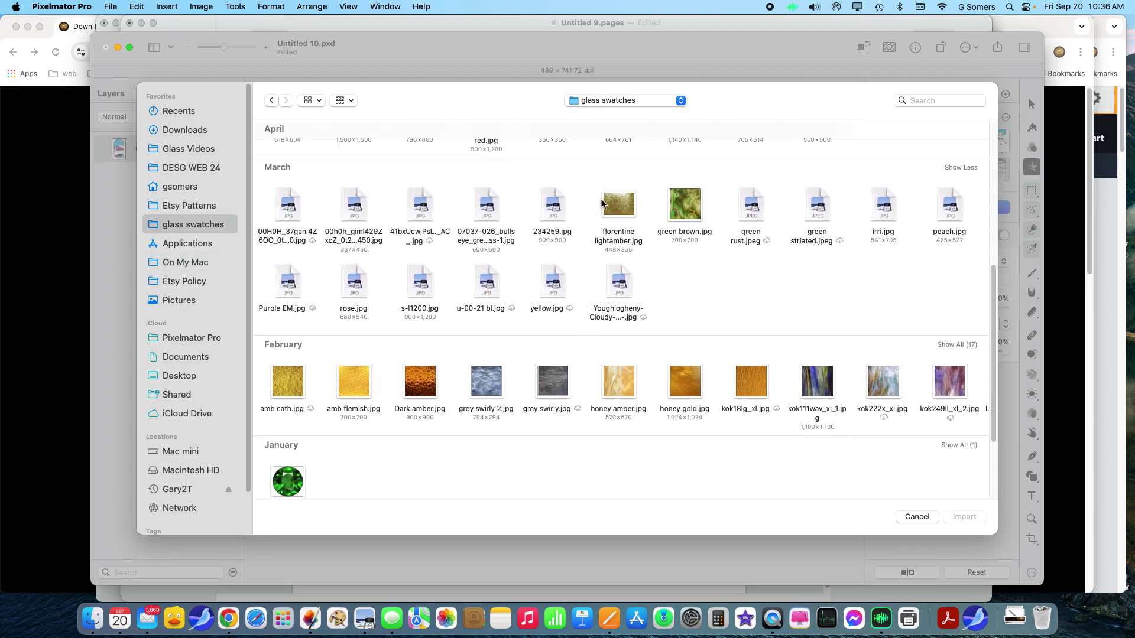
pyautogui.scroll(-2, 699, 261)
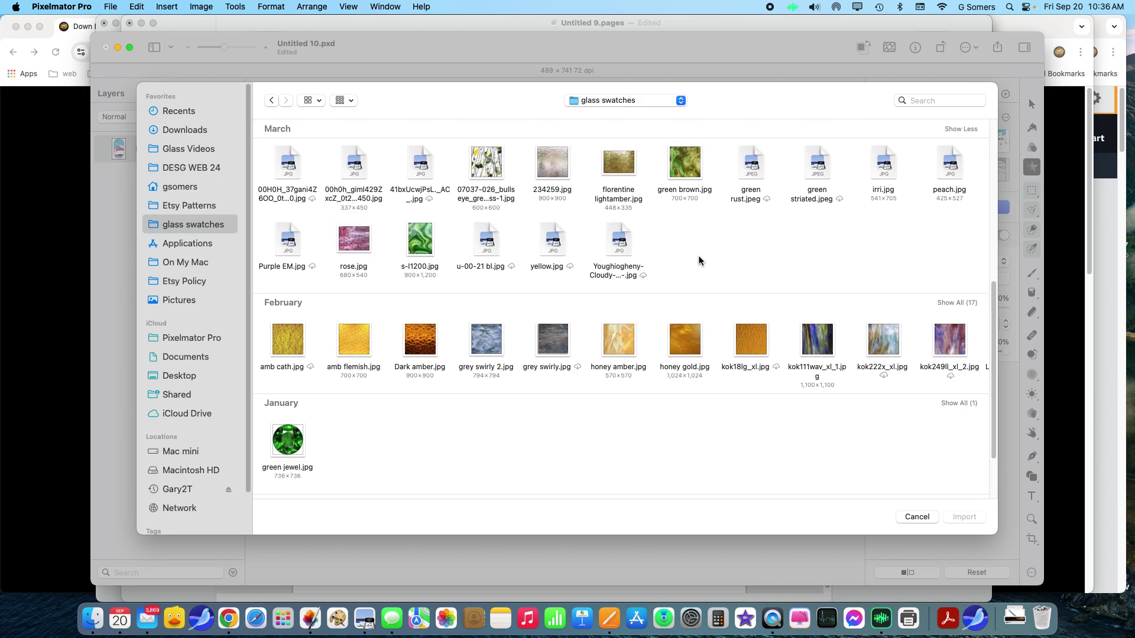
pyautogui.scroll(-3, 702, 260)
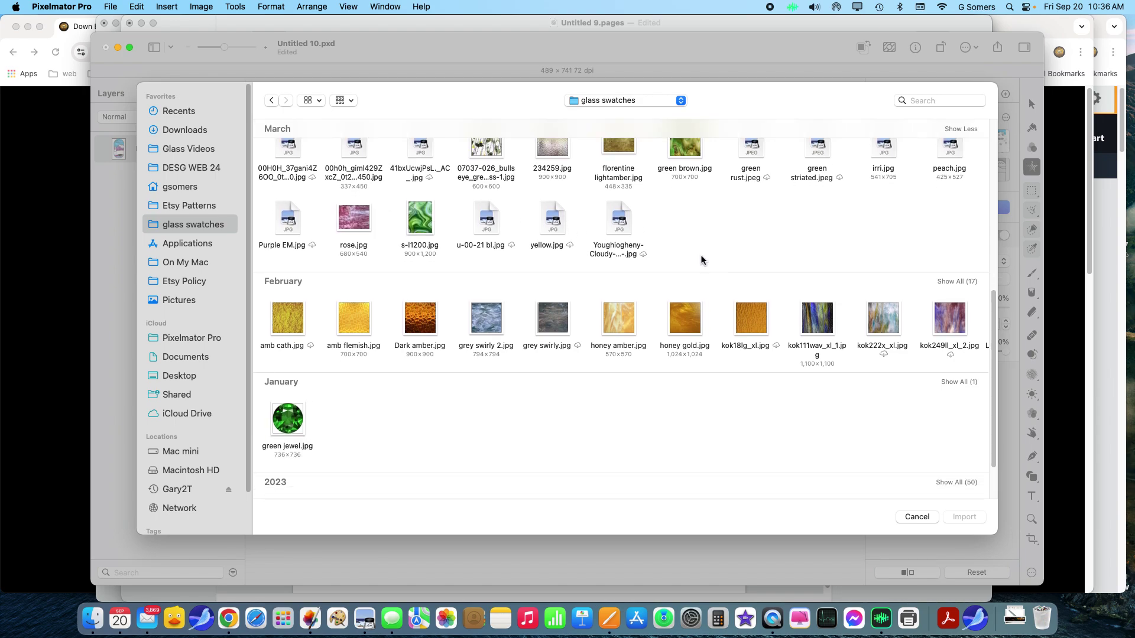
pyautogui.scroll(-1, 701, 260)
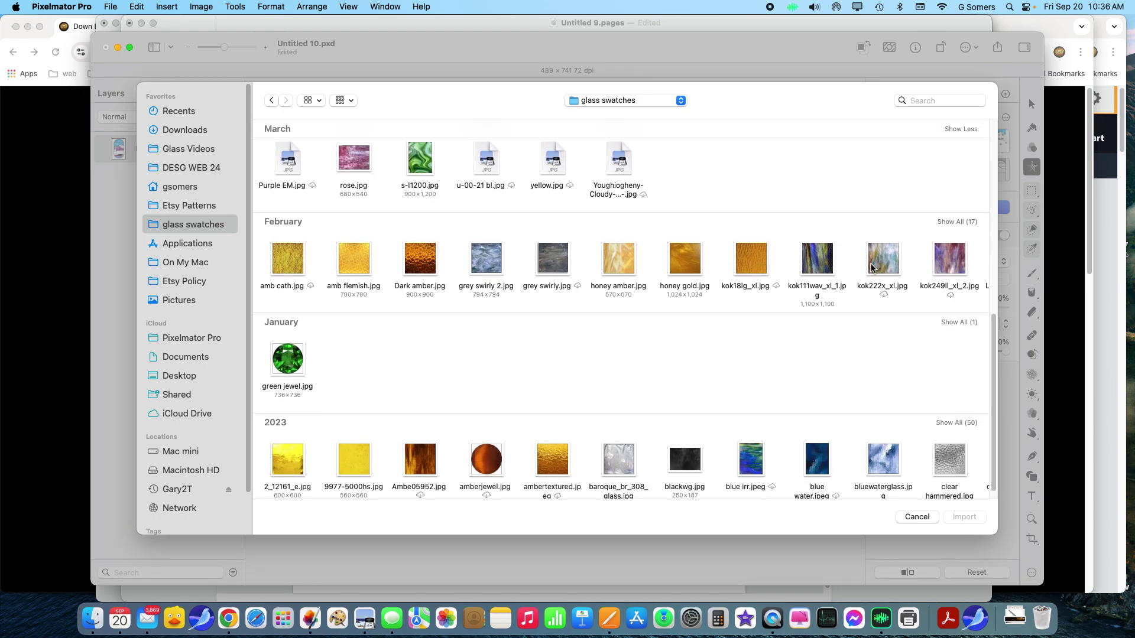
pyautogui.click(966, 517)
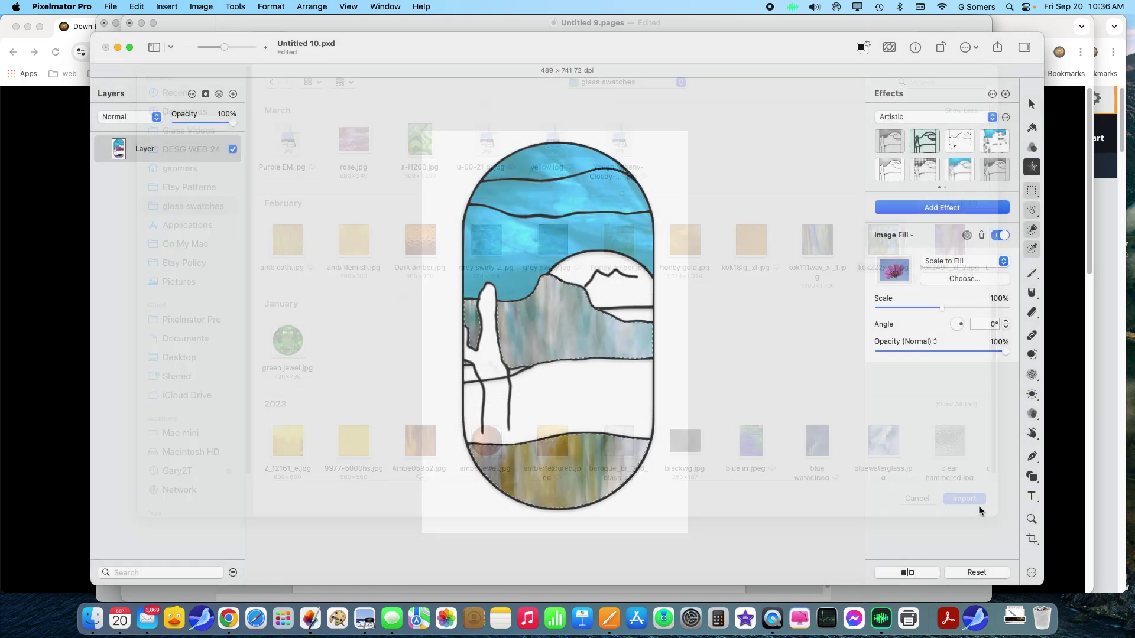
# - Rotate the hill and ground glass fill to 79.9° and add a Hue Adjust effect with its angle set to 13.5°
pyautogui.moveTo(958, 326); pyautogui.dragTo(1006, 324)
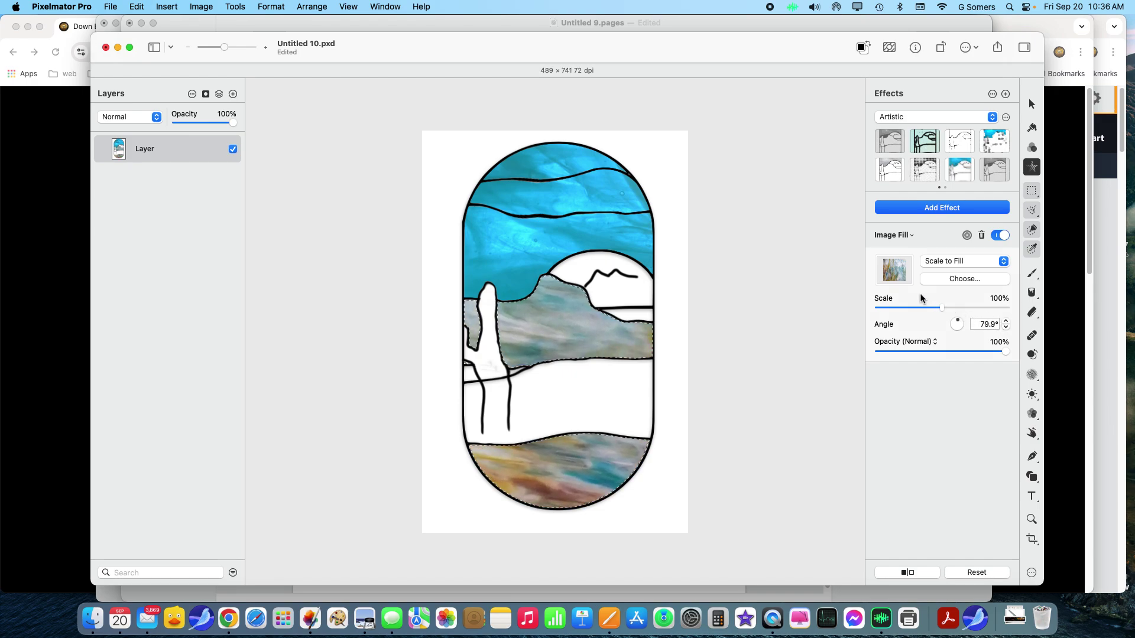
pyautogui.click(957, 202)
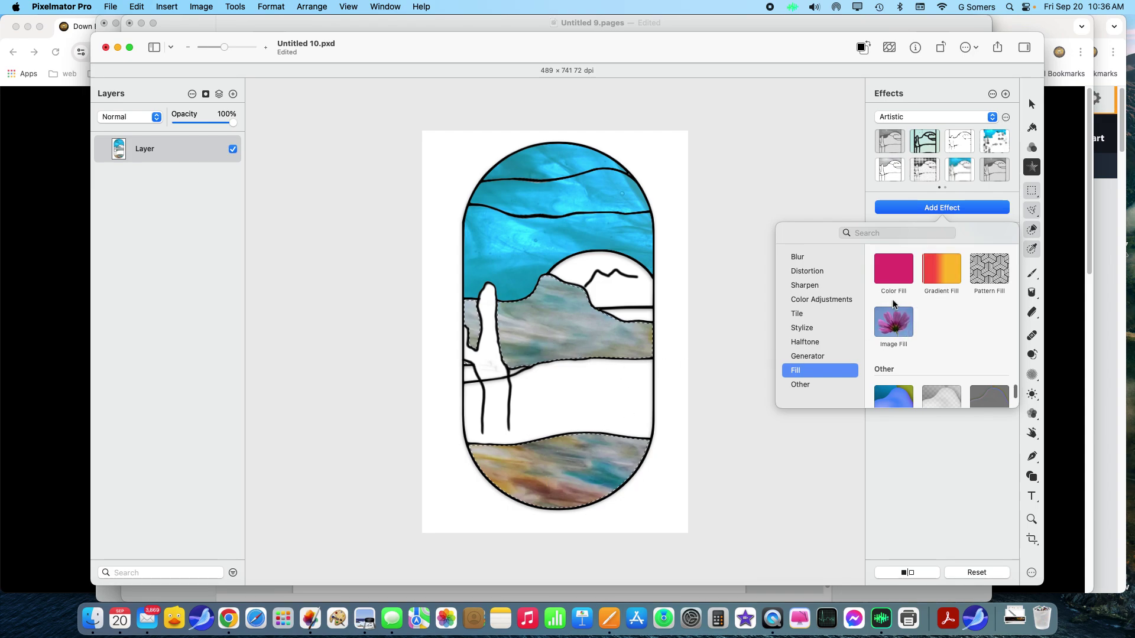
pyautogui.click(810, 298)
pyautogui.click(998, 274)
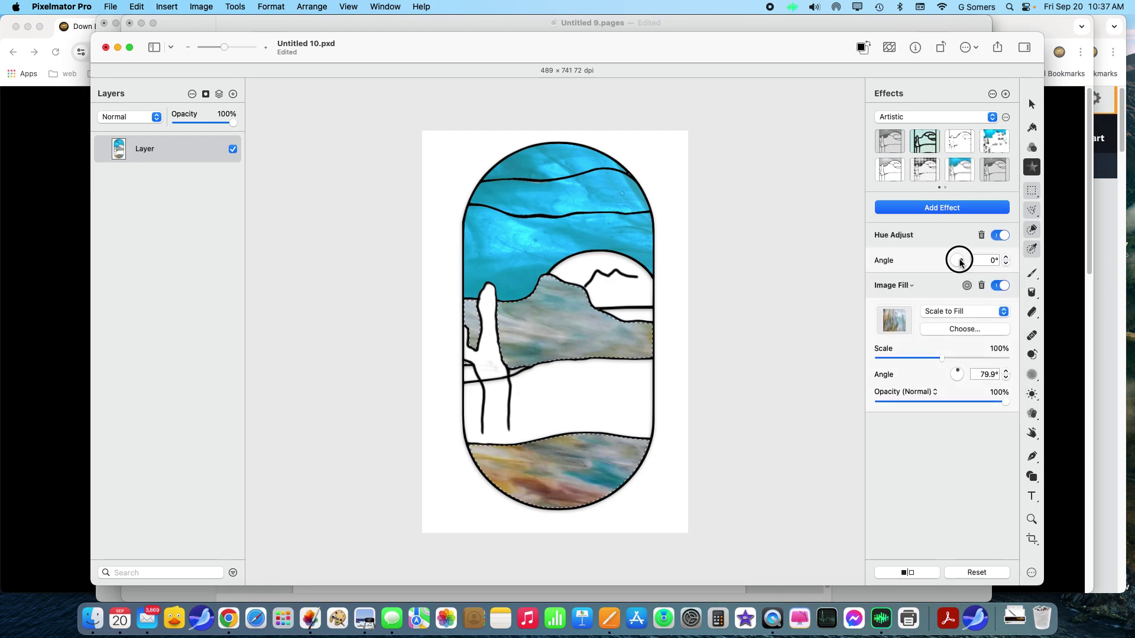
pyautogui.moveTo(961, 262)
pyautogui.mouseDown()
pyautogui.moveTo(949, 262)
pyautogui.moveTo(955, 278)
pyautogui.moveTo(967, 260)
pyautogui.mouseUp()
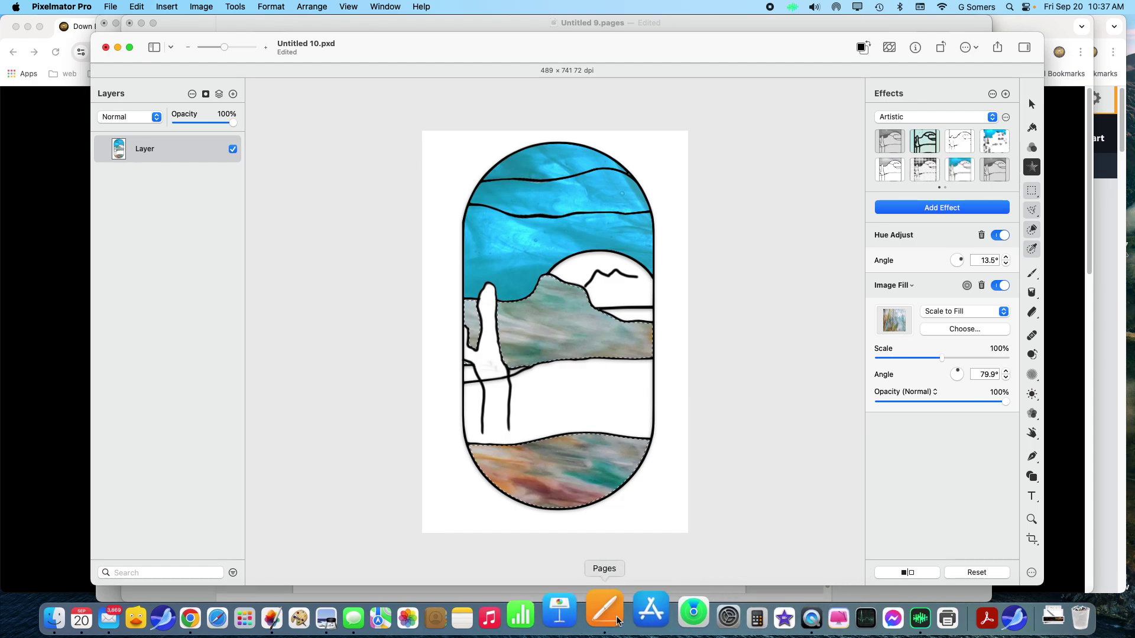
# - Switch to Pages and review the uncolored capsule landscape line art in Untitled 9.pages
pyautogui.click(594, 618)
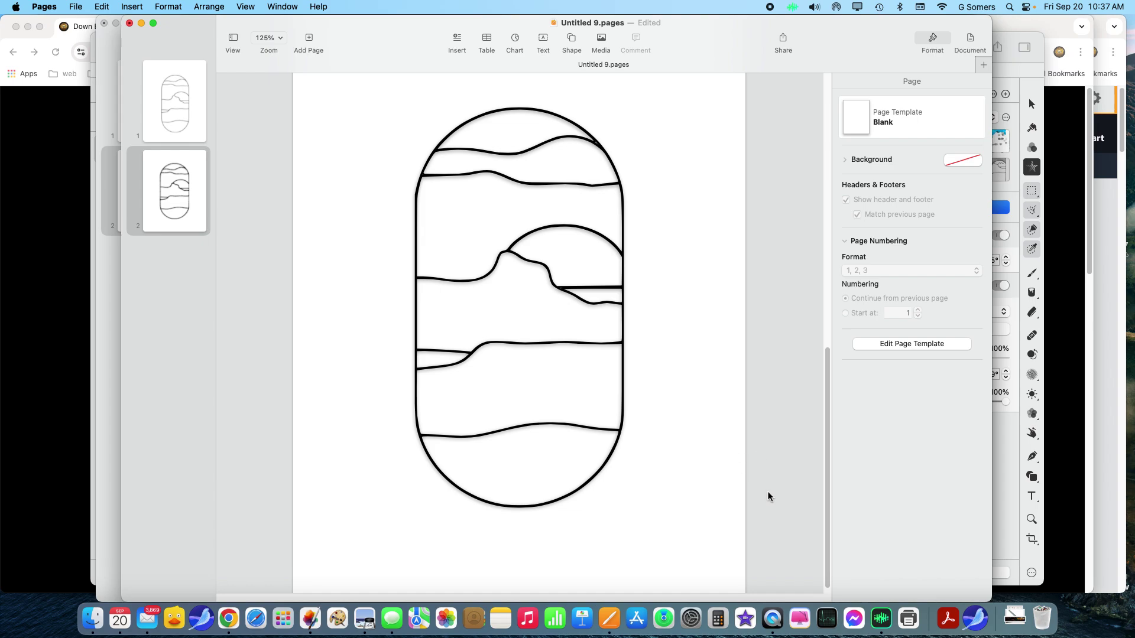
pyautogui.scroll(-2, 784, 482)
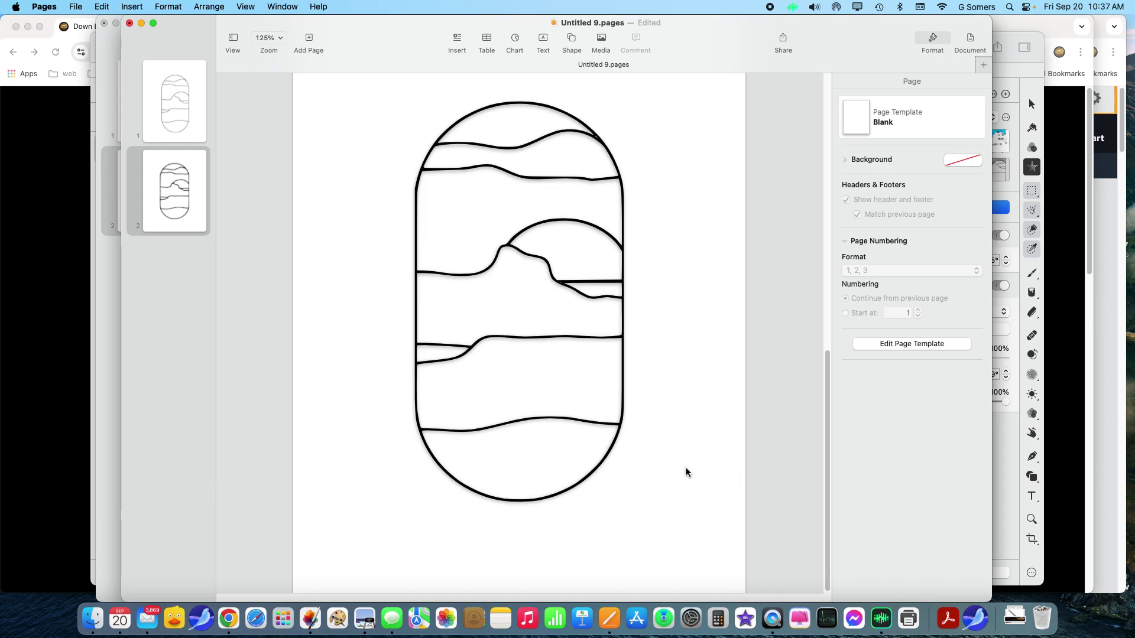
pyautogui.scroll(1, 686, 472)
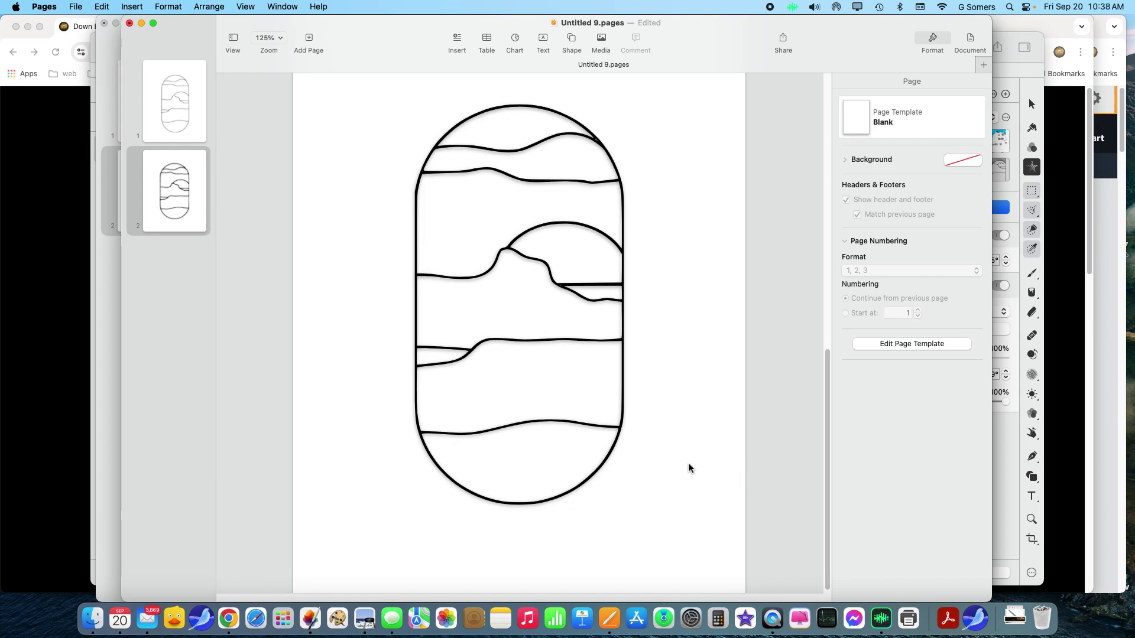
pyautogui.scroll(-1, 690, 467)
pyautogui.scroll(1, 691, 468)
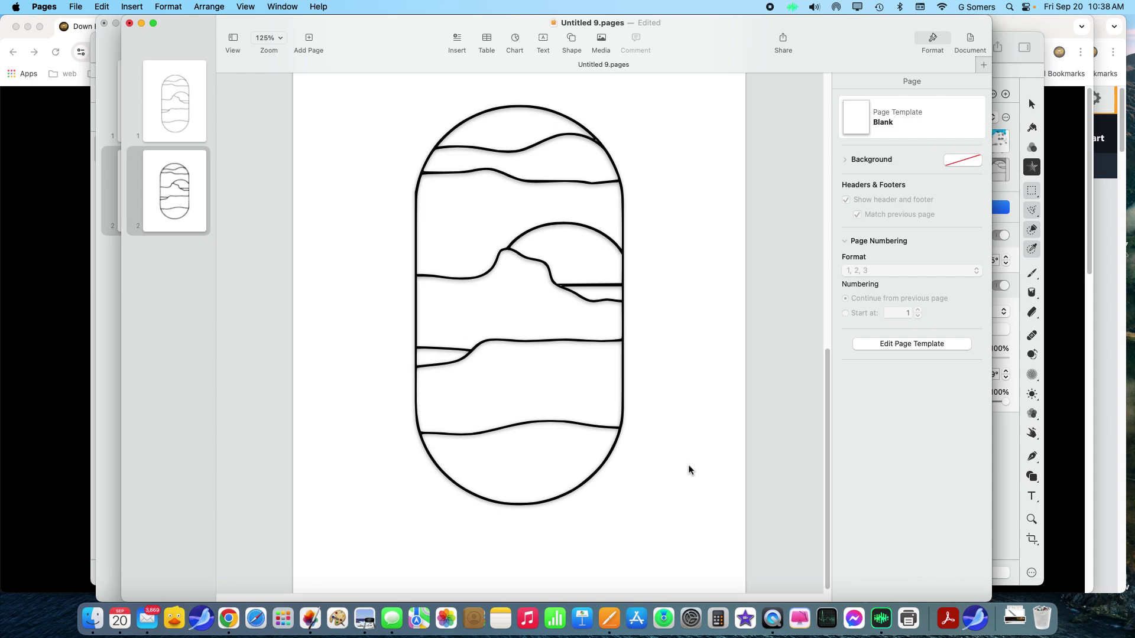